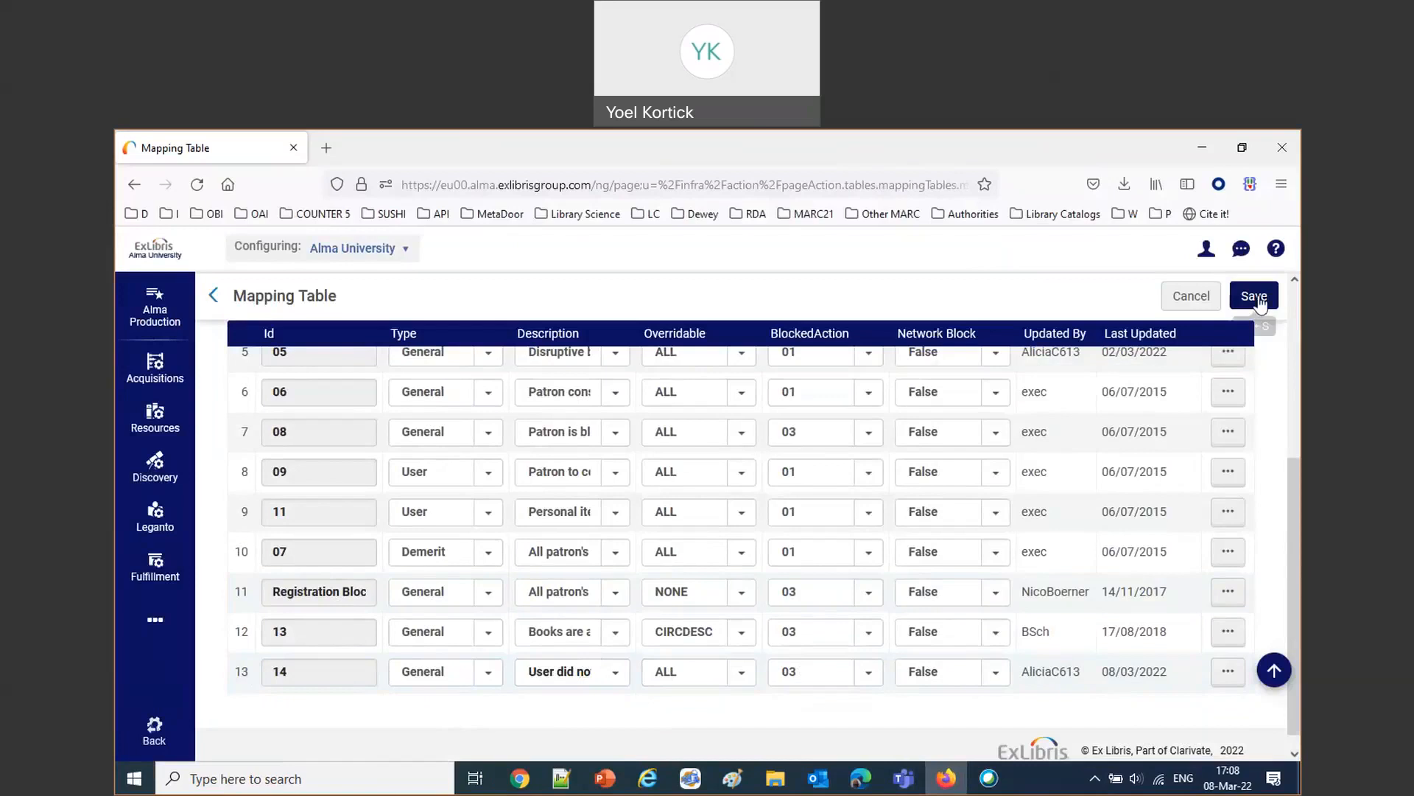
Save the mapping table, then reopen the fulfillment User Block Definitions to check the row for block 14.
click(1260, 298)
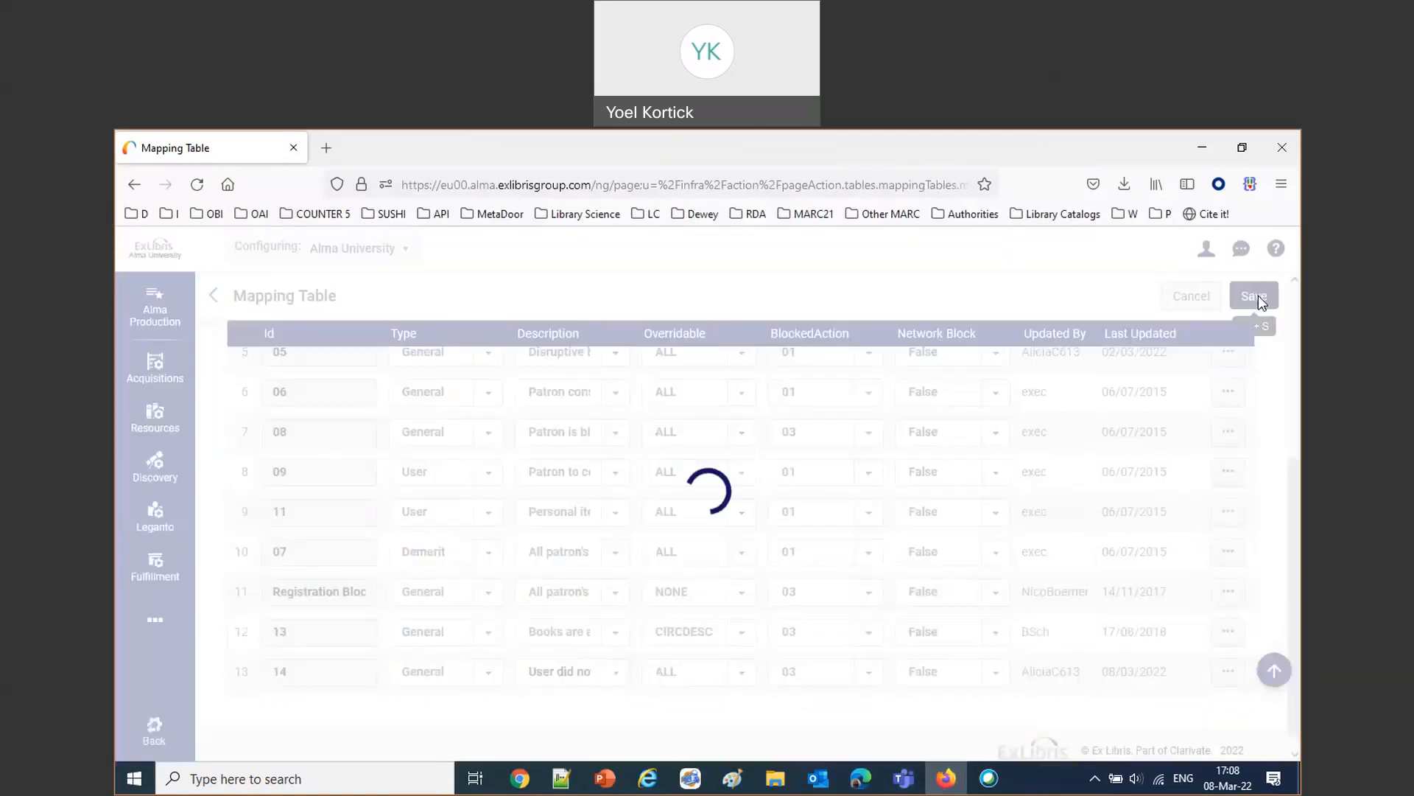
click(168, 570)
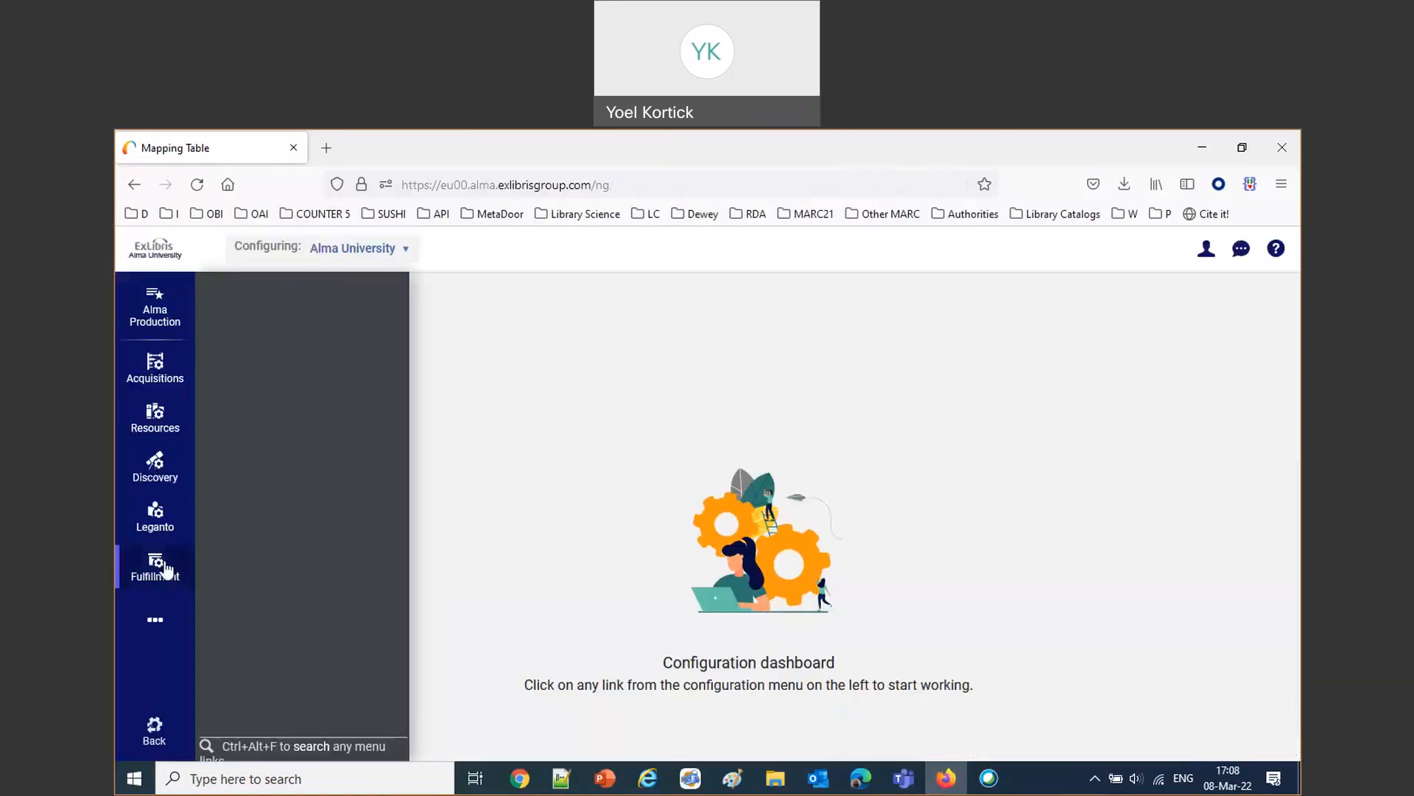
scroll(374, 610, down, 3)
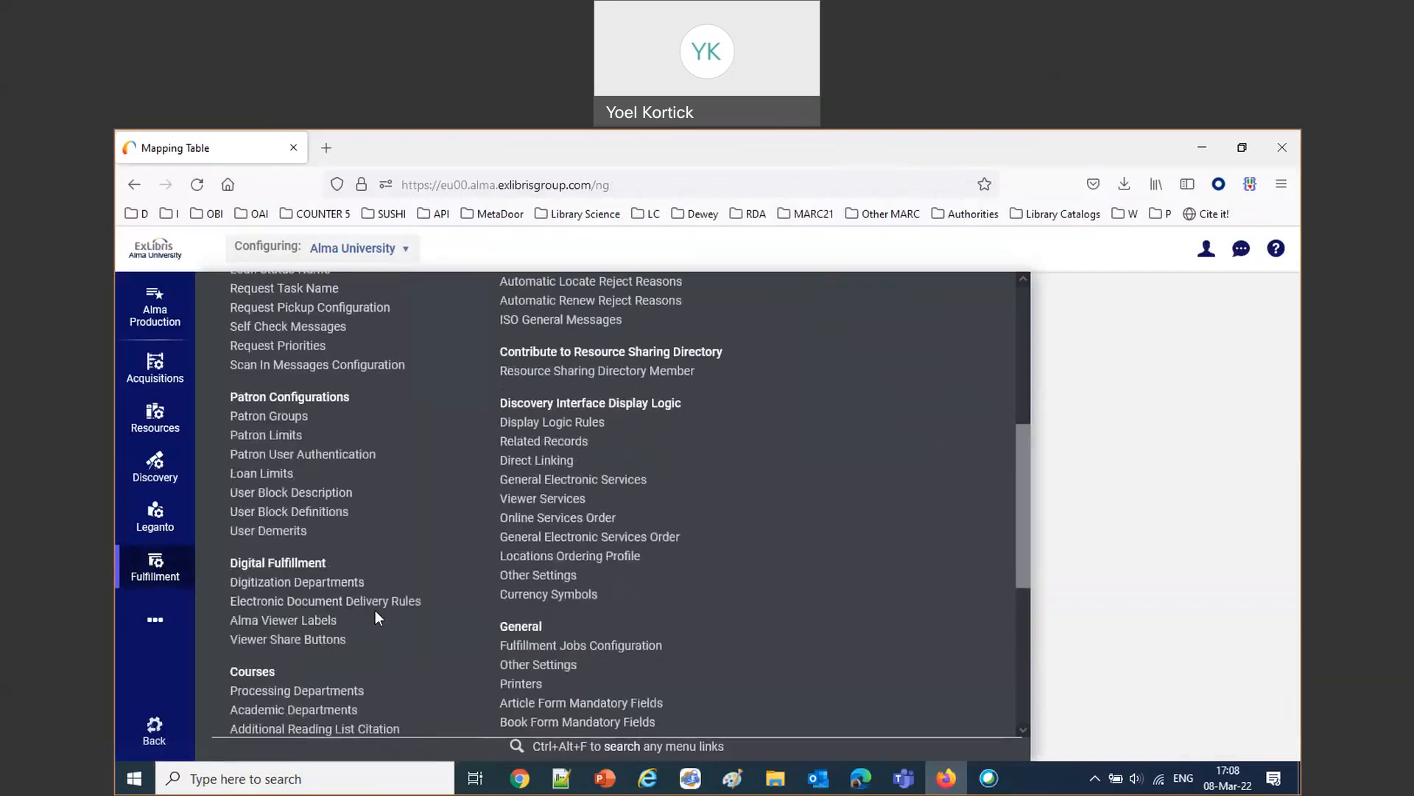
scroll(374, 617, down, 2)
scroll(374, 617, up, 2)
click(300, 513)
scroll(414, 590, down, 4)
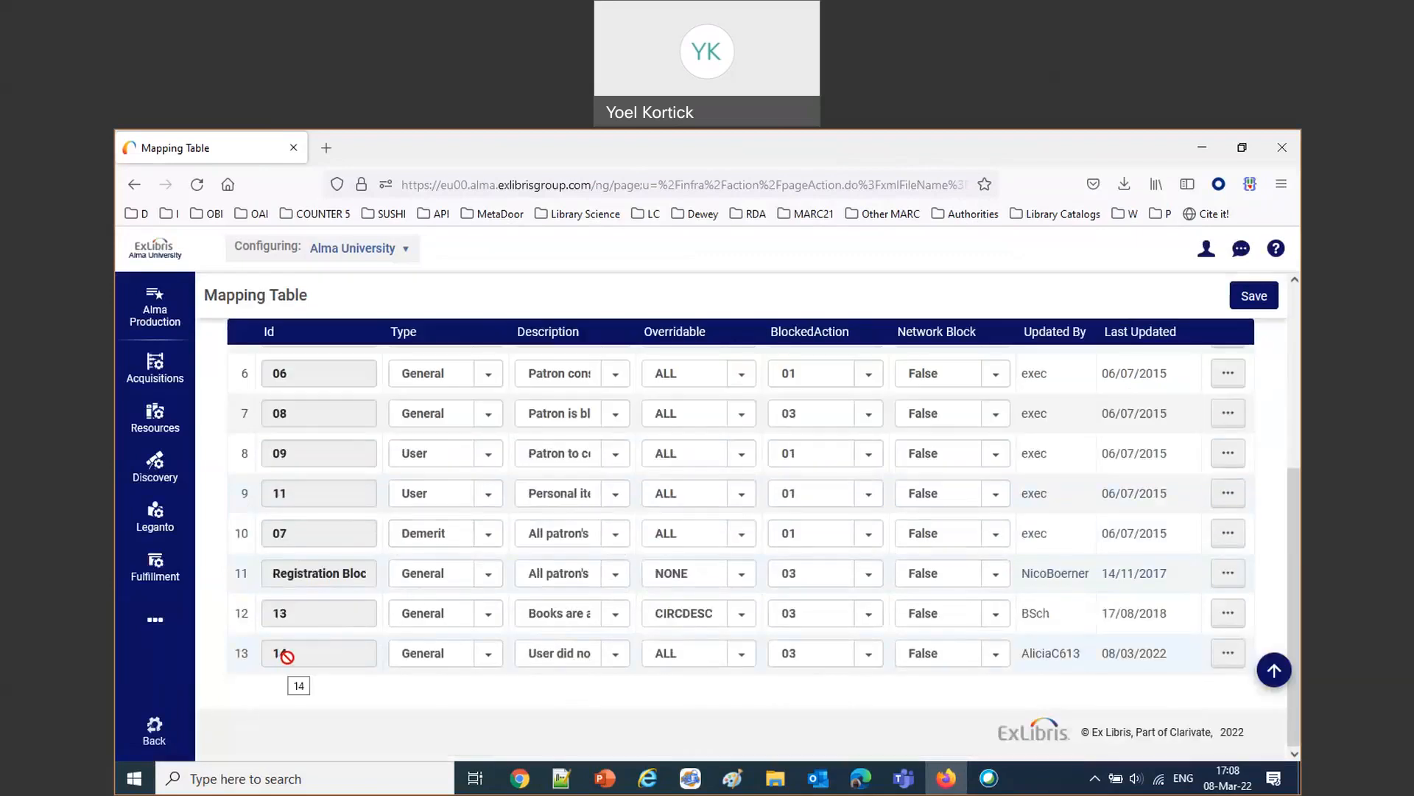
click(1254, 296)
Switch to the PowerPoint presentation and review the User Block Definitions and tables summary slides up to the agenda on testing librarian-assigned blocks.
click(605, 779)
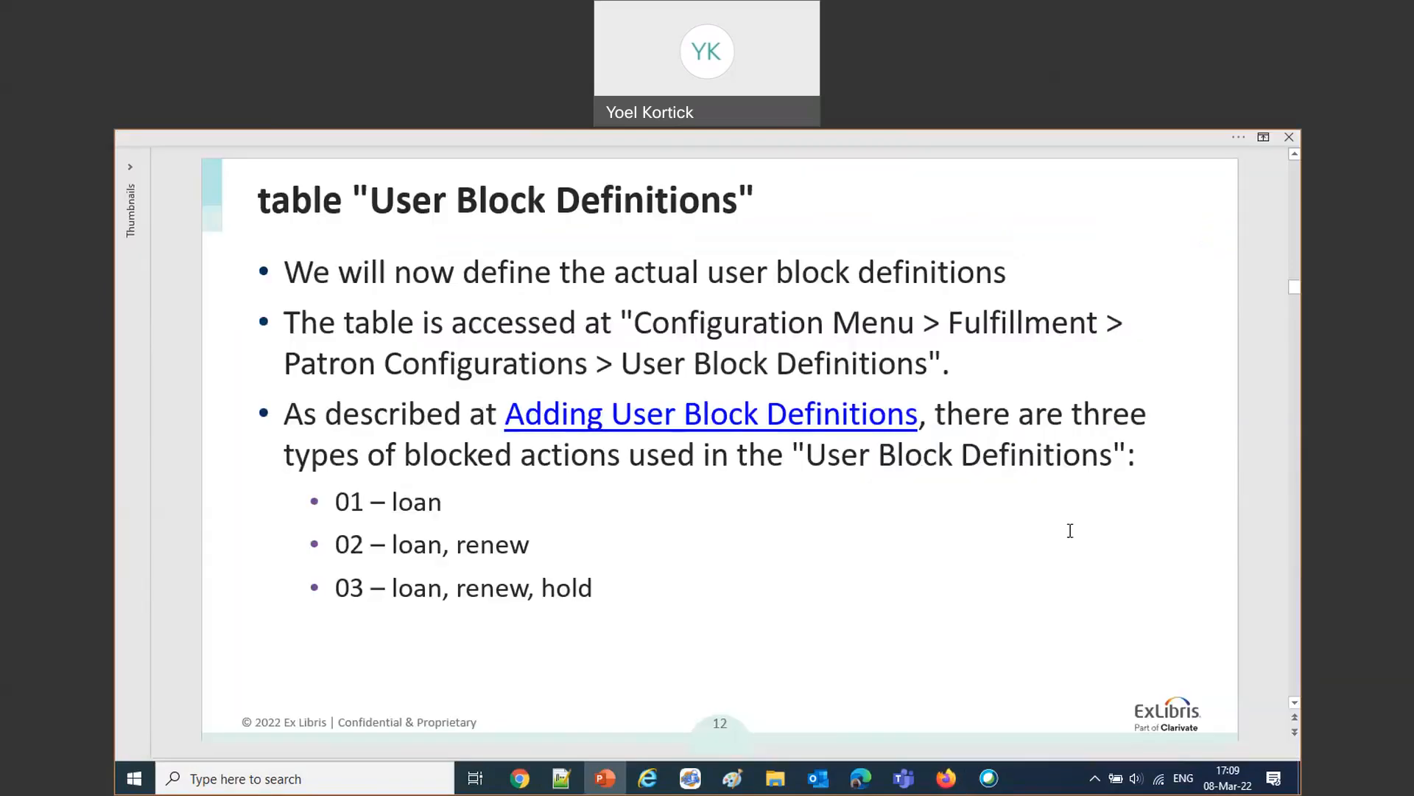
key(Right)
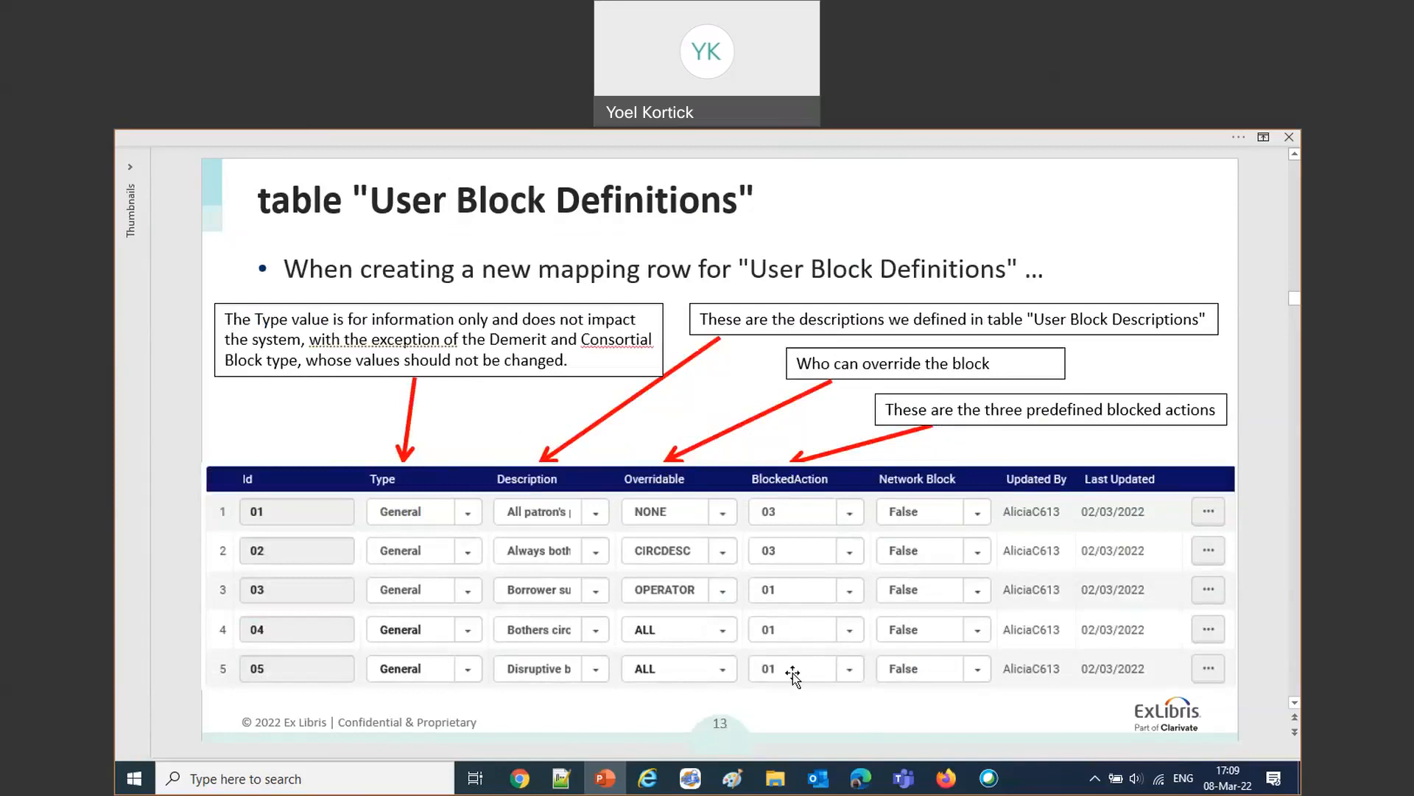
scroll(793, 675, down, 1)
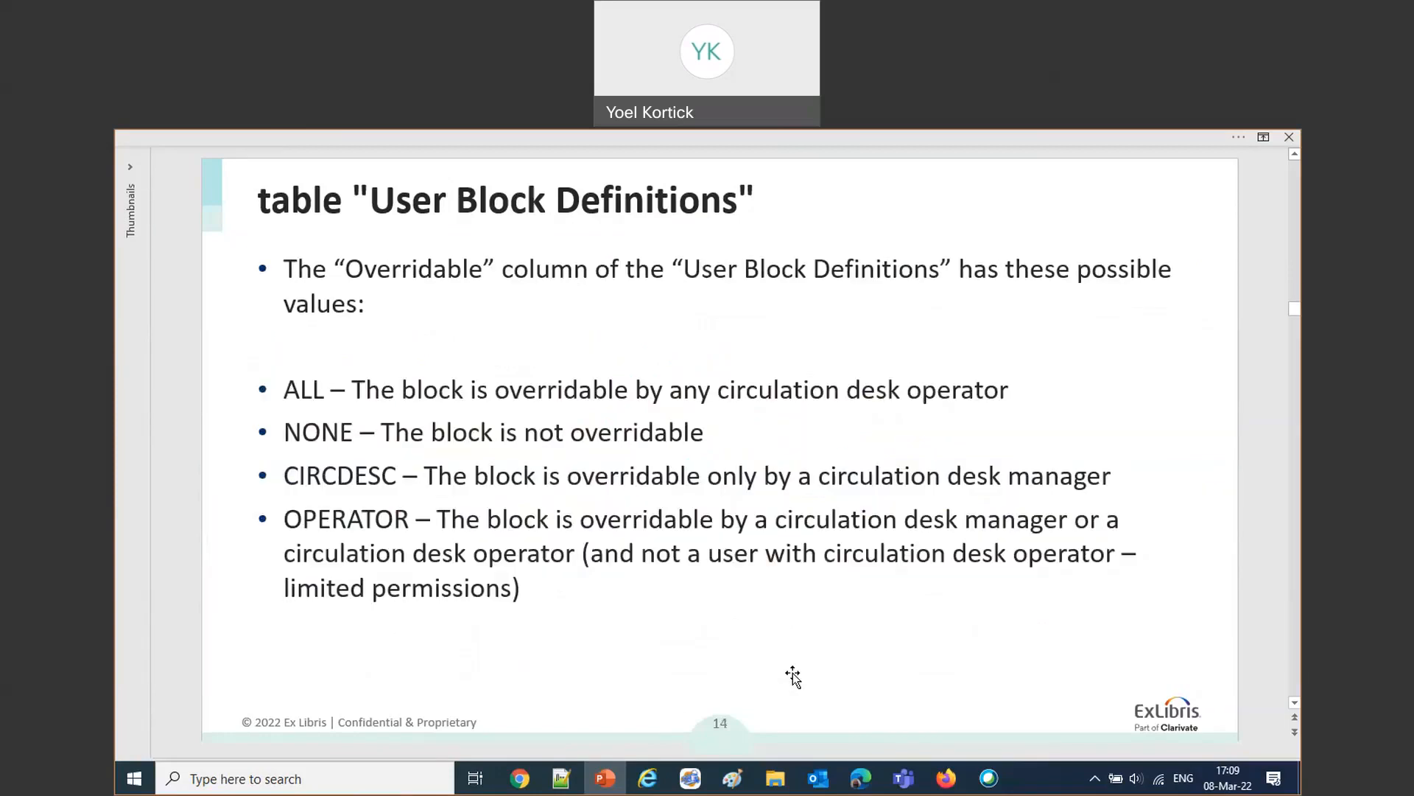
scroll(792, 675, down, 1)
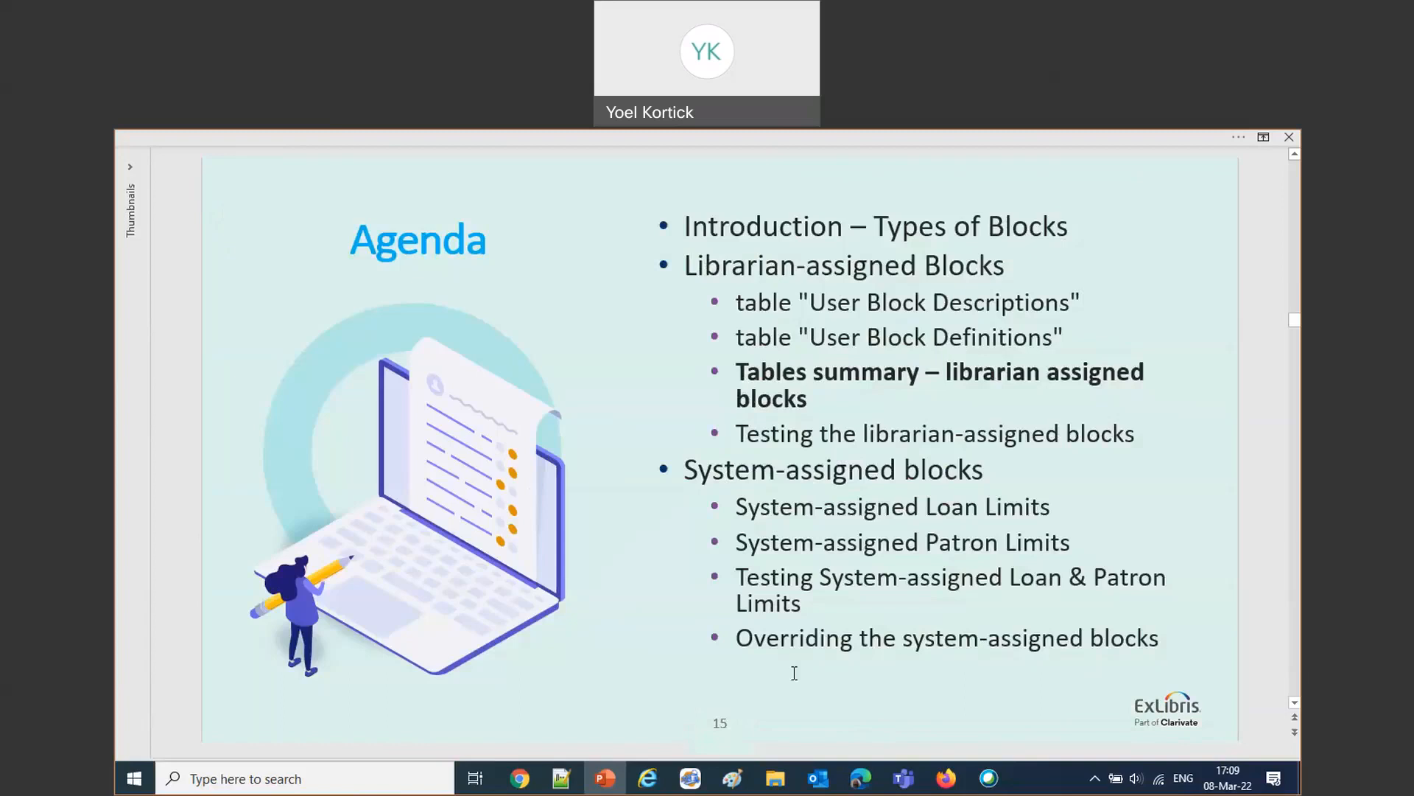
scroll(794, 672, down, 1)
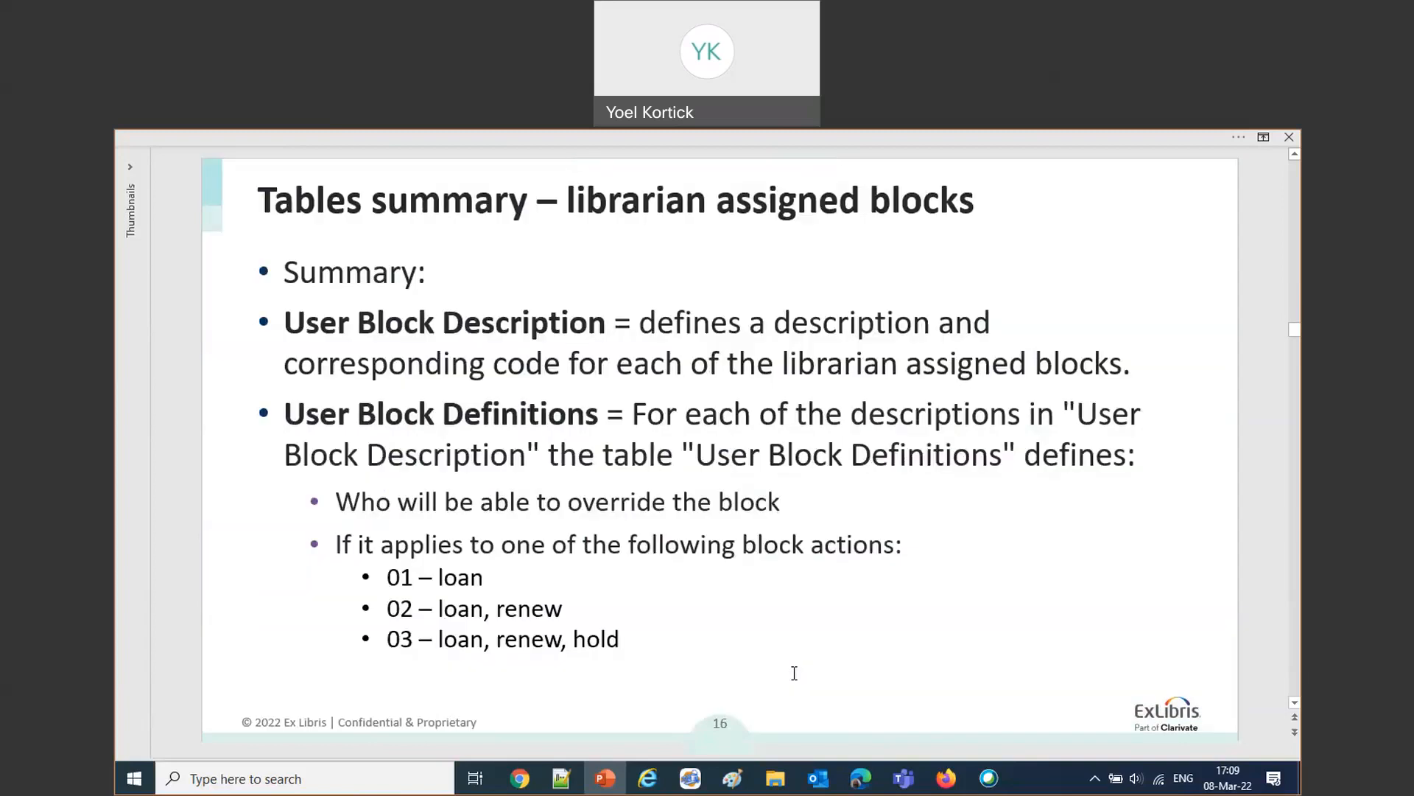
scroll(794, 673, down, 1)
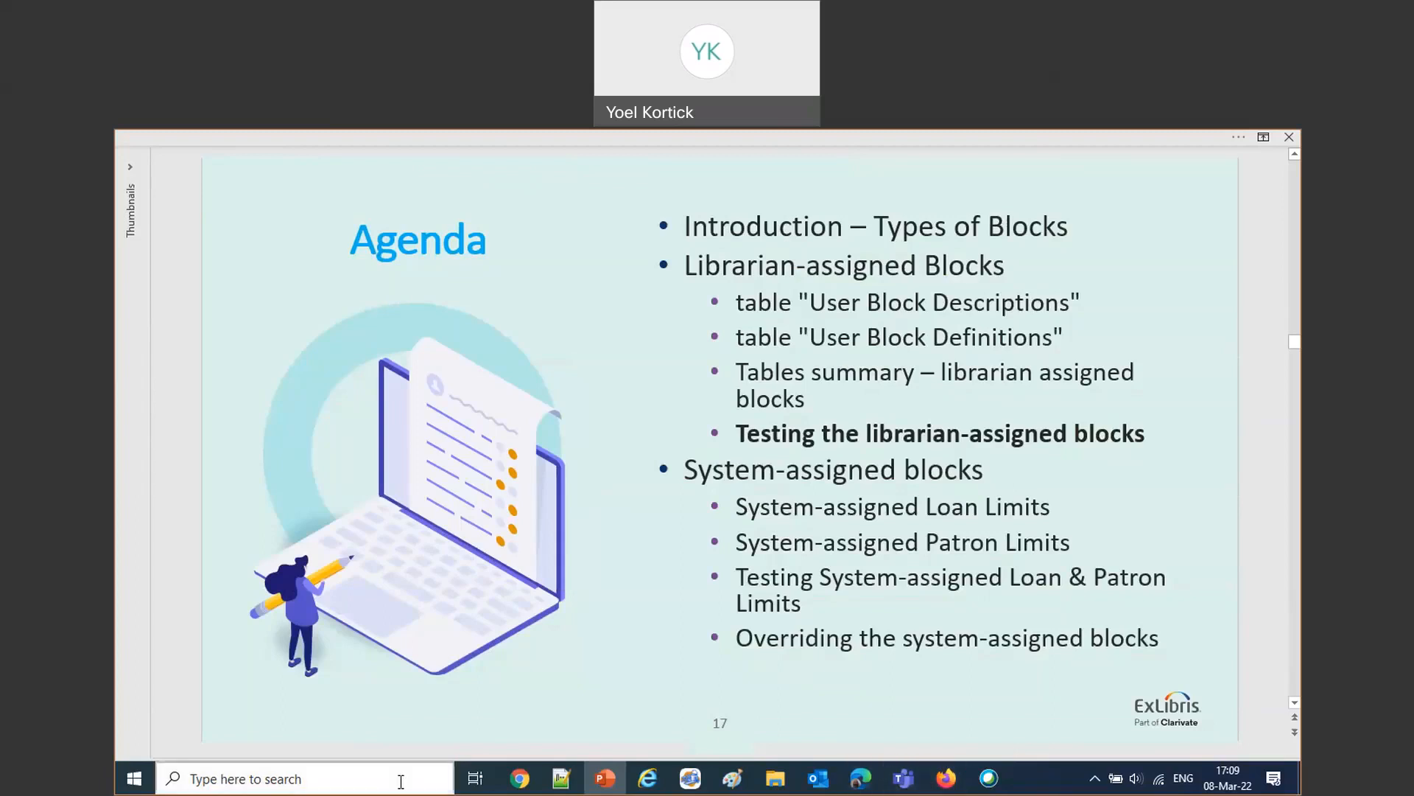
Open Word and create a new document from the Single spaced (blank) template.
click(364, 780)
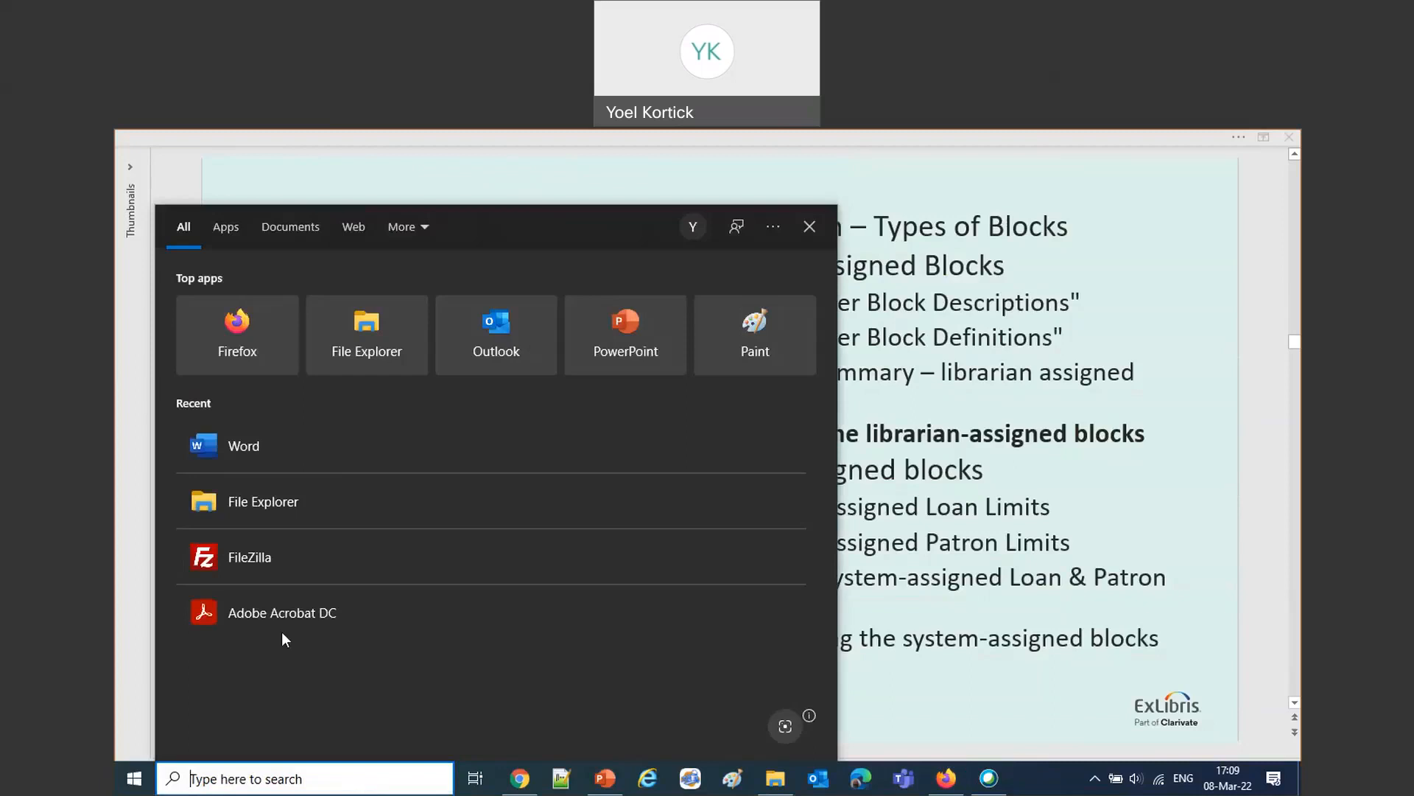
click(236, 448)
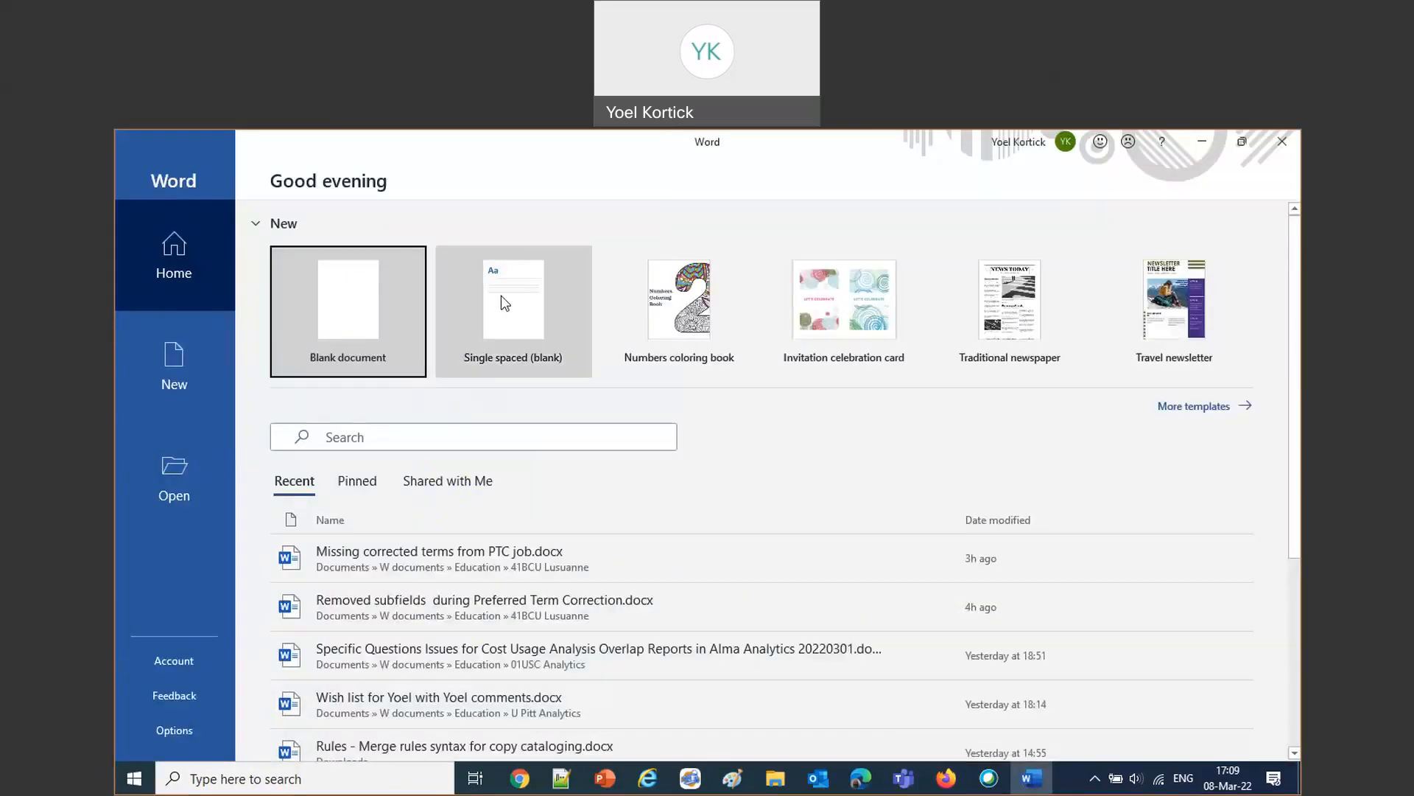
click(506, 303)
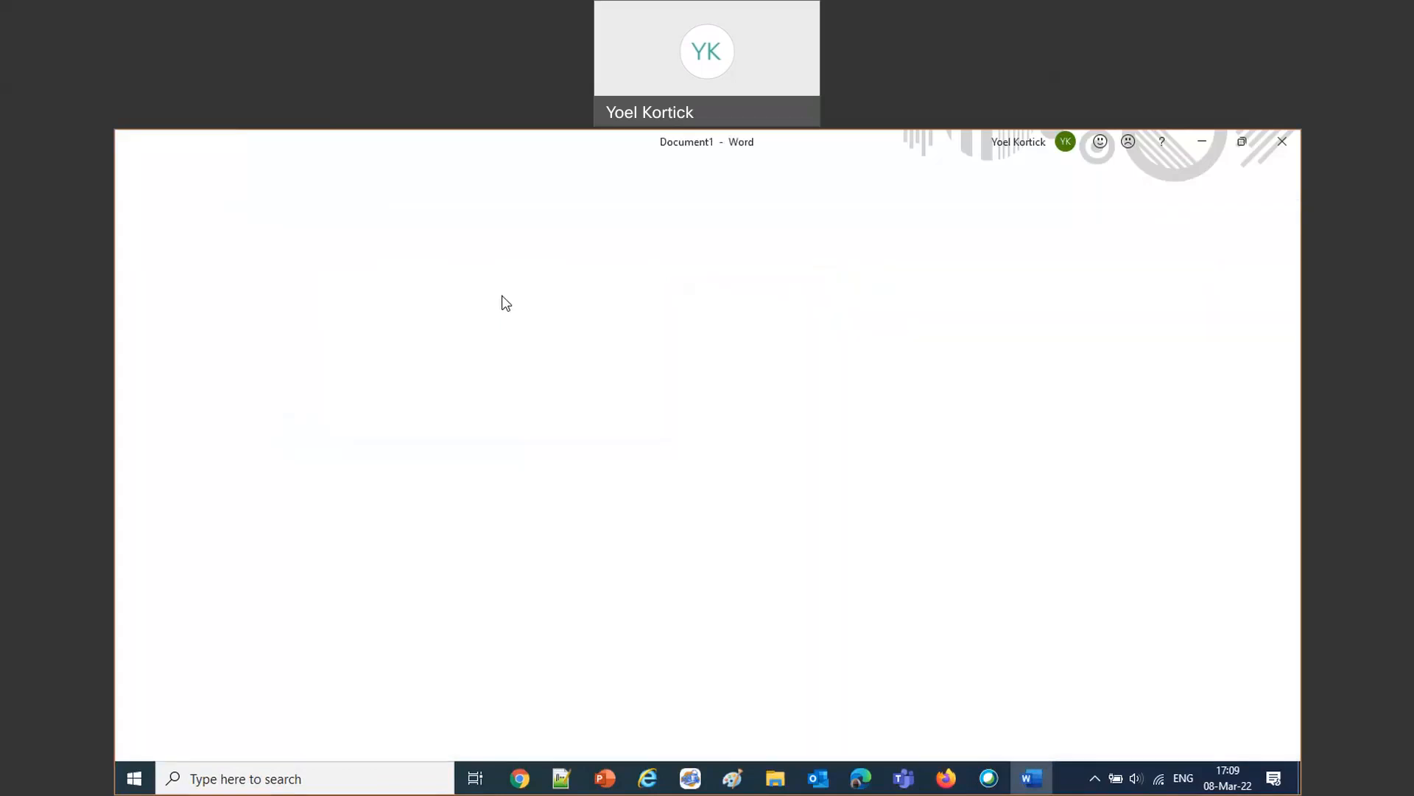
Note the creation of block “14” User did not attend webinar March 08, with block 03 on the second line.
text(Cre)
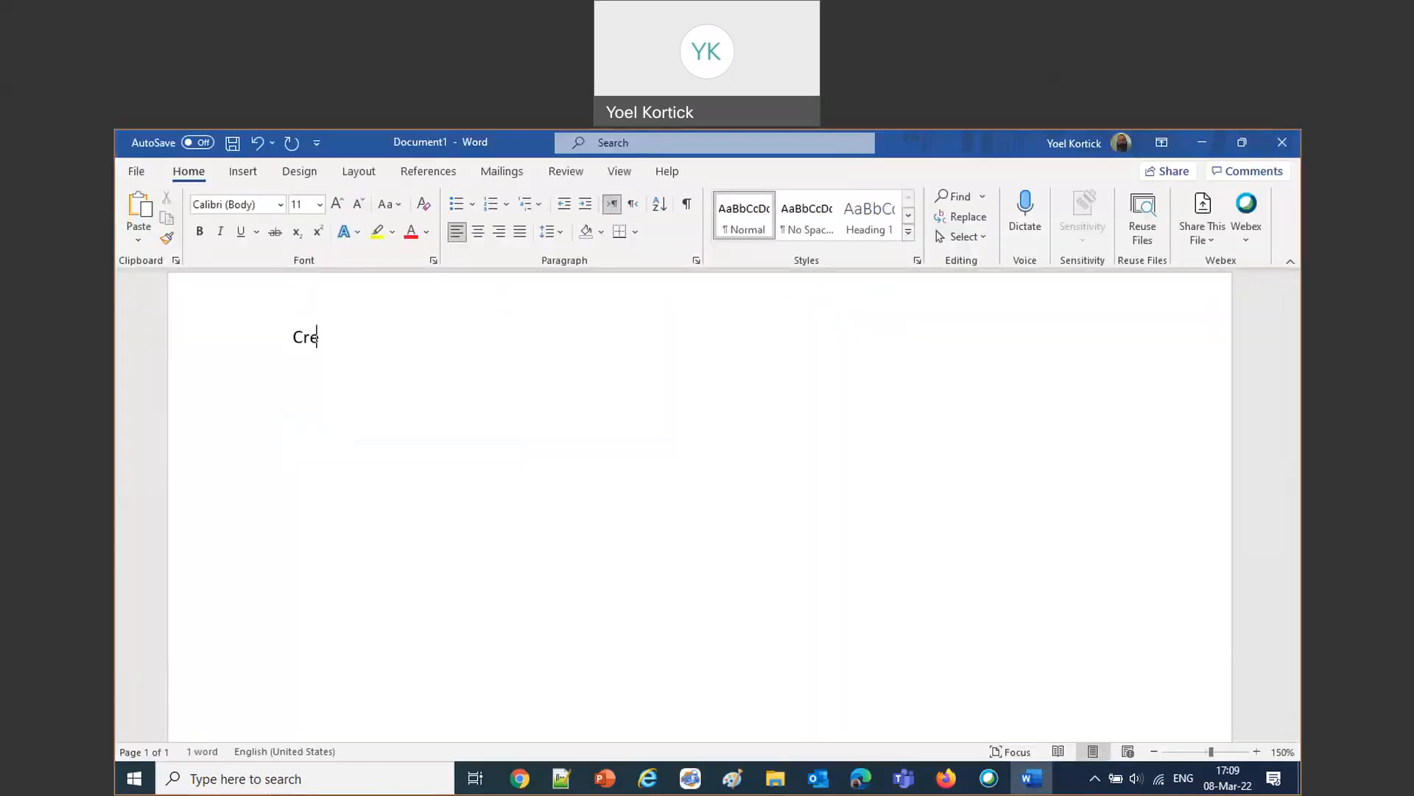
text(asted a block )
text("14" )
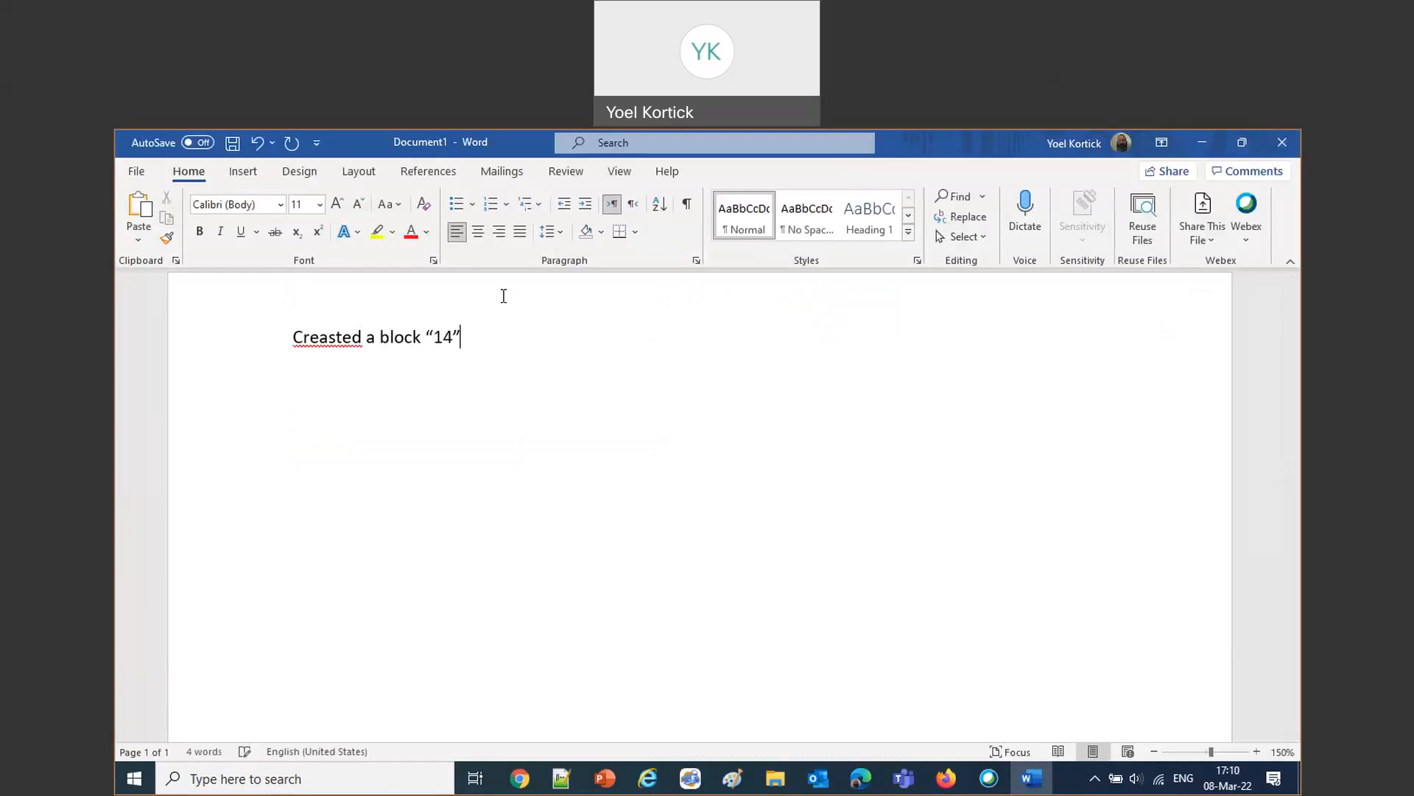
text(User did not atten)
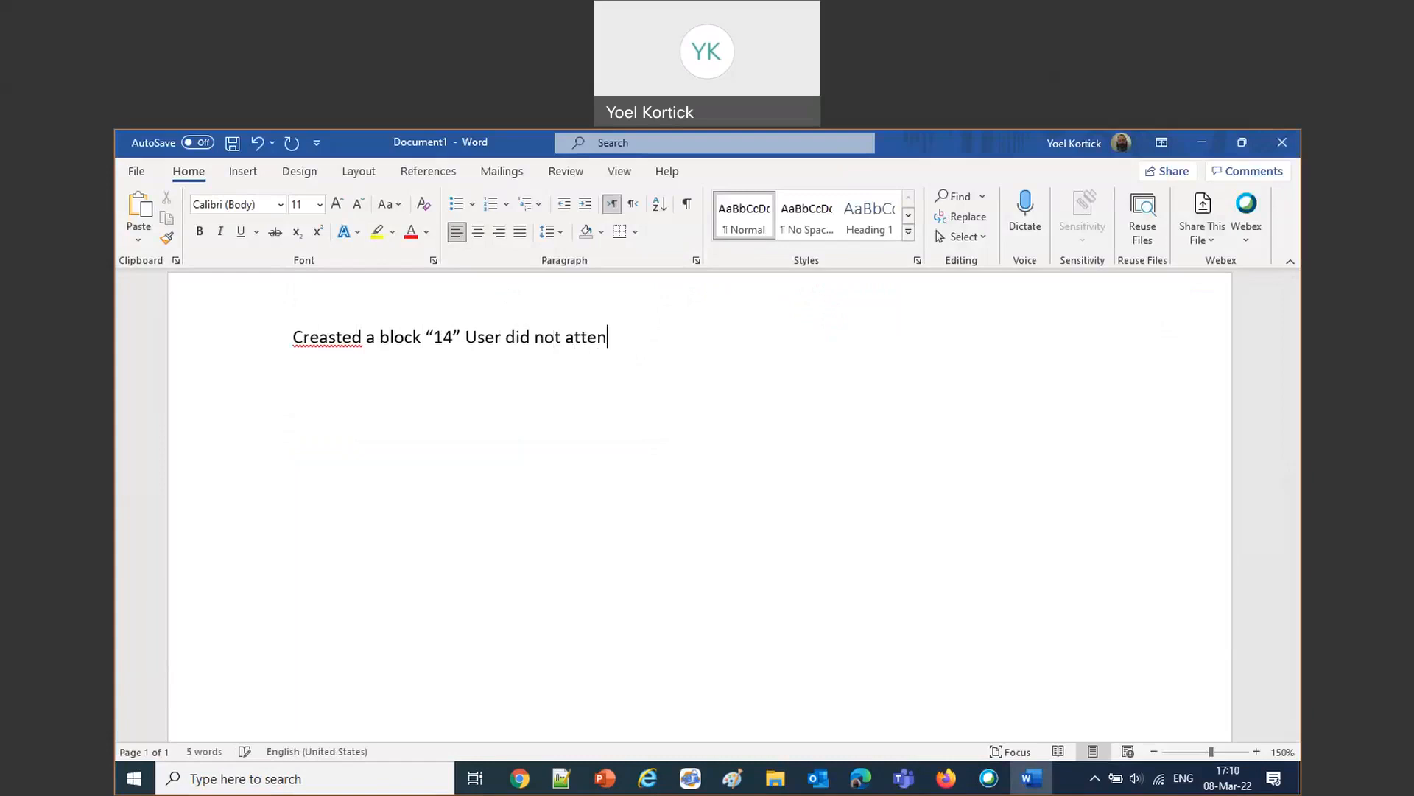
text(d webinar Mar)
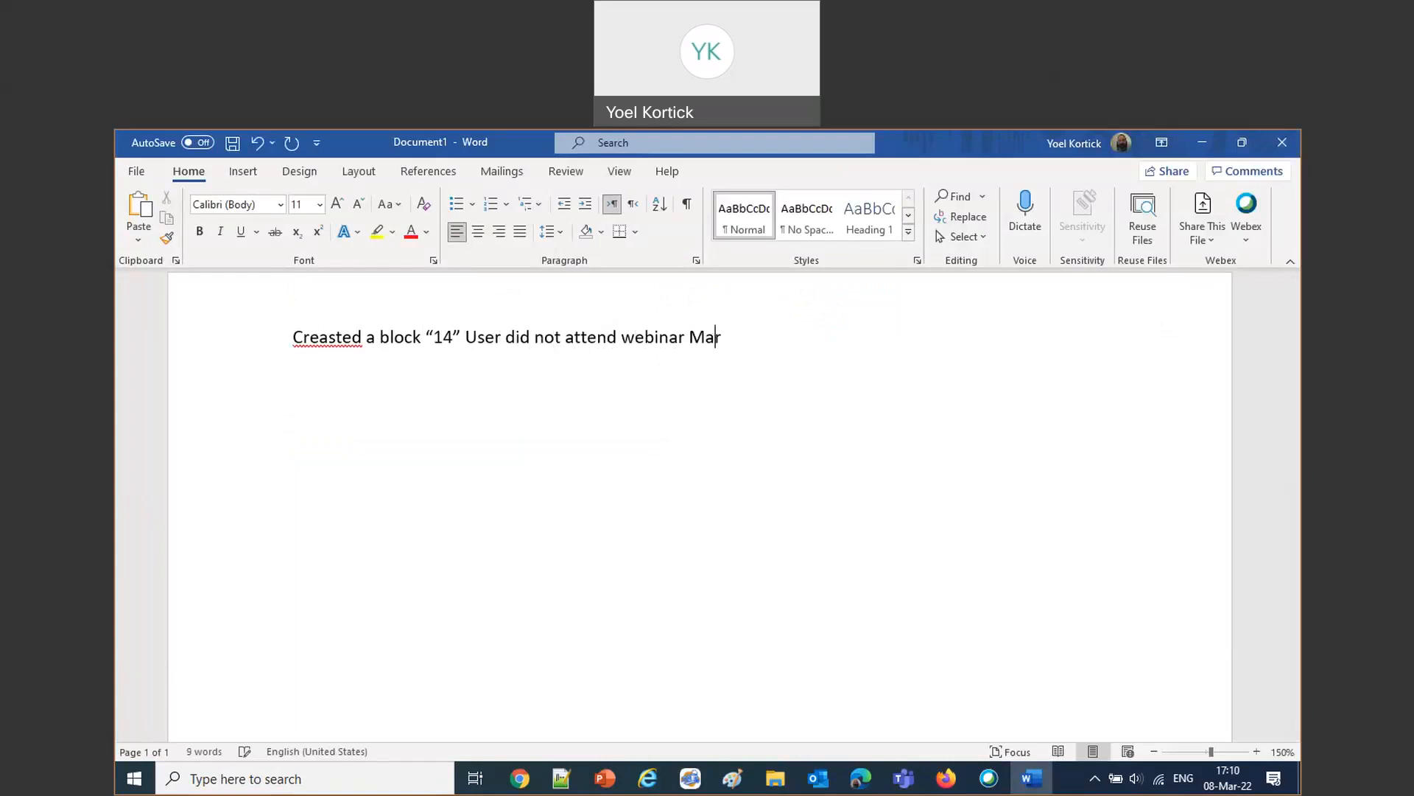
text(ch 08)
key(Return)
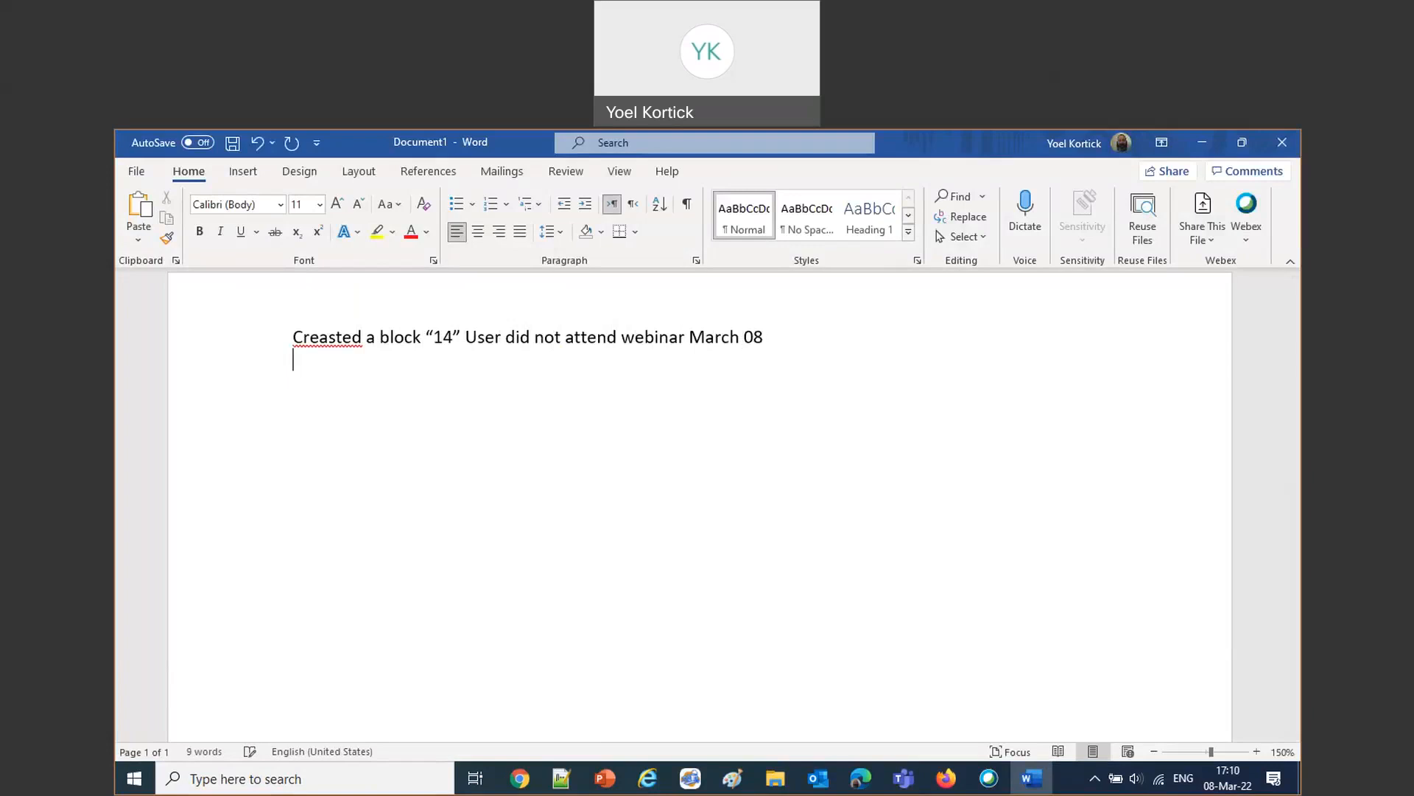
text(Bloivk 03)
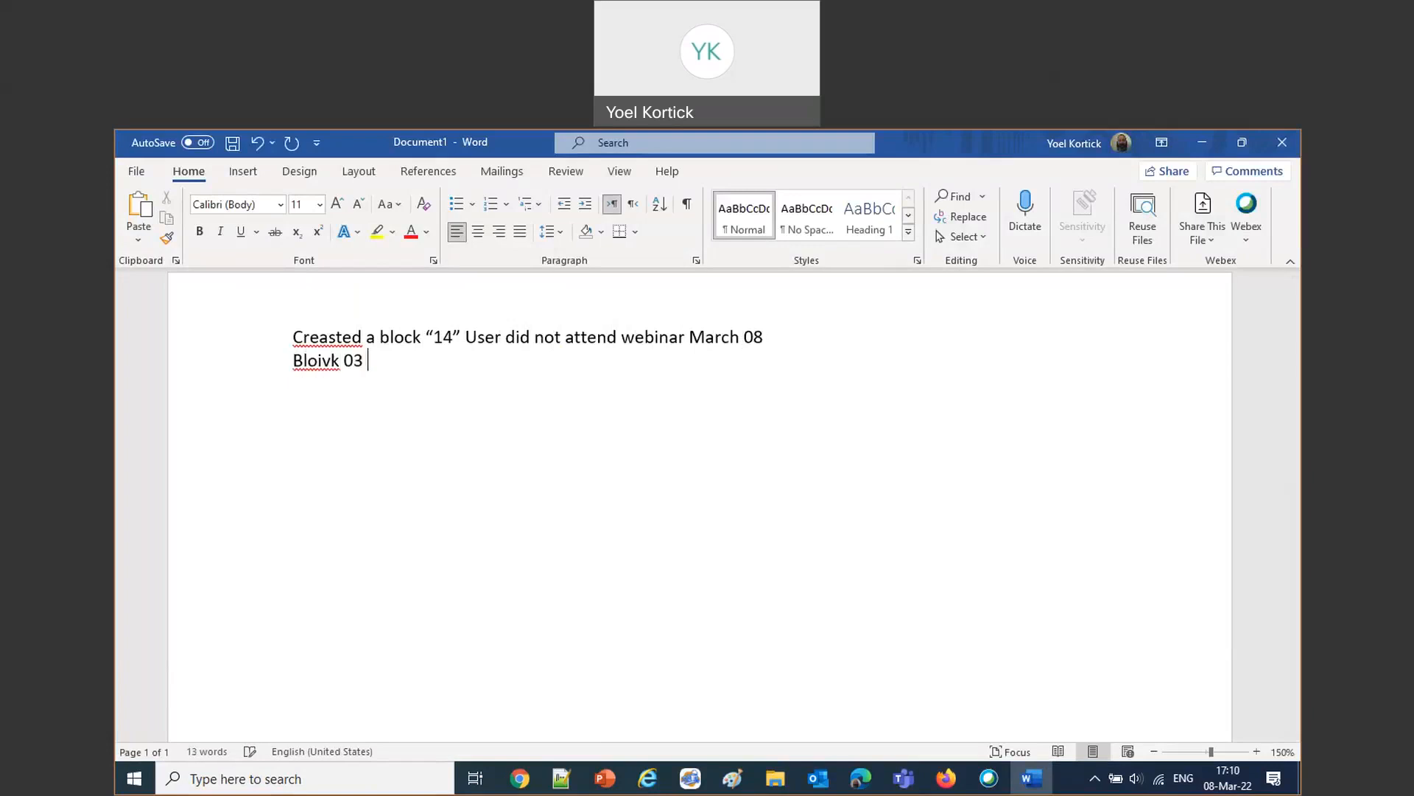
Correct the misspelled first word of each line to "Created" and "Block".
right_click(335, 336)
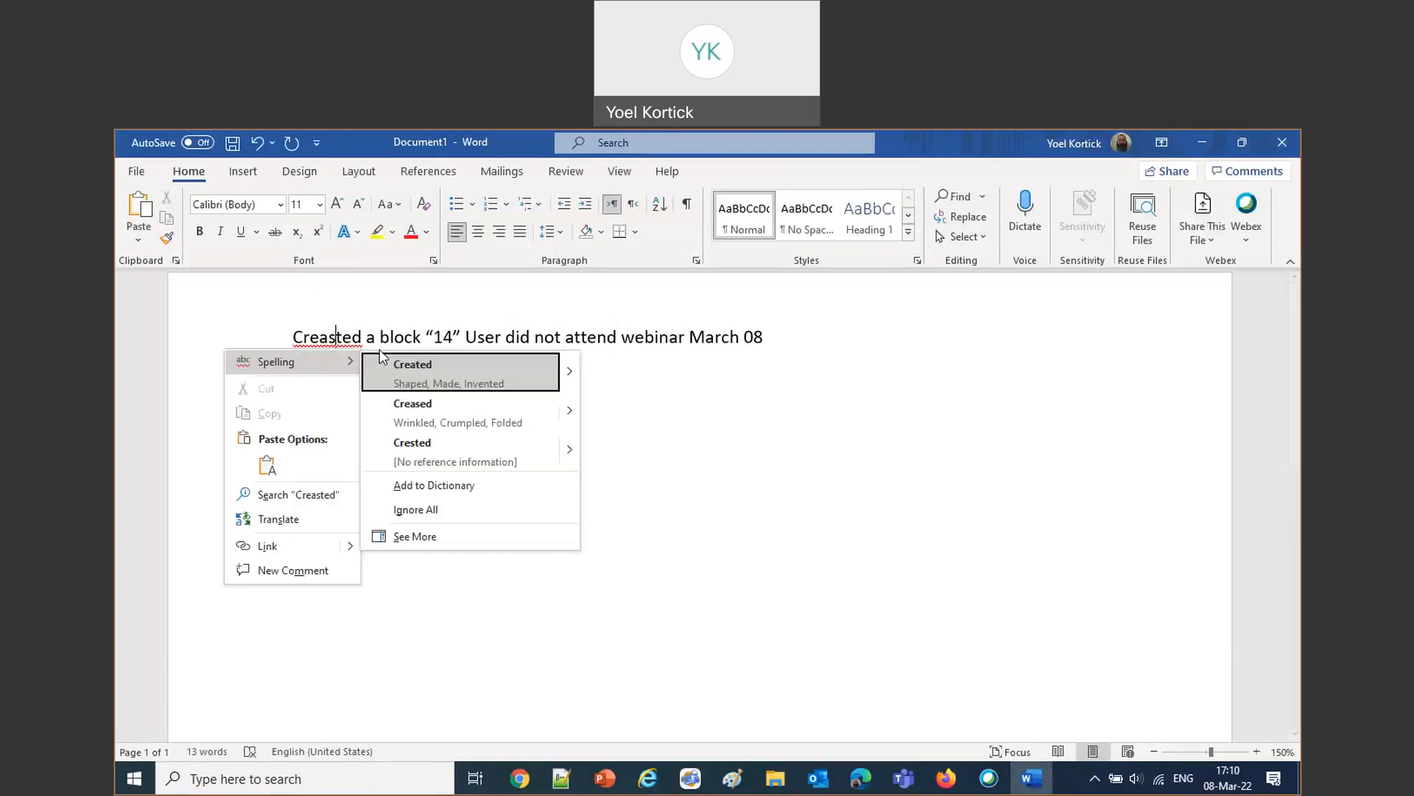
click(401, 364)
right_click(333, 362)
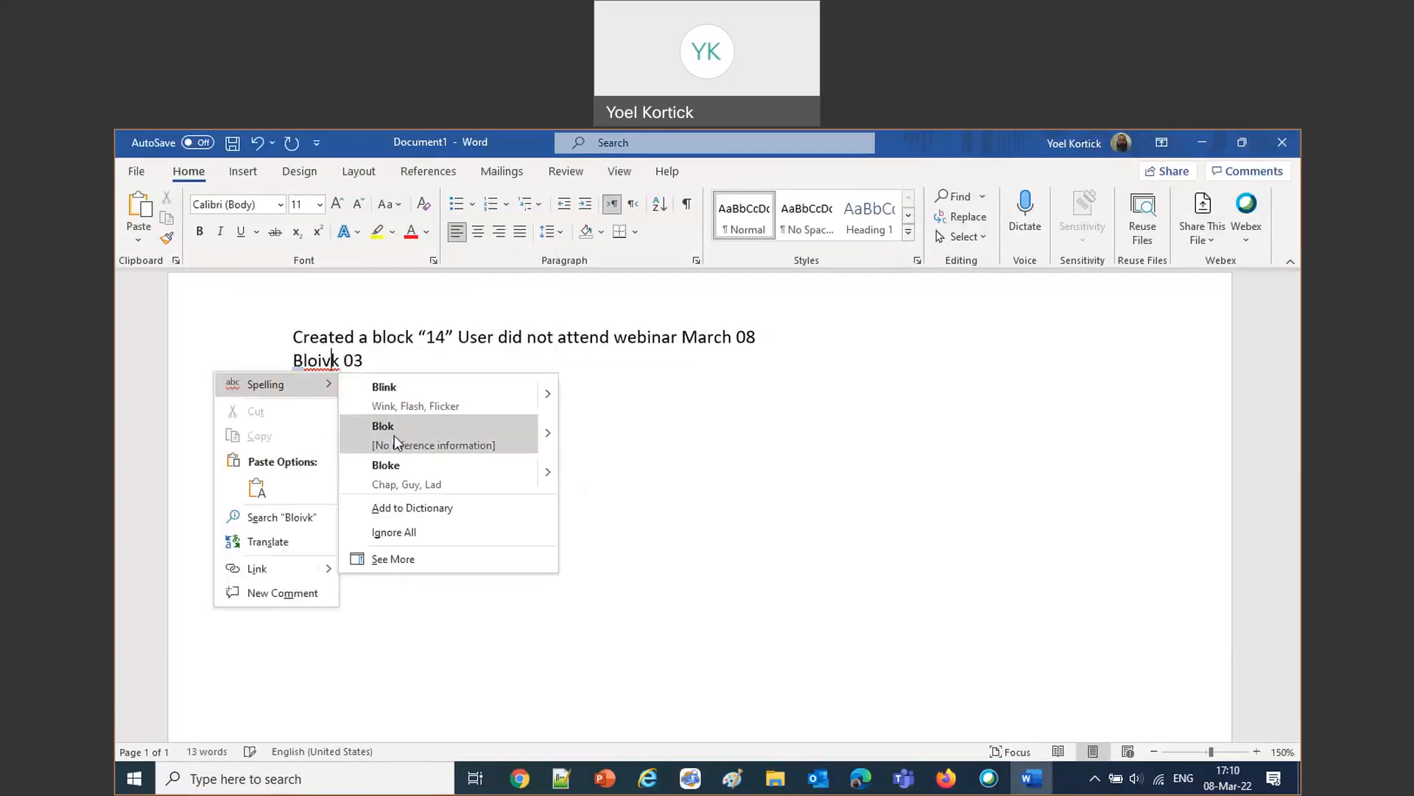
click(401, 466)
drag(318, 361, 336, 361)
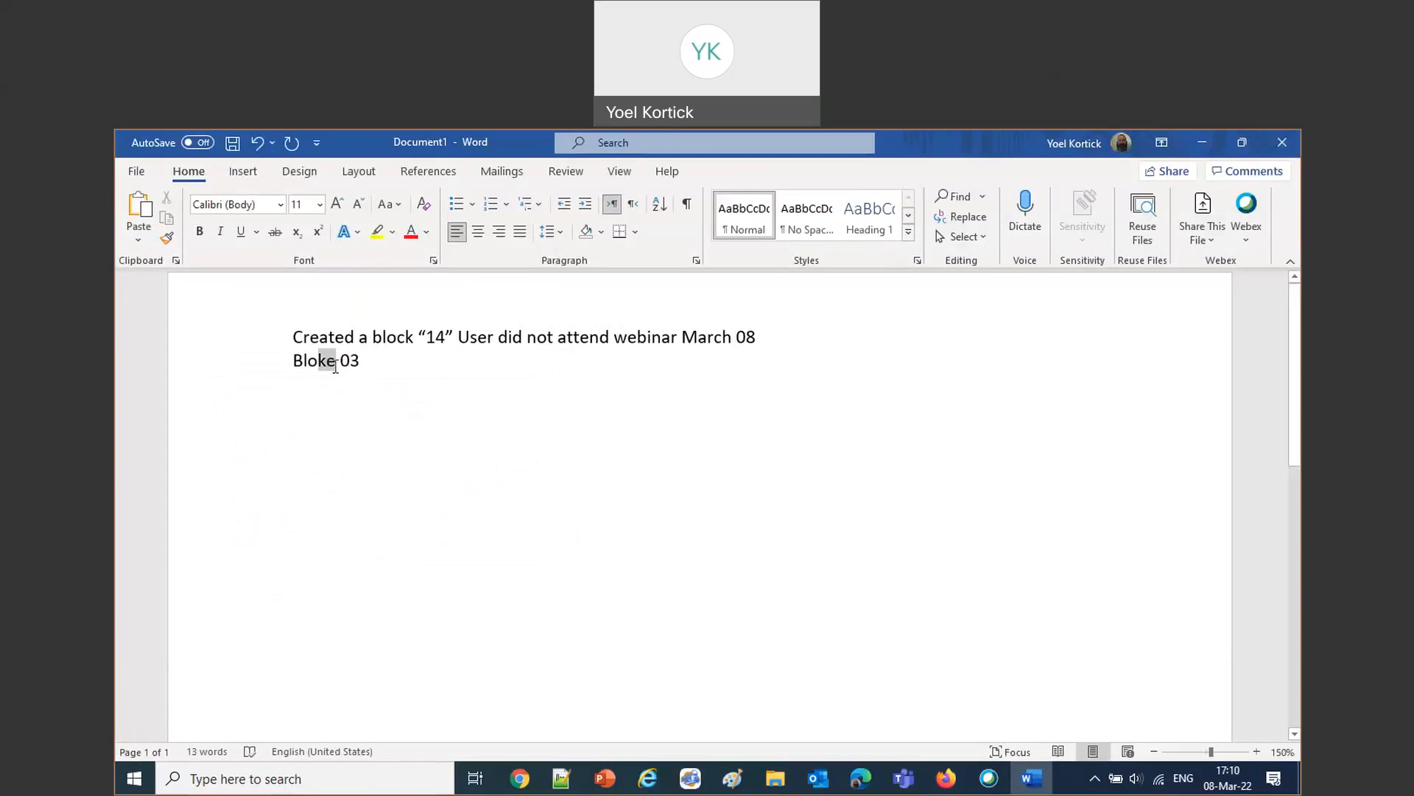
text(ck)
Complete the second line with "(loan renew hold)" and start a new paragraph below it.
click(381, 365)
text((loan re)
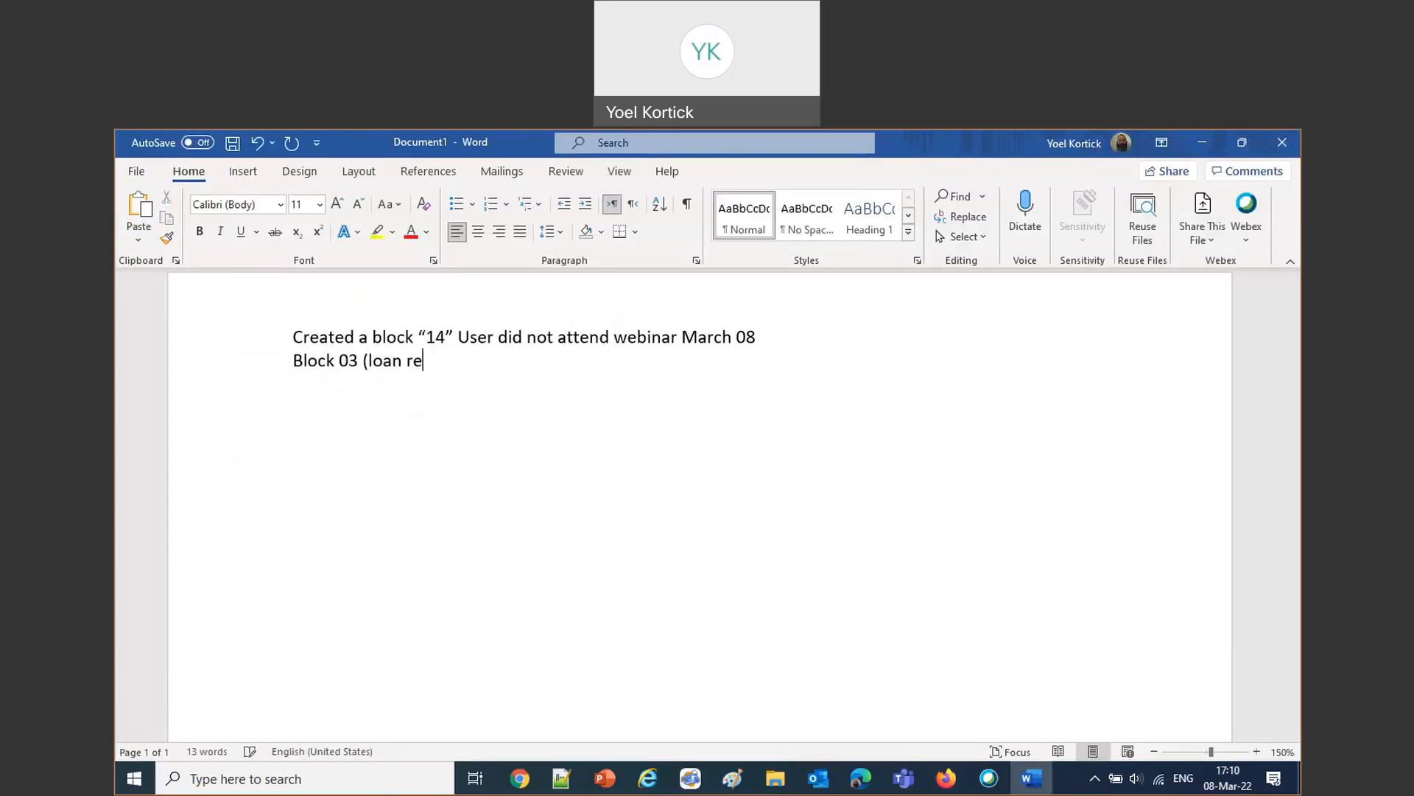
text(new hold))
key(Return)
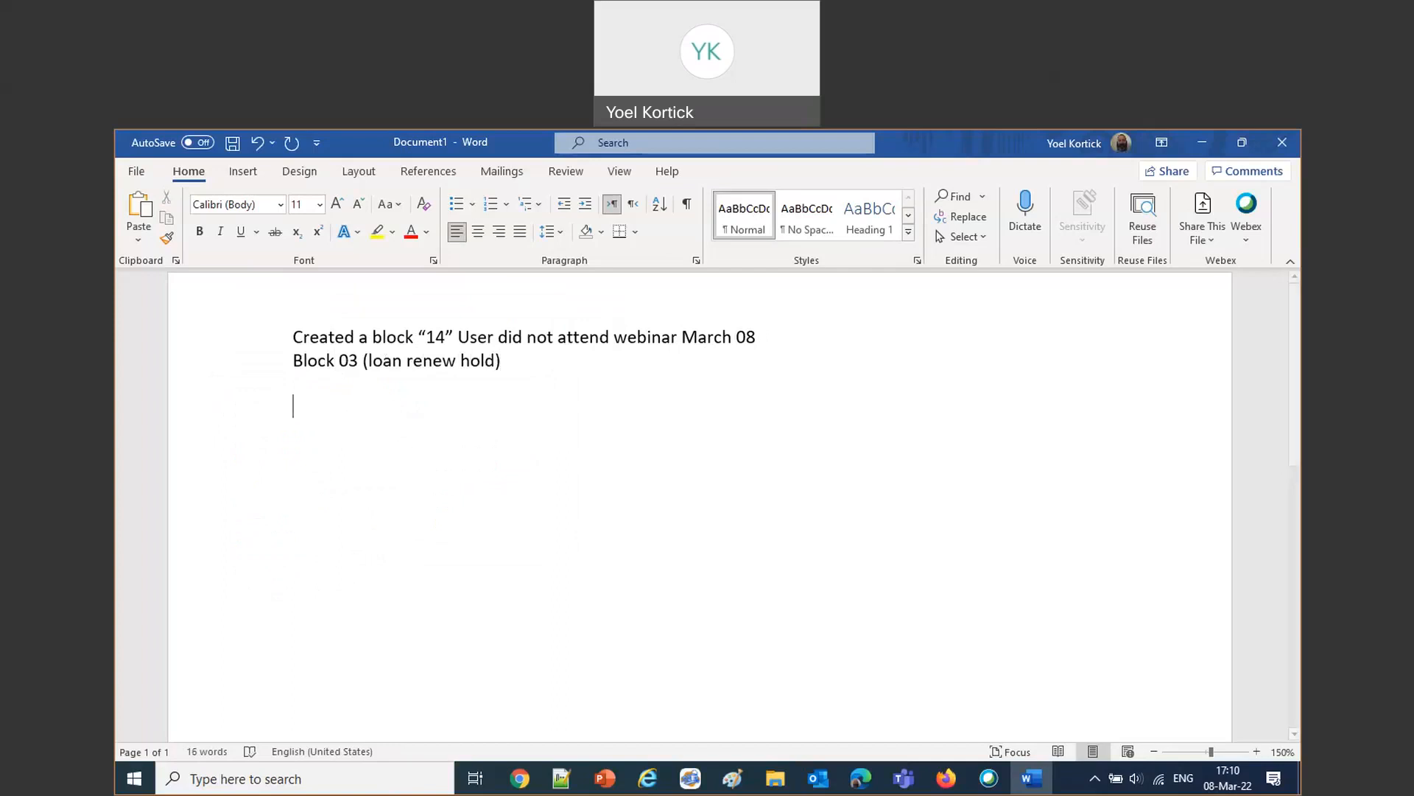
Switch to Alma in Firefox, leave the configuration area and search physical items by title for "women work will to lead lean in".
key(alt+Tab)
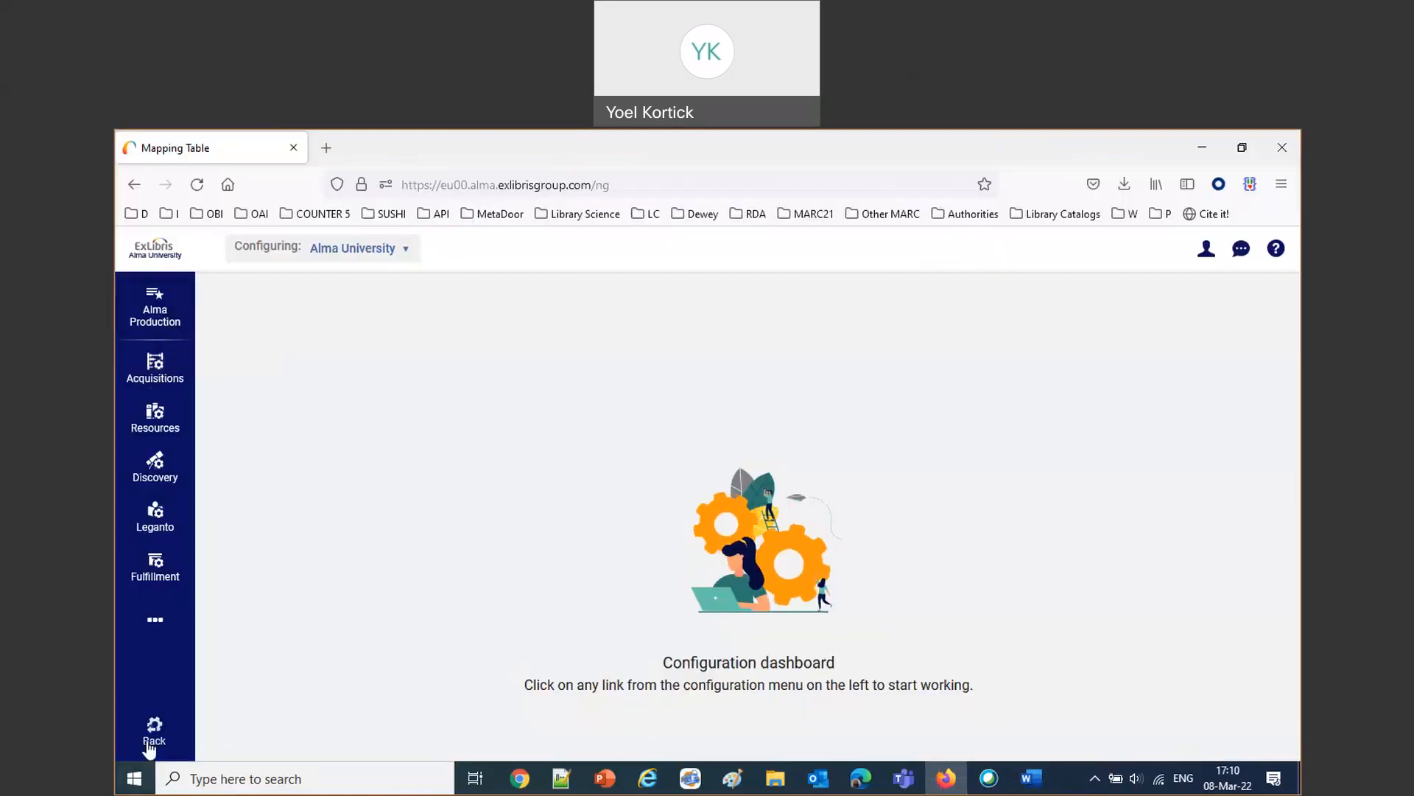
click(152, 731)
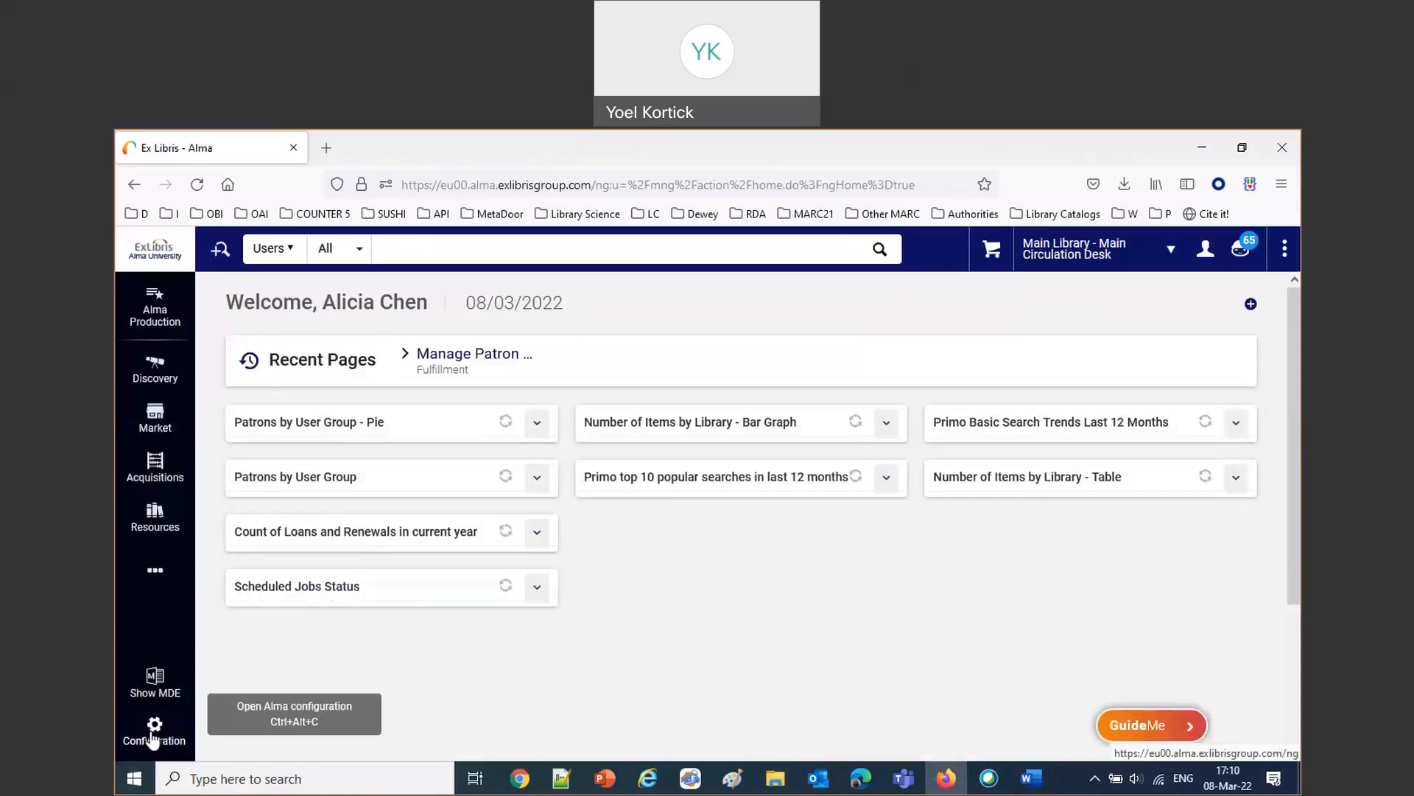
click(277, 257)
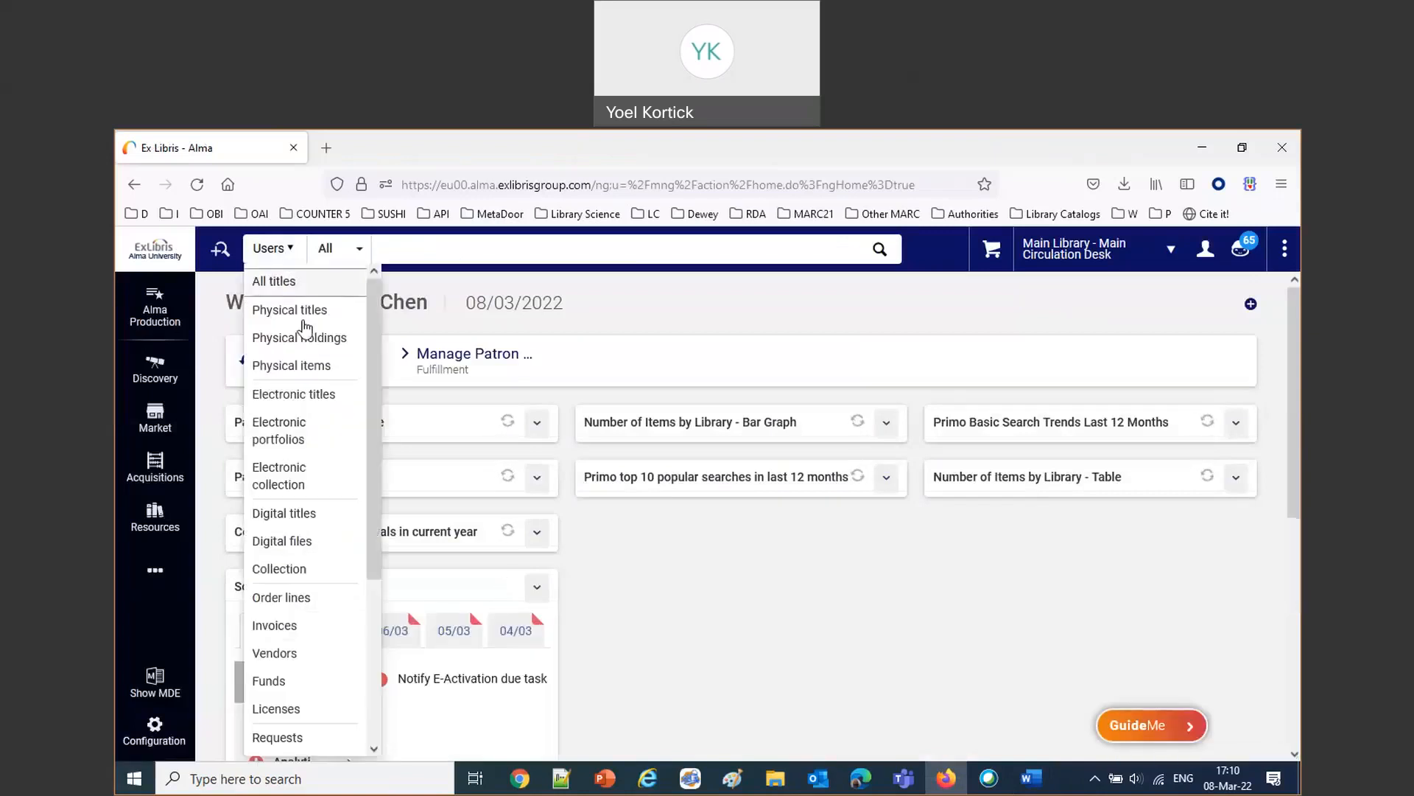
click(312, 365)
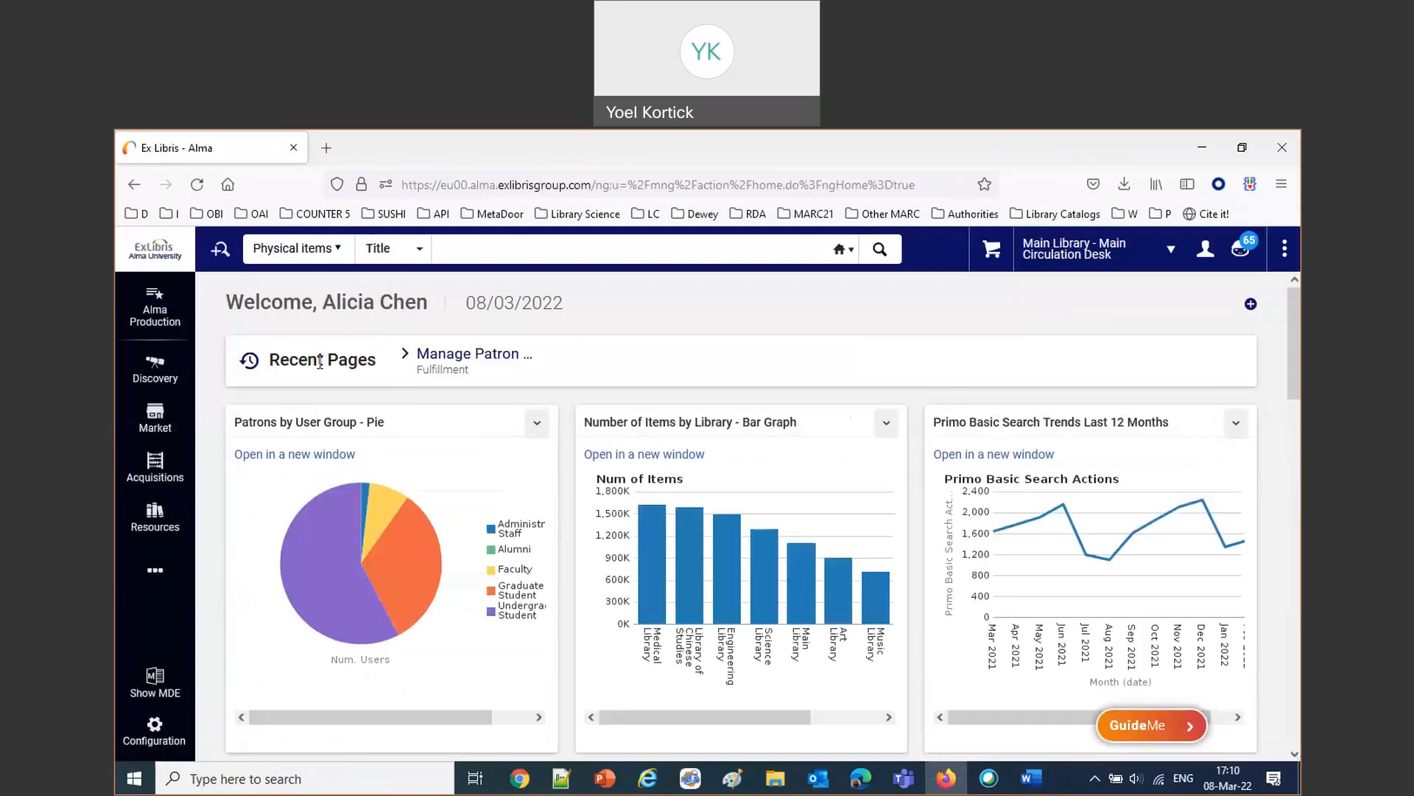
click(409, 242)
click(410, 242)
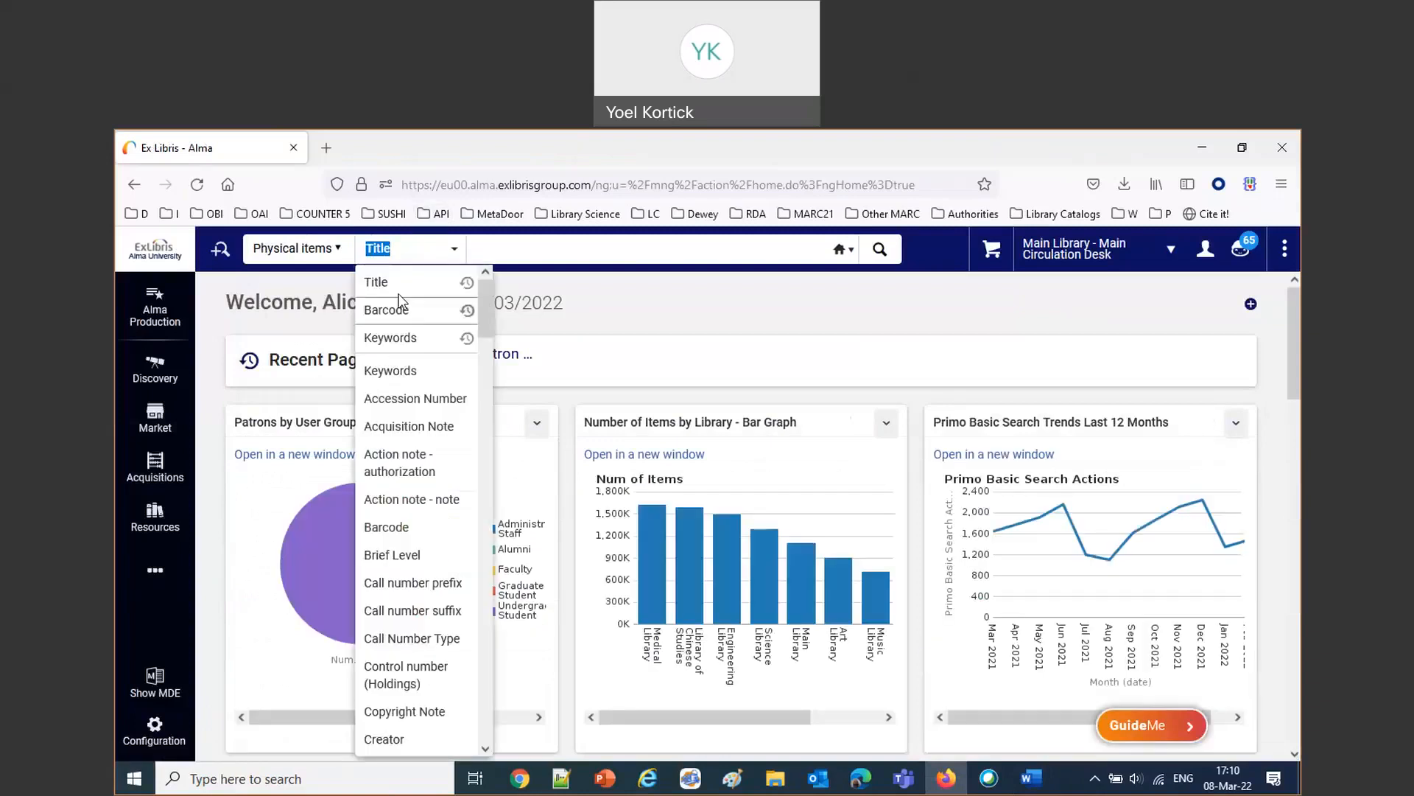
click(397, 282)
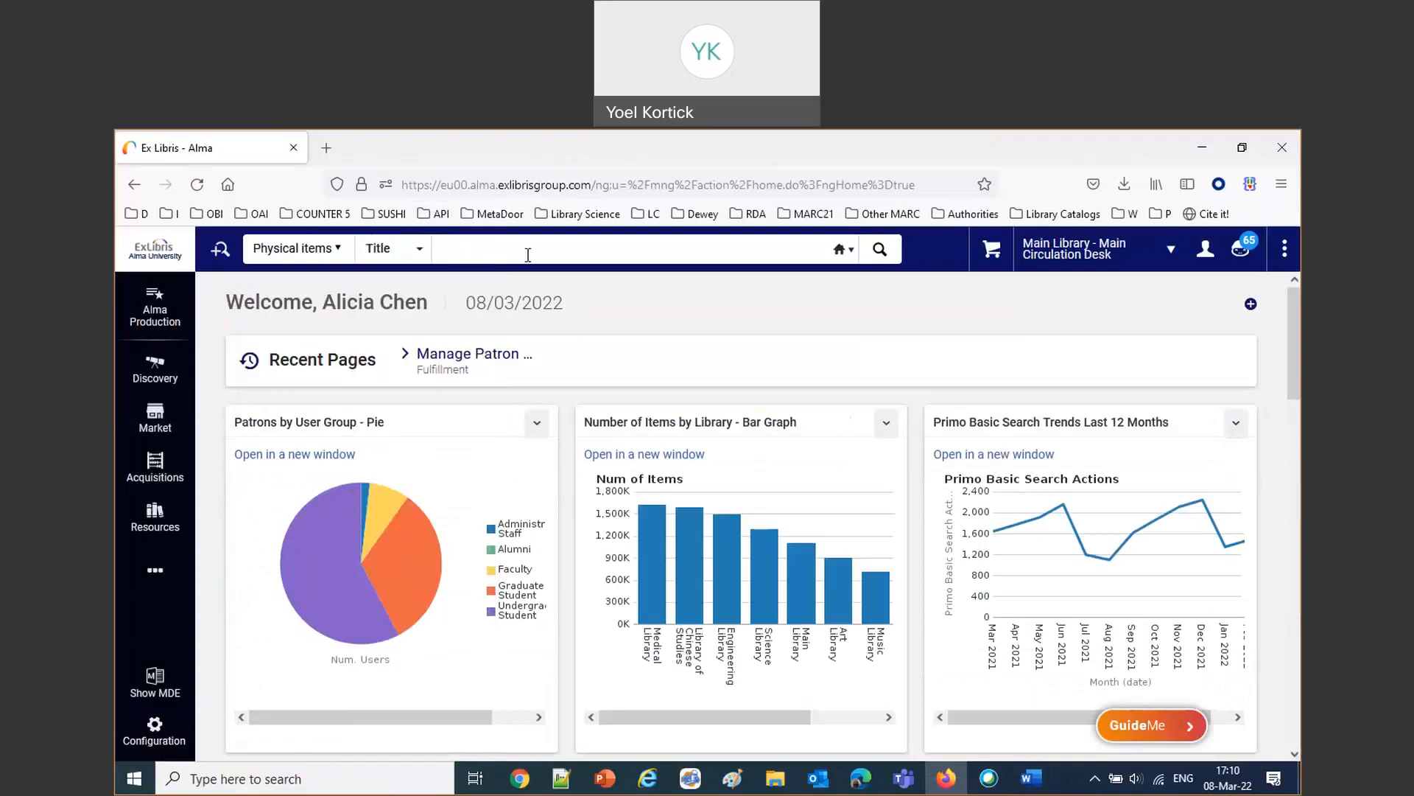
text(lean in w)
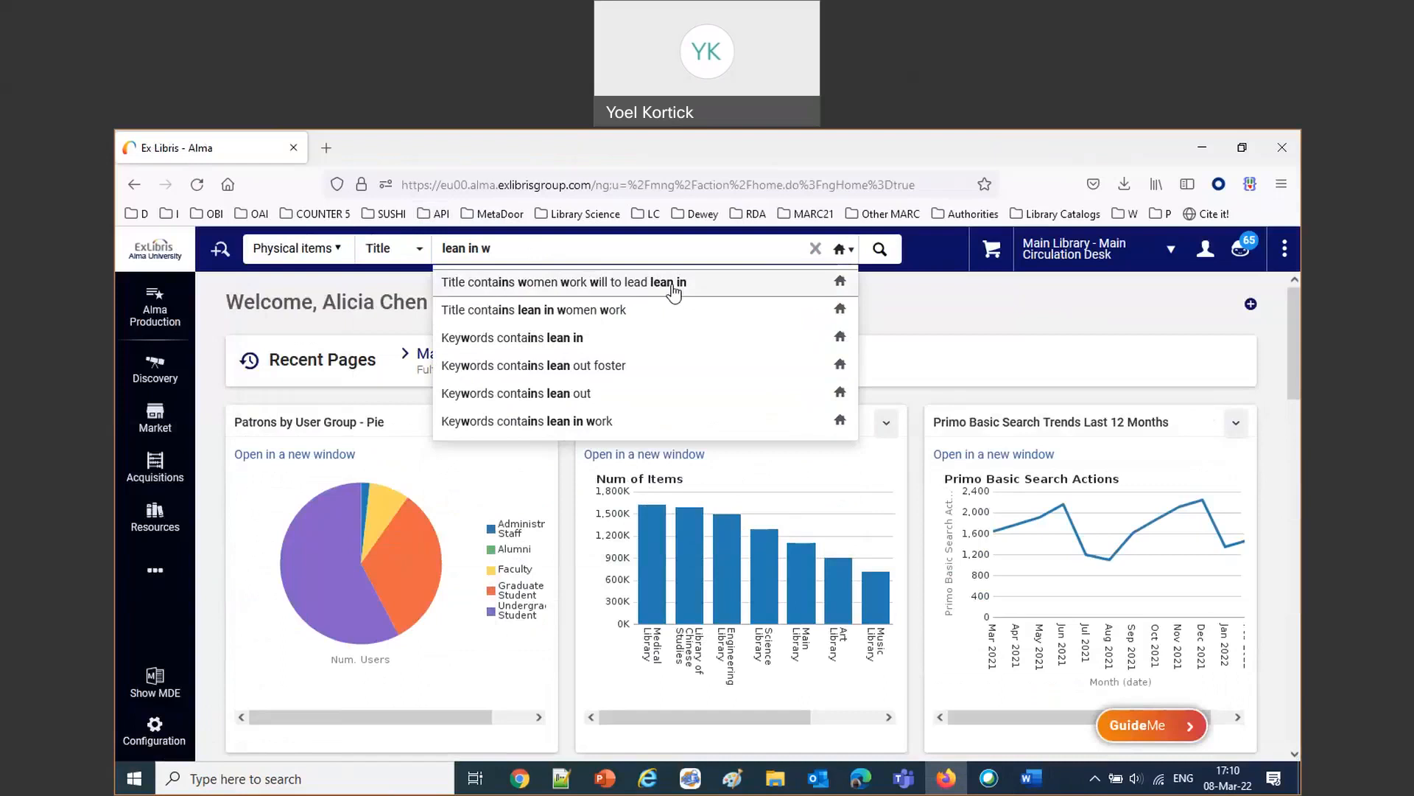
click(674, 287)
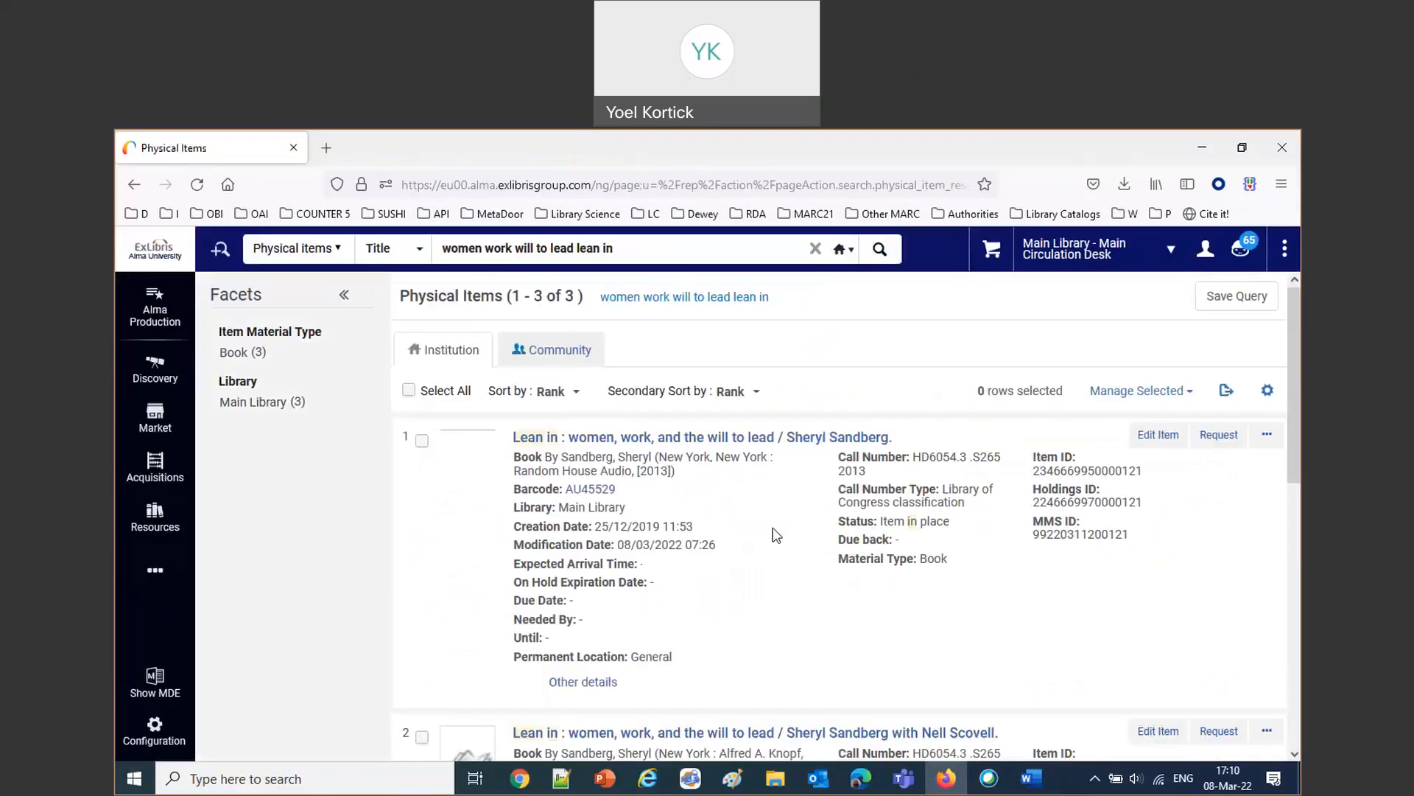
Copy the barcodes AU45529 and AU44897 of the first two physical items, and paste AU44897 into the Word notes.
drag(639, 492, 571, 494)
scroll(663, 560, down, 2)
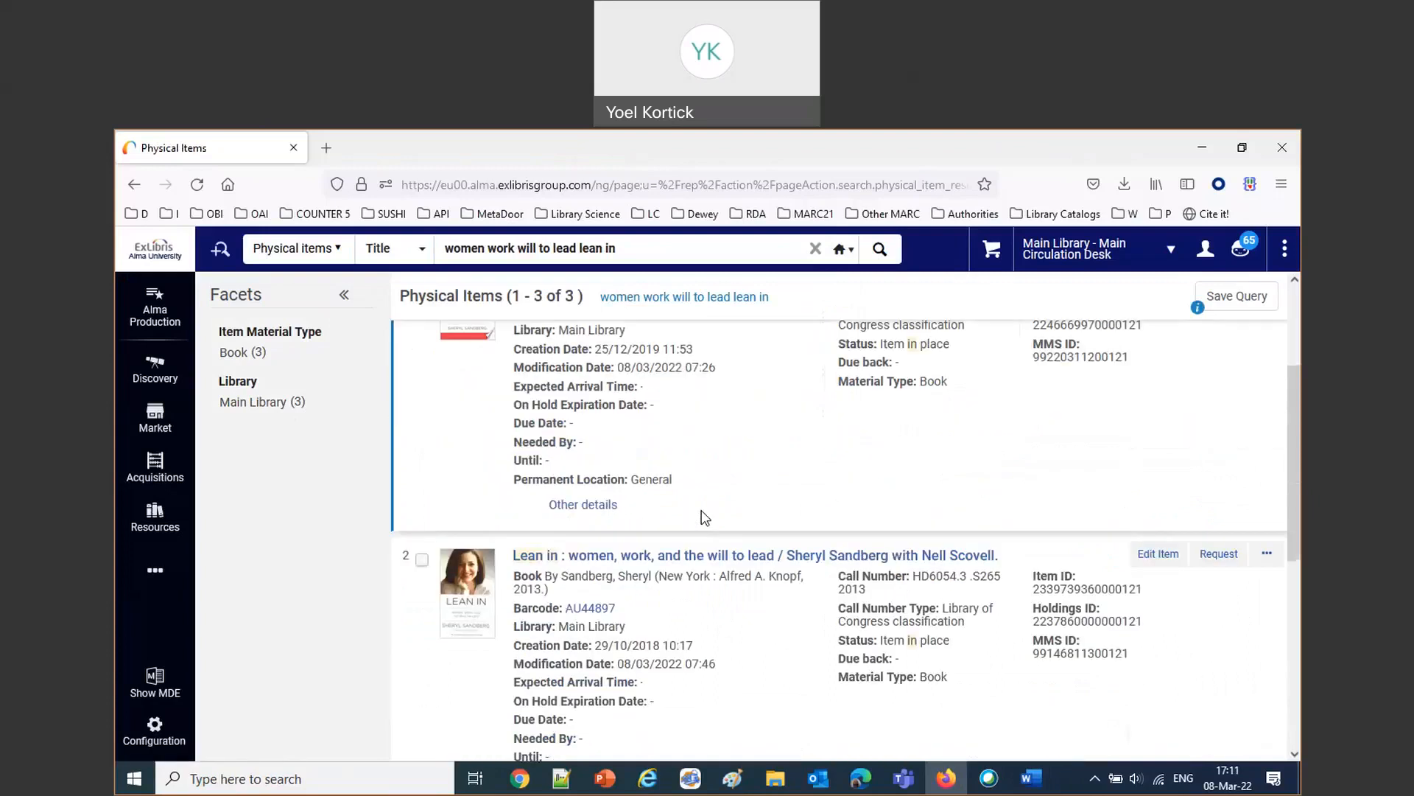
drag(619, 608, 569, 615)
key(ctrl+c)
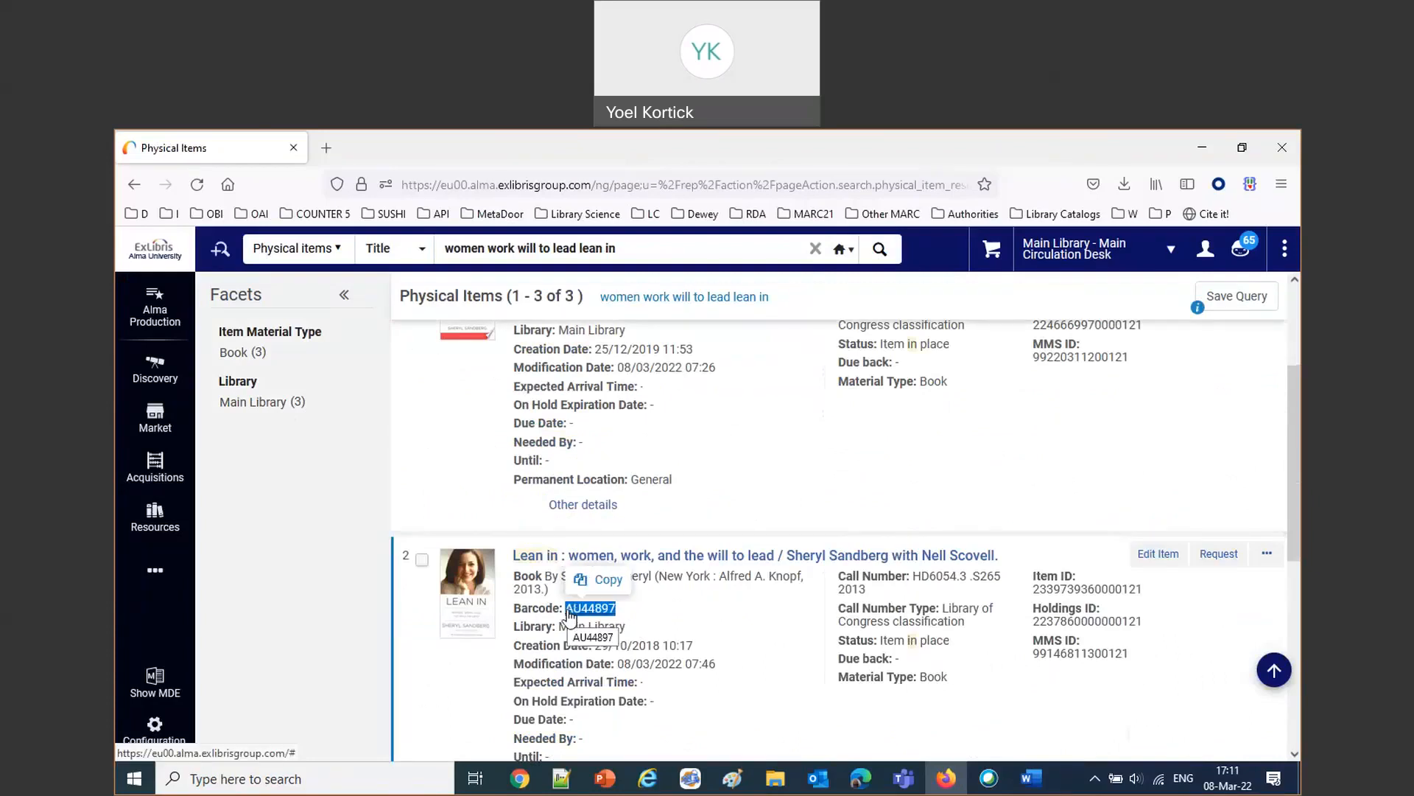
click(1032, 778)
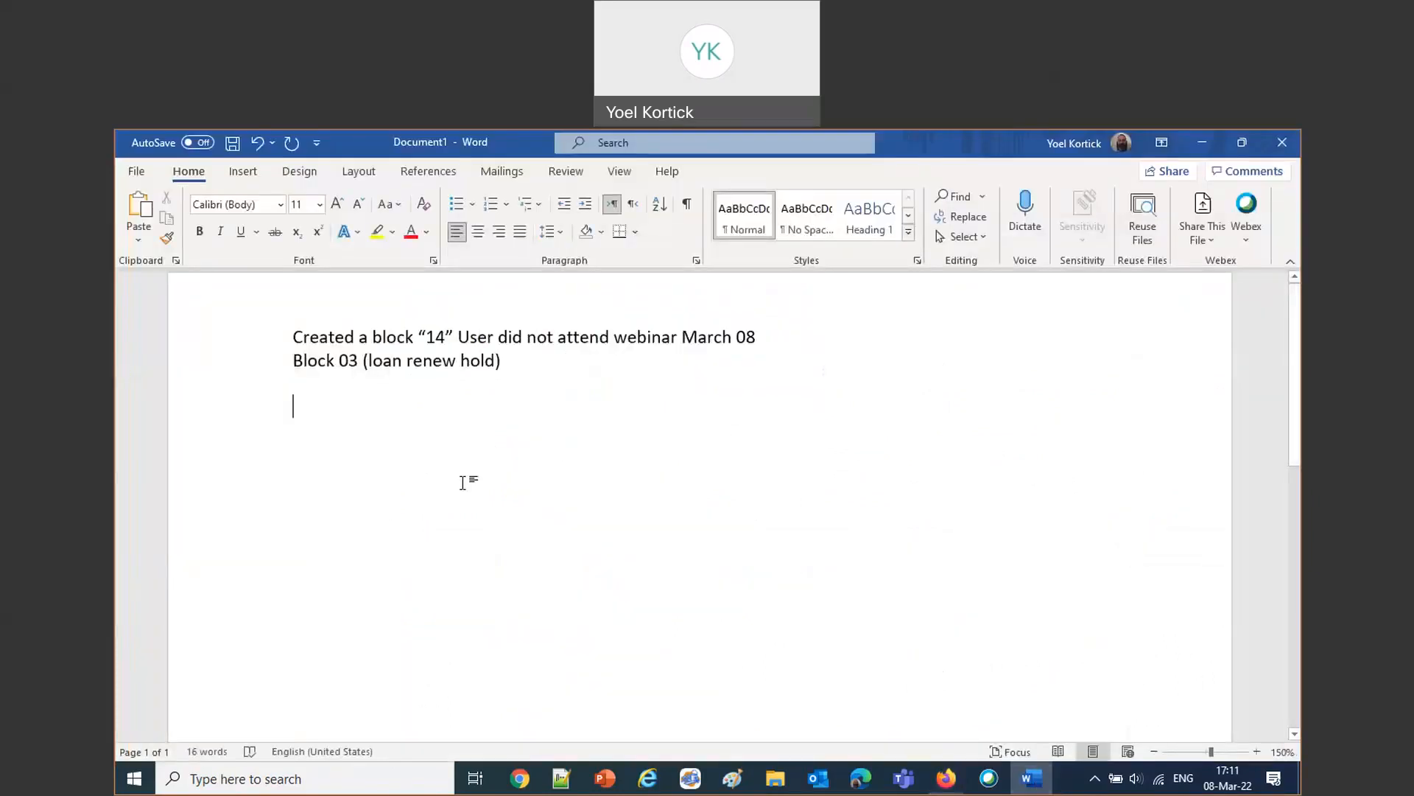
key(ctrl+v)
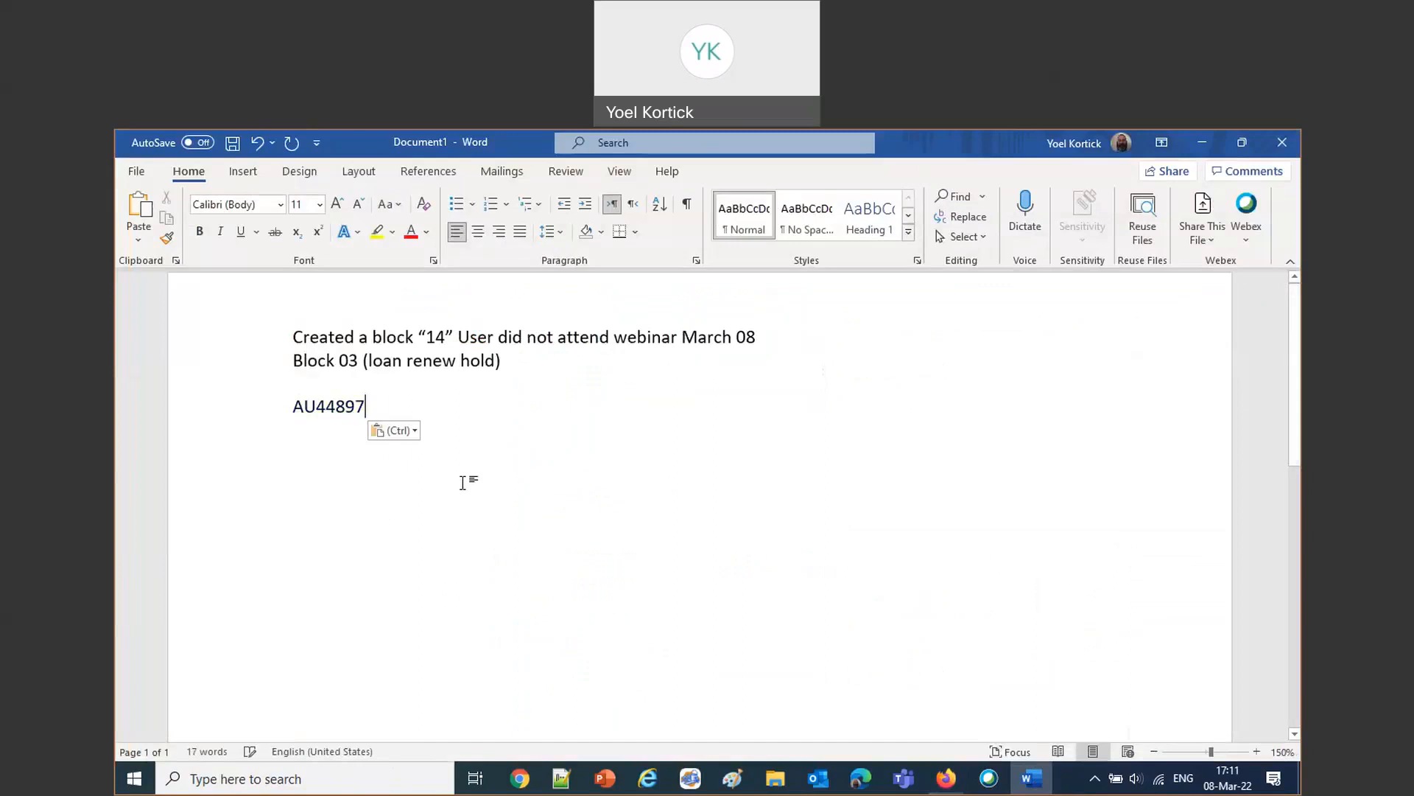
Add the barcode AU45529 from the clipboard history on the line below AU44897, and copy AU44897.
key(Return)
key(ctrl+grave)
double_click(373, 486)
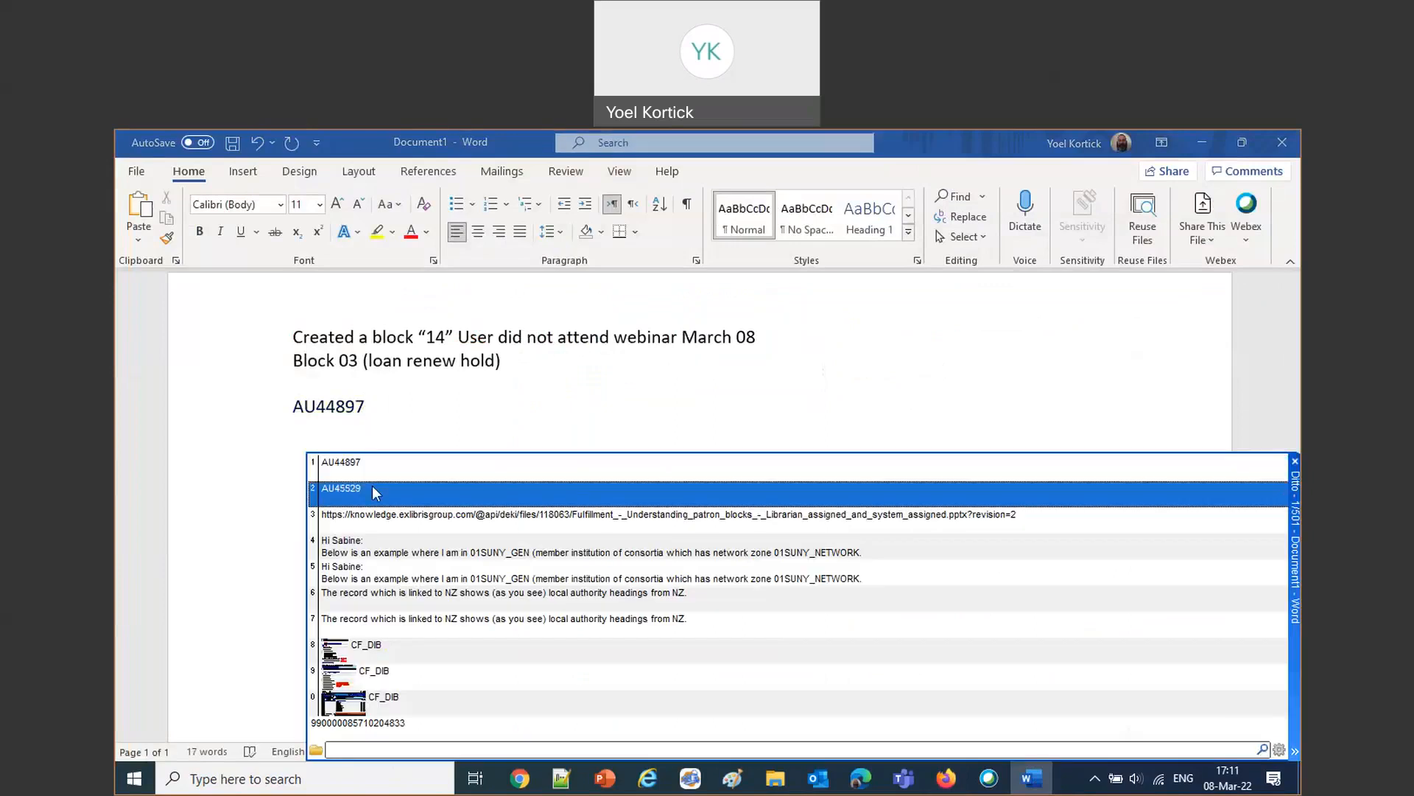
key(Return)
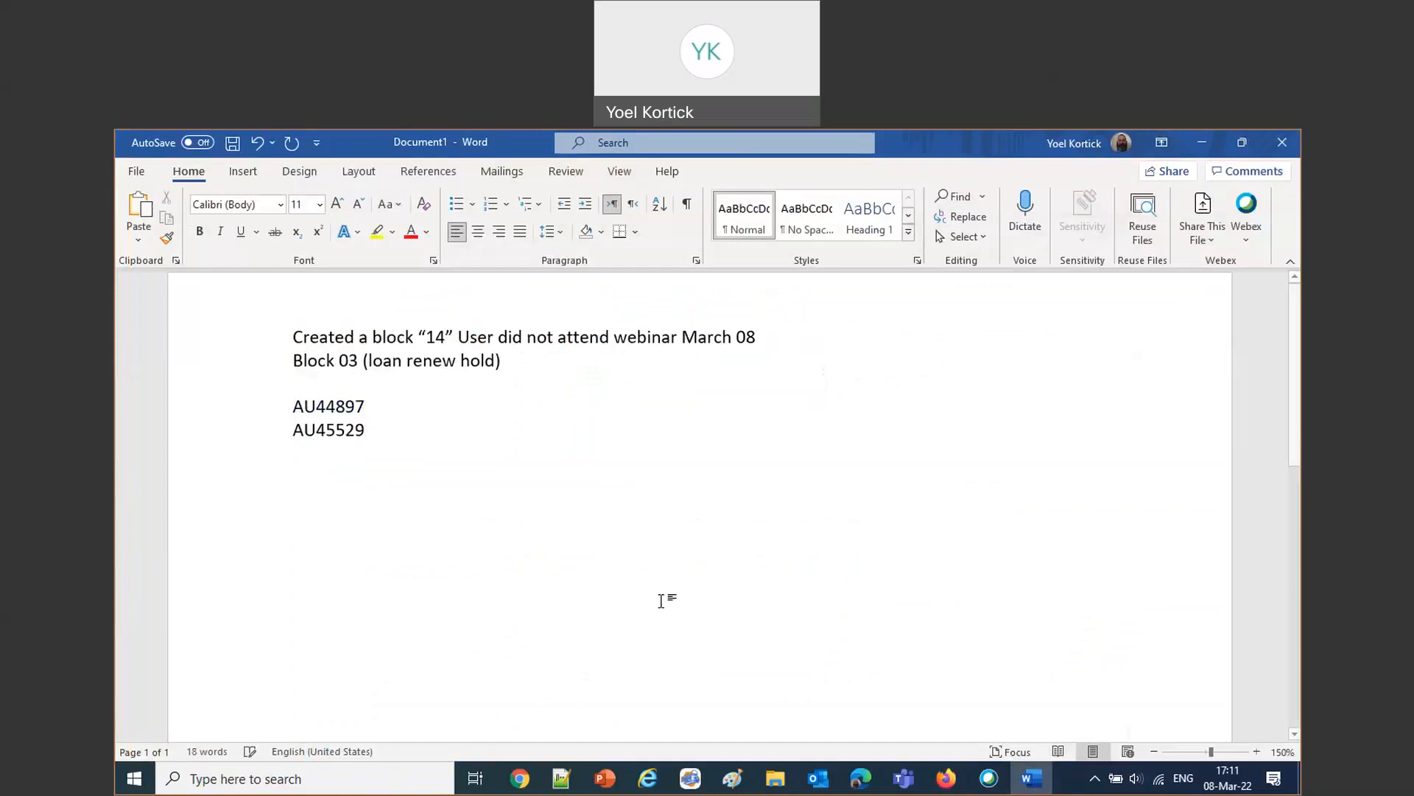
triple_click(344, 410)
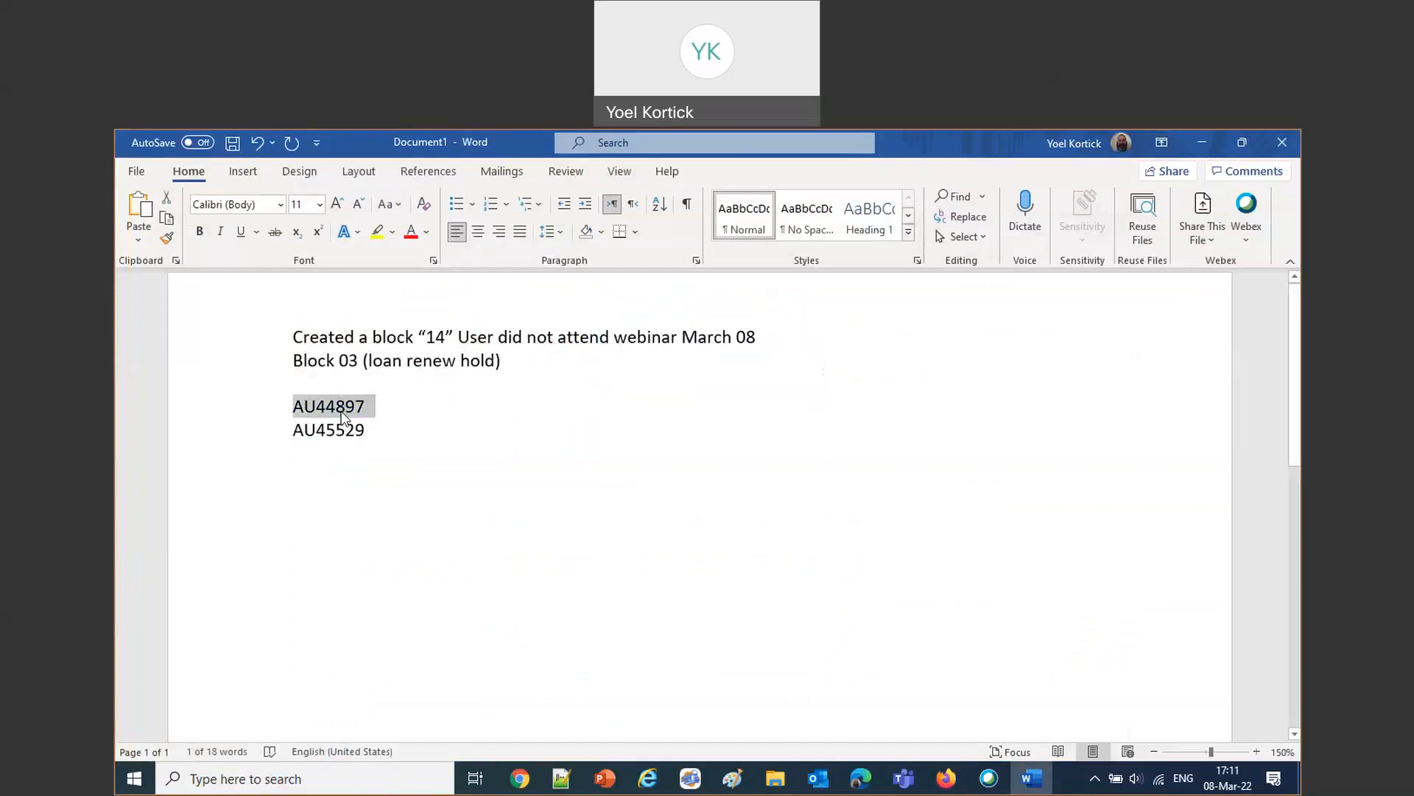
Switch back to Alma in Firefox and search users for the test patron's identifier.
click(950, 779)
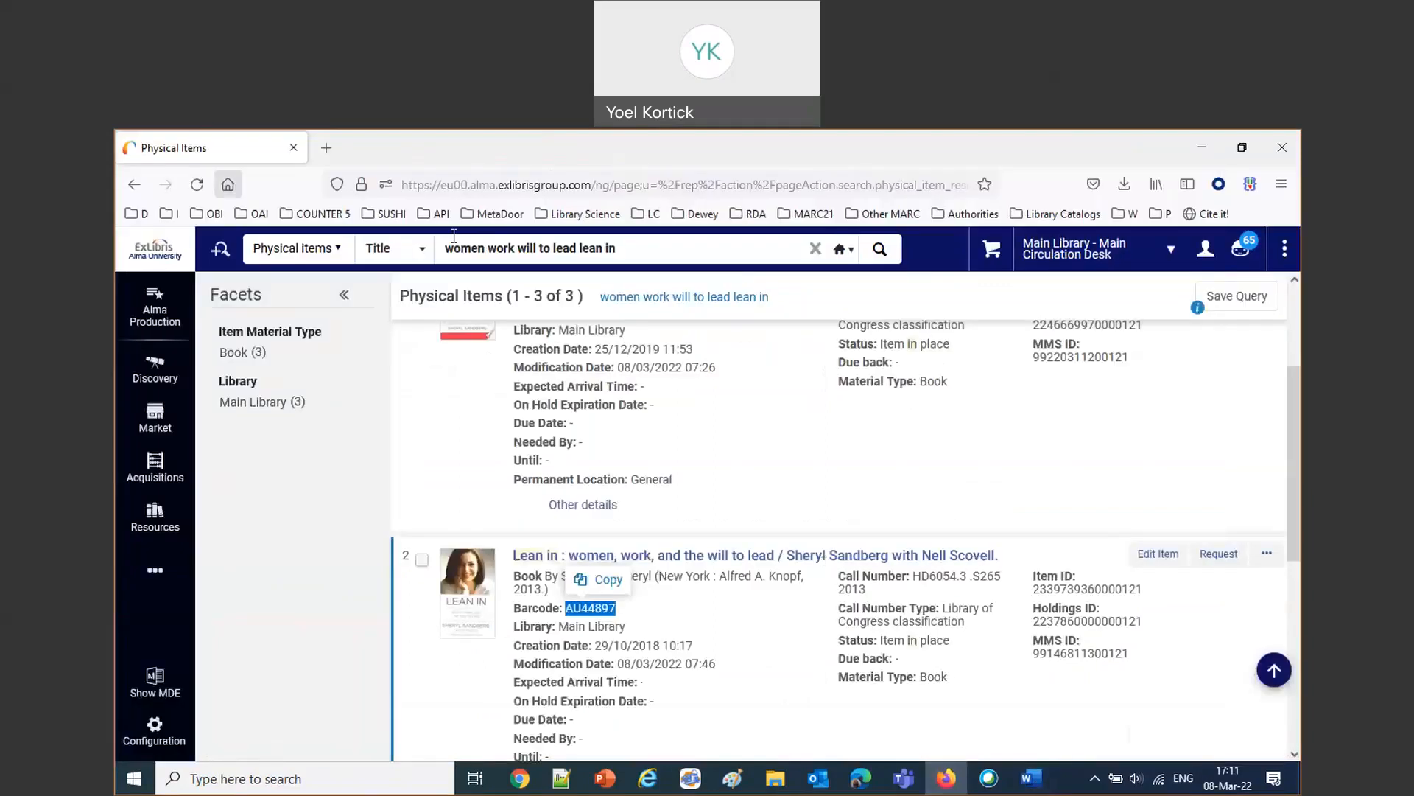
click(302, 249)
scroll(337, 649, down, 3)
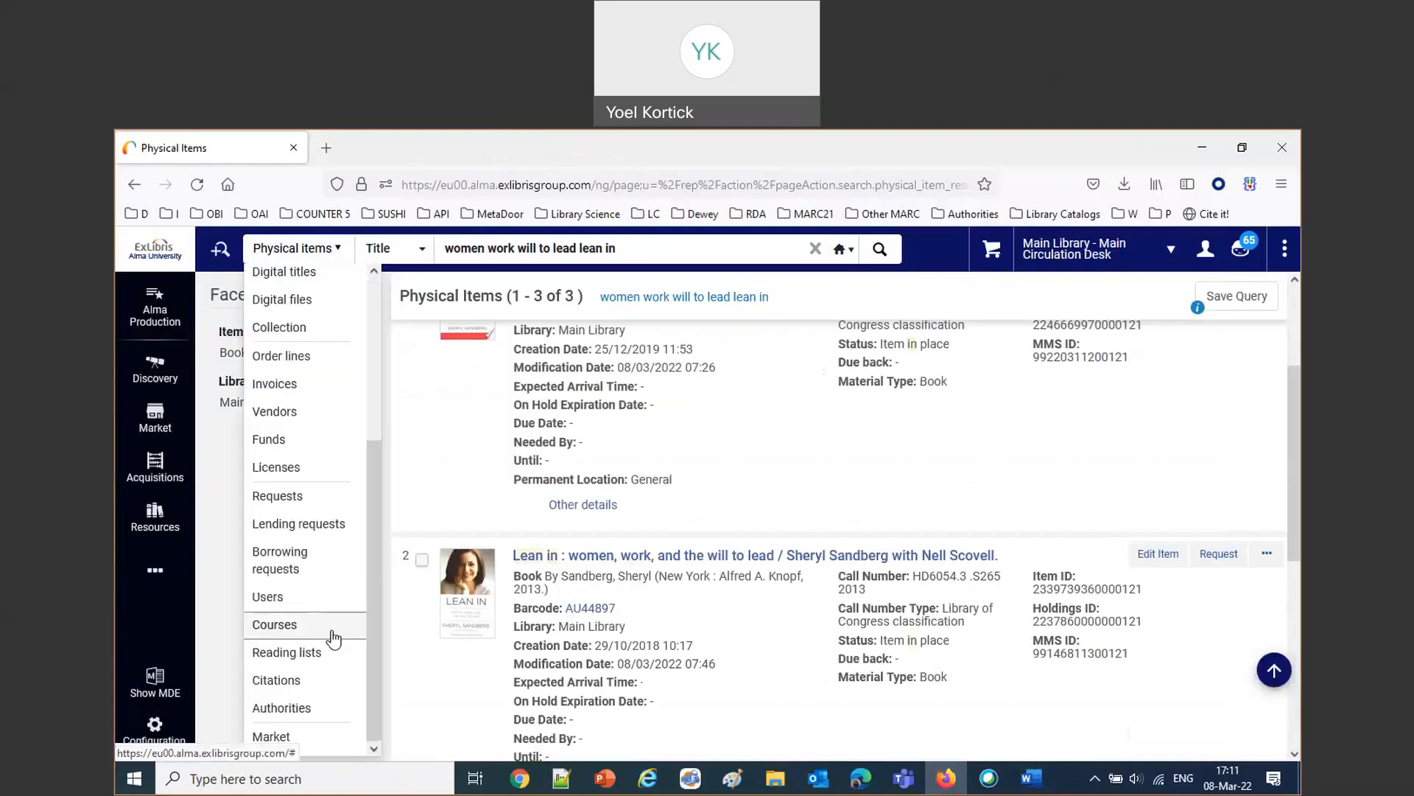
click(272, 594)
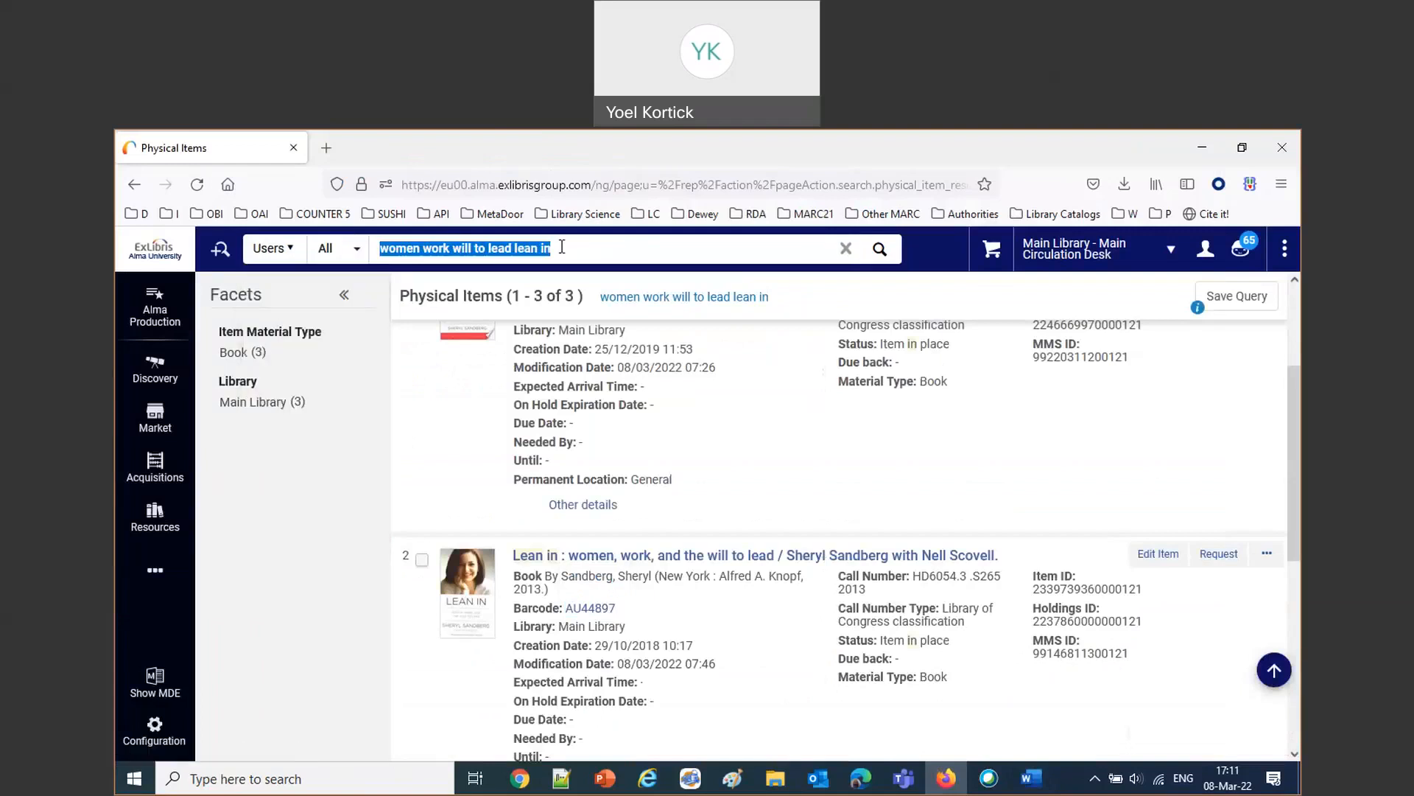
text(annan613)
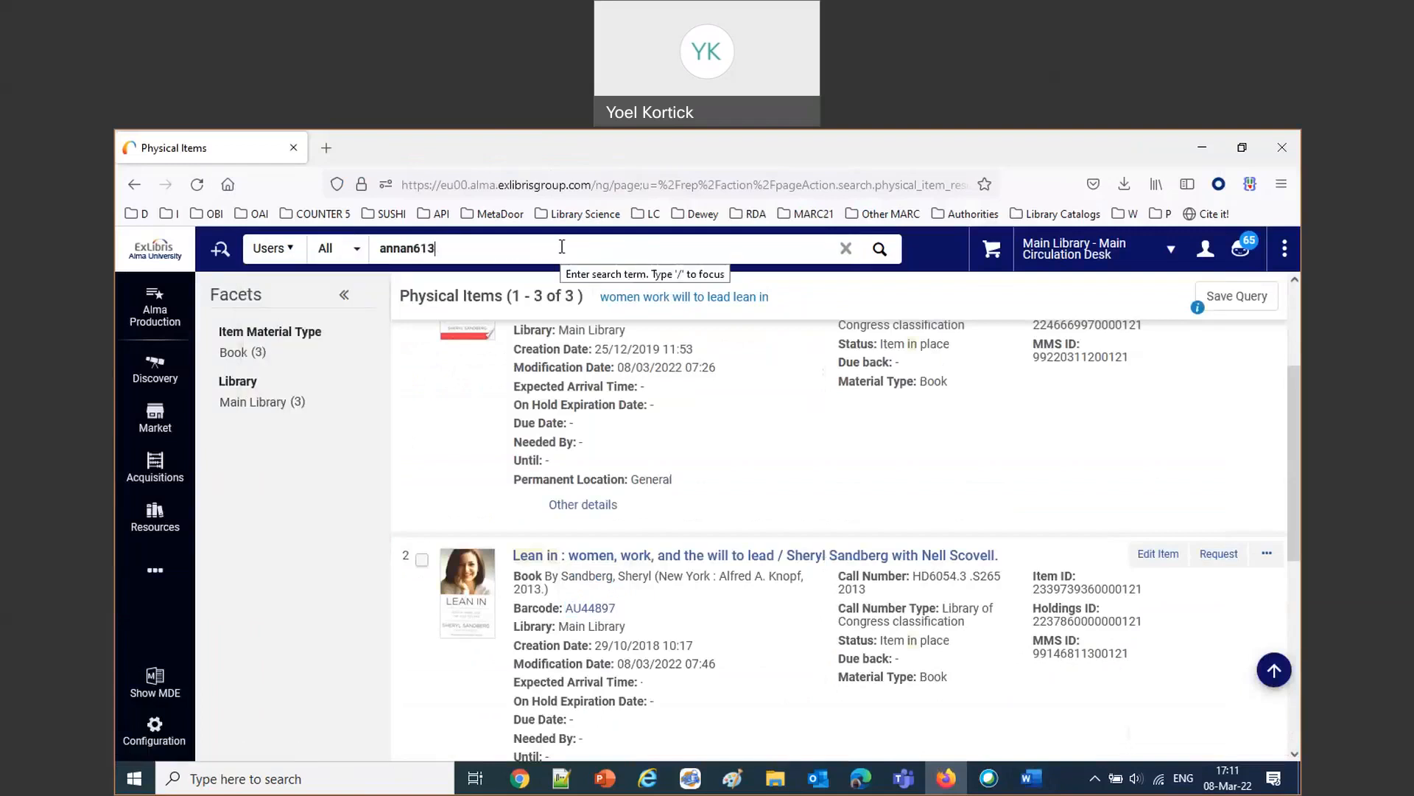
key(Return)
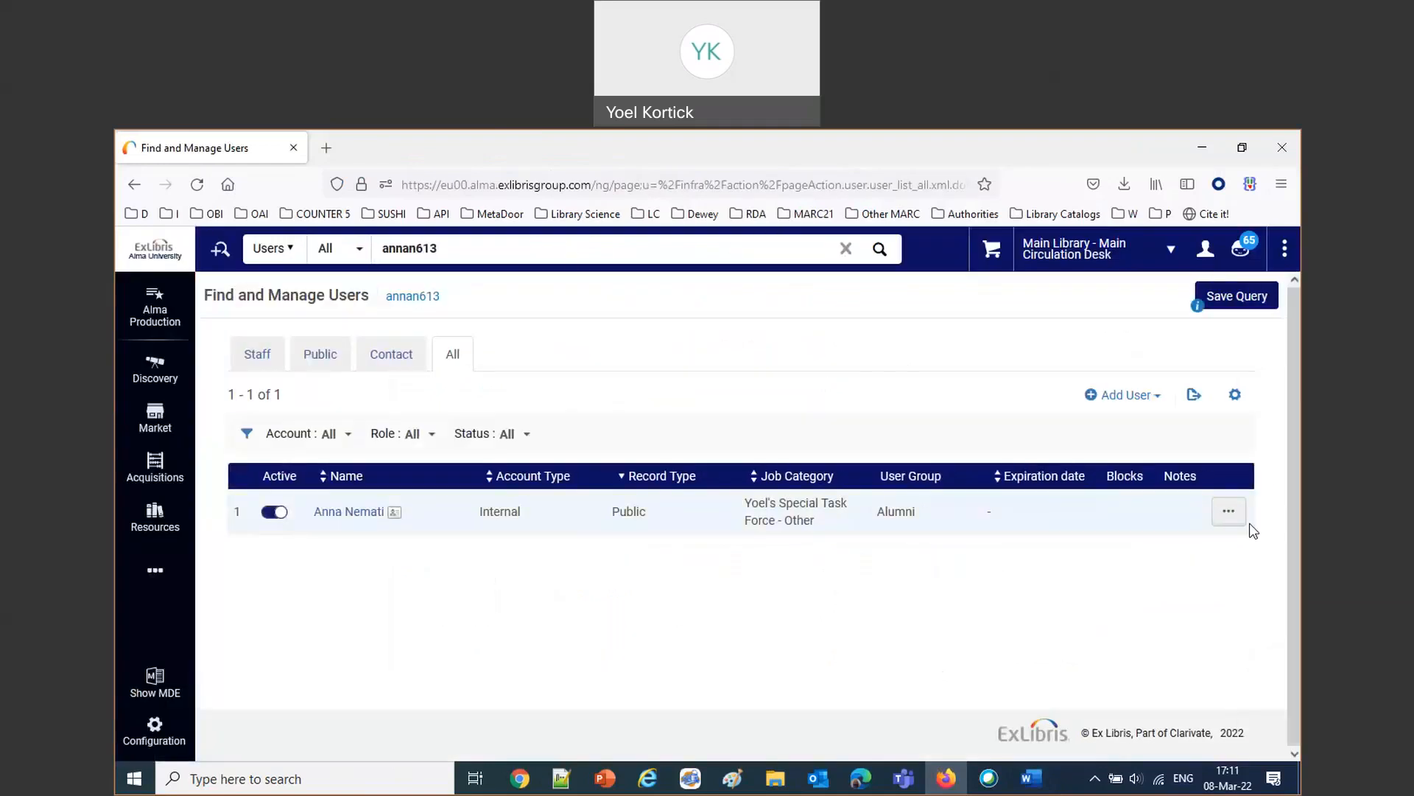
Open the found patron's record and examine the patron's blocks and fulfillment activities.
click(1228, 512)
click(1122, 547)
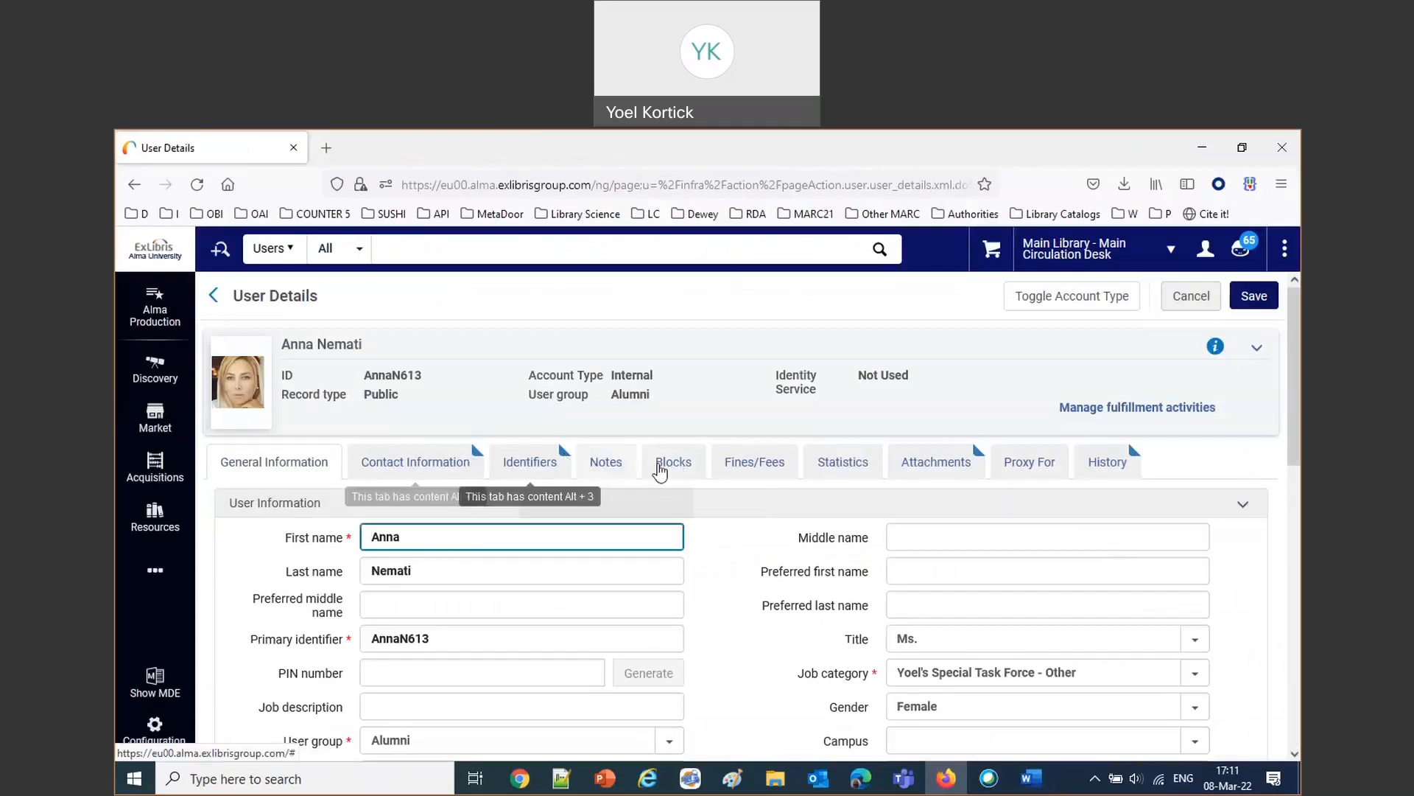
click(663, 464)
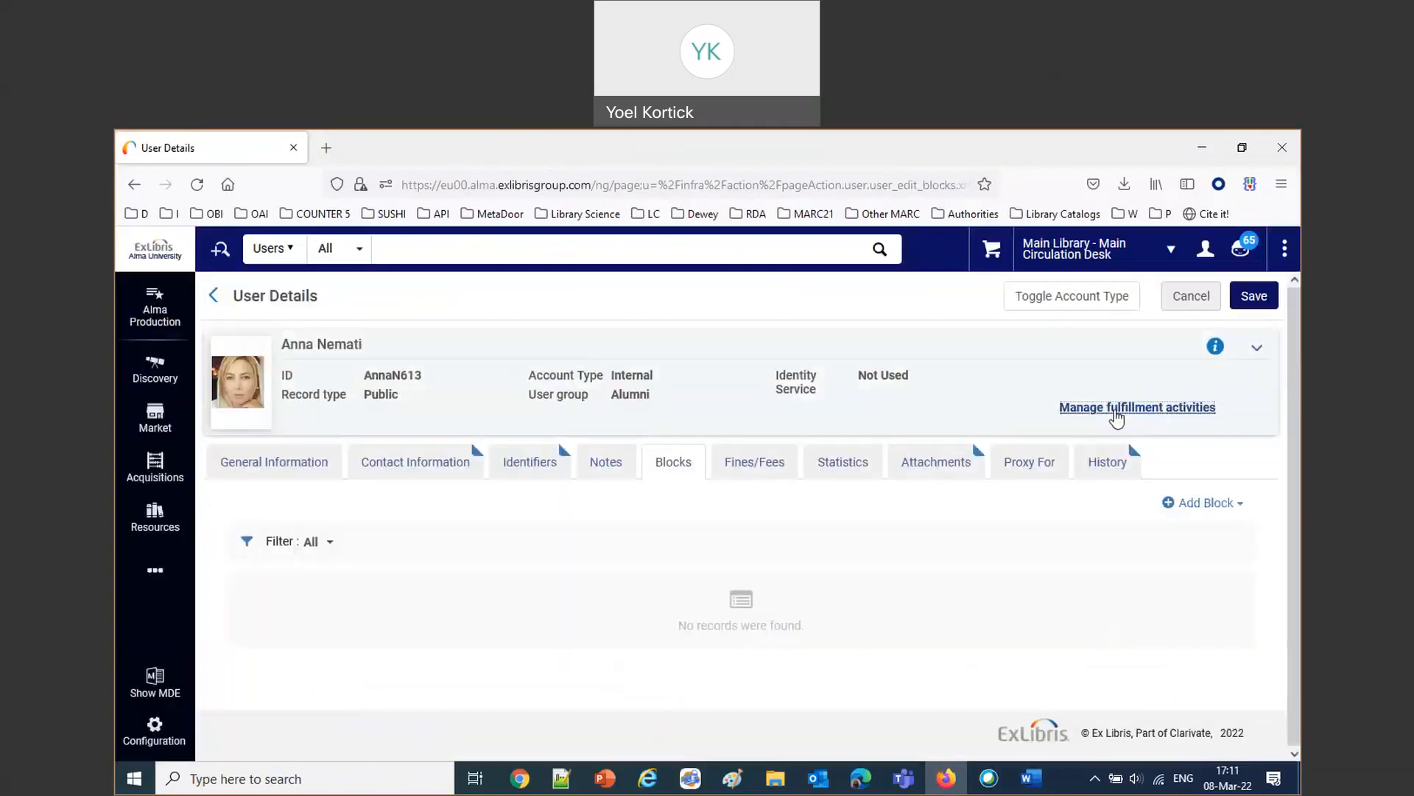
click(1116, 409)
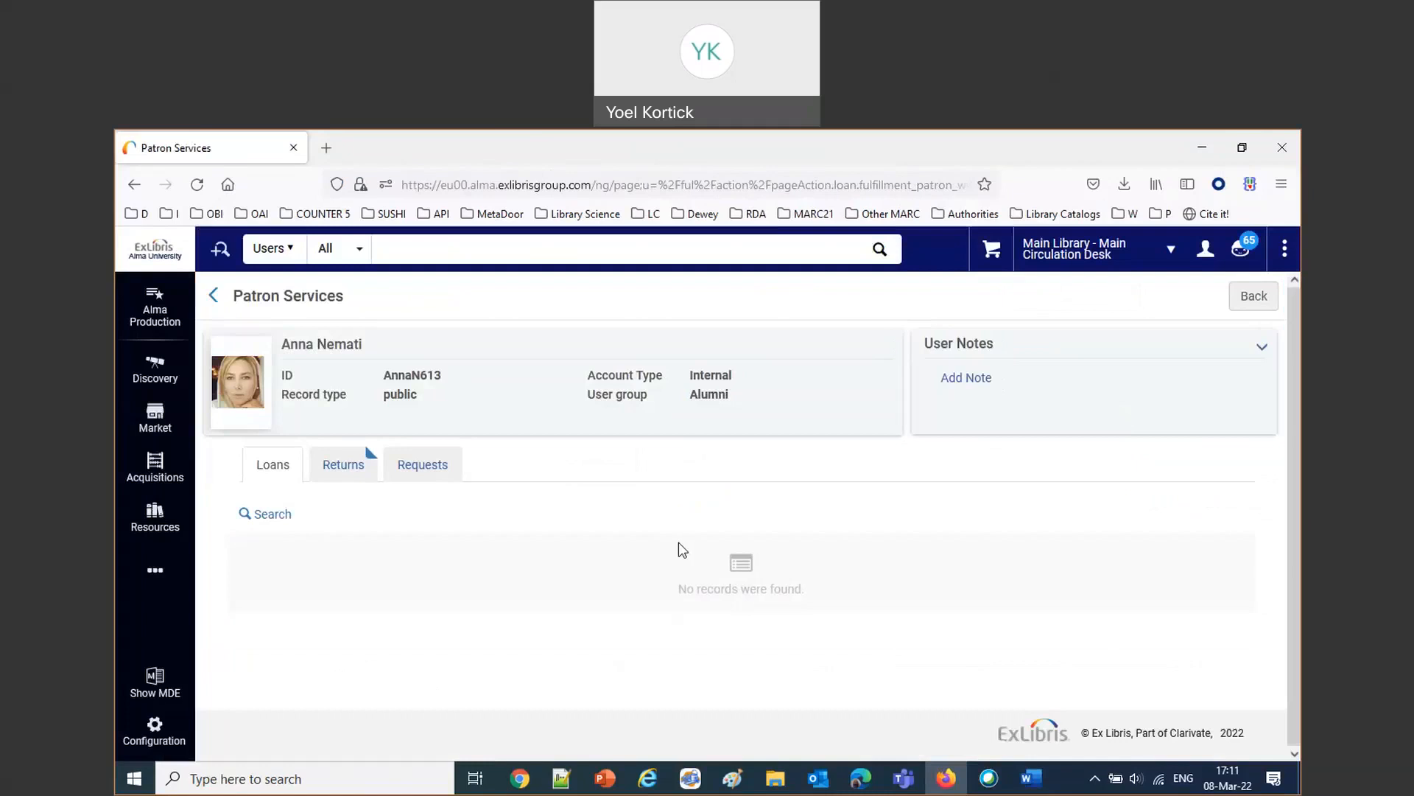
Go to Manage Patron Services in Fulfillment and identify the alumni test patron by identifier.
click(176, 589)
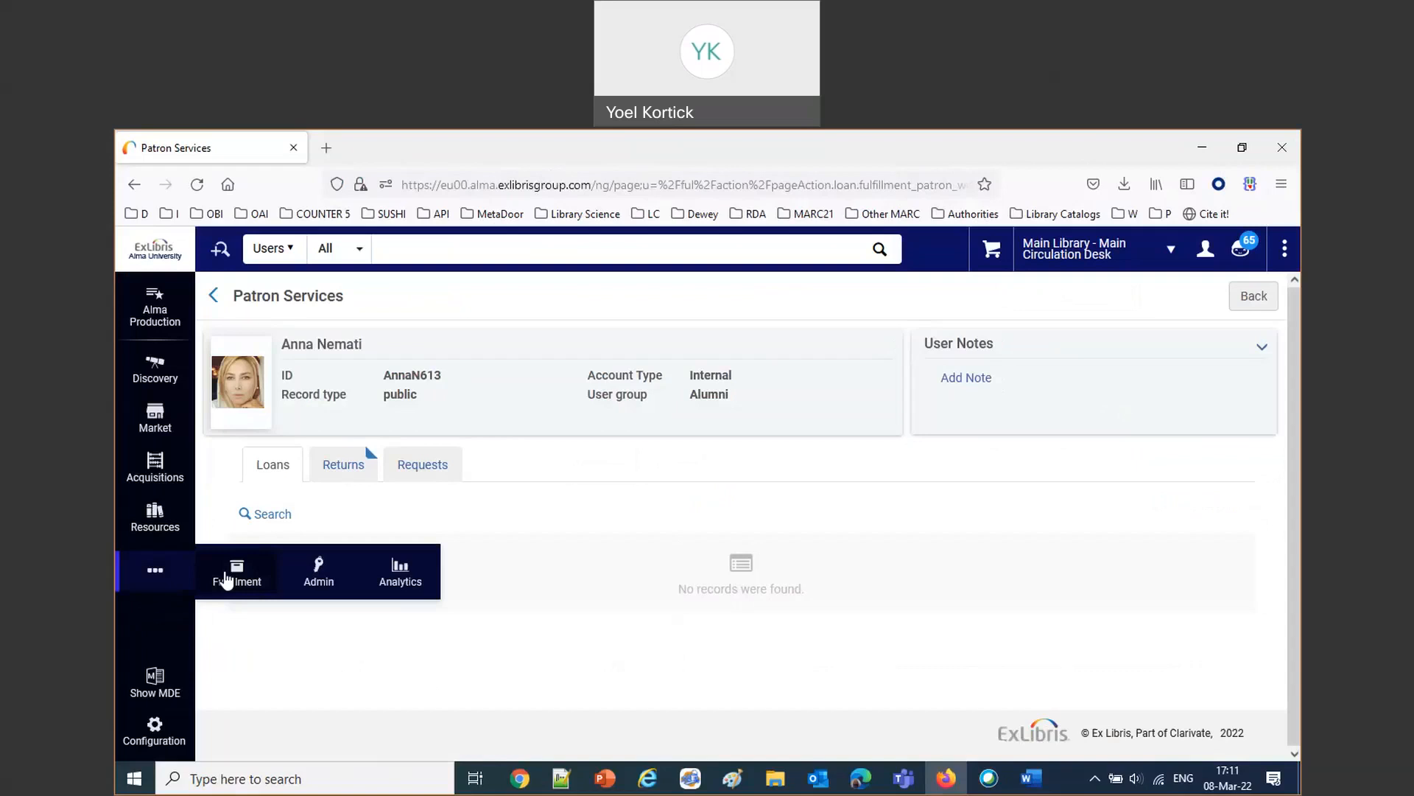
click(227, 581)
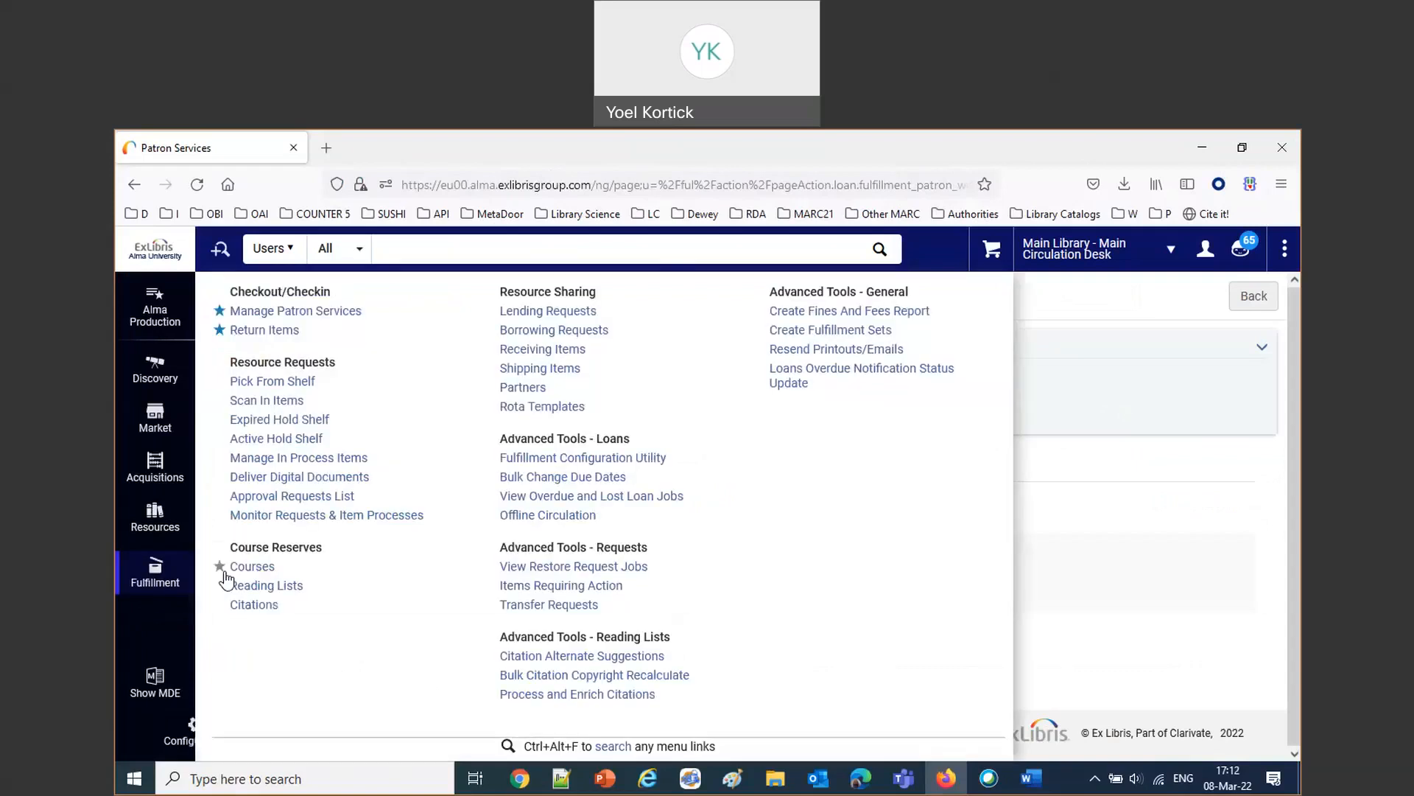
click(303, 322)
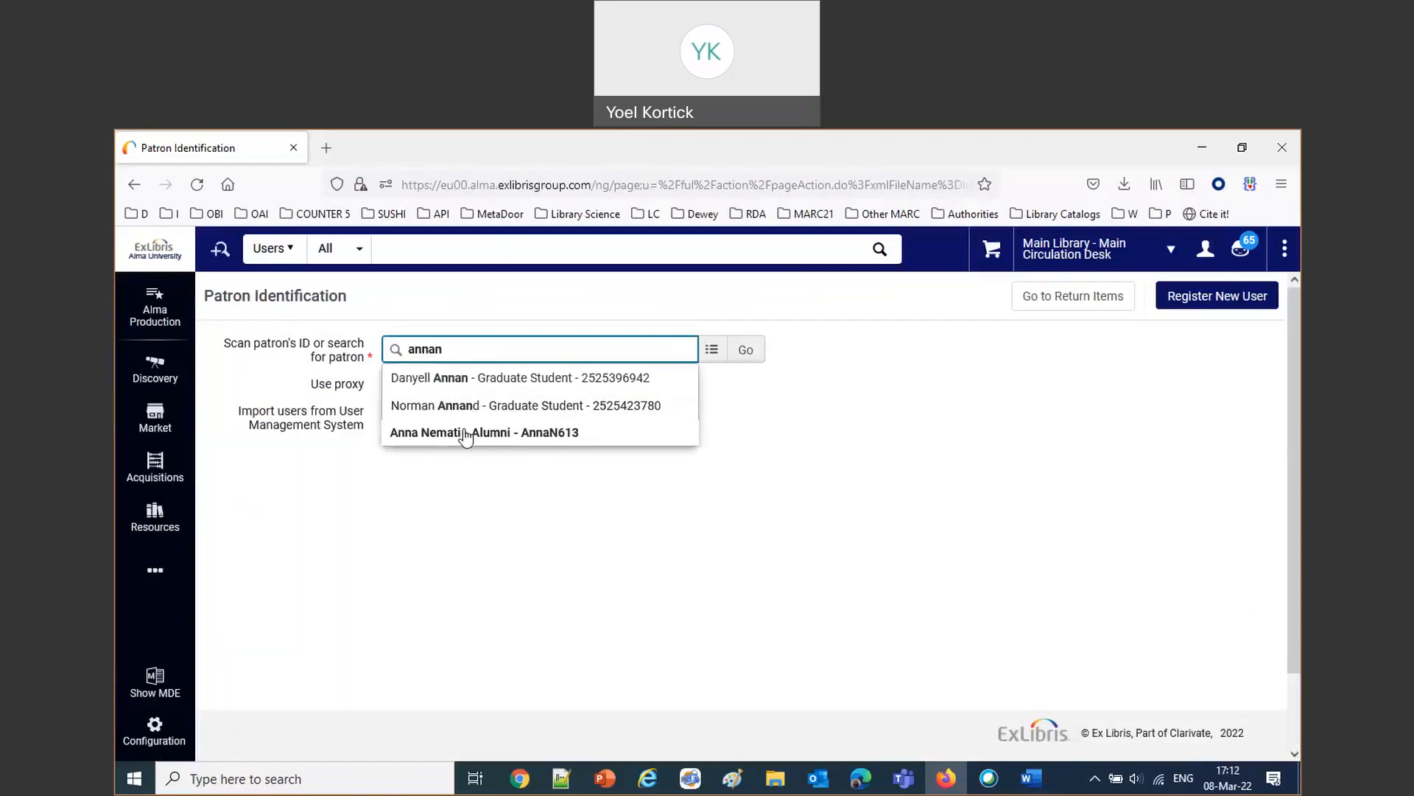
click(465, 433)
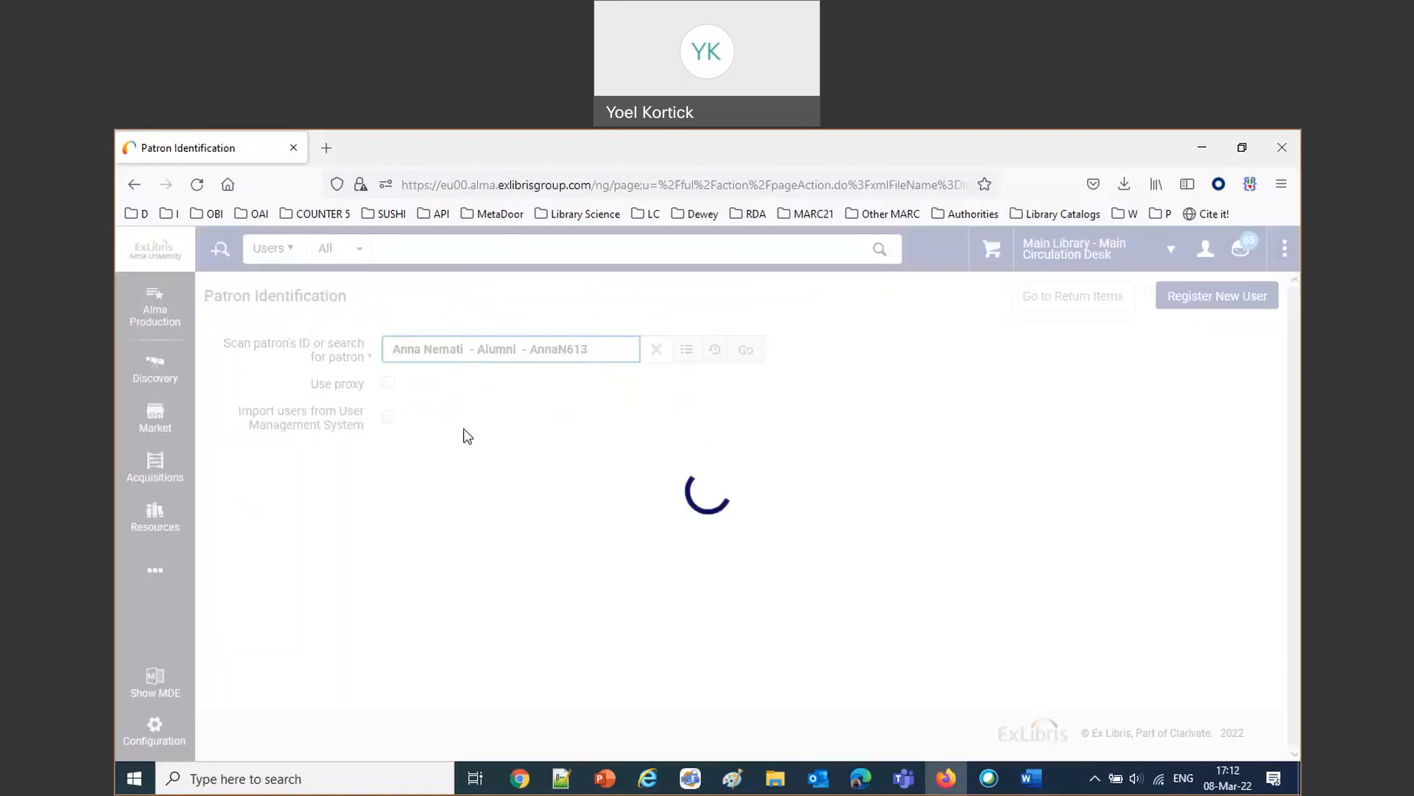
Loan the item with barcode AU44897 to the patron and check the resulting loan entry.
text(AU44897)
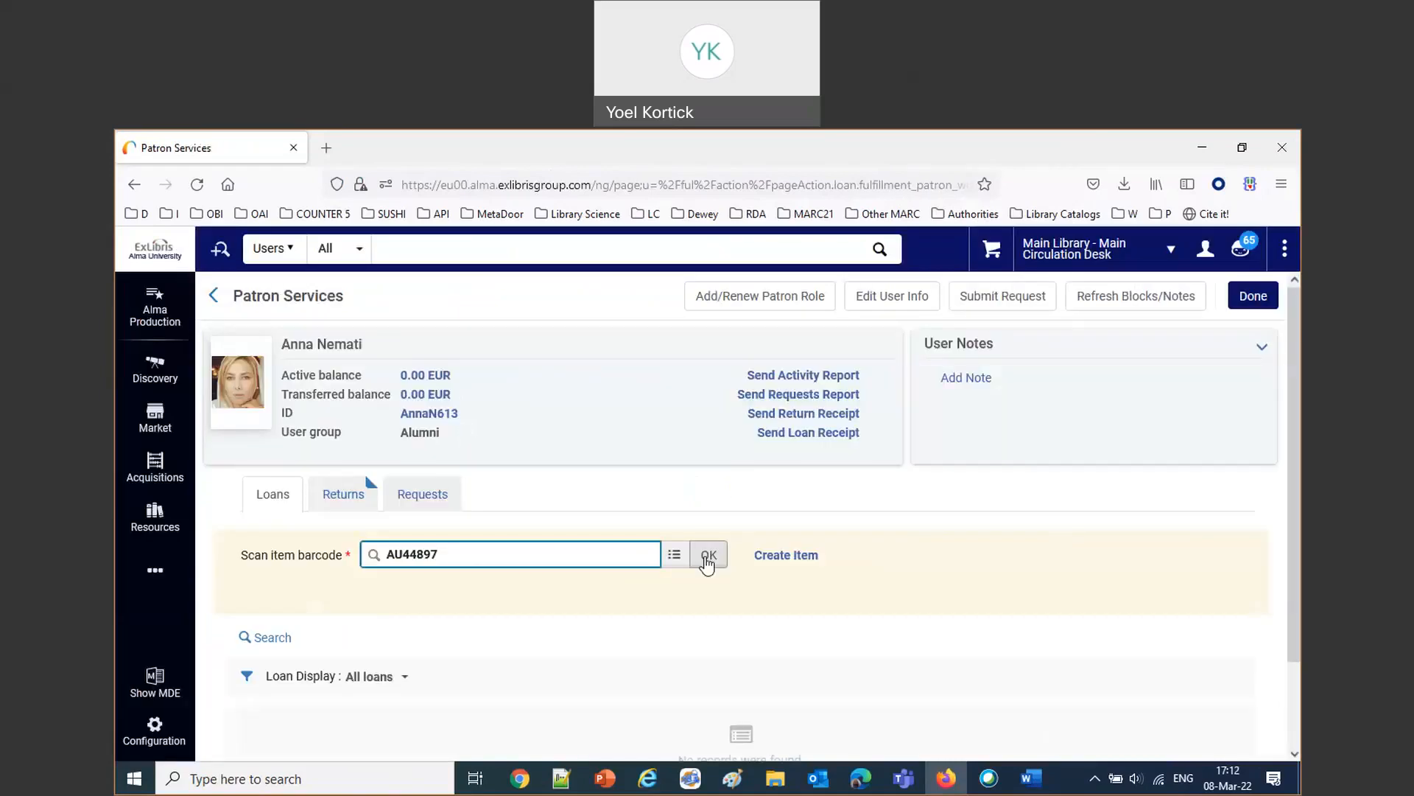
click(708, 556)
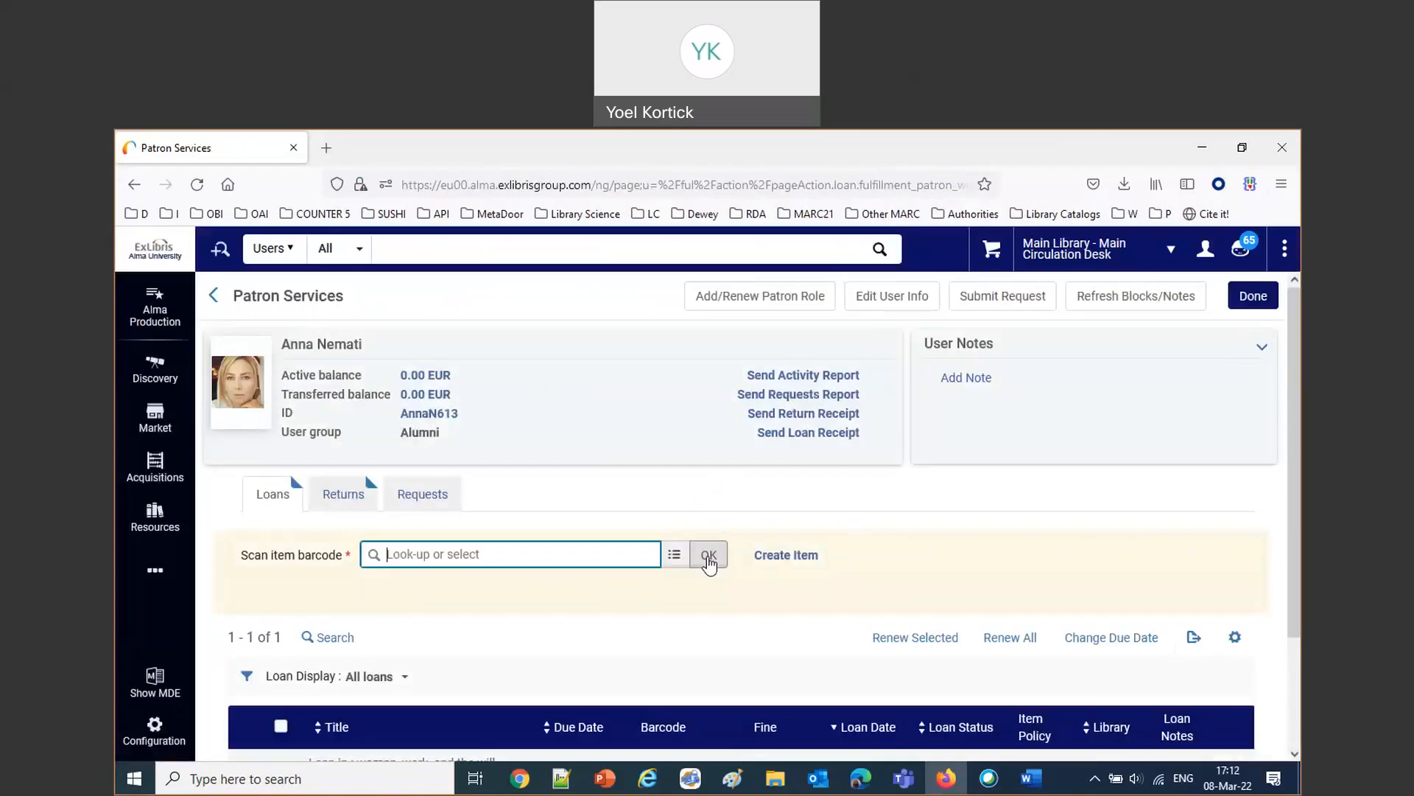
scroll(430, 658, down, 2)
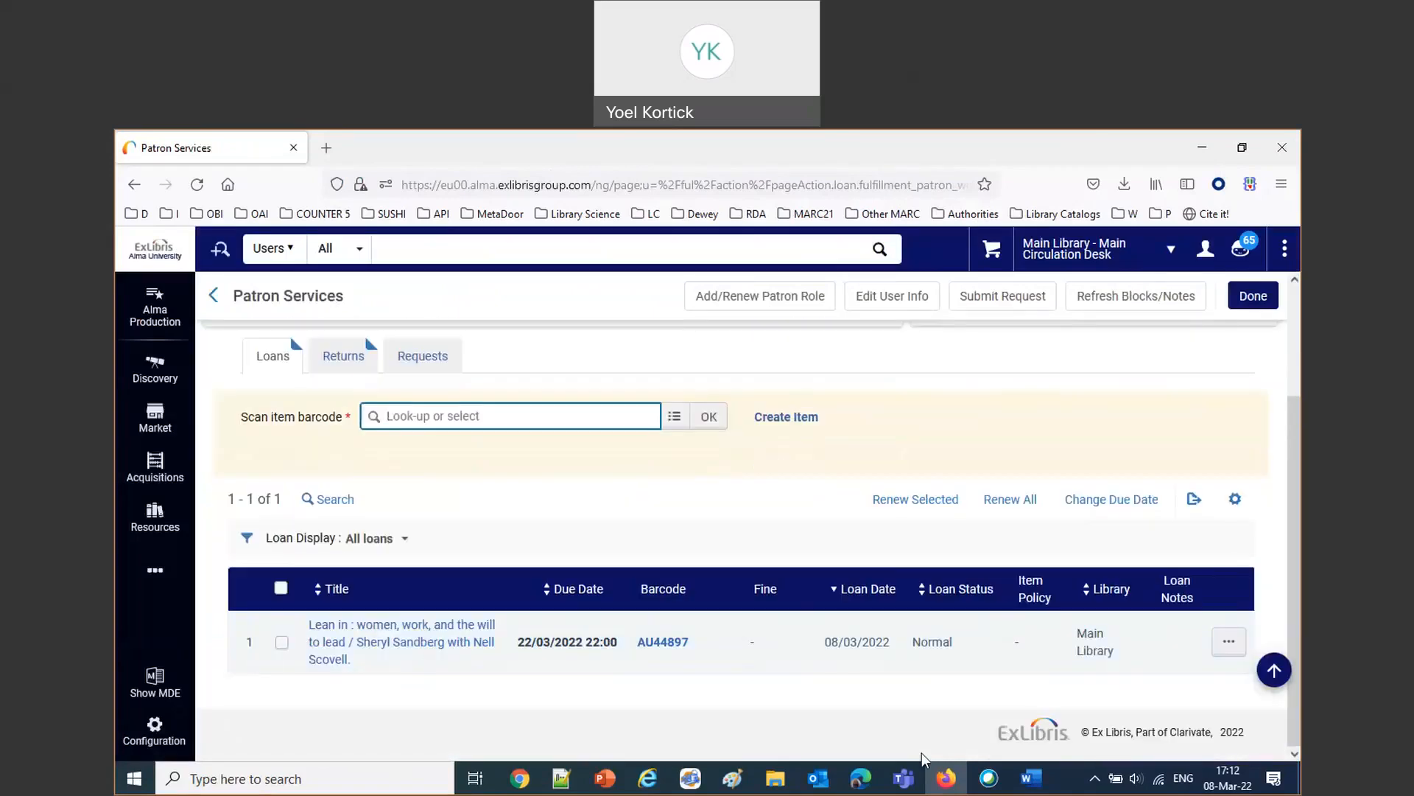
scroll(922, 718, up, 2)
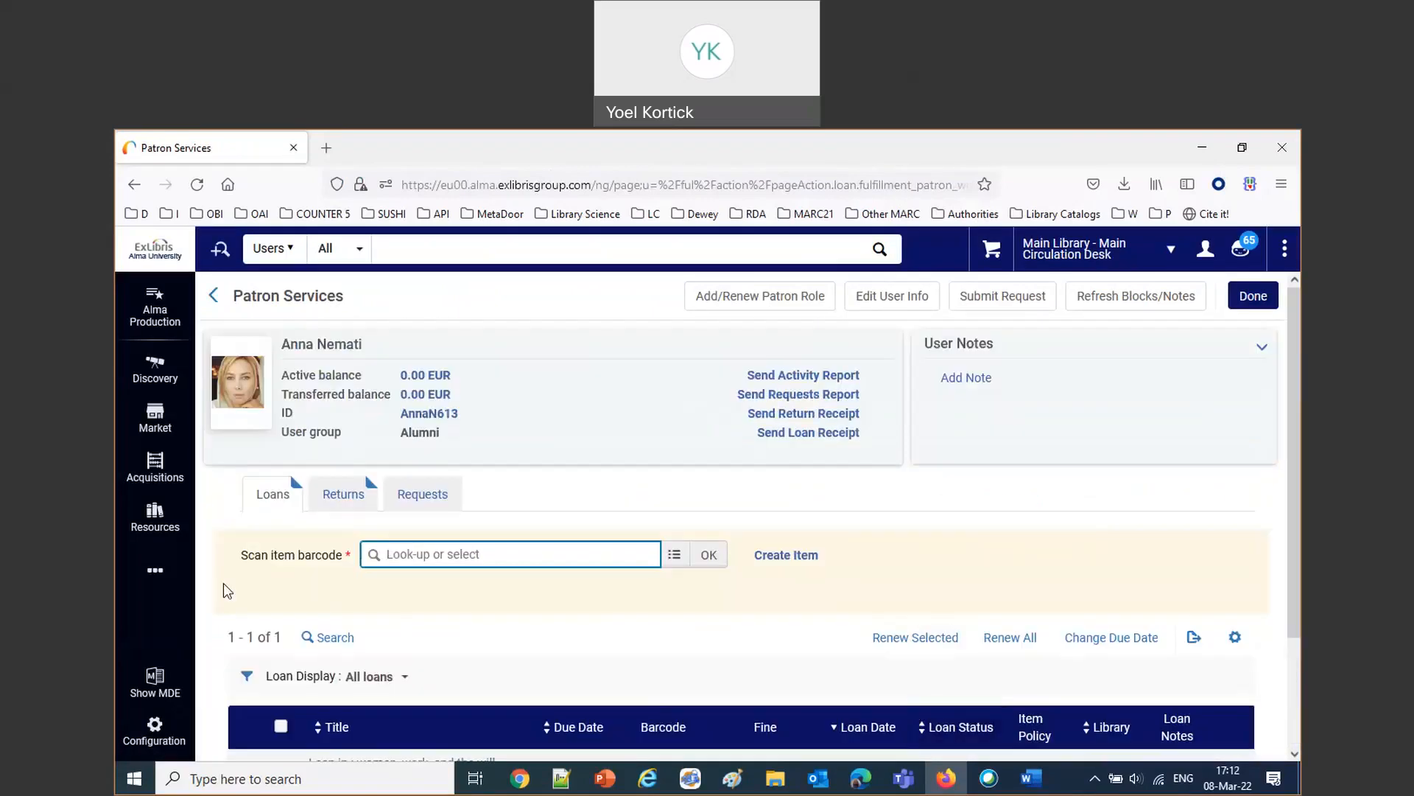
Return the item with barcode AU44897 through Return Items in Fulfillment.
click(155, 573)
click(235, 556)
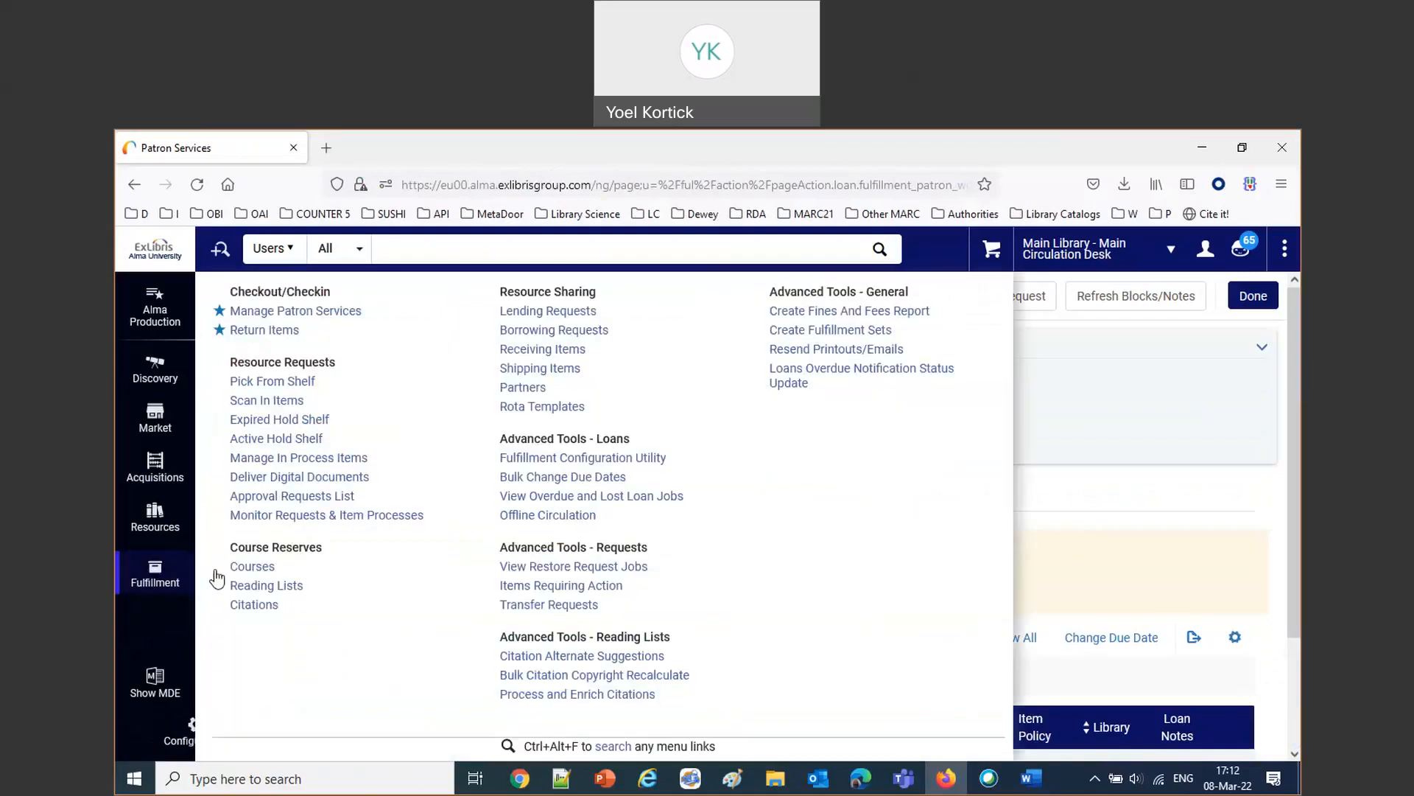
click(260, 331)
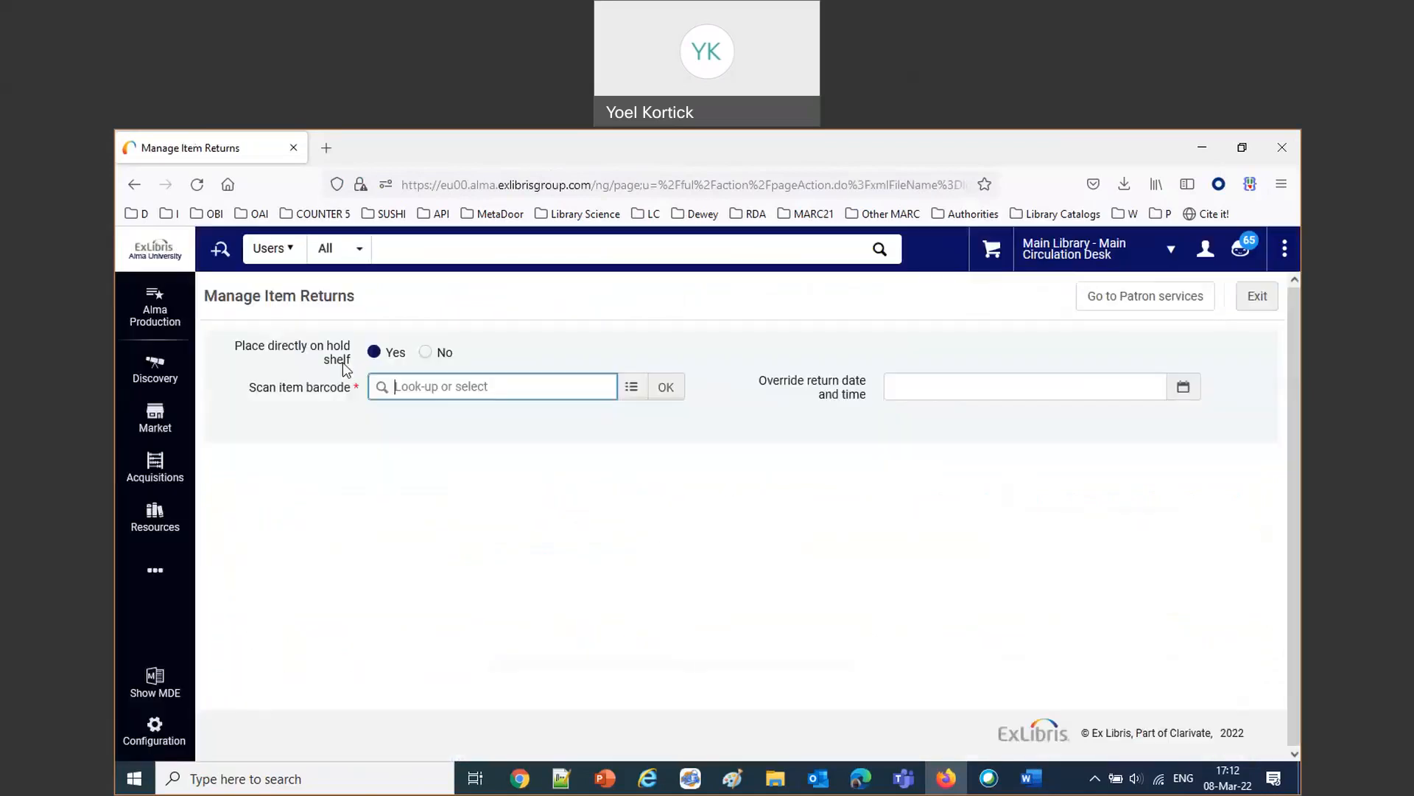
text(AU44897)
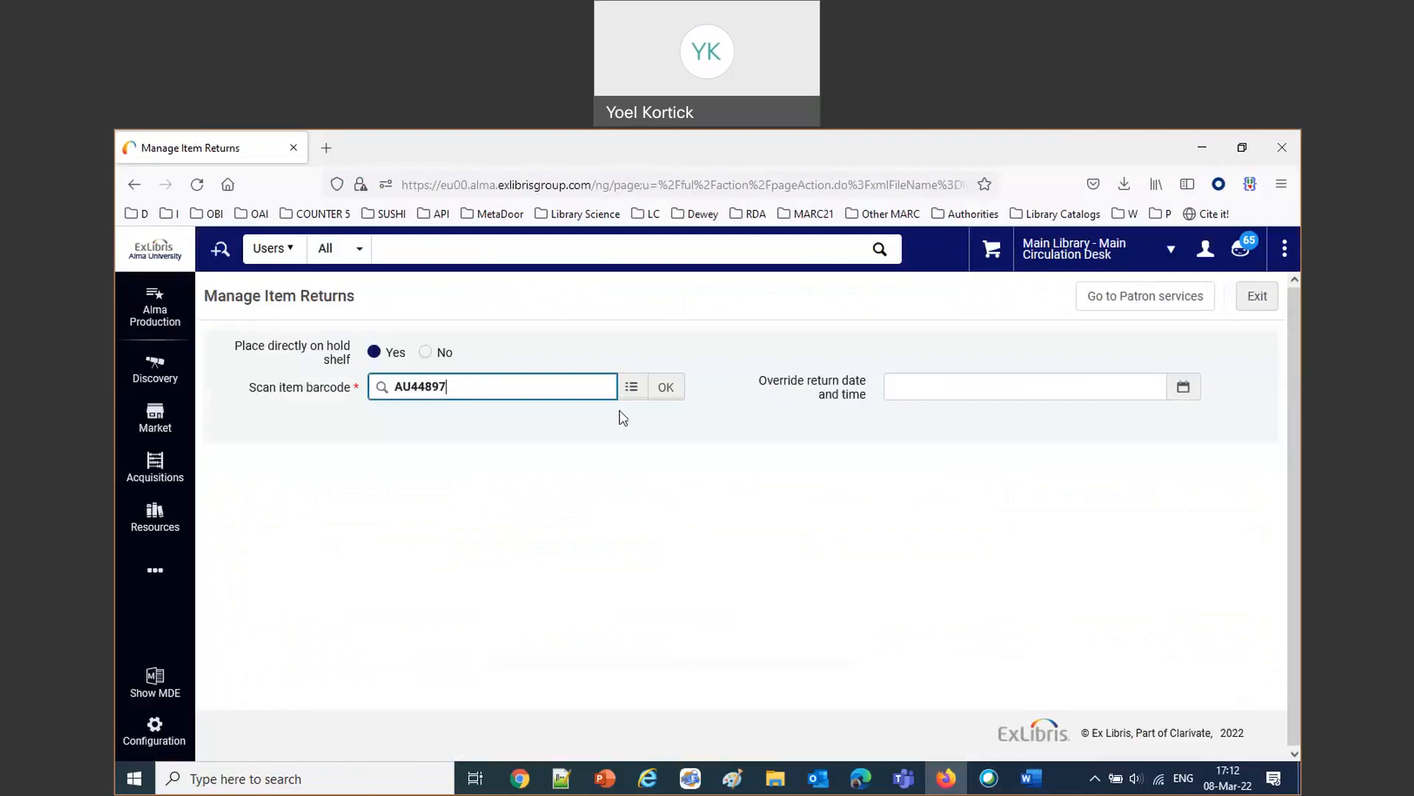
click(665, 388)
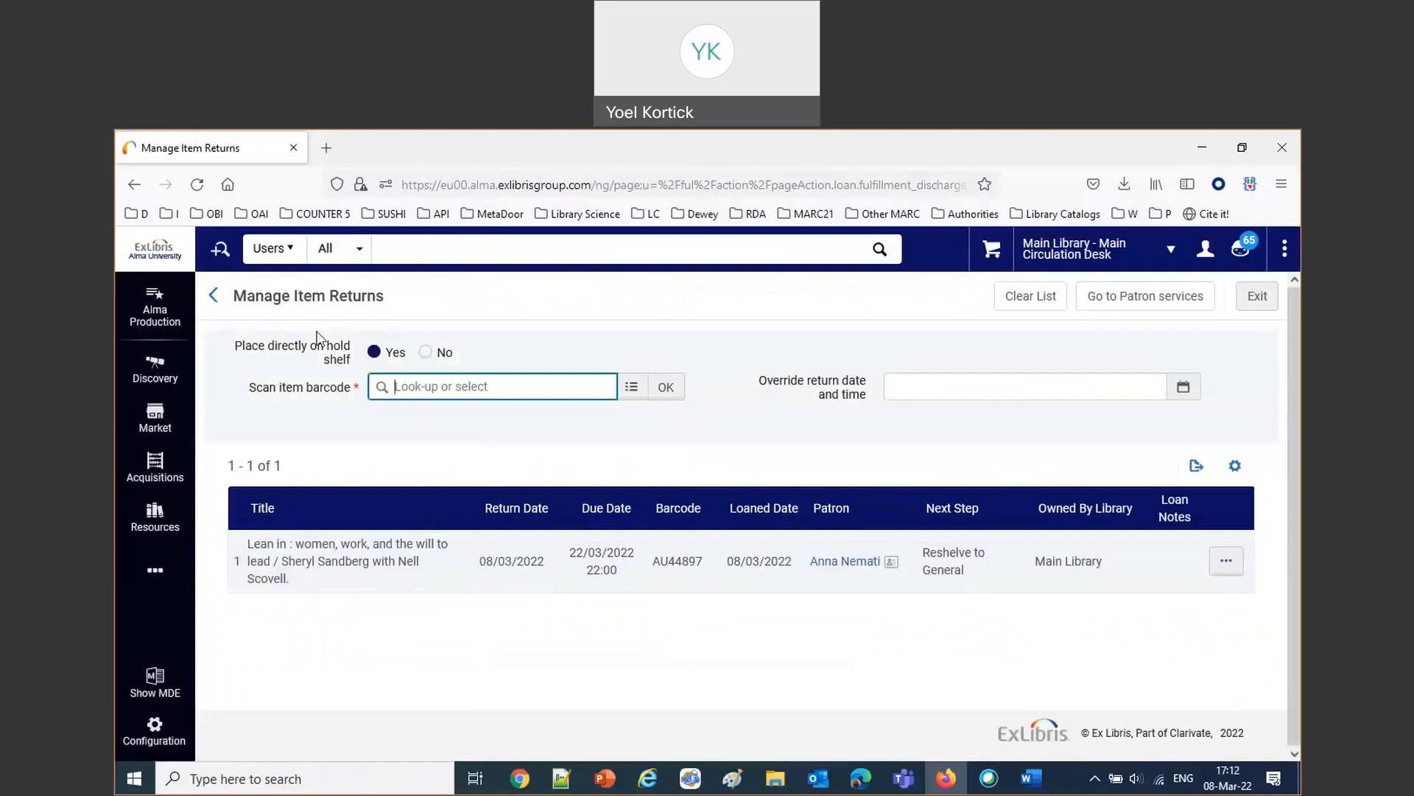
Search users for the test patron's identifier again and open the patron's user details for editing.
click(417, 259)
text(anna)
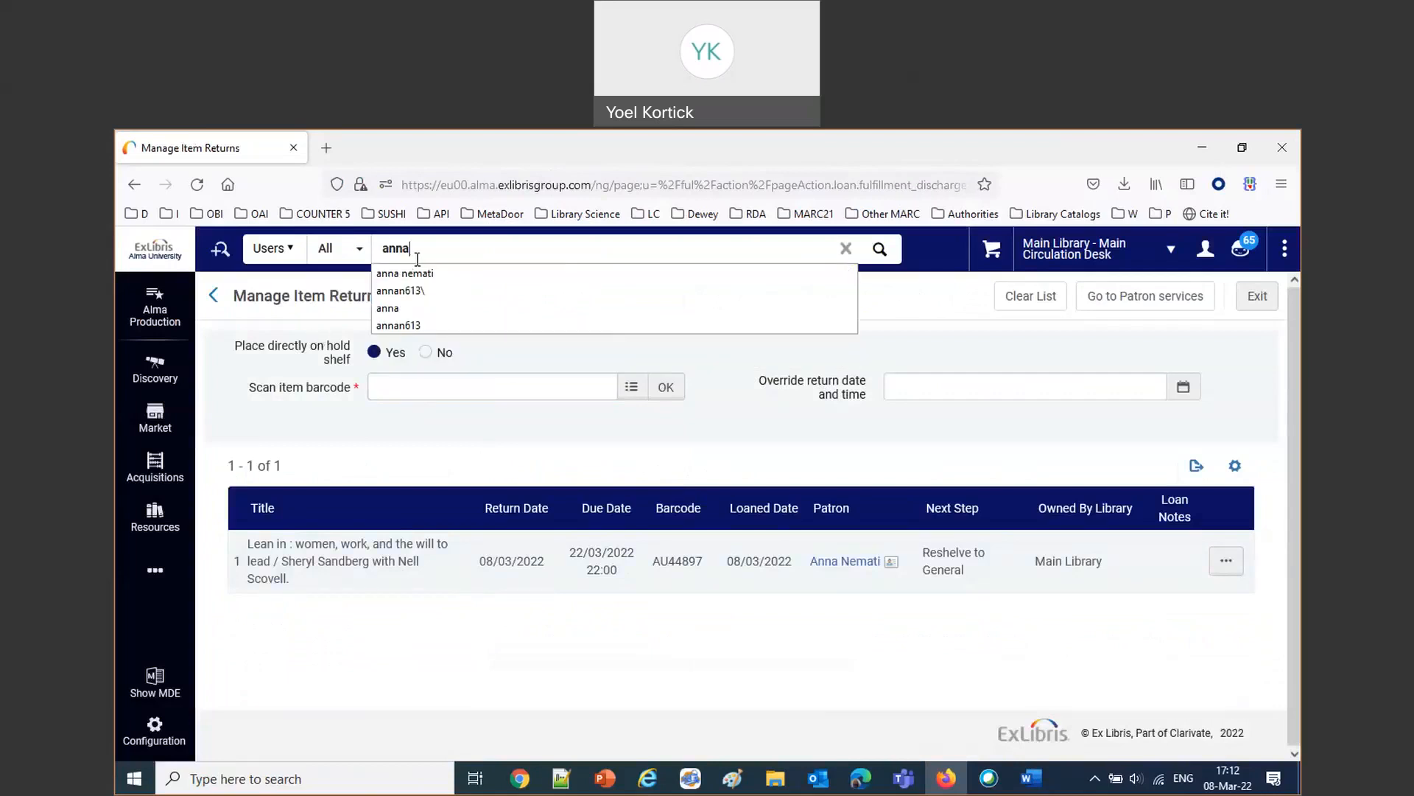
text(n613)
click(417, 291)
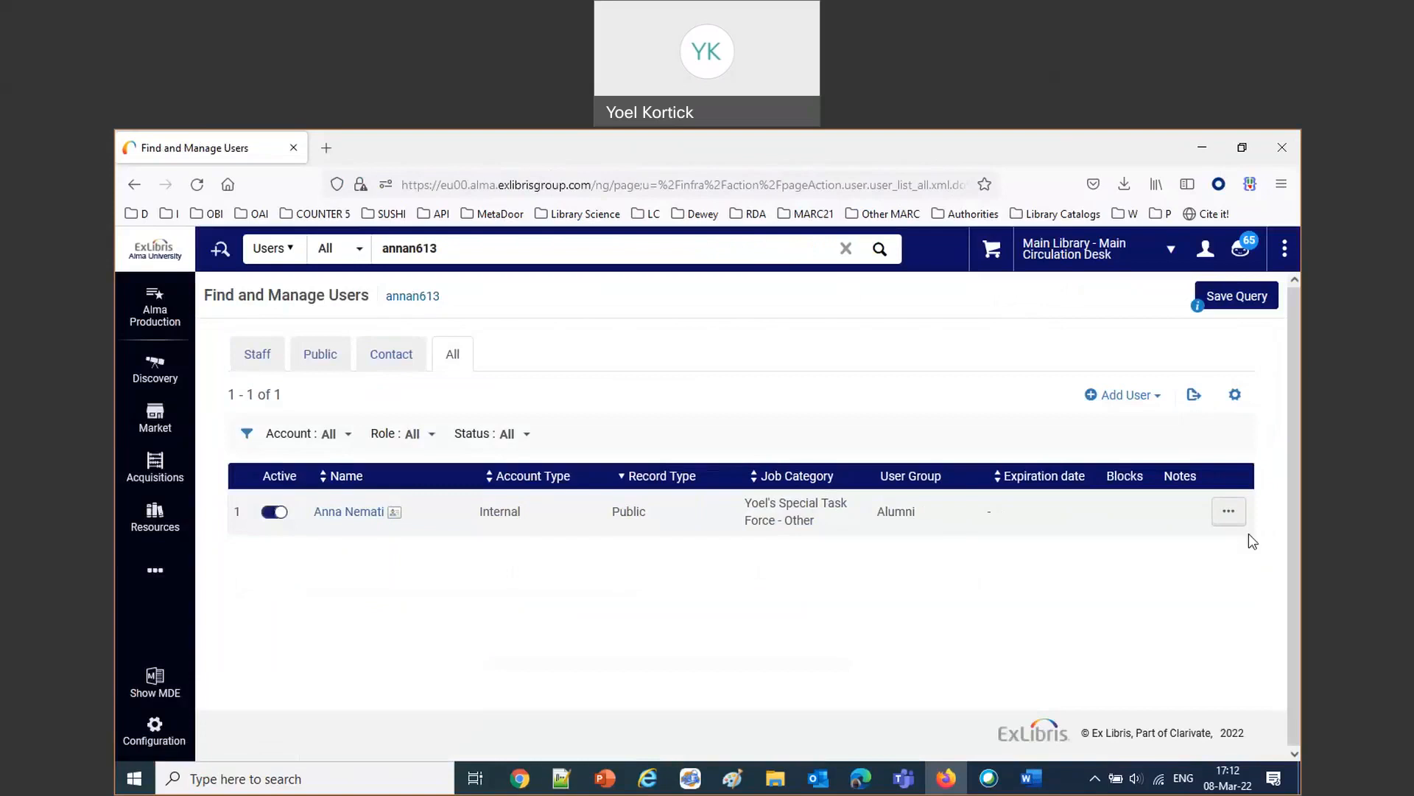
click(1228, 513)
click(1129, 549)
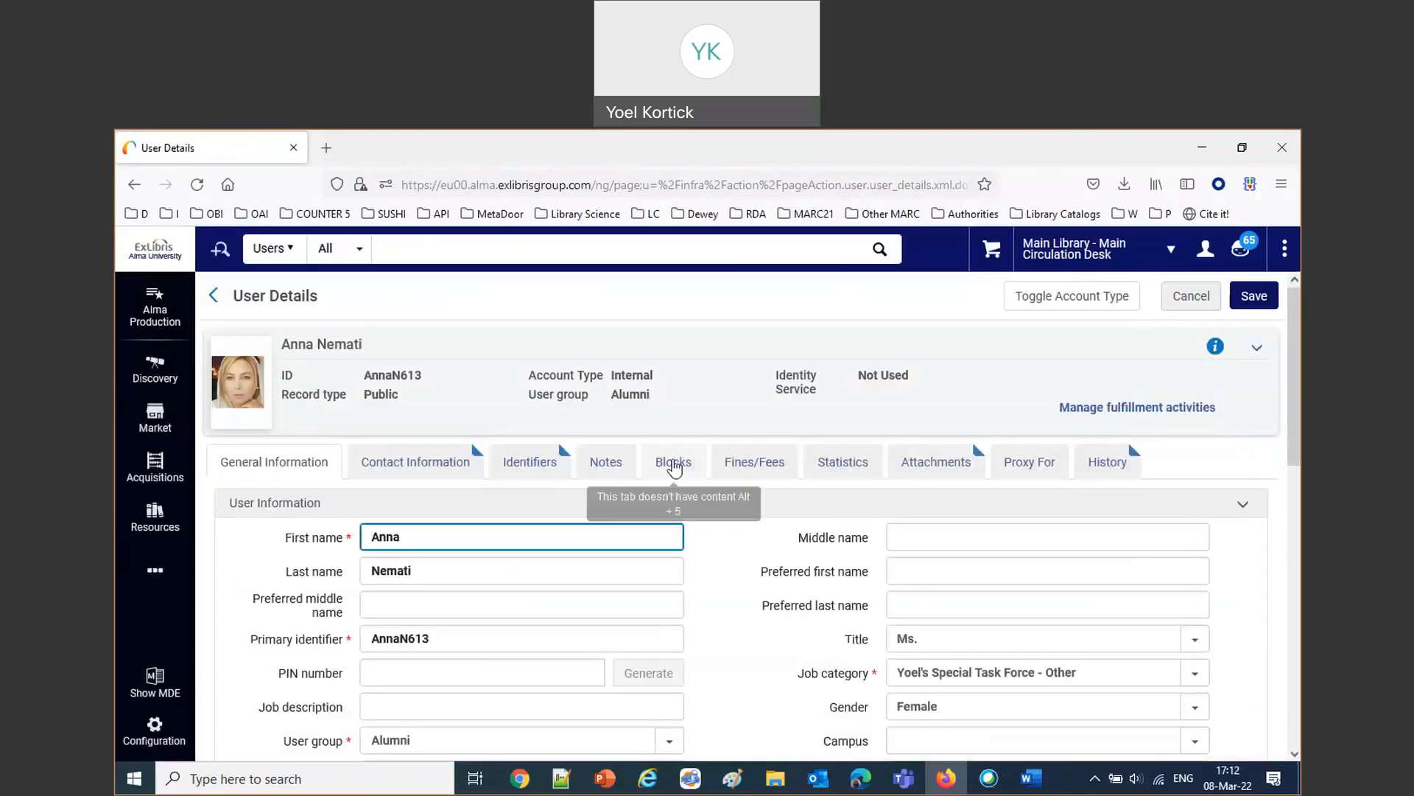
Add the block "User did not attend the webinar on March 08" to the patron and save the user record.
click(674, 465)
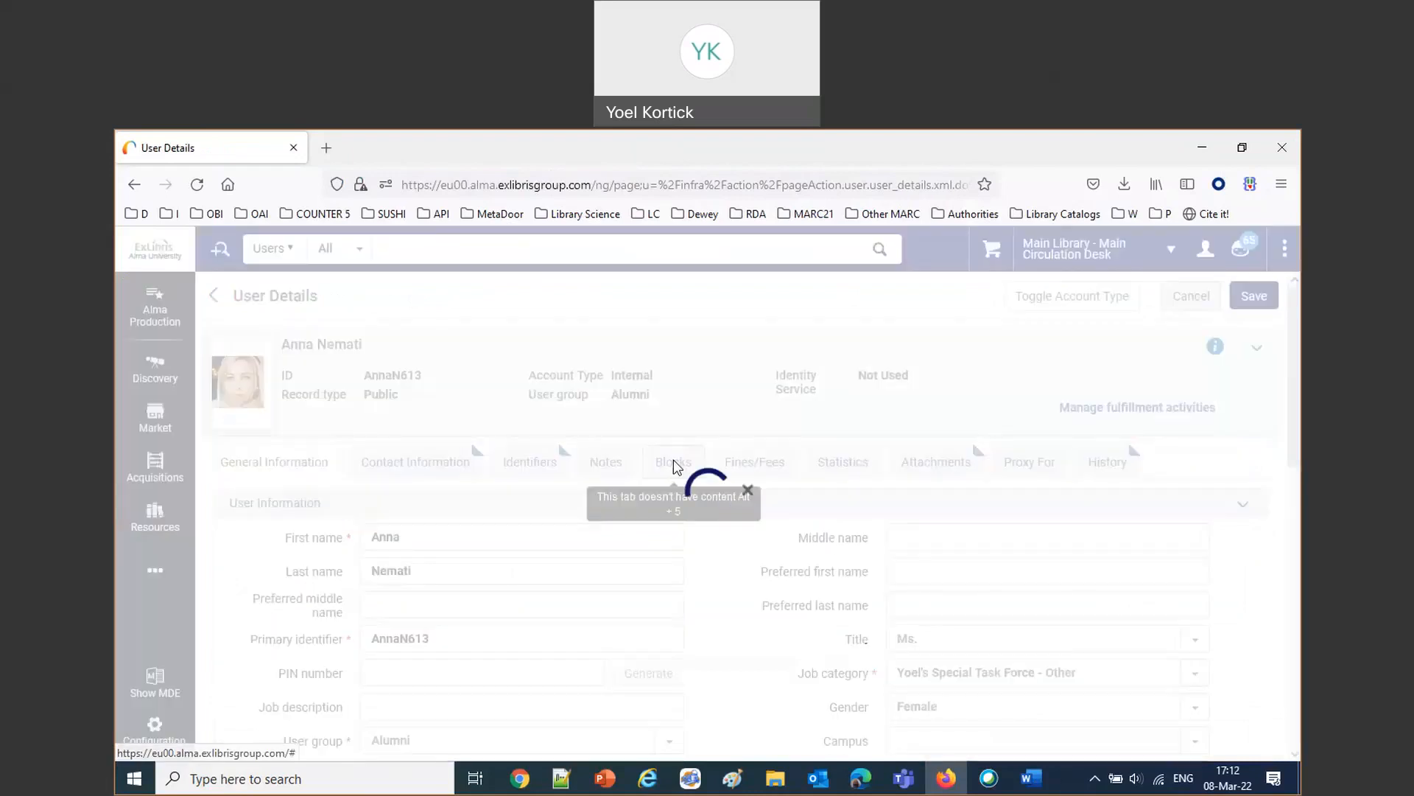
click(1215, 506)
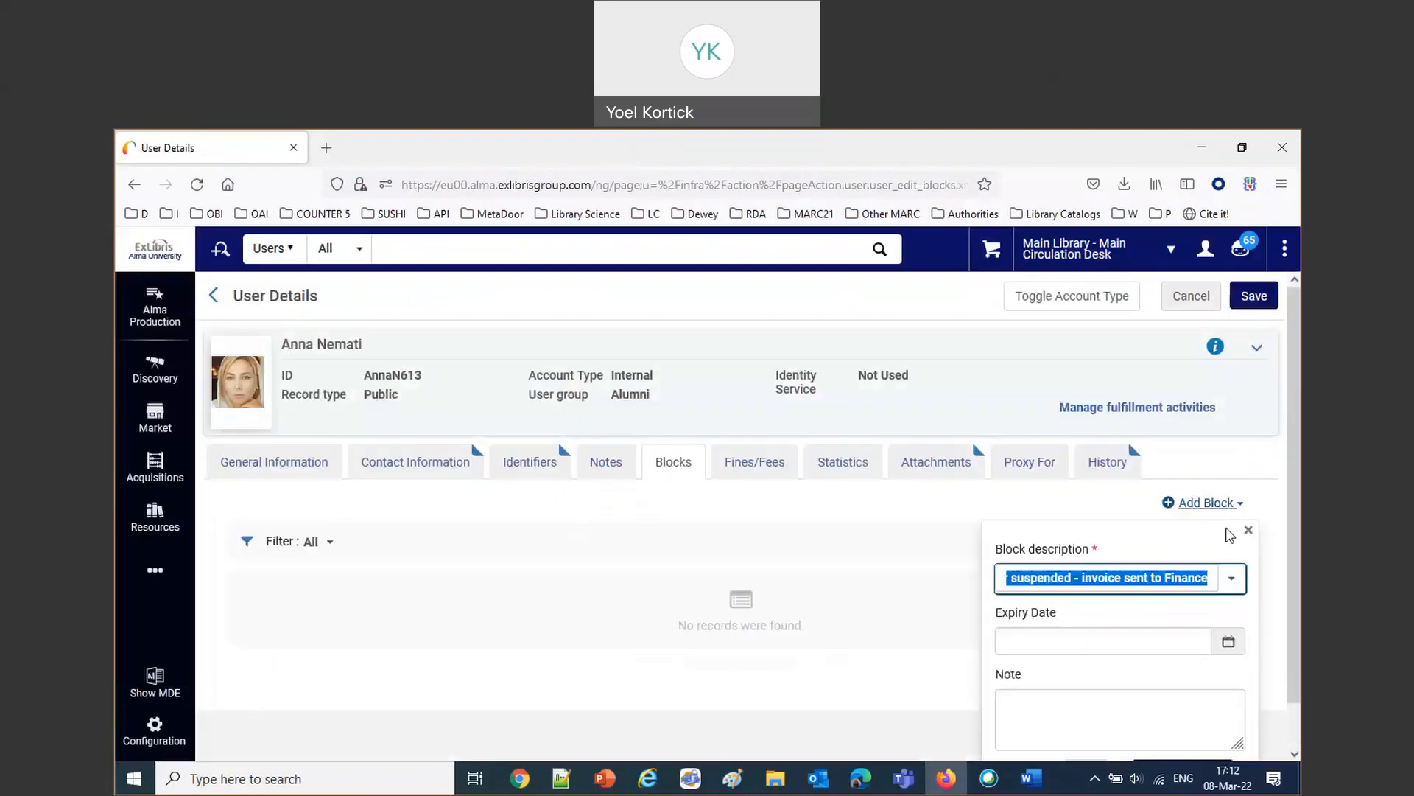
click(1232, 582)
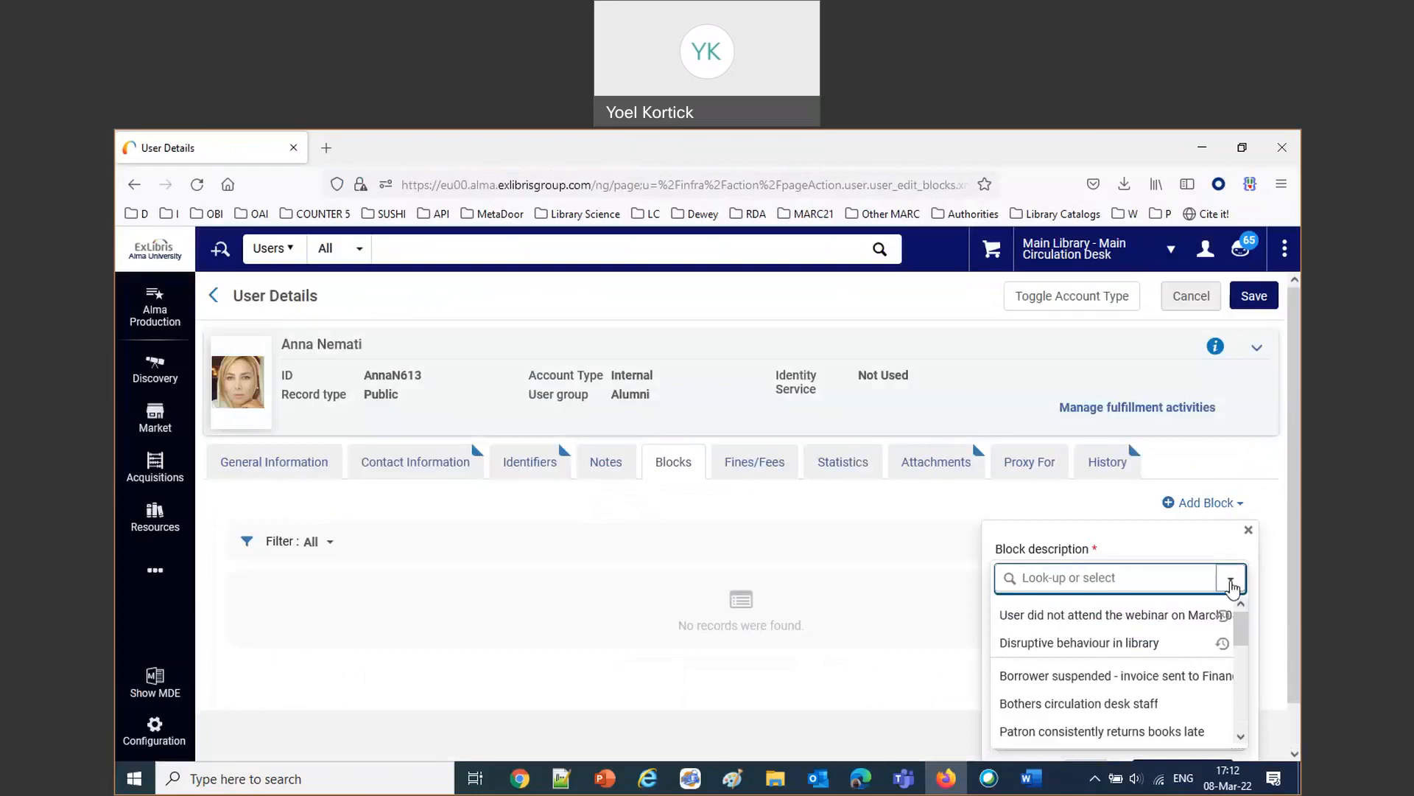
text(march)
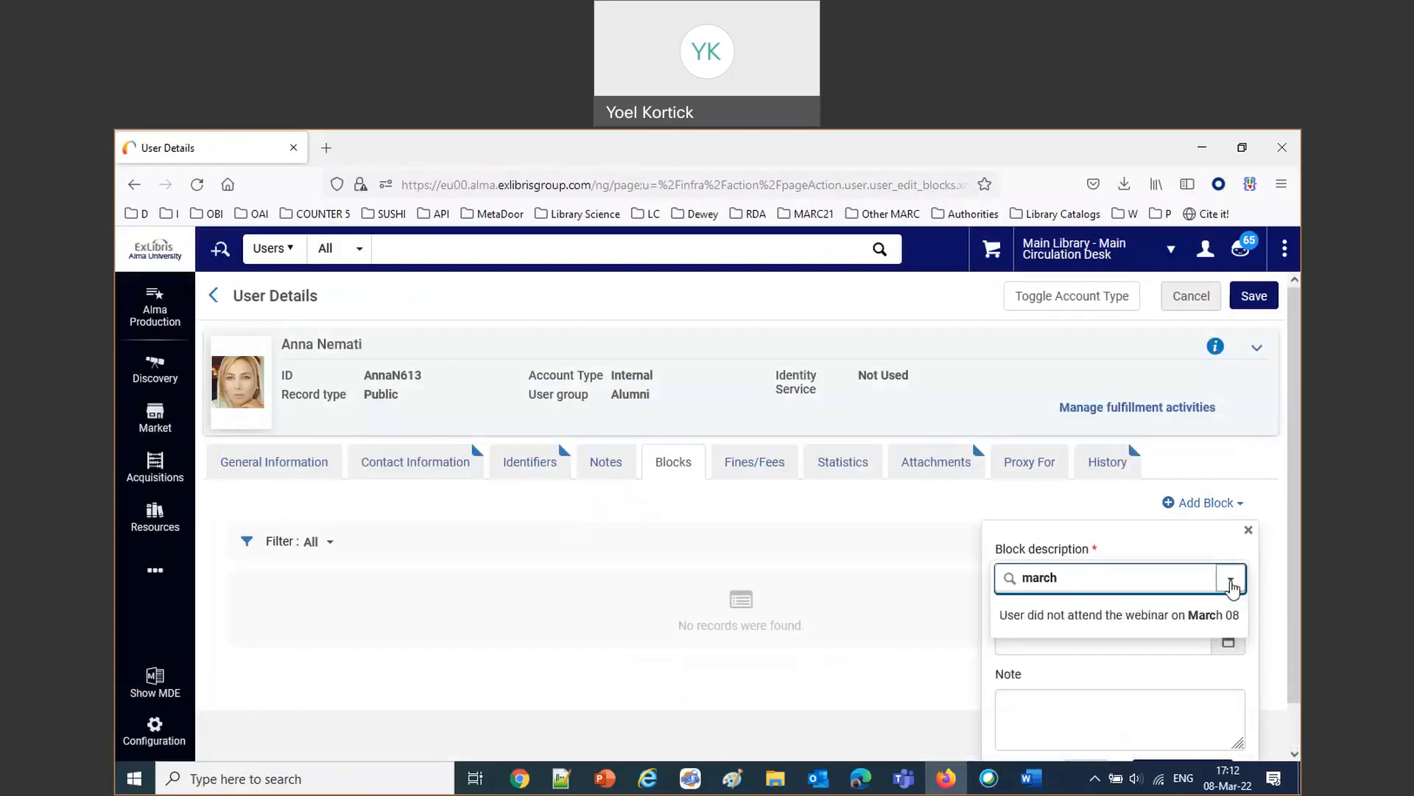
click(1195, 616)
scroll(1117, 603, down, 1)
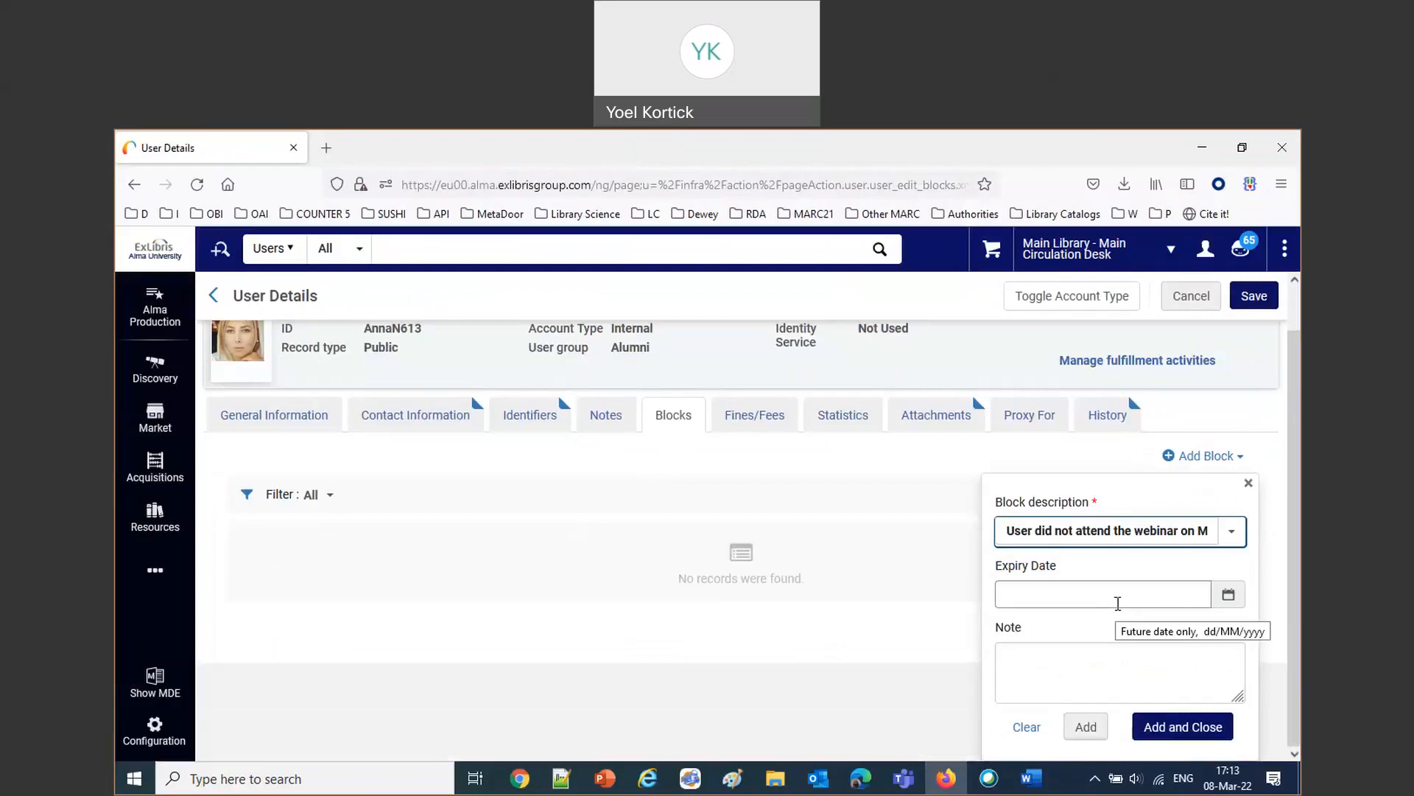
click(1163, 732)
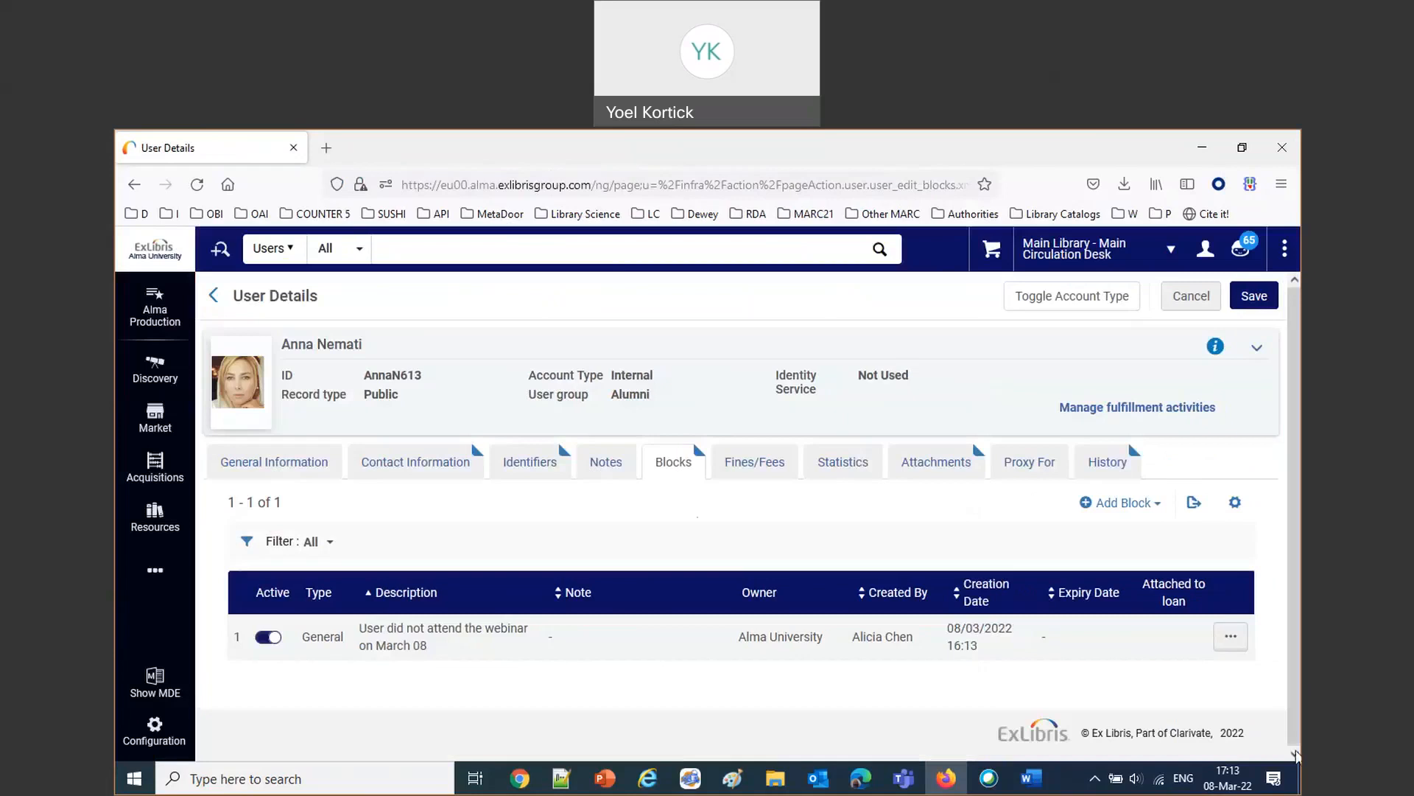
click(1255, 296)
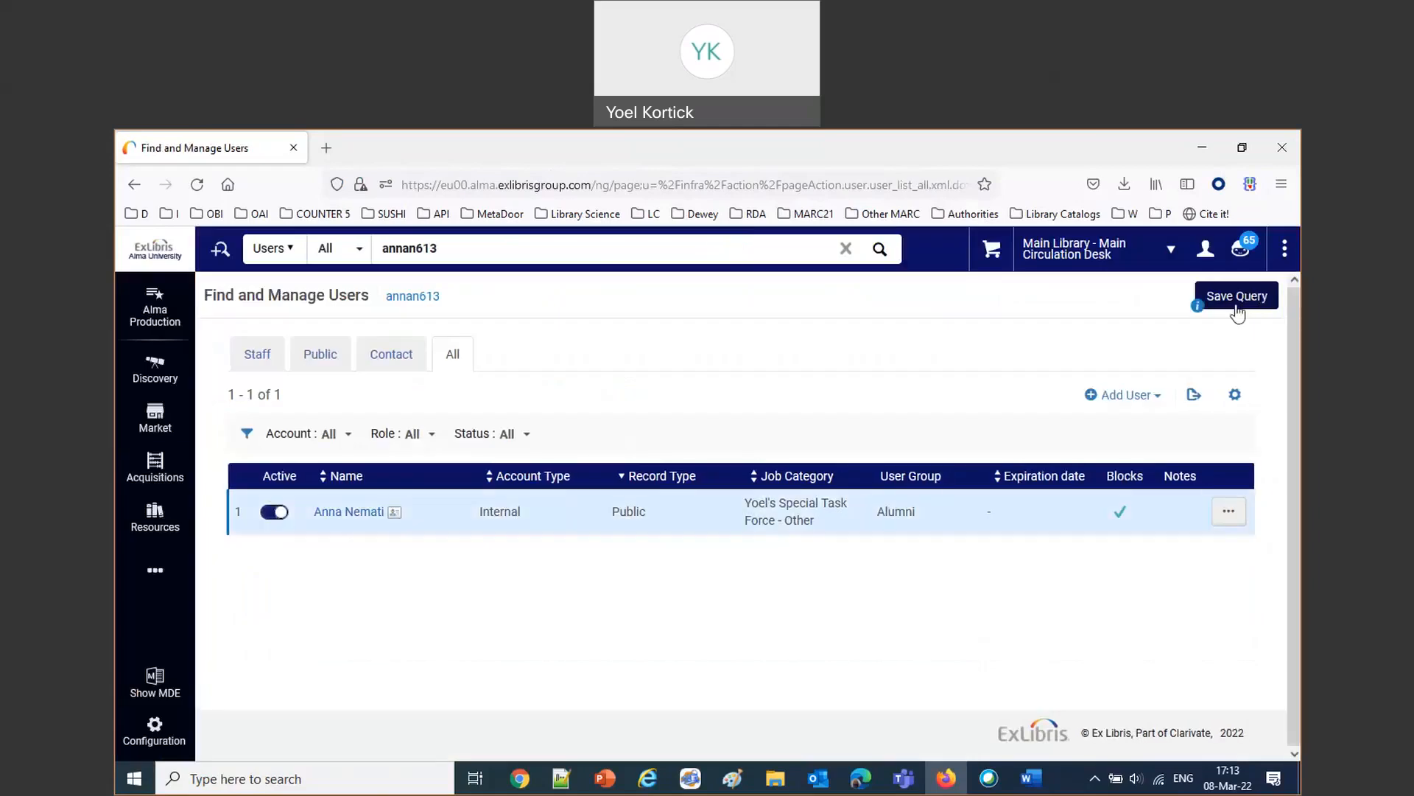
Identify the test patron in Manage Patron Services to check the block's effect, and cancel without overriding the block.
click(154, 576)
click(227, 582)
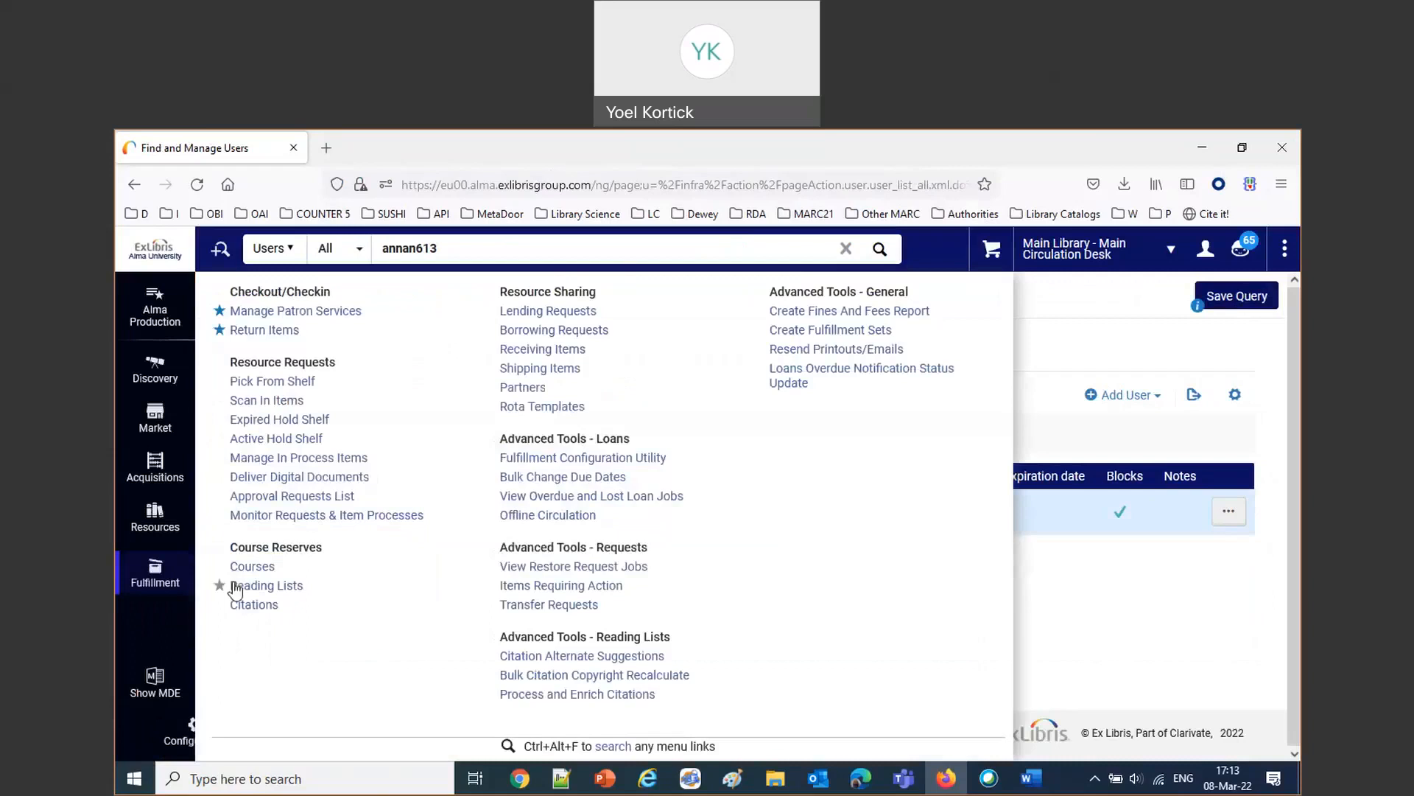
click(265, 312)
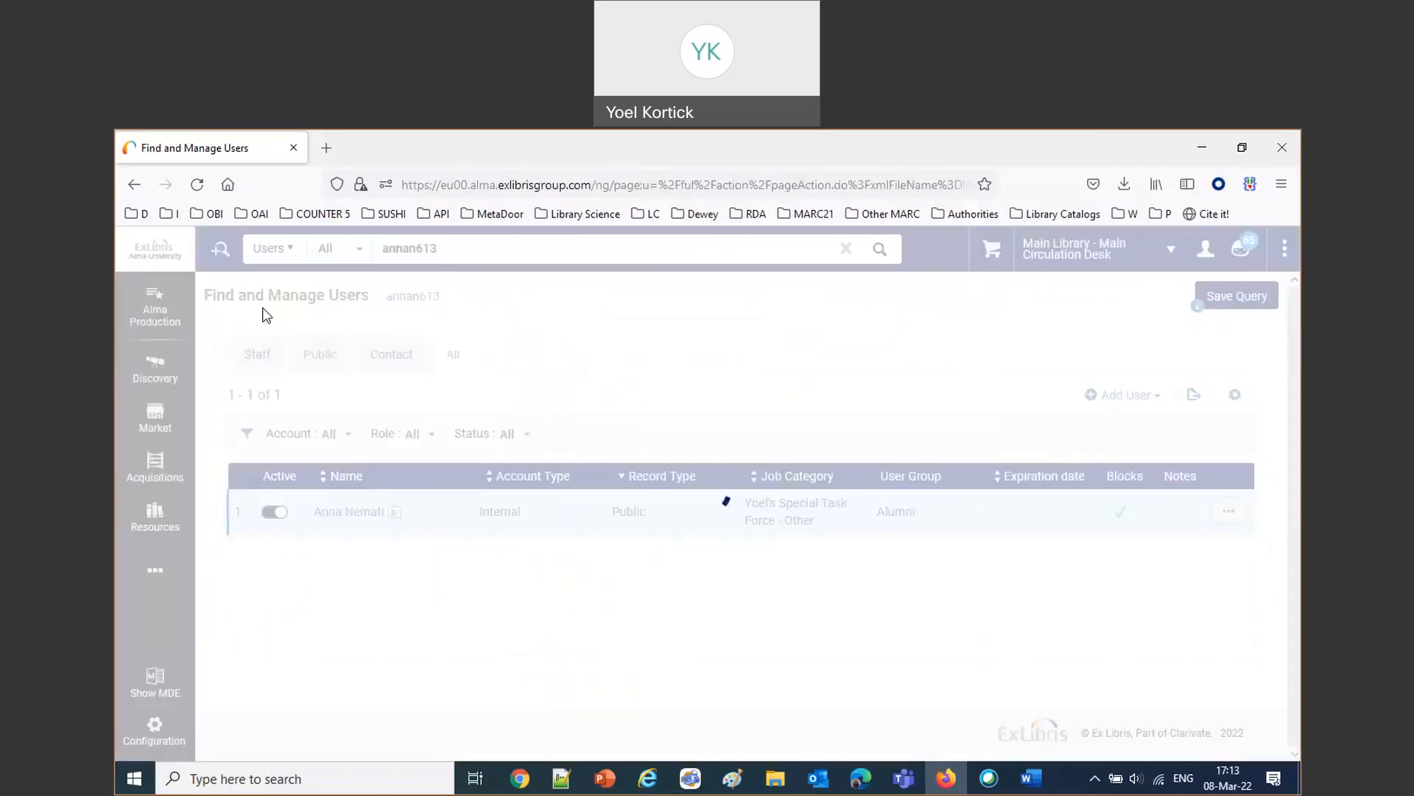
text(a)
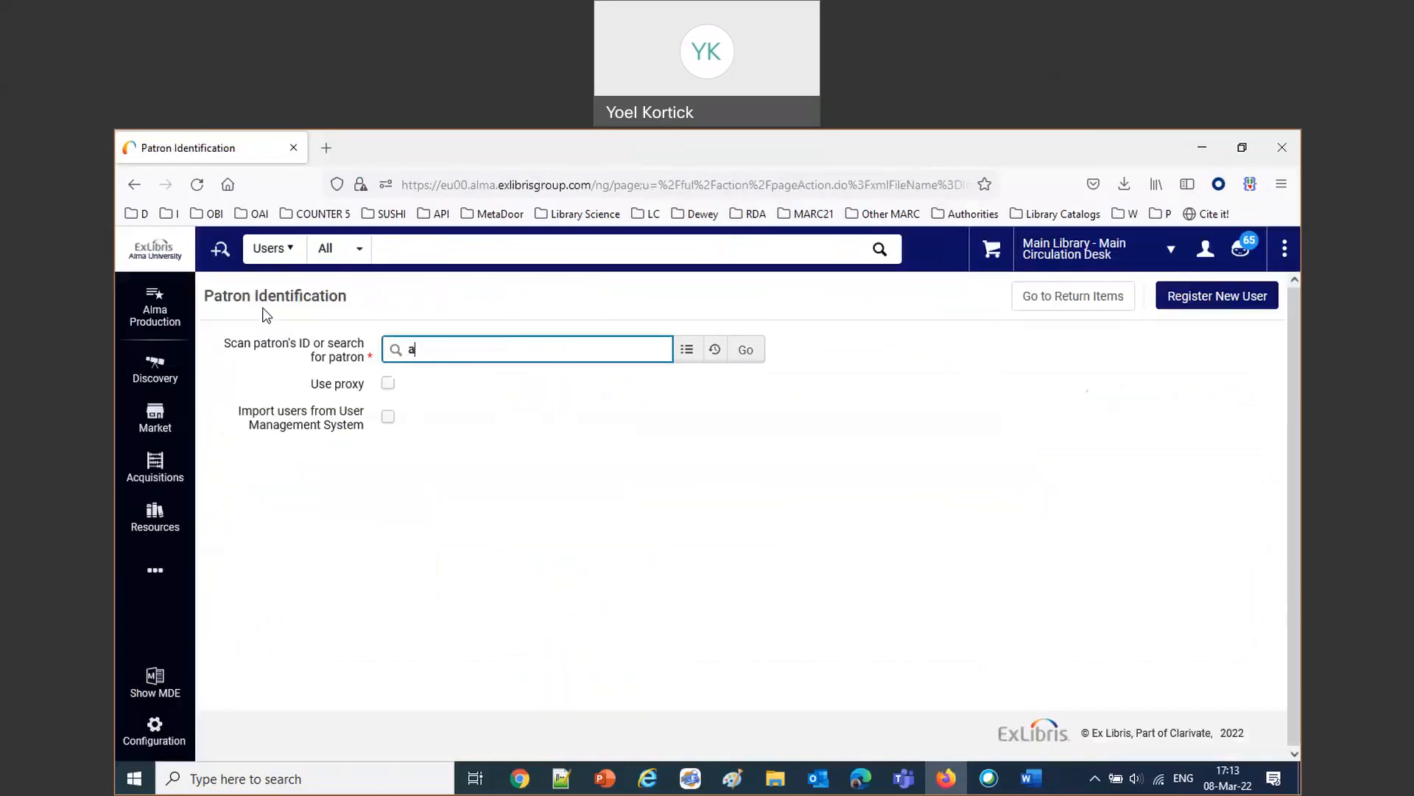
text(nnan)
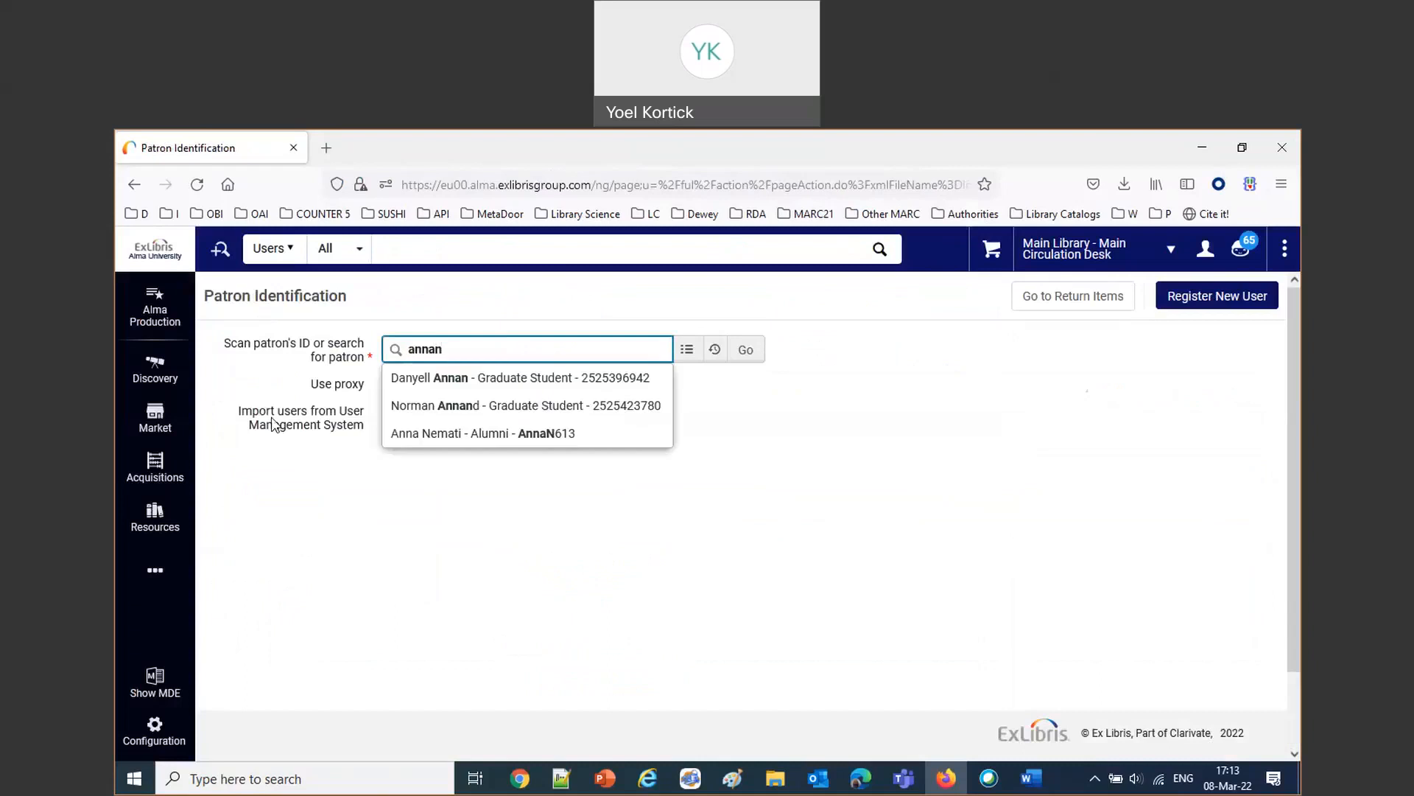
click(486, 435)
click(753, 356)
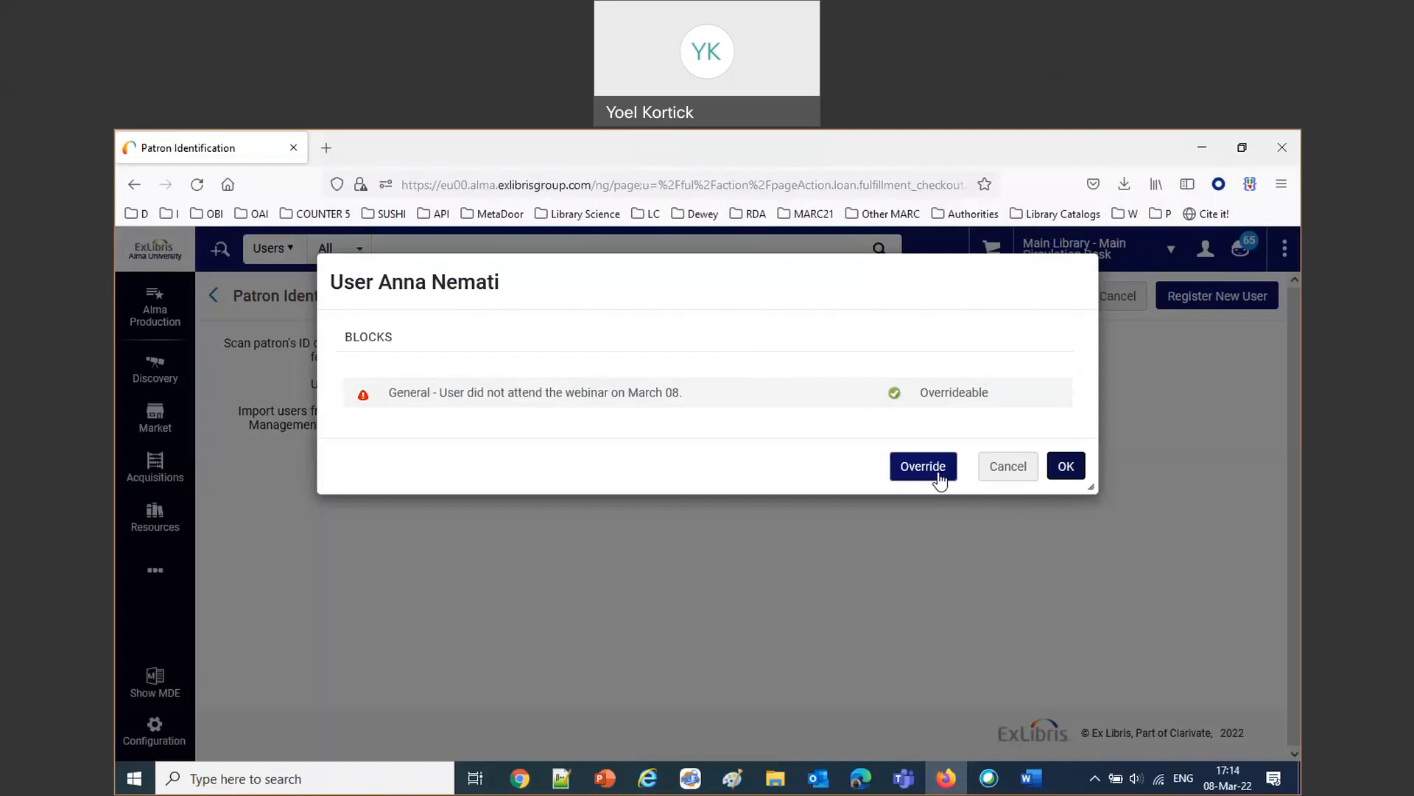
click(1016, 470)
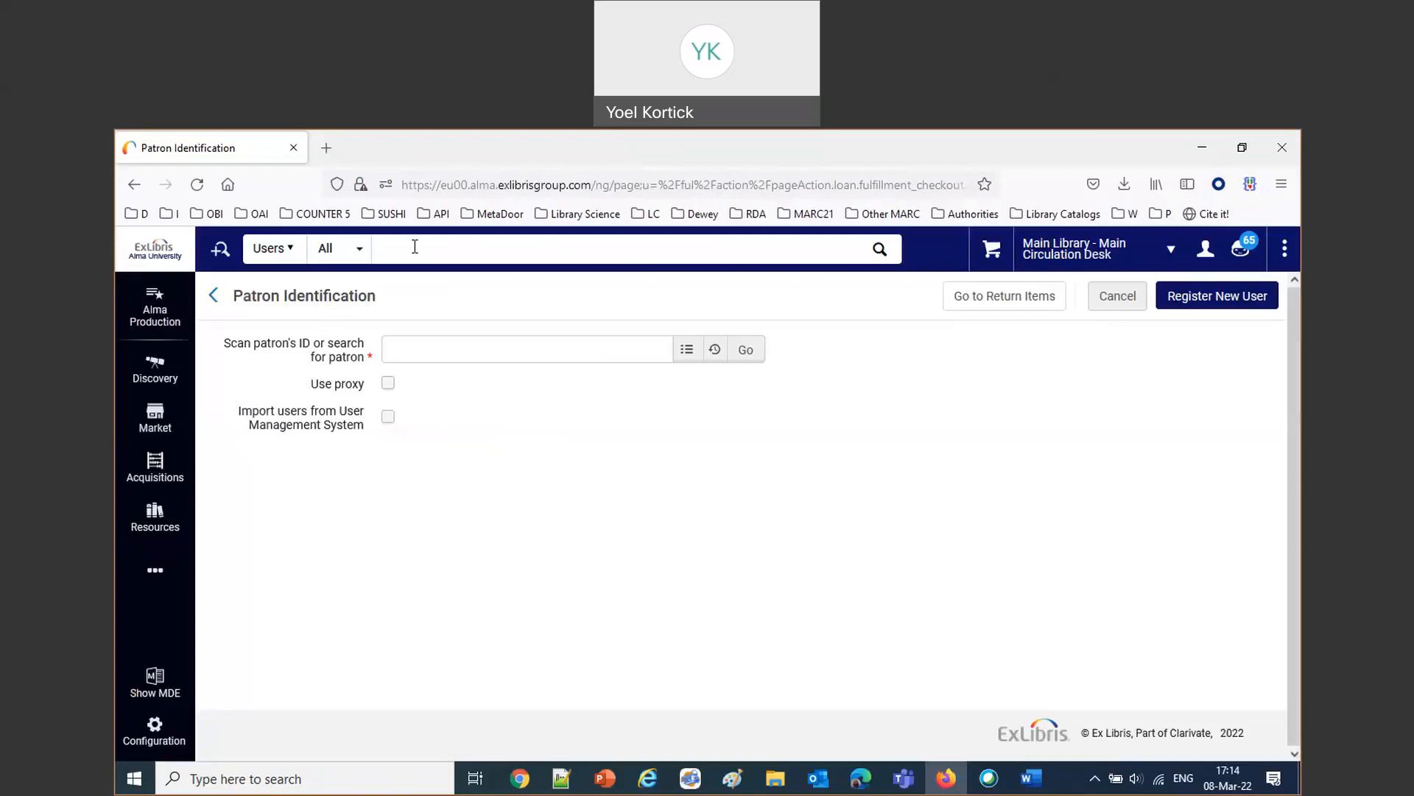
Search users for the test patron's identifier and open the patron's user details for editing.
text(ann)
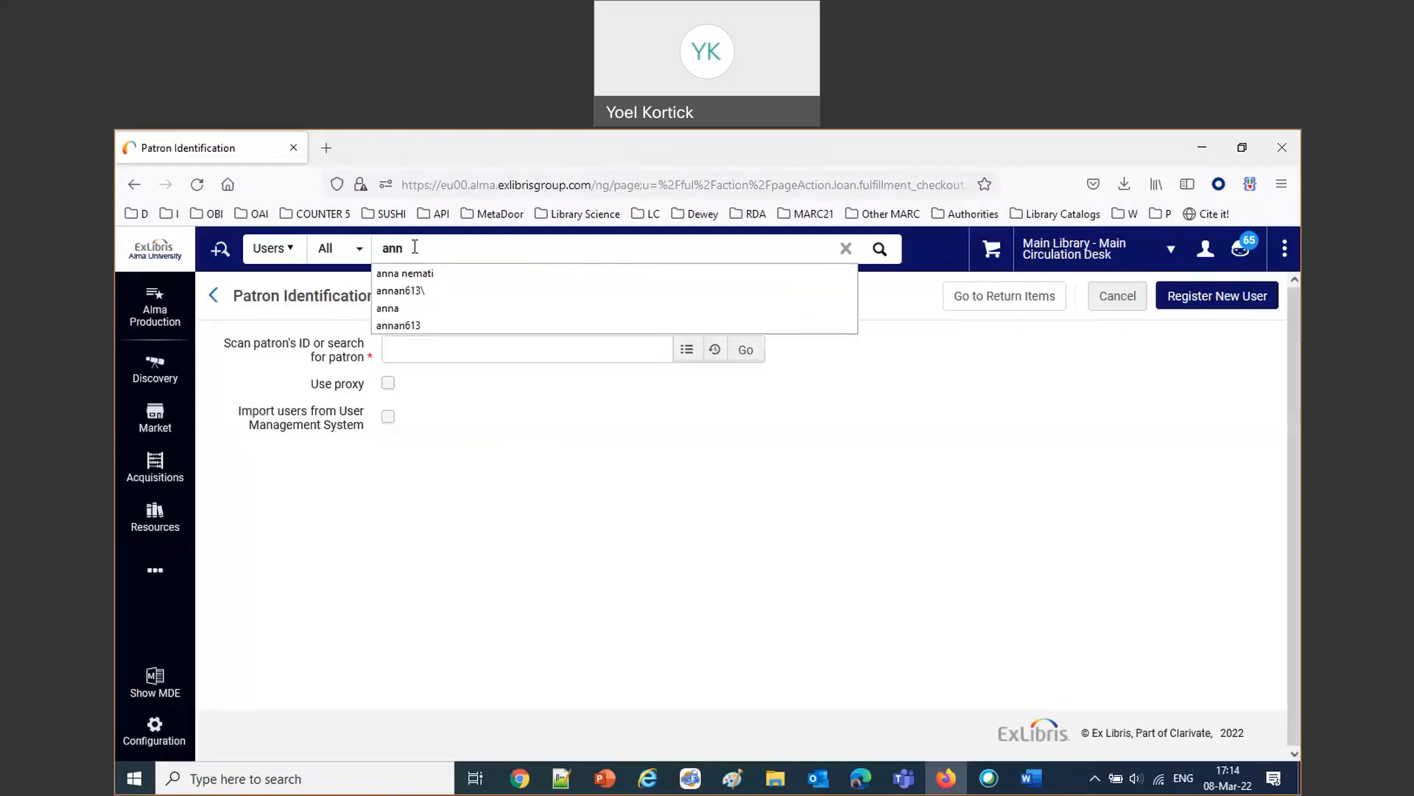
click(414, 323)
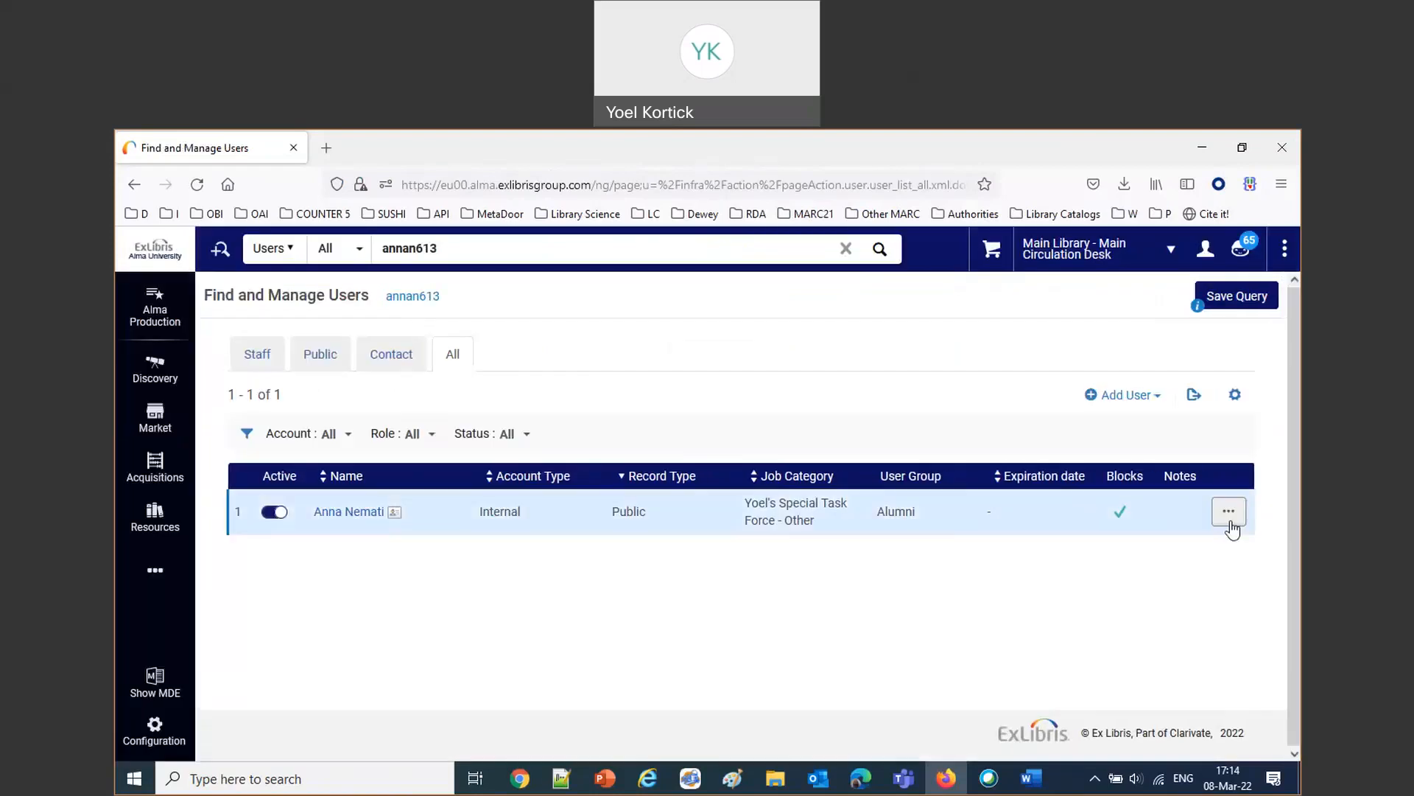
click(1229, 511)
click(1129, 543)
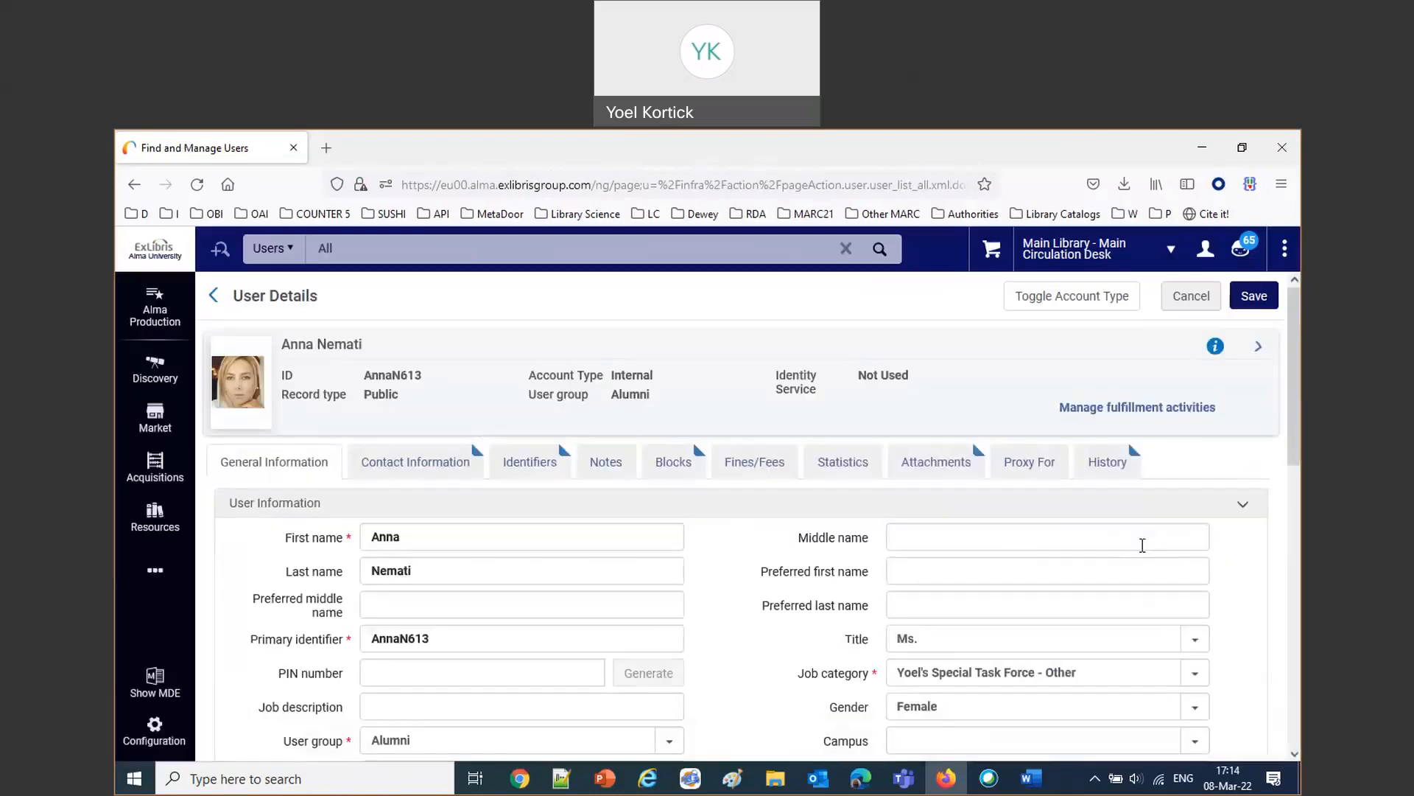
Delete the "User did not attend the webinar on March 08" block from the patron and save the user record.
click(672, 462)
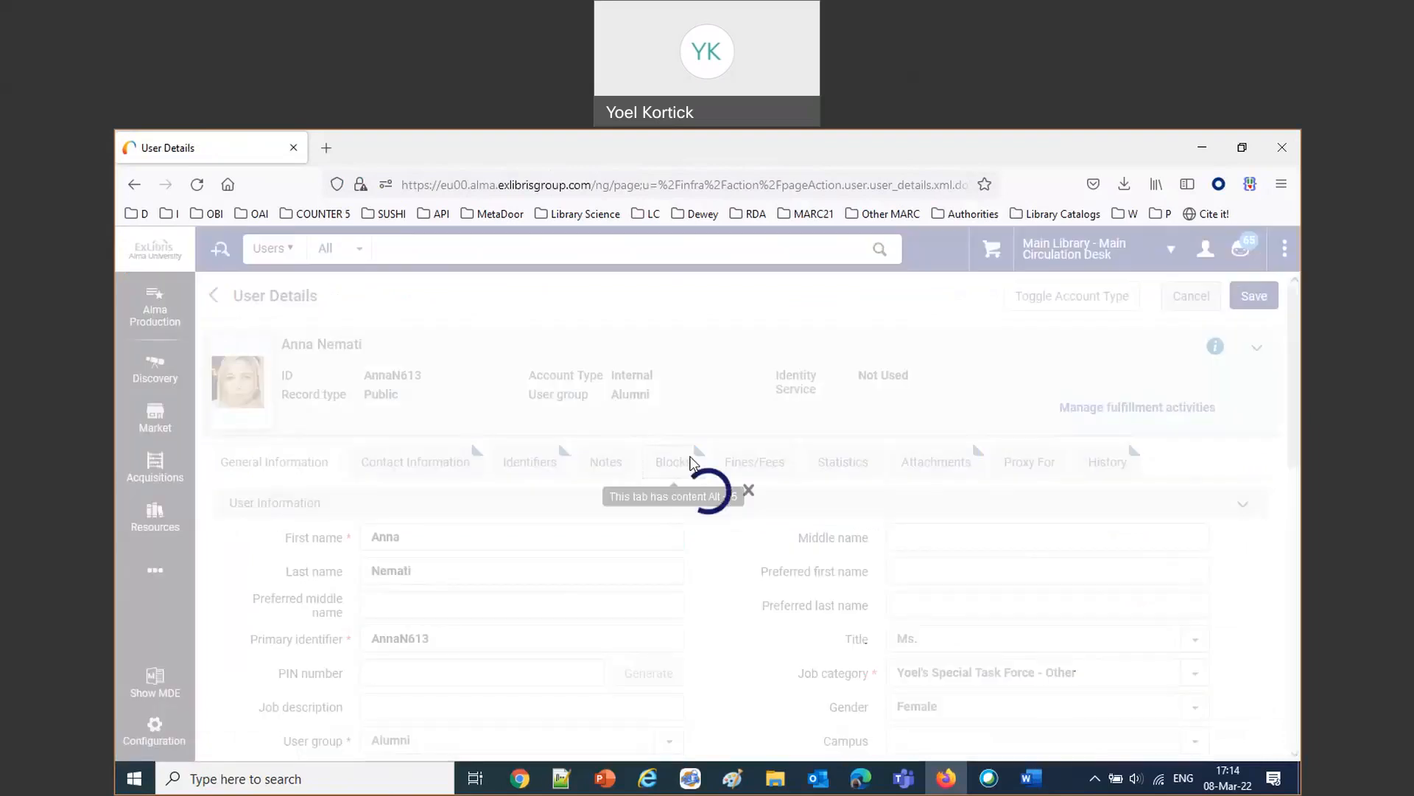
click(1229, 636)
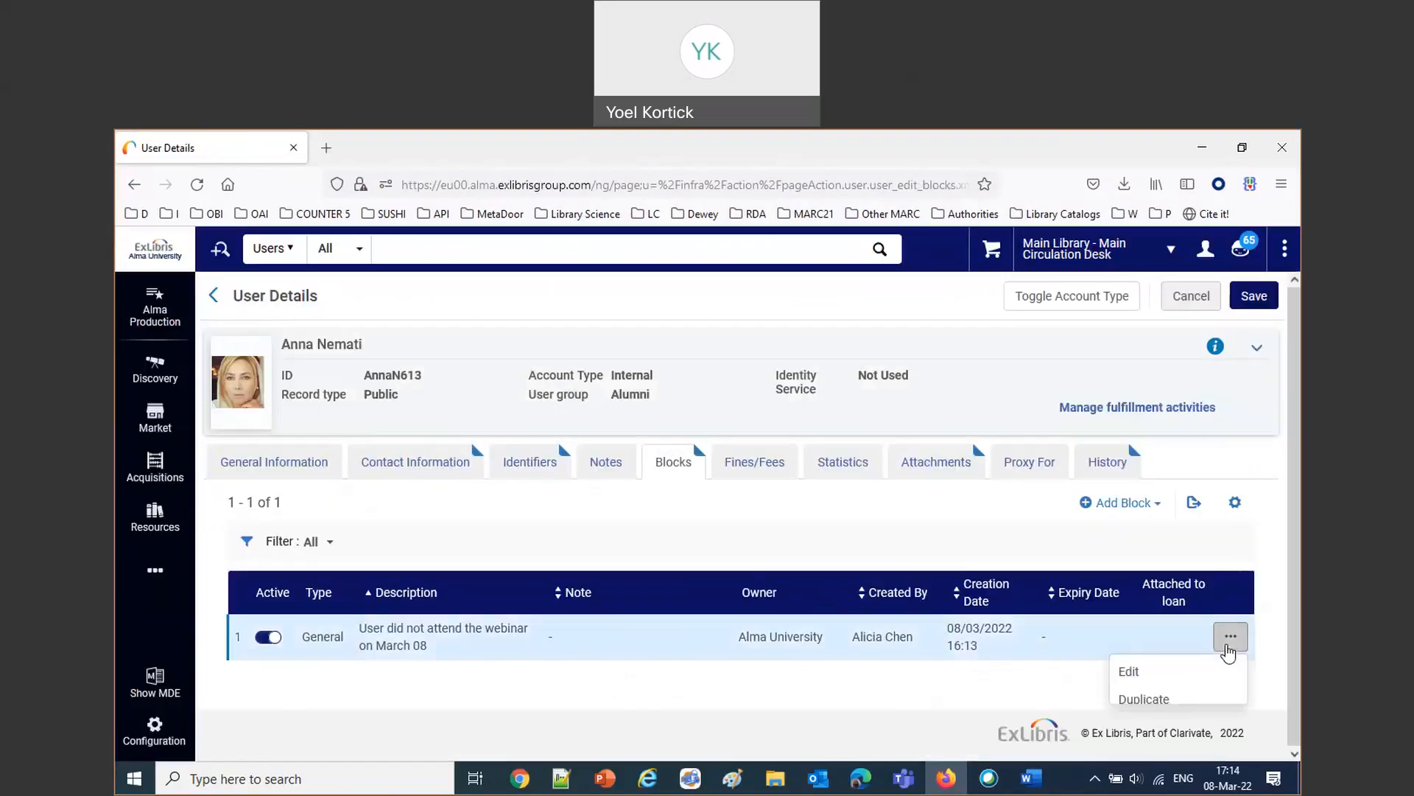
click(1152, 729)
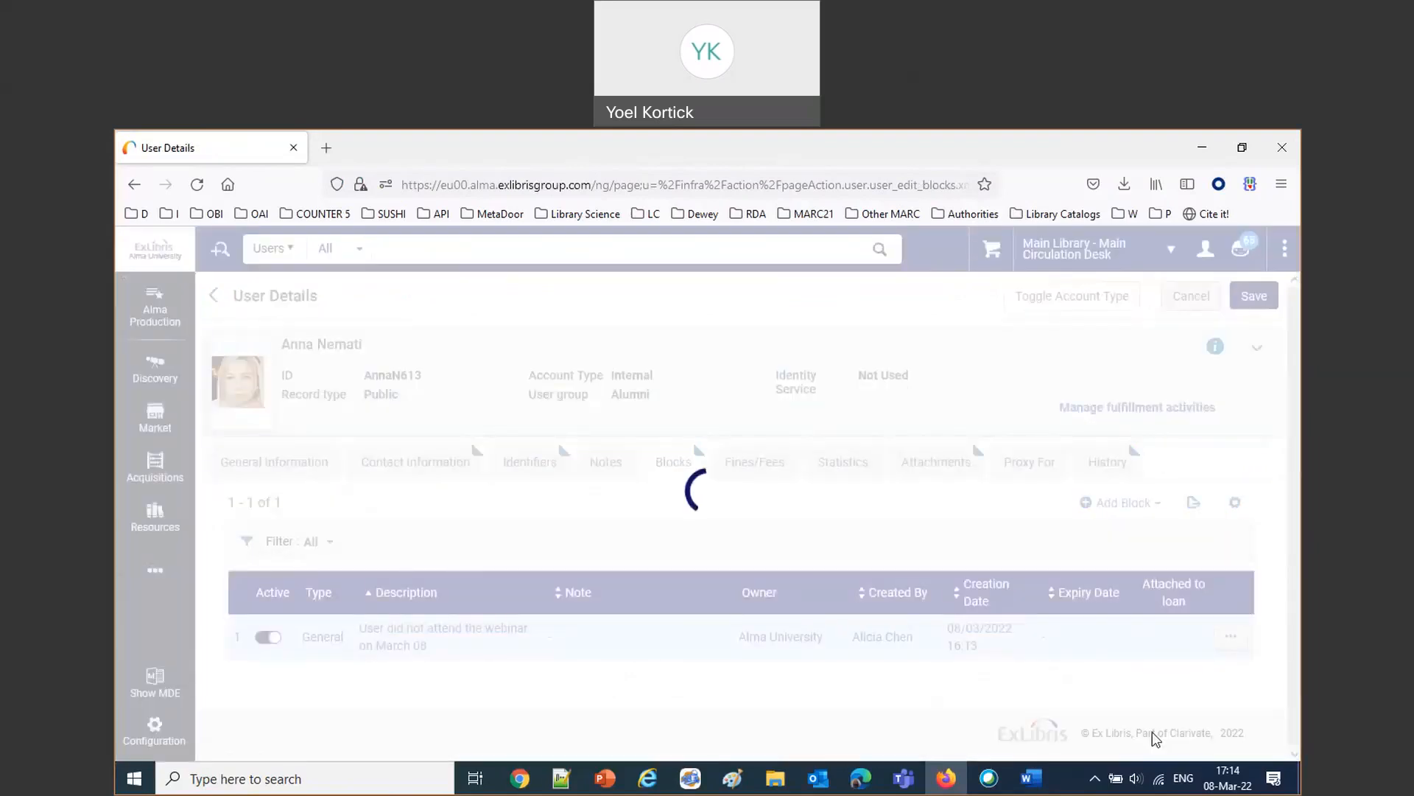
click(1255, 296)
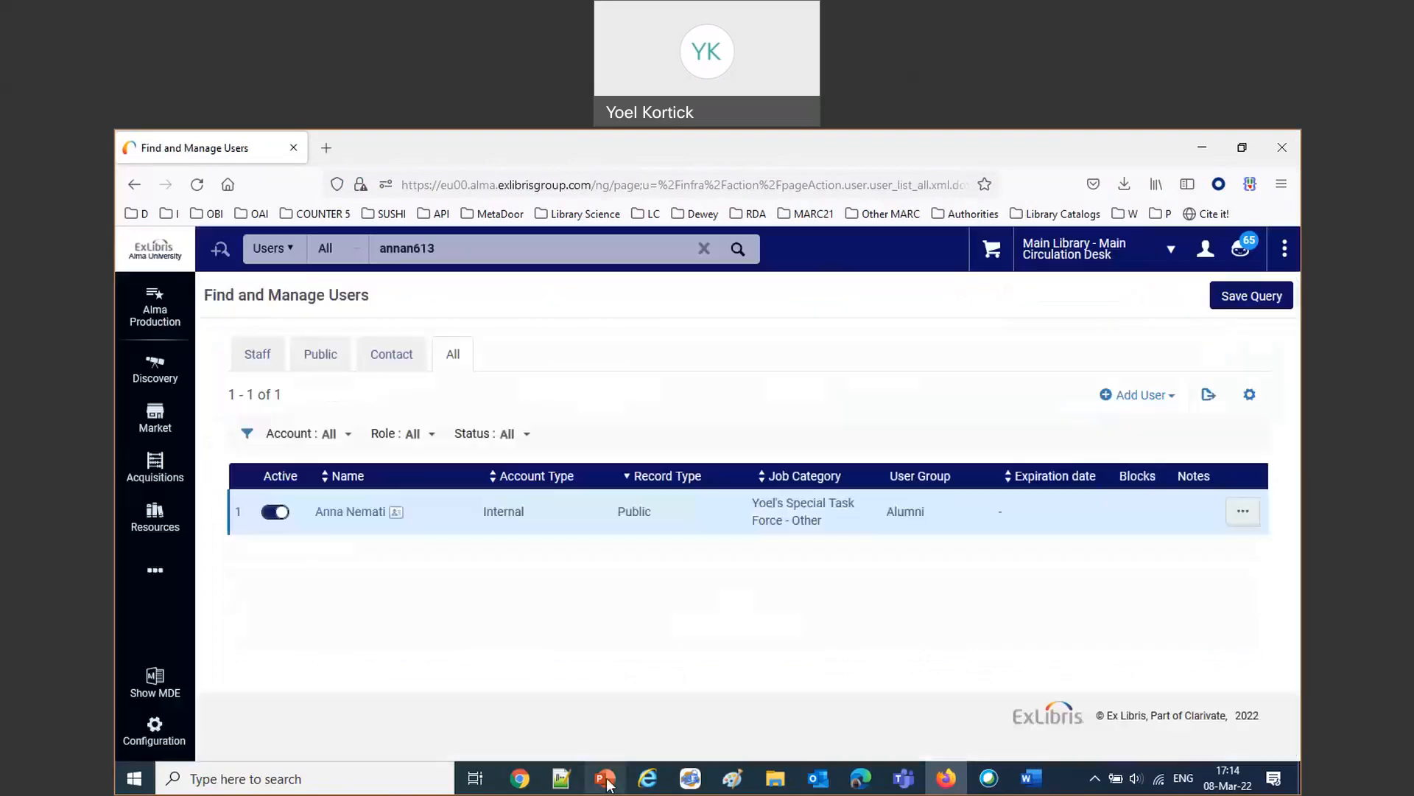
click(606, 778)
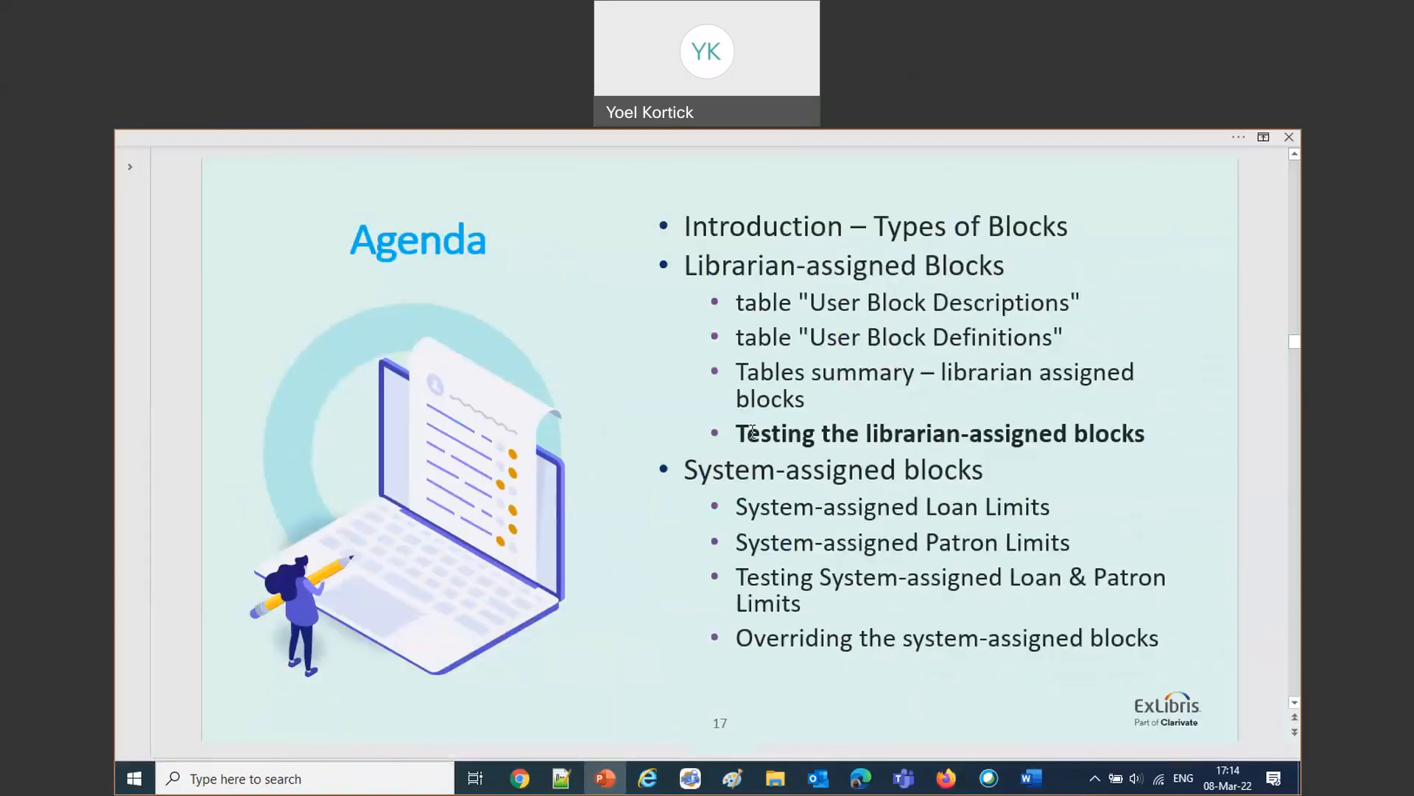
click(752, 433)
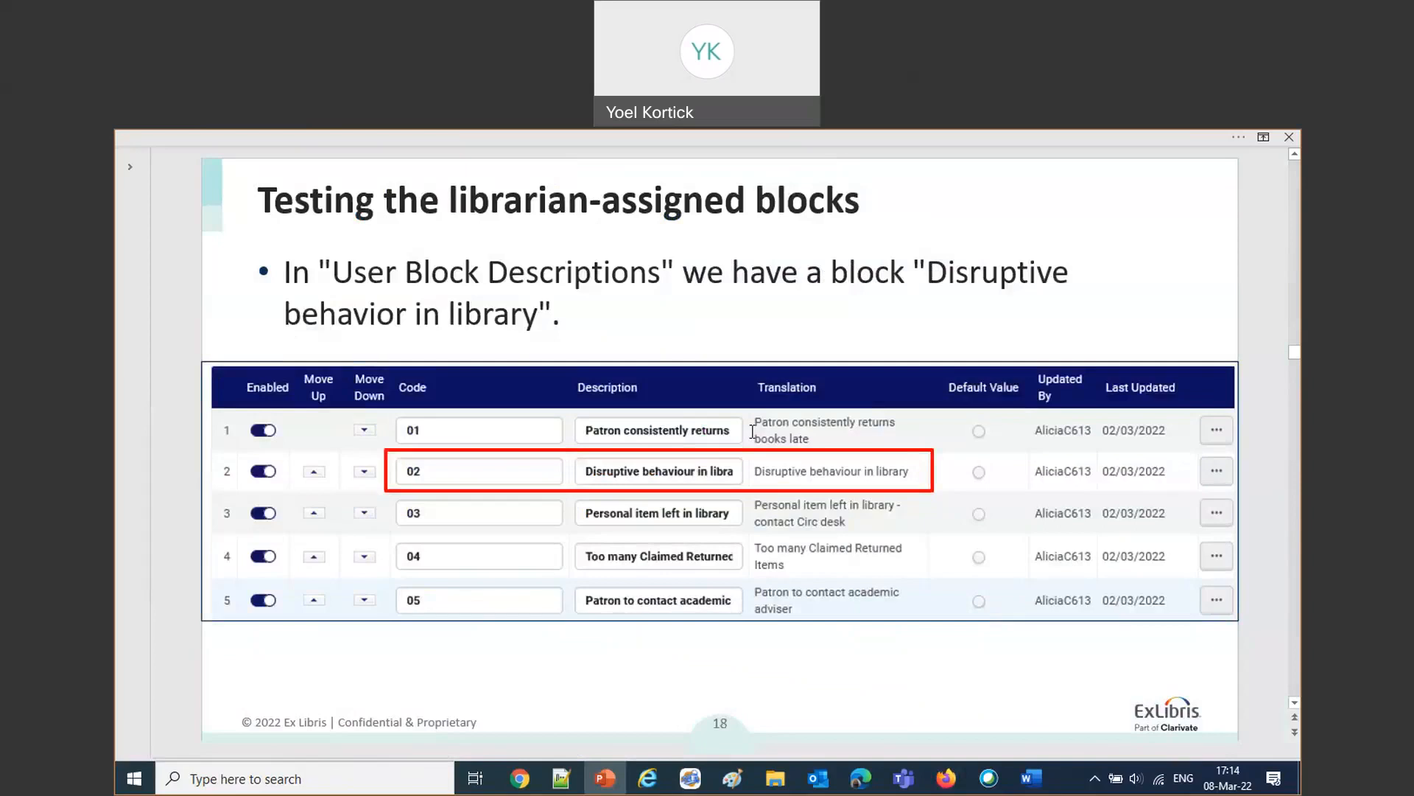
click(752, 433)
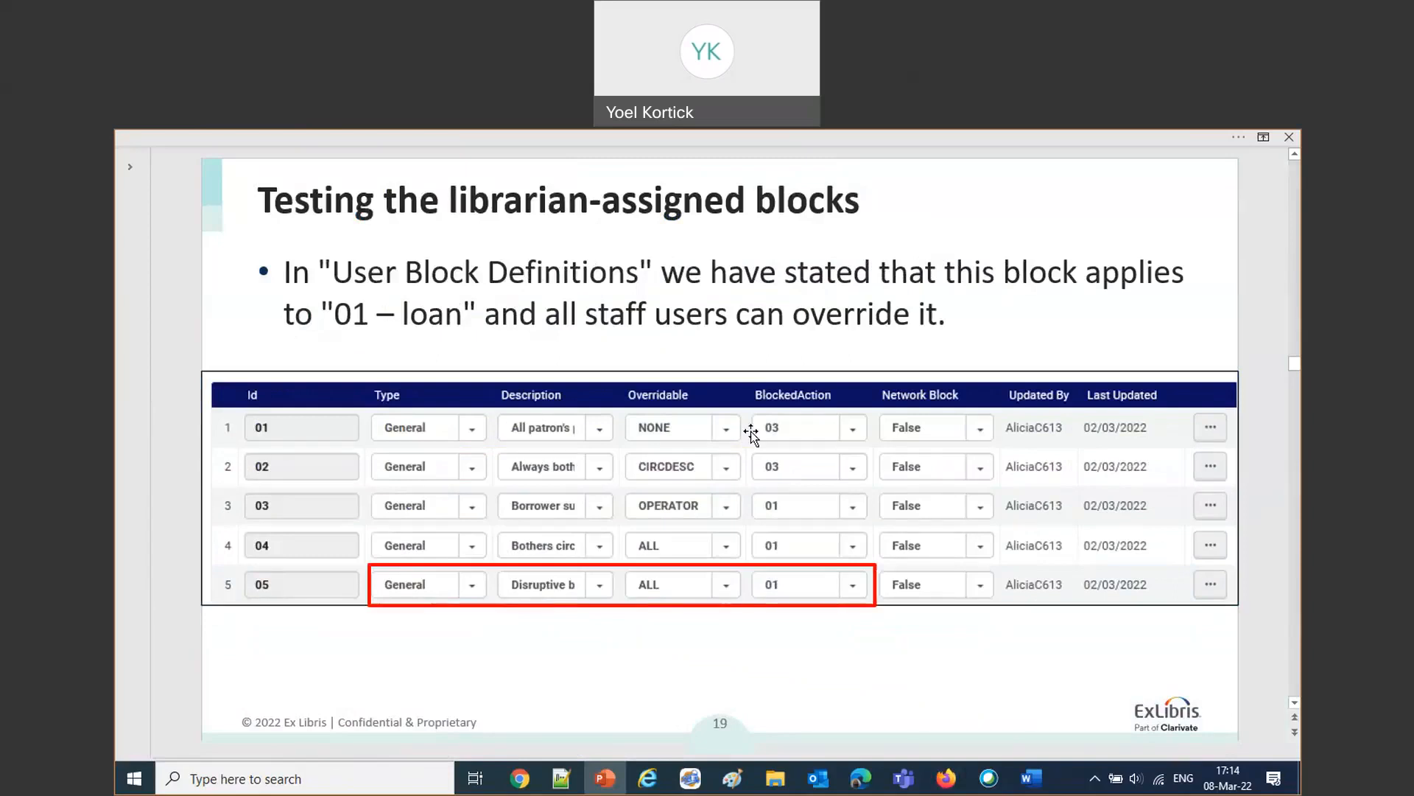
click(752, 433)
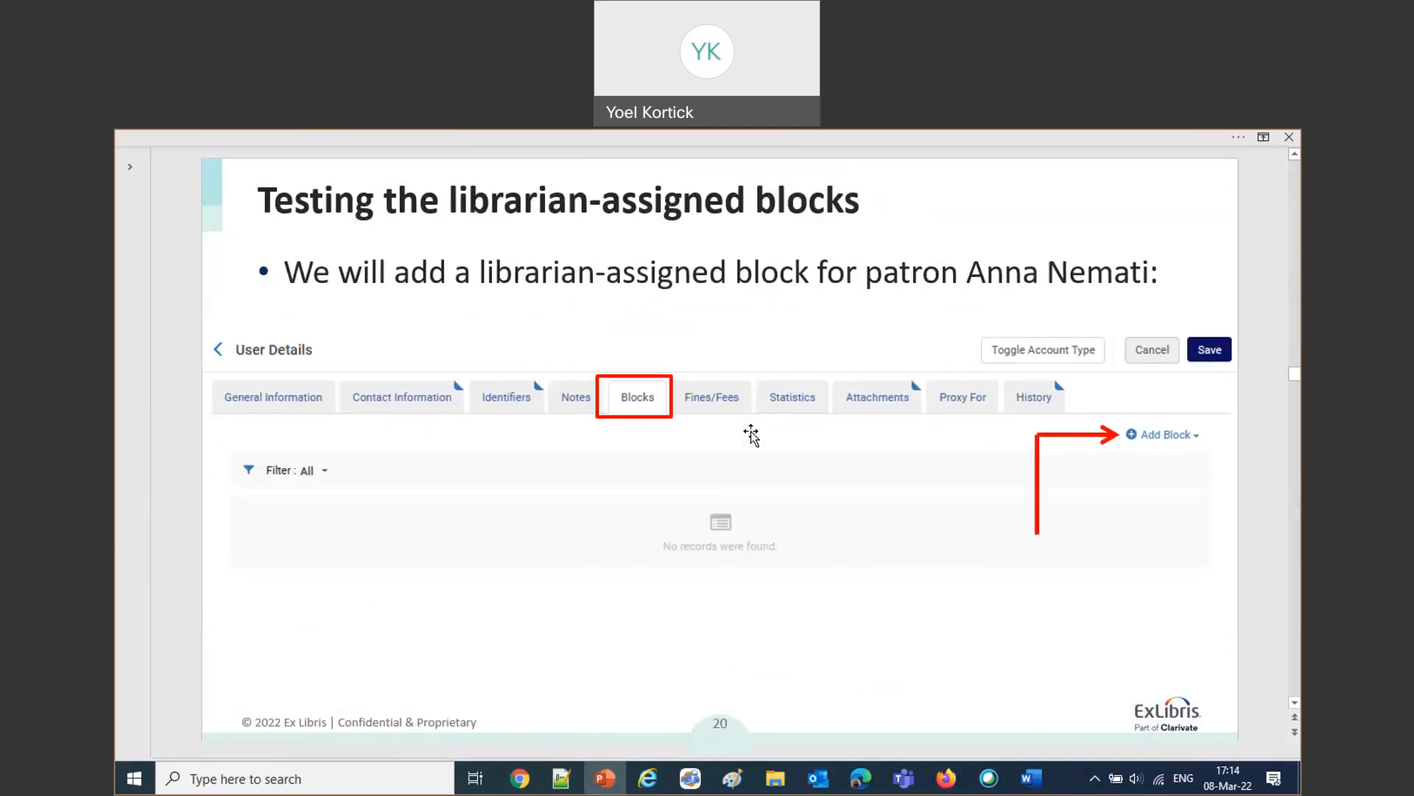
click(752, 435)
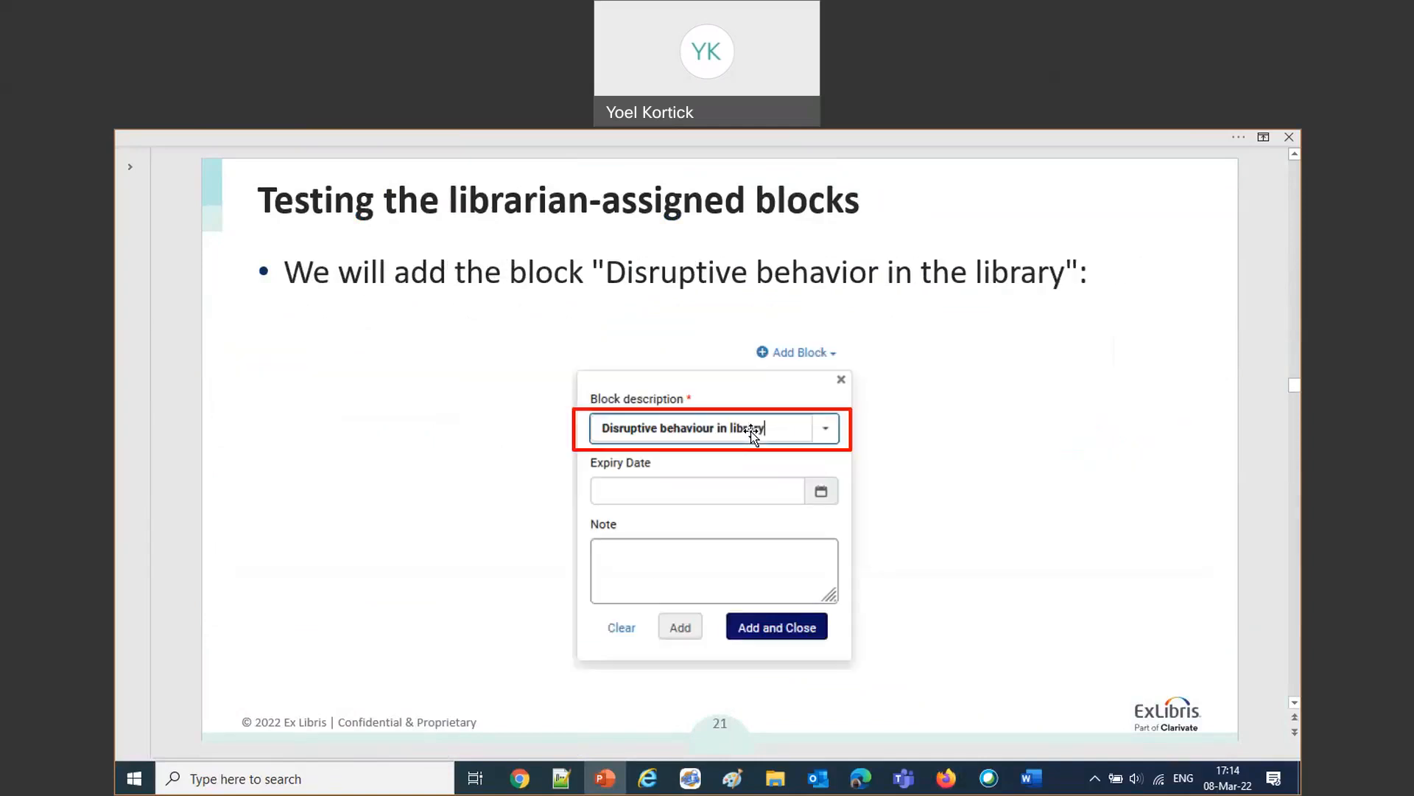
click(750, 431)
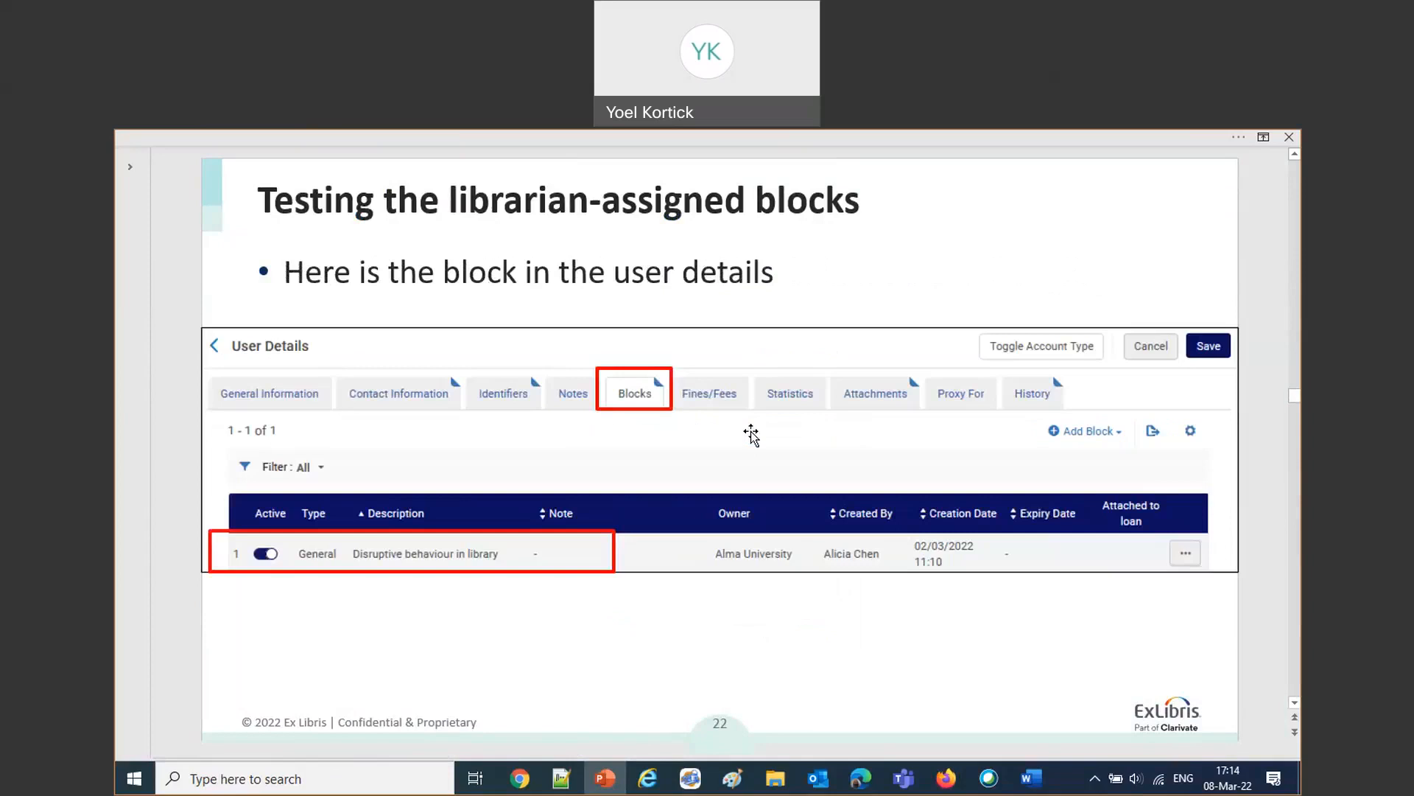
click(751, 435)
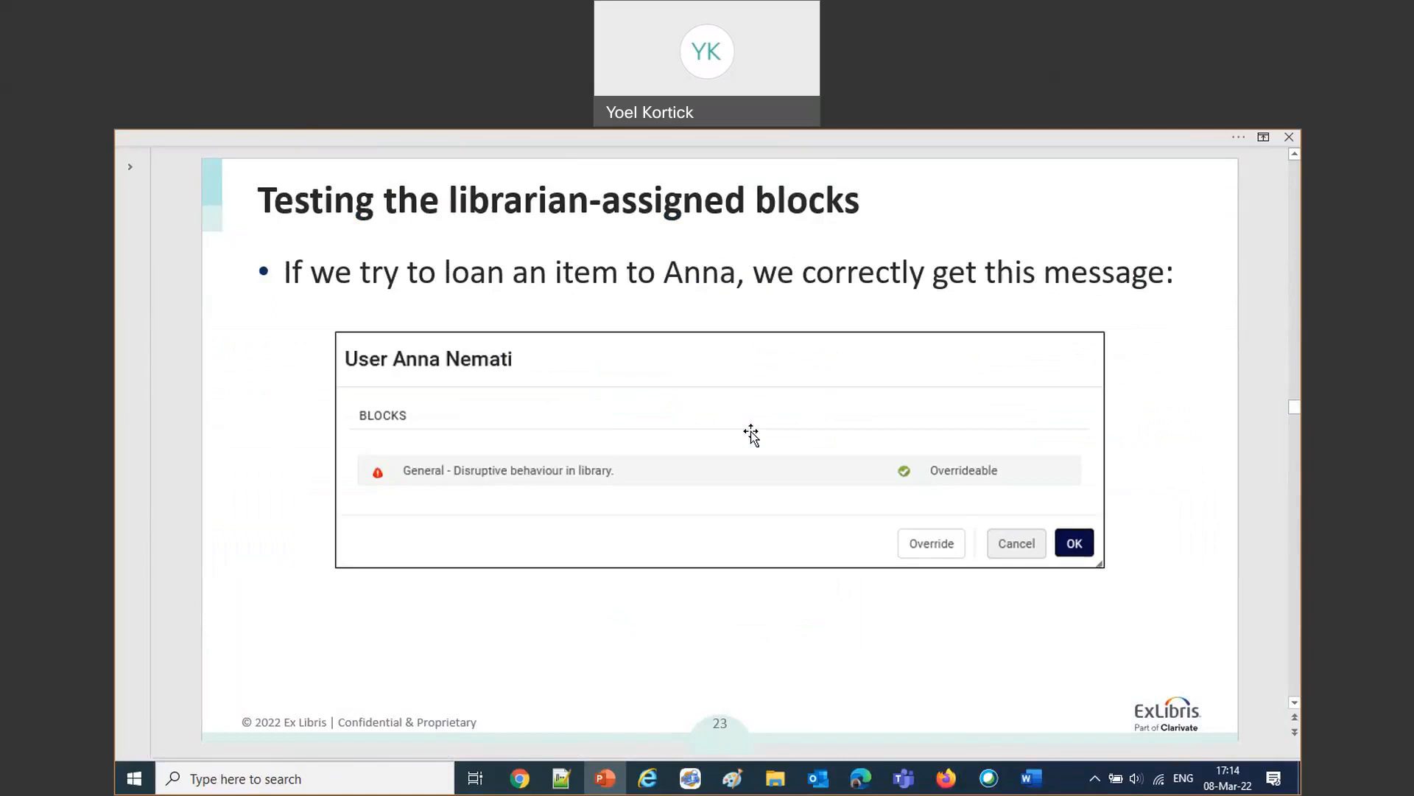
click(751, 435)
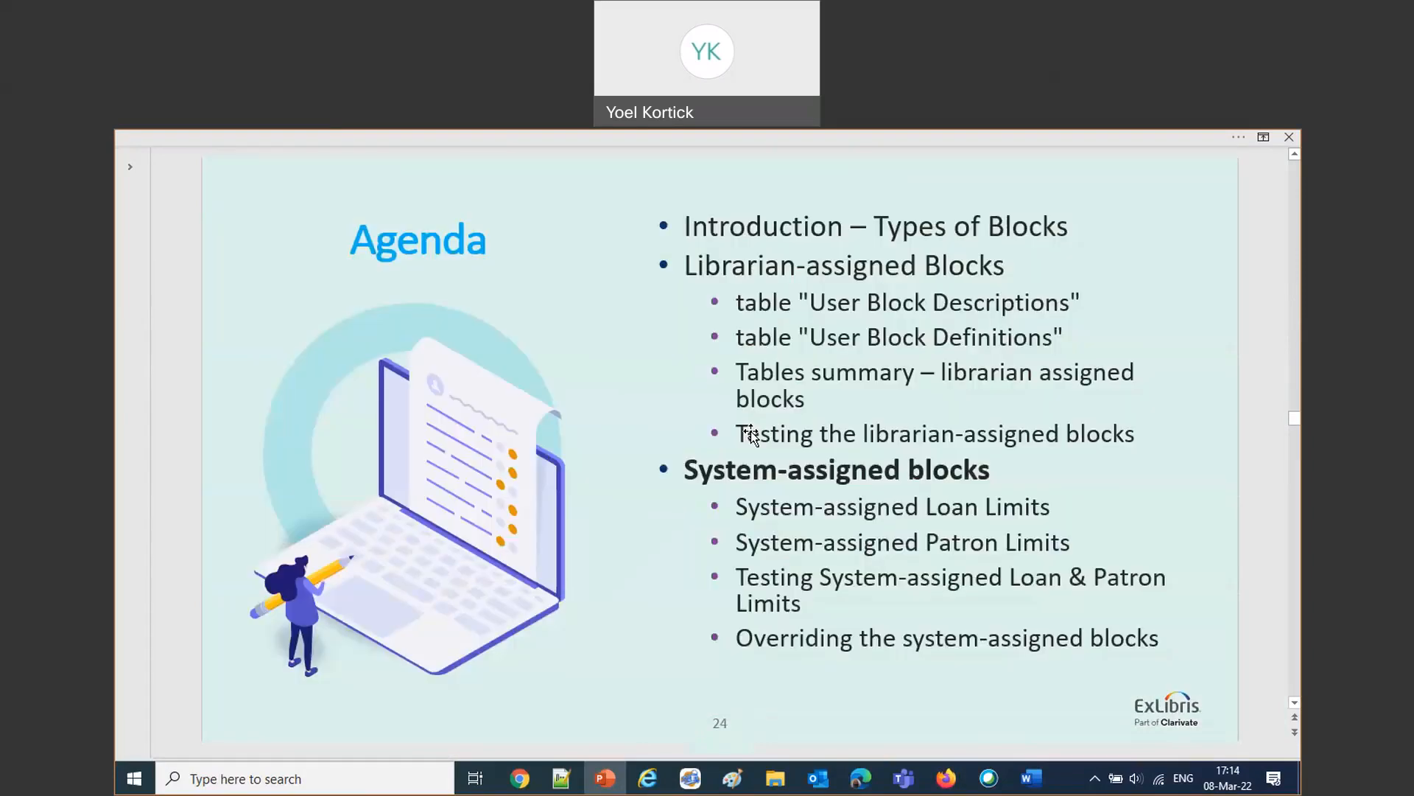
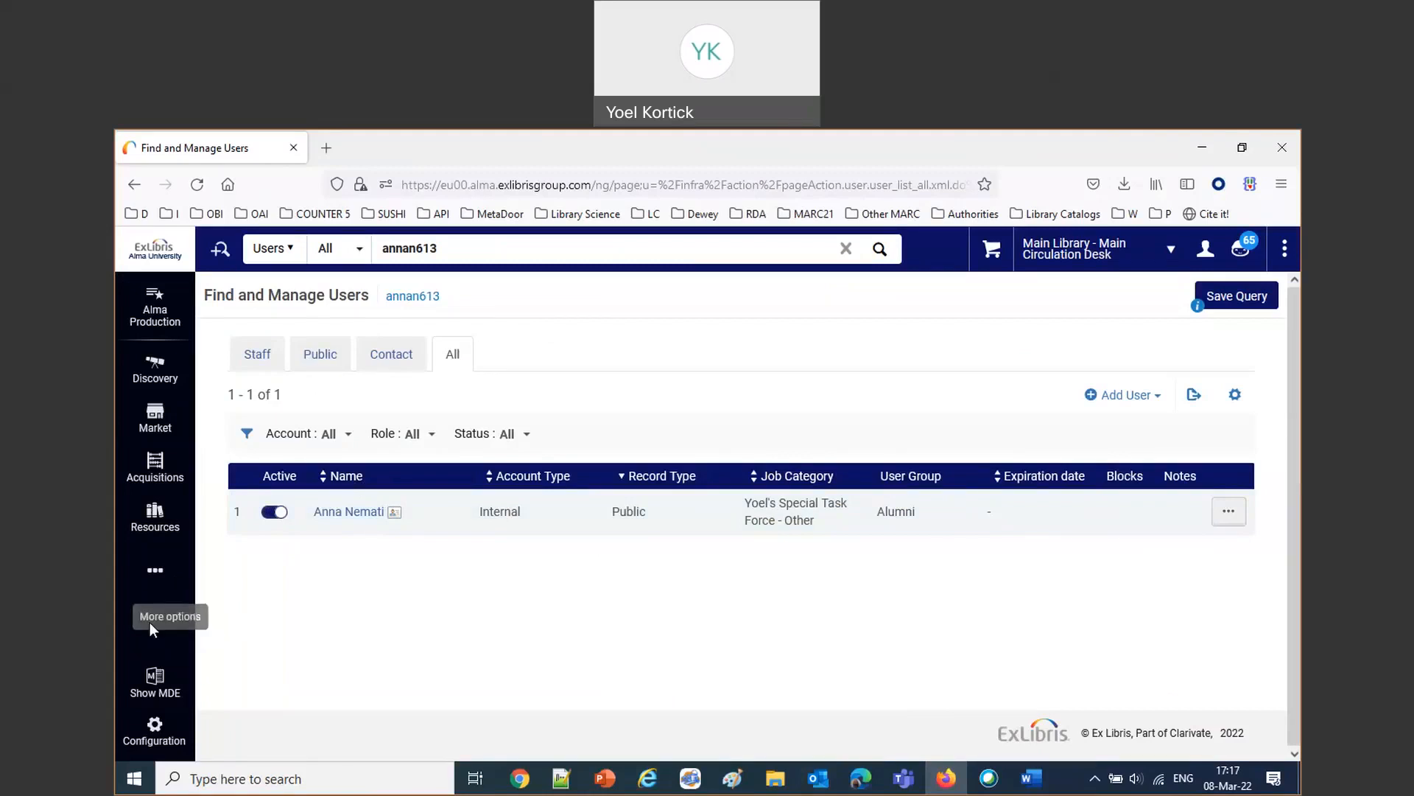
Open Manage Patron Services in Fulfillment and identify the alumni test patron by identifier.
mouse_move(154, 570)
click(236, 582)
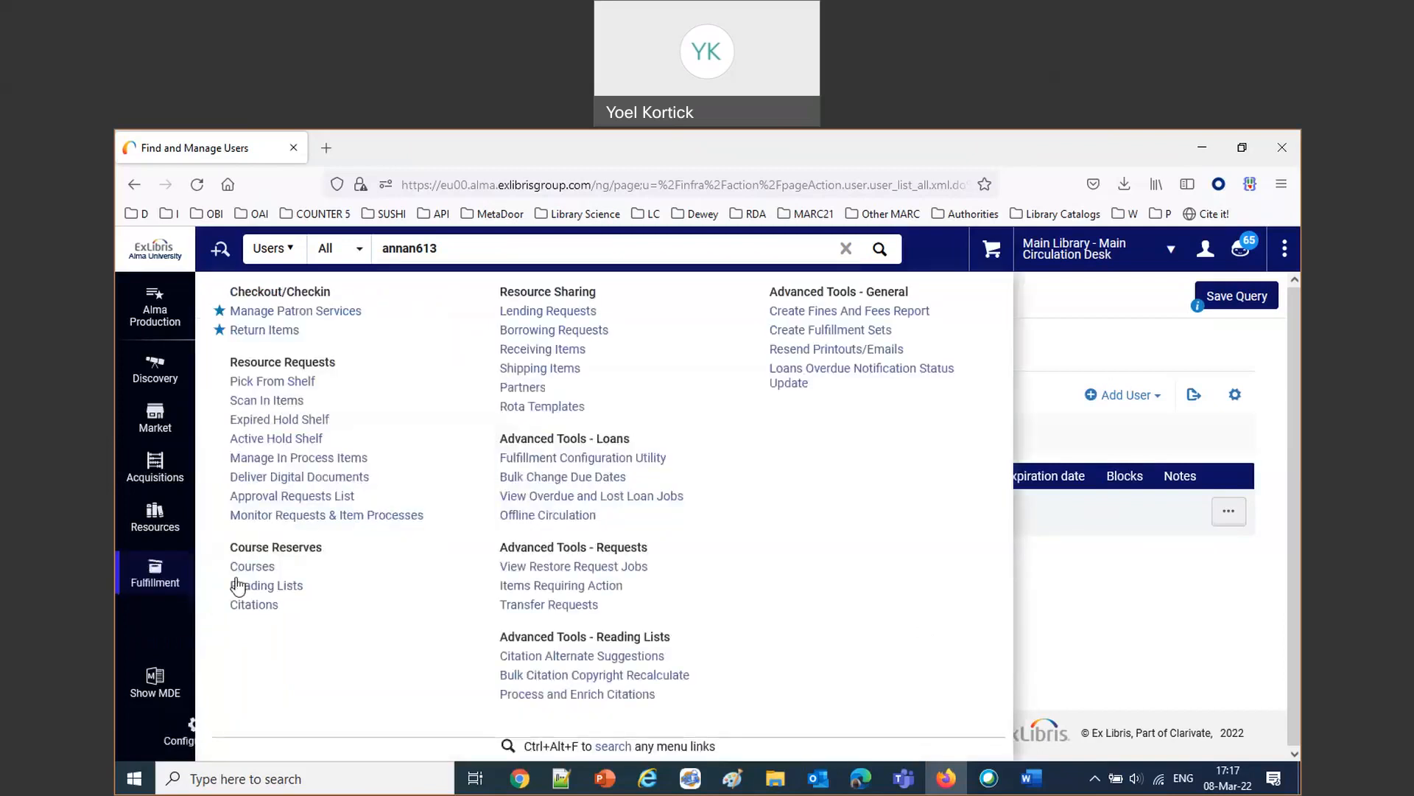
click(283, 311)
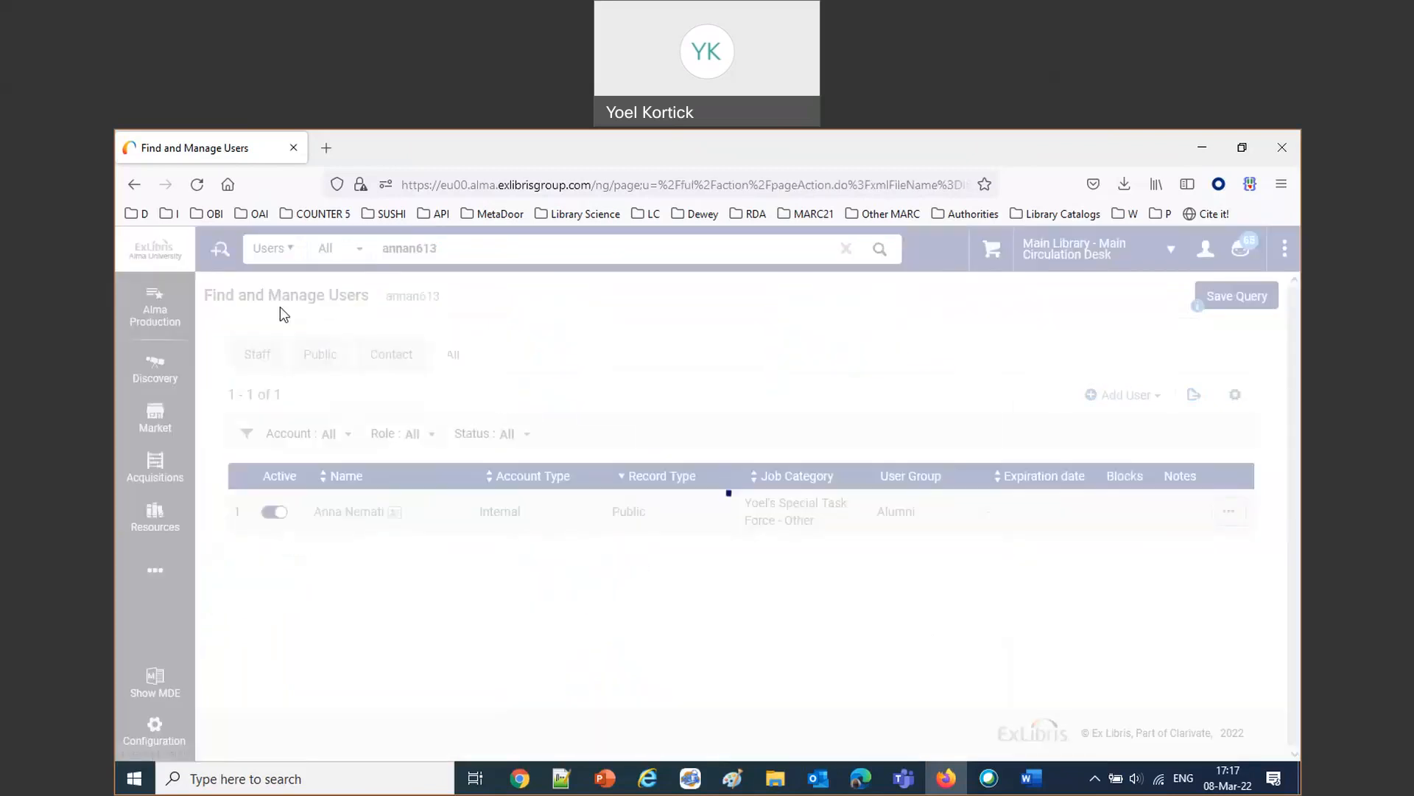
text(annan)
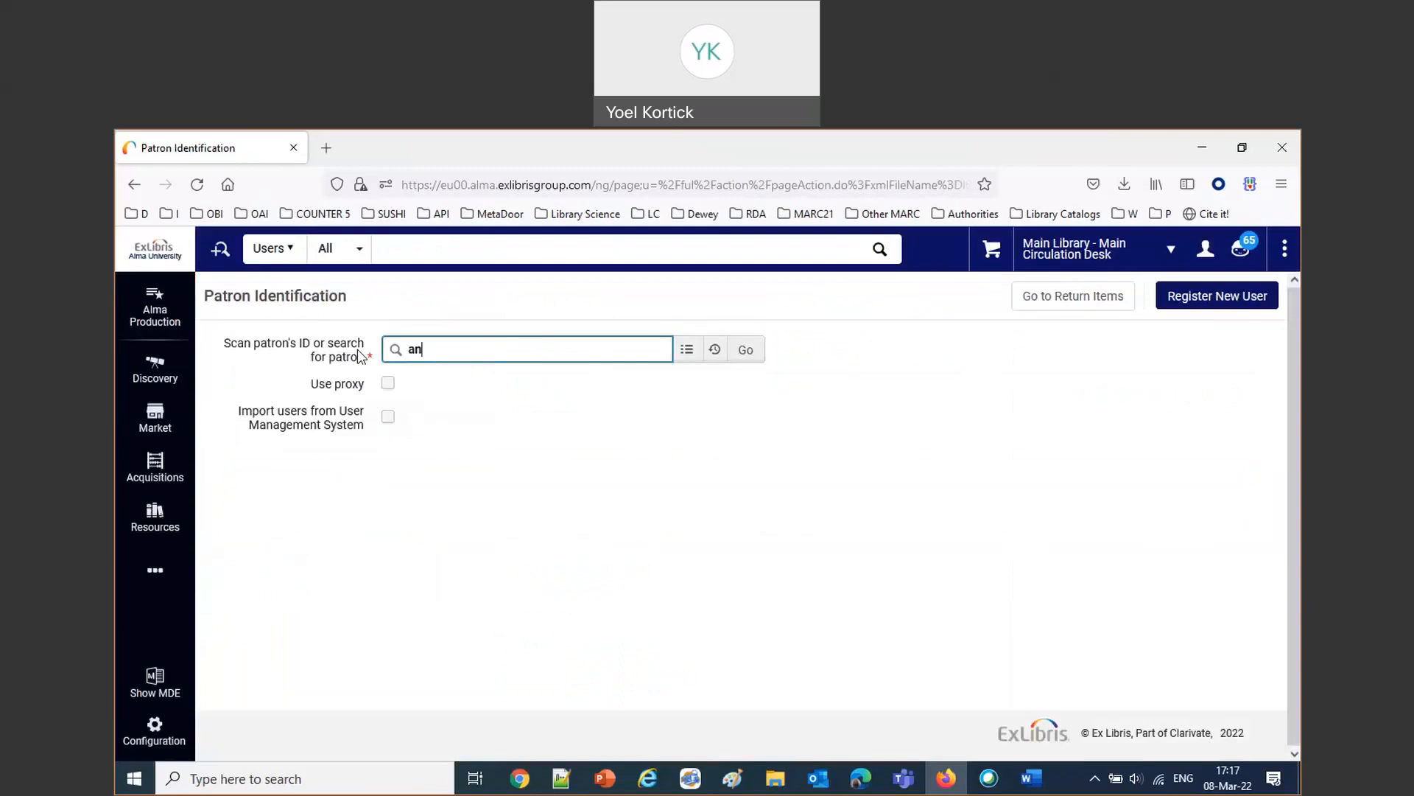
click(434, 427)
click(746, 351)
Loan the item with barcode AU44897 to the identified patron.
click(495, 553)
key(ctrl+v)
triple_click(617, 557)
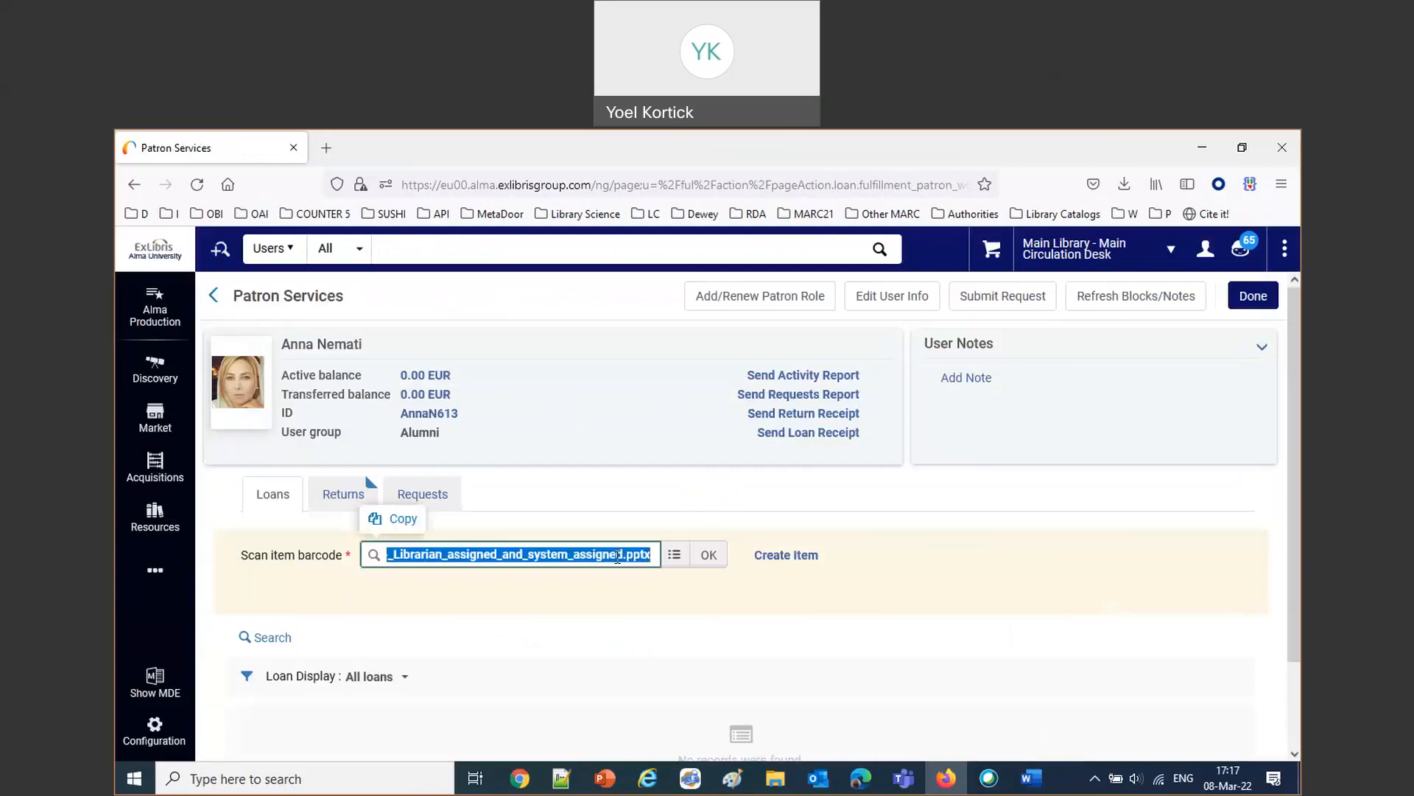
key(ctrl+grave)
double_click(353, 490)
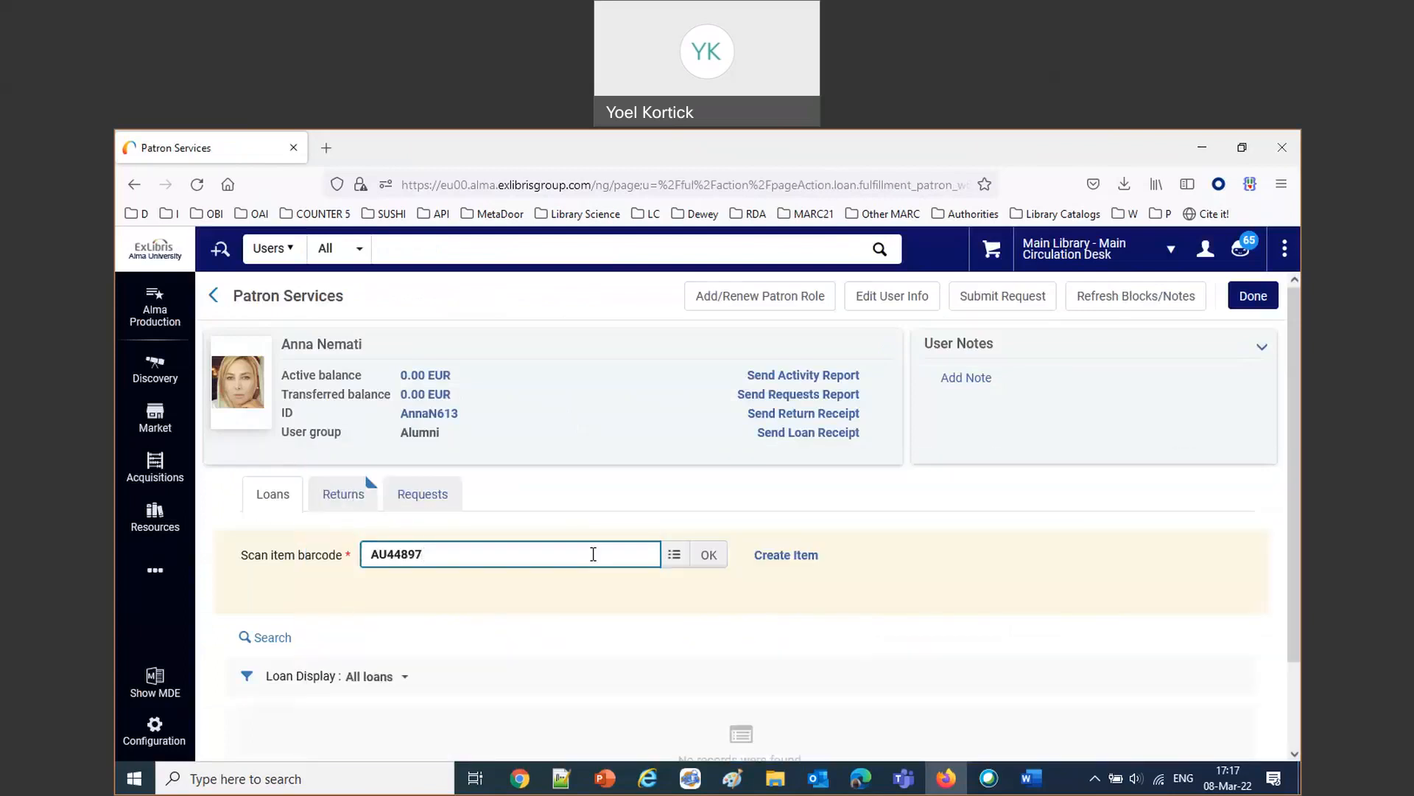
click(712, 564)
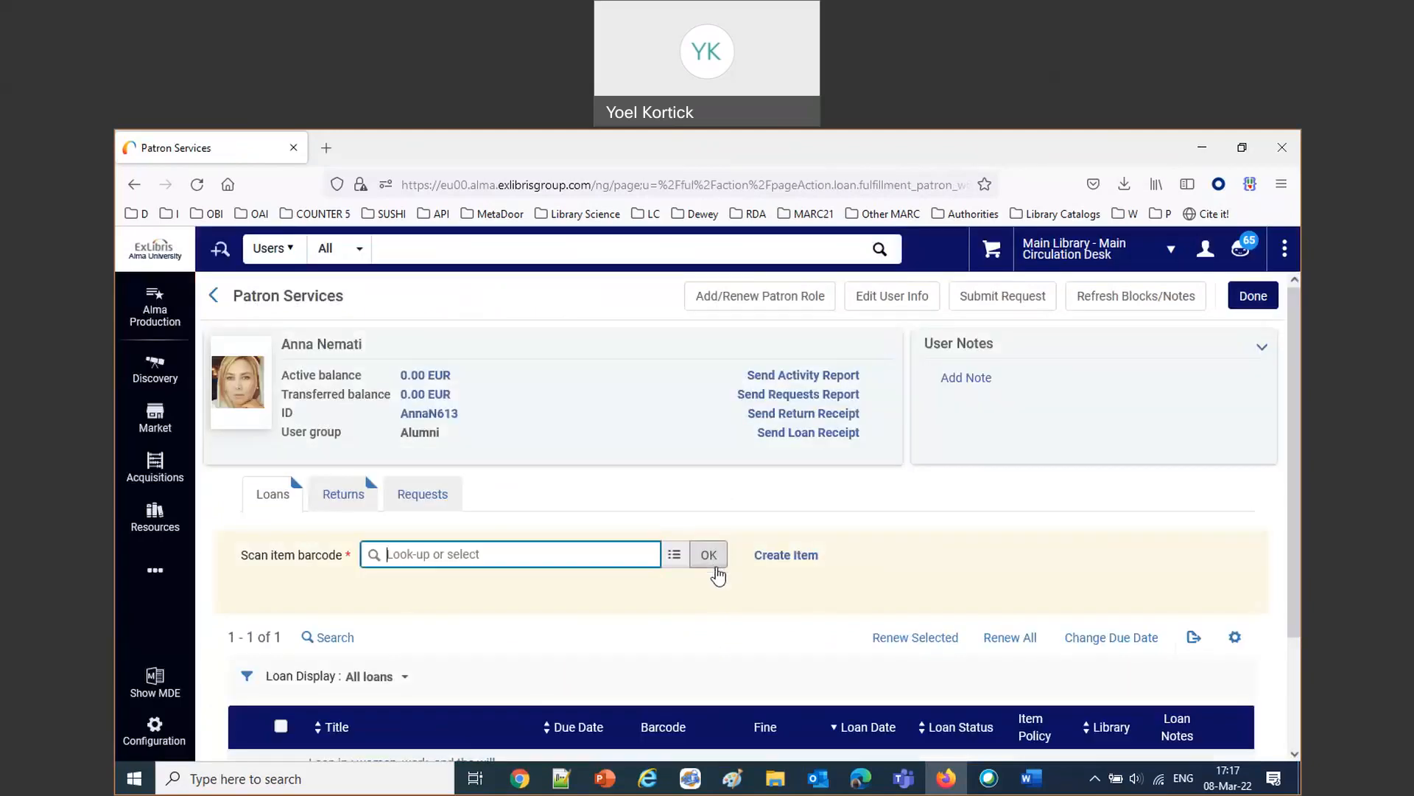
Switch to the Word notes and add "already loaned" after barcode AU44897.
scroll(718, 577, down, 2)
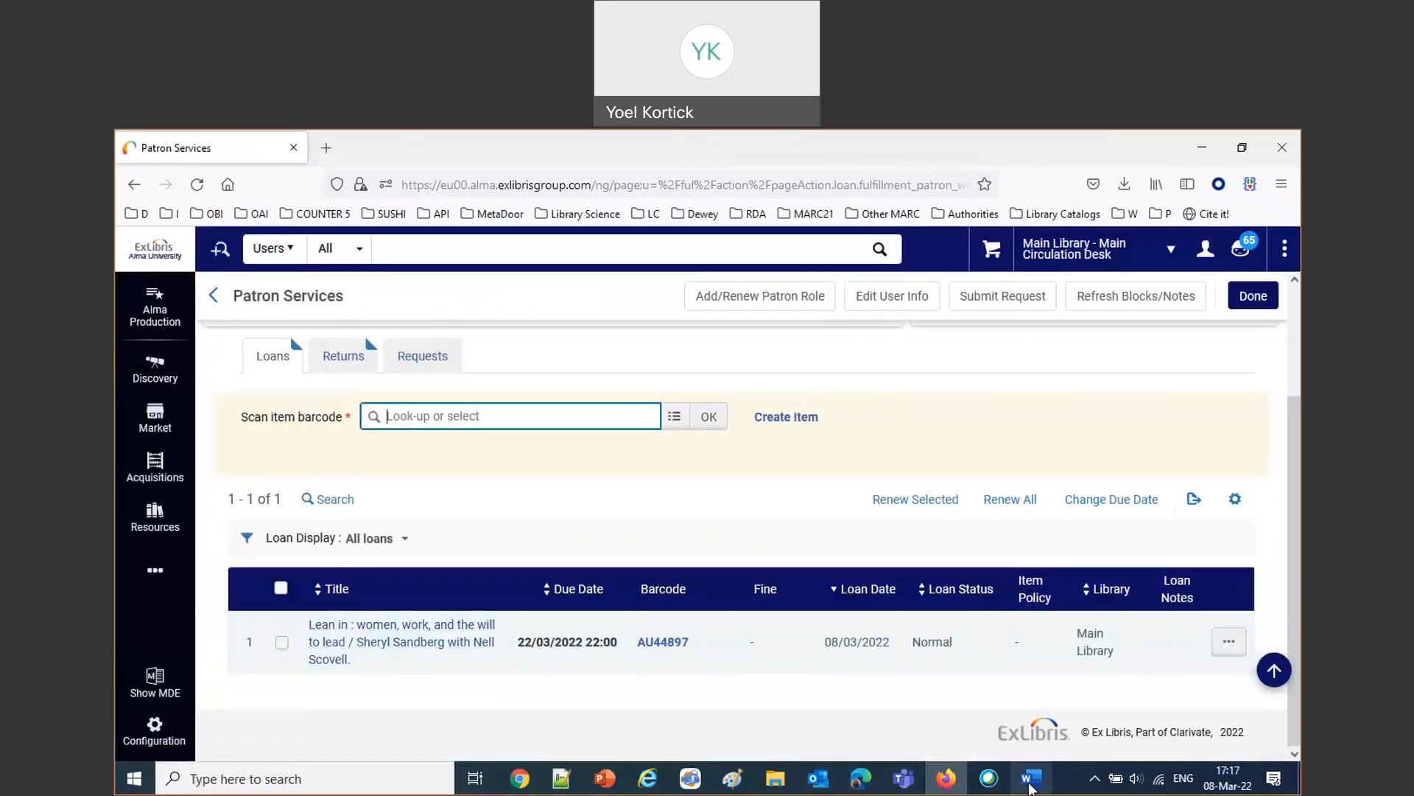
click(1029, 788)
click(415, 410)
click(415, 410)
text(already loaned)
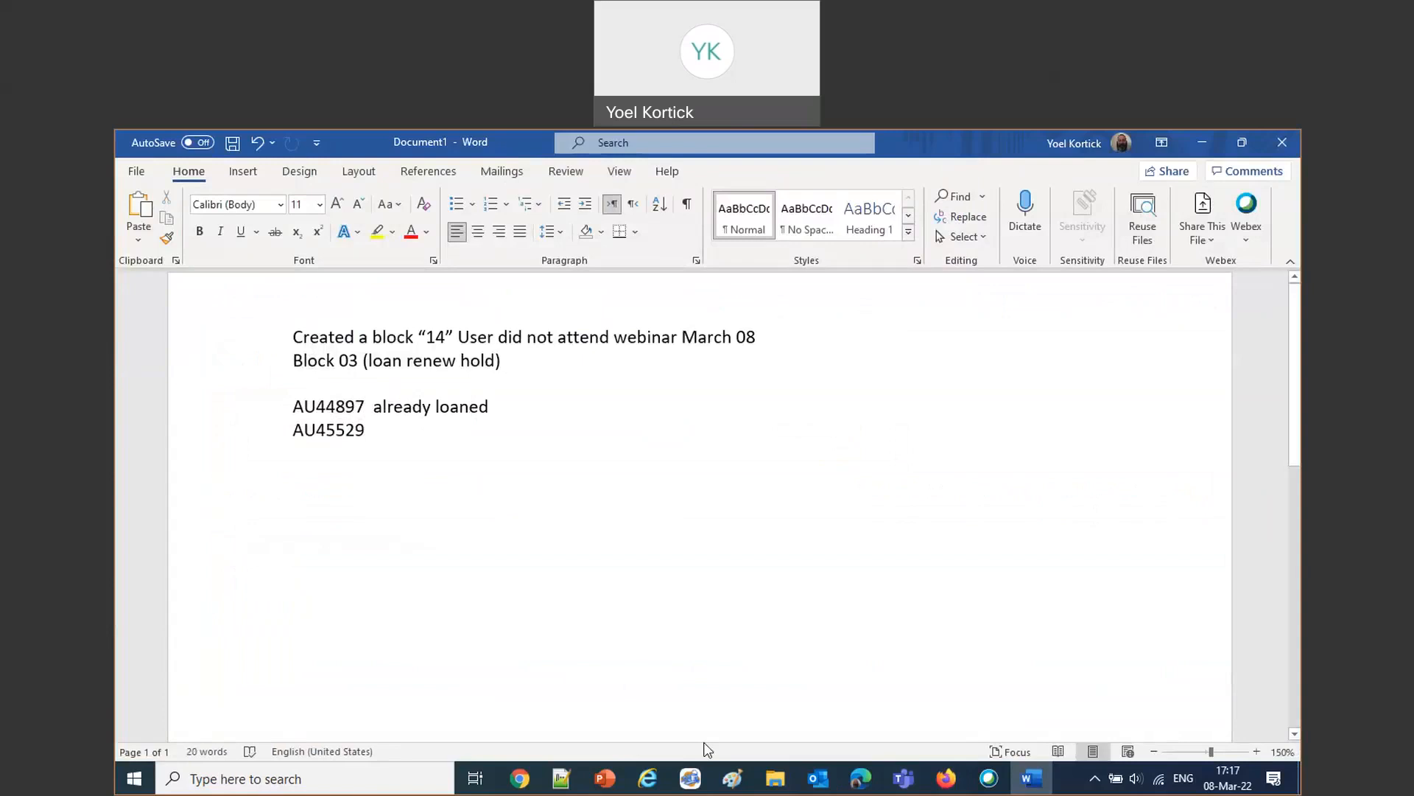
Return to Alma in Firefox, finish the patron services session and open the Loan Limits rules in the Fulfillment configuration.
click(946, 779)
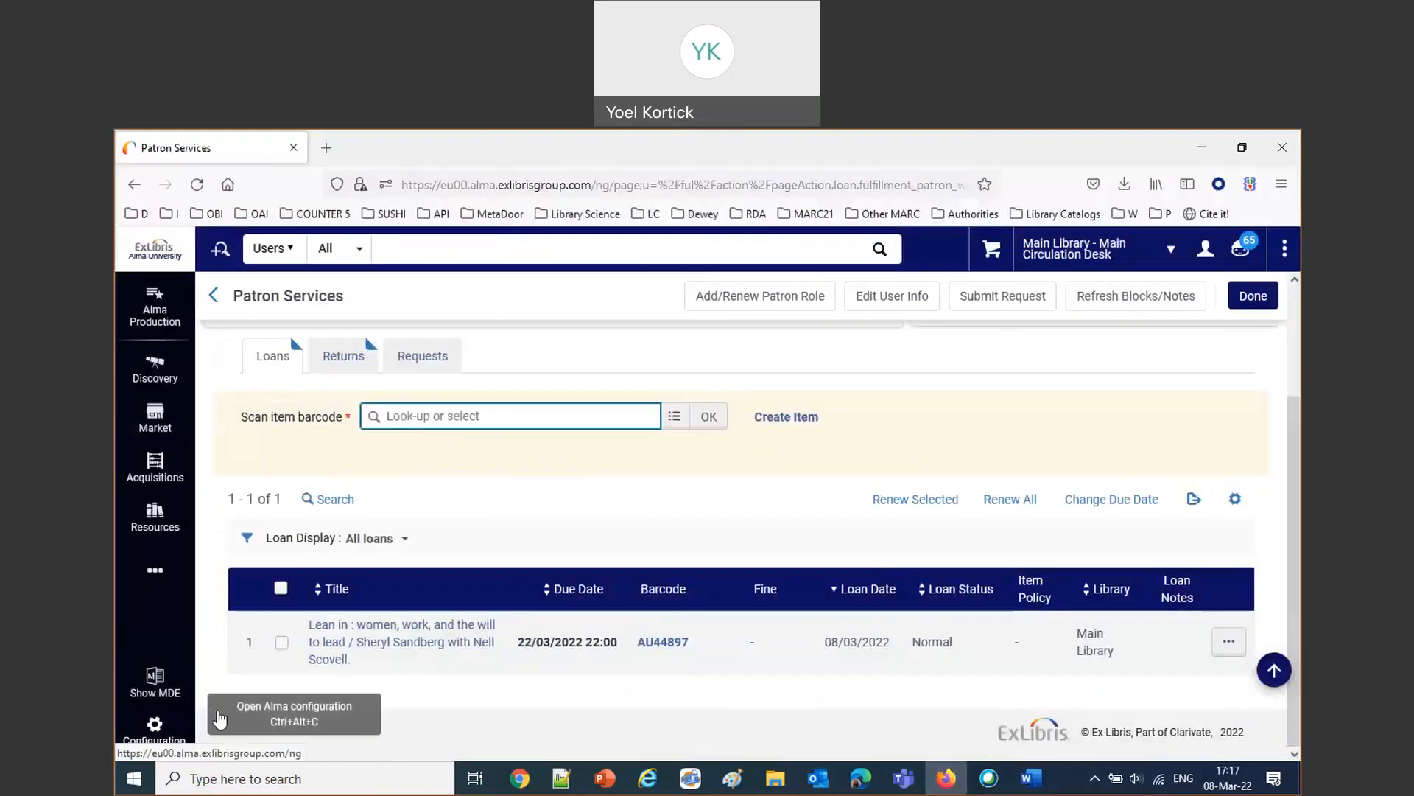
click(1253, 295)
click(155, 730)
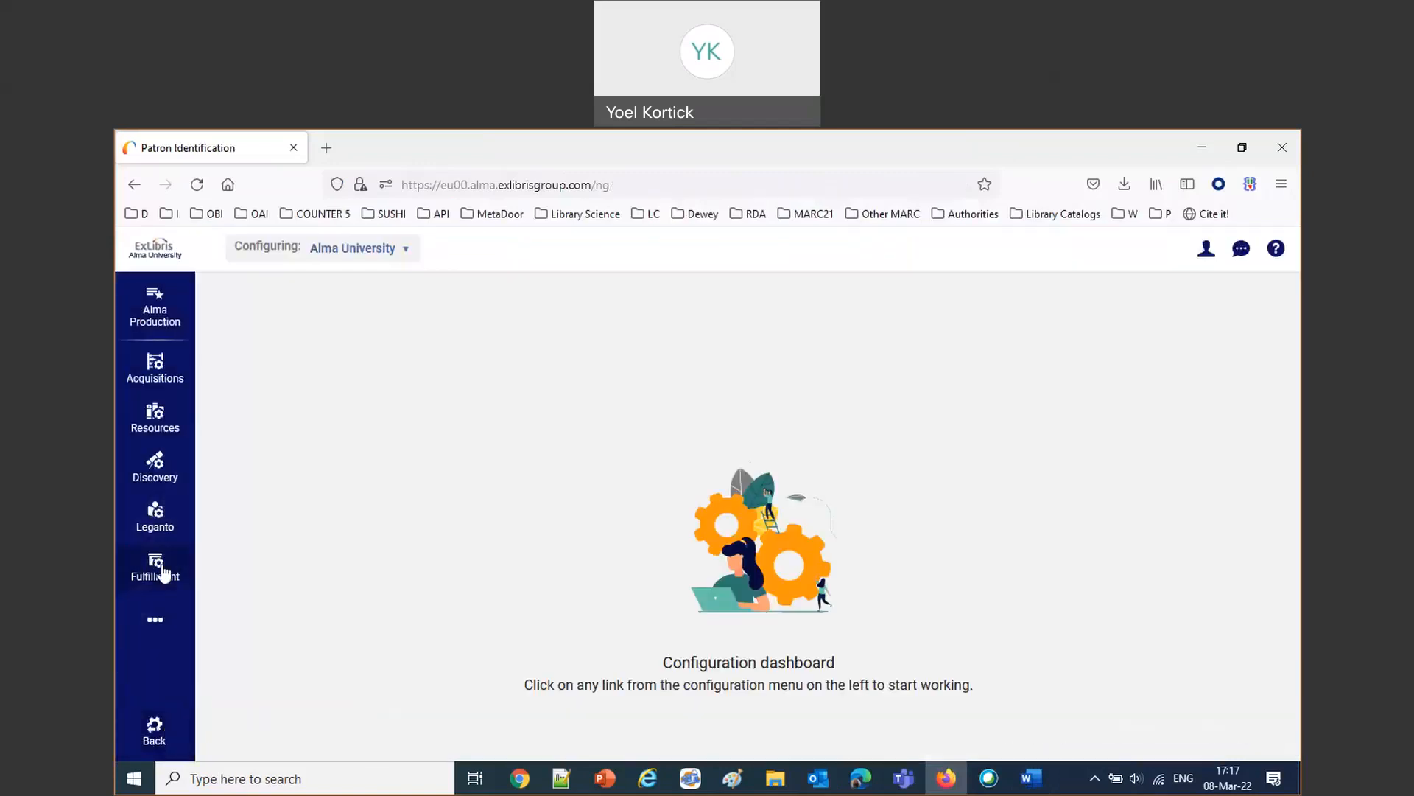
click(163, 573)
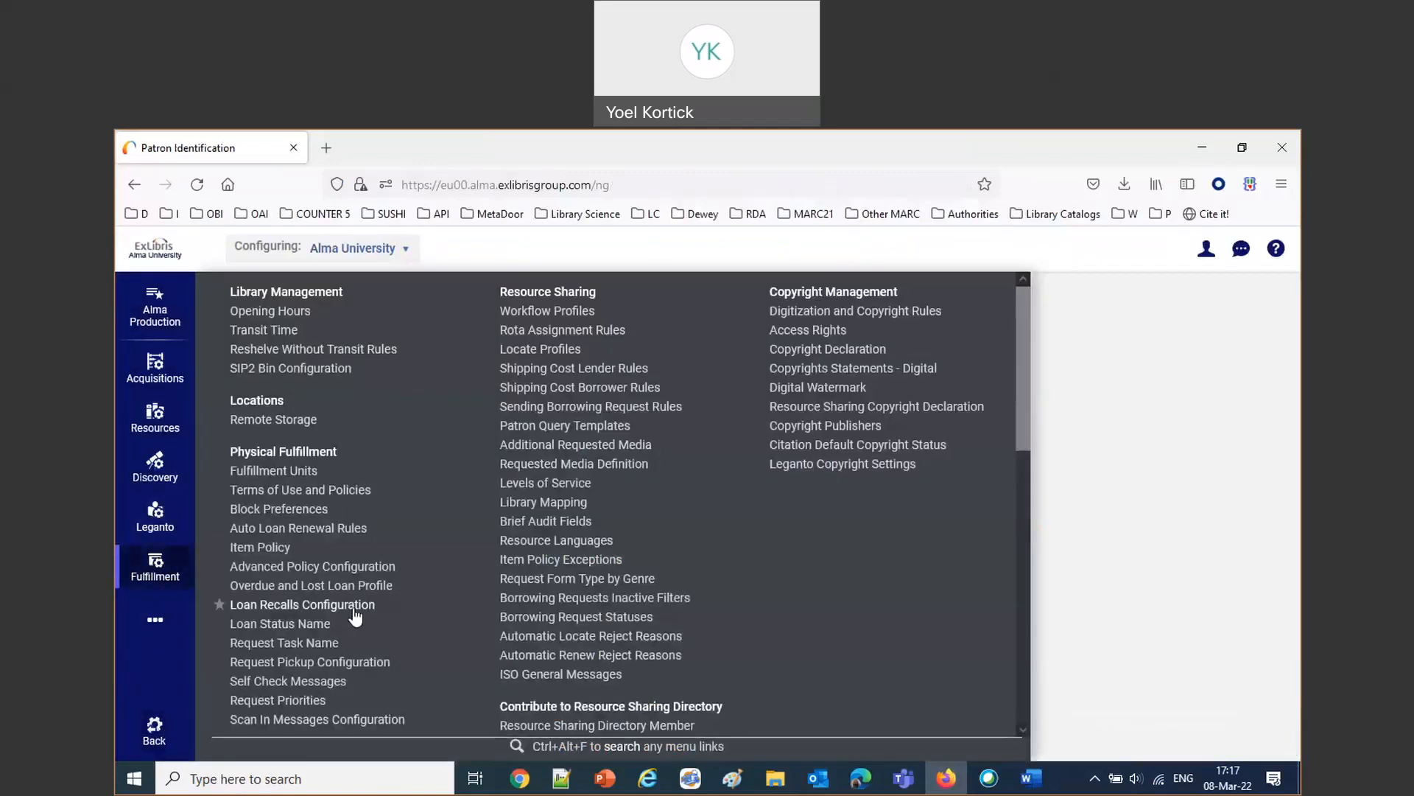
scroll(365, 621, down, 5)
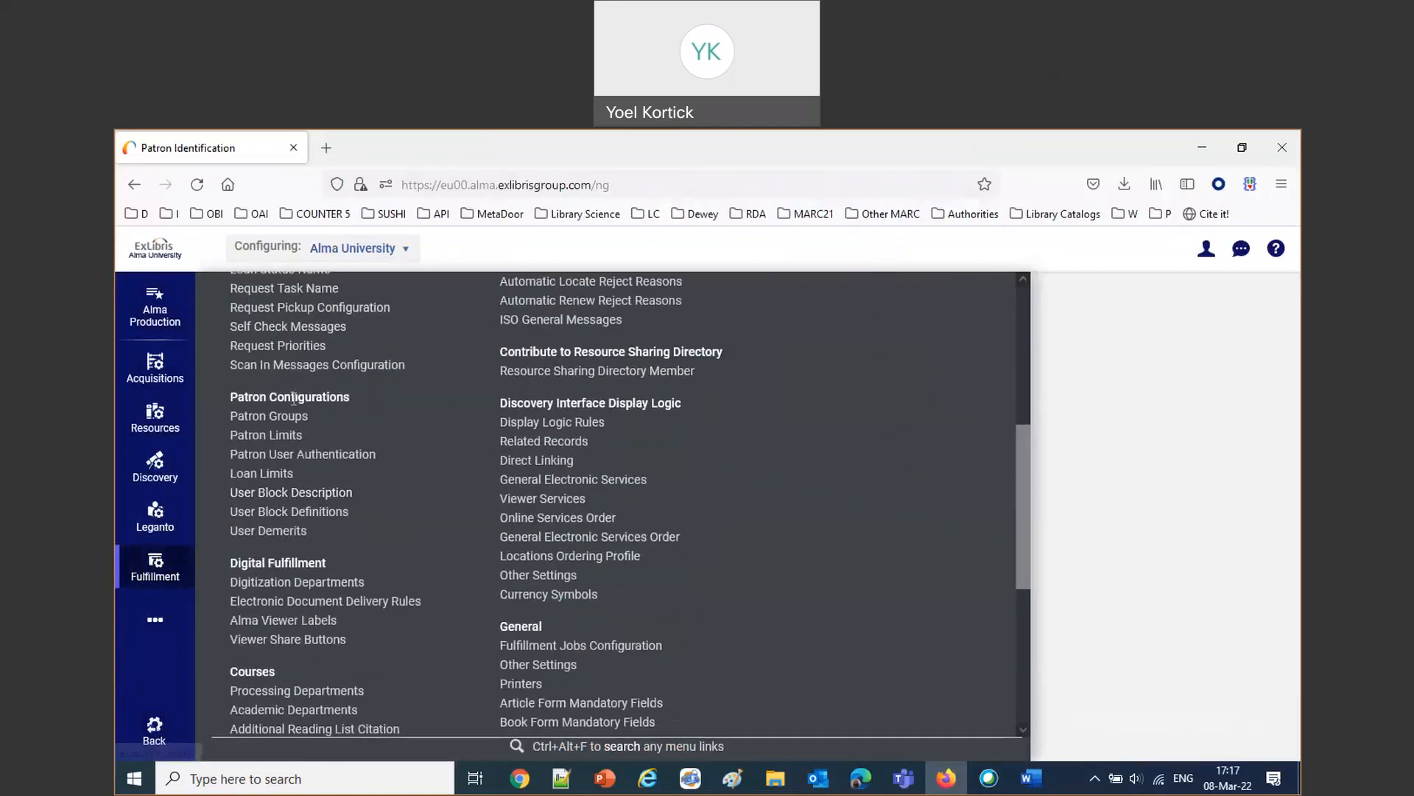
drag(377, 511, 229, 493)
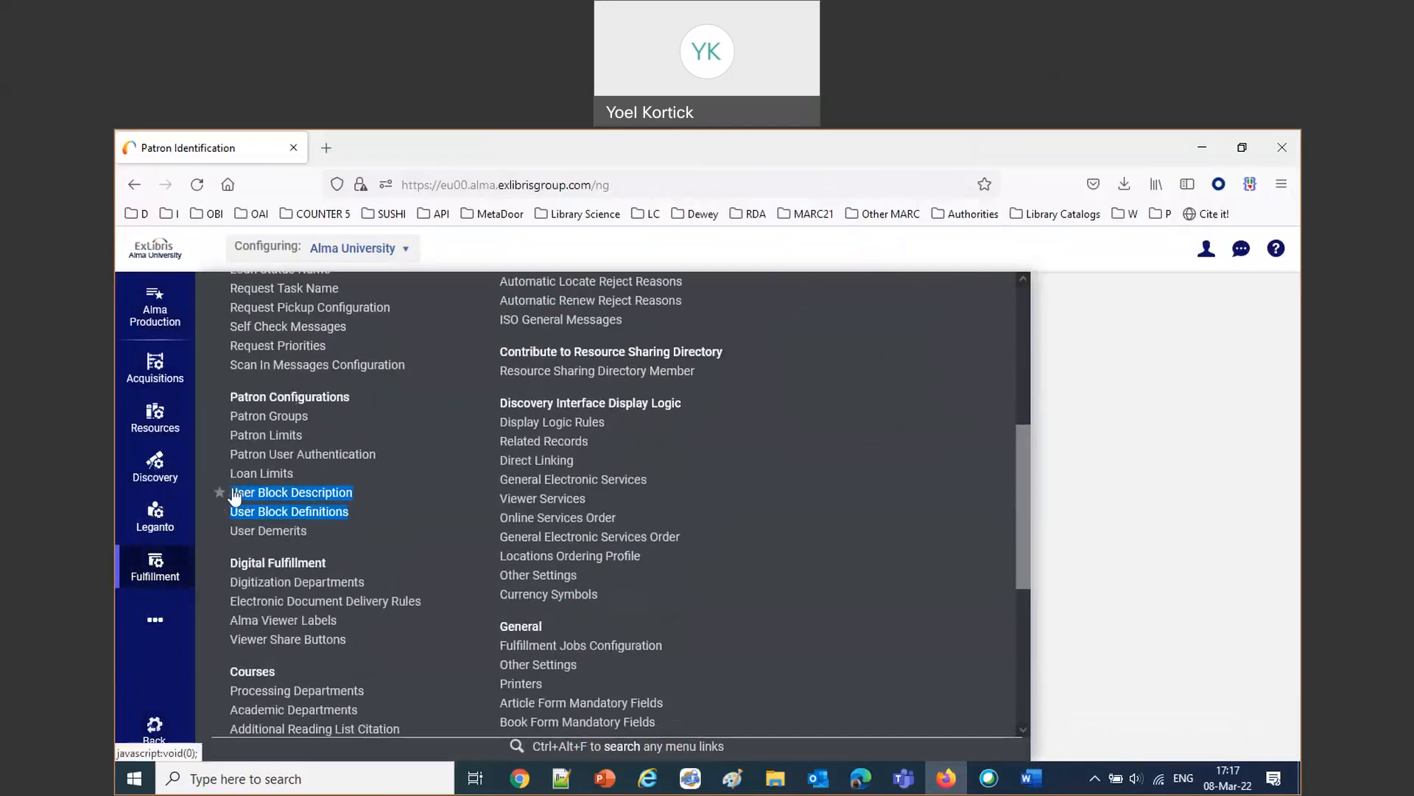
click(449, 507)
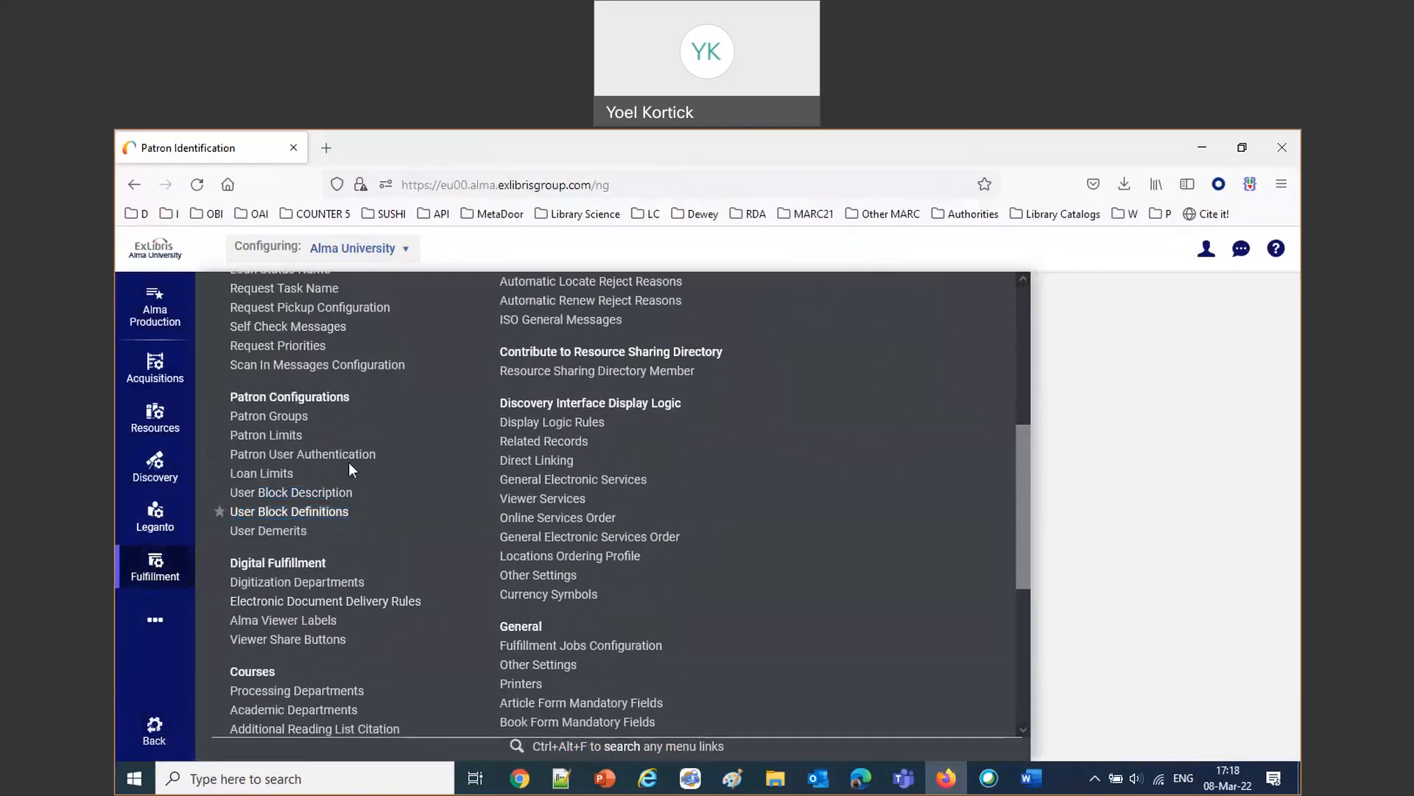
click(280, 480)
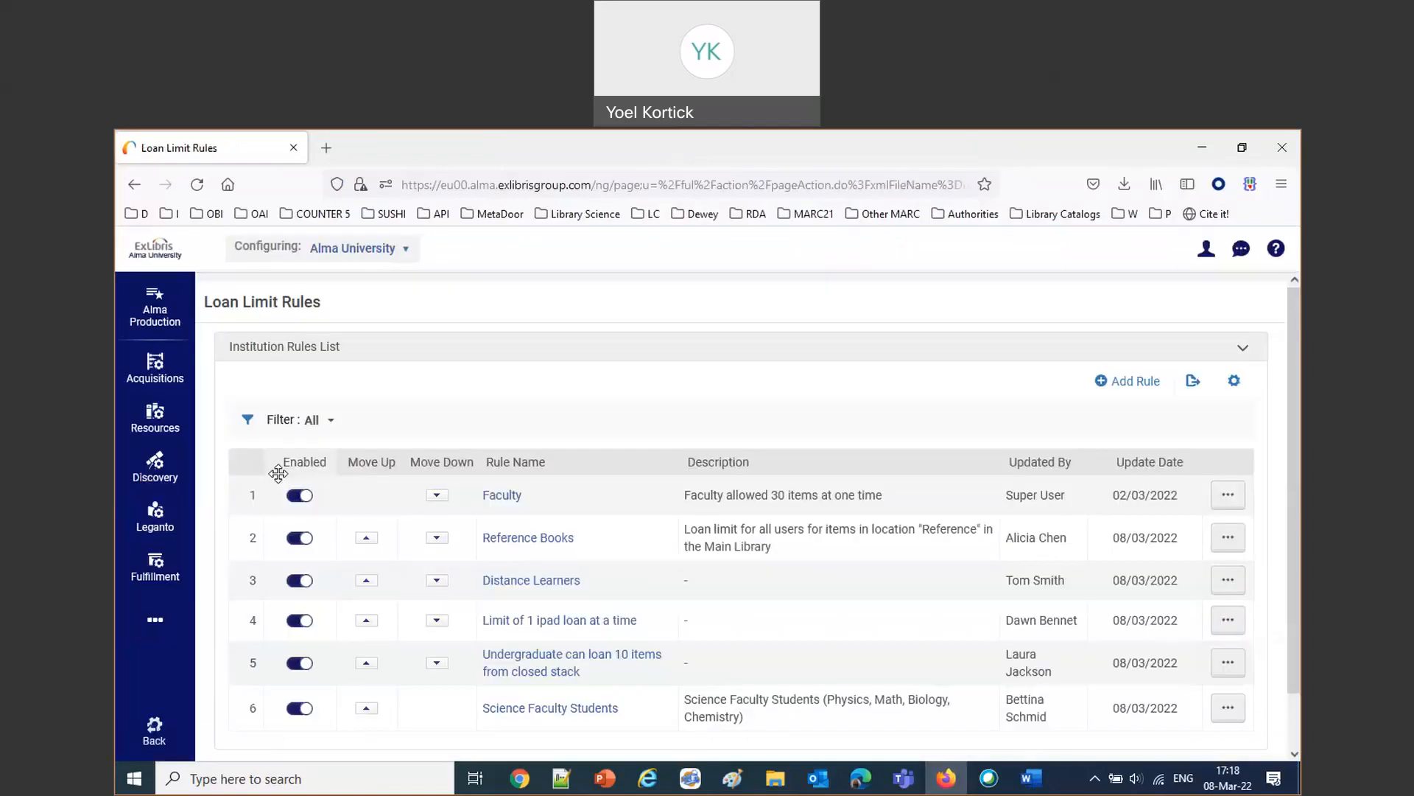
Add a loan limit rule with "User group alumni can loan maximum 1 item" as both its name and description.
scroll(329, 519, down, 1)
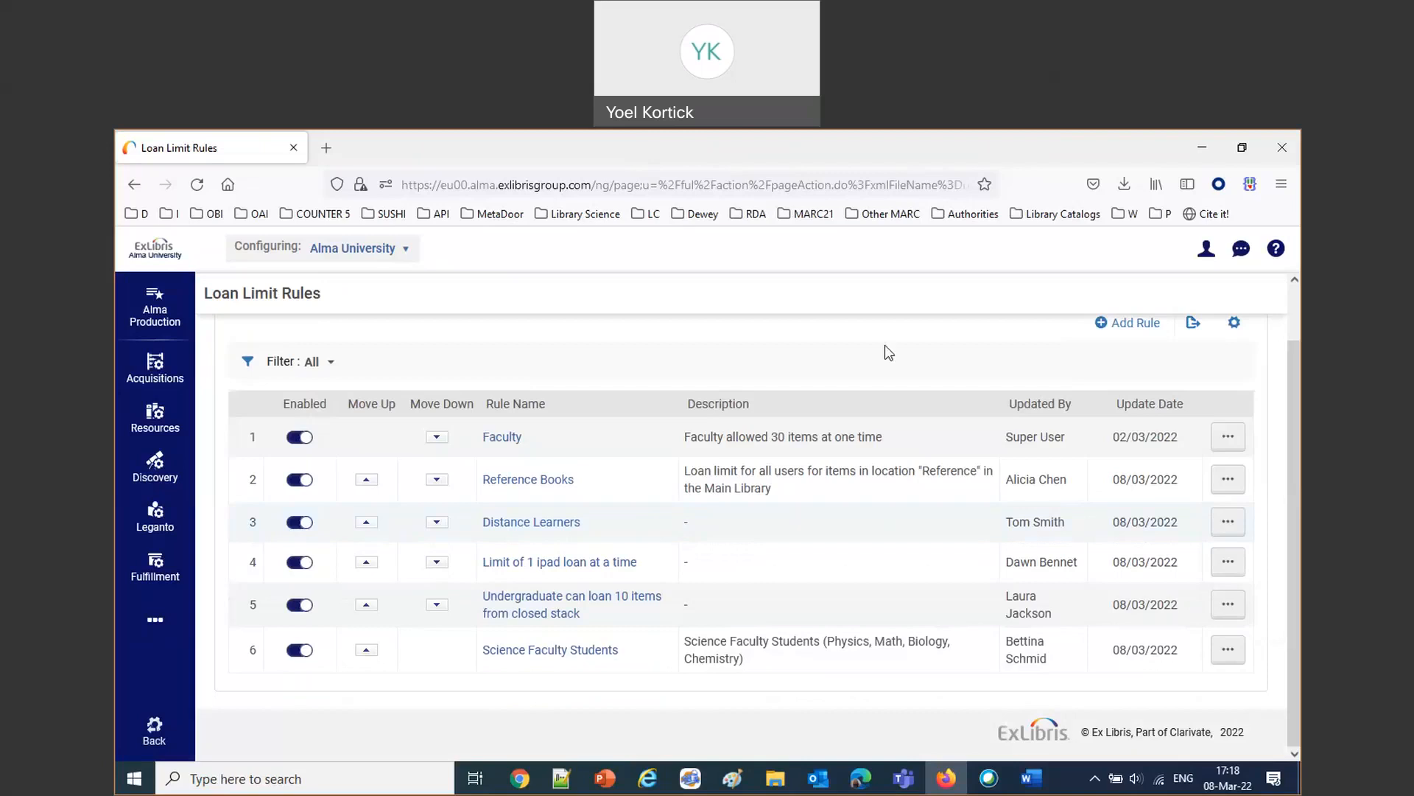
click(1103, 325)
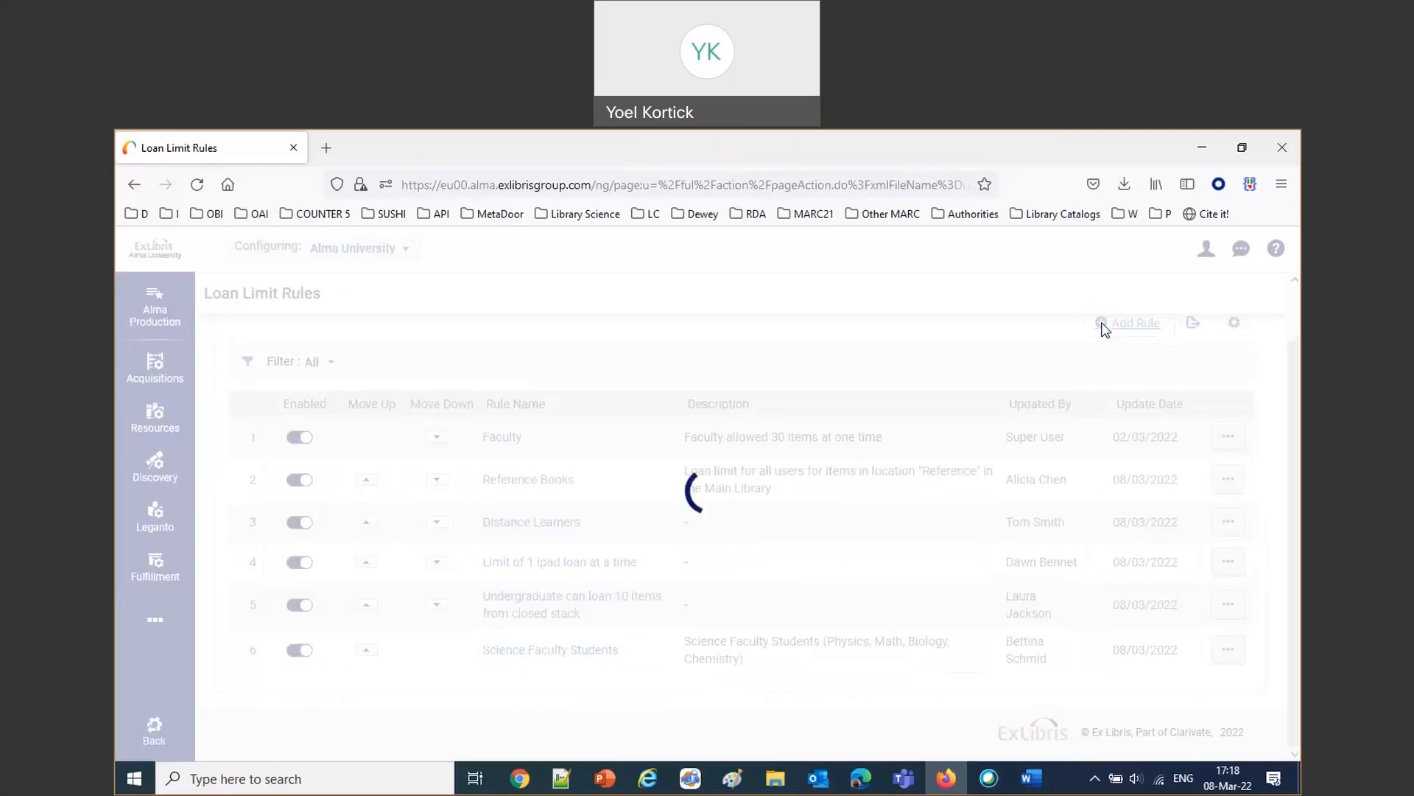
click(460, 395)
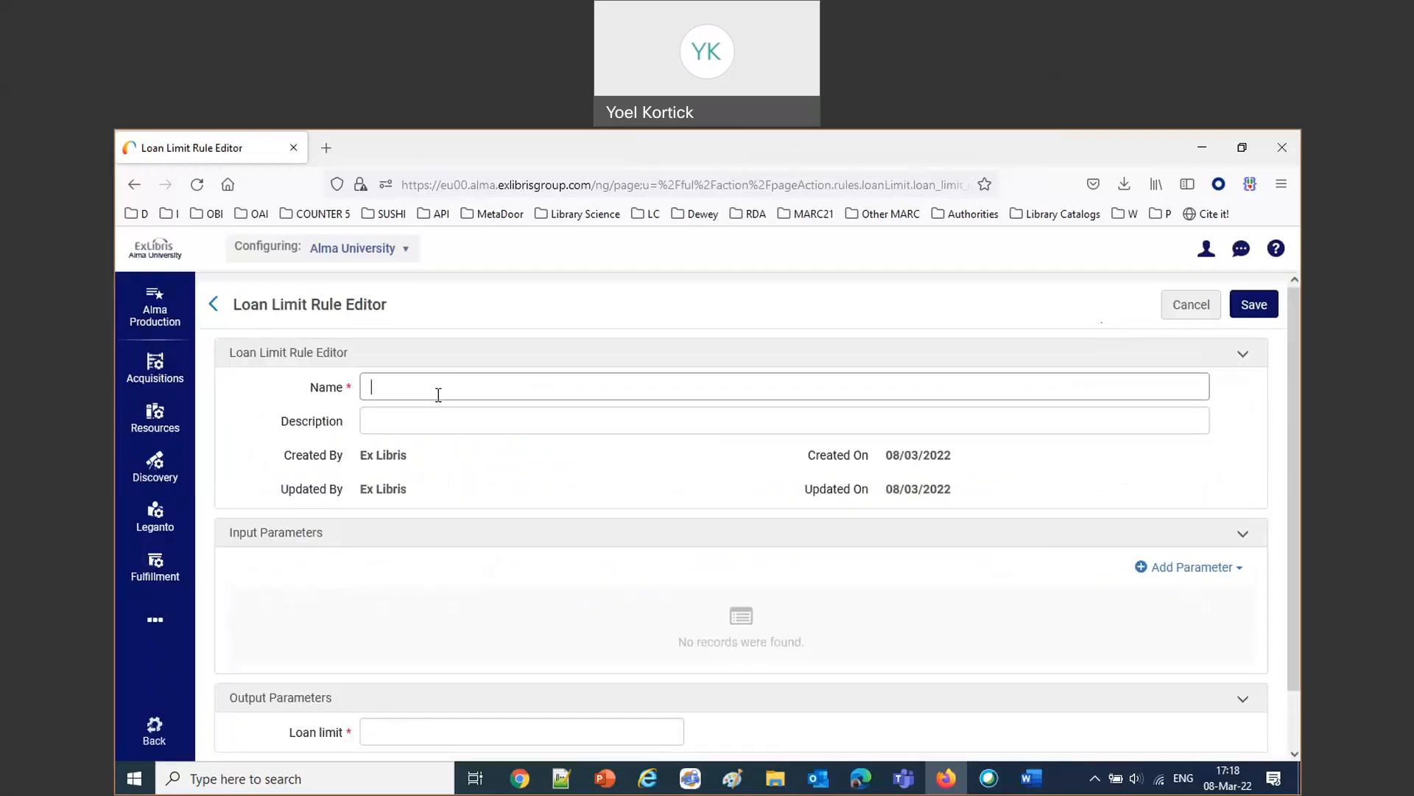
text(User group malumni)
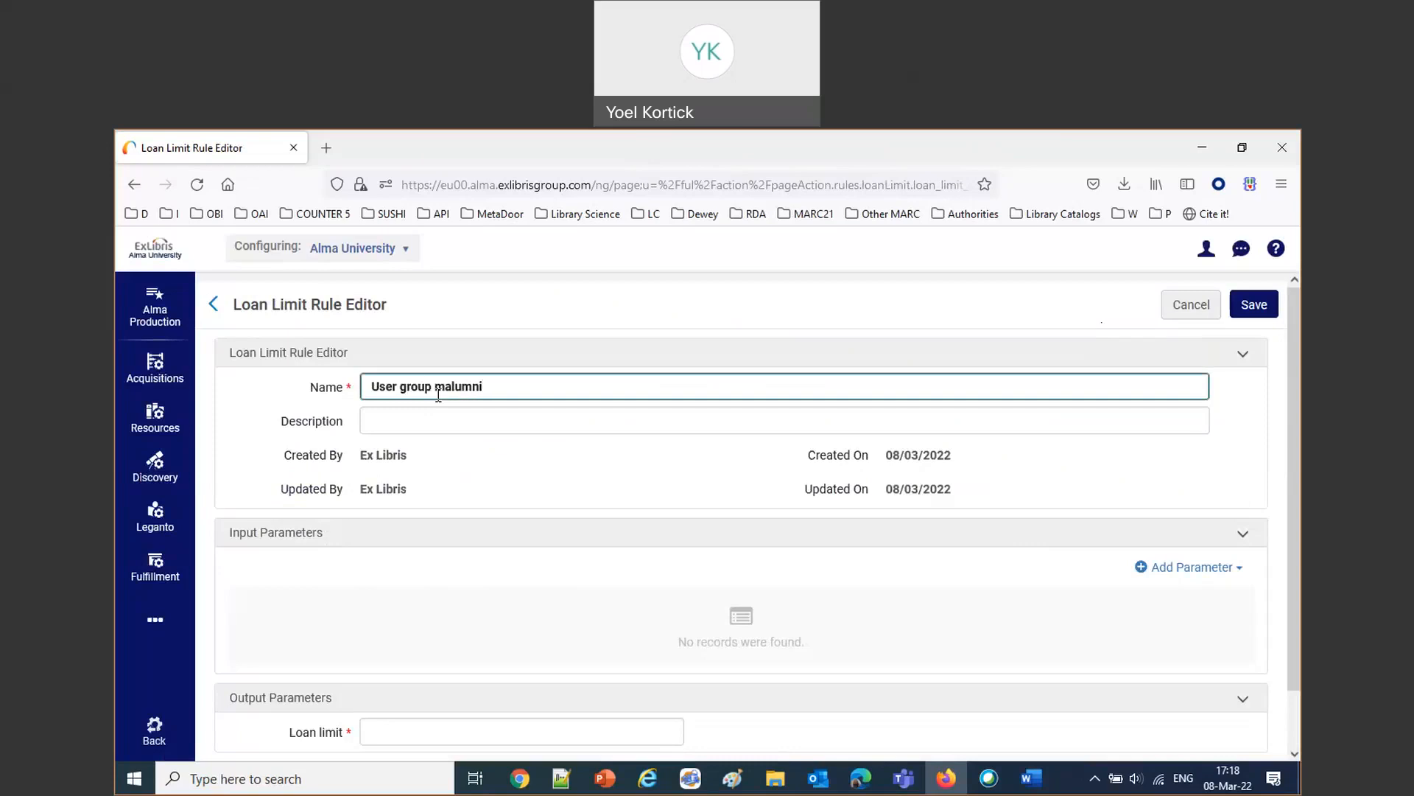
click(436, 388)
key(Delete)
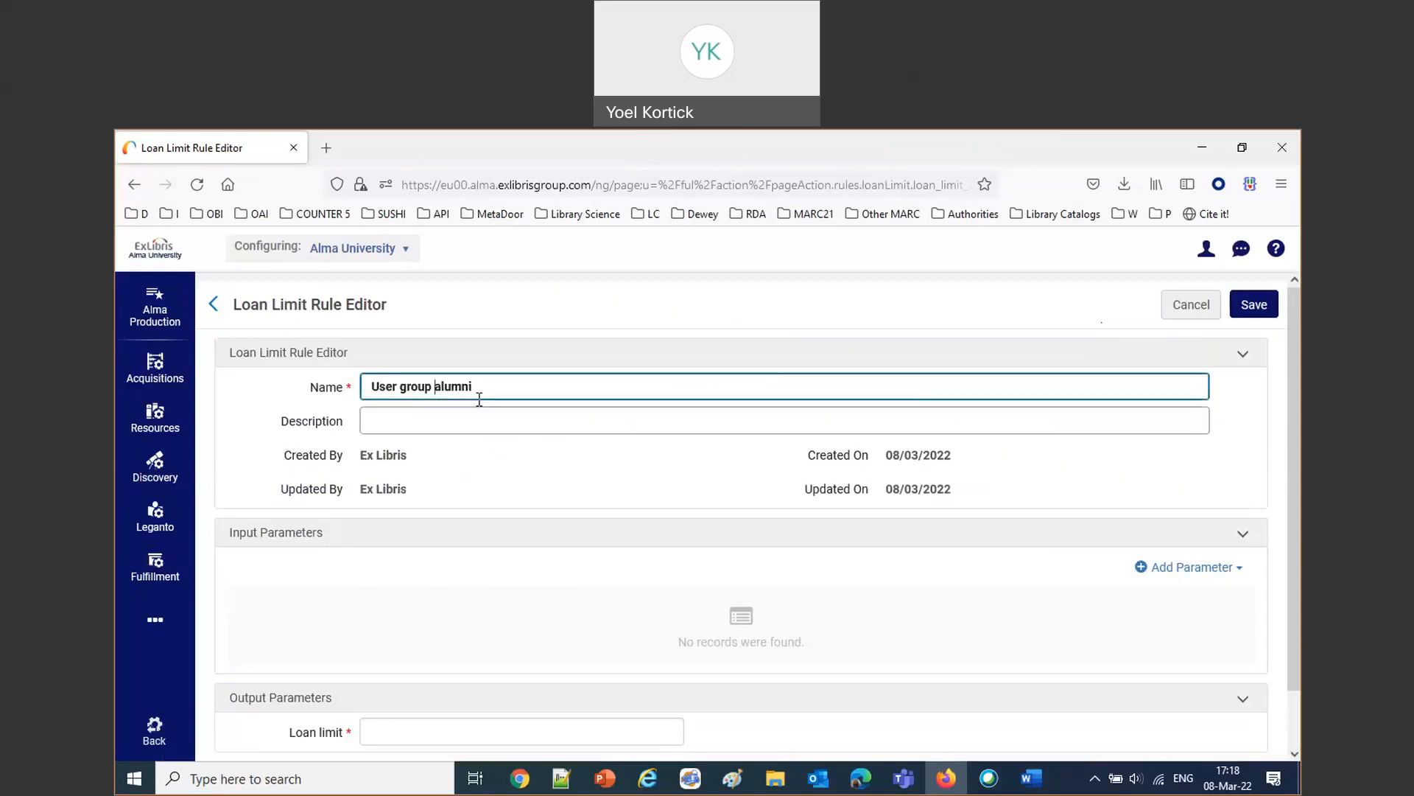
text(can loan)
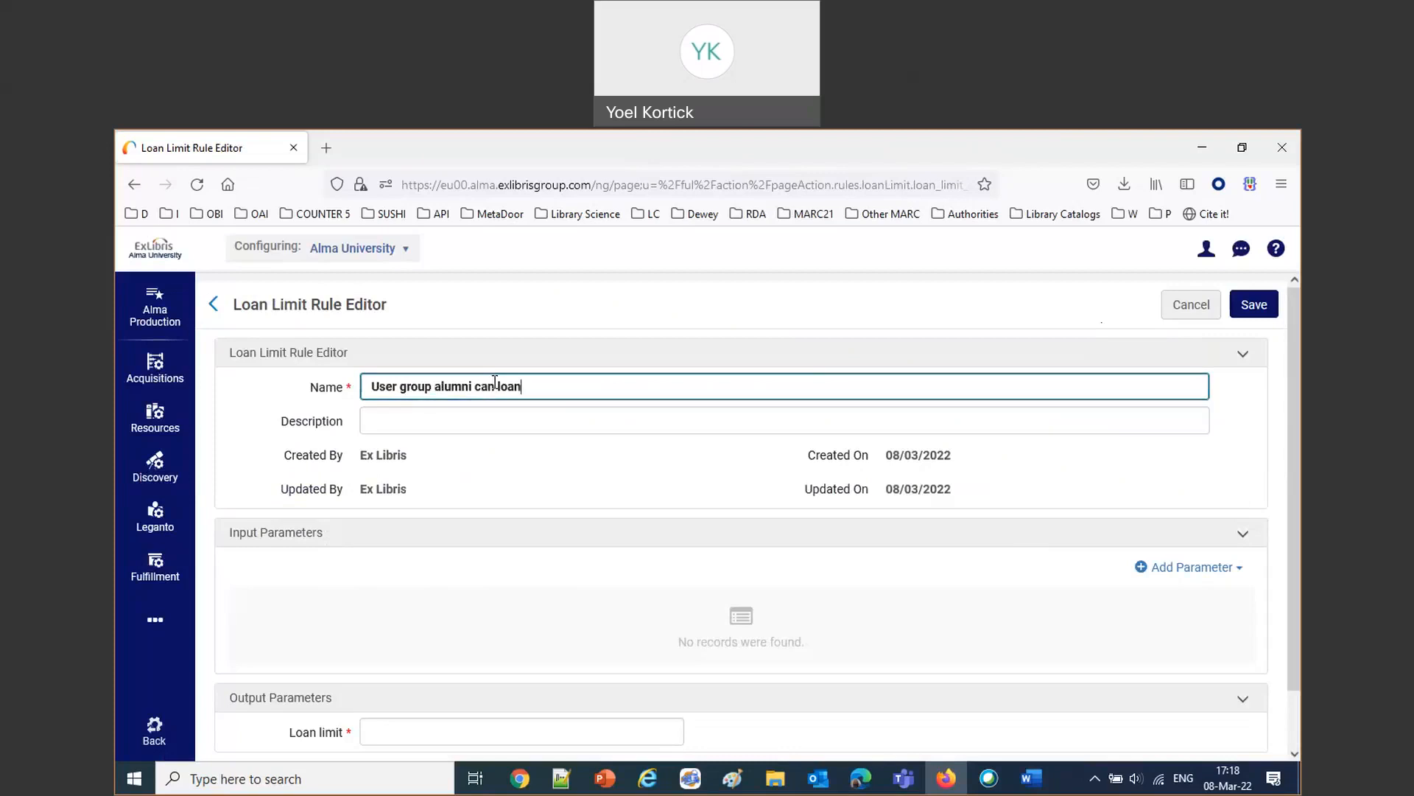
text( maximum 1 item)
key(ctrl+a)
key(ctrl+c)
click(424, 420)
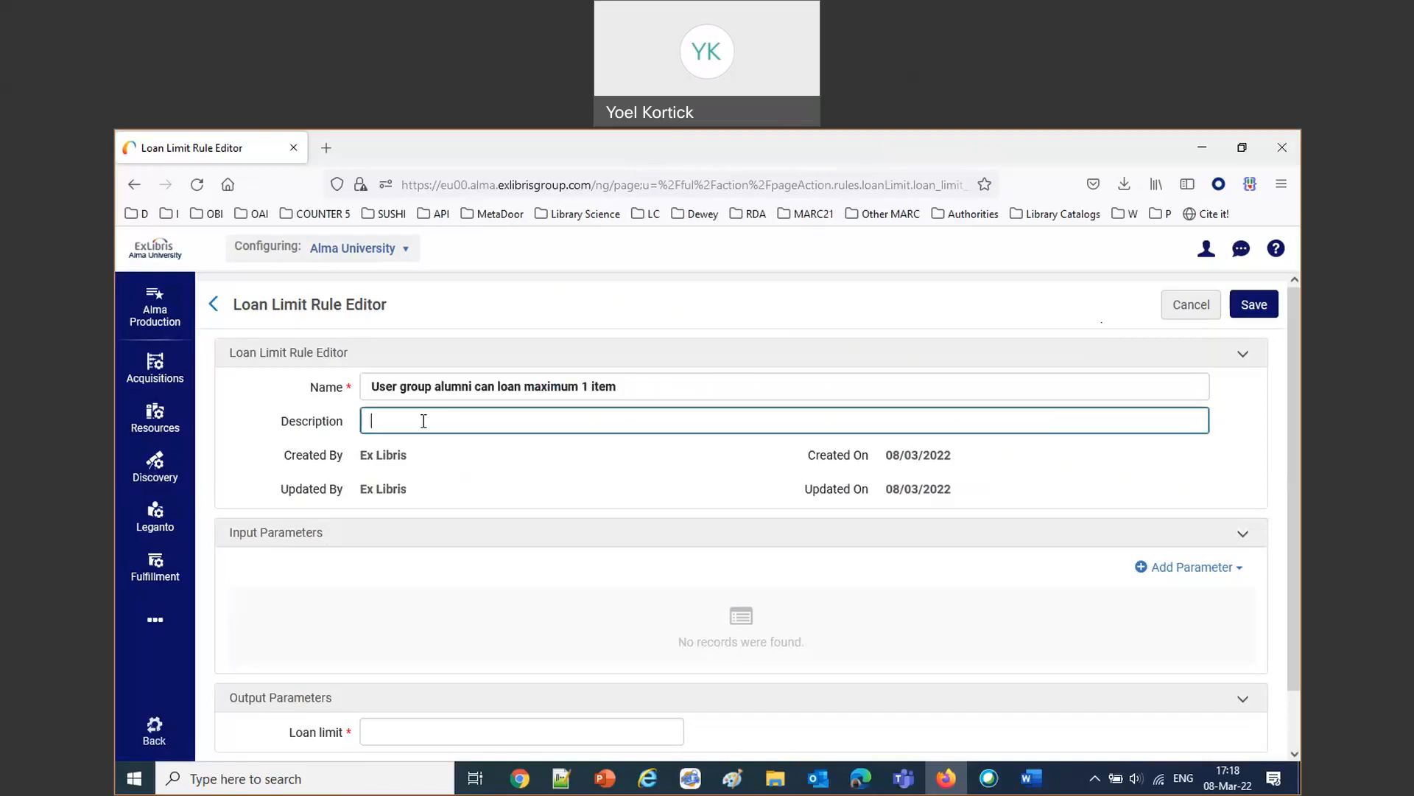
key(ctrl+v)
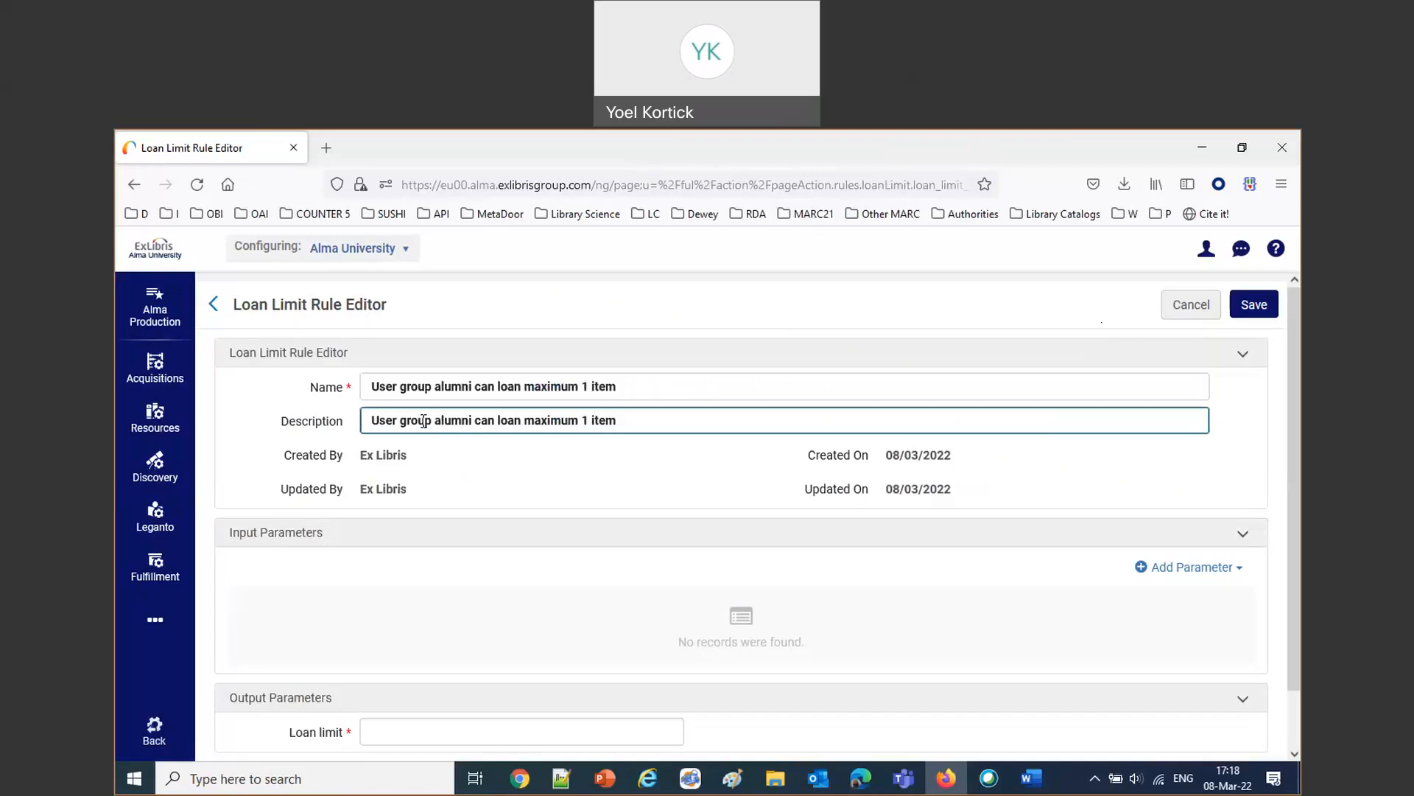
Add the input parameter User Group = Alumni to the loan limit rule.
click(1191, 572)
click(1232, 360)
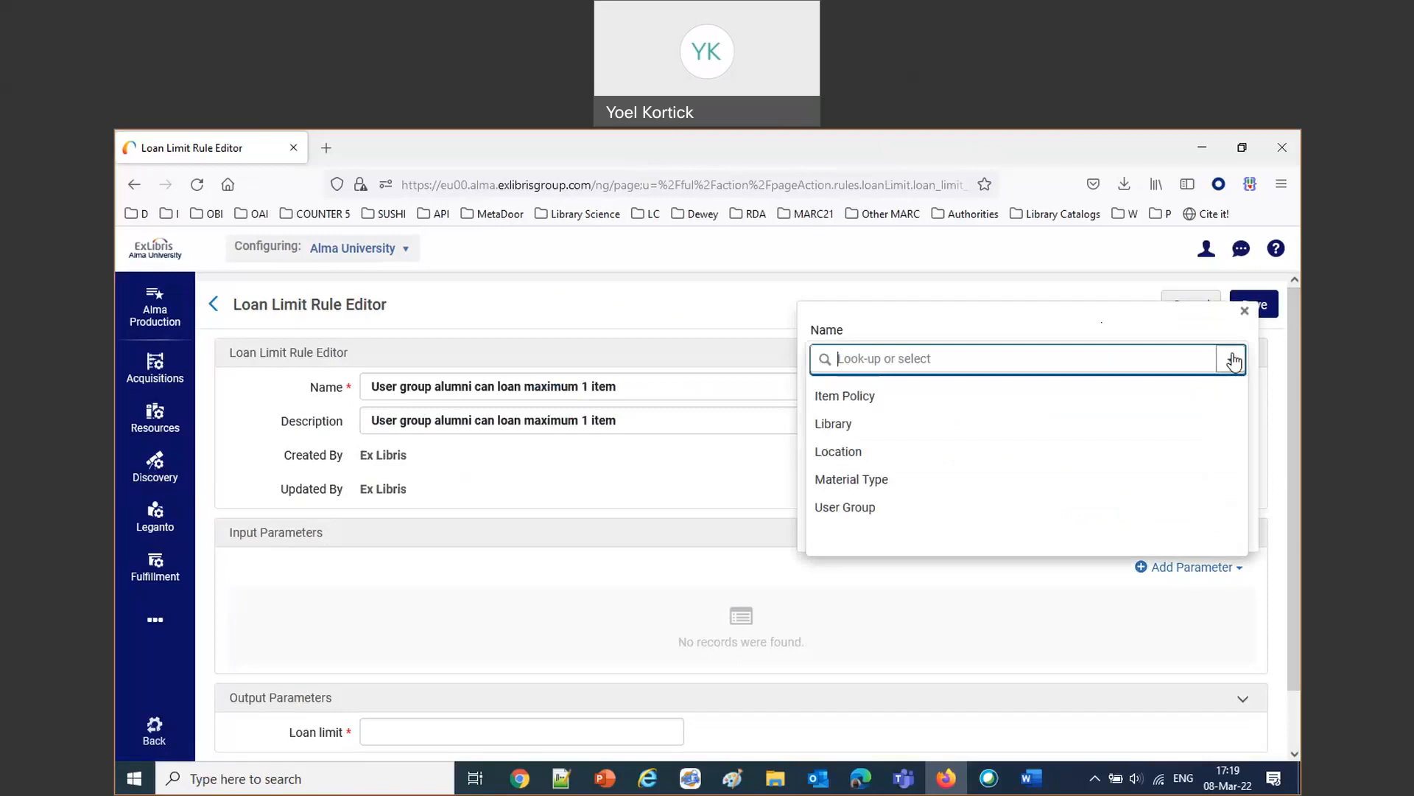
click(828, 510)
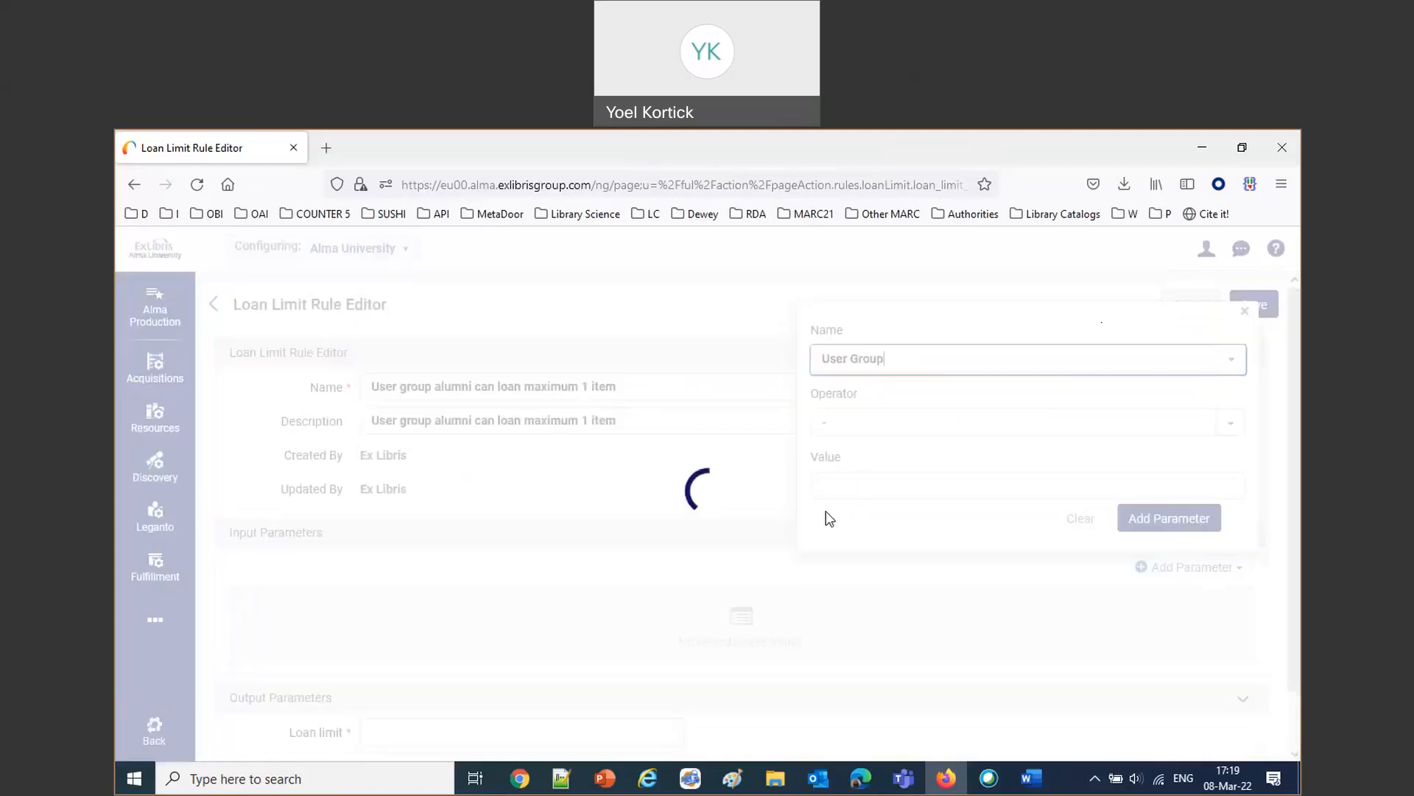
click(835, 418)
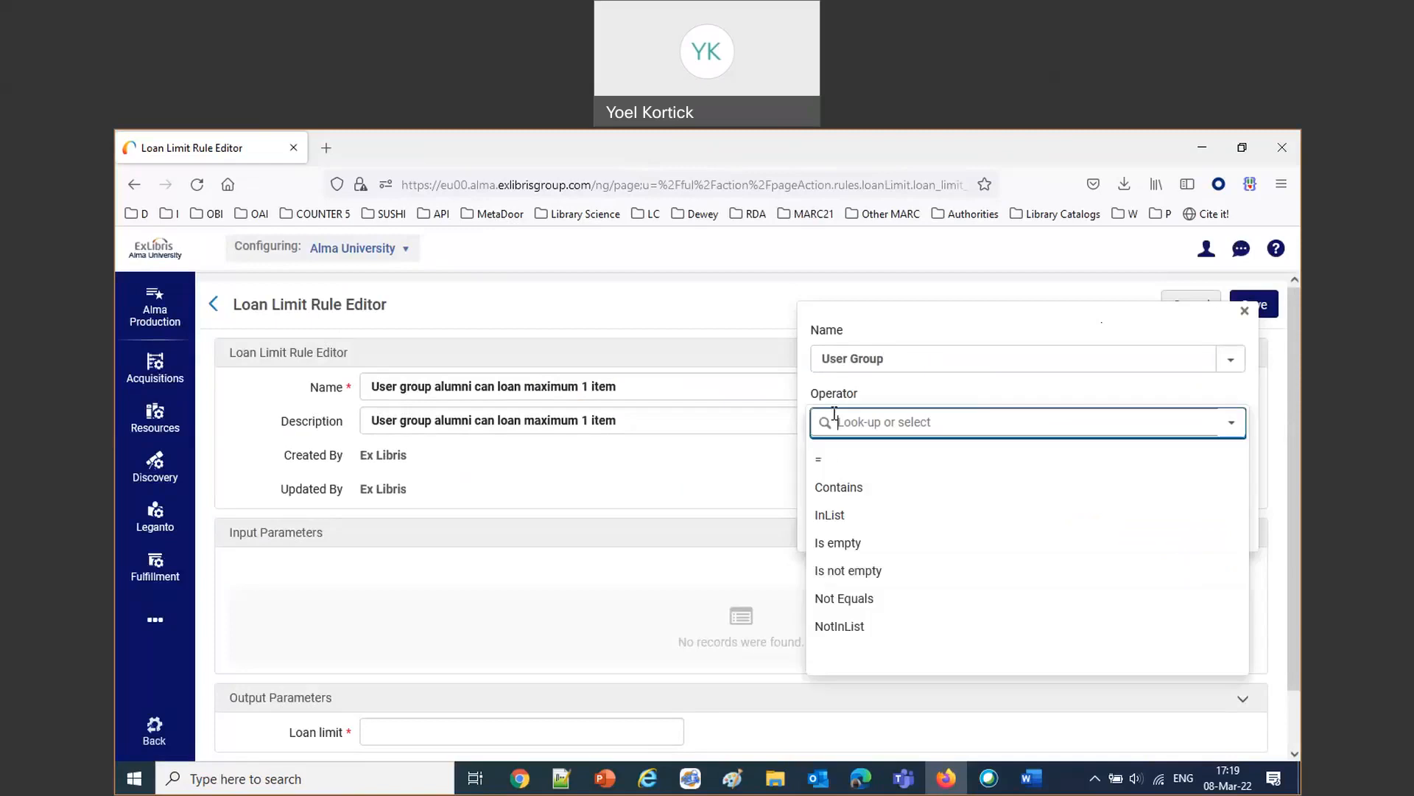
click(831, 464)
click(907, 486)
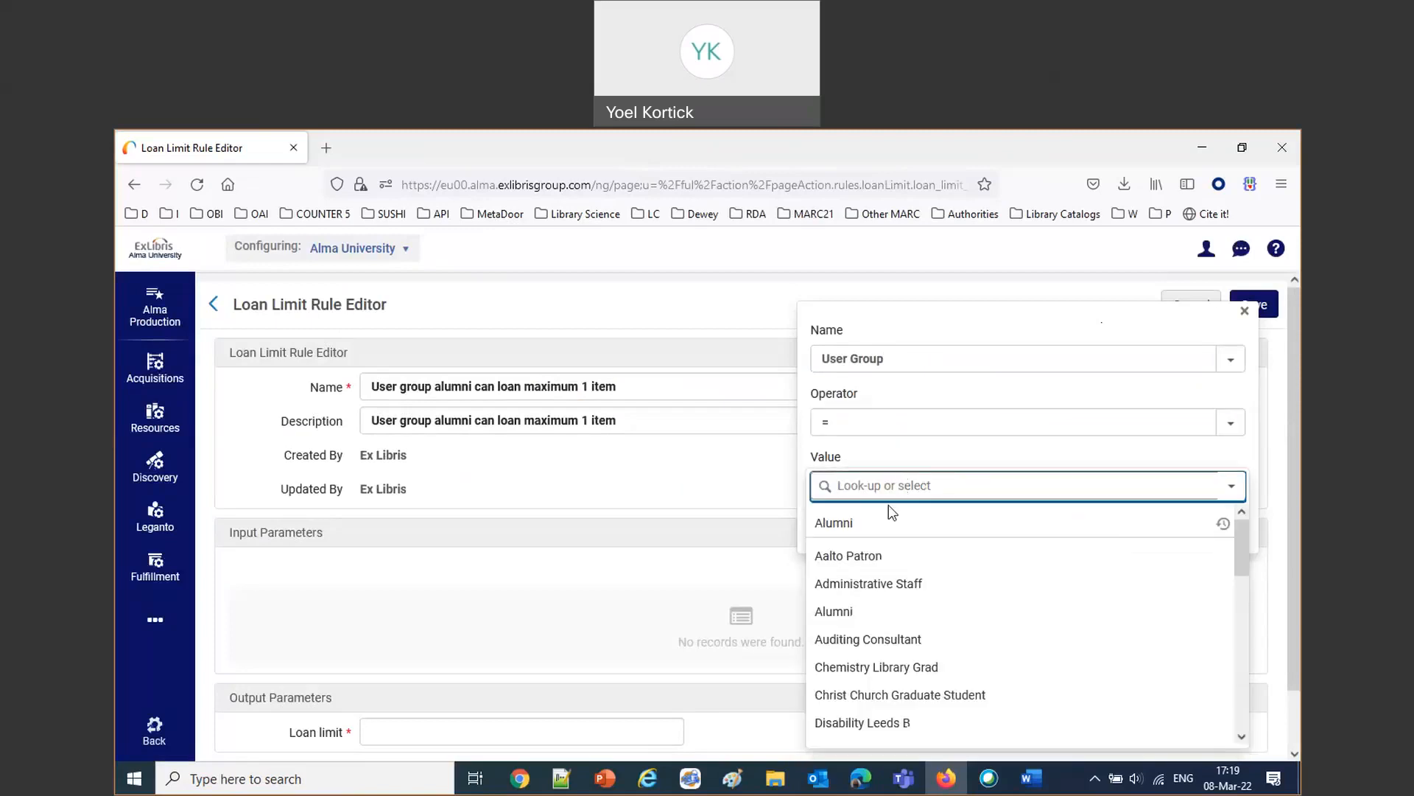
click(871, 522)
click(1177, 523)
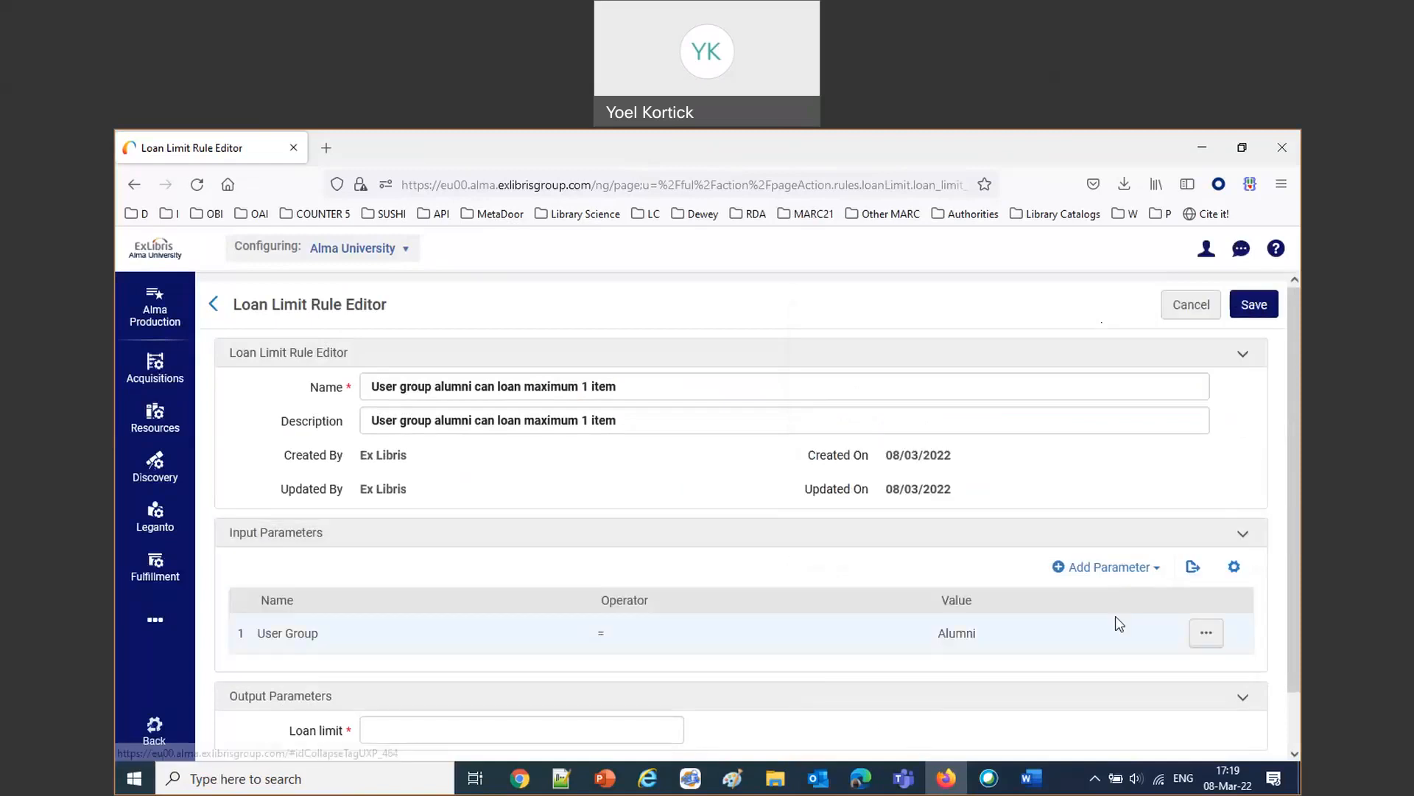
Set the rule's loan limit output to 1 and save the rule.
scroll(1116, 623, down, 1)
click(401, 674)
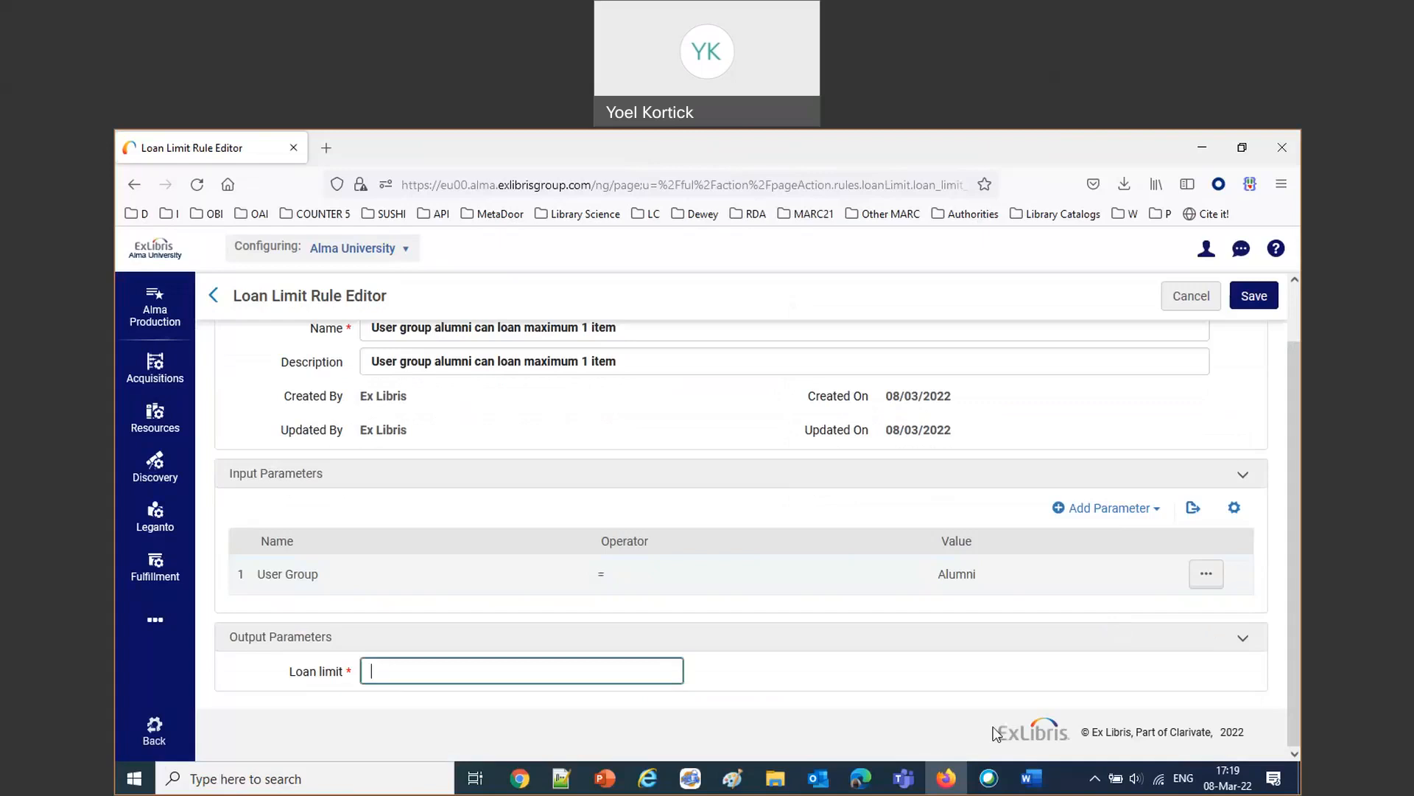
text(1)
click(885, 694)
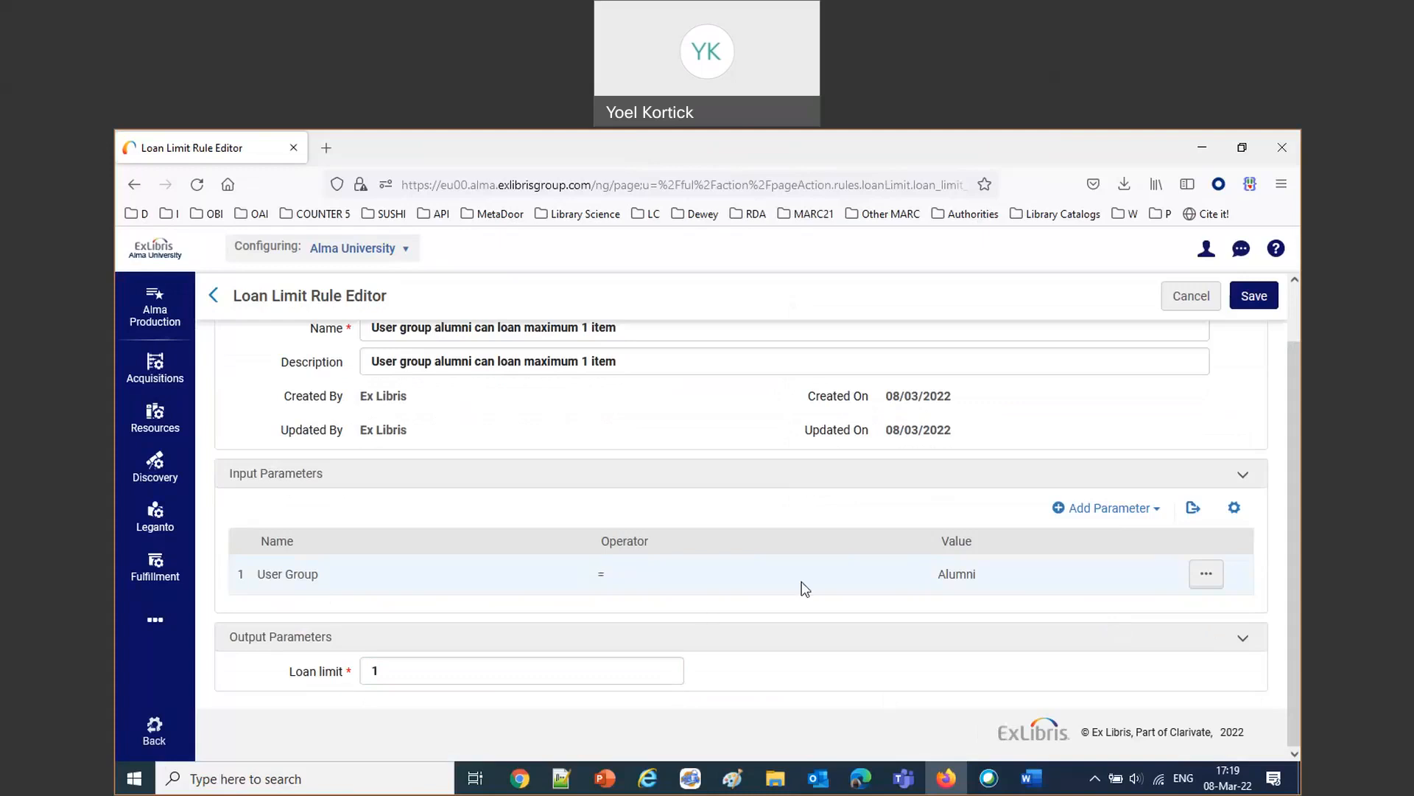
click(1257, 295)
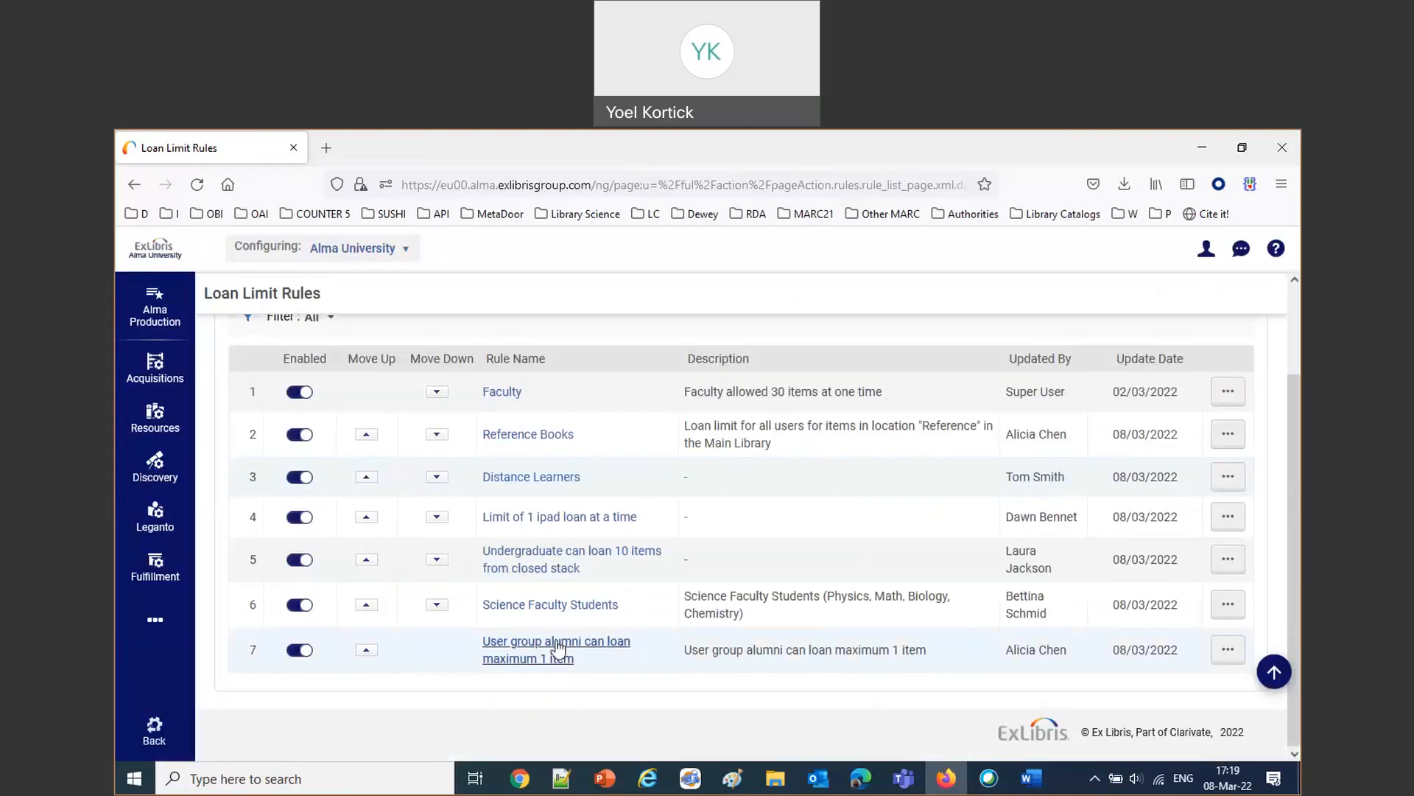
Move the alumni loan limit rule up to first place in the institution rules list and leave the list.
click(366, 650)
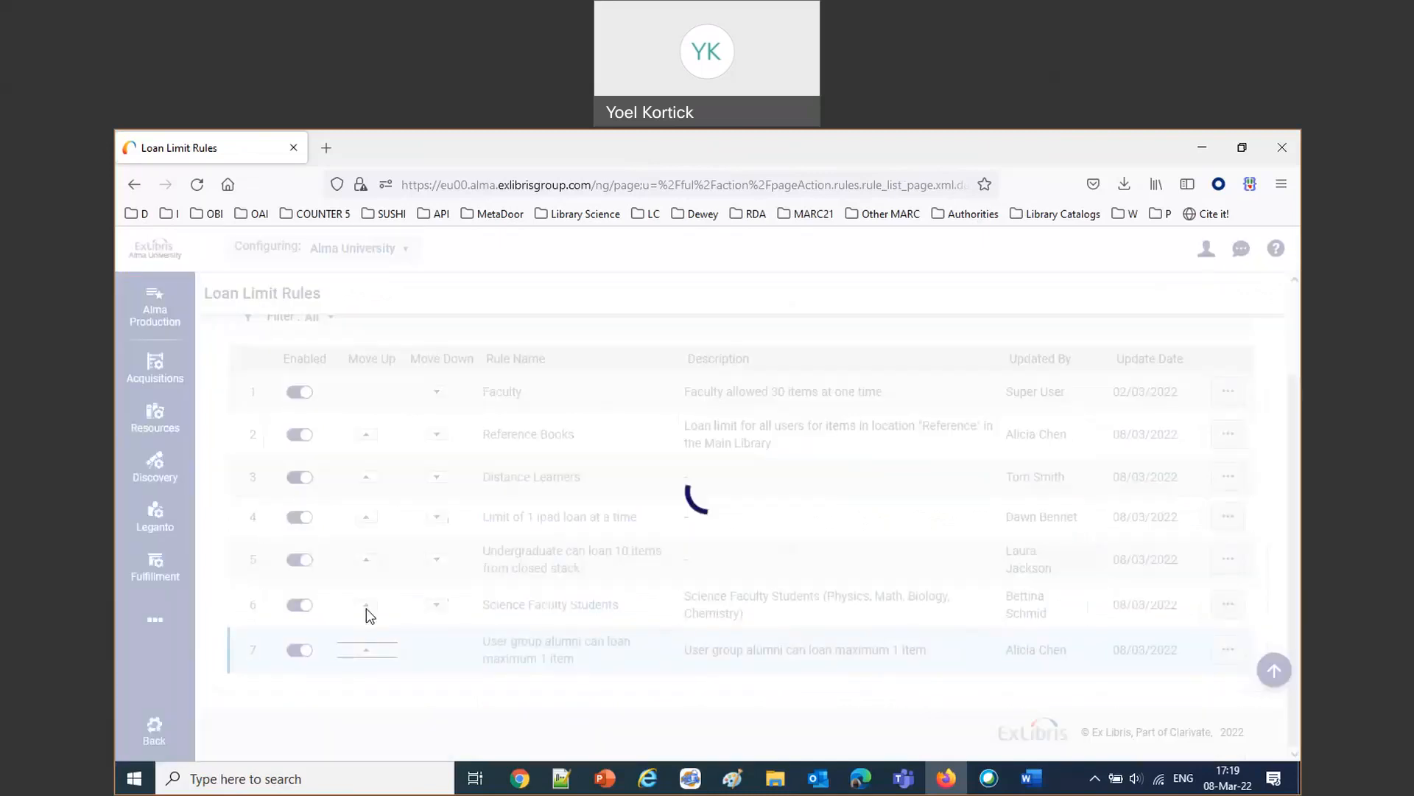
click(366, 713)
click(367, 669)
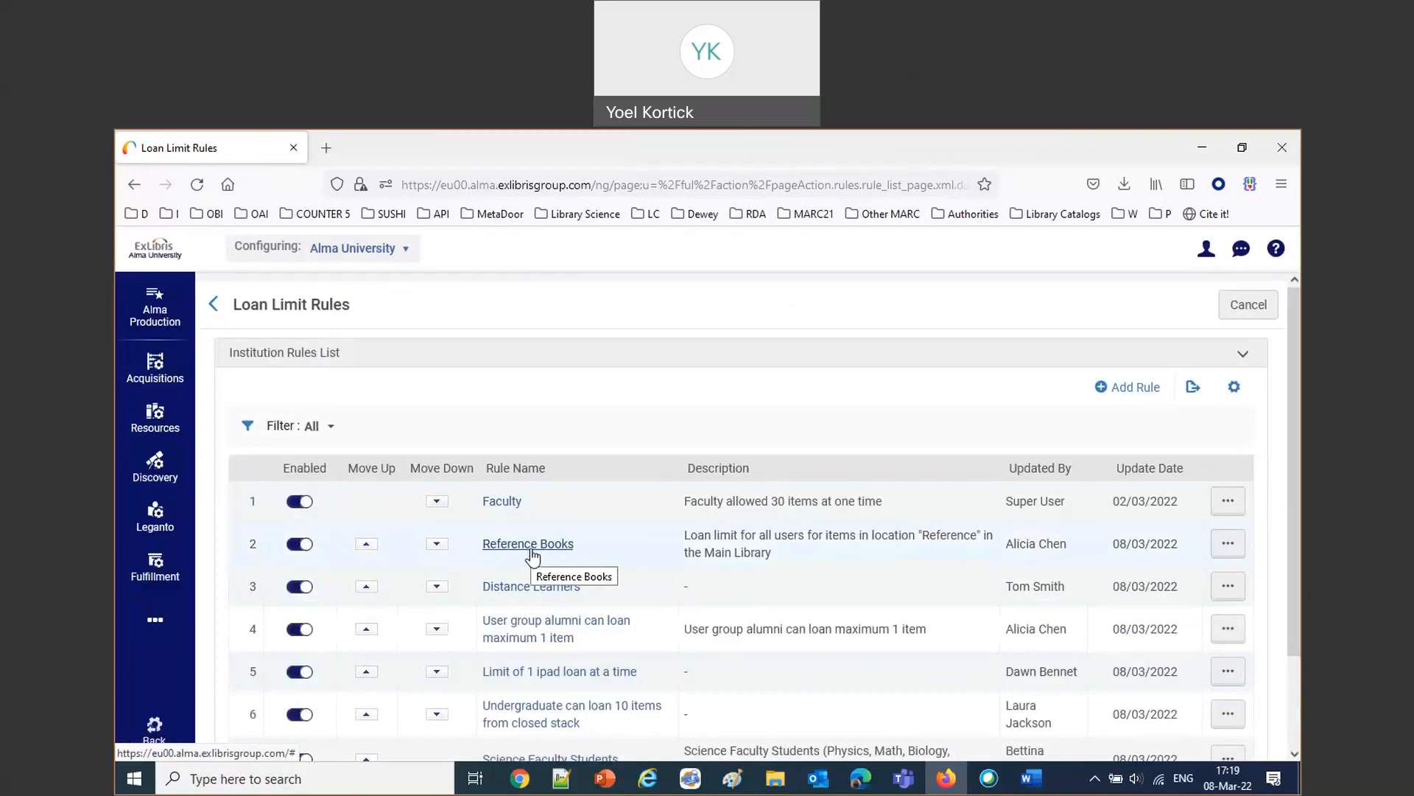
click(369, 635)
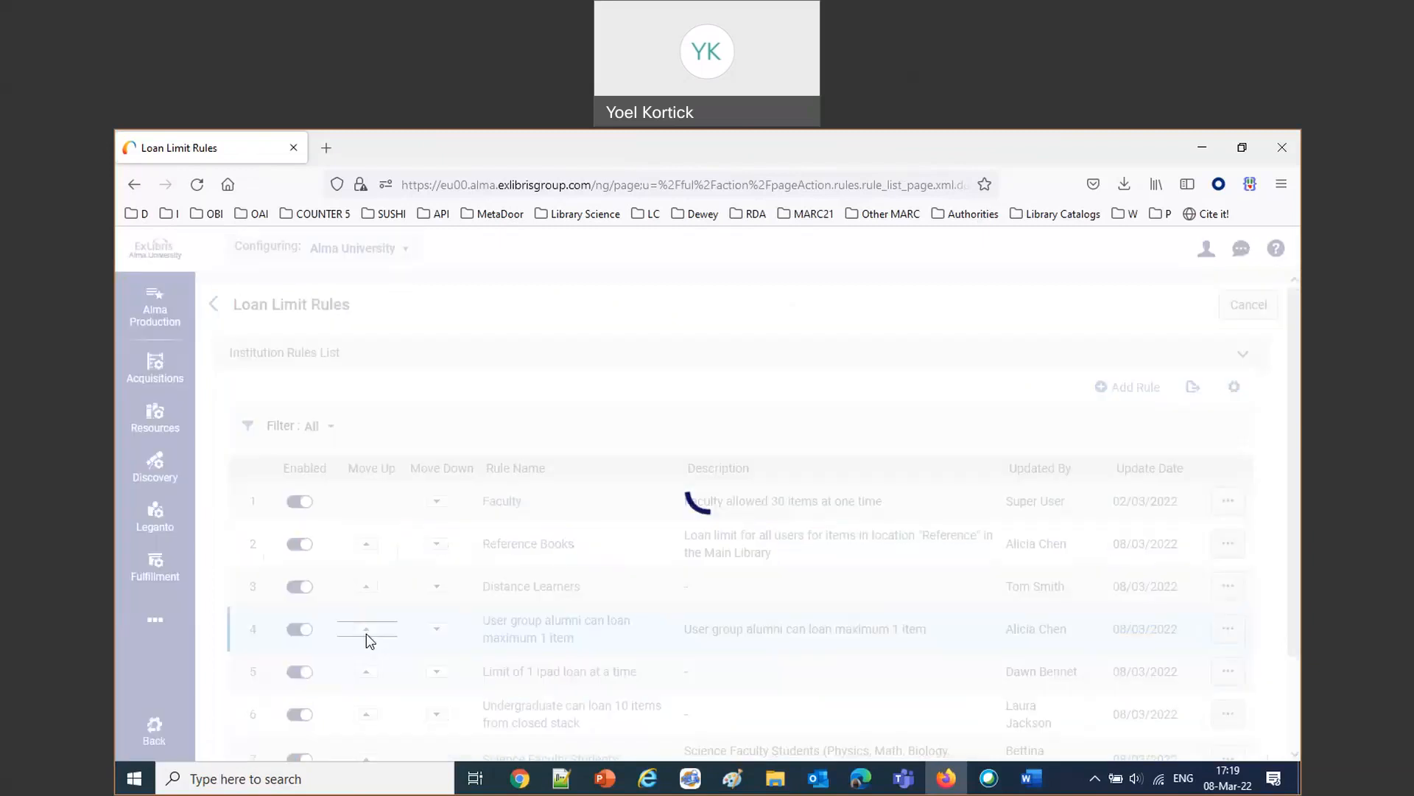
click(368, 589)
click(366, 548)
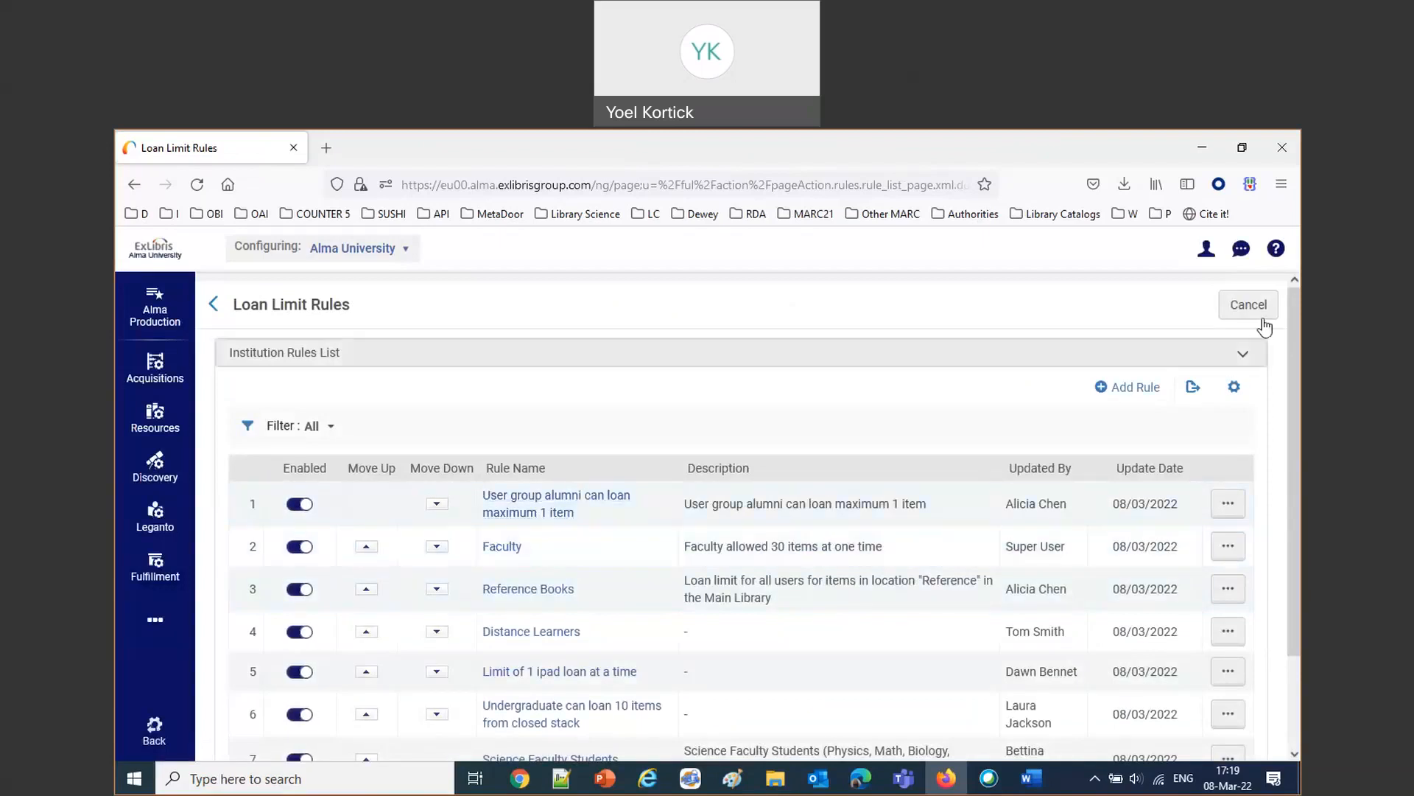
click(214, 305)
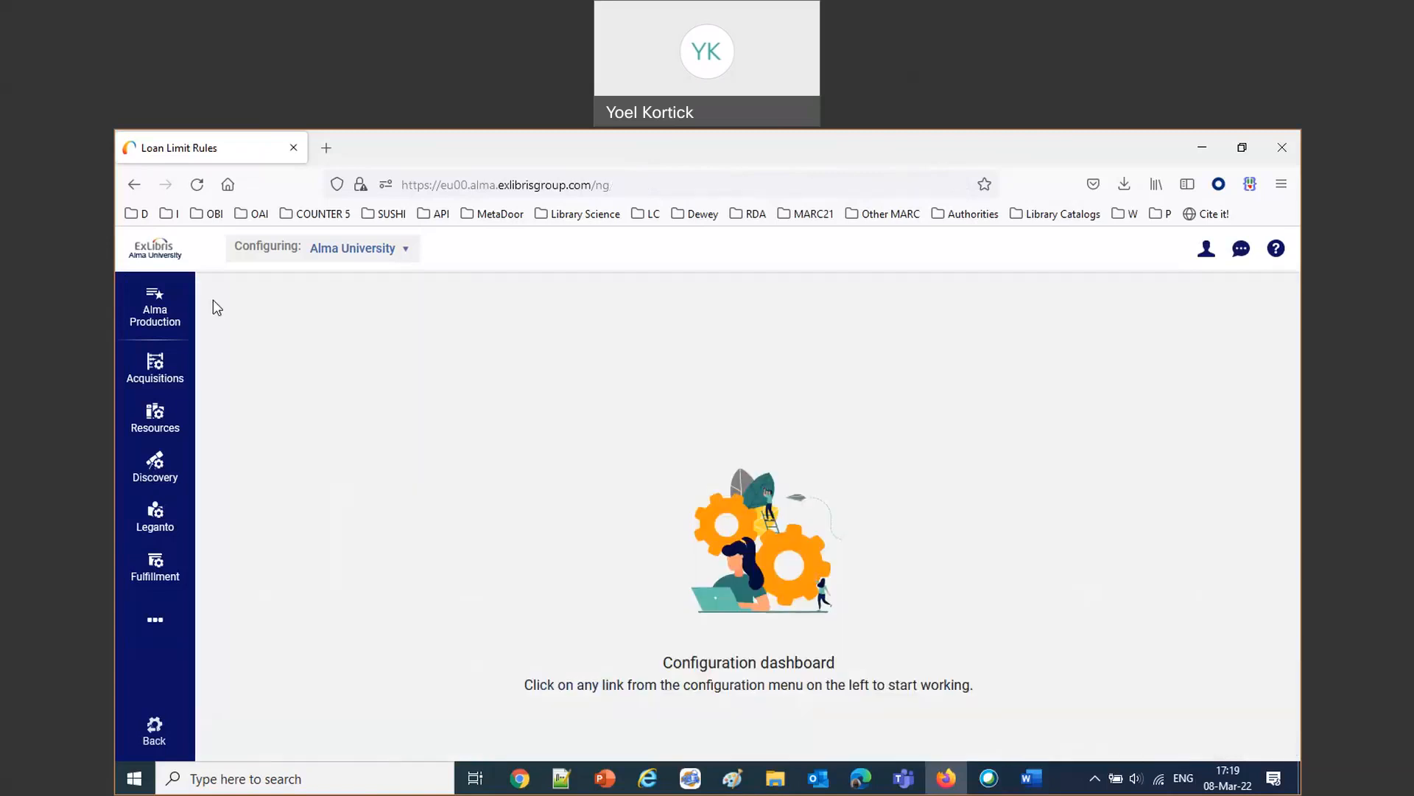
click(148, 574)
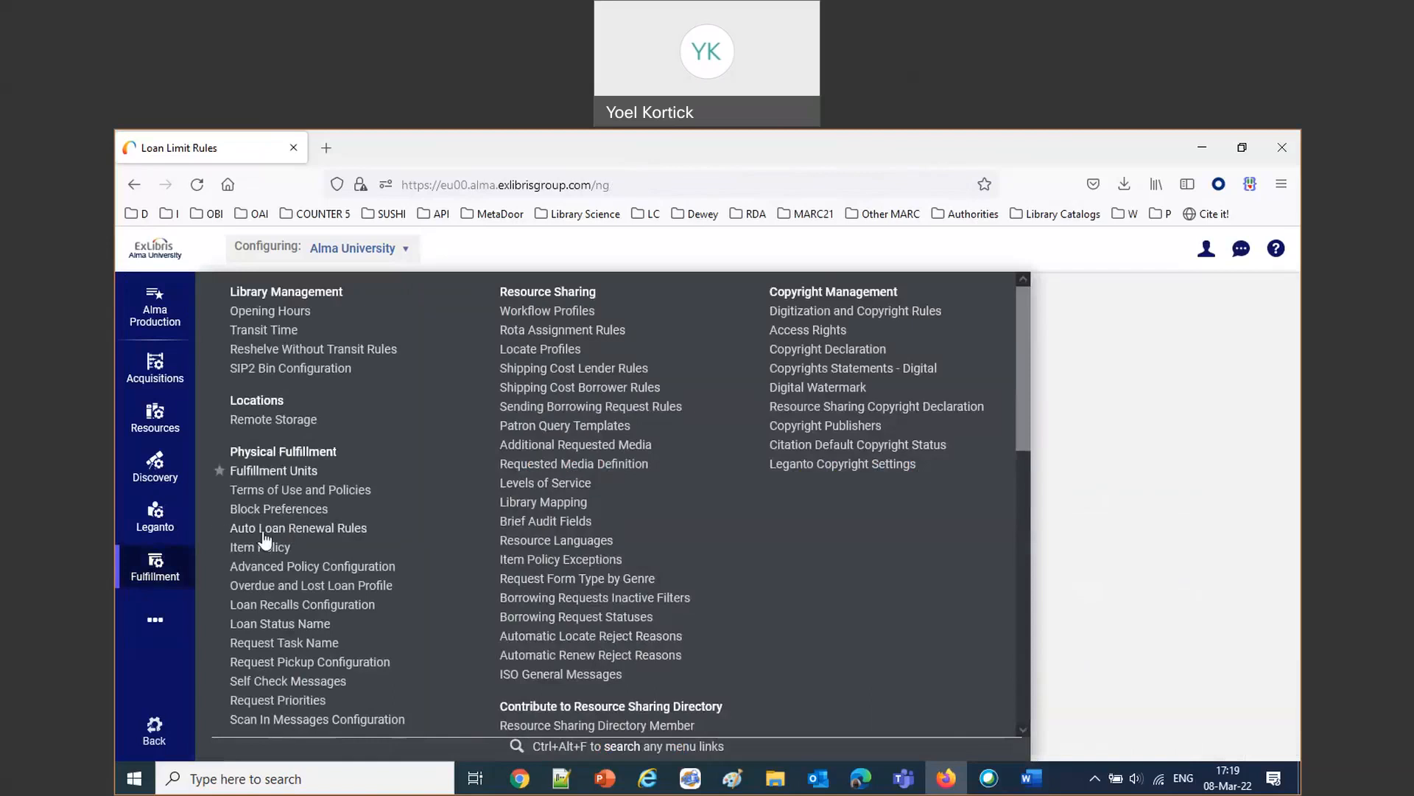
scroll(265, 542, down, 5)
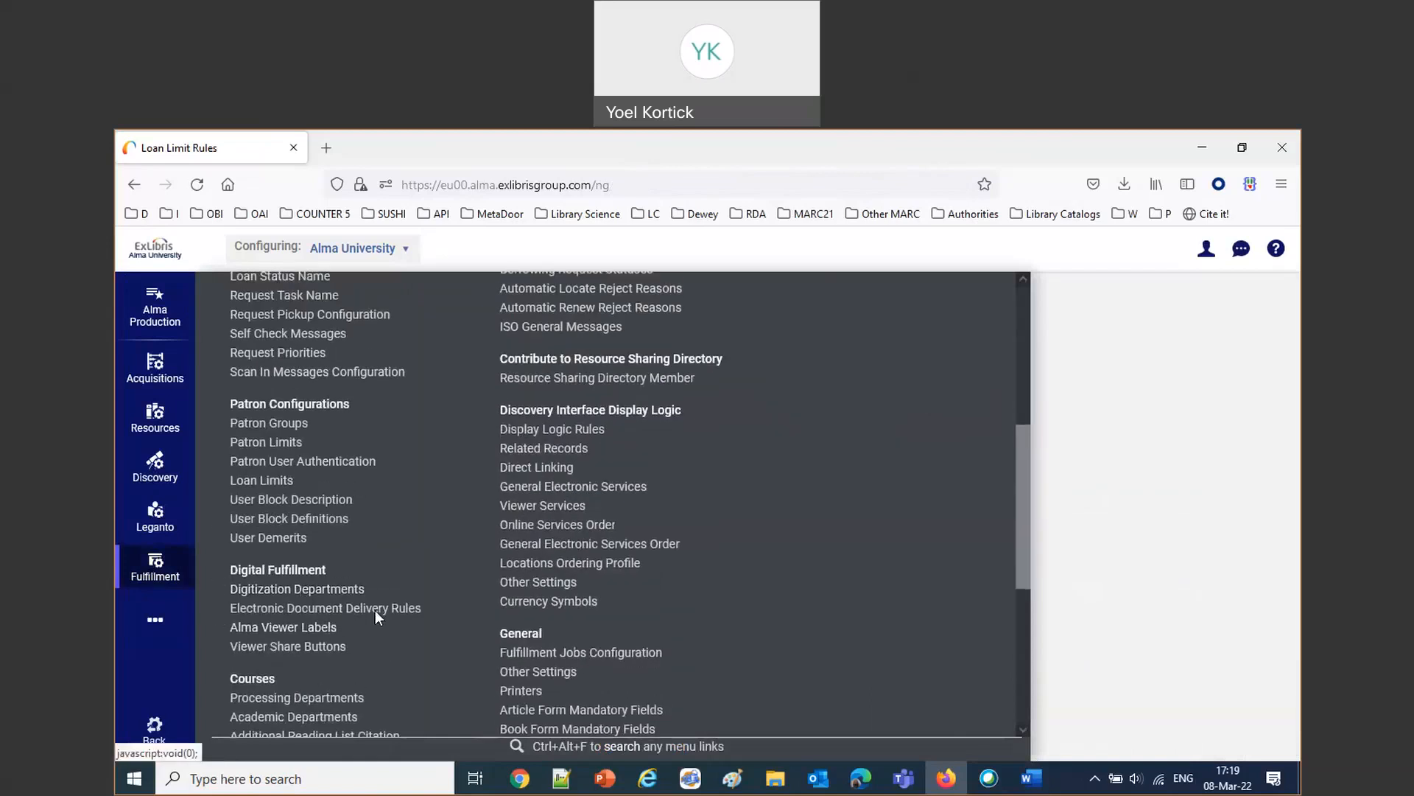
scroll(374, 610, up, 5)
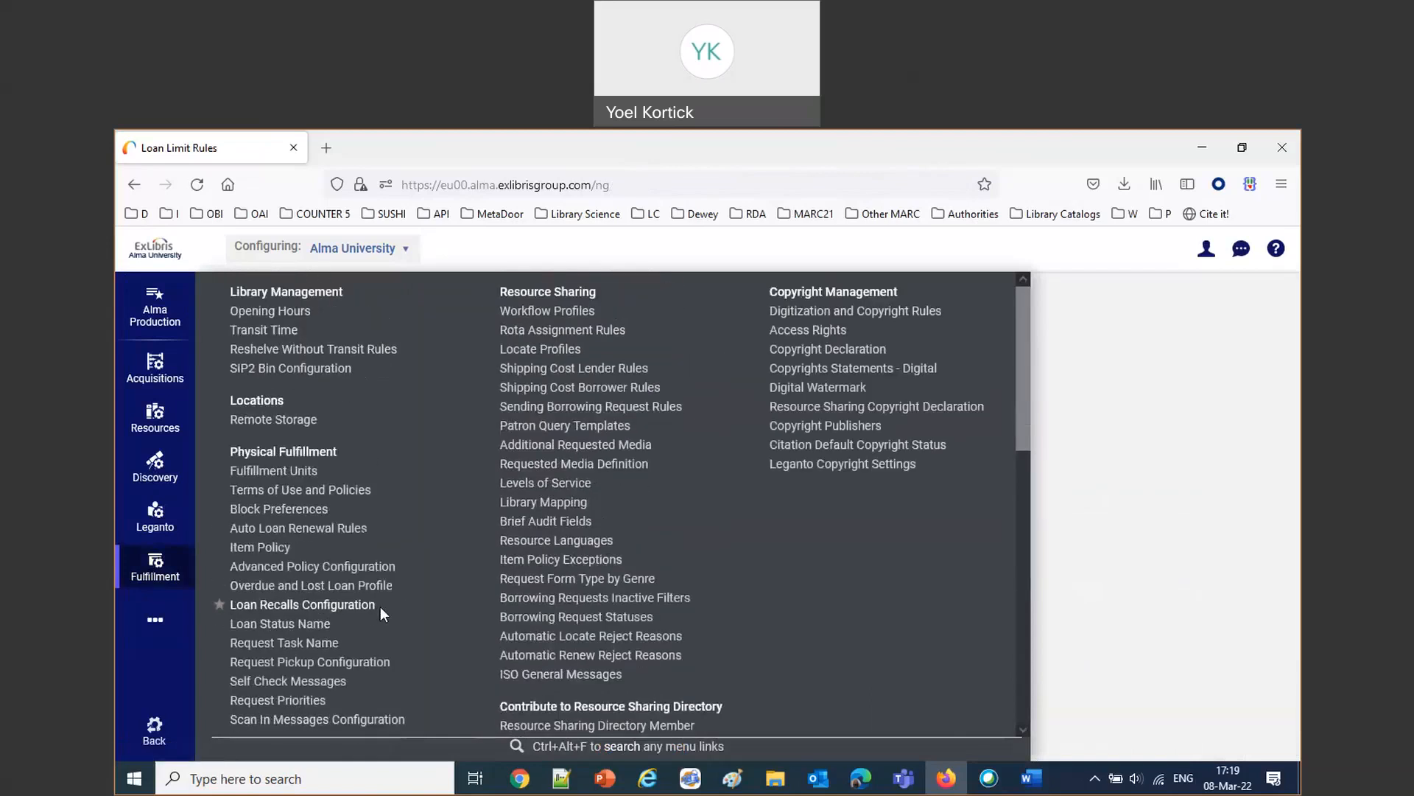
click(156, 731)
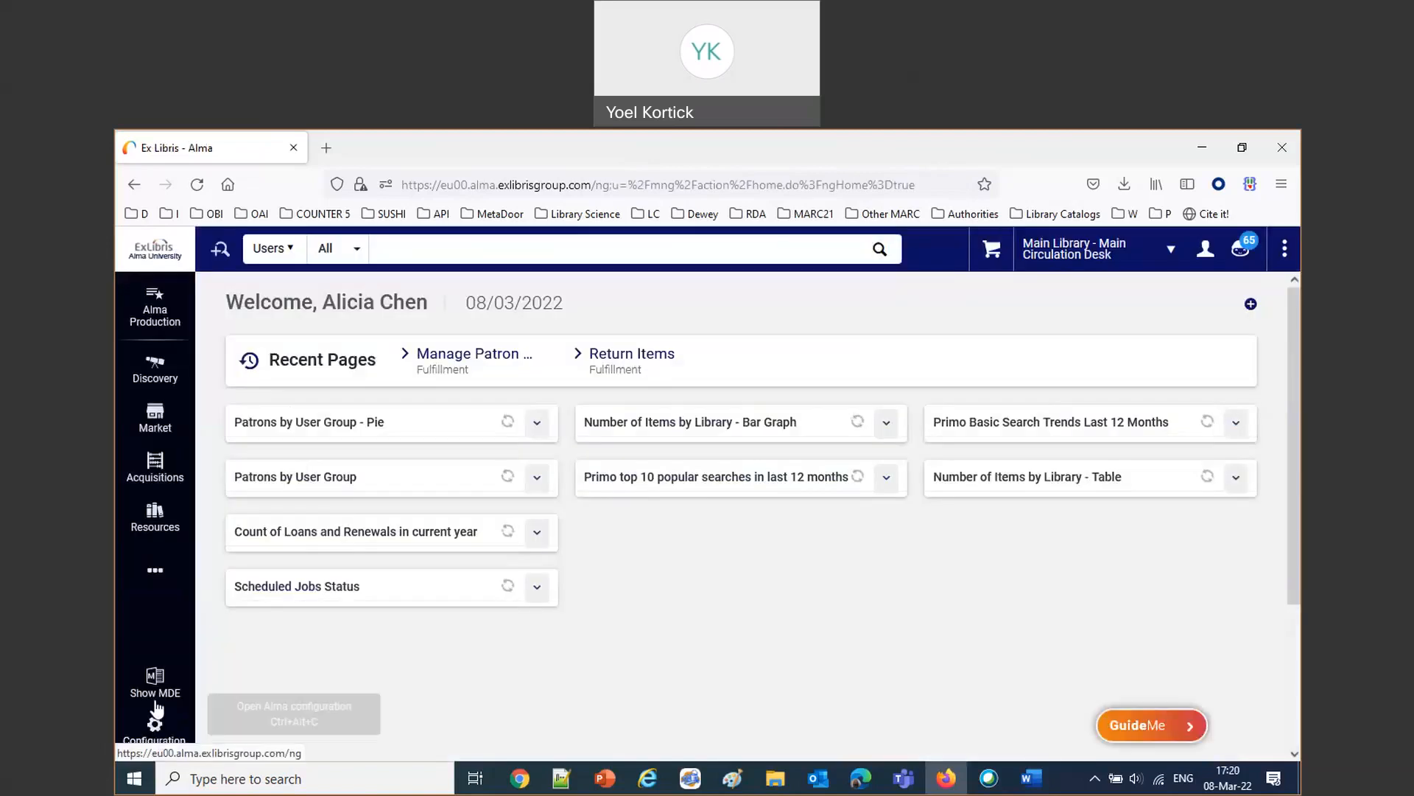
Look through the fulfillment configuration options to locate the patron configurations.
click(156, 716)
click(154, 567)
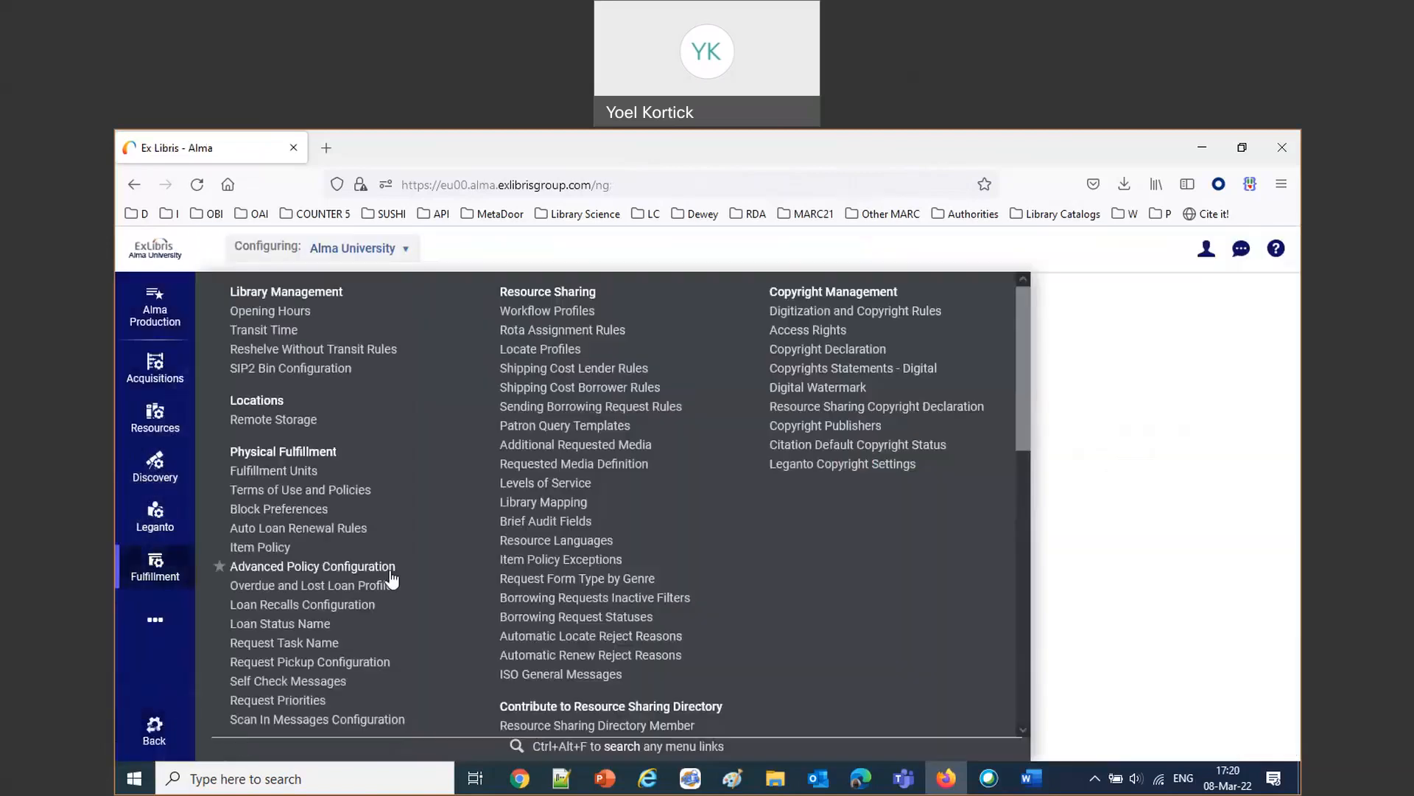
scroll(392, 580, down, 5)
scroll(392, 579, down, 3)
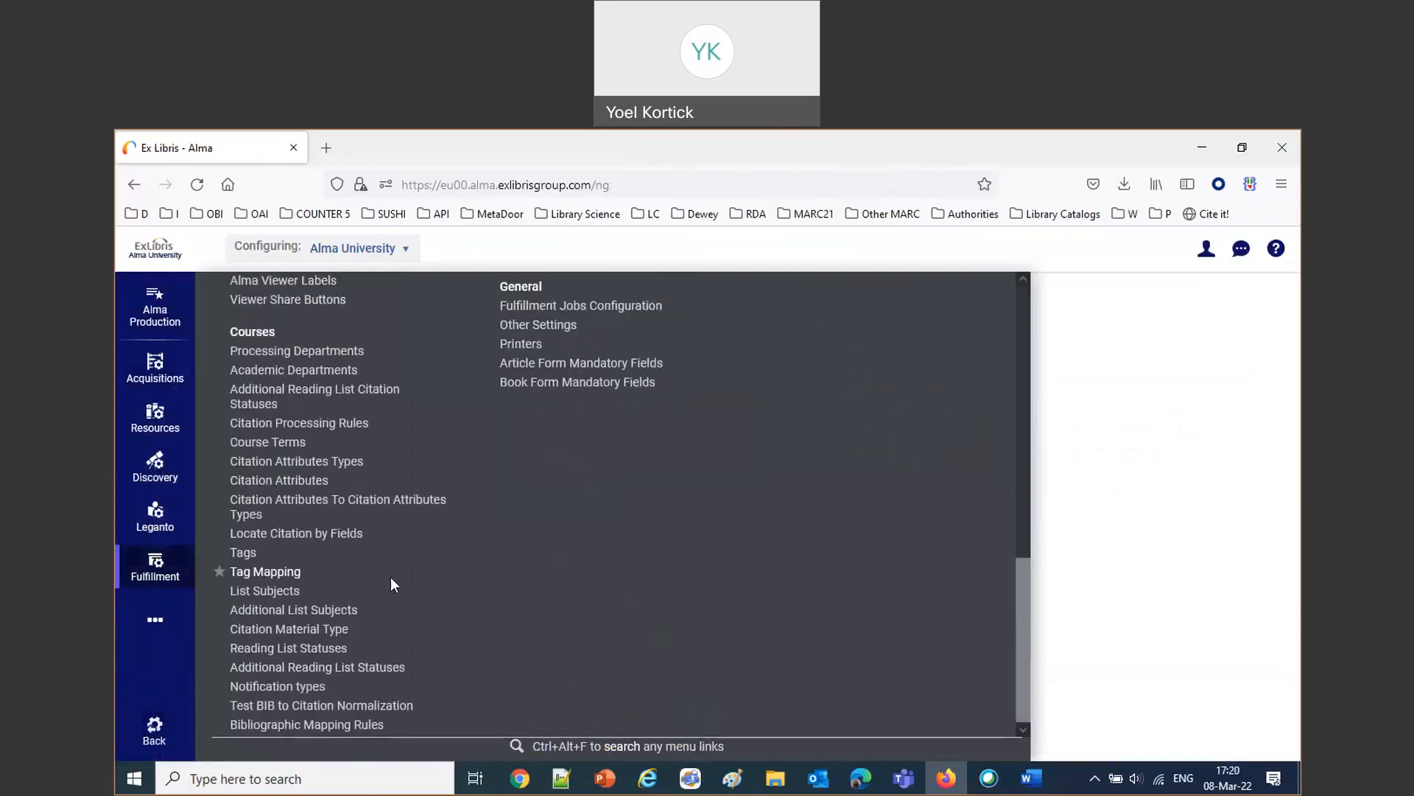
scroll(391, 579, up, 3)
scroll(390, 579, up, 2)
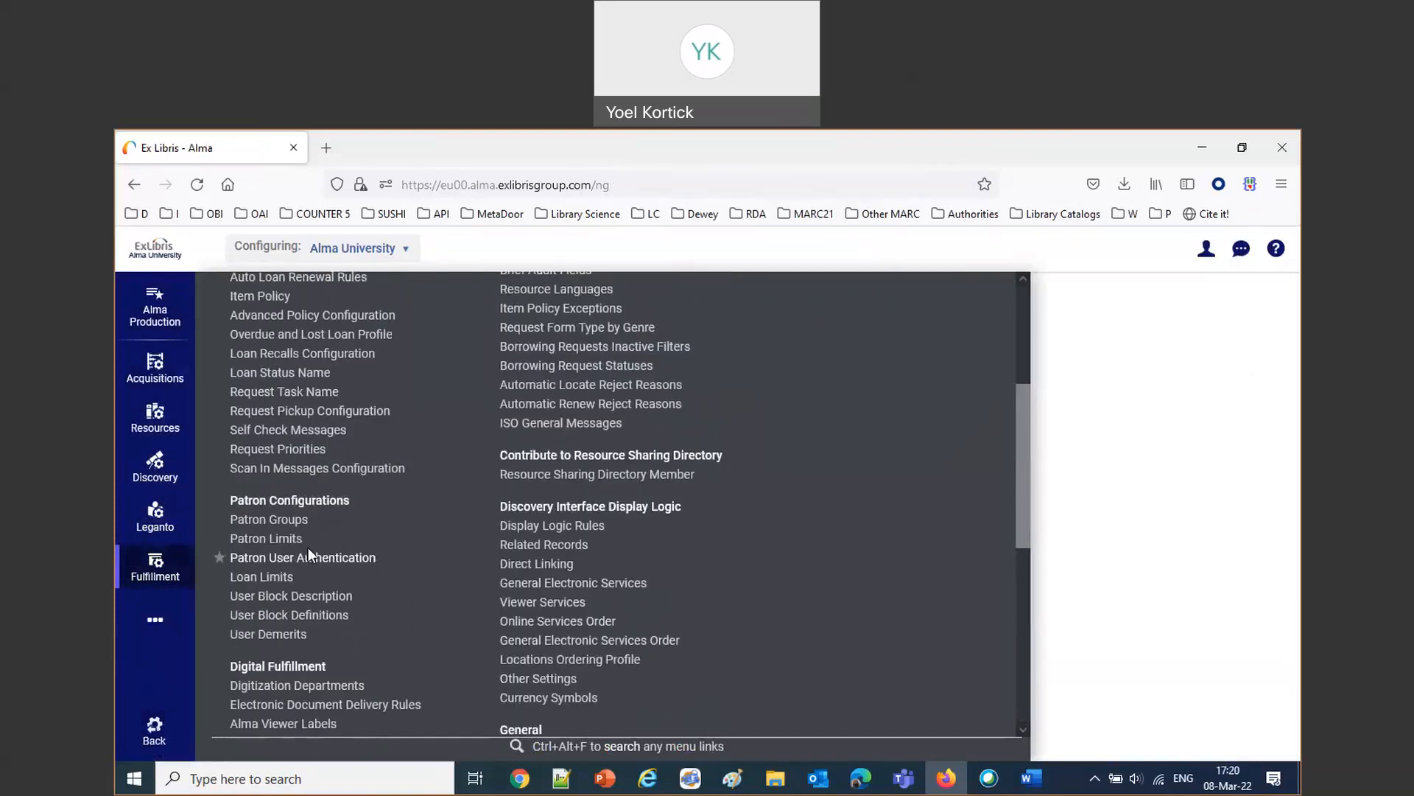
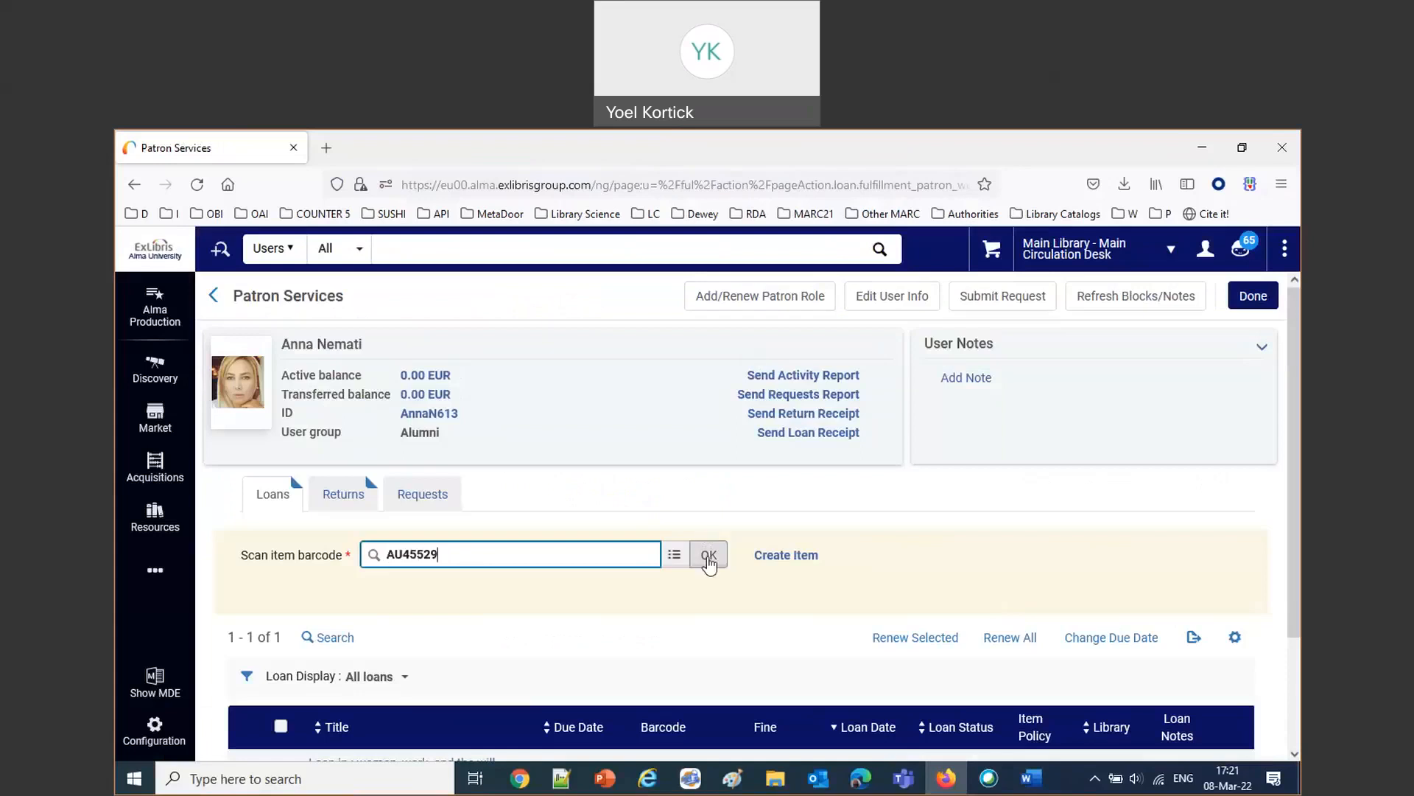
Try to loan item AU45529 to the alumni patron without overriding, and view the blocks on the patron's user record.
click(708, 561)
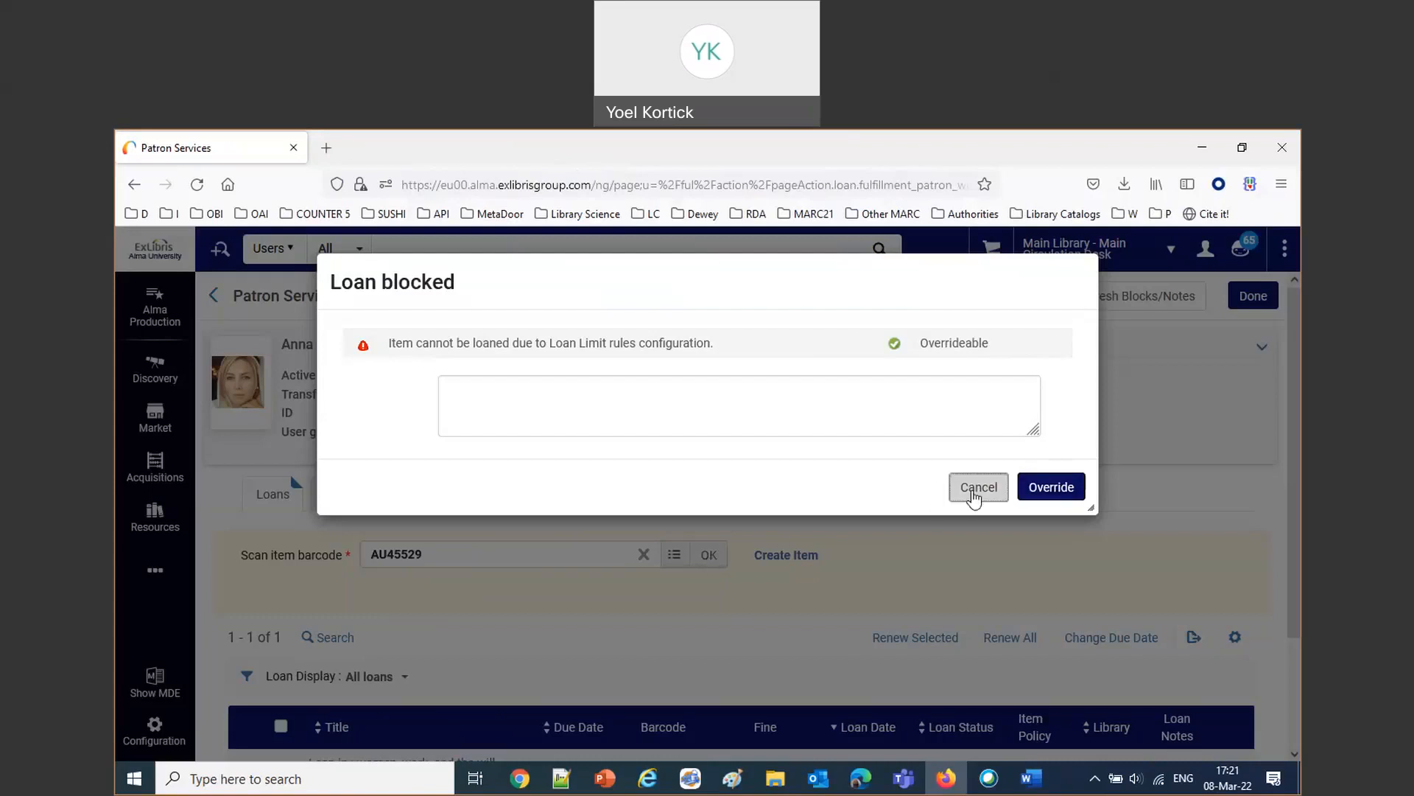
click(974, 495)
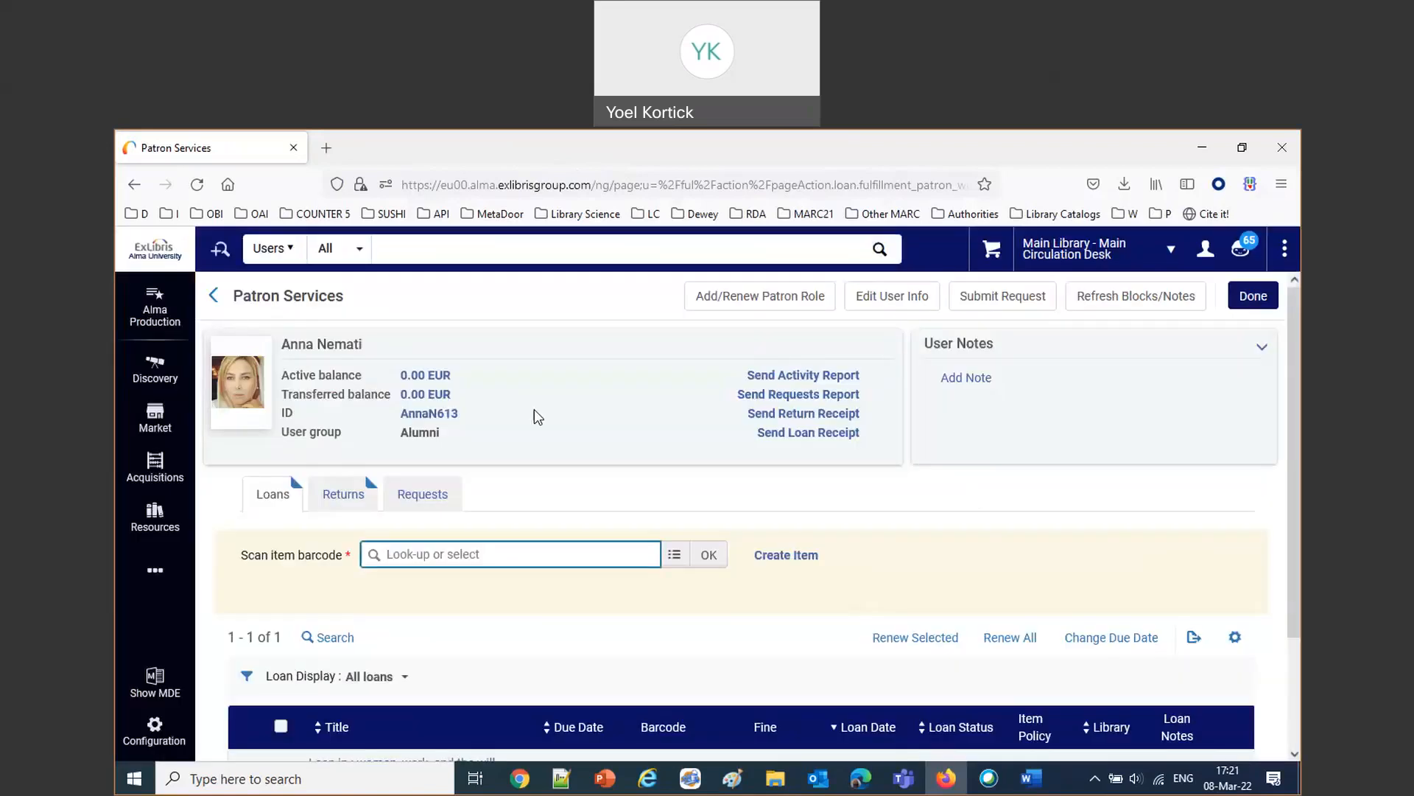
click(446, 415)
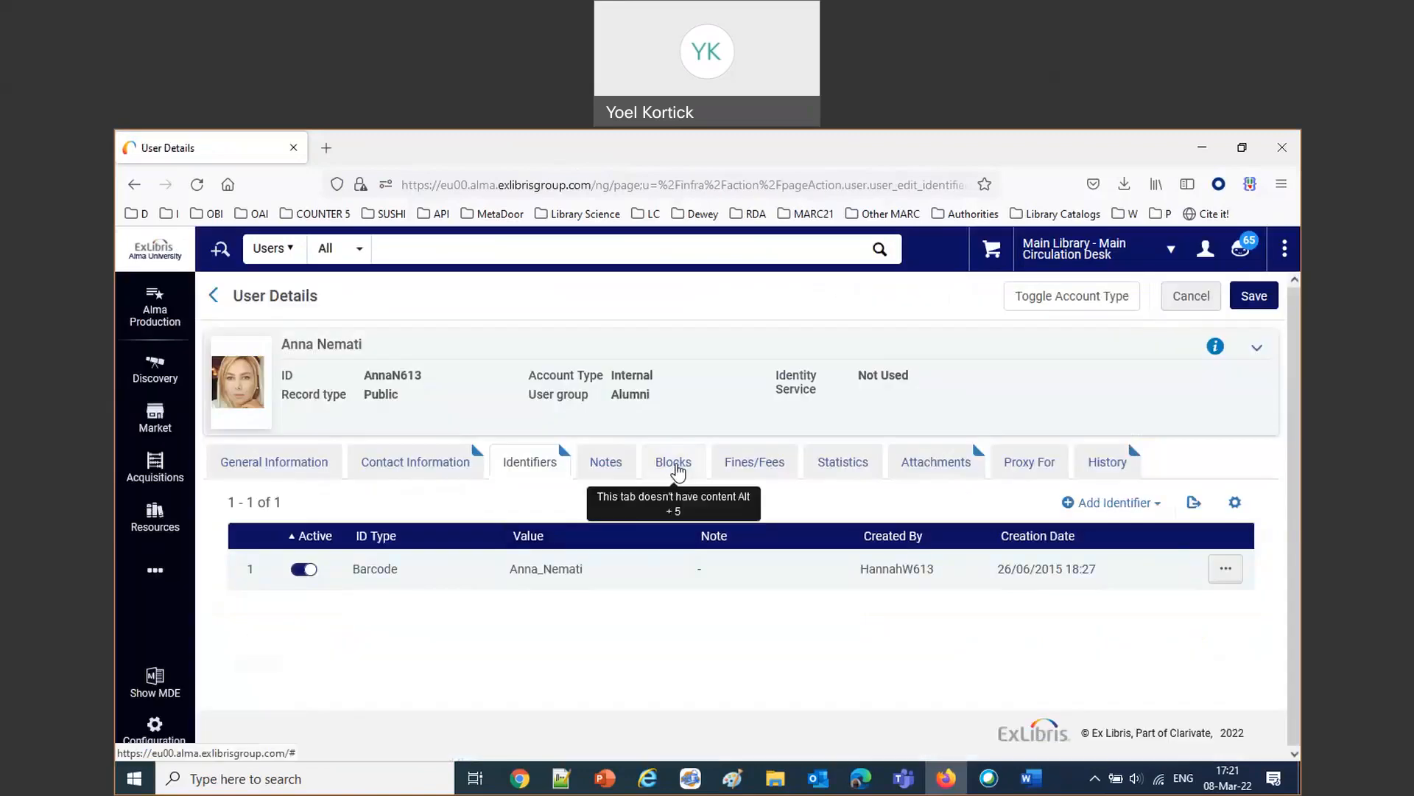
click(676, 465)
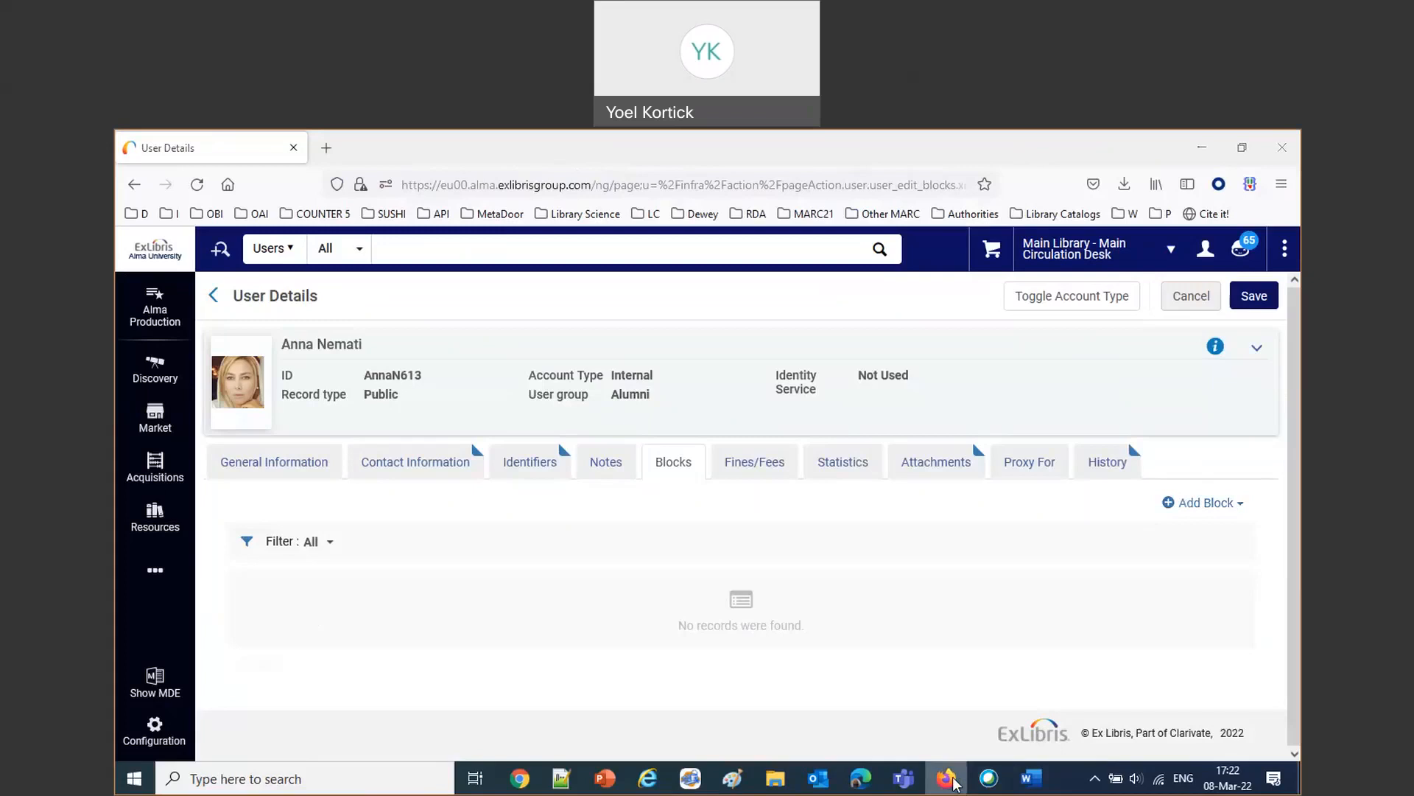
Check the agenda slide on system-assigned patron limits in PowerPoint and return to Alma in Firefox.
key(alt+Tab)
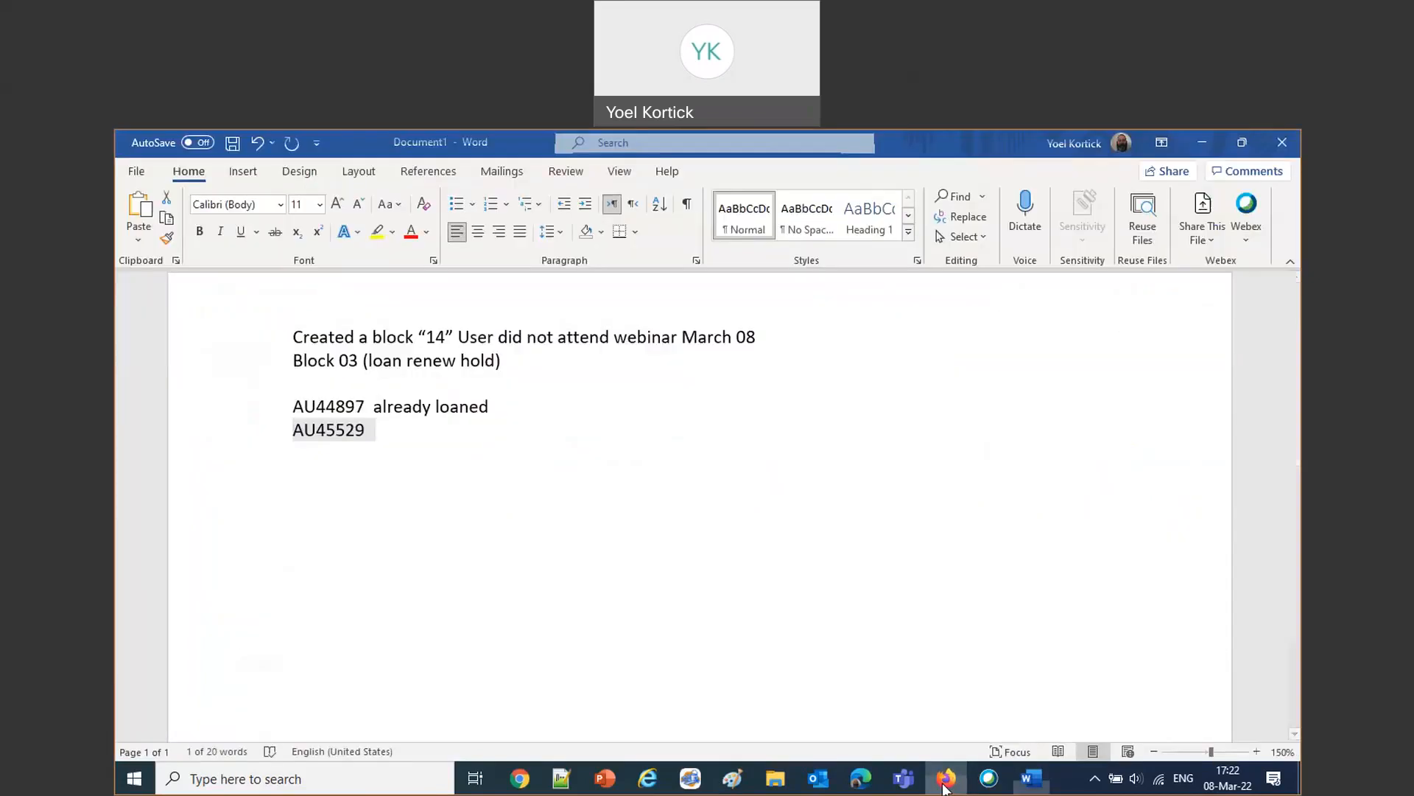
click(605, 778)
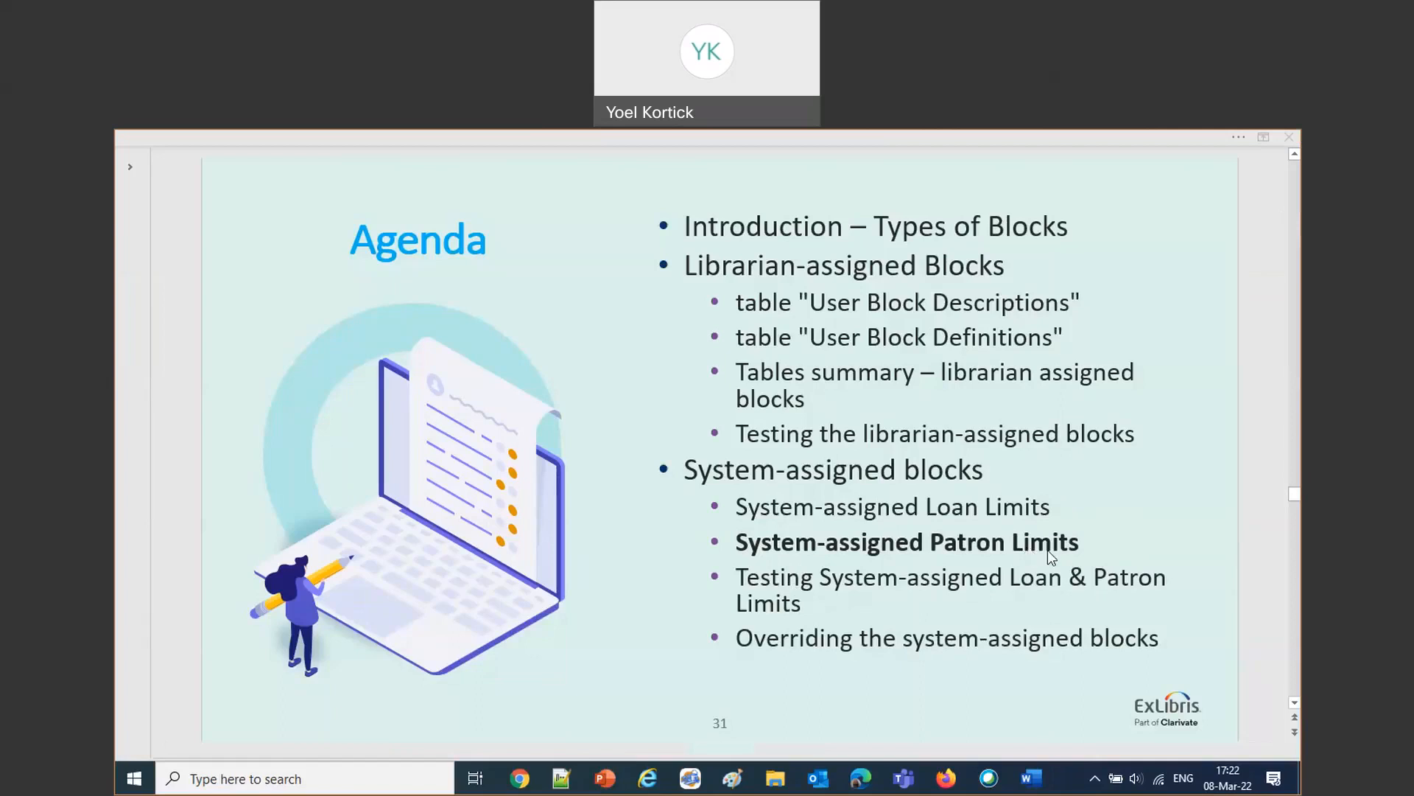
click(951, 779)
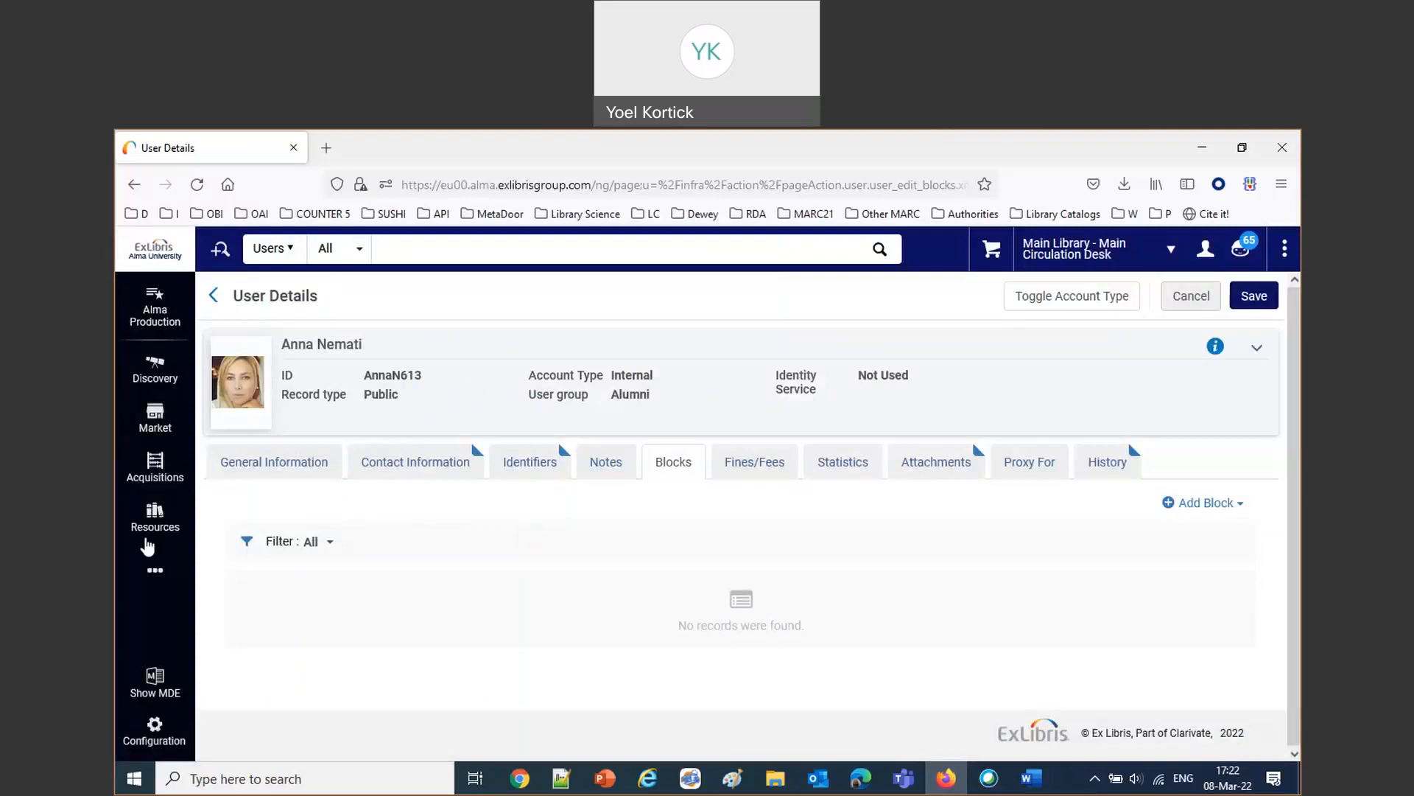
Open the Patron Limits table in the institution's fulfillment configuration.
click(154, 728)
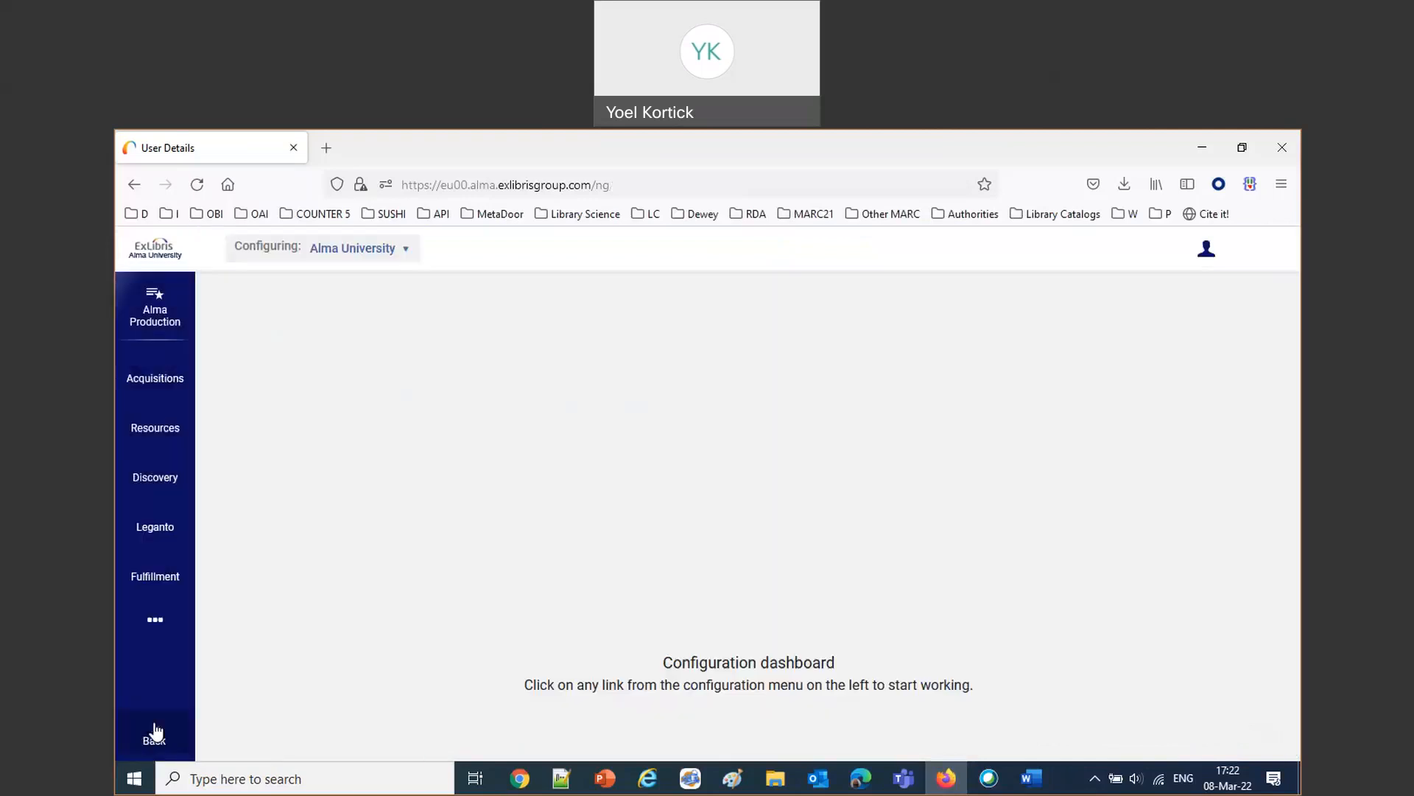
click(156, 566)
scroll(358, 557, down, 5)
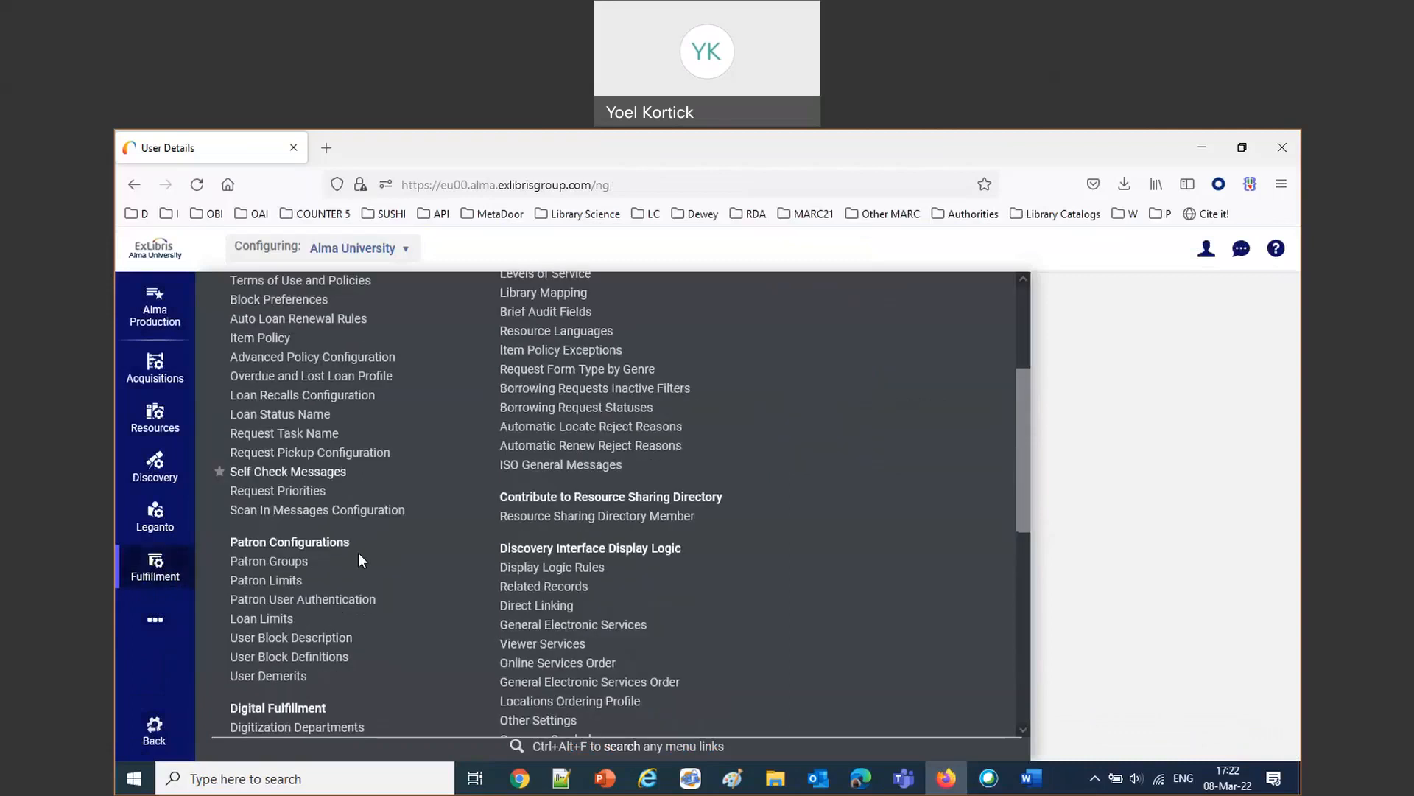
scroll(358, 553, down, 6)
scroll(358, 553, up, 5)
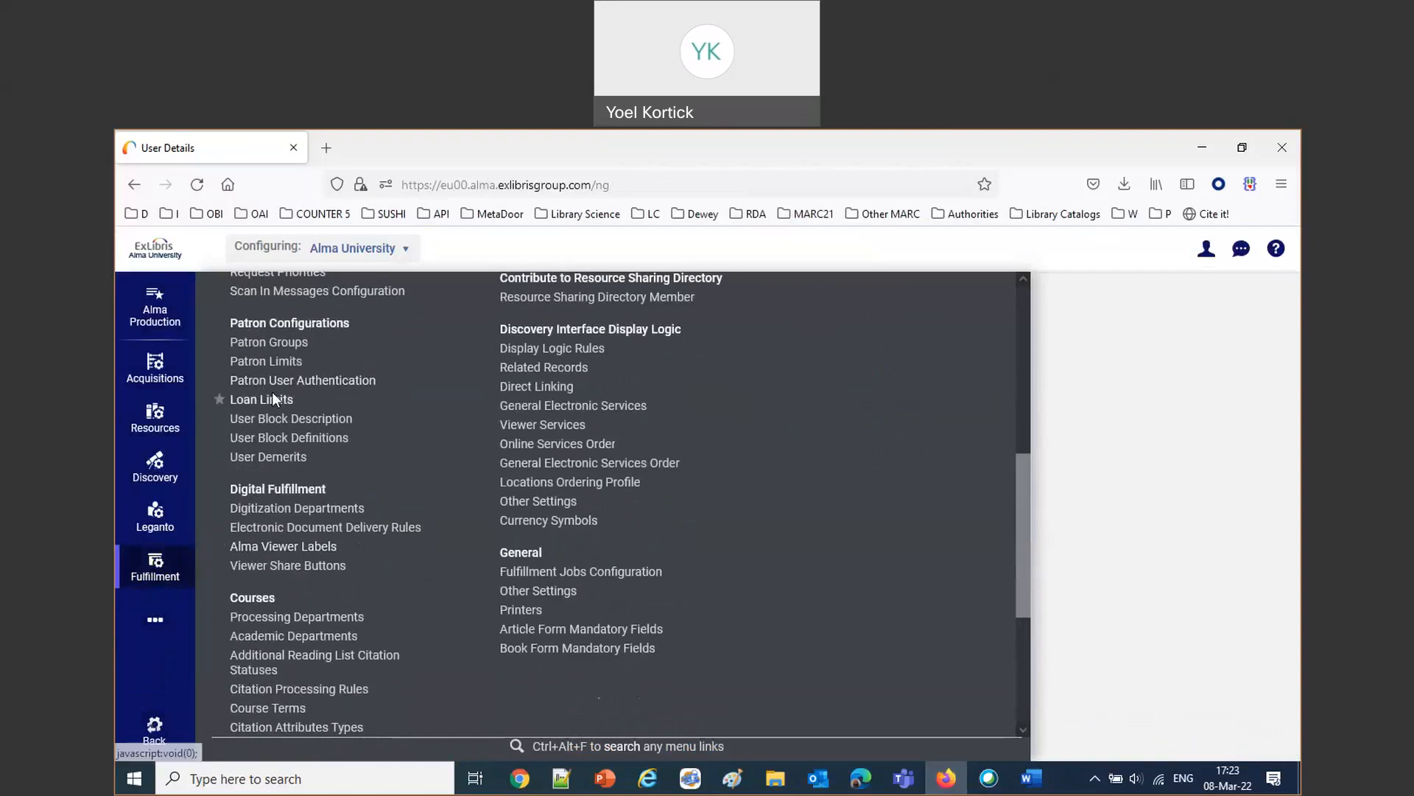
click(267, 362)
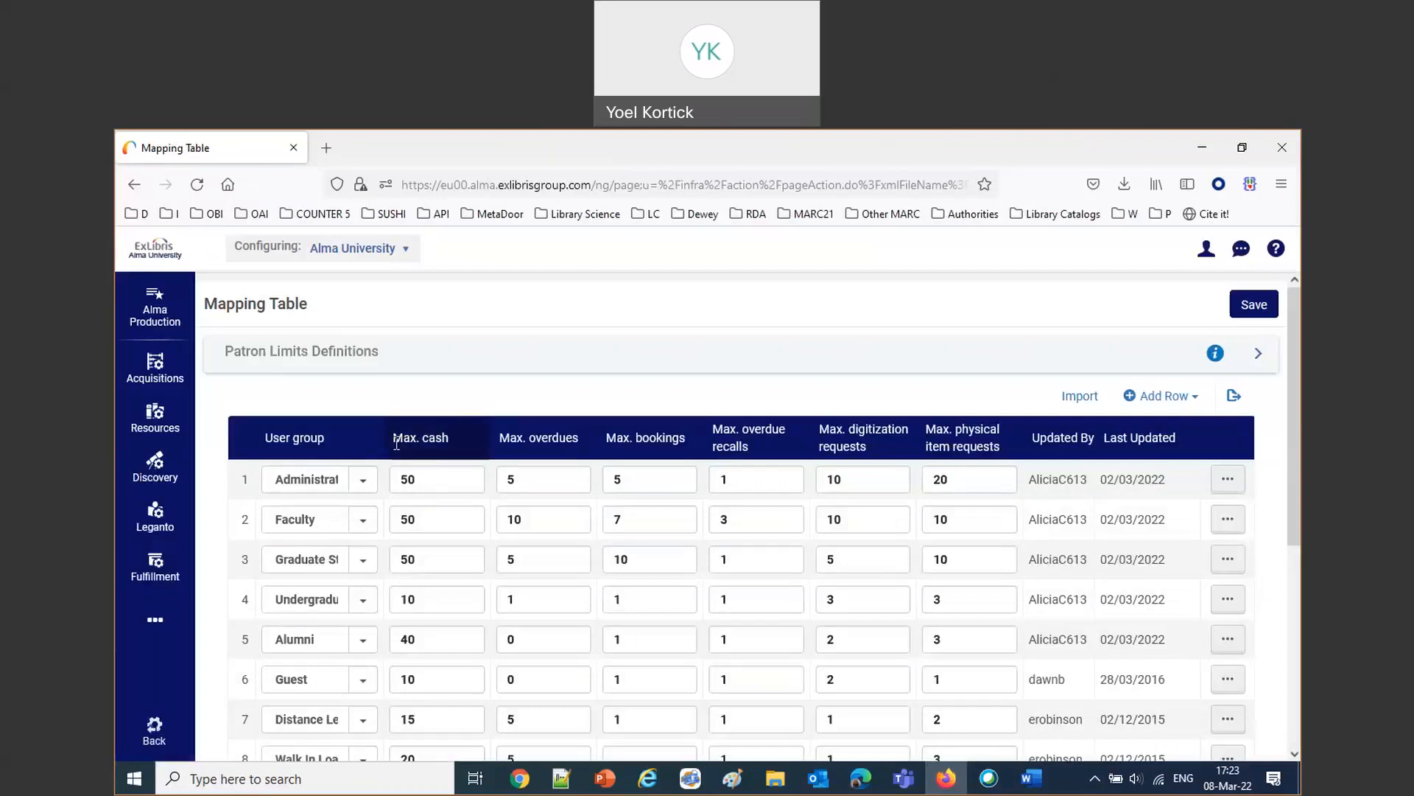
Examine the limit columns from Max. cash to Max. physical item requests for all user groups.
drag(394, 439, 450, 431)
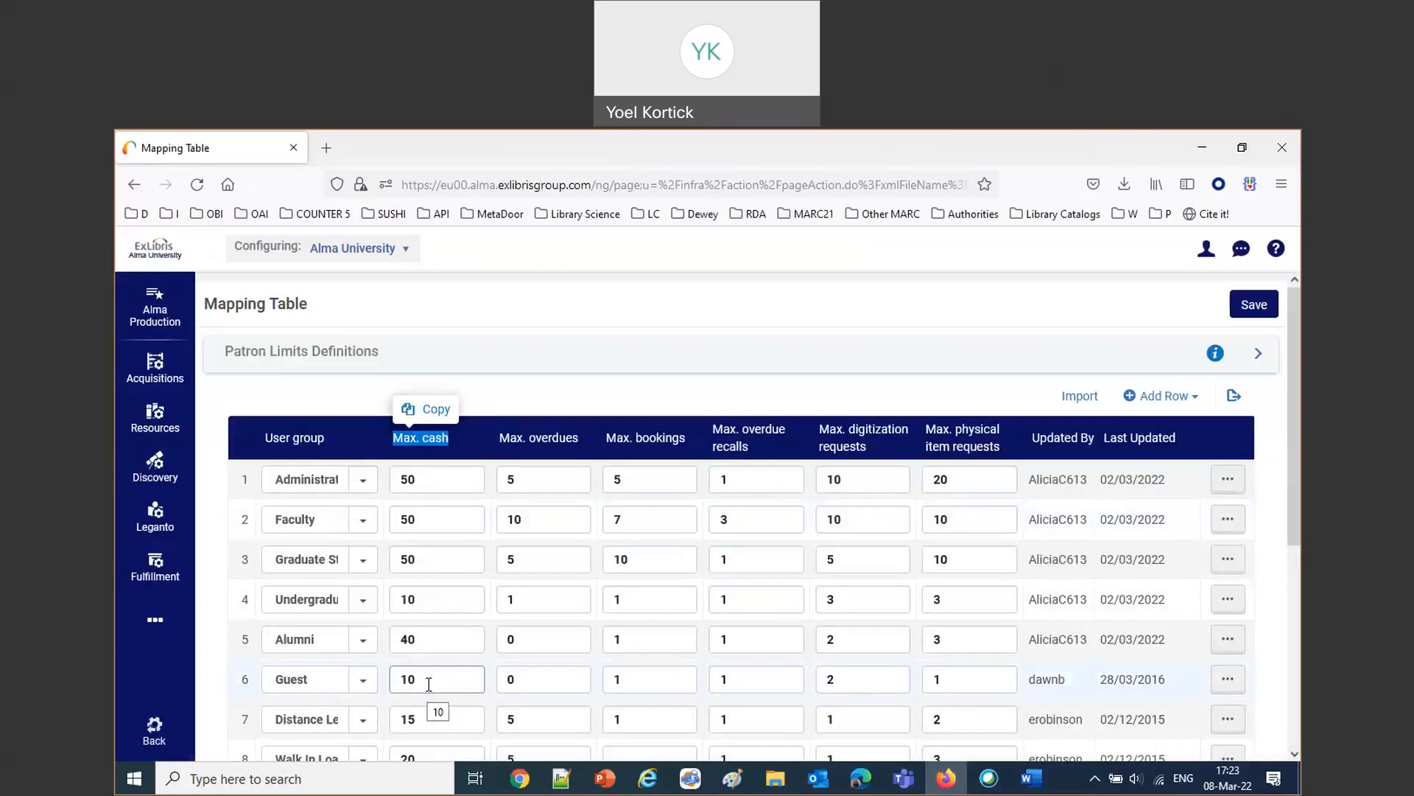
drag(498, 438, 579, 438)
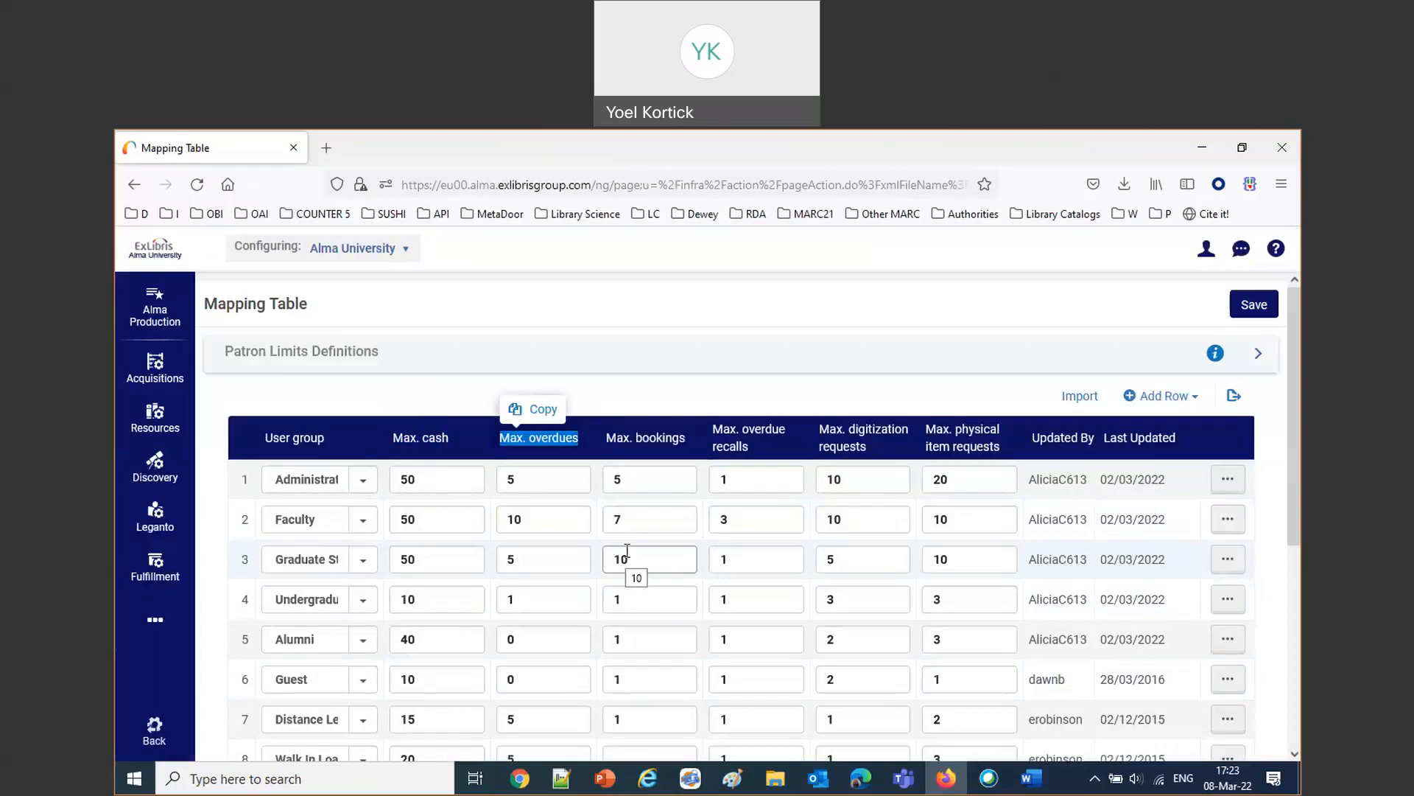
drag(607, 437, 757, 457)
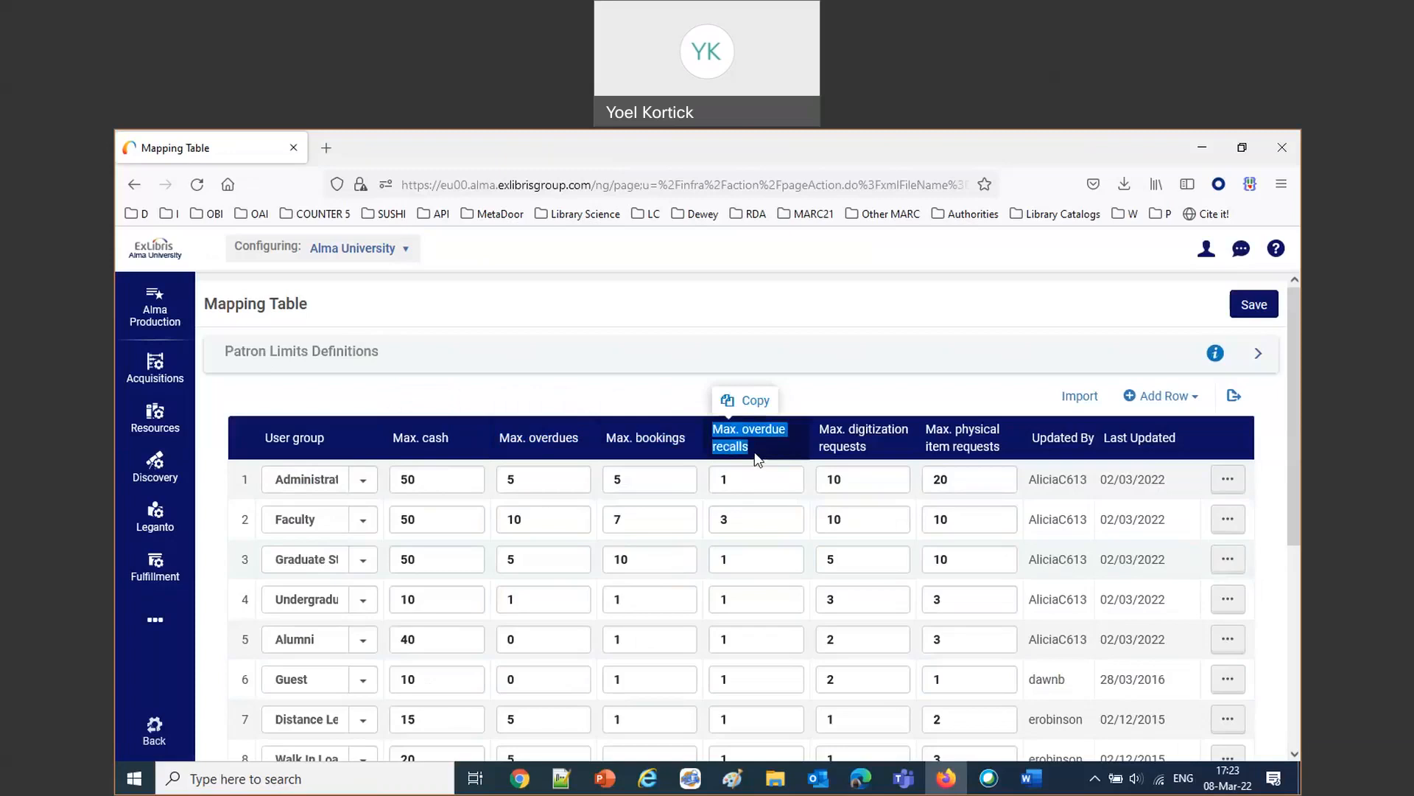
drag(821, 427, 1011, 465)
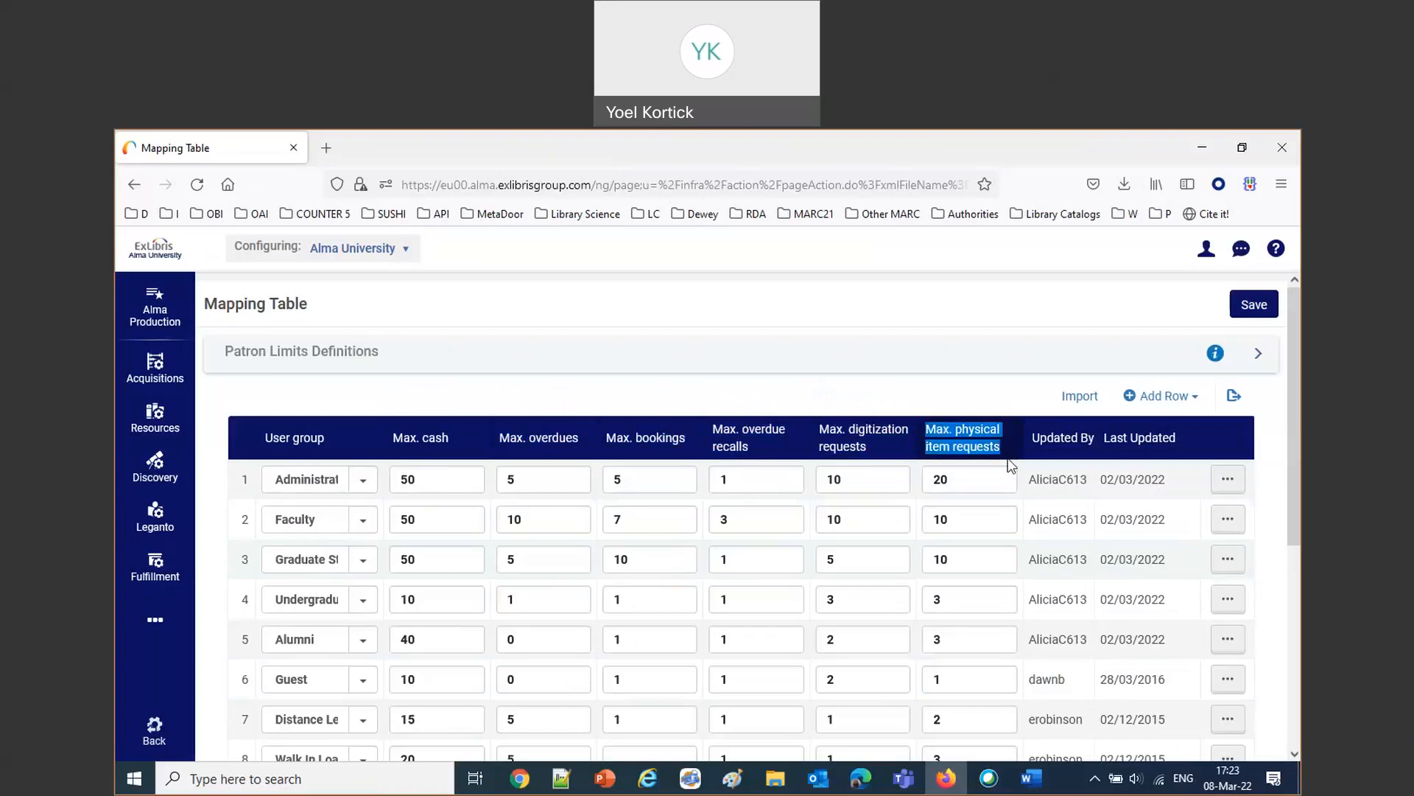
scroll(489, 553, down, 5)
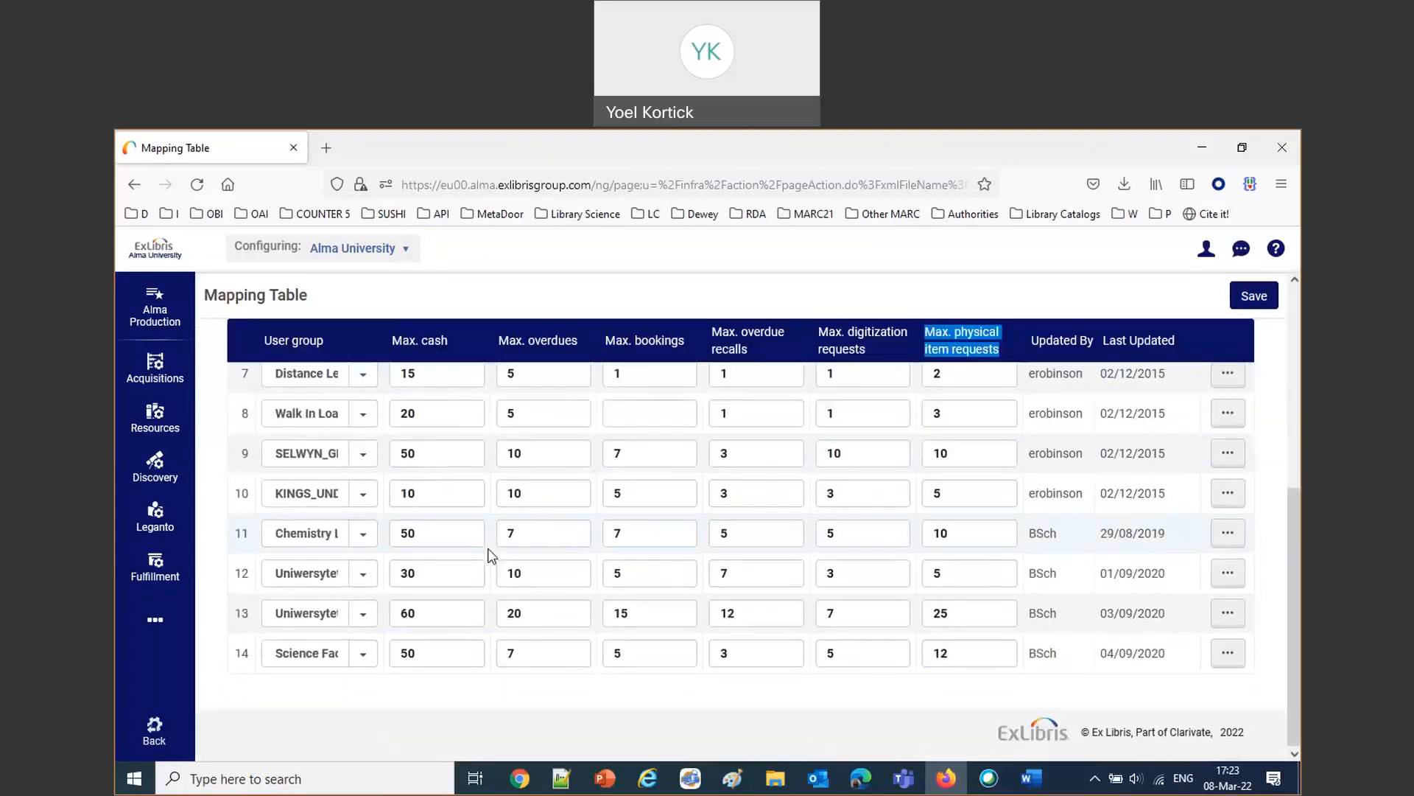
scroll(491, 554, up, 3)
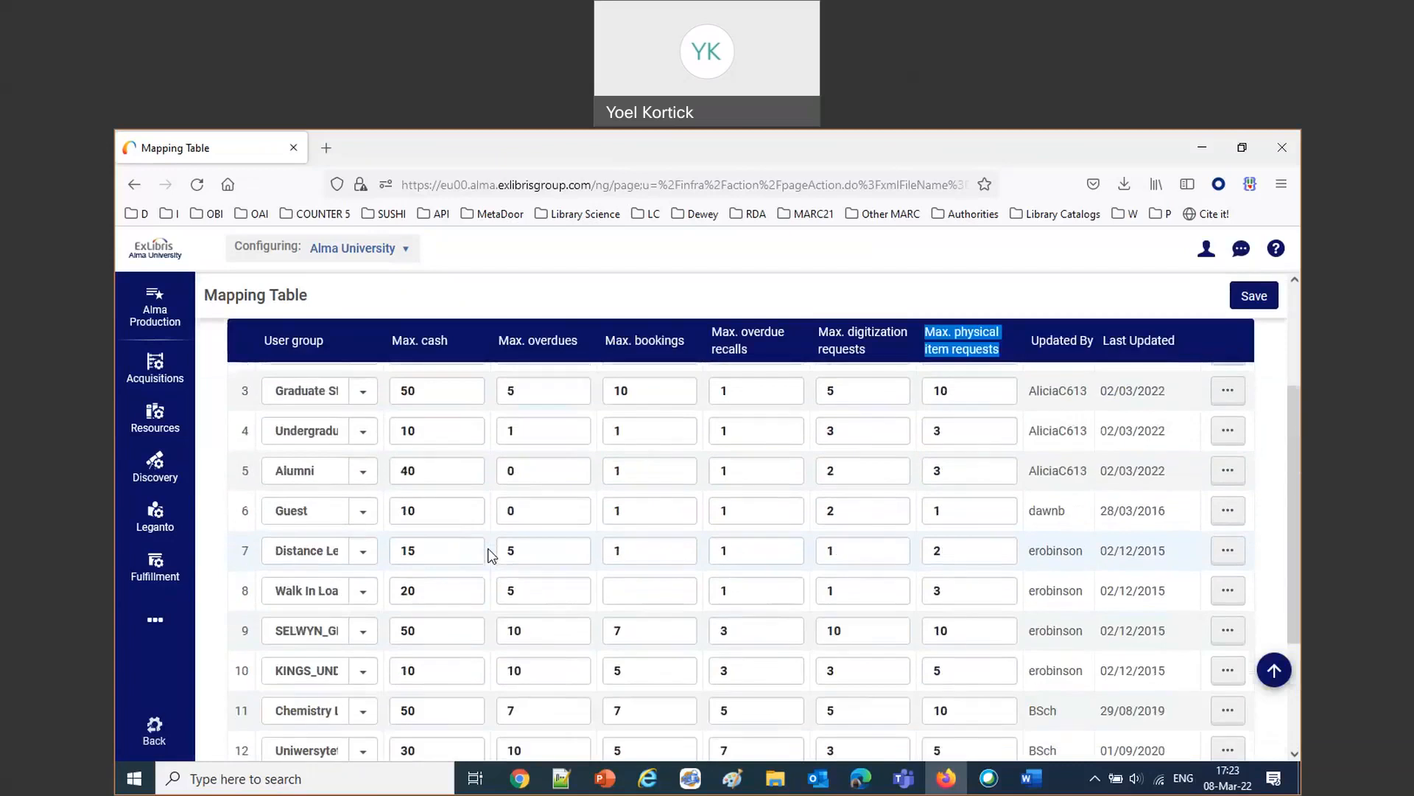
scroll(492, 554, up, 3)
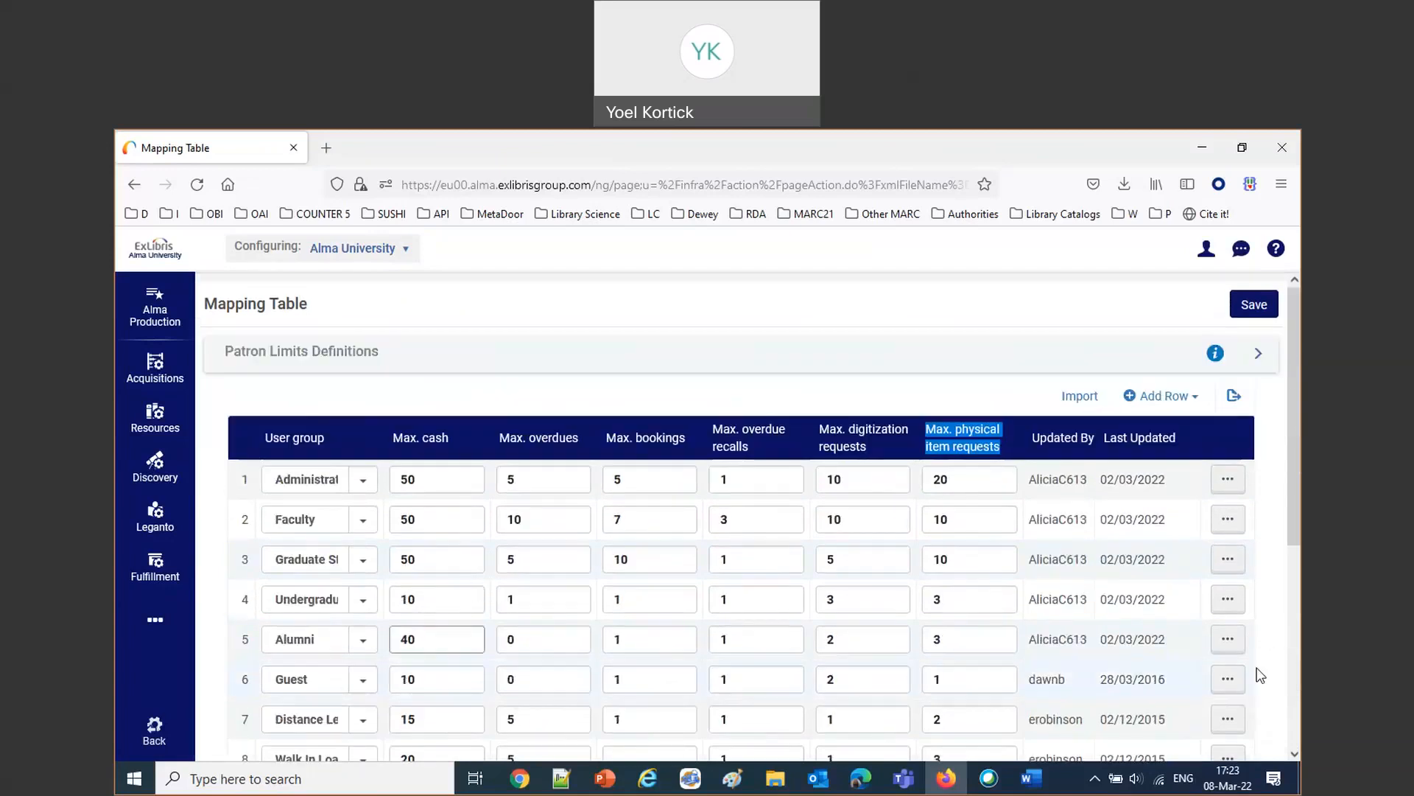
Delete the existing Alumni row from the patron limits and begin a new row with user group Alumni.
click(1227, 639)
click(1147, 679)
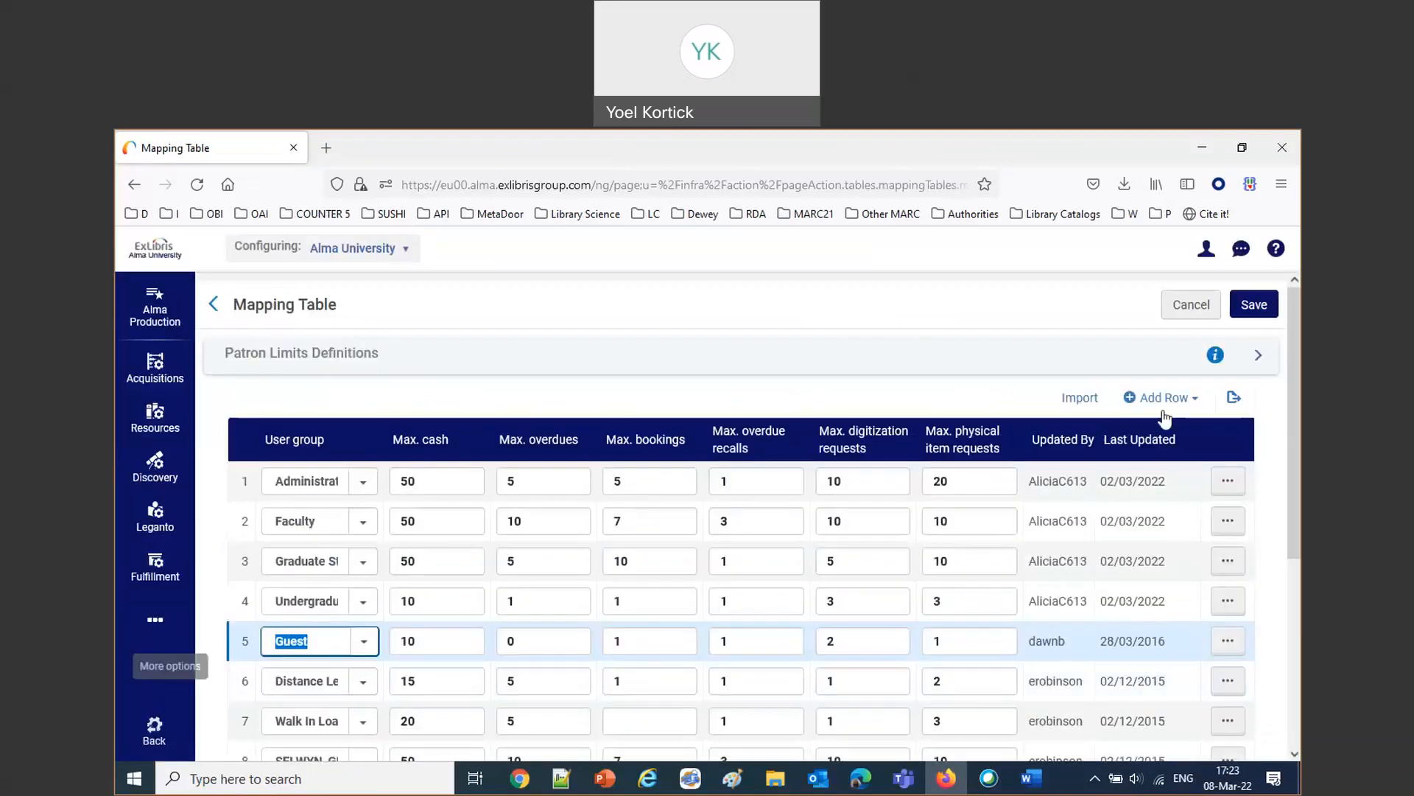
click(1176, 400)
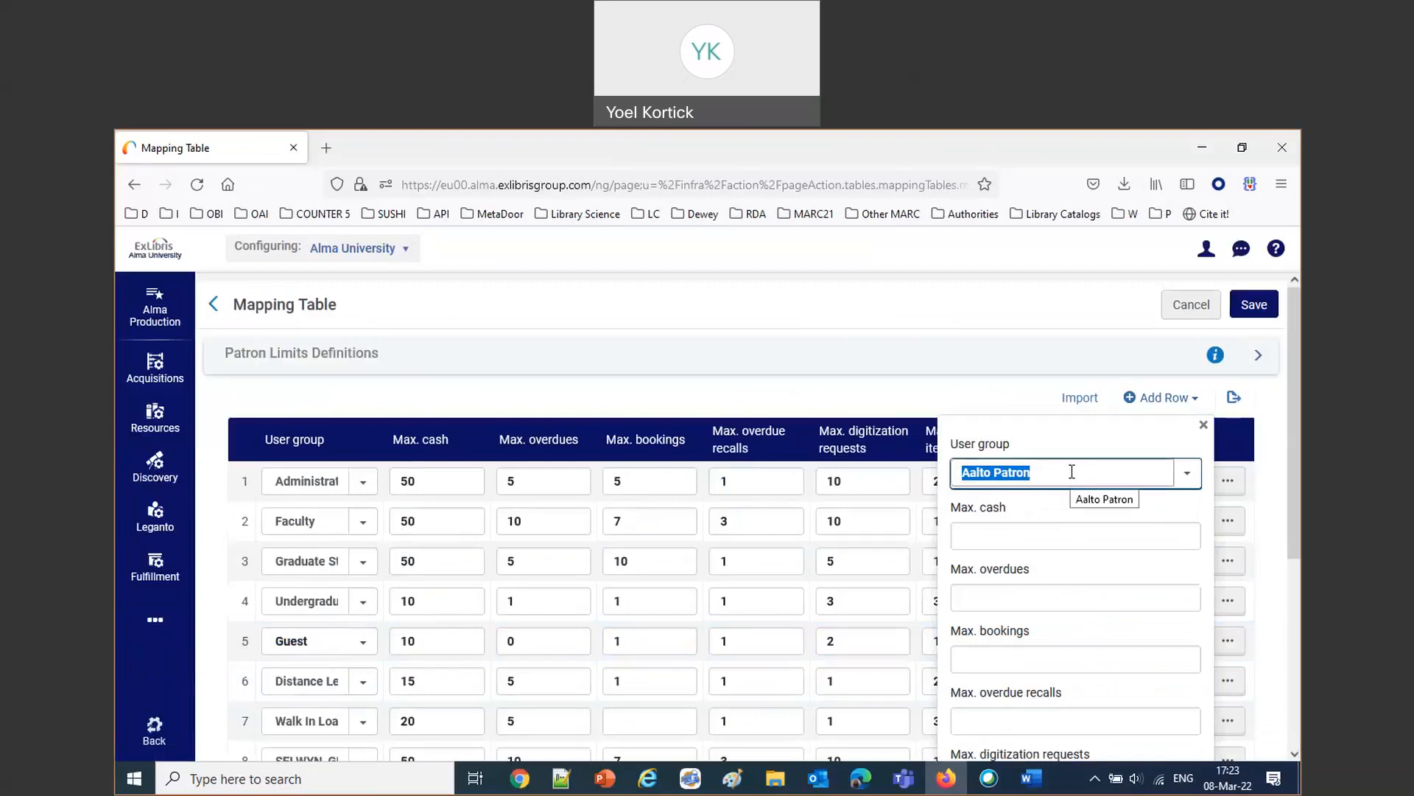
text(alum)
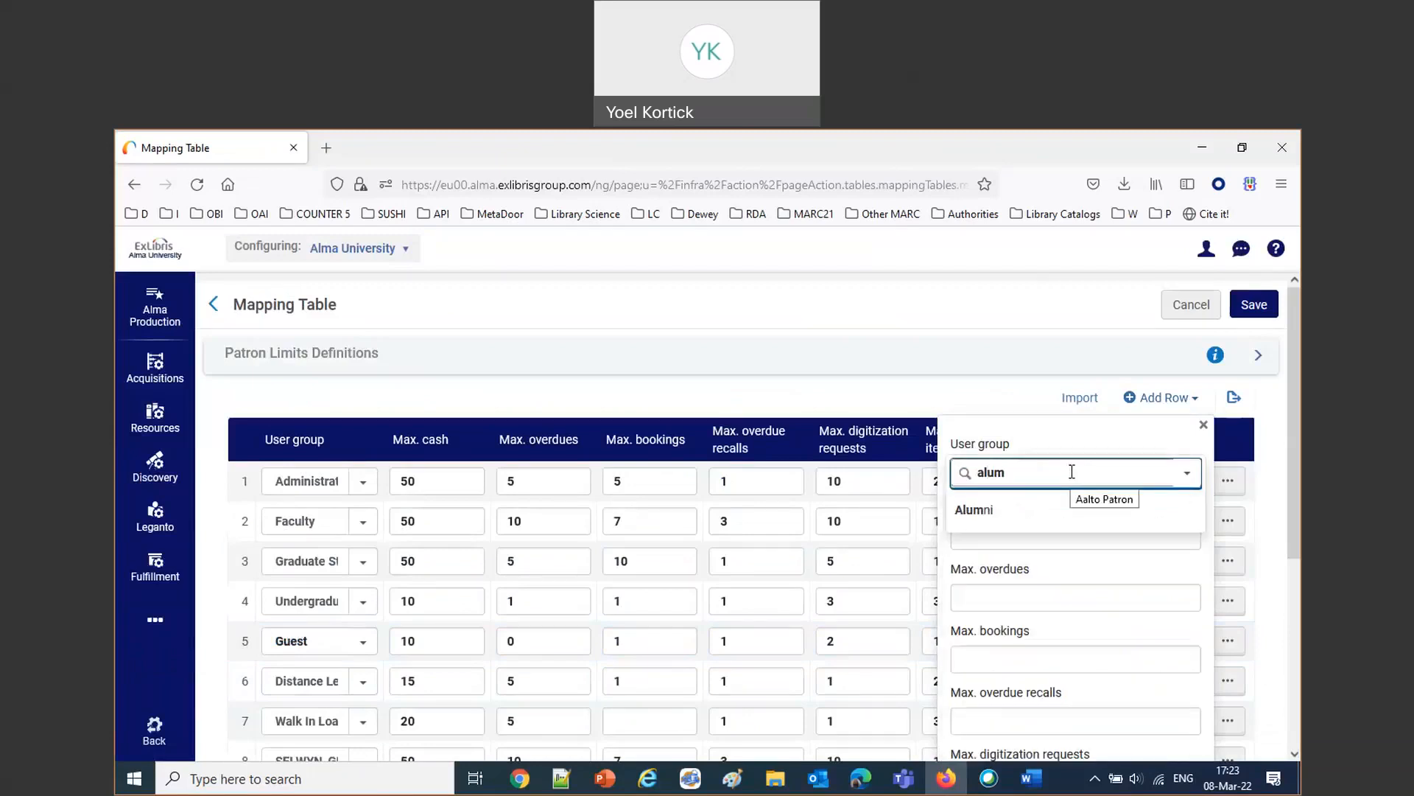
click(1013, 510)
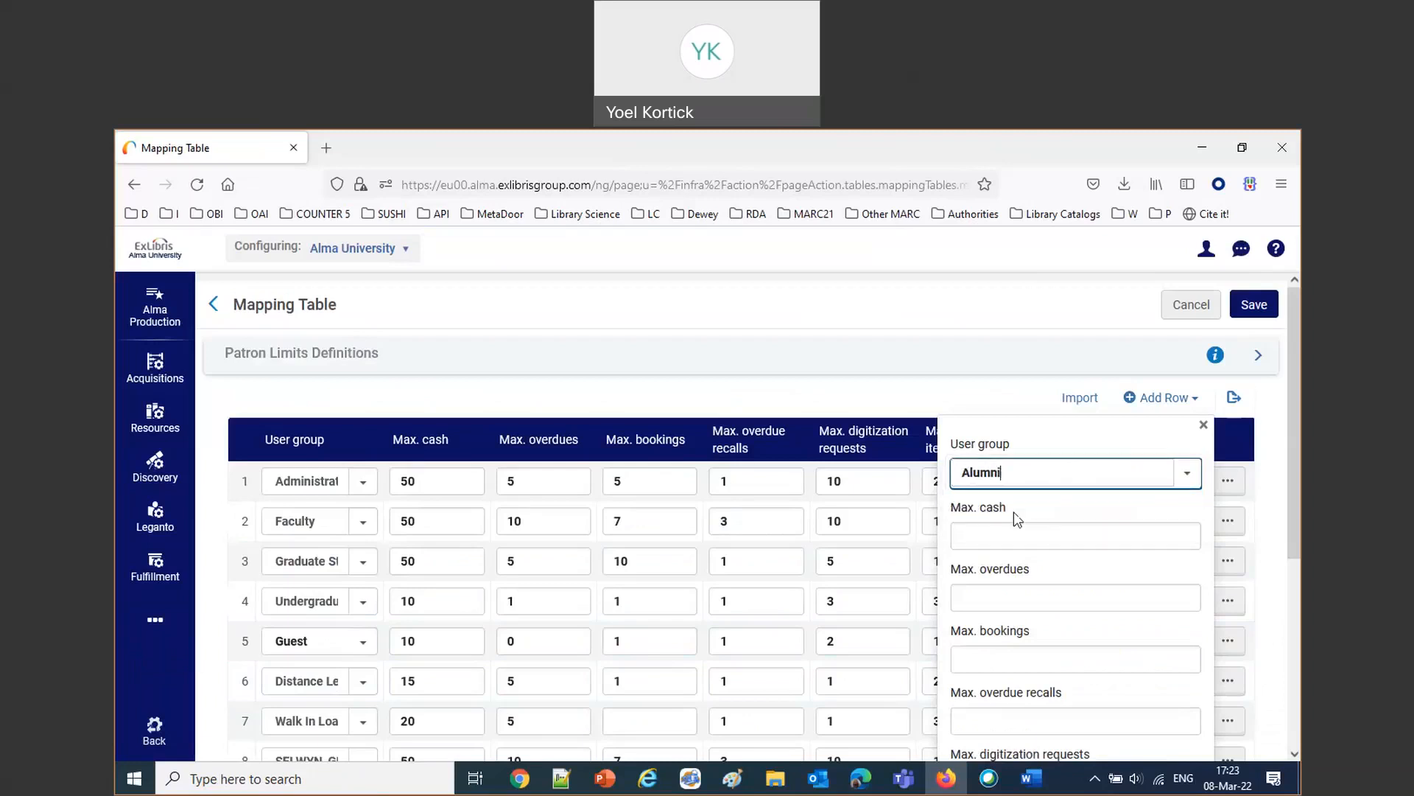
Set the new Alumni row's maximum cash to 40 and its maximum overdues, bookings and overdue recalls to 1 each.
click(1012, 533)
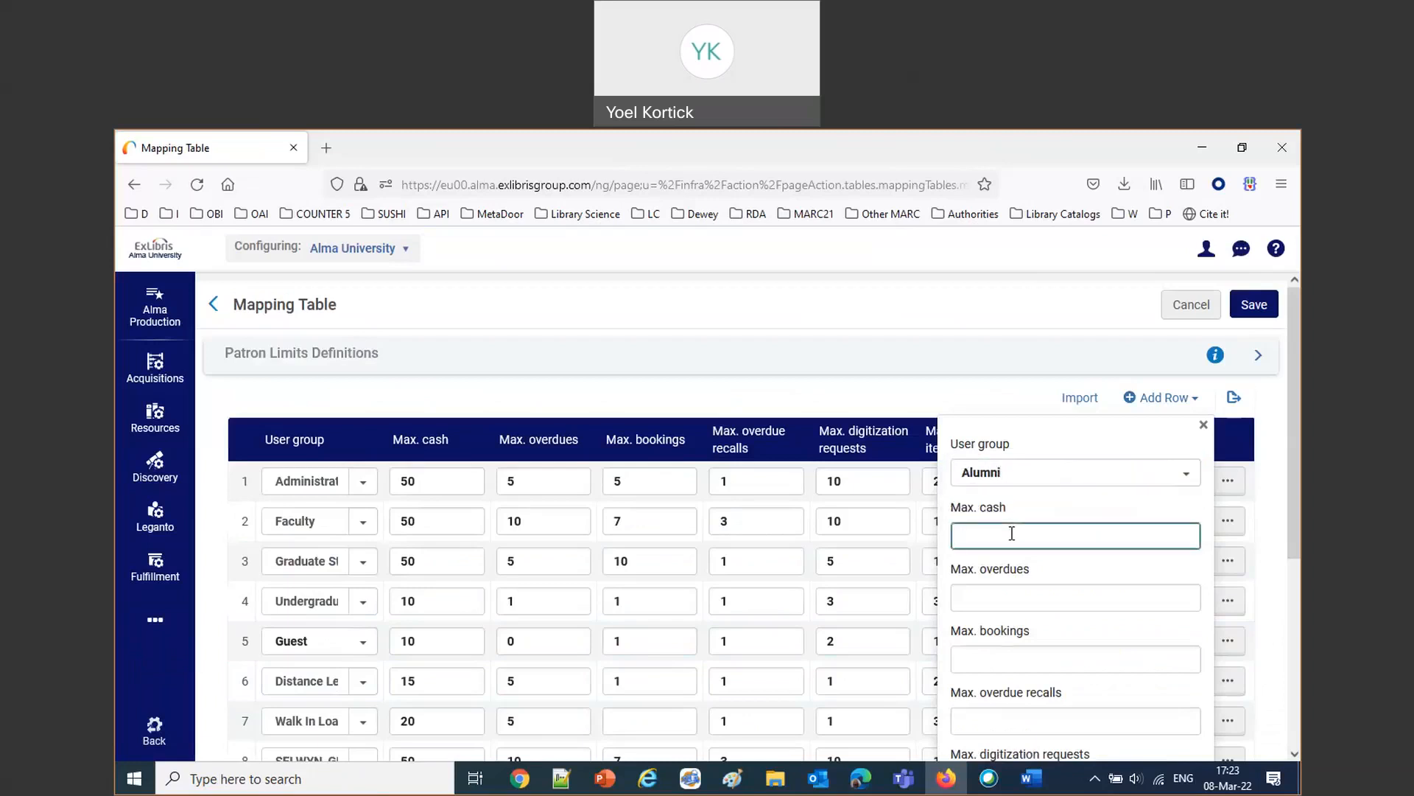
text(40)
click(1002, 600)
text(1)
click(998, 655)
text(1)
click(1010, 716)
text(2)
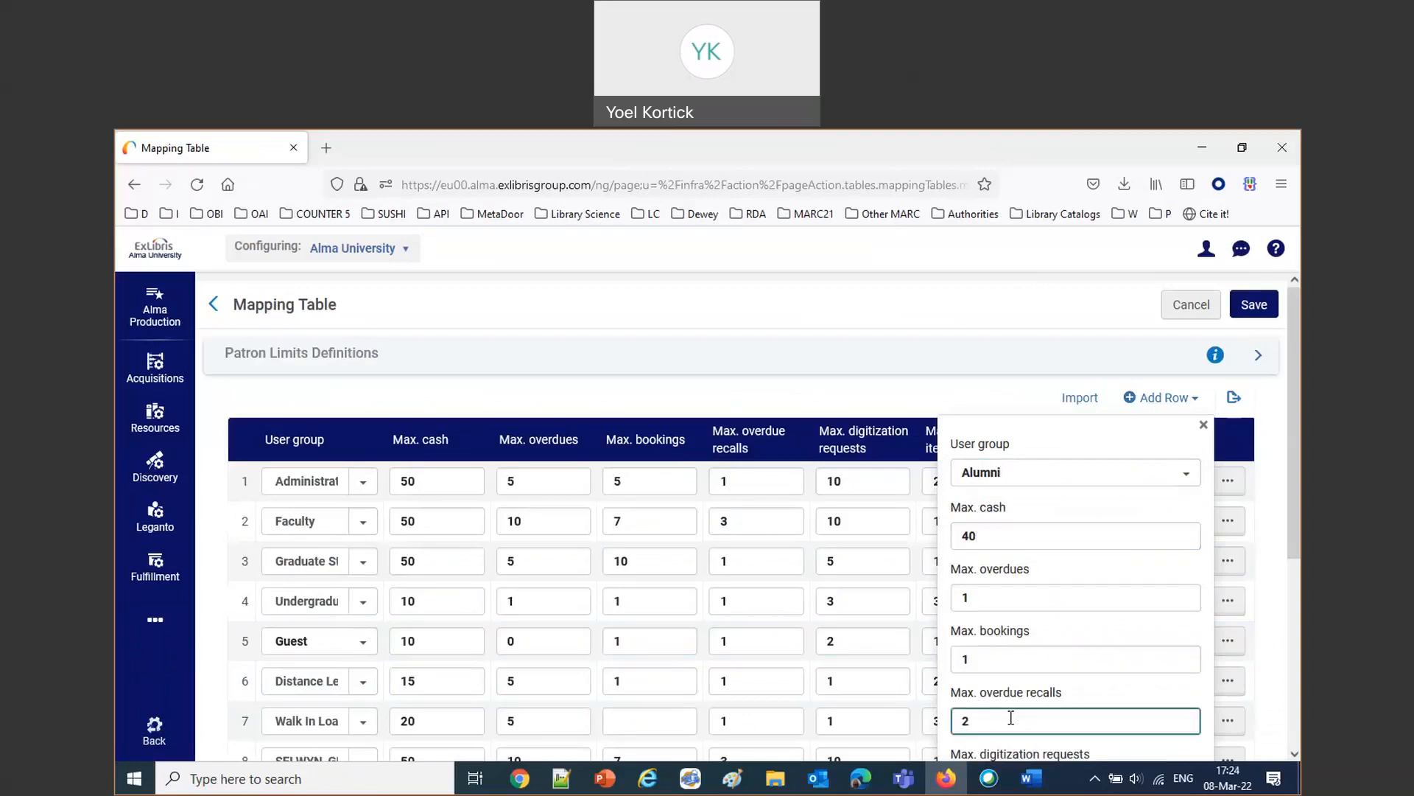
key(BackSpace)
text(1)
Set the maximum digitization and physical item requests to 1 each, add the Alumni row and save the table.
scroll(1011, 707, down, 2)
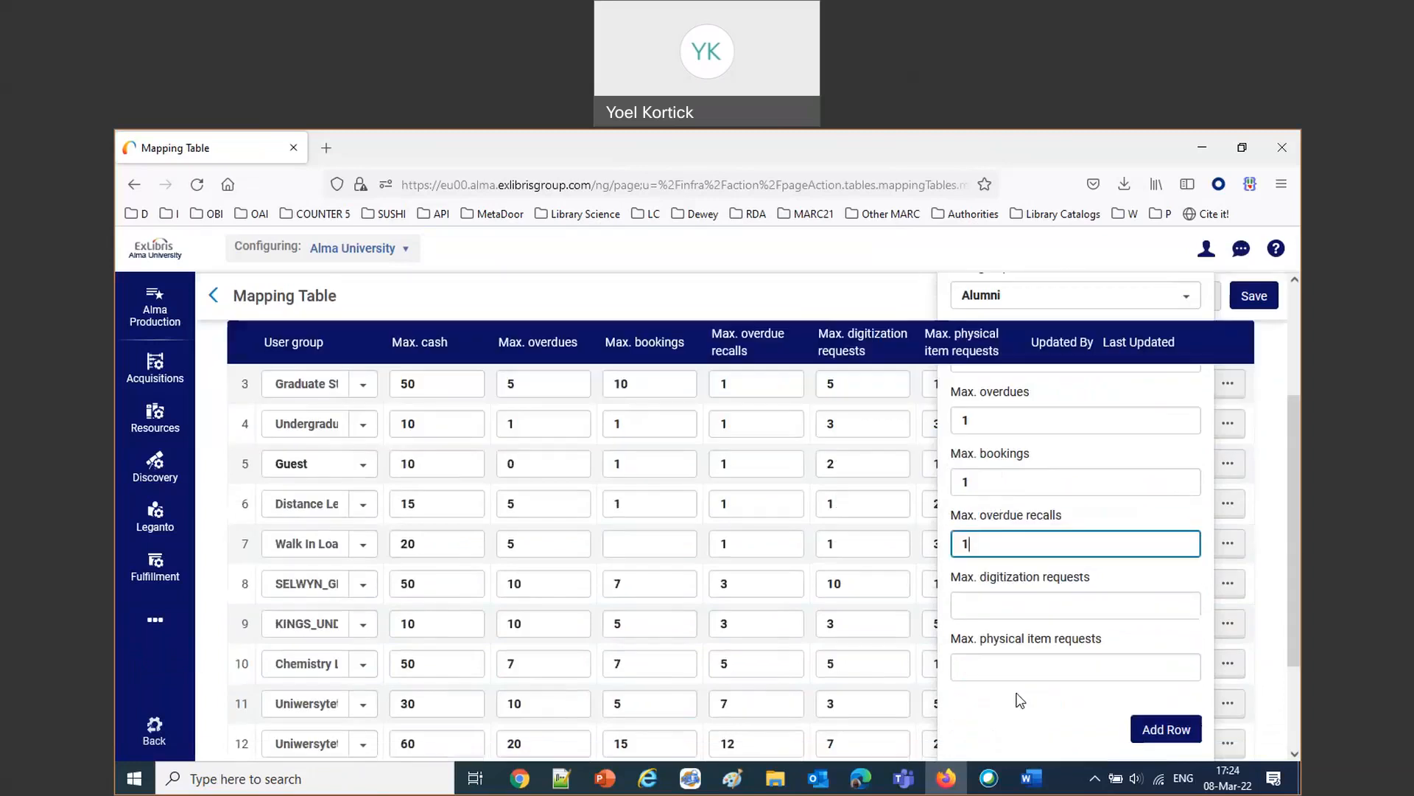
click(1007, 605)
text(1)
click(1001, 670)
text(1)
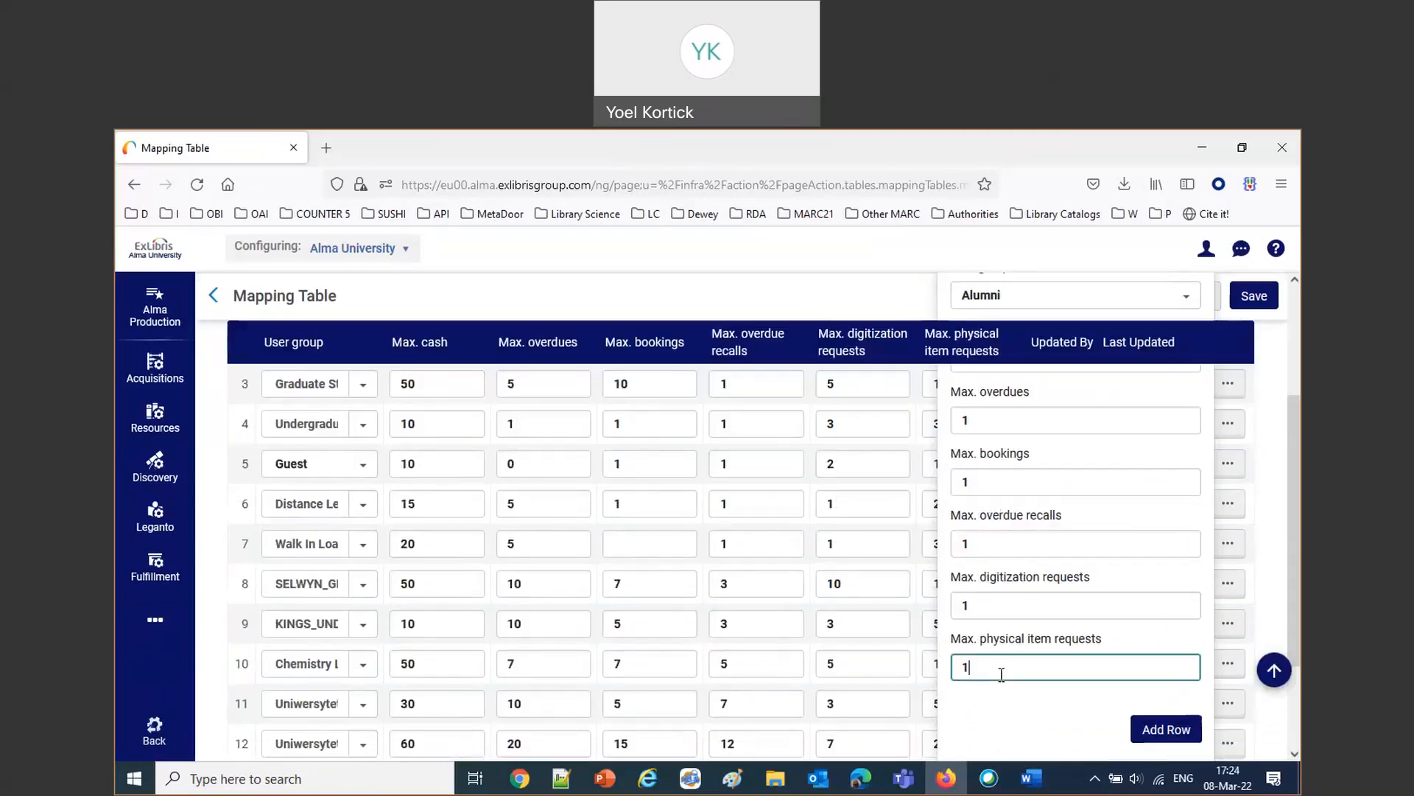
click(1154, 729)
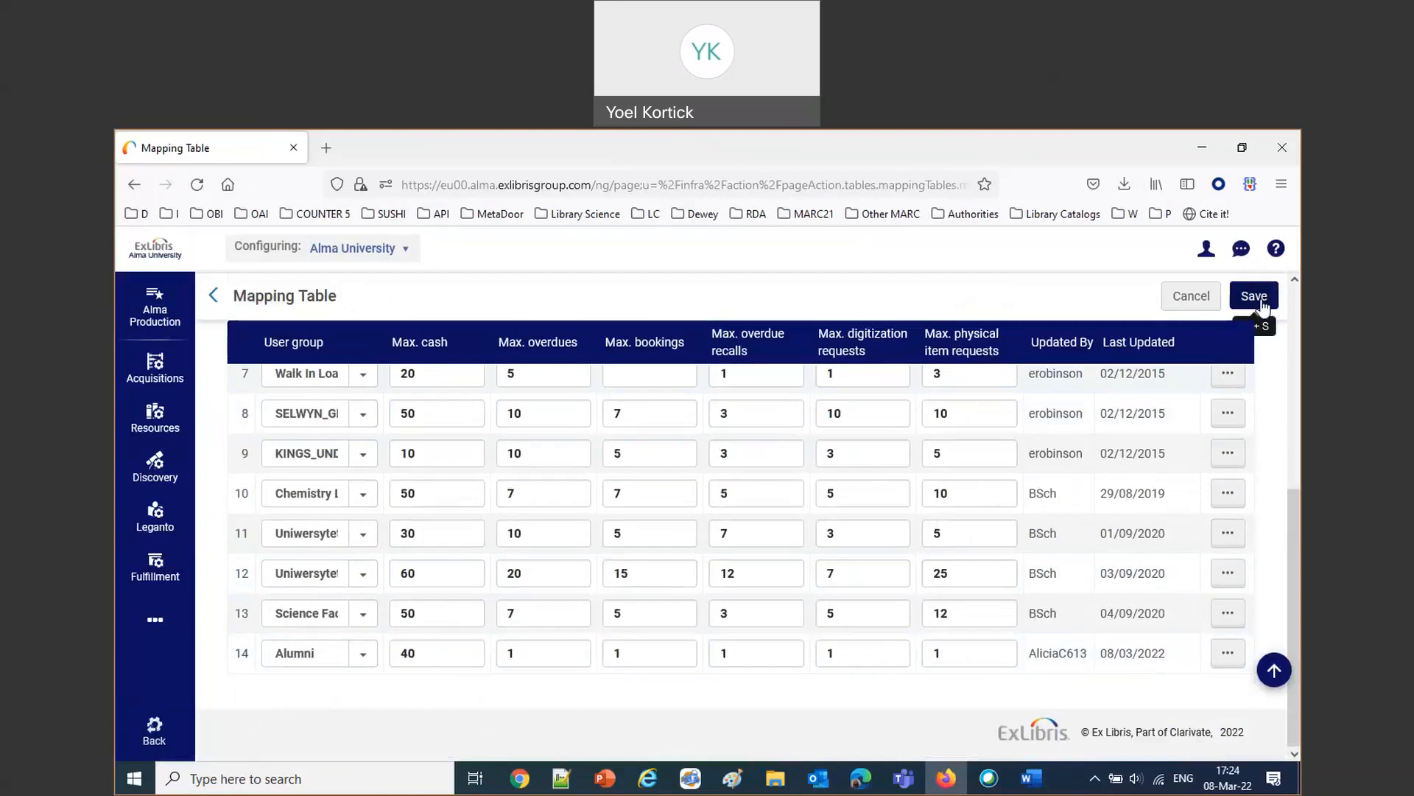
click(1255, 296)
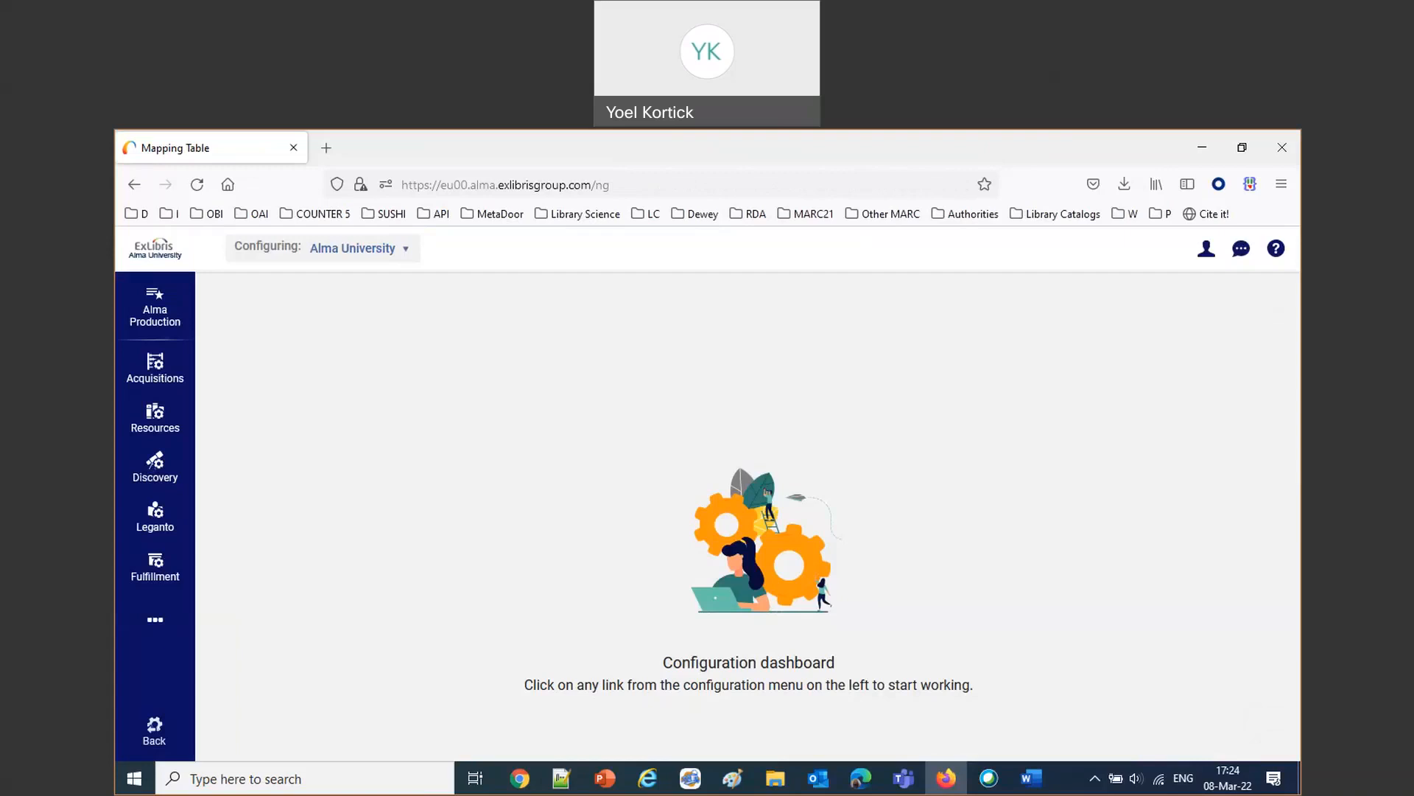
Reopen the Patron Limits table from the fulfillment configuration.
click(150, 572)
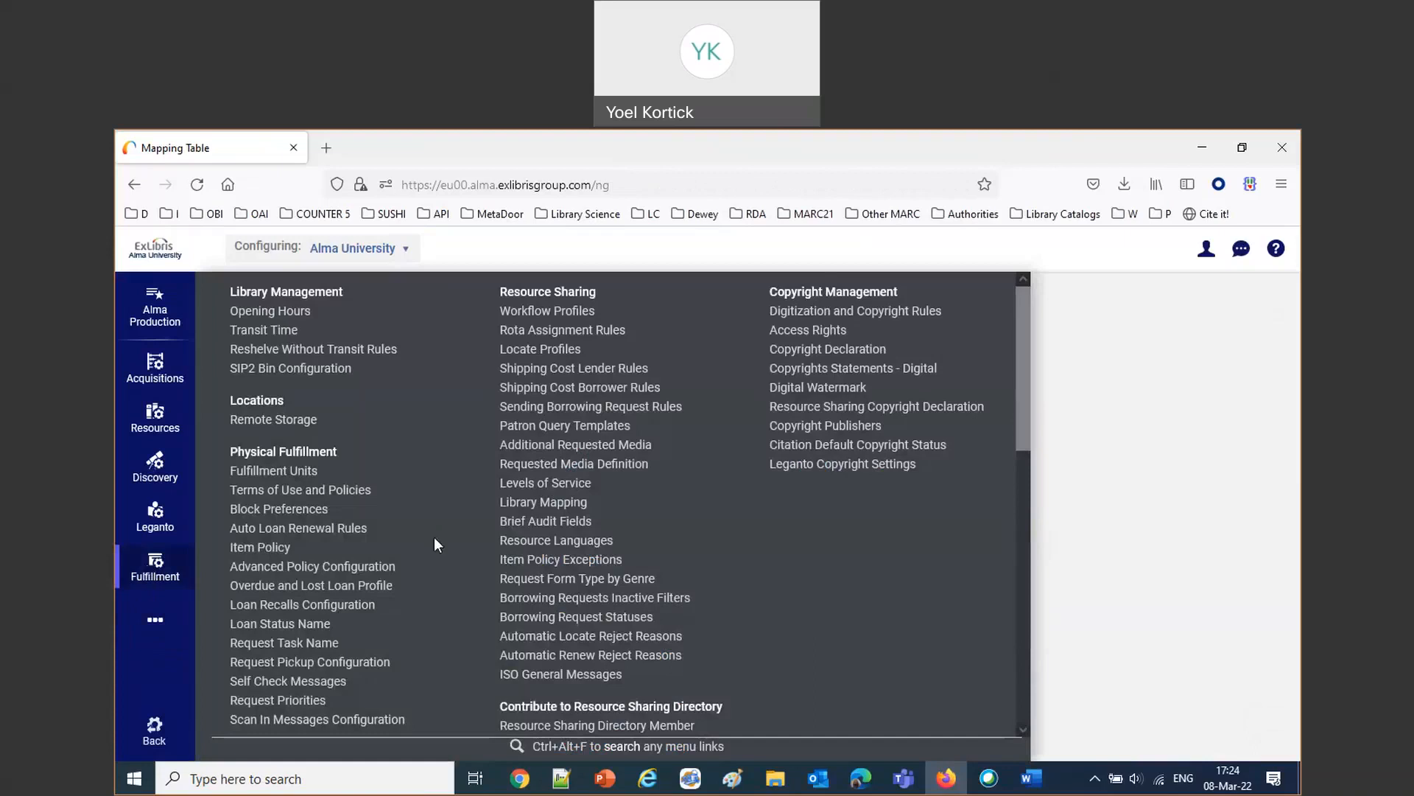
scroll(440, 535, down, 3)
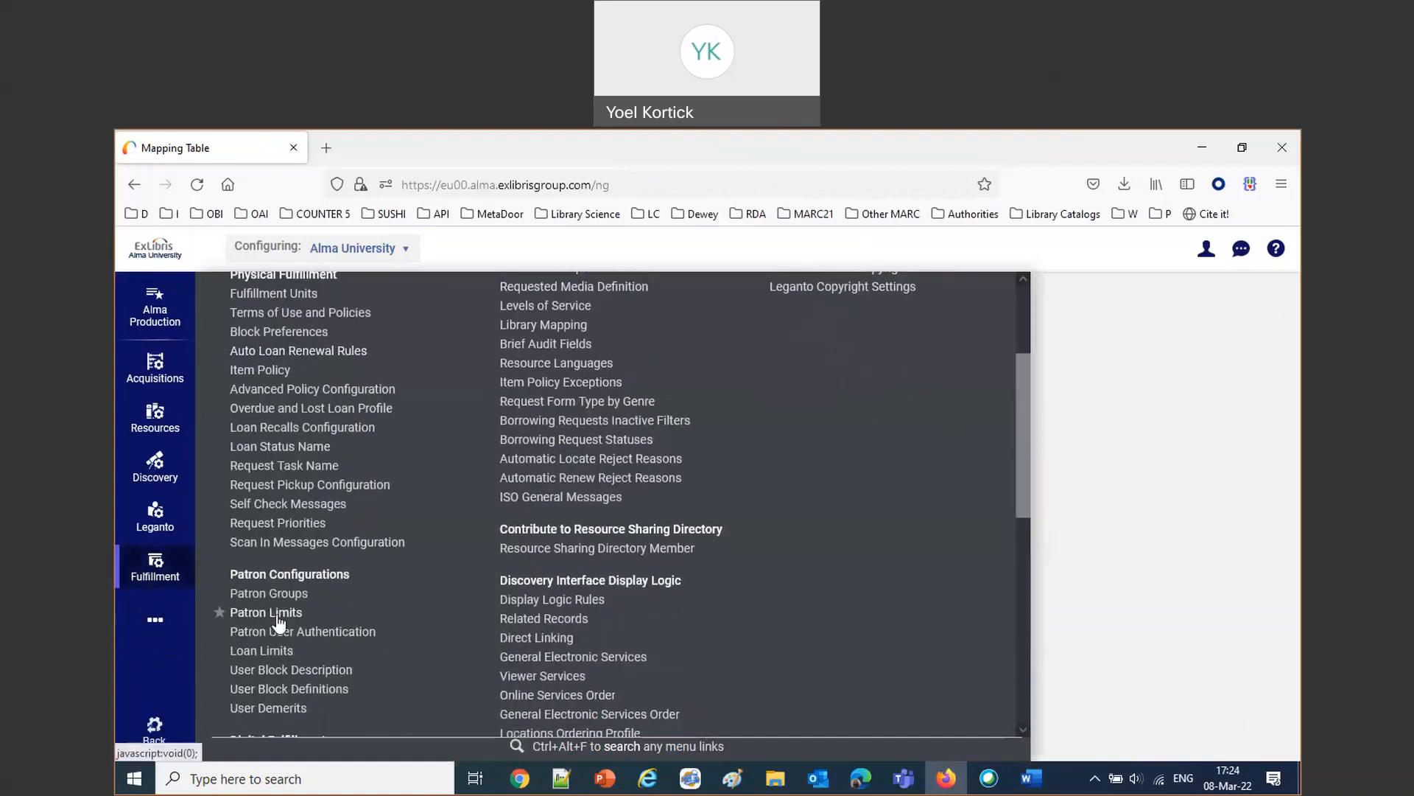
click(279, 618)
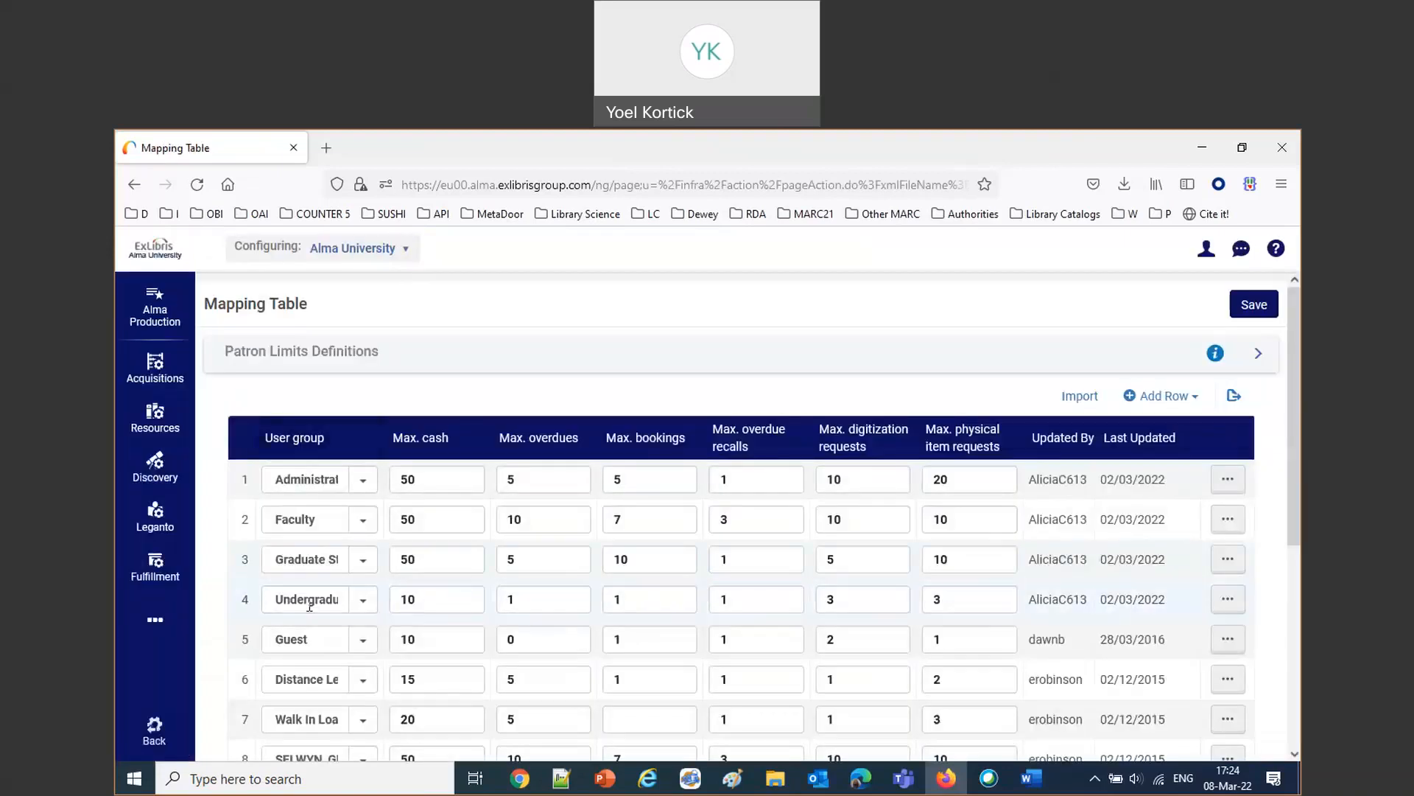
Review the Alumni row in the patron limits, and in the Word document note below the barcodes that Alumni have a maximum cash limit of 40.
scroll(308, 620, down, 5)
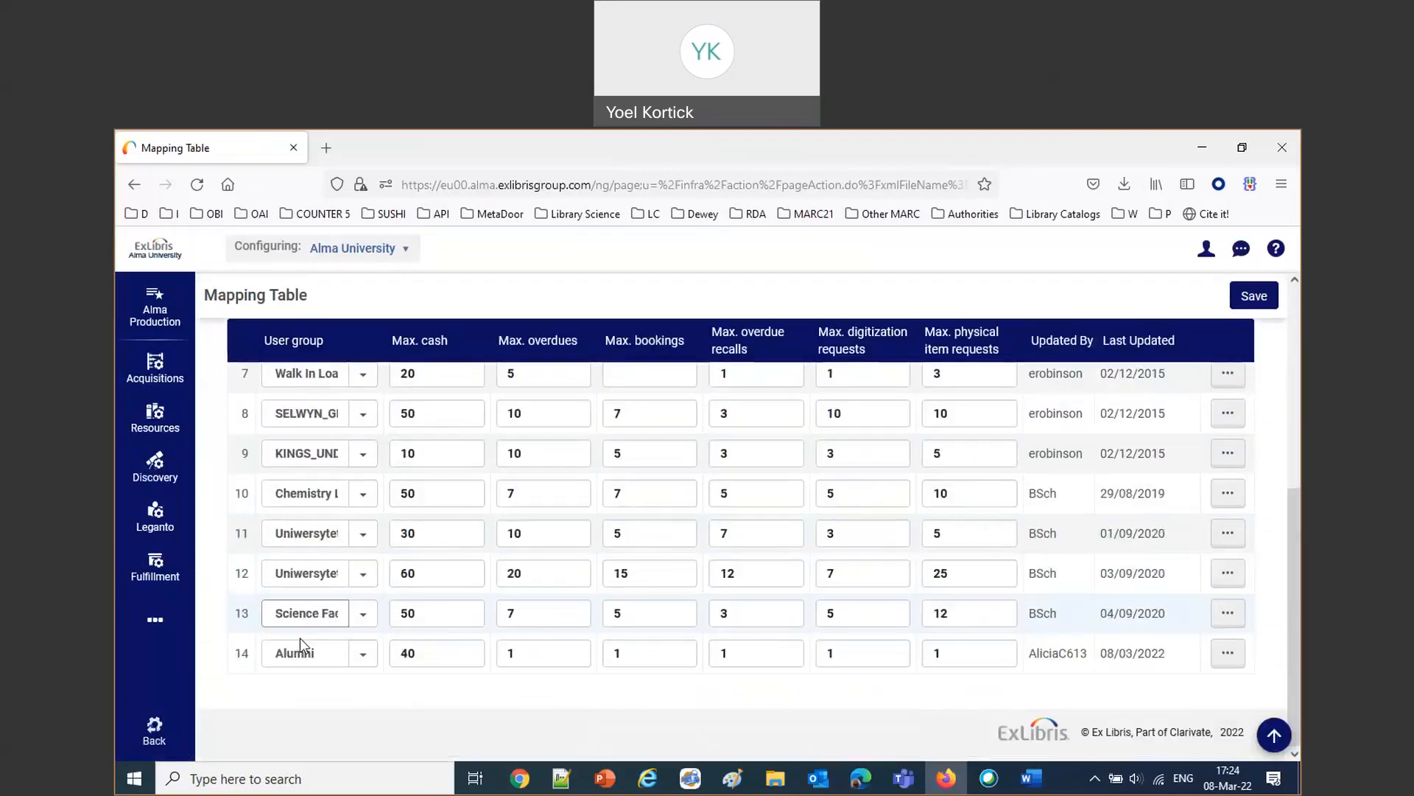
click(961, 648)
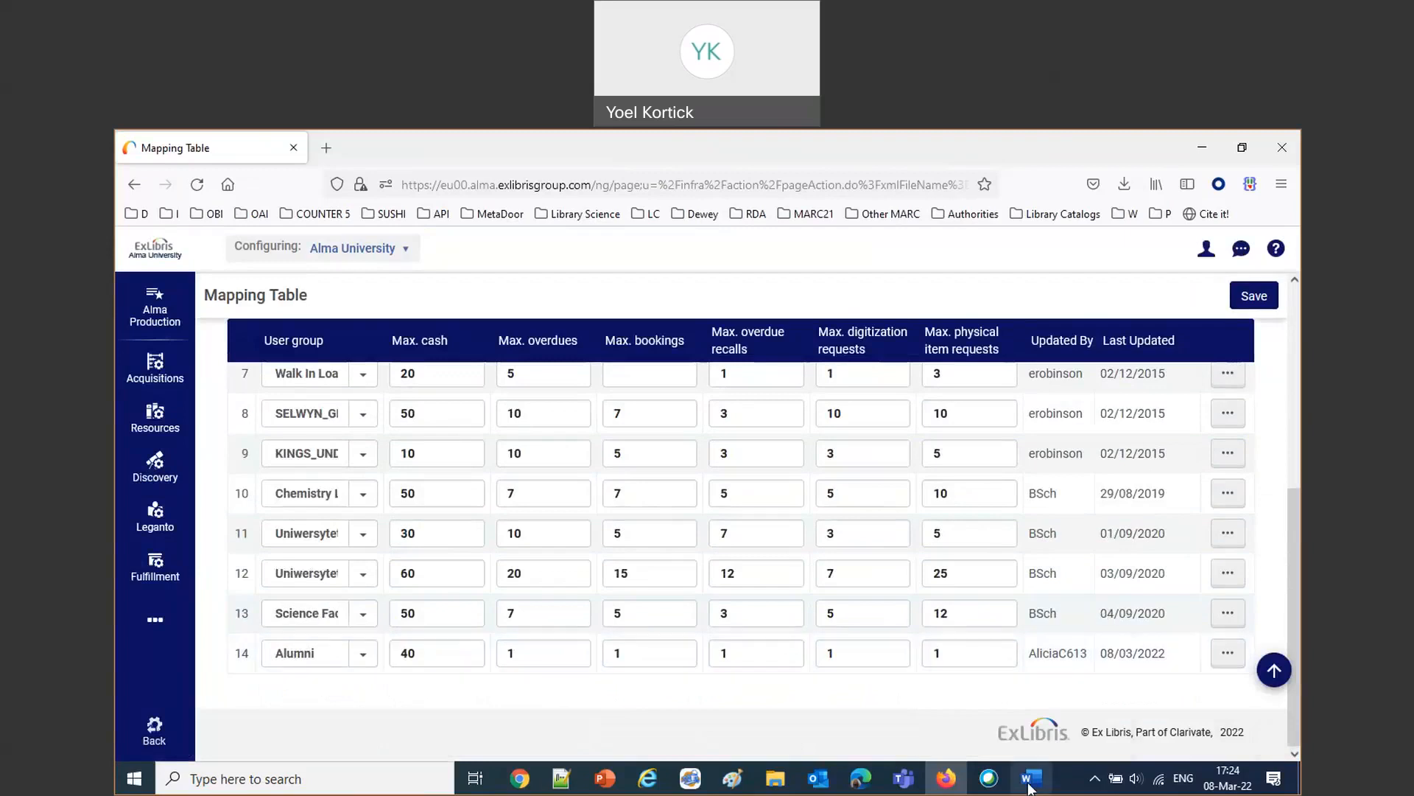
mouse_move(1031, 787)
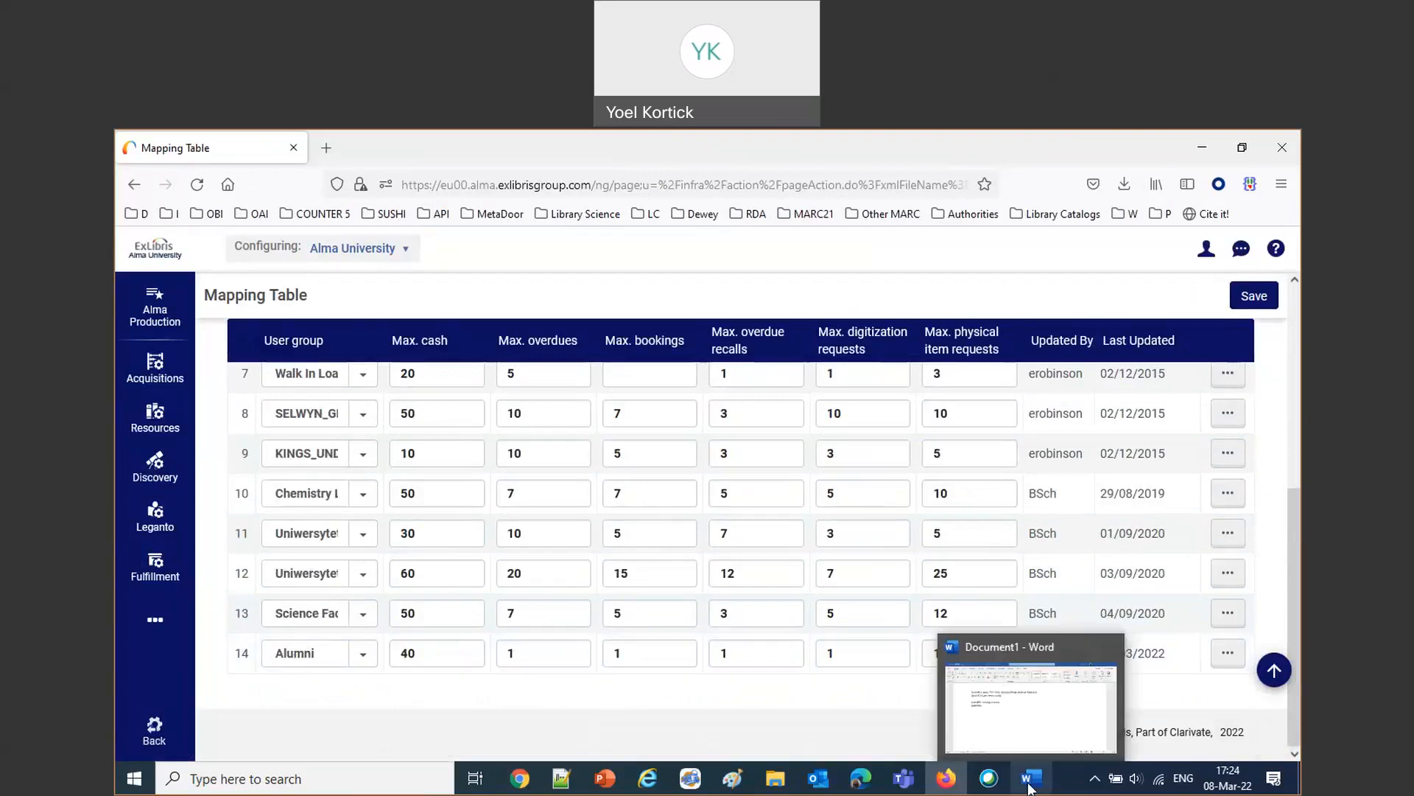
click(1030, 787)
click(385, 435)
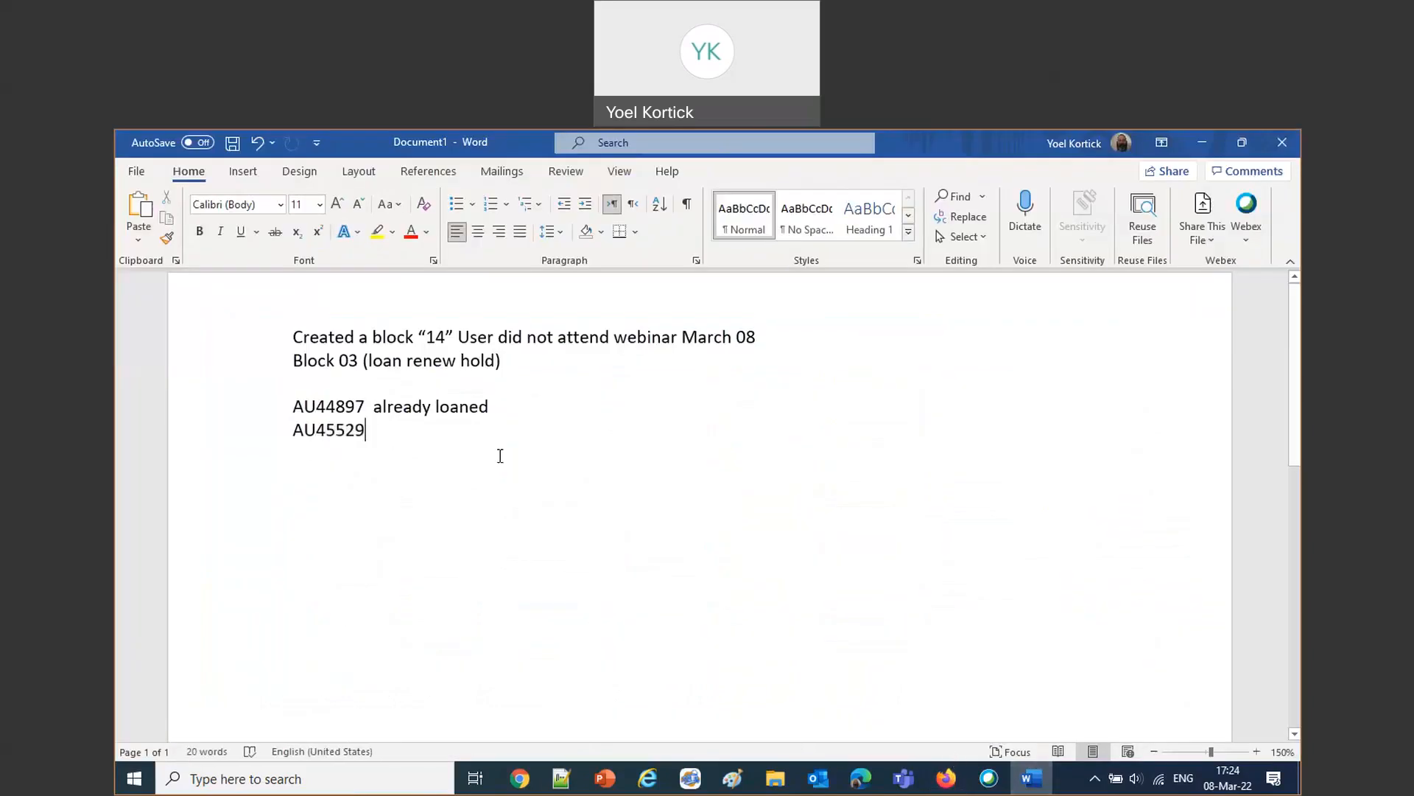
key(Return)
key(Return)
text(Alumni have ma)
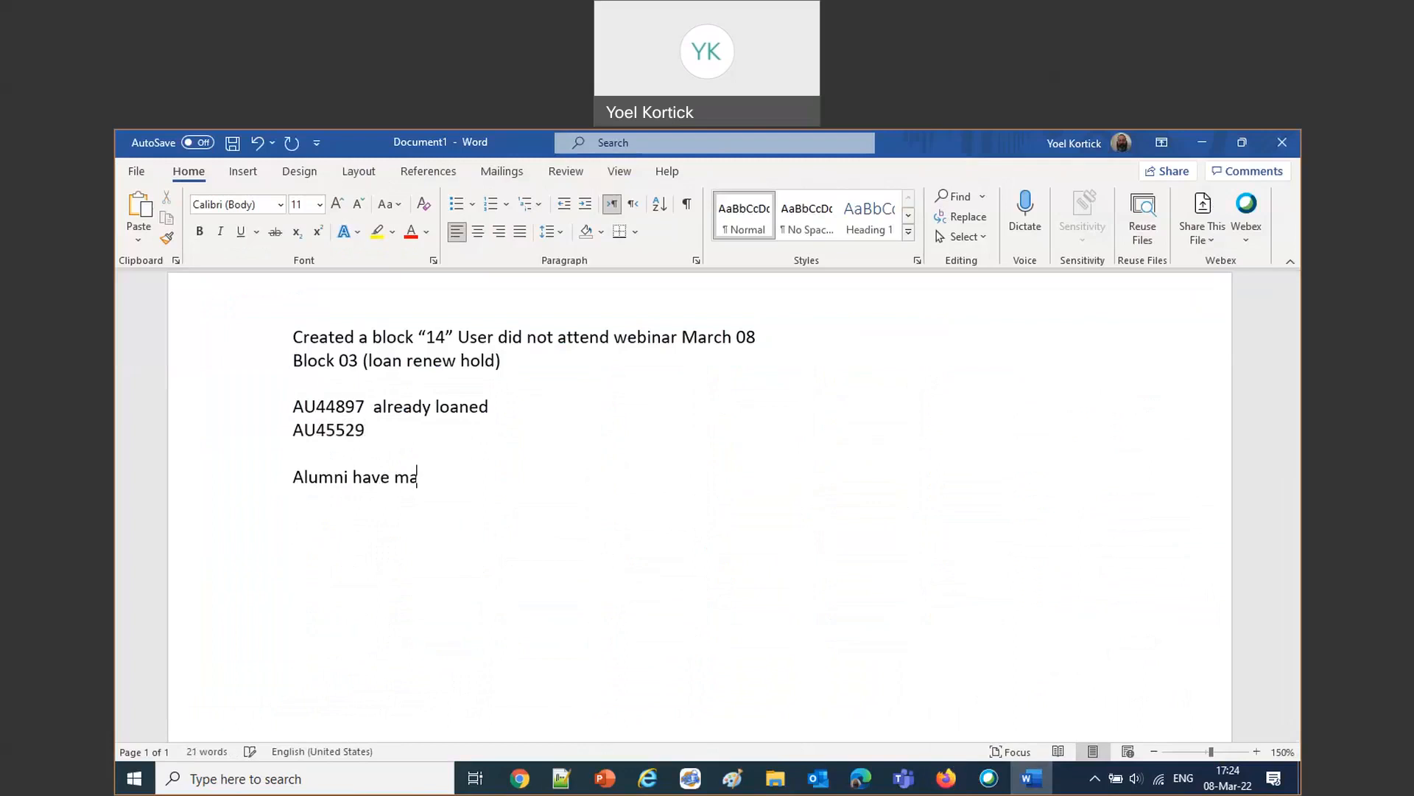
text(ximum cach limit of 40)
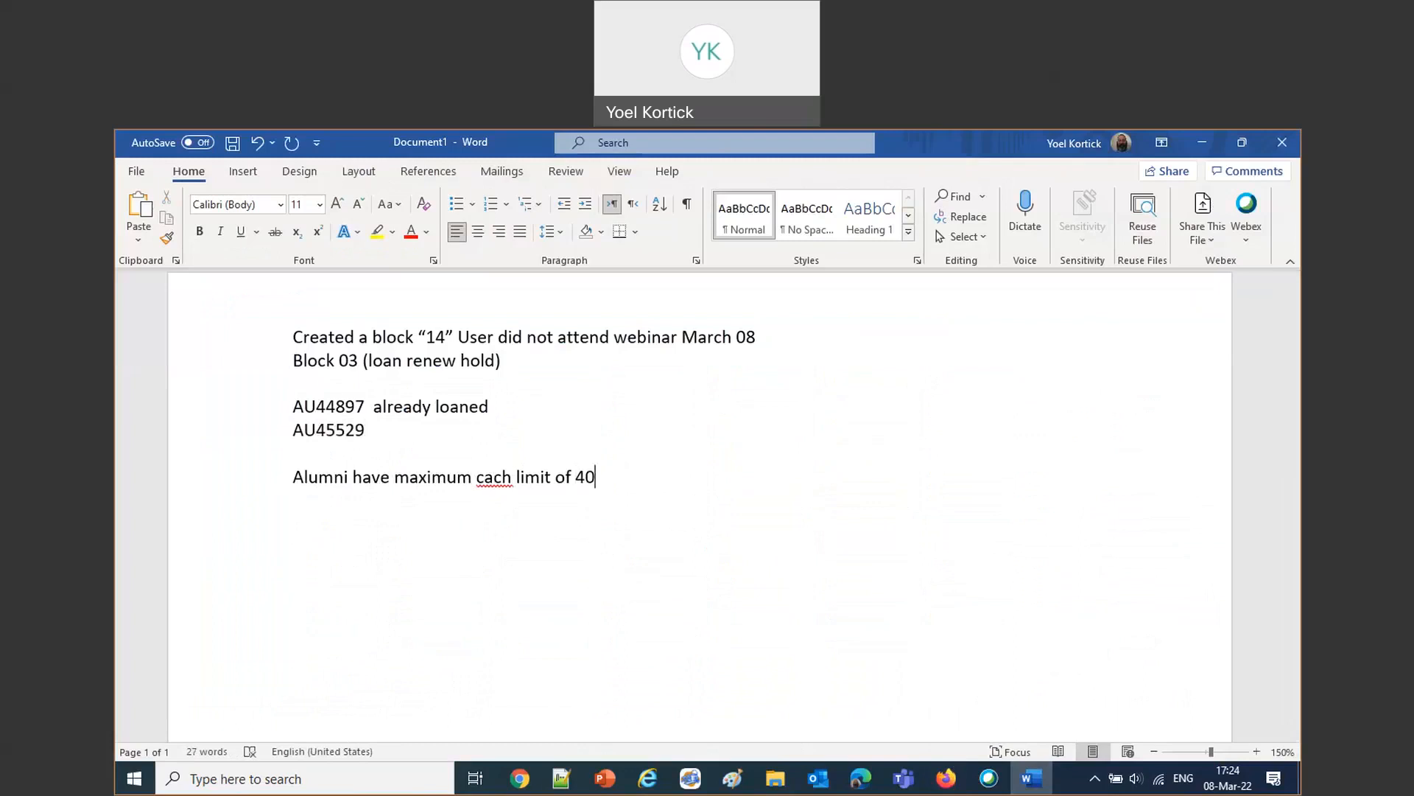
Correct the misspelled "cach" to "cash" in the Alumni note and start a new line after it.
click(500, 477)
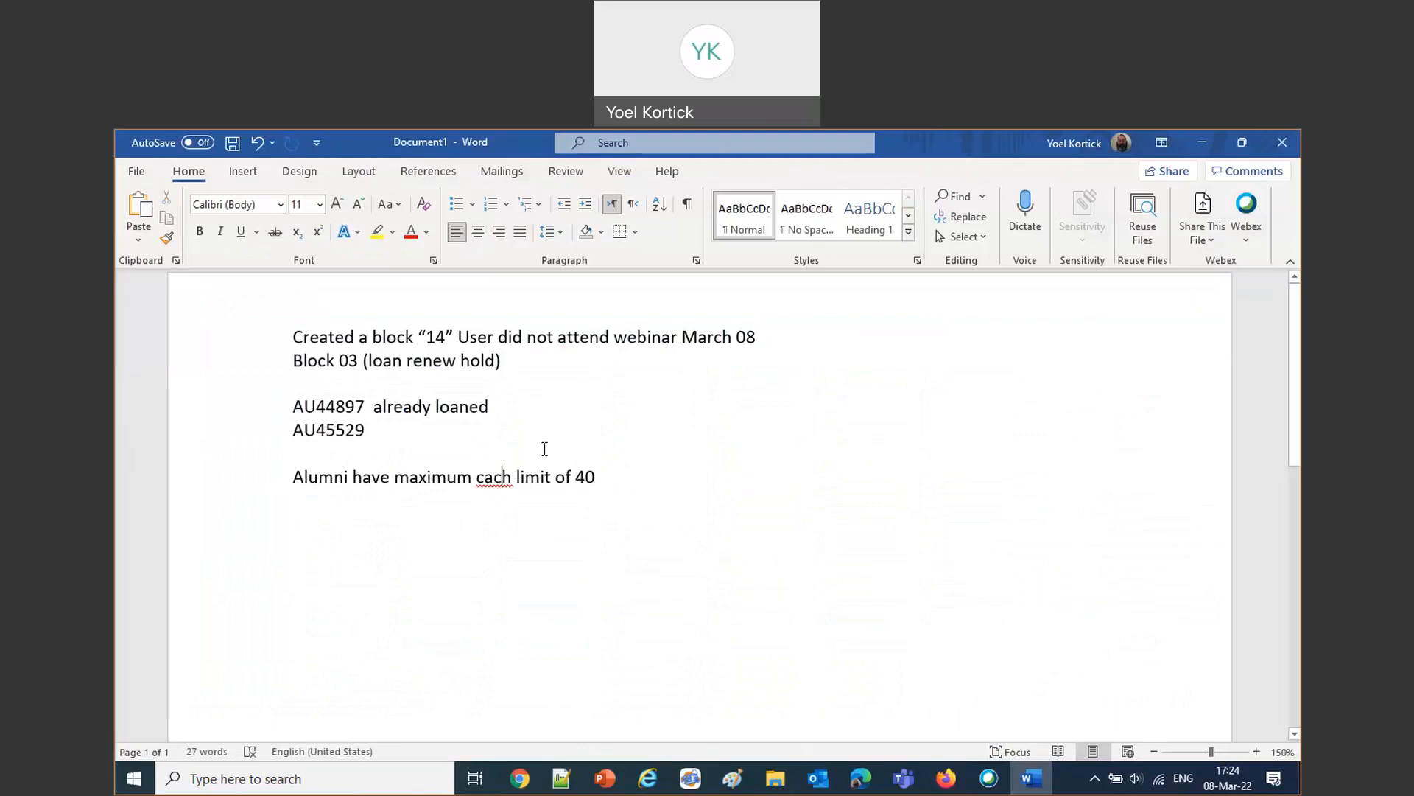
key(BackSpace)
text(s)
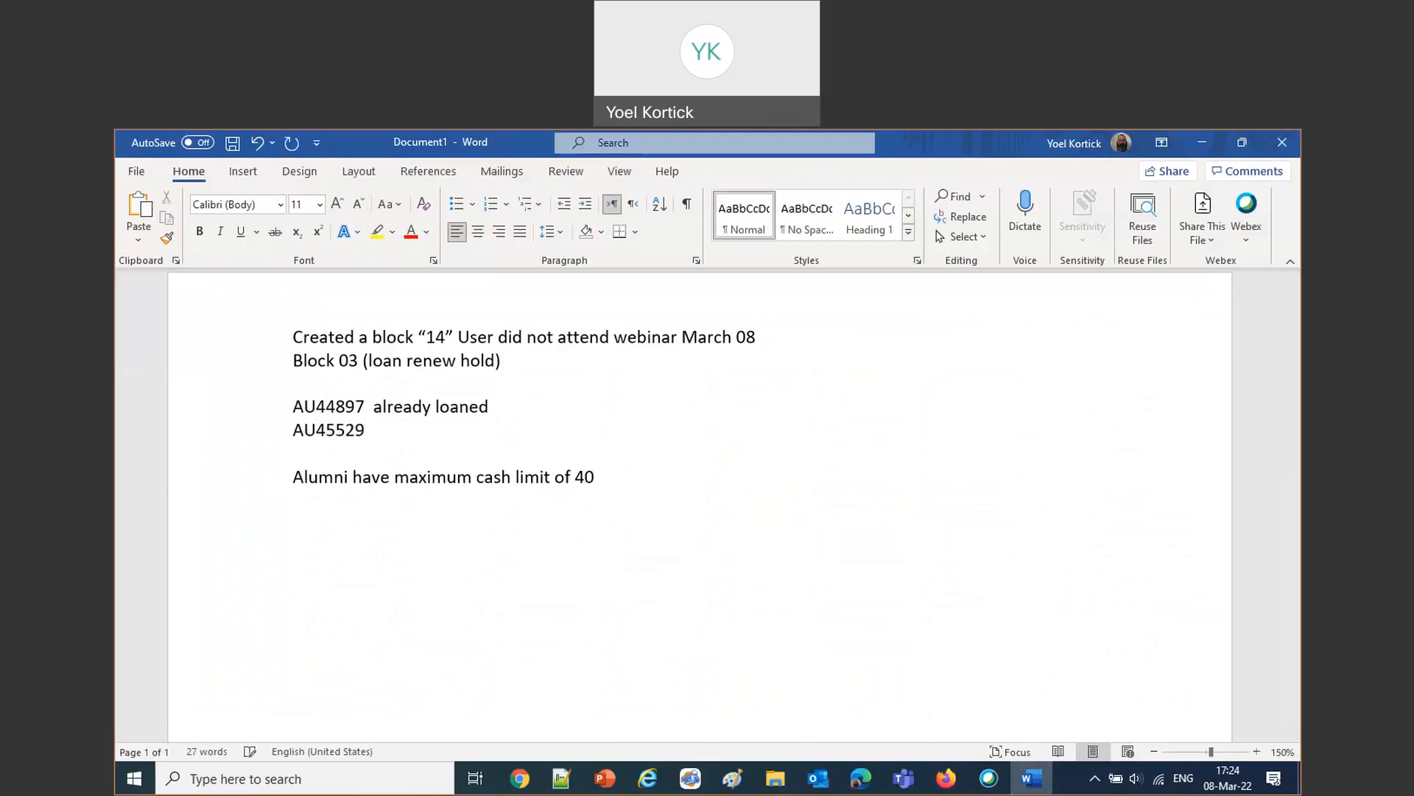
click(681, 483)
key(Return)
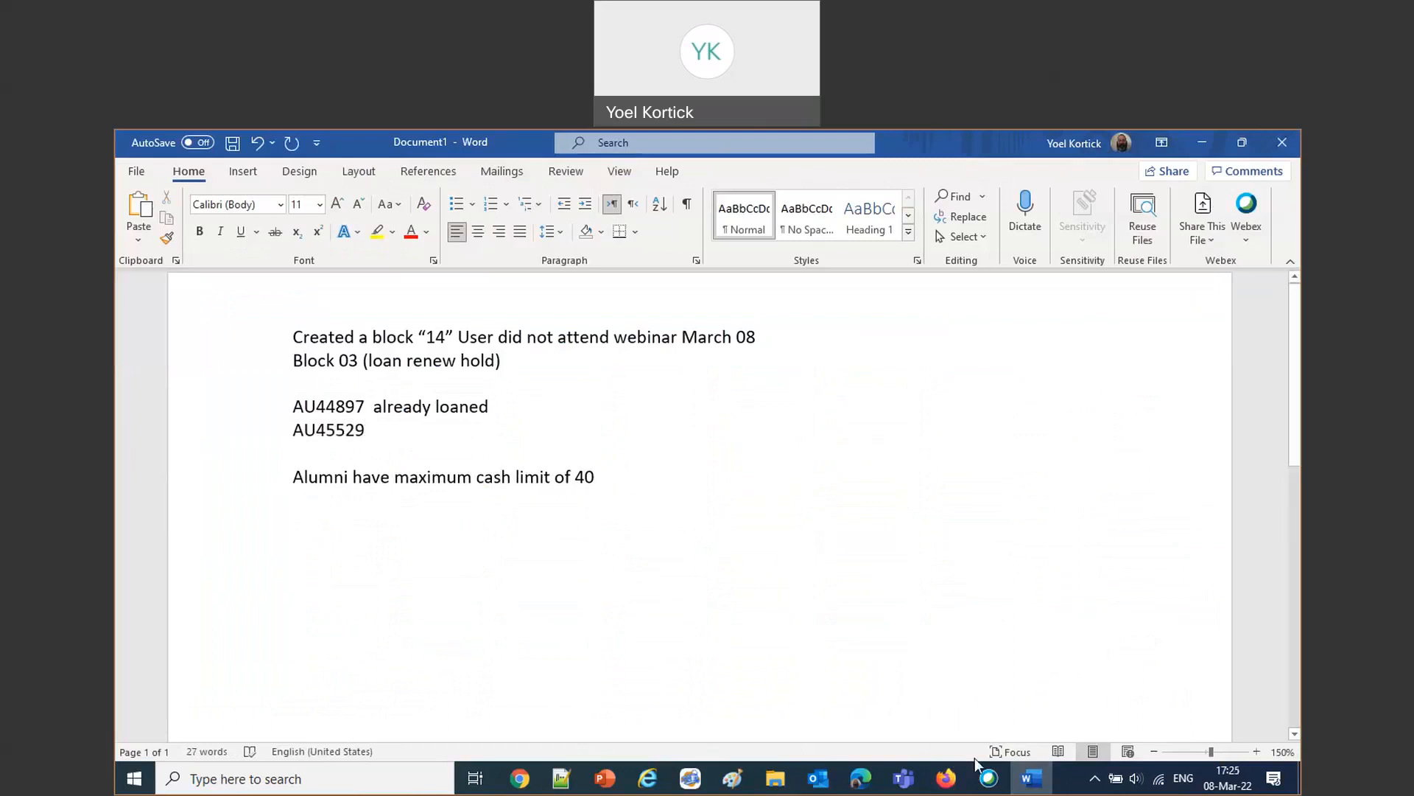
Switch back to Alma in Firefox, save the patron limits table and leave the configuration for the home page.
click(948, 780)
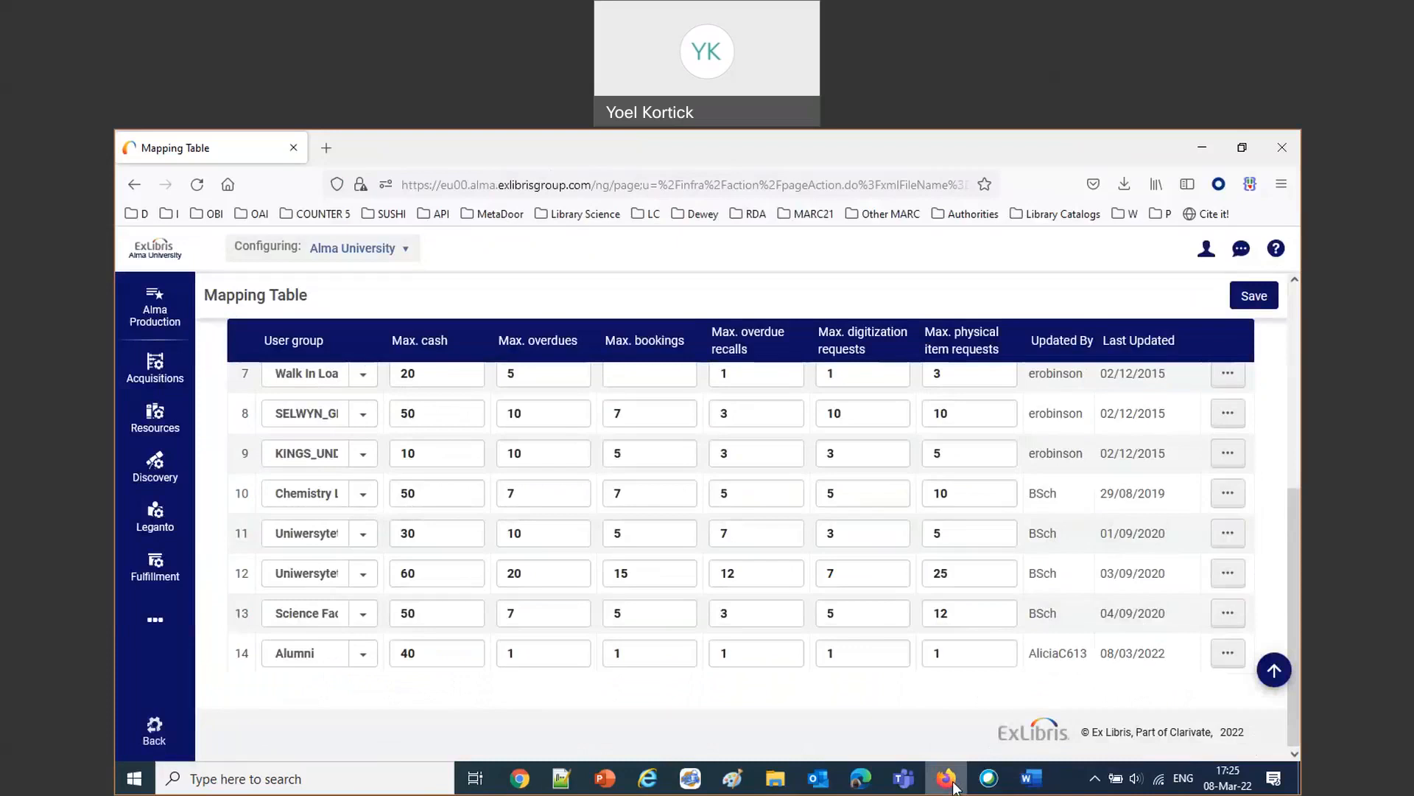
click(1240, 300)
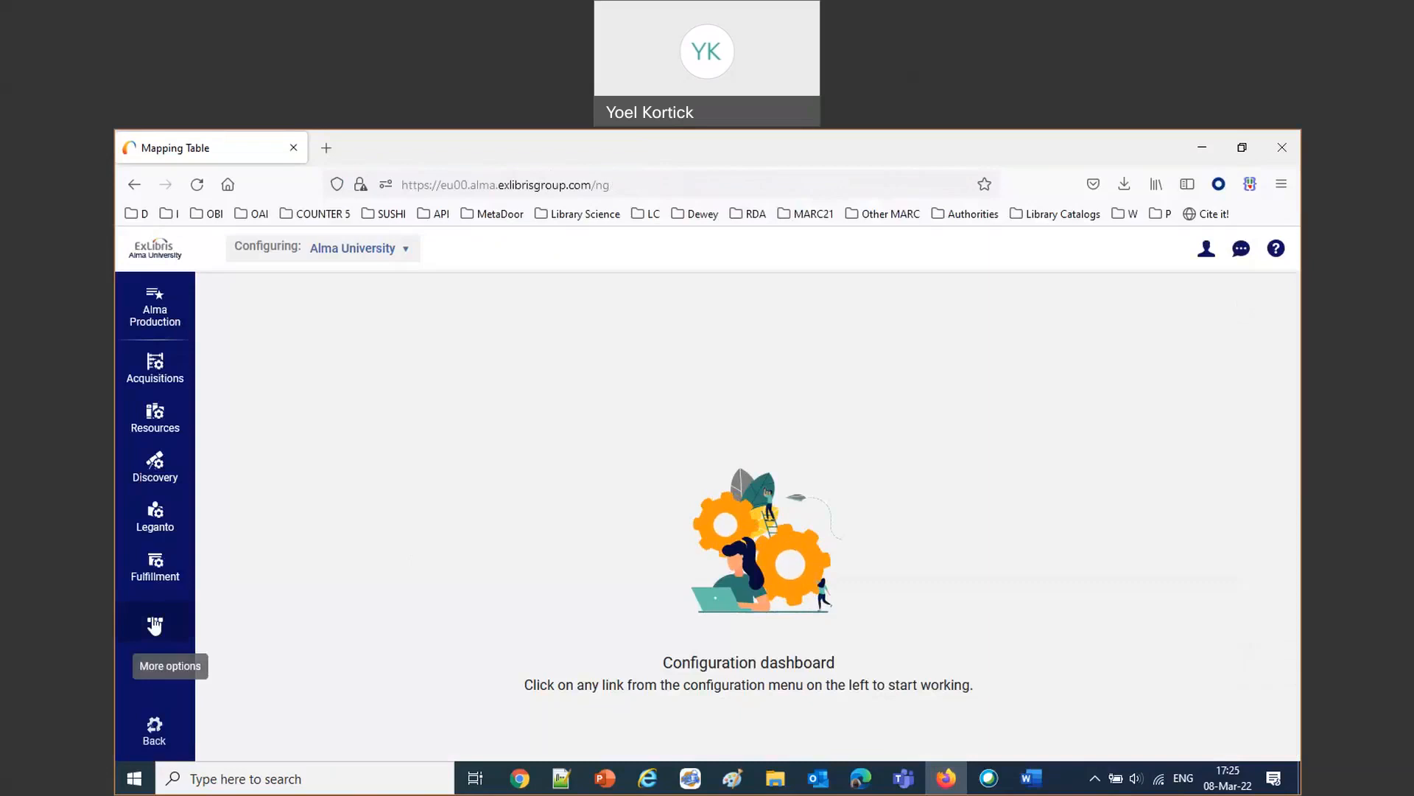
click(156, 733)
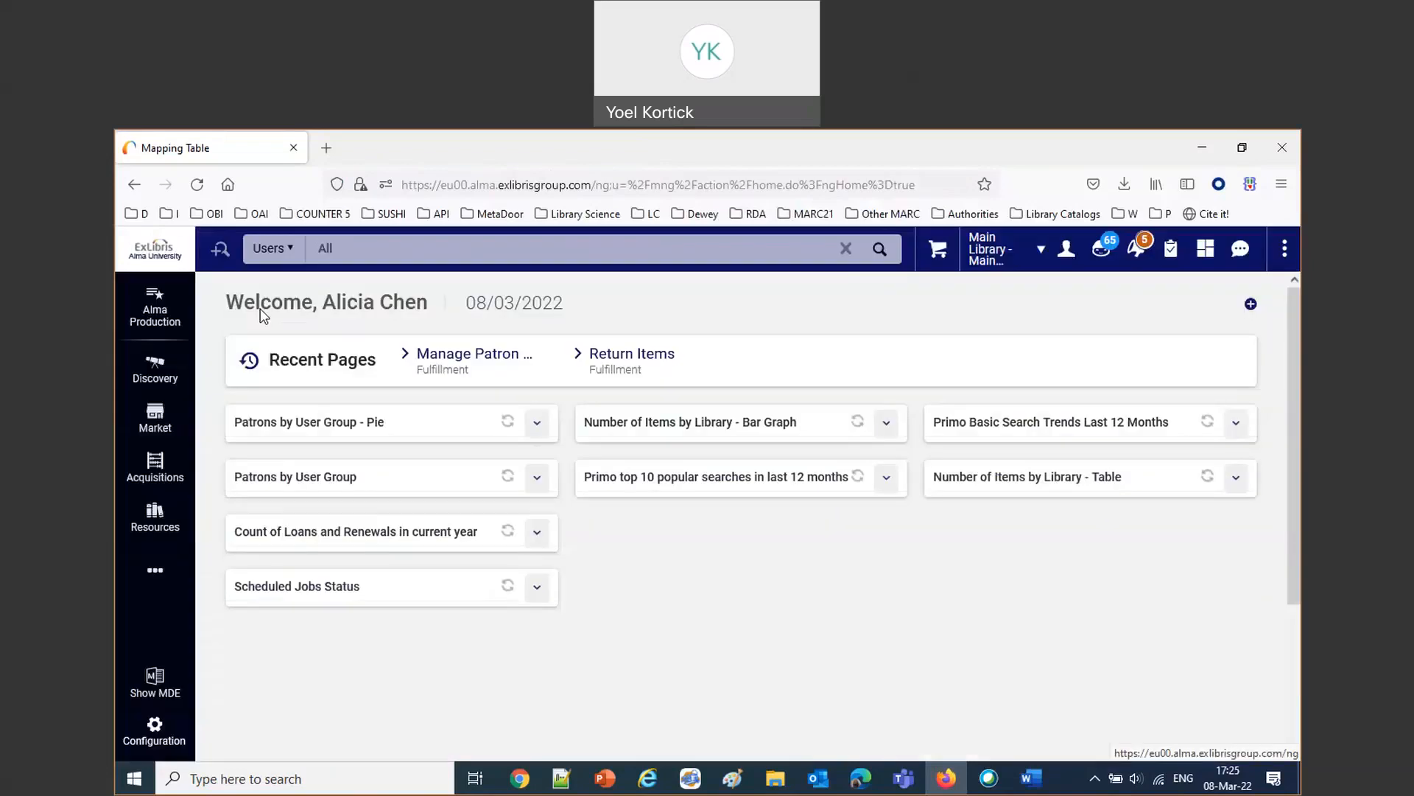
click(288, 249)
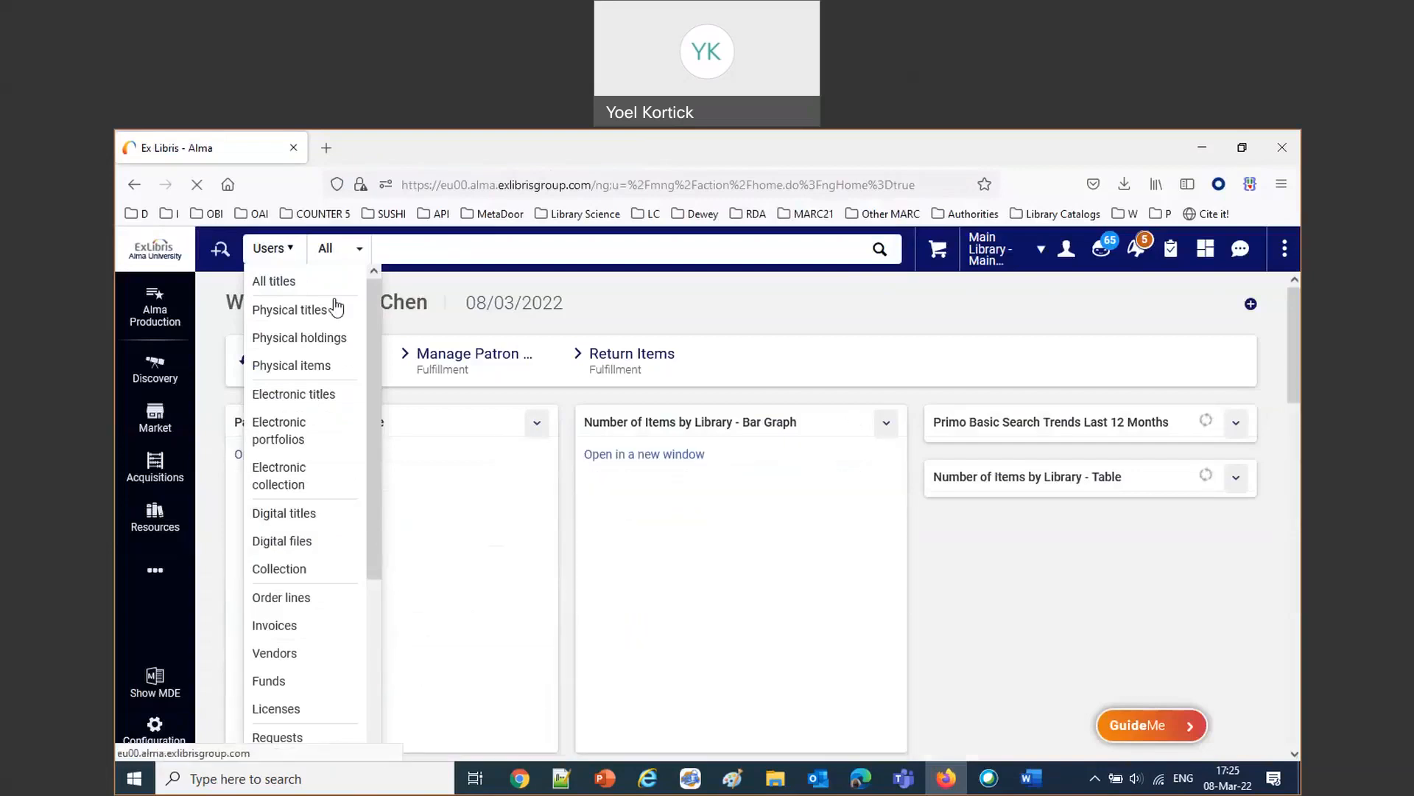
click(433, 242)
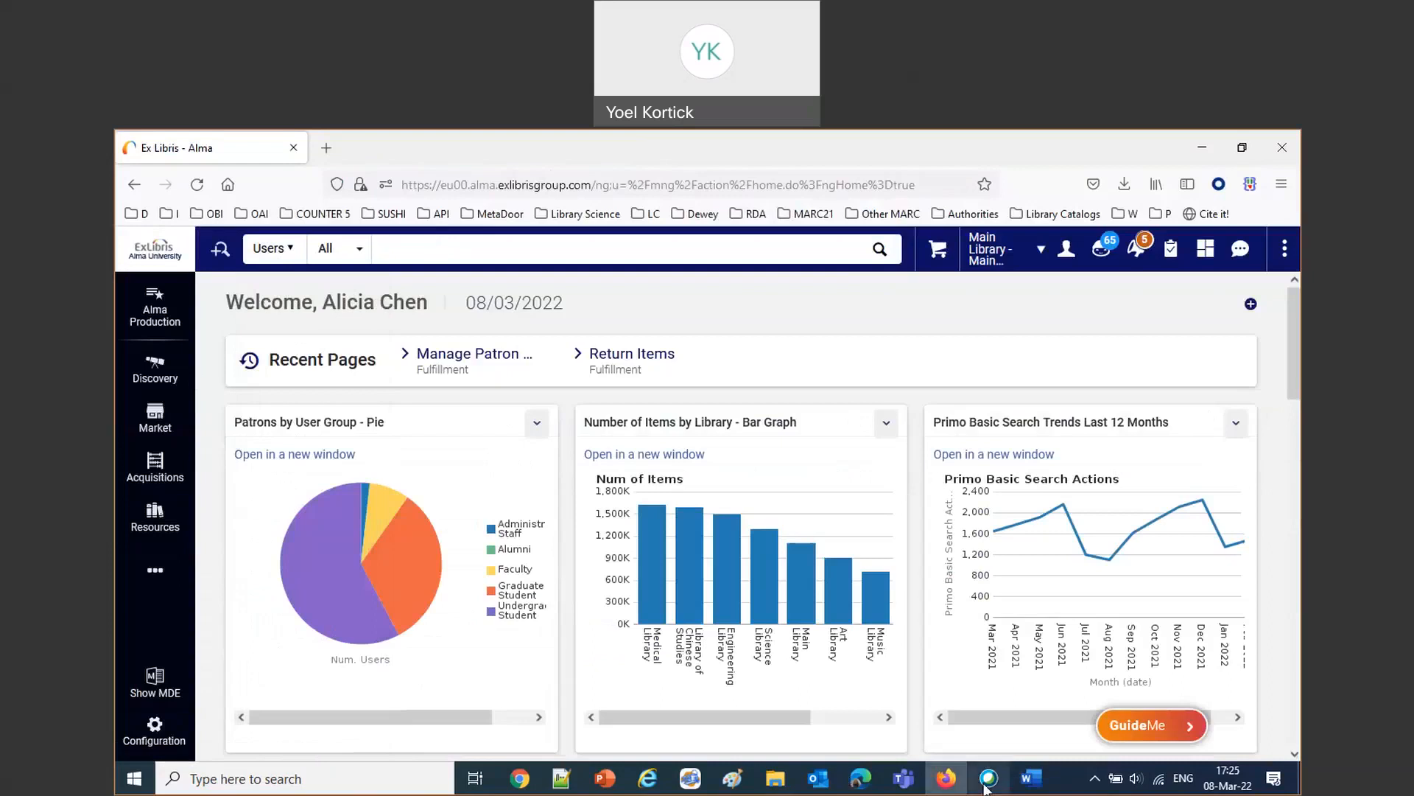
In the Word document, copy the barcode AU44897 and remove the "already loaned" remark beside it.
click(1032, 787)
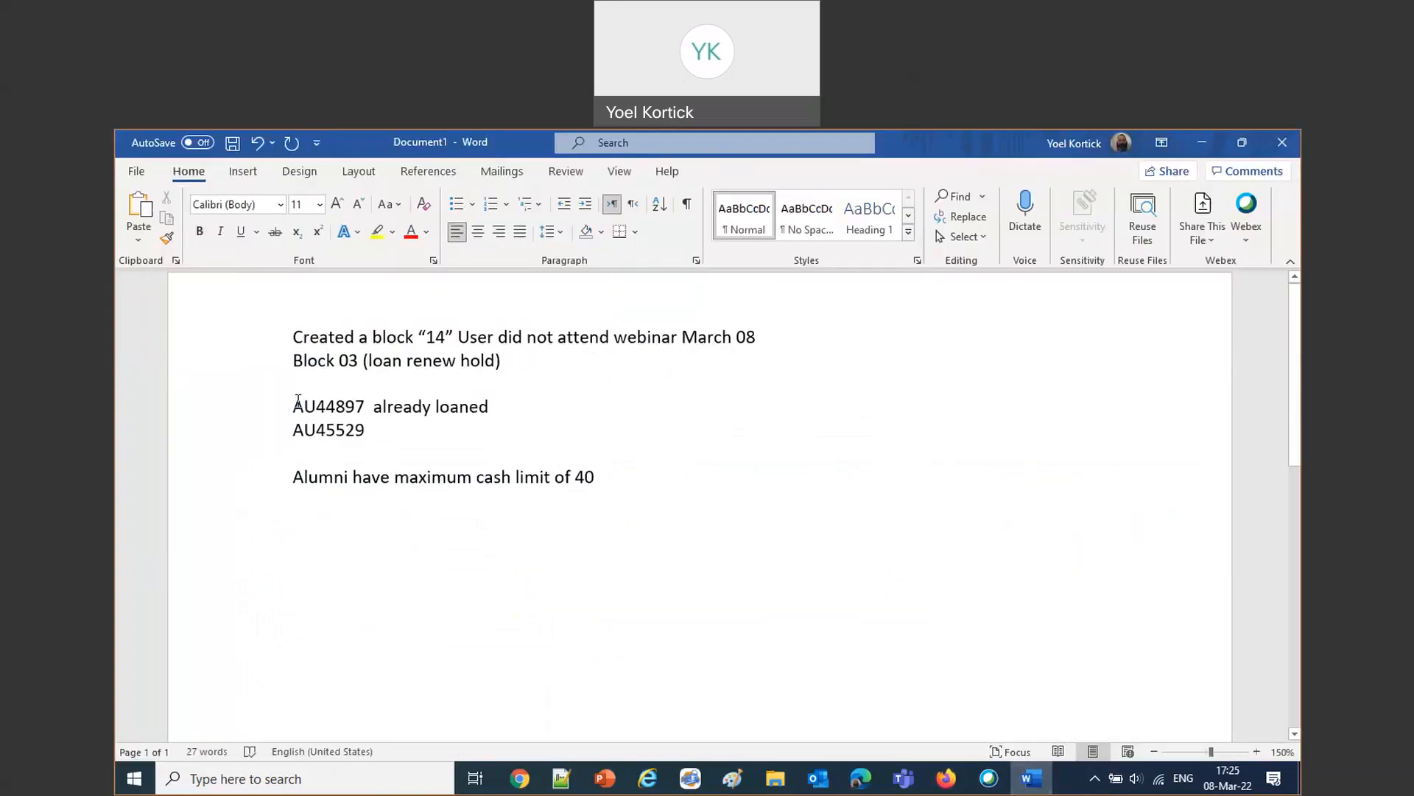
double_click(336, 410)
key(ctrl+c)
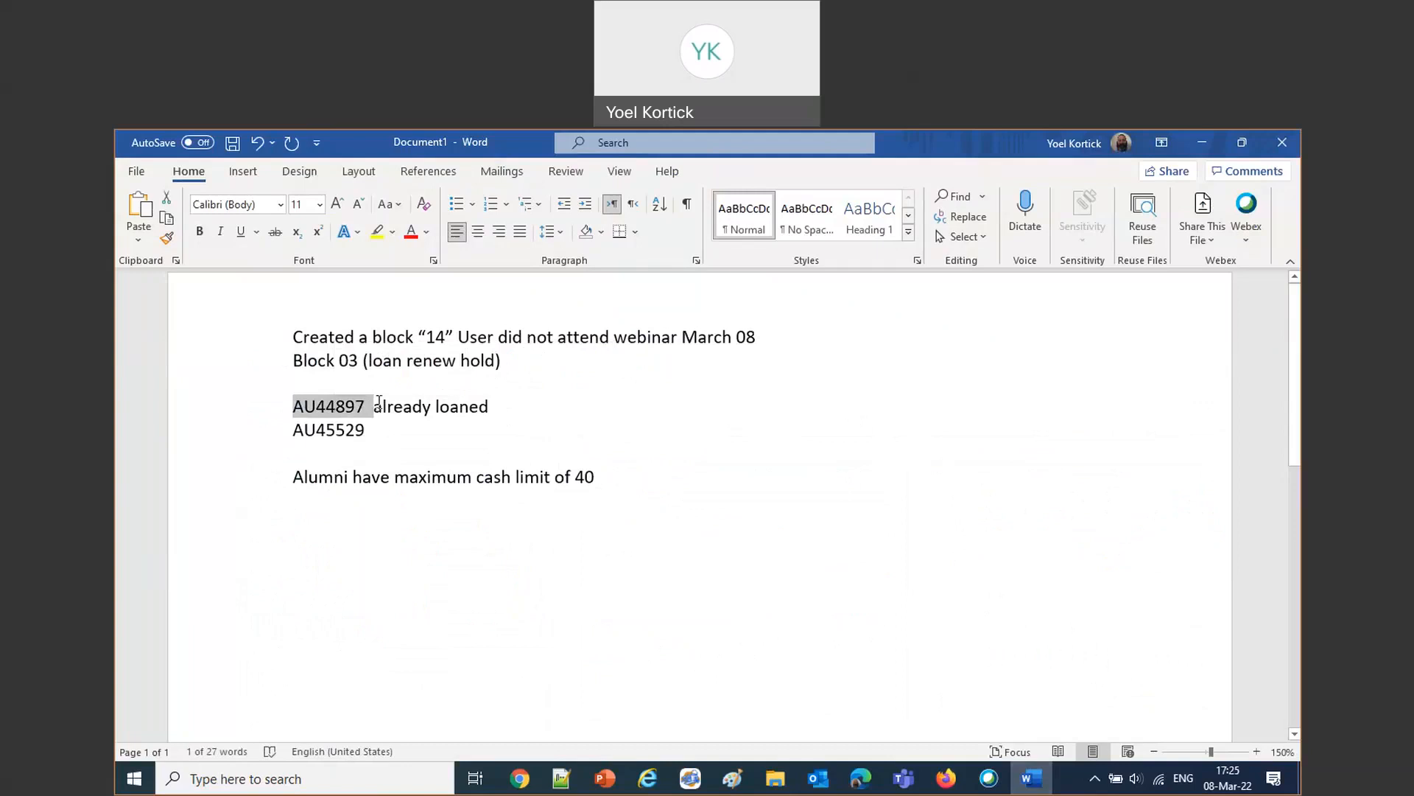
drag(373, 408, 540, 403)
key(Delete)
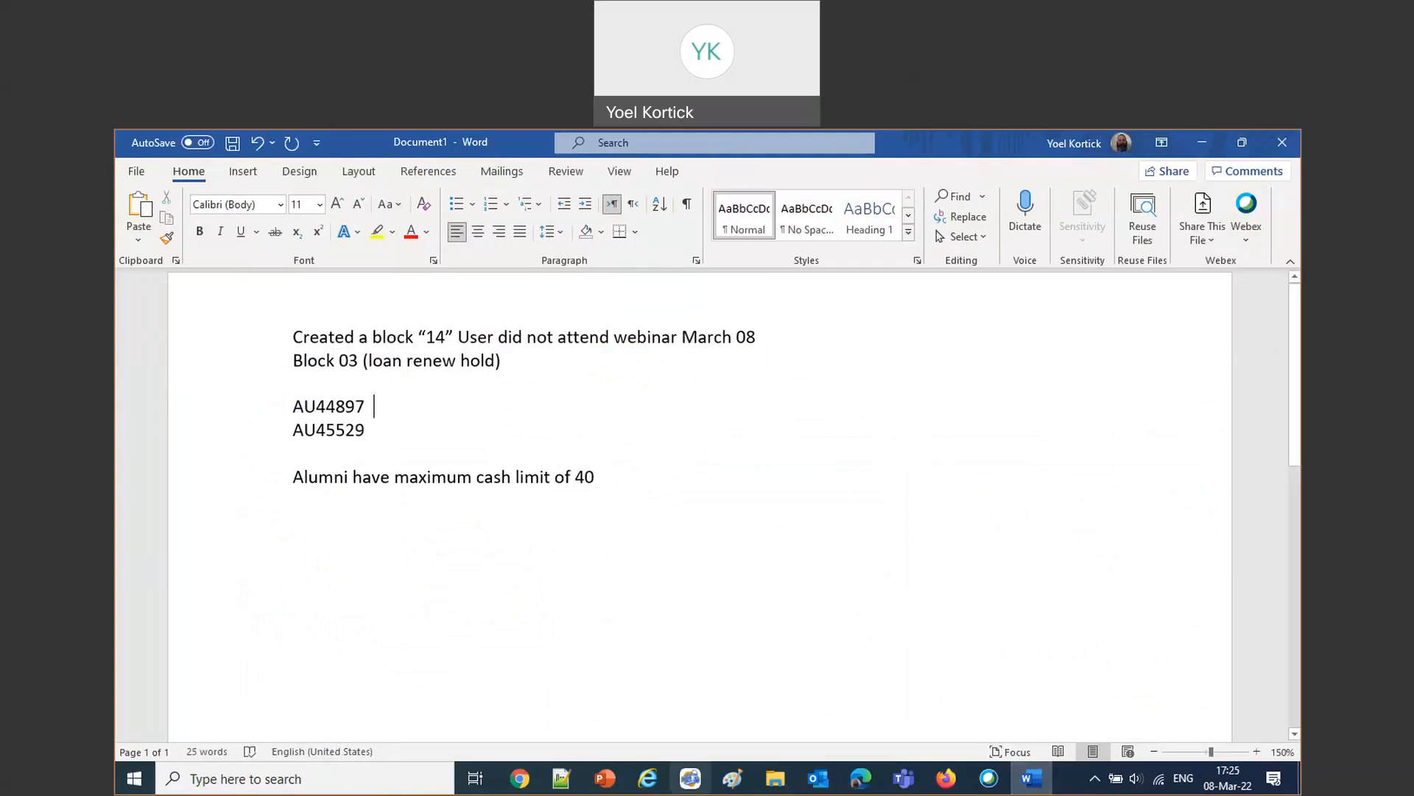
Switch to Alma in Firefox, open Return Items and return the item with barcode AU44897.
click(945, 780)
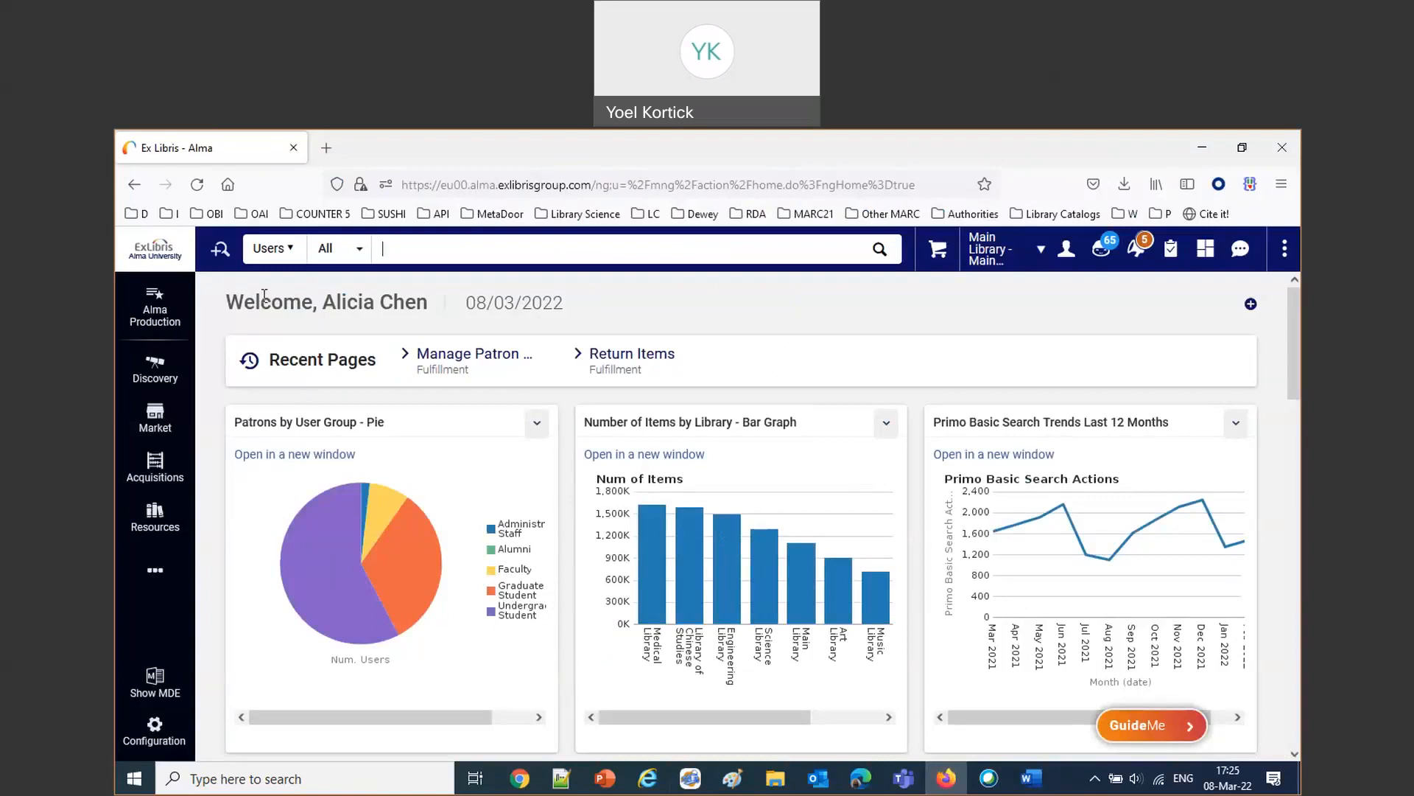
click(154, 569)
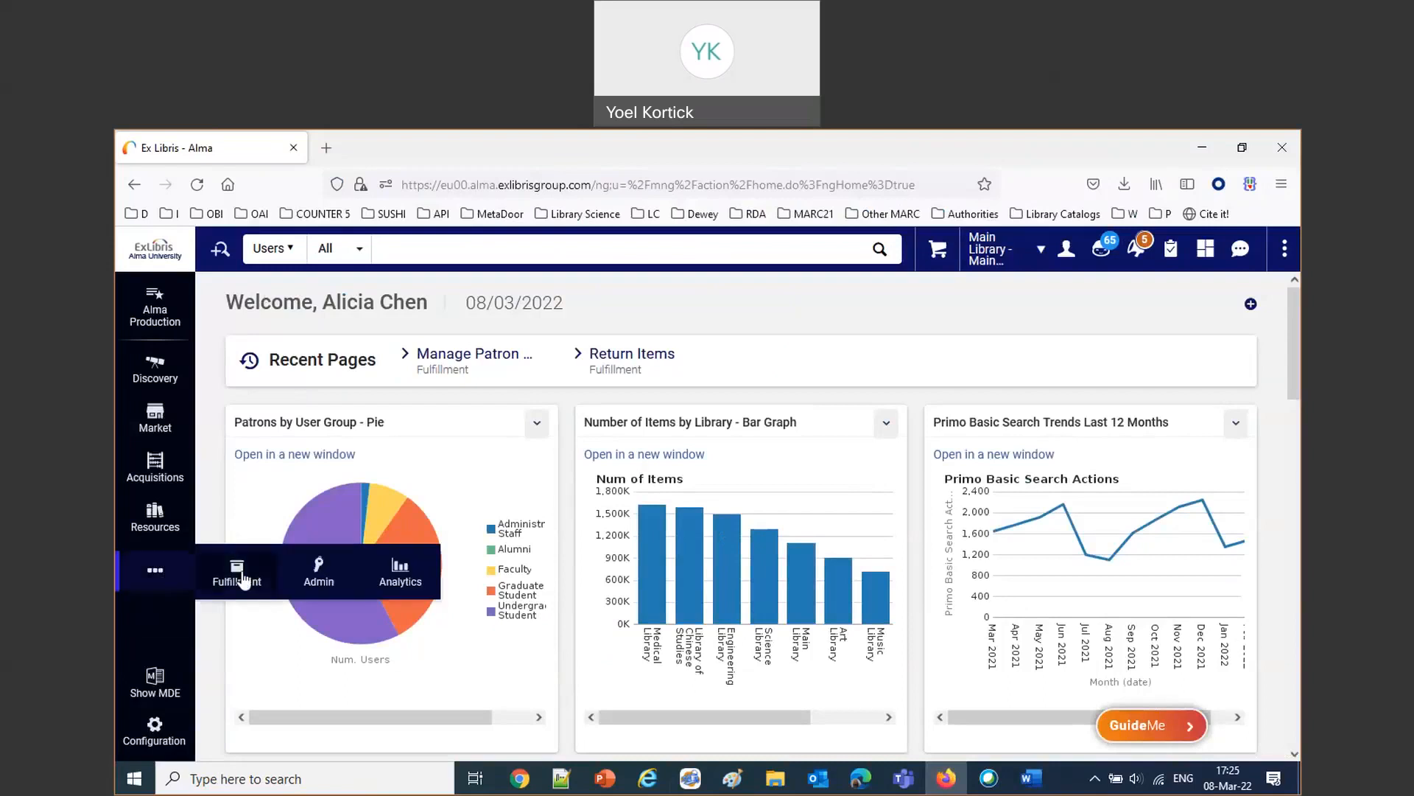
click(243, 580)
click(267, 329)
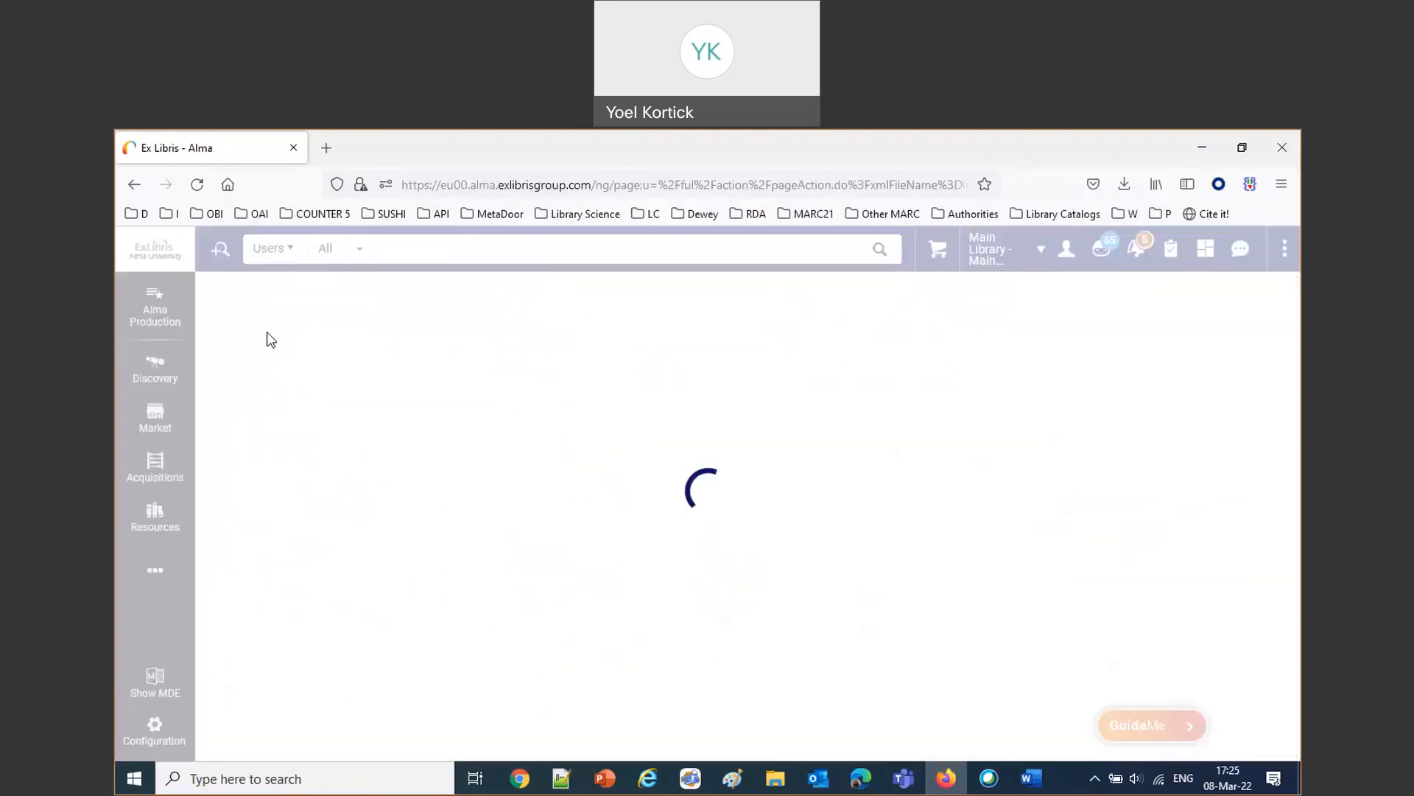
text(AU44897)
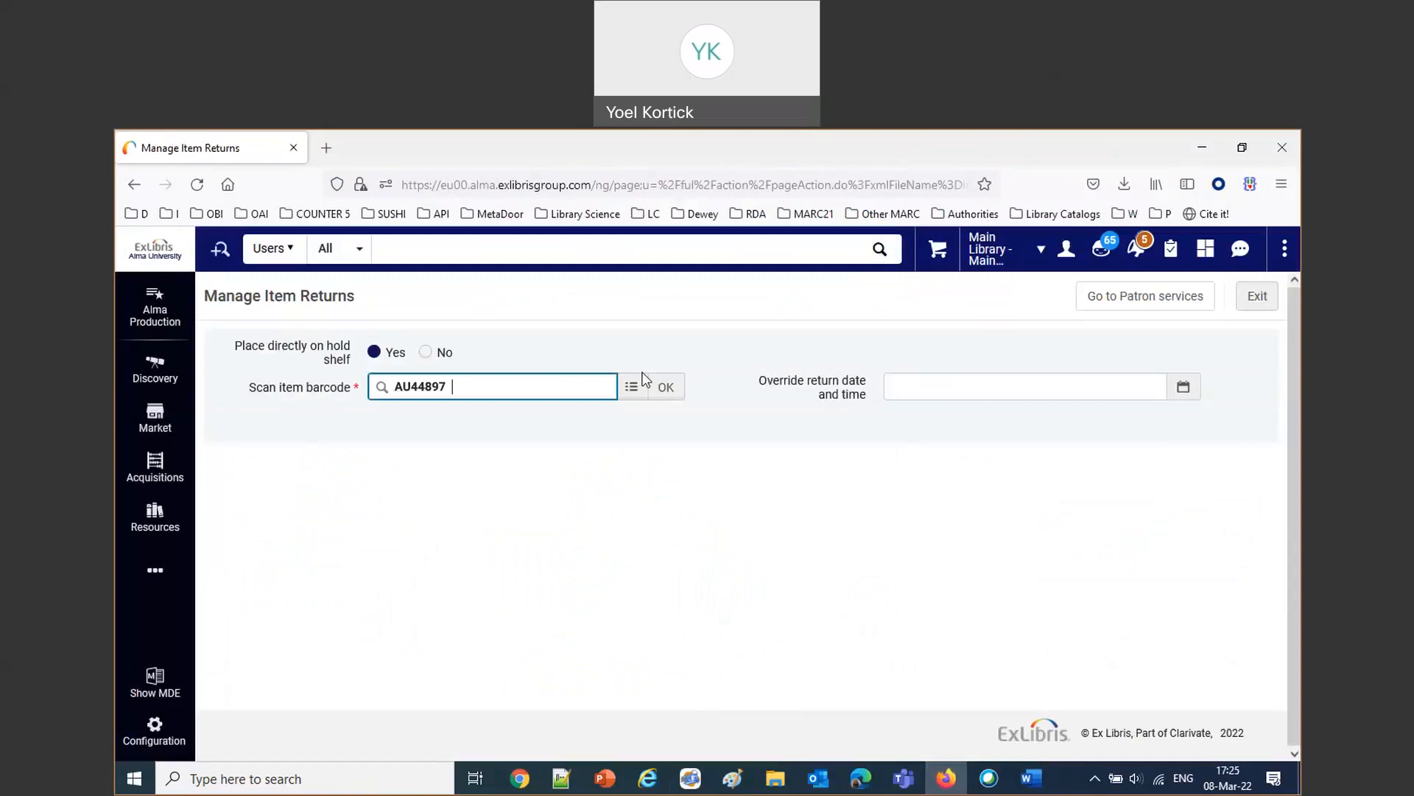
click(664, 385)
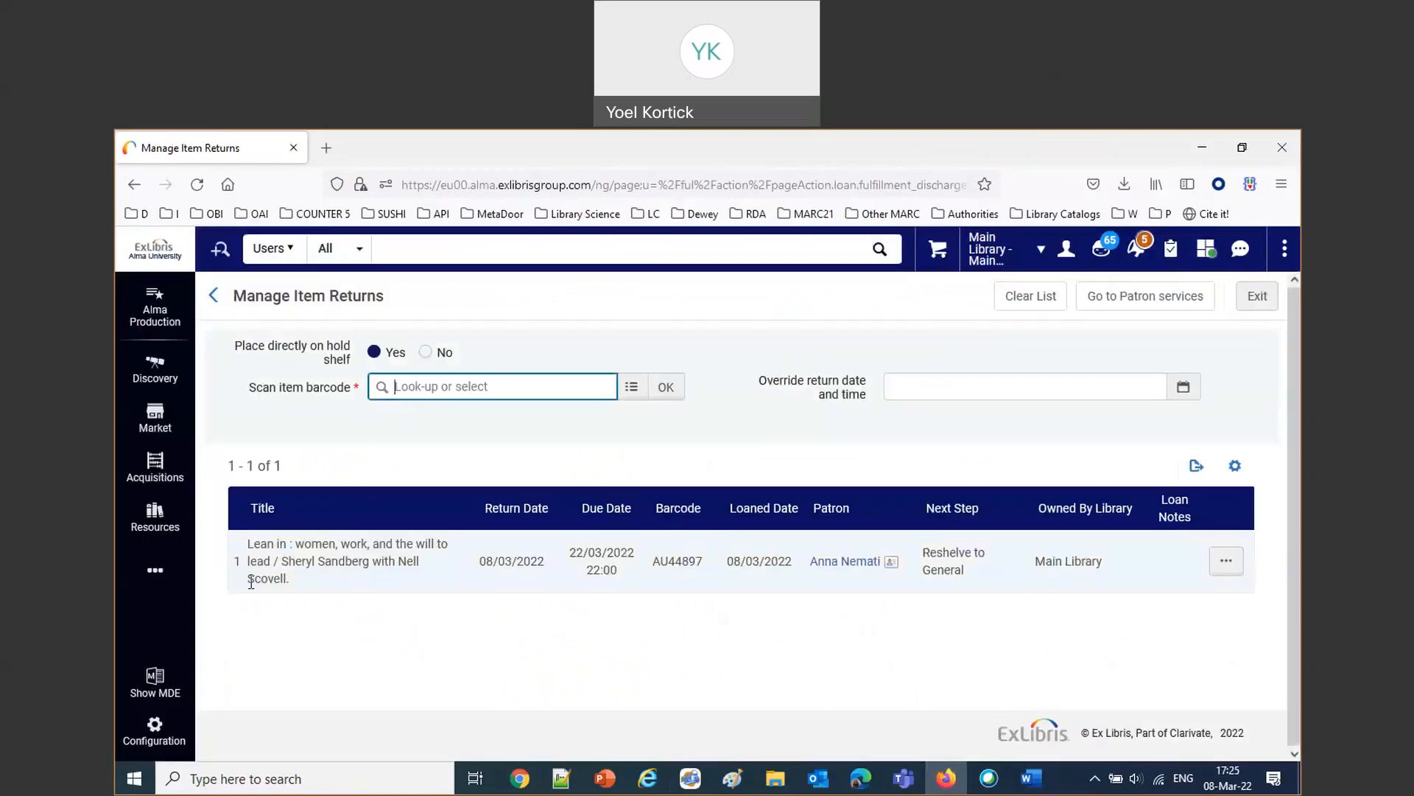
click(154, 570)
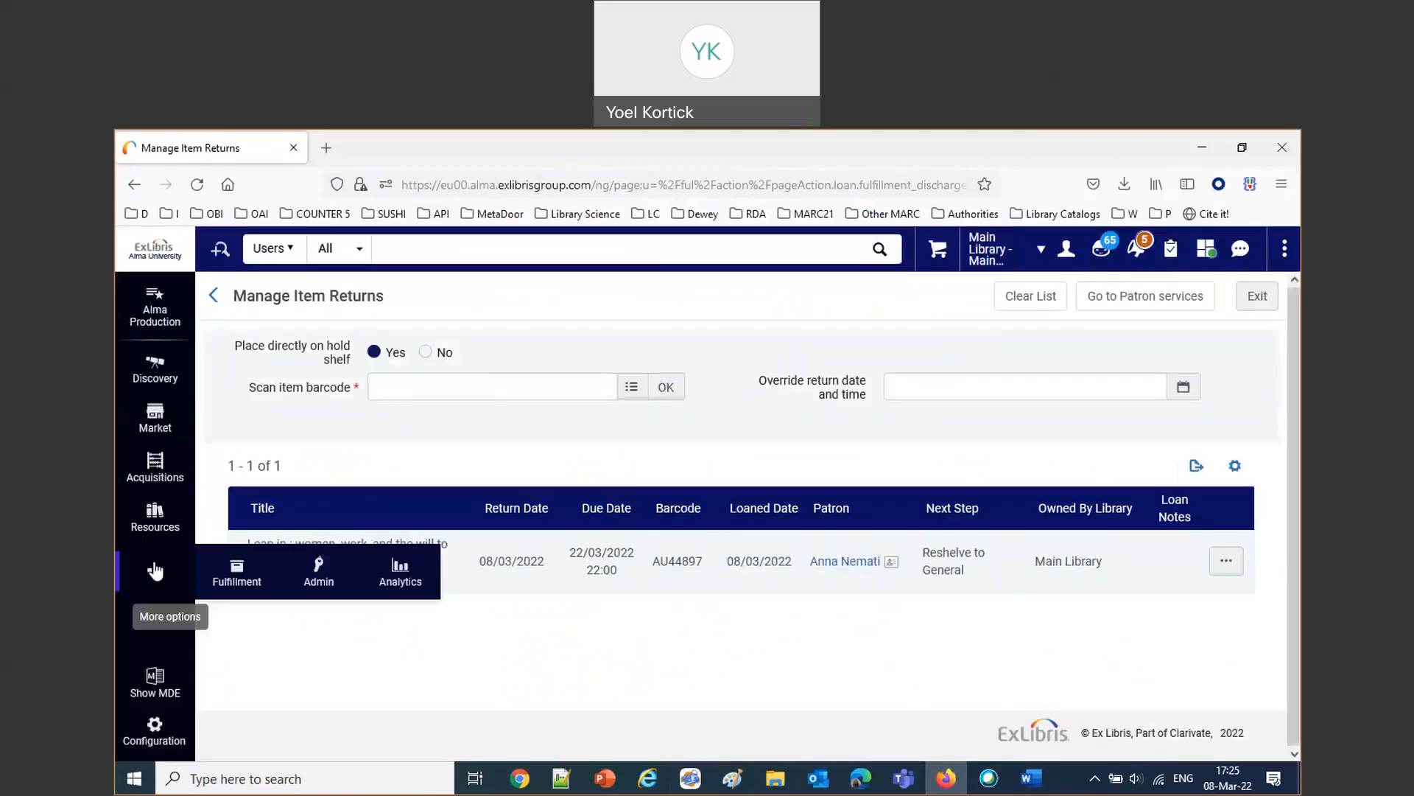
click(233, 572)
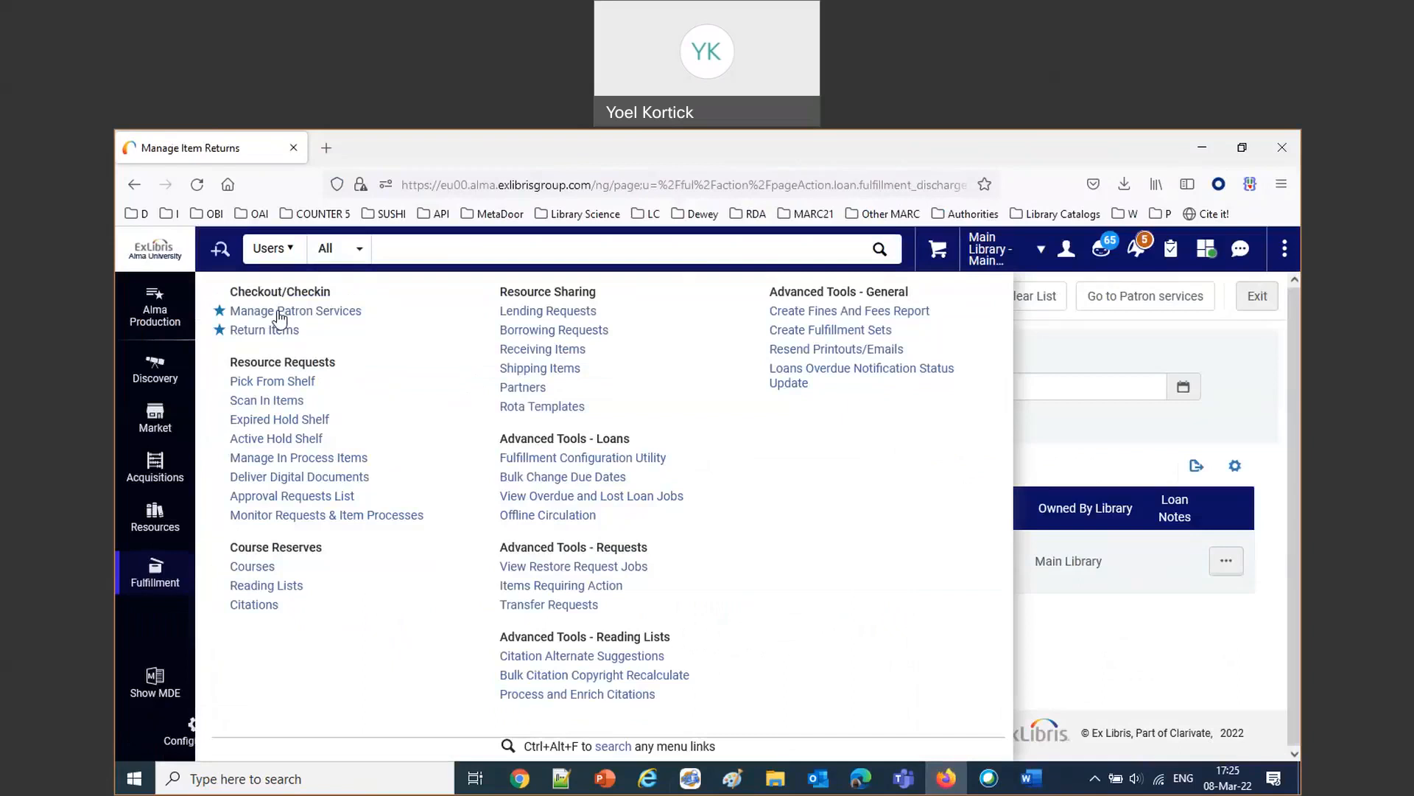
click(278, 319)
text(AU44897)
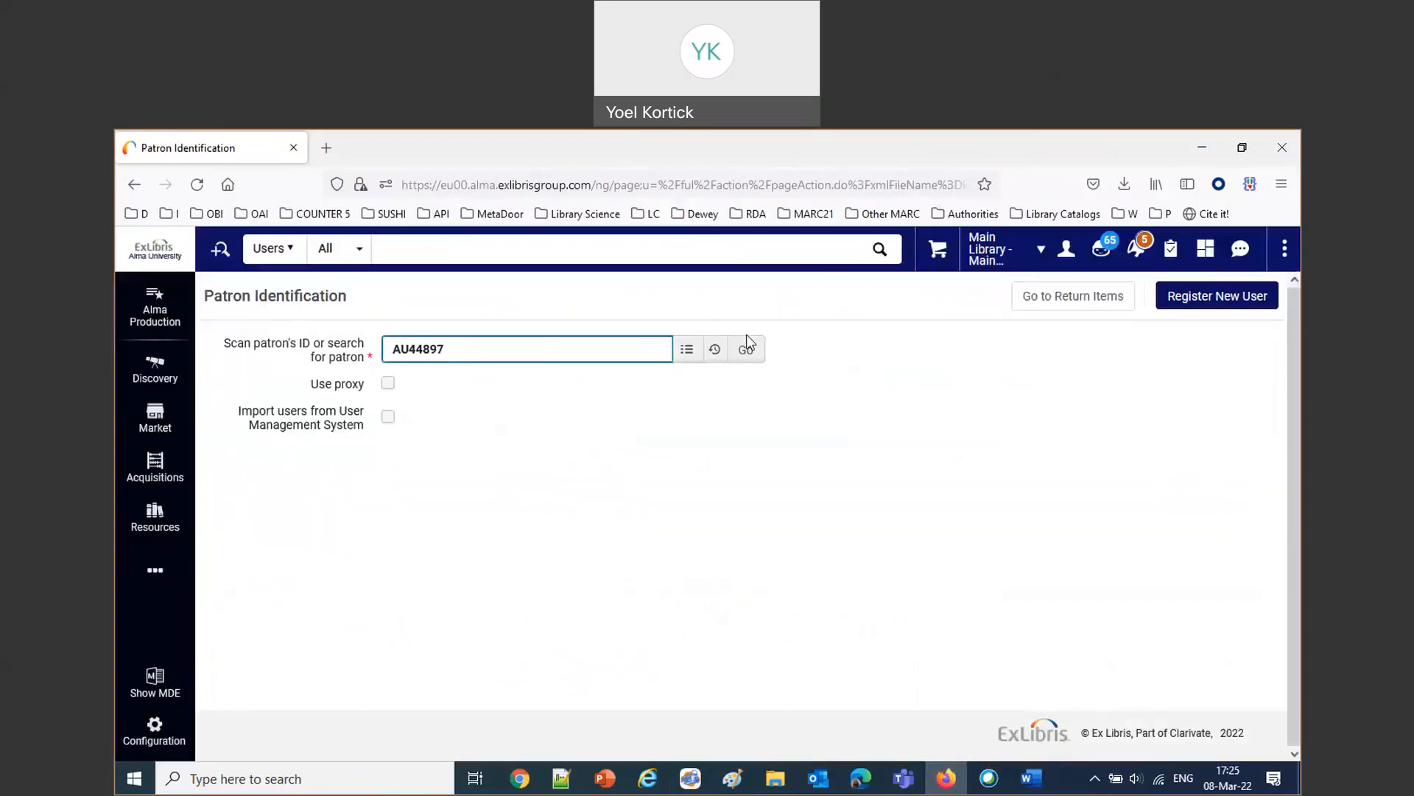
click(747, 349)
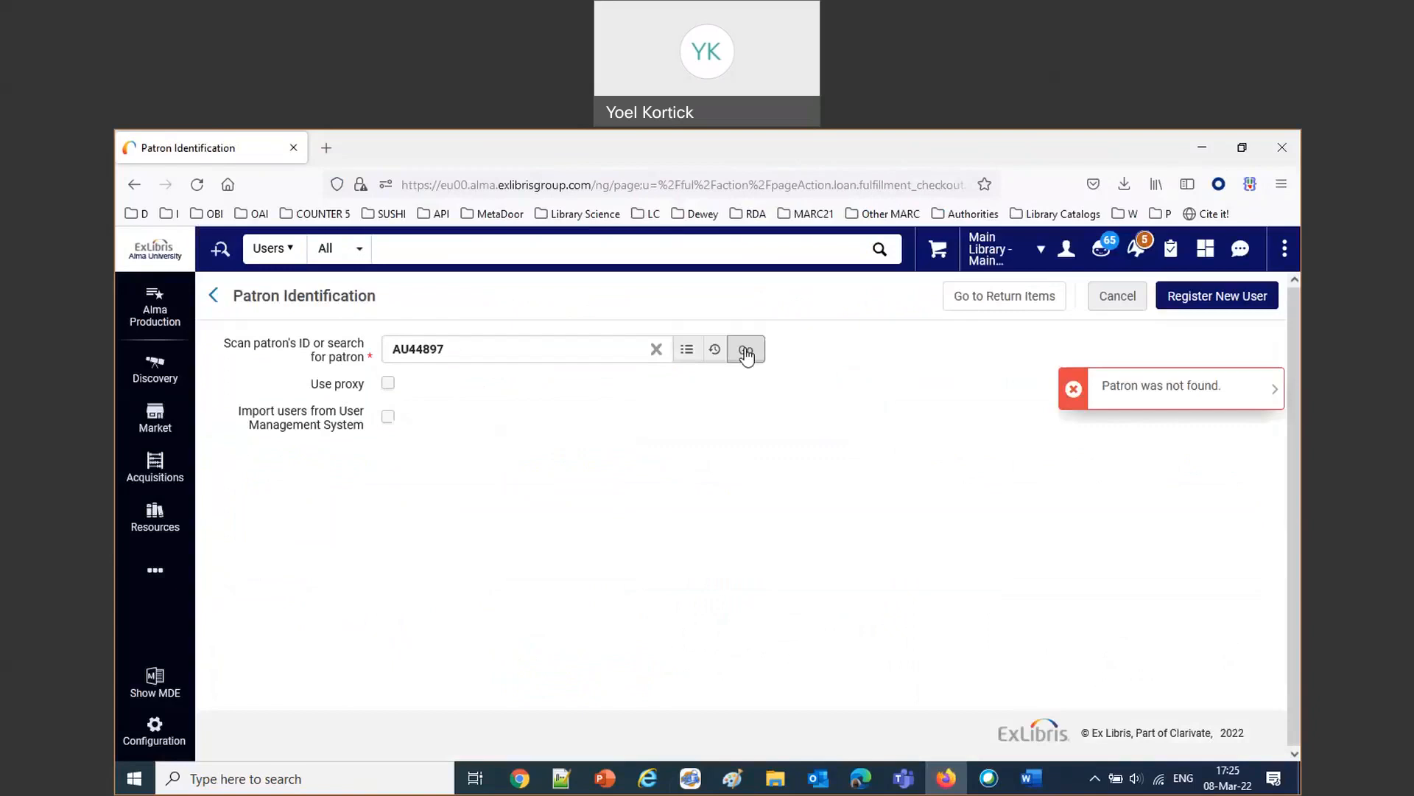
Identify the Alumni test patron by name instead and loan item AU44897 to that patron.
click(473, 349)
drag(470, 350, 359, 346)
text(an nan)
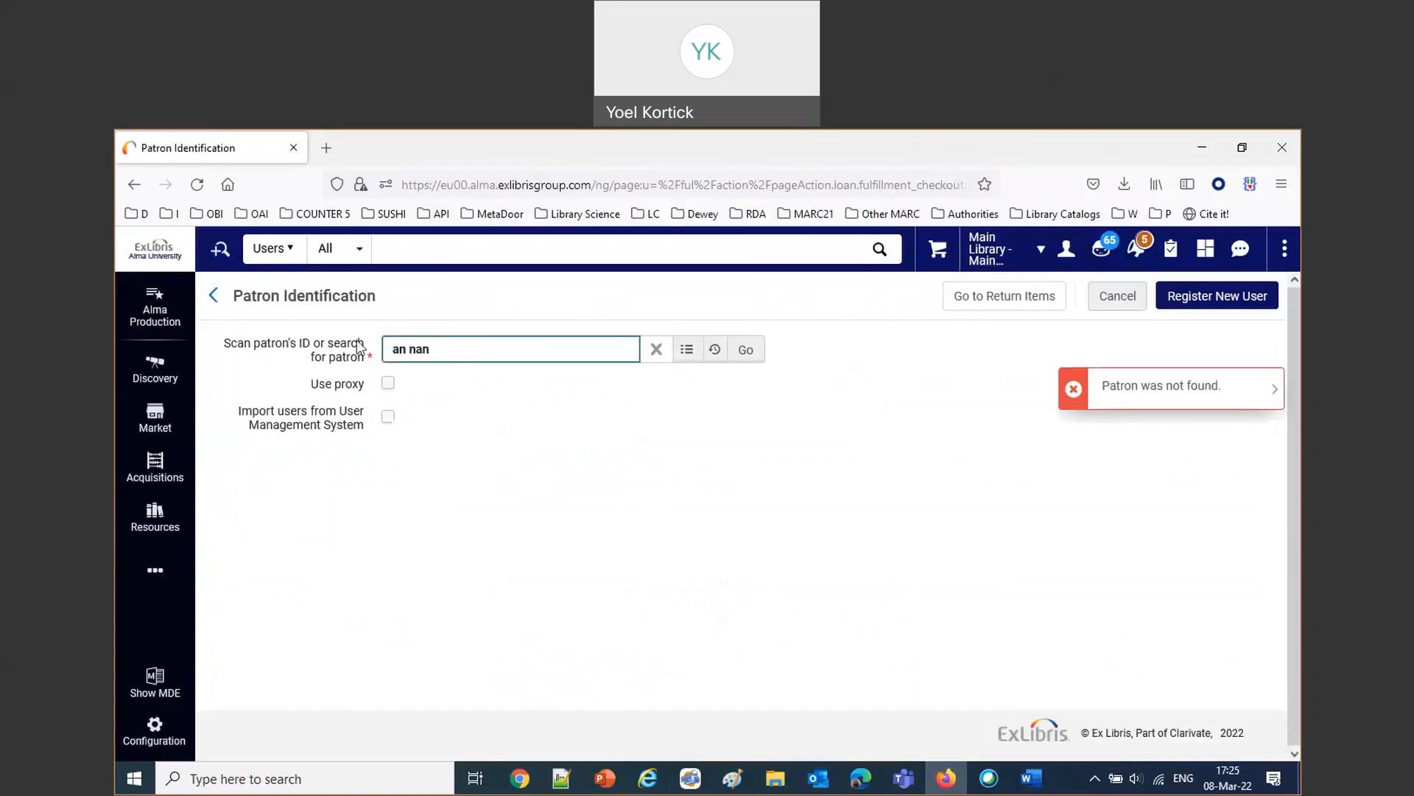
click(407, 351)
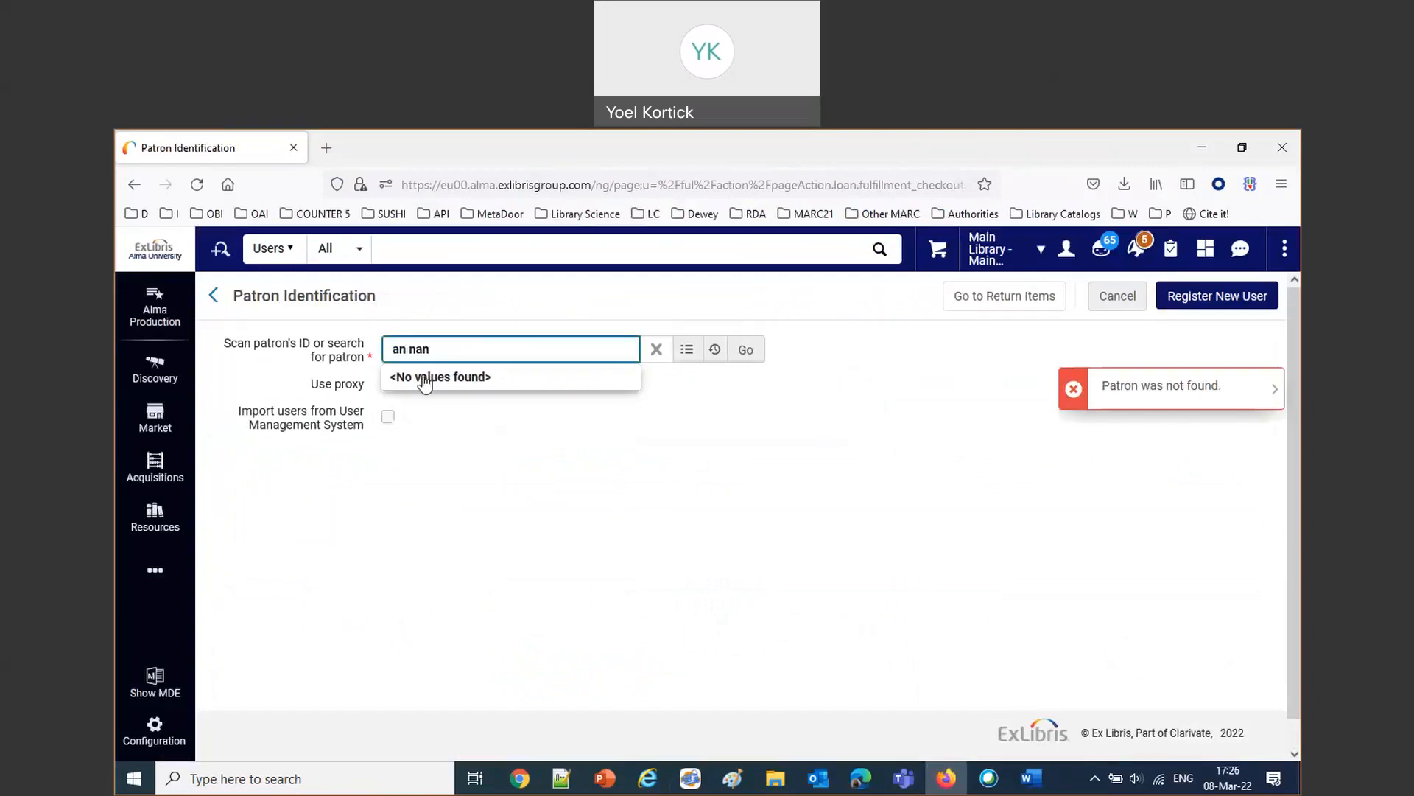
key(BackSpace)
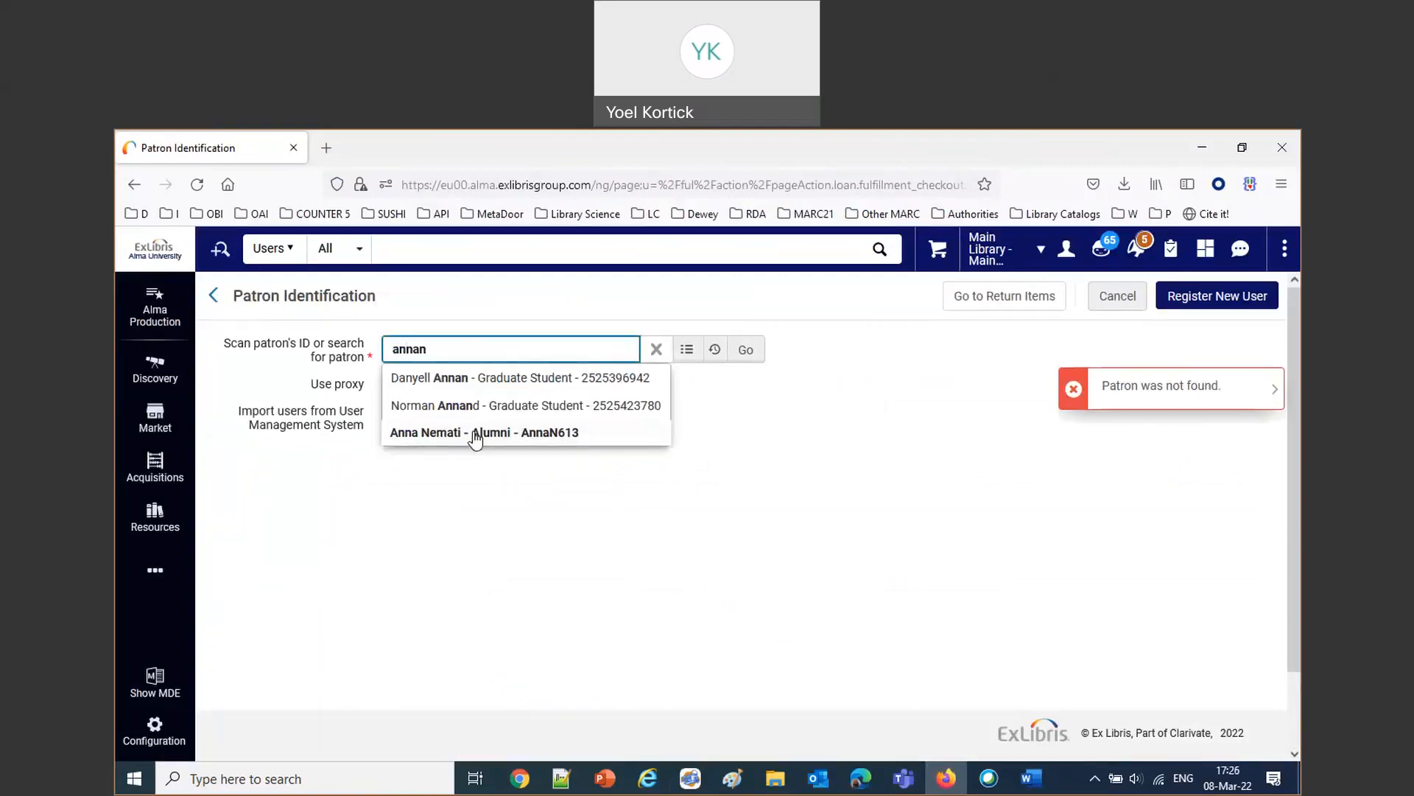
click(472, 433)
click(746, 349)
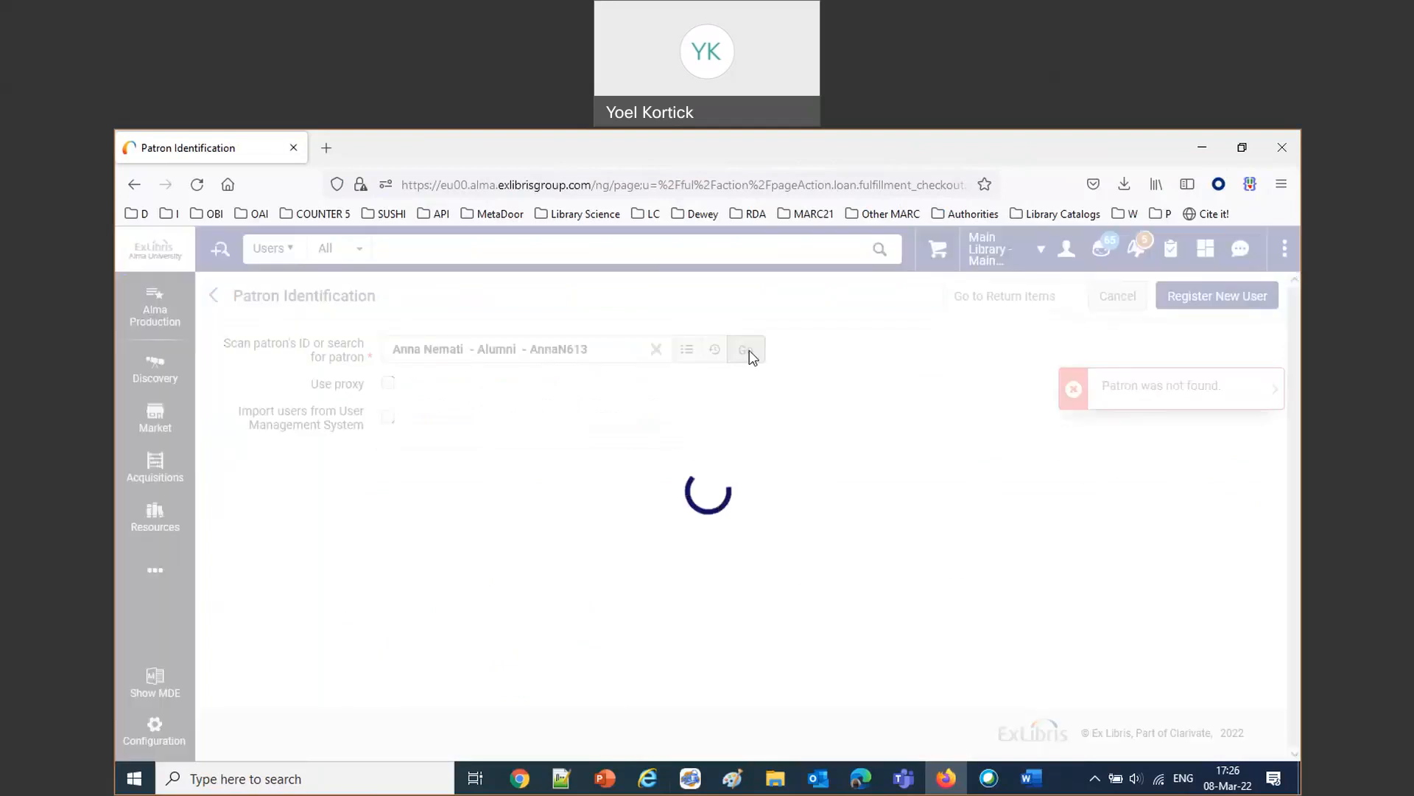
key(ctrl+v)
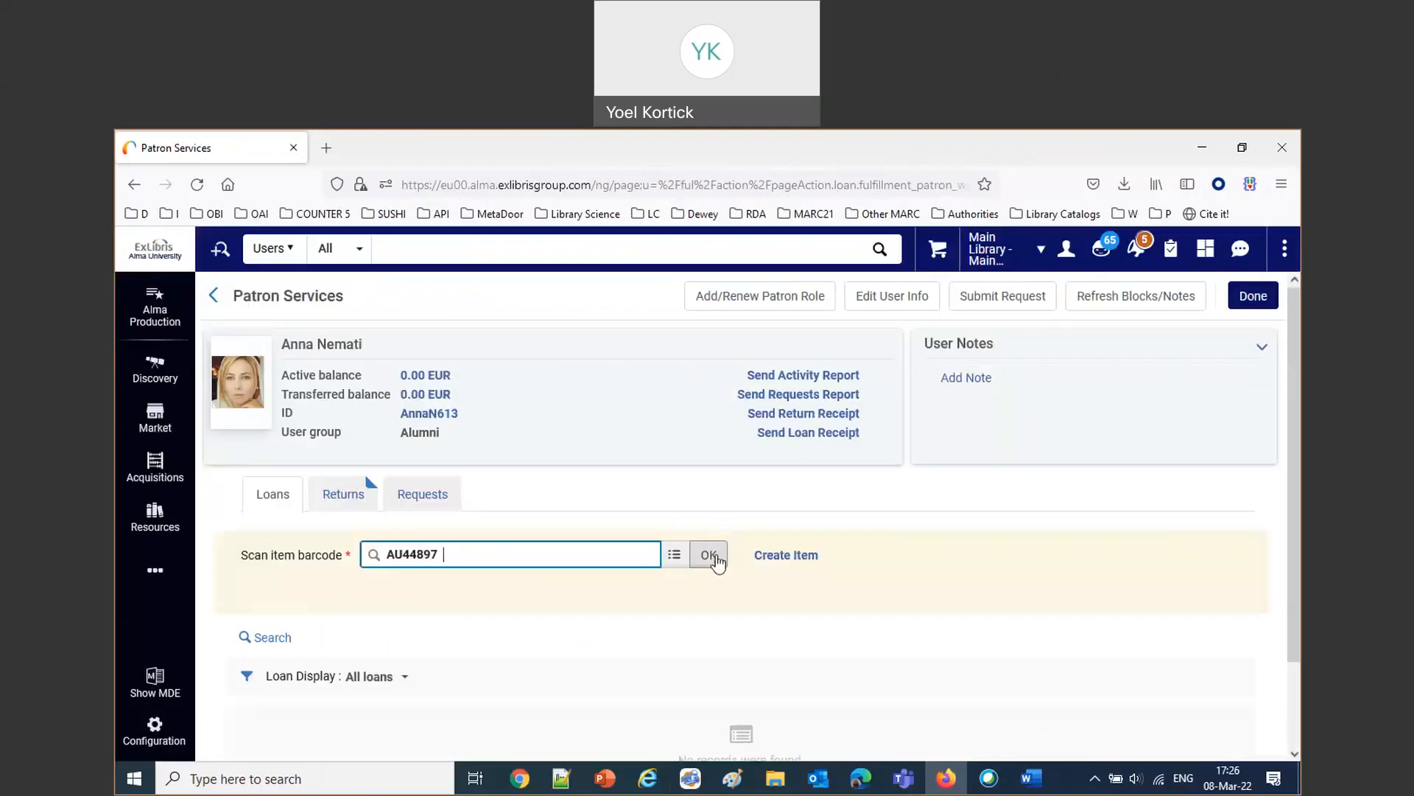
click(711, 557)
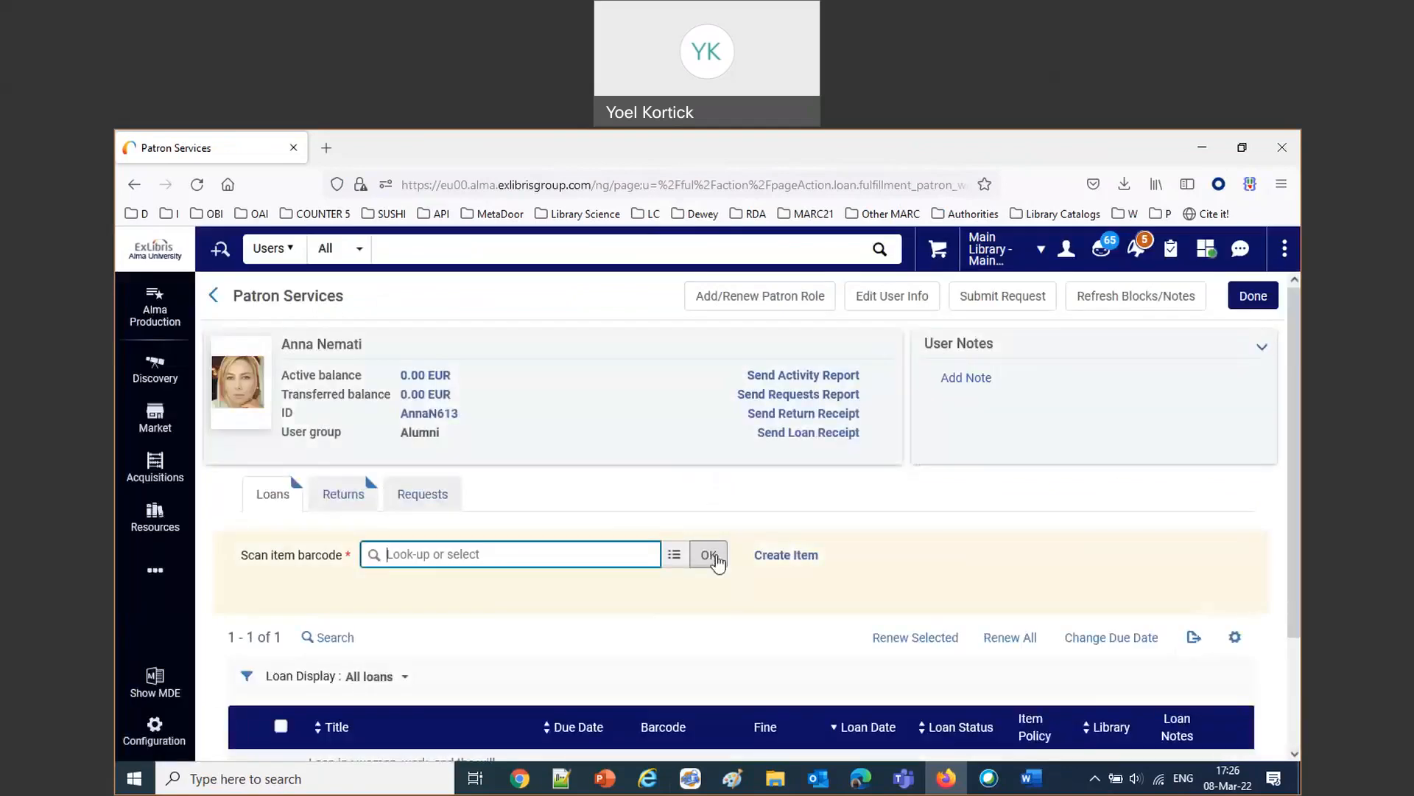
click(156, 572)
click(237, 573)
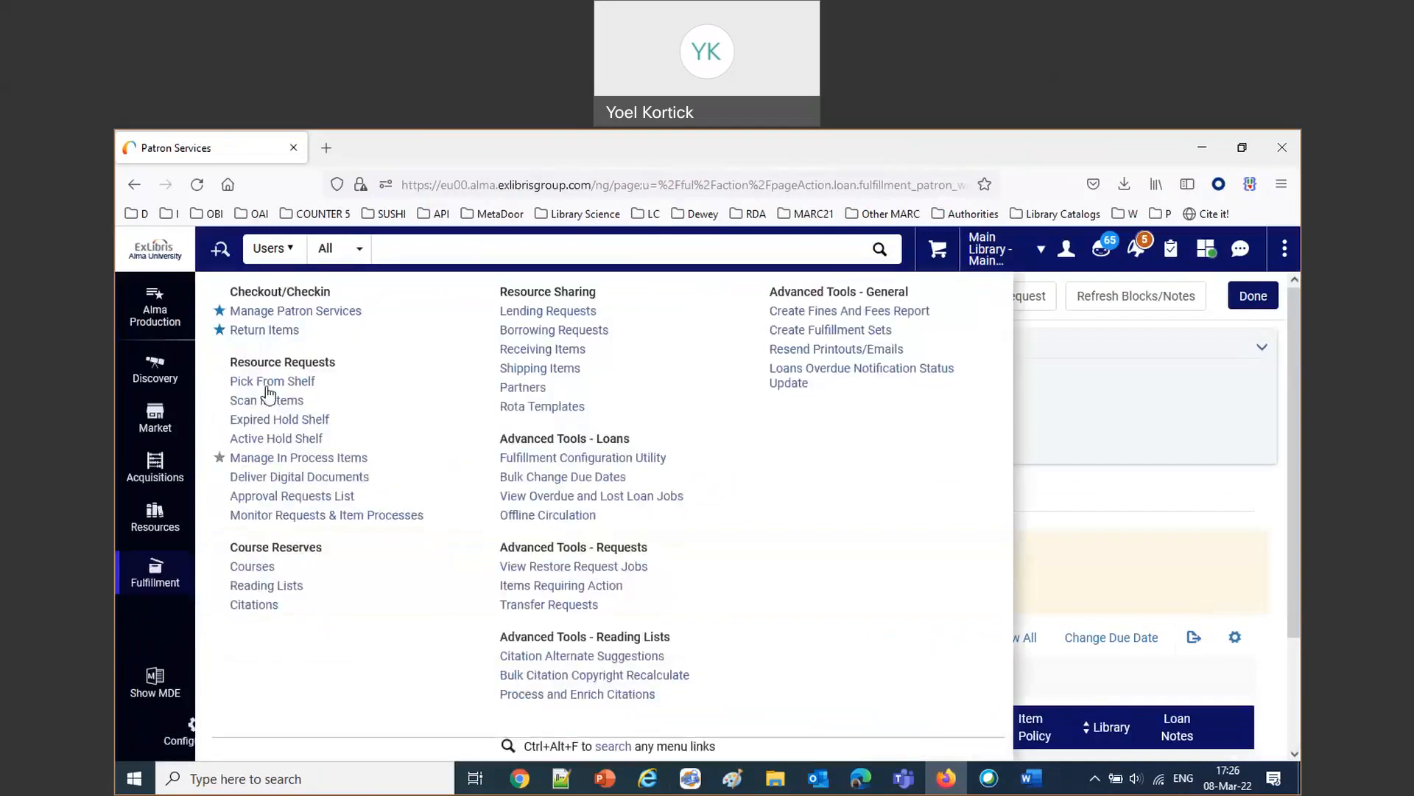
click(278, 315)
Go to Return Items and return the item with barcode AU44897.
click(156, 574)
click(237, 574)
click(262, 331)
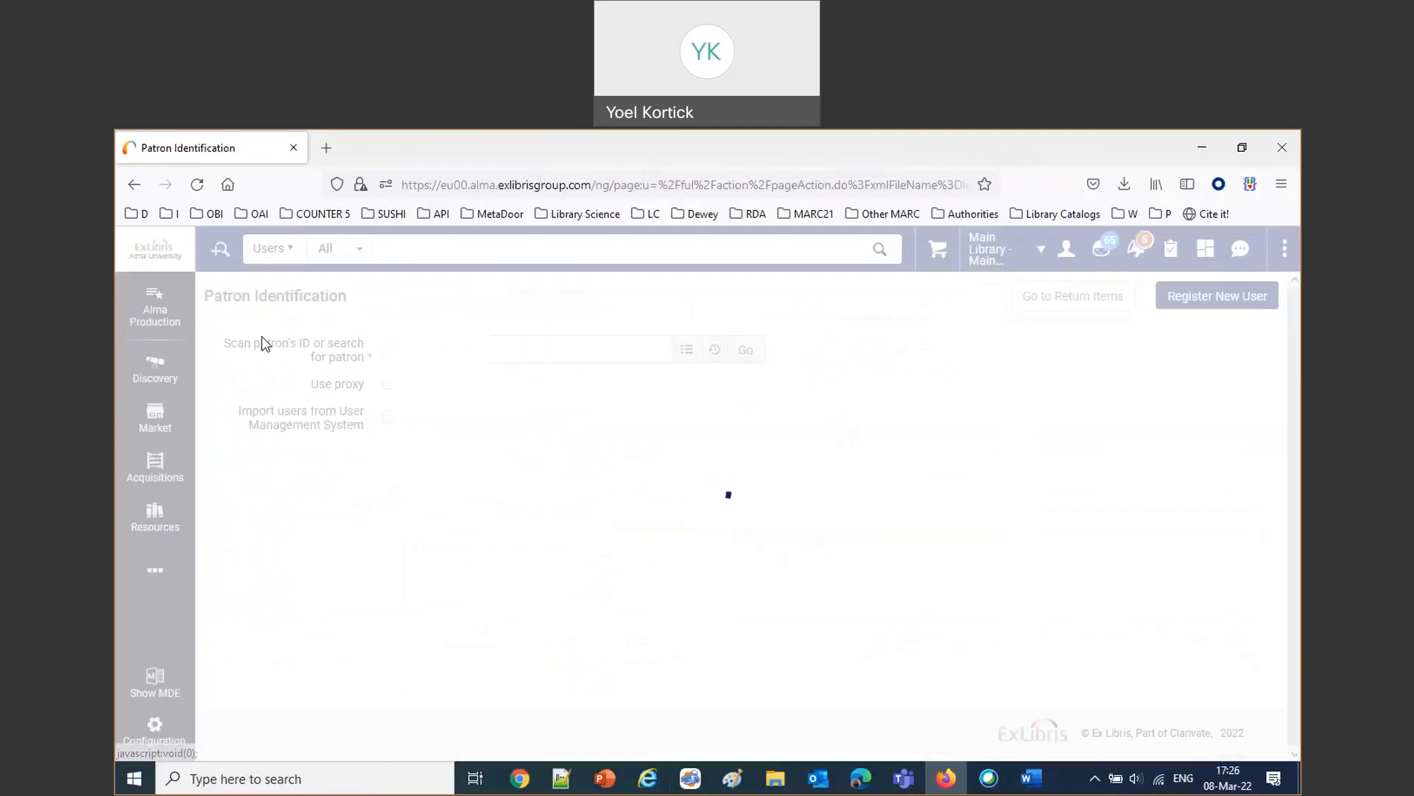
text(AU44897)
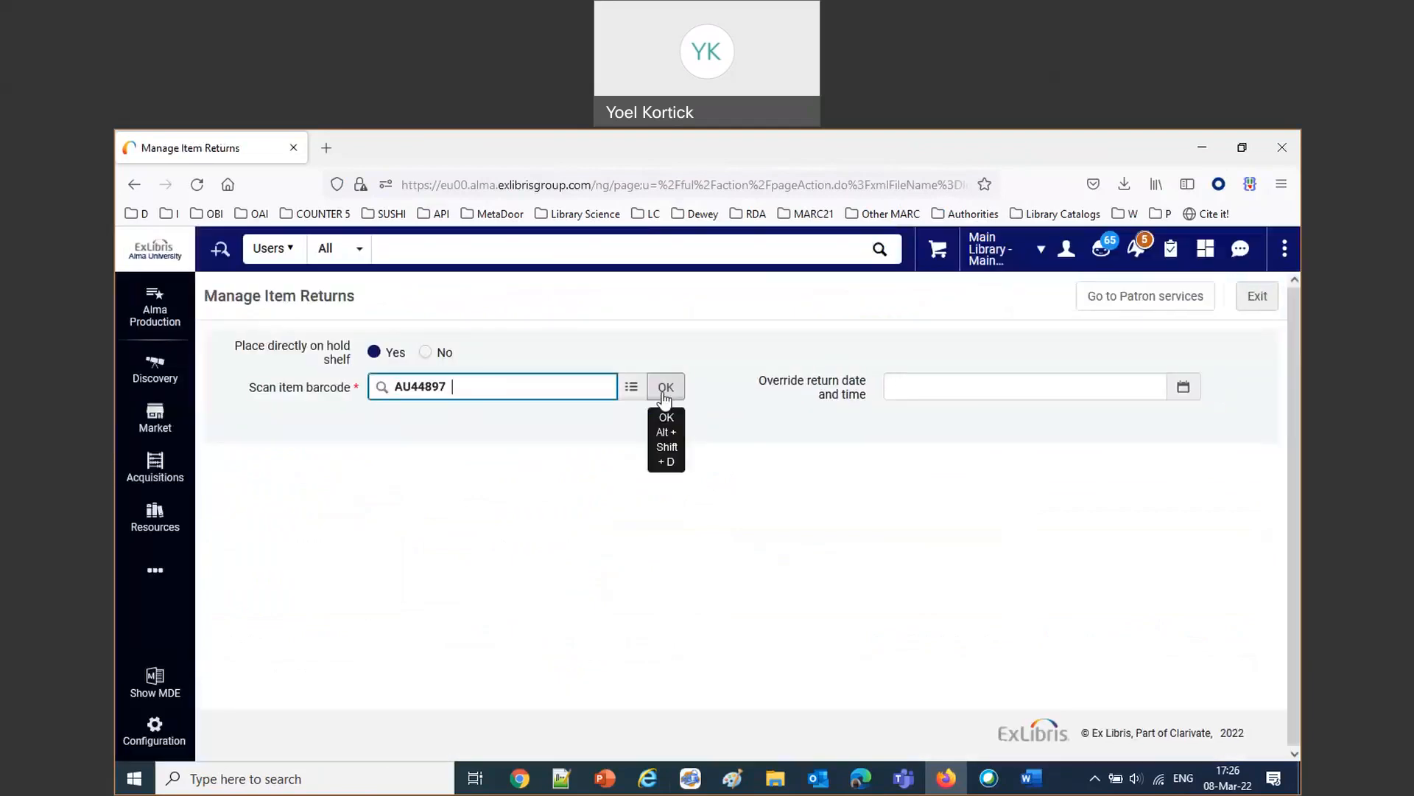
click(666, 387)
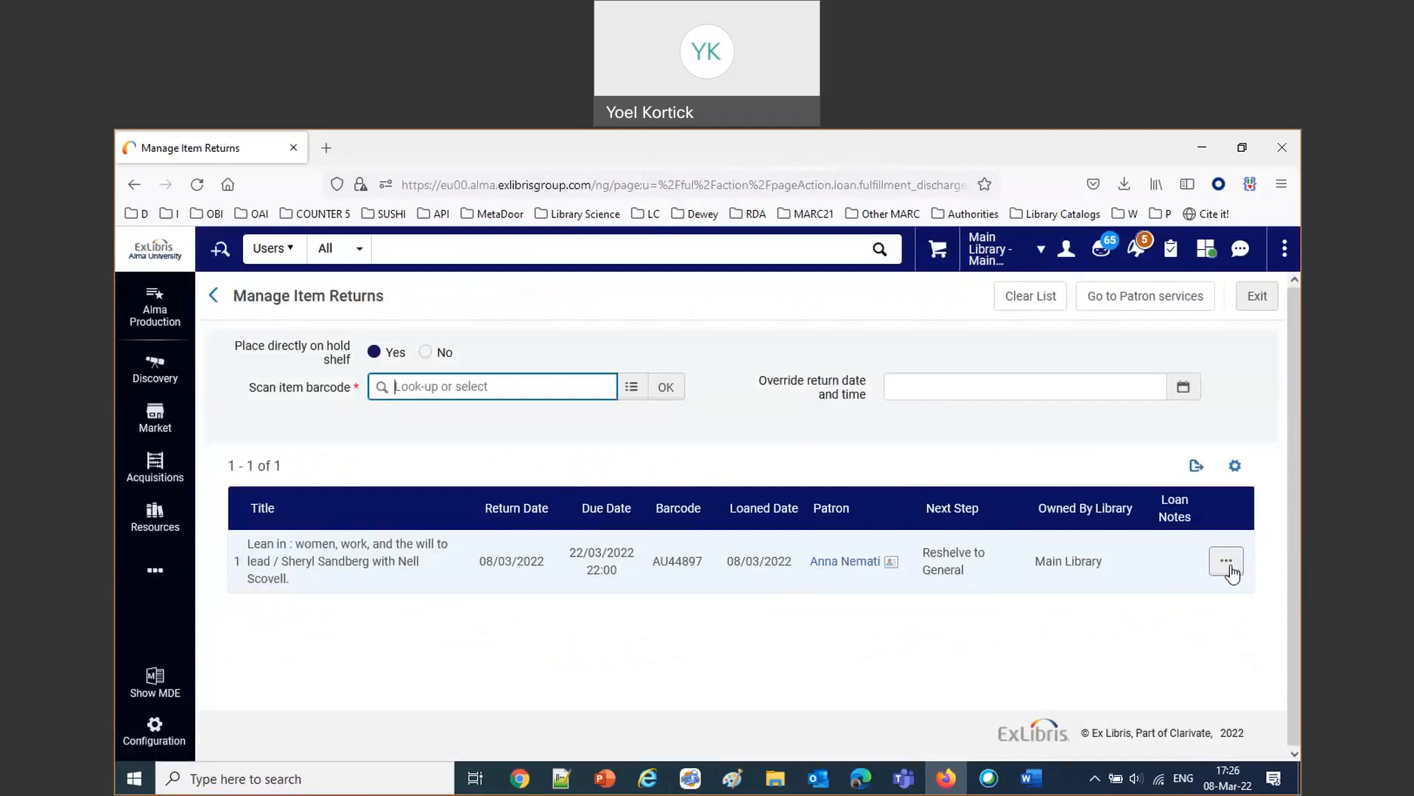
From the returned item's row, open the patron's user details and display their fines and fees.
click(821, 566)
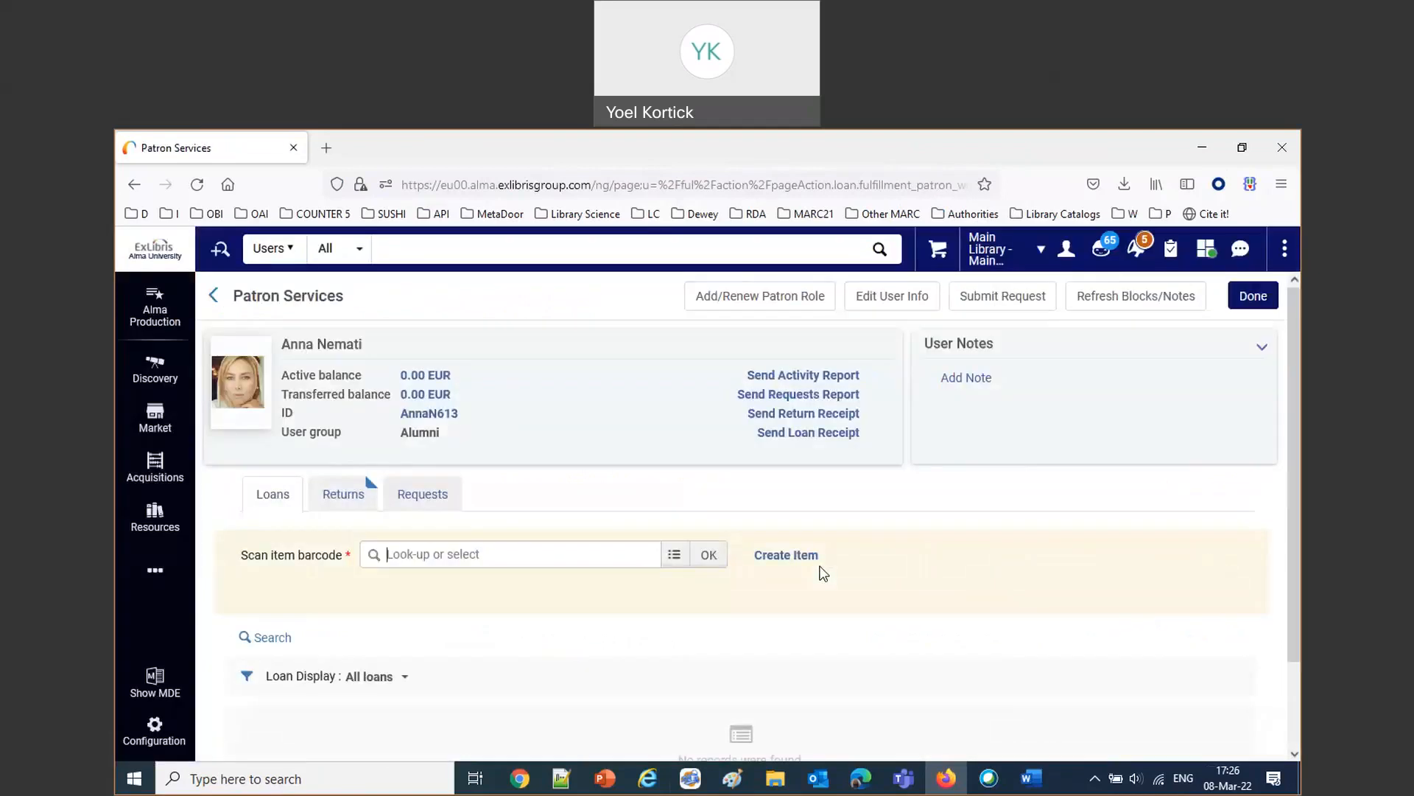
click(429, 415)
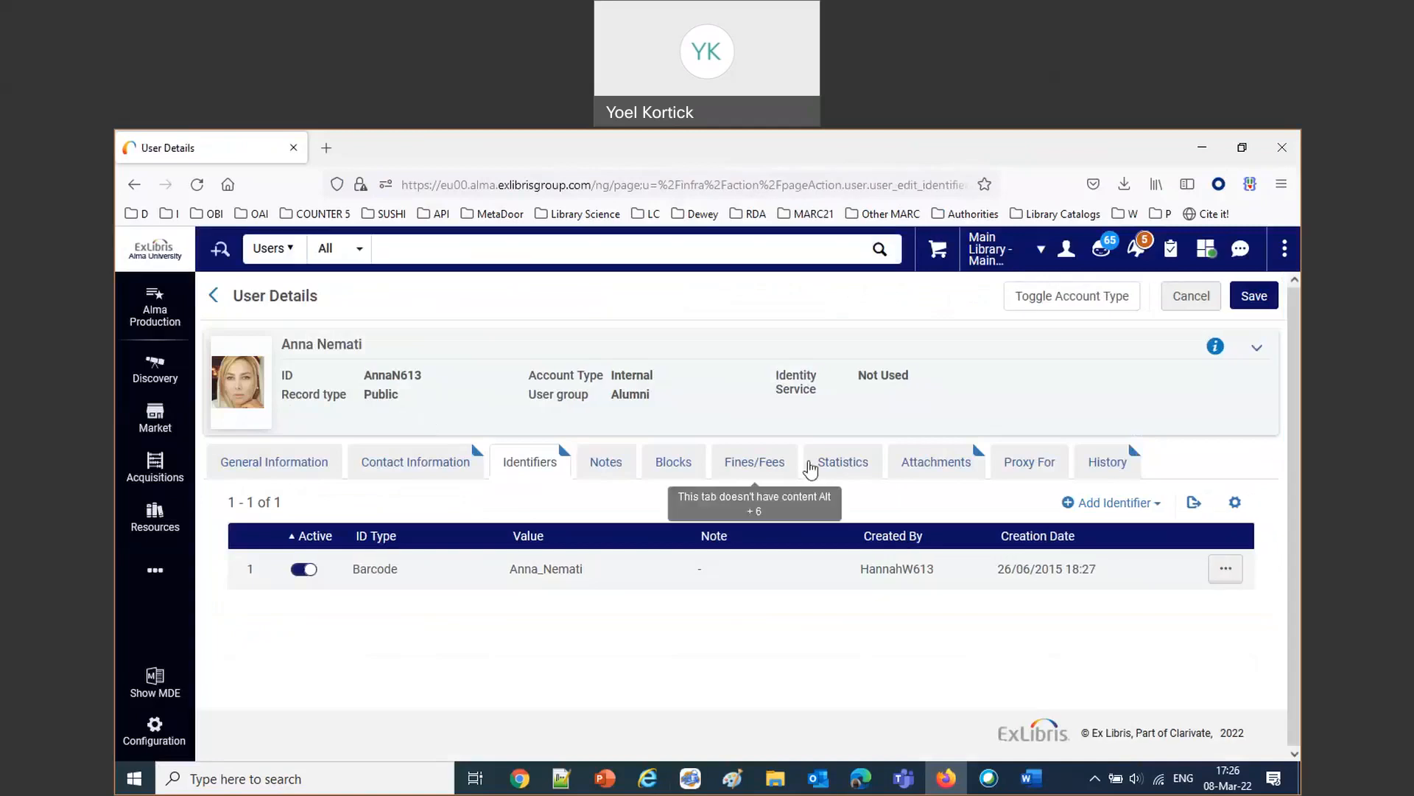
click(781, 463)
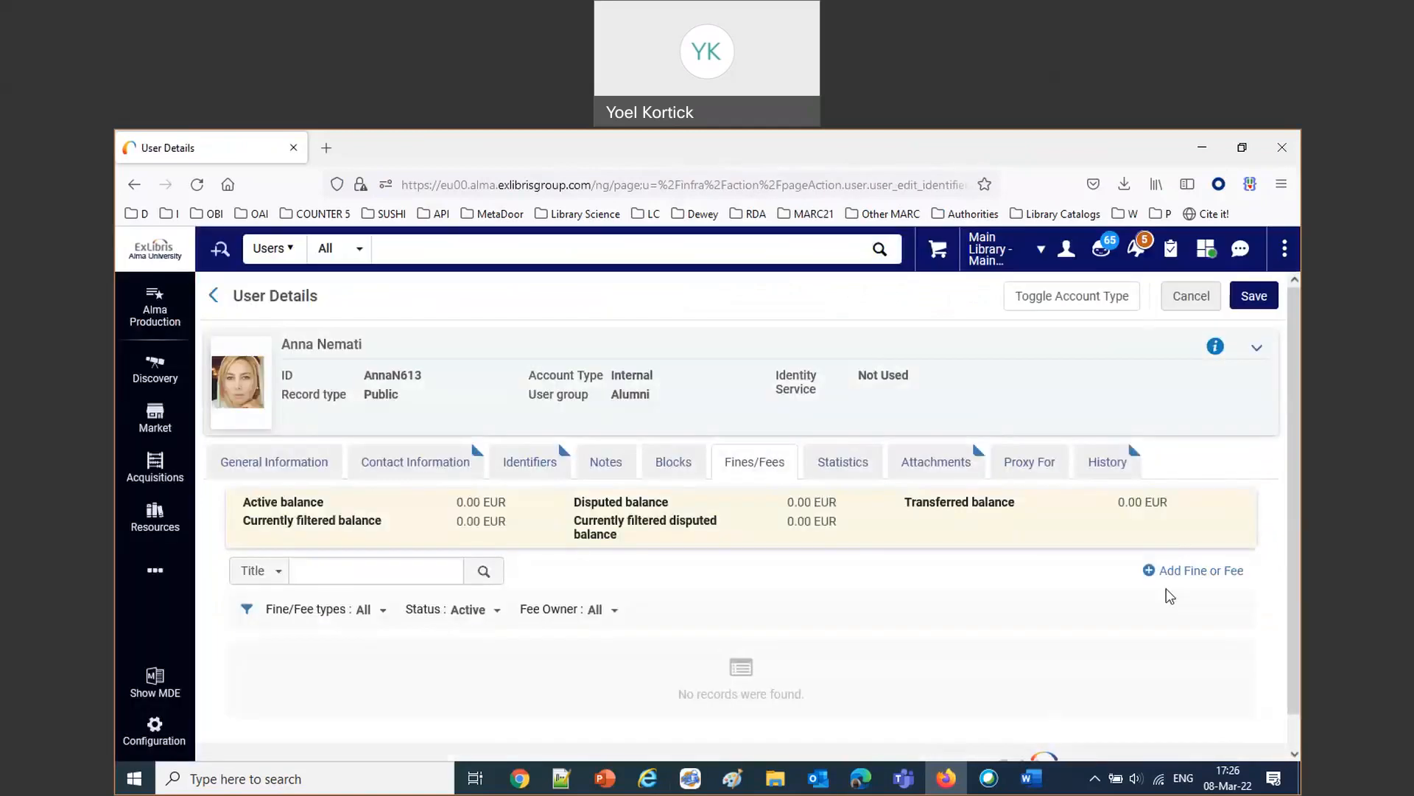
Start a new Damaged item fine for the patron, owned by Main Library, with amount 41.00 EUR and item barcode AU44897.
click(1187, 571)
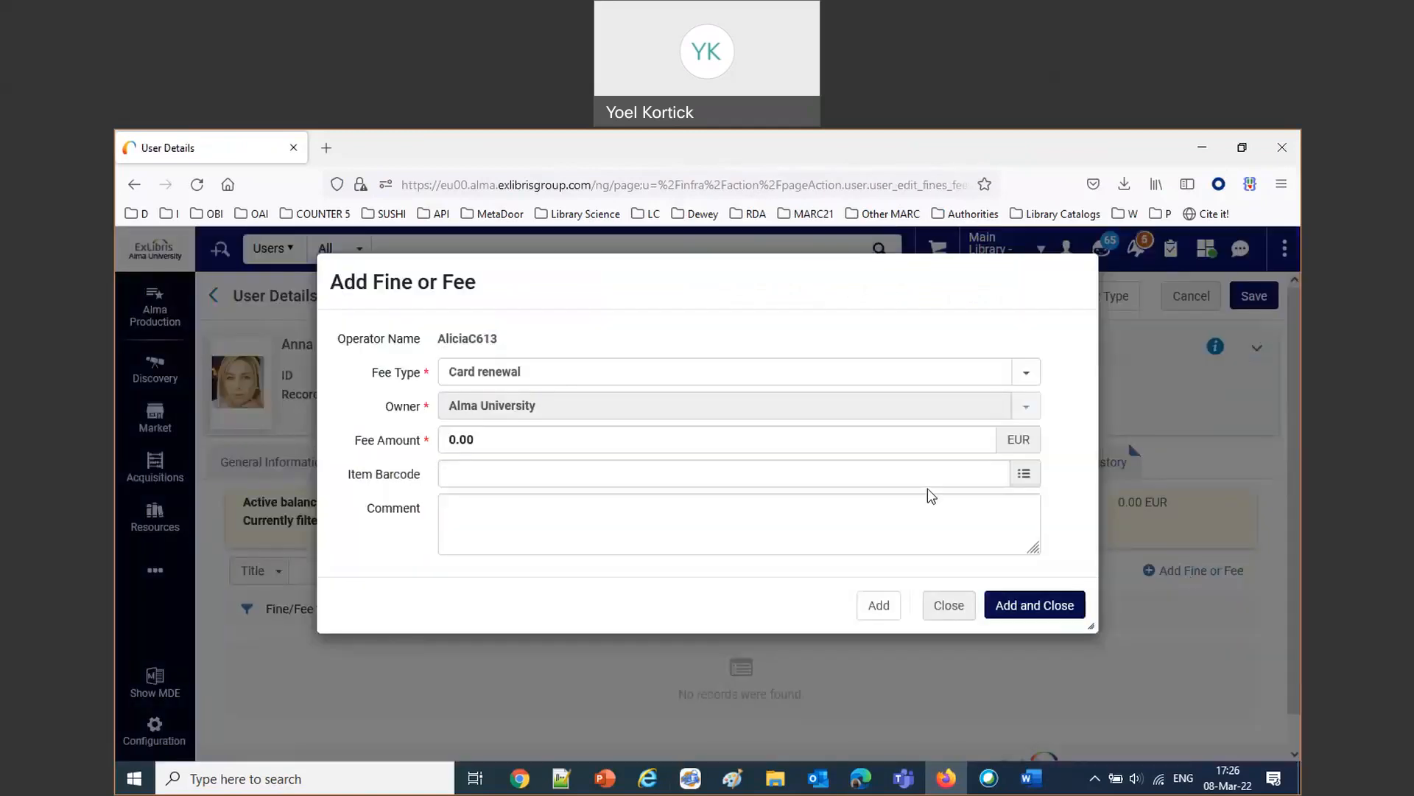
click(561, 375)
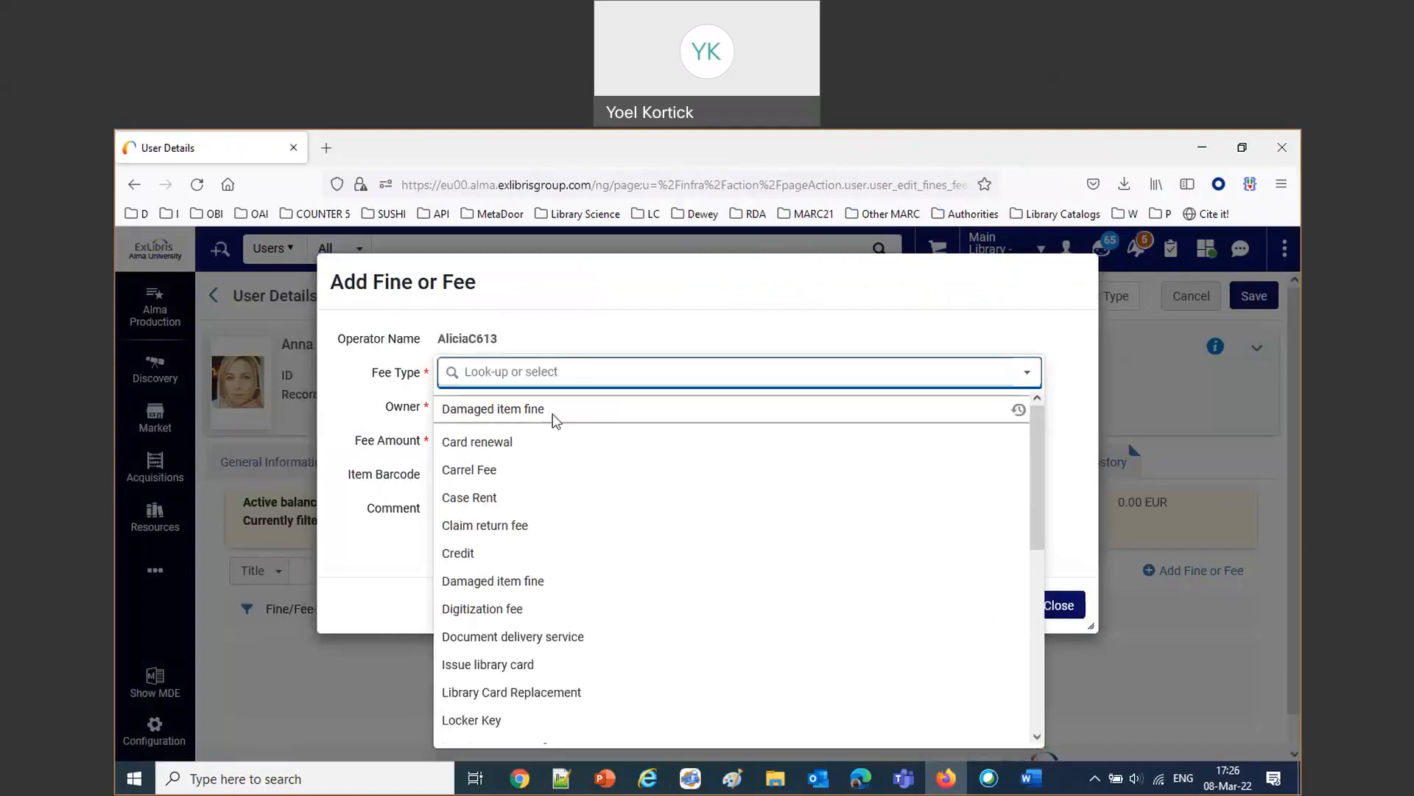
click(555, 420)
double_click(458, 440)
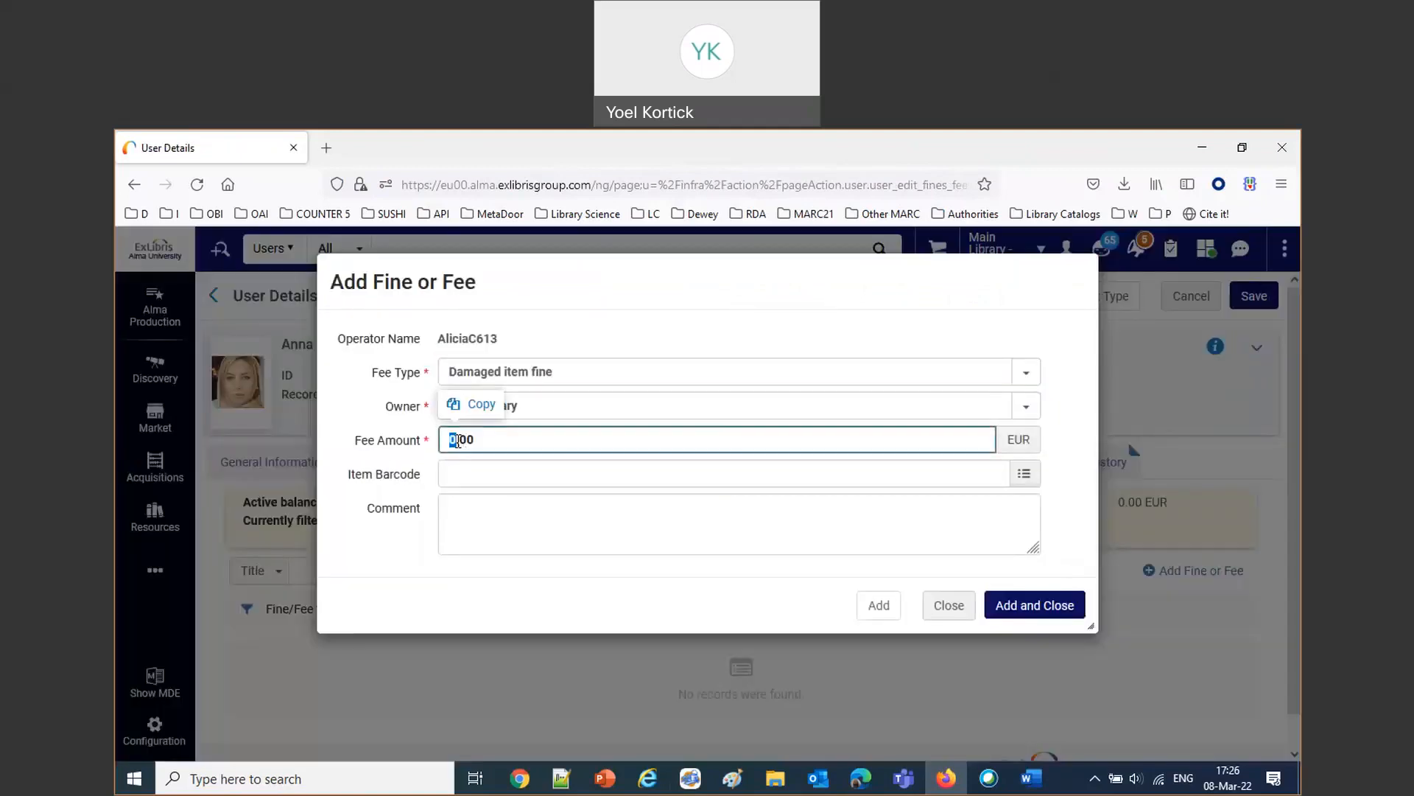
text(41)
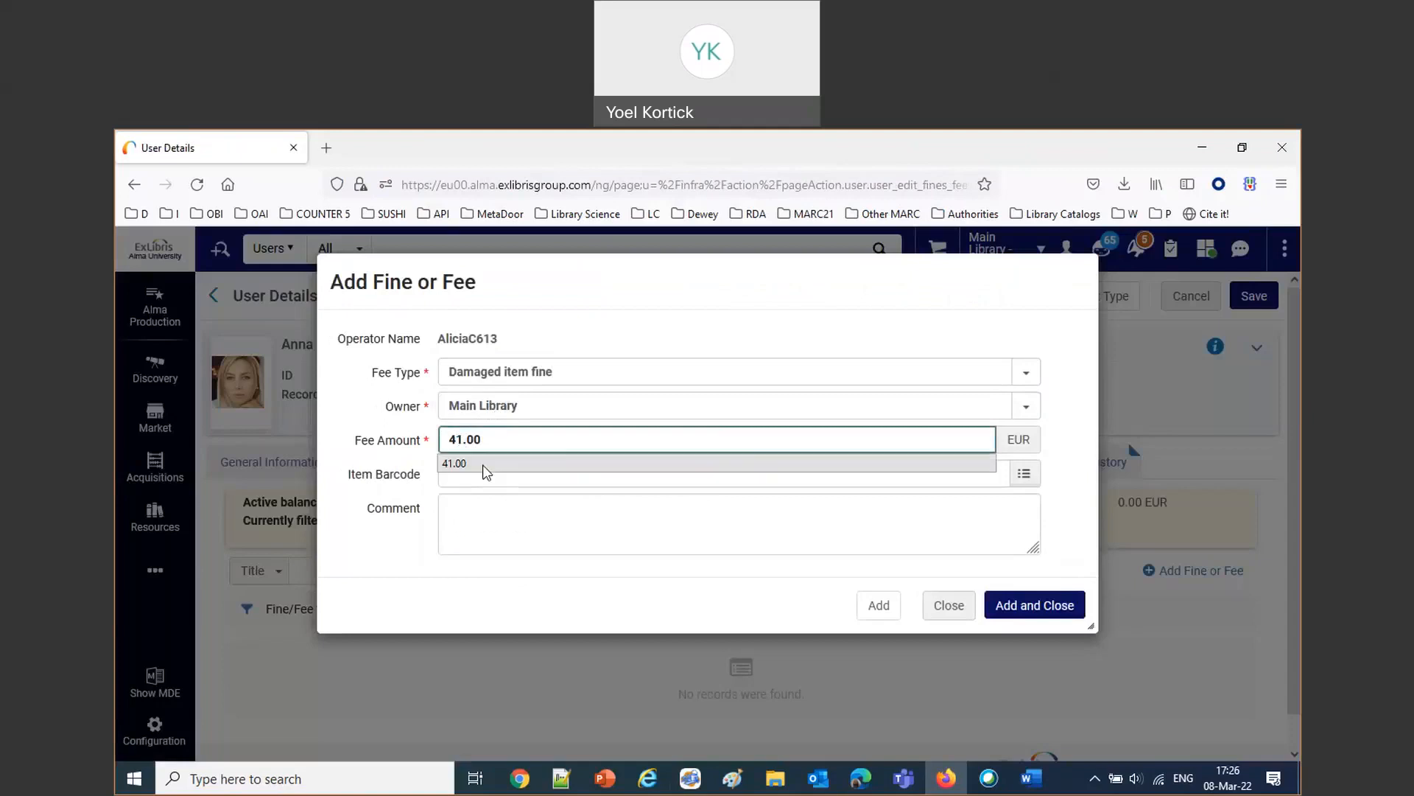
click(484, 464)
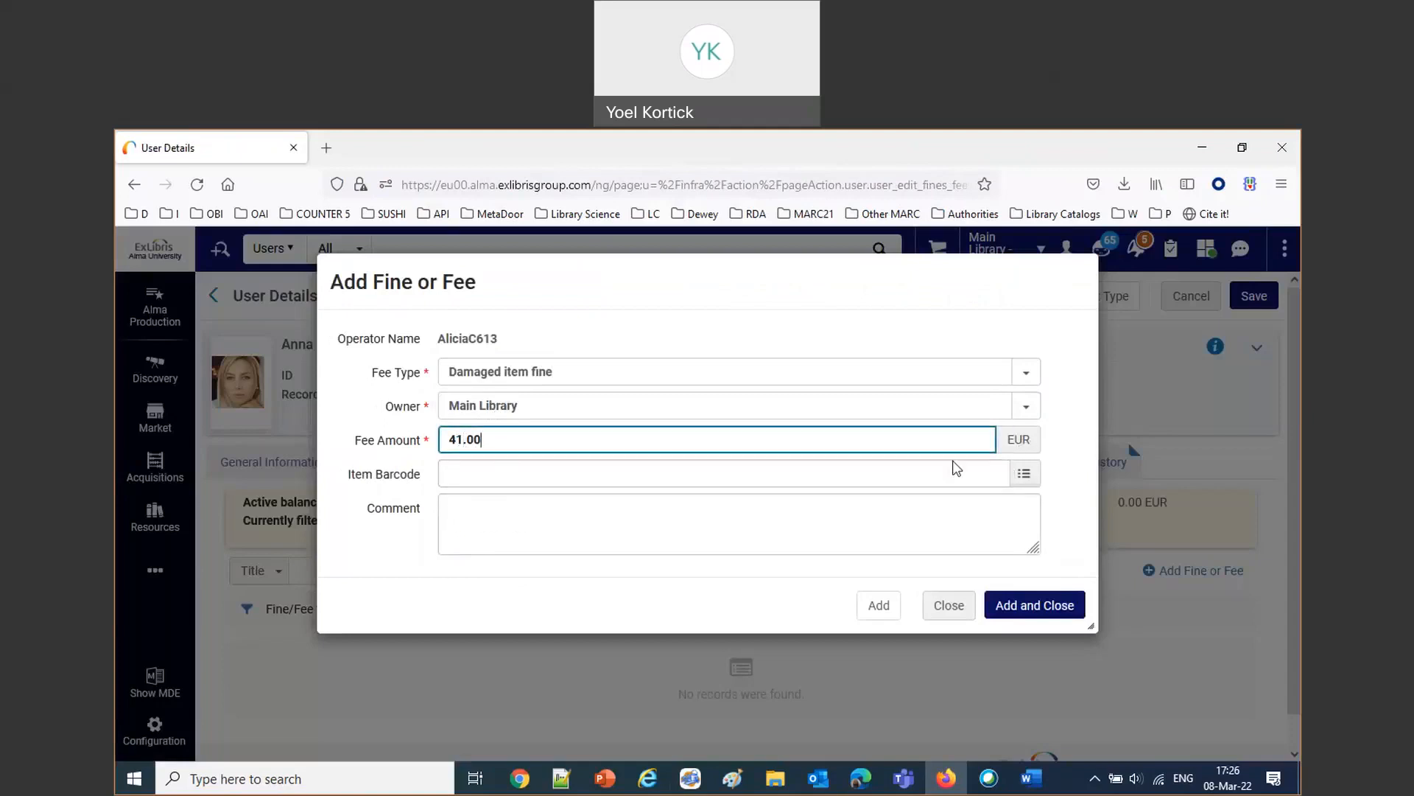
click(499, 473)
text(AU44897)
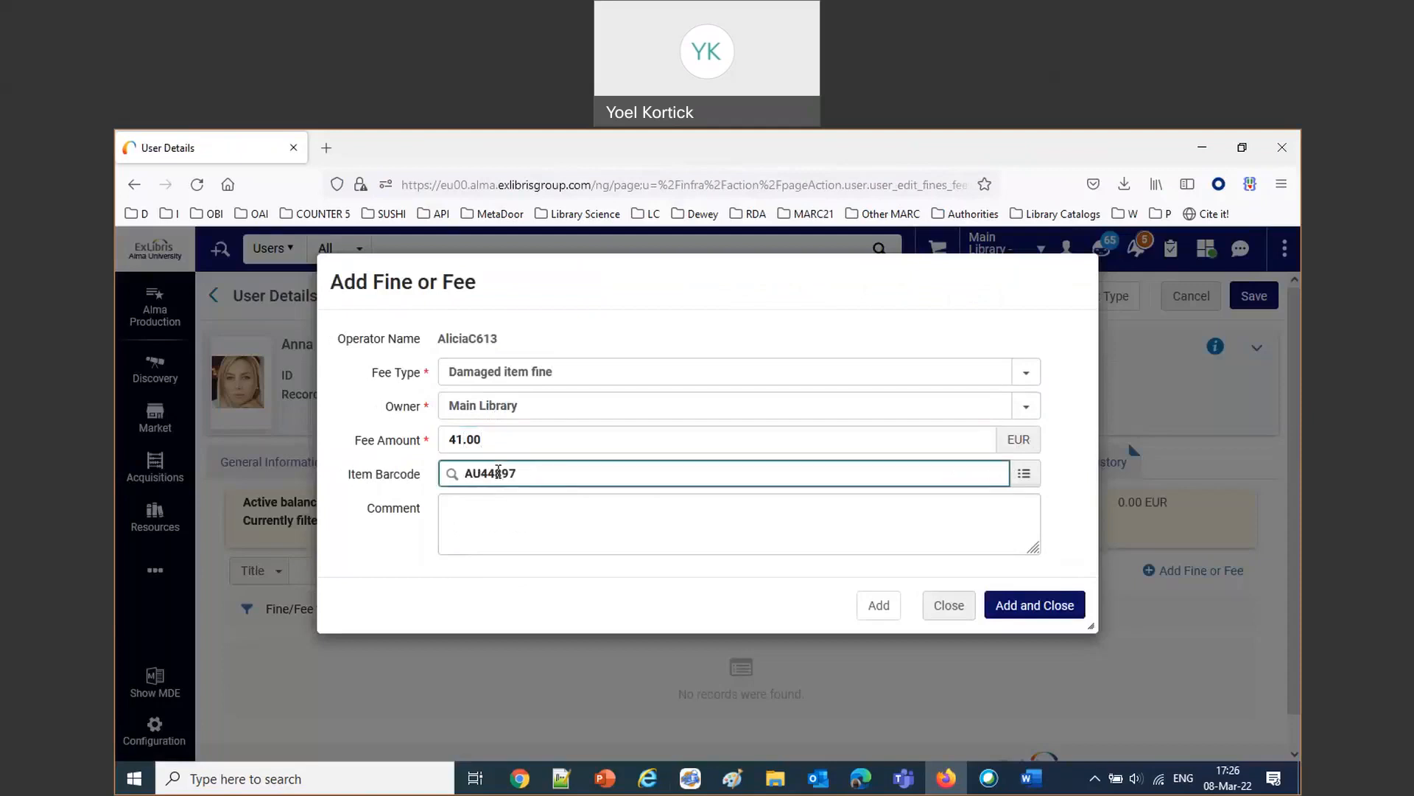
Enter the comment "Spilled coffee on the front cover", correcting its spelling, and add the fine to the patron's record.
click(492, 506)
text(Spilkled coffee on the froint cover)
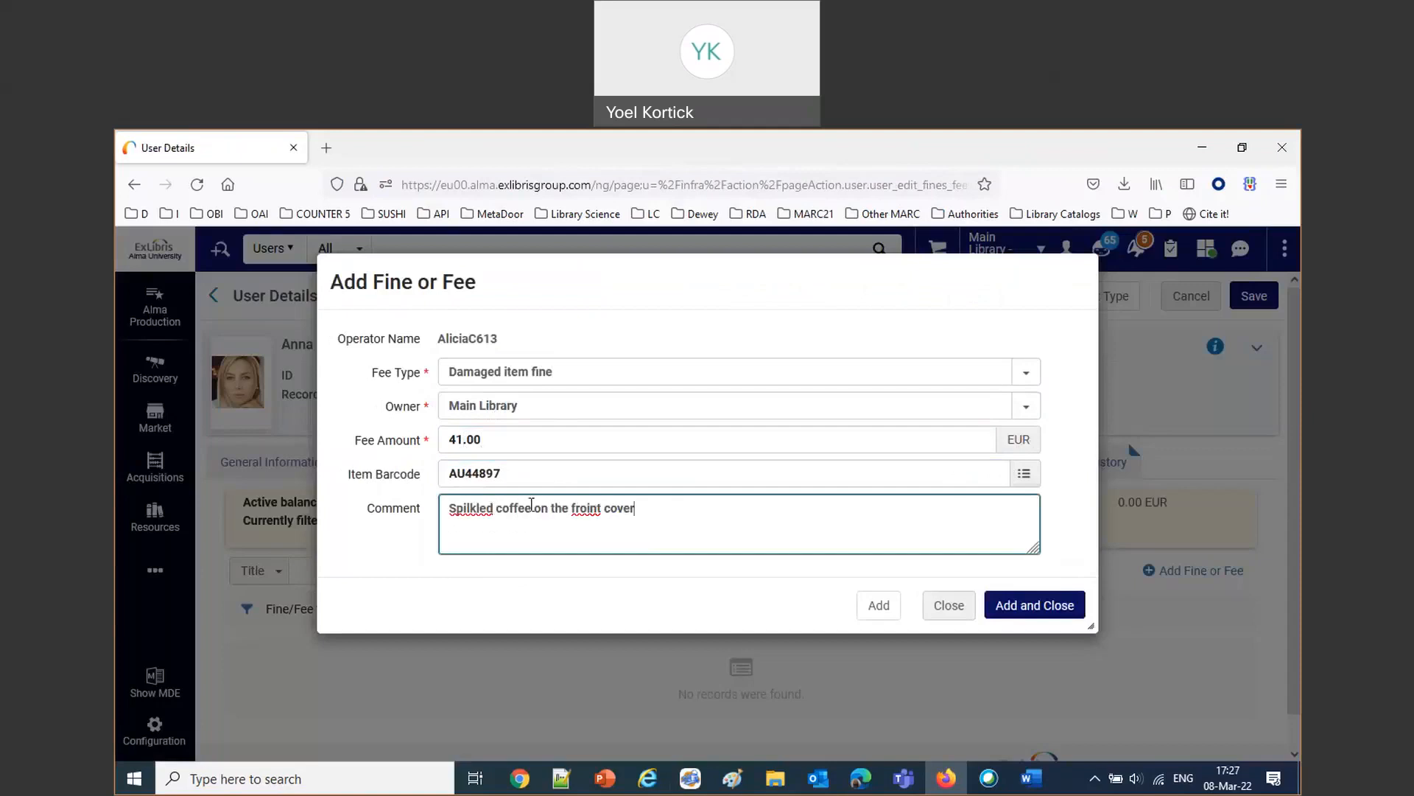
right_click(583, 508)
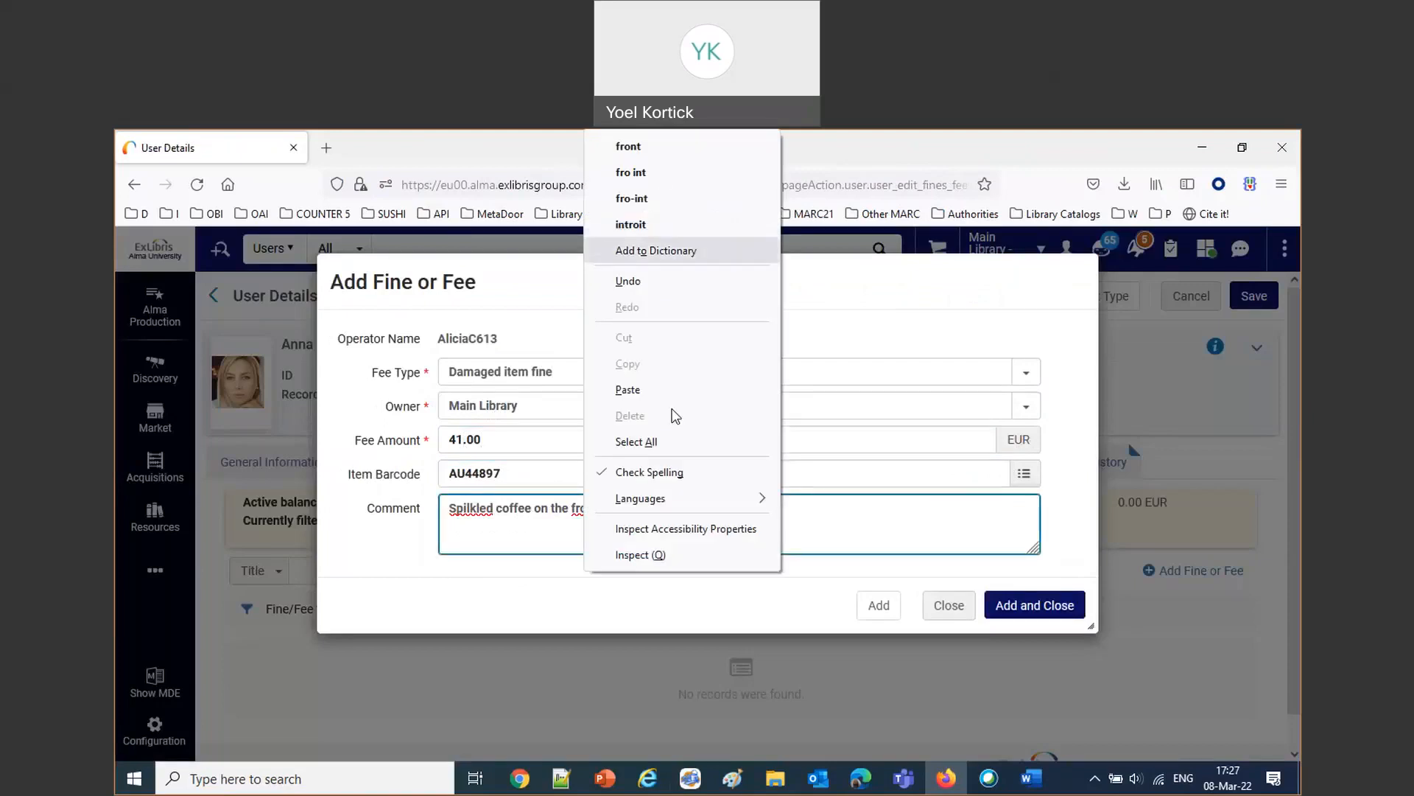
click(470, 510)
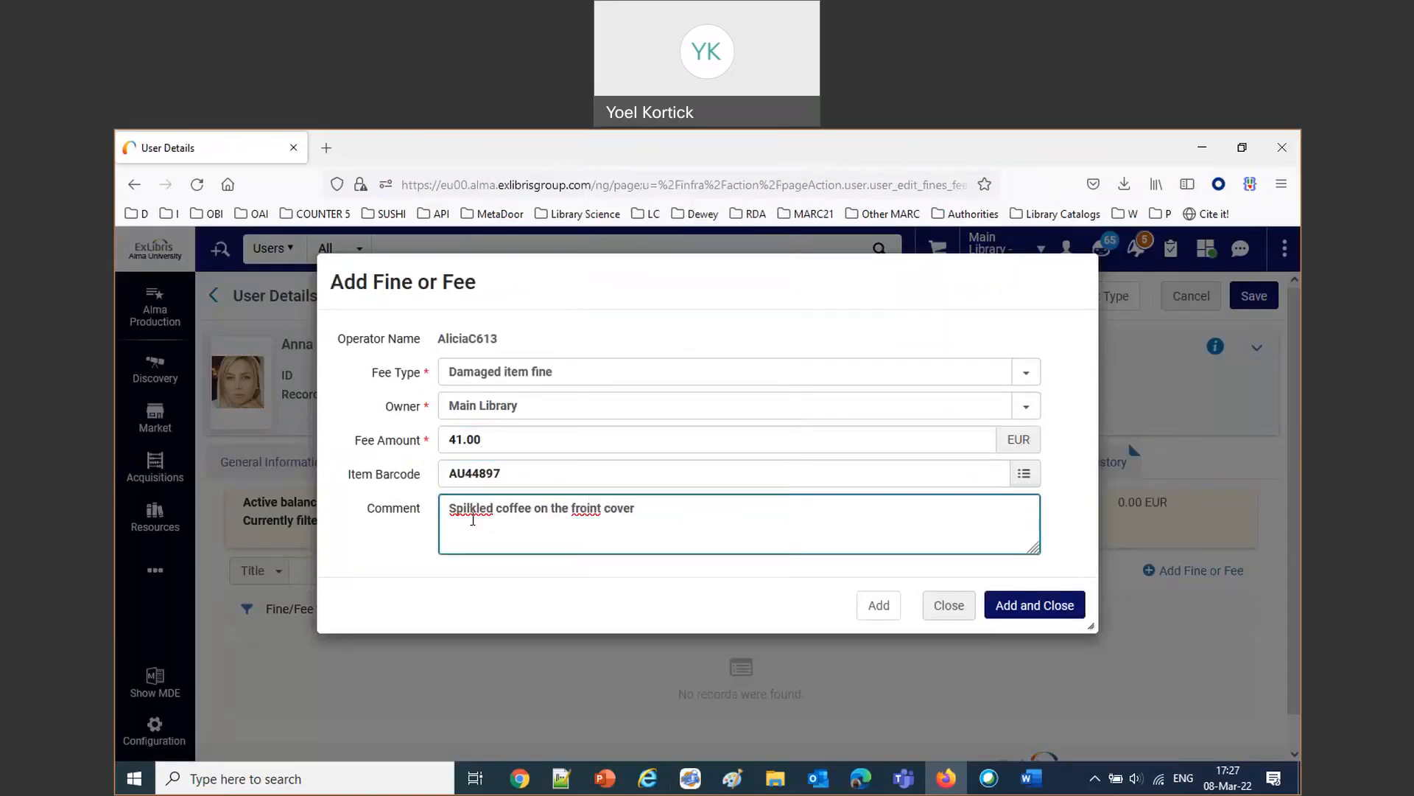
right_click(595, 516)
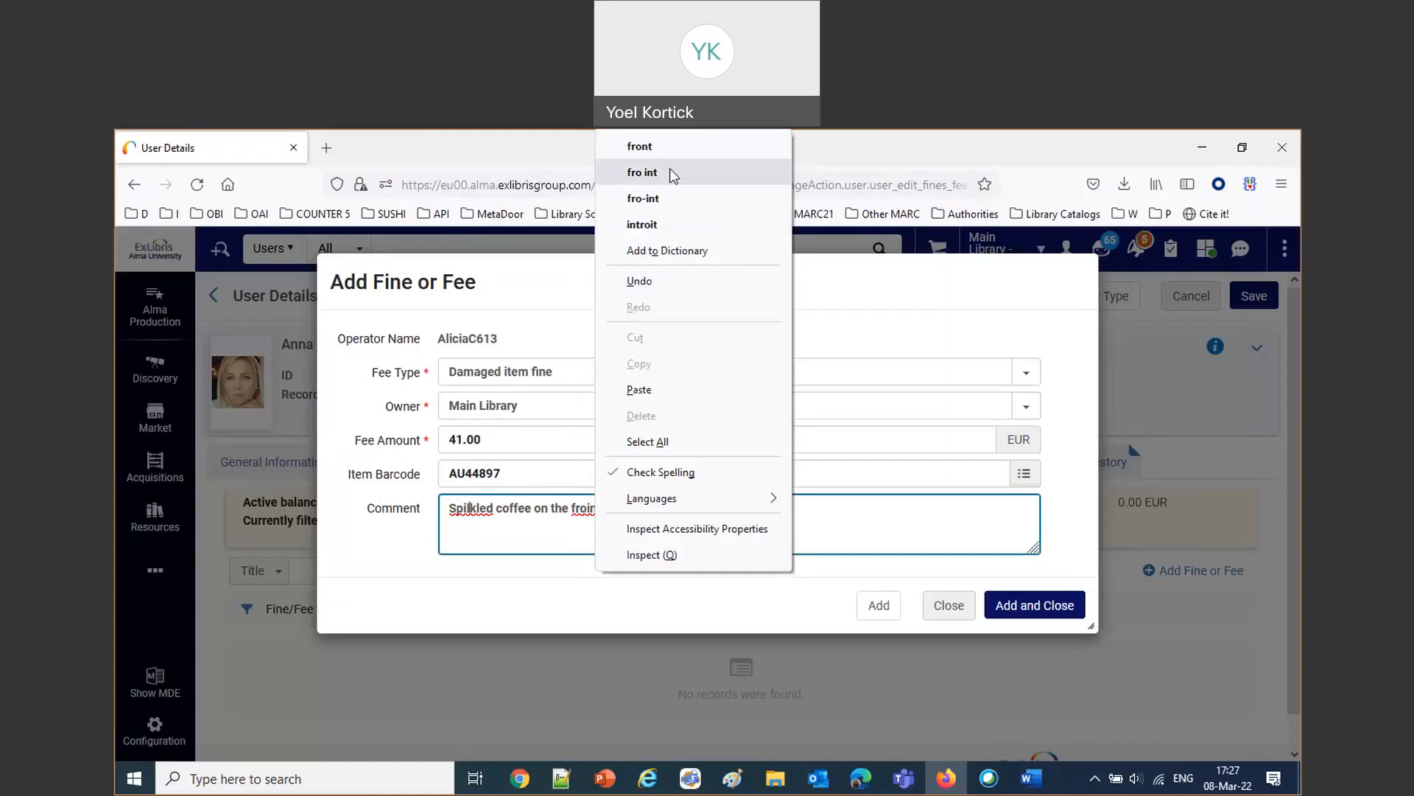
click(639, 147)
right_click(470, 508)
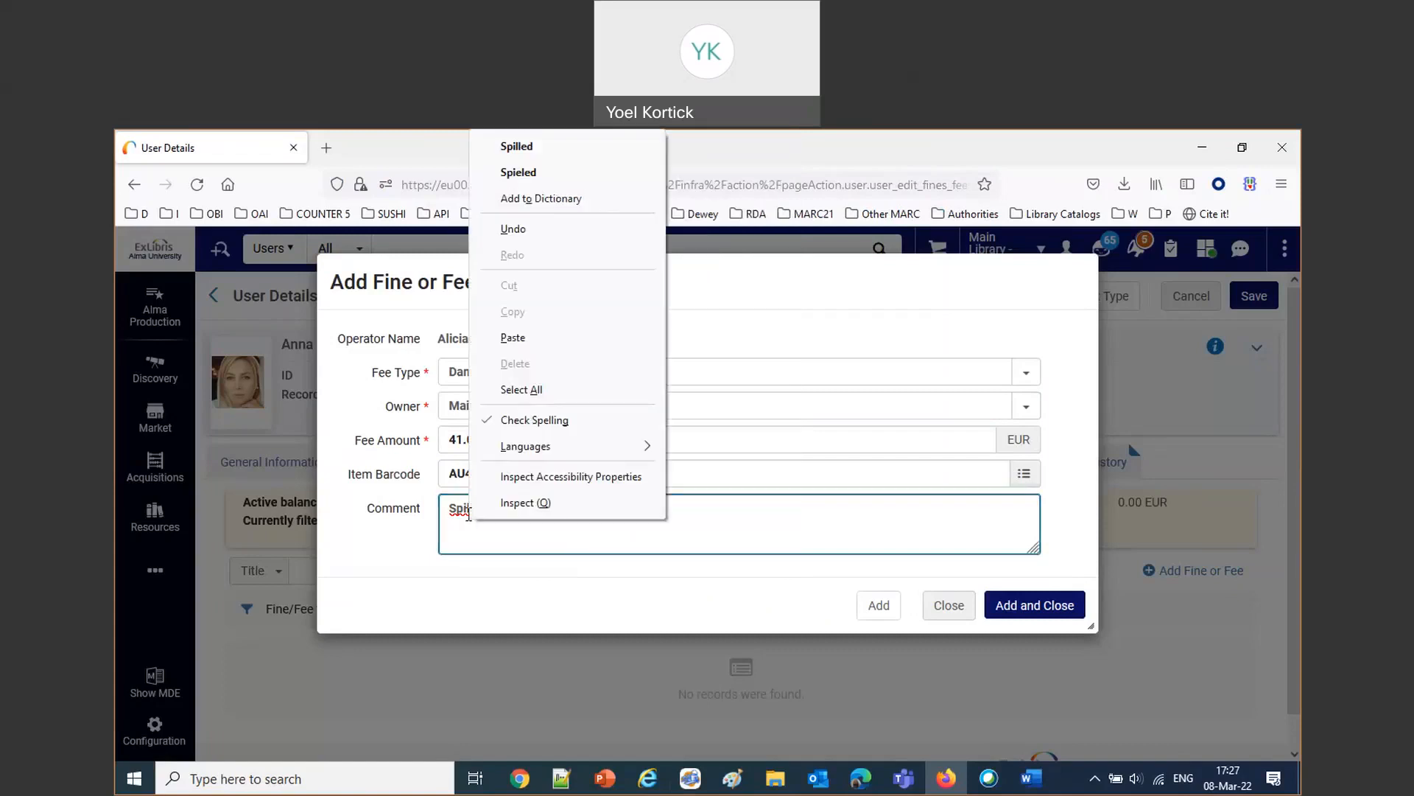
click(518, 146)
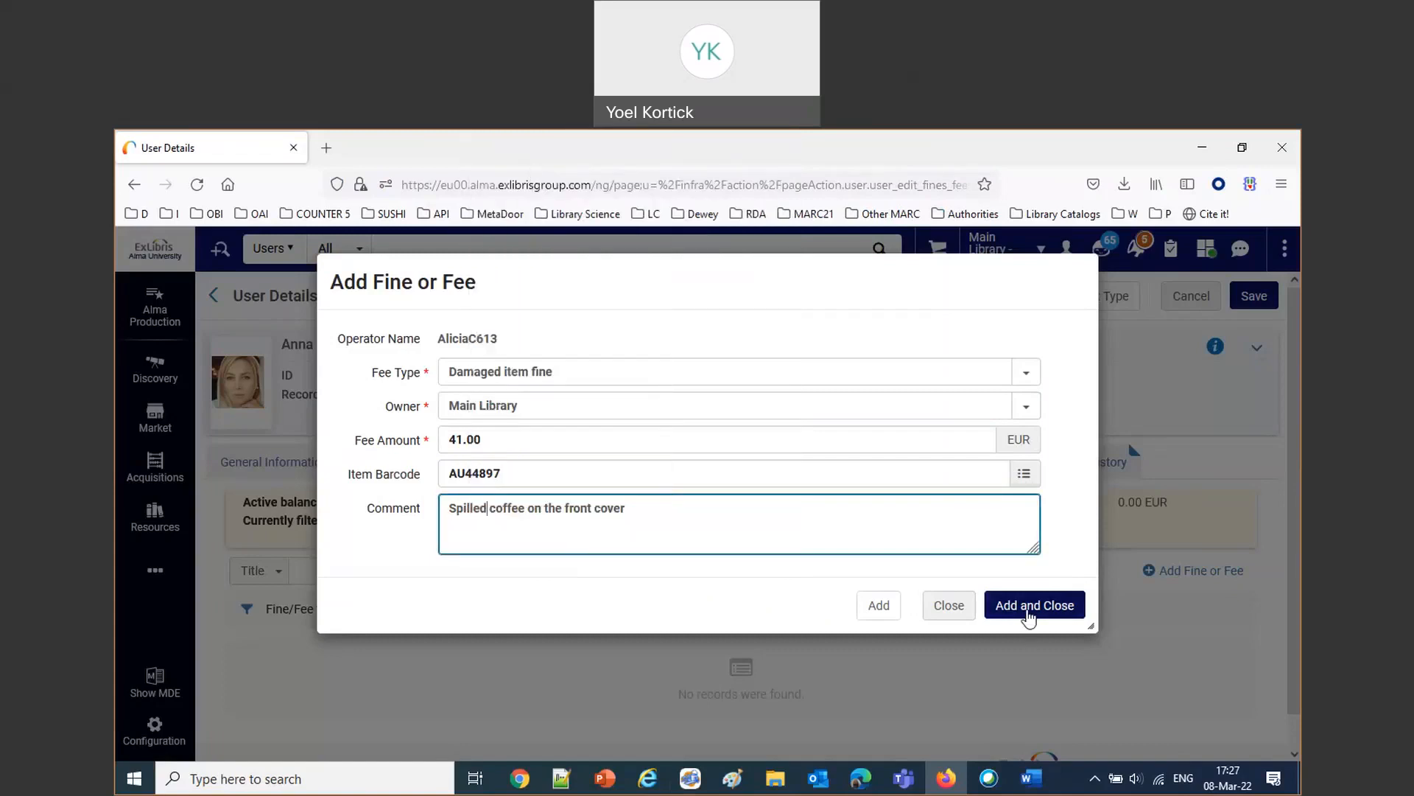
click(1026, 609)
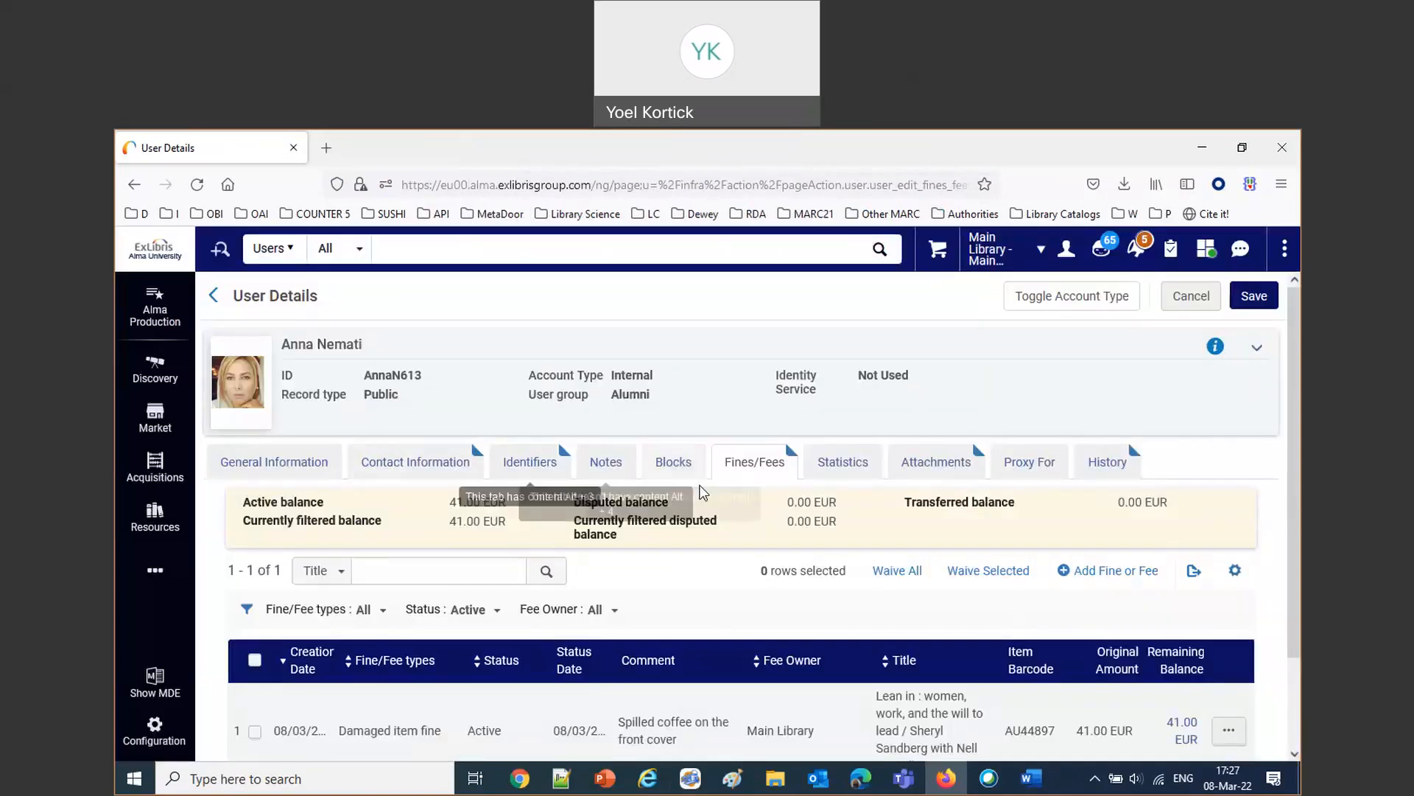
Save the patron's user details, override the cash limit block on loans and finish the patron session.
scroll(710, 495, down, 3)
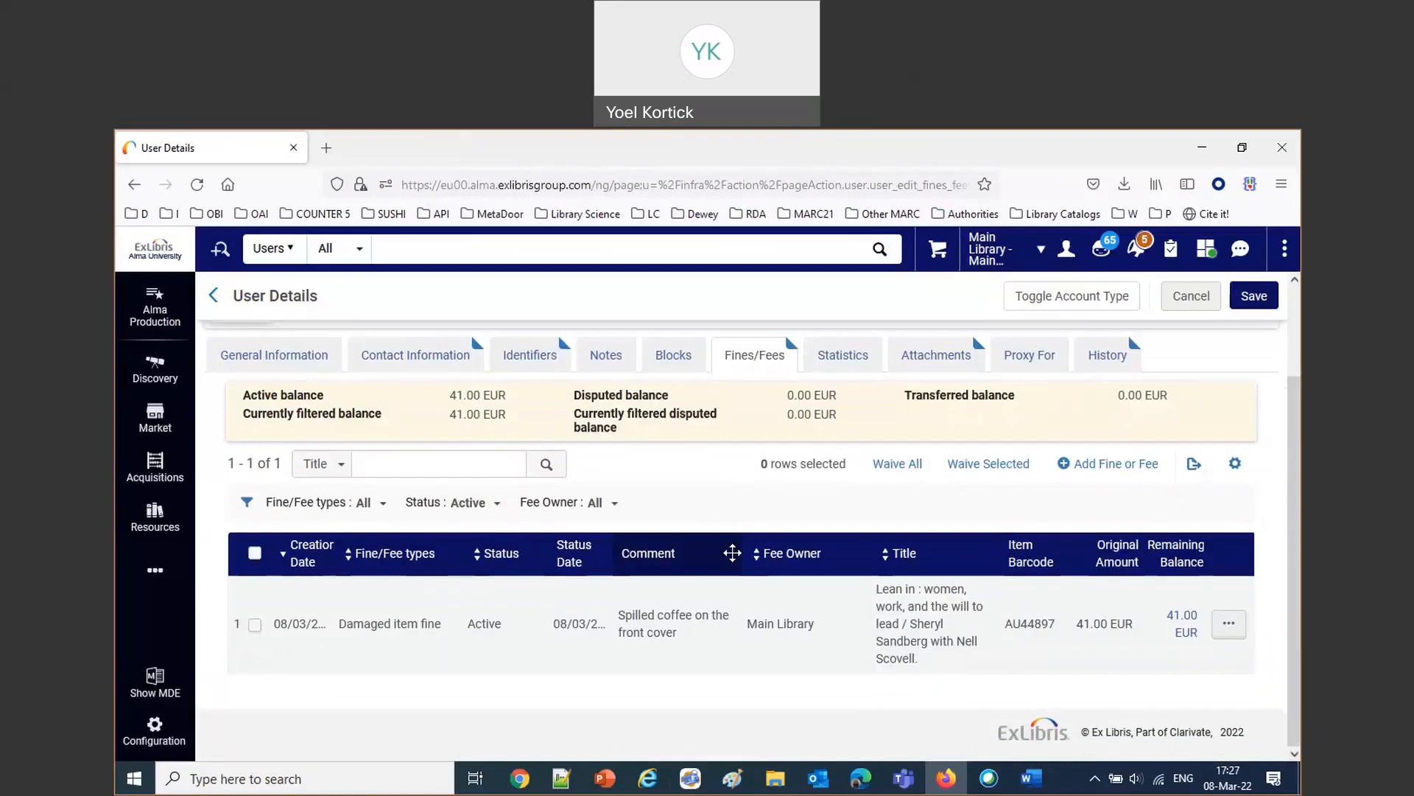
click(1250, 298)
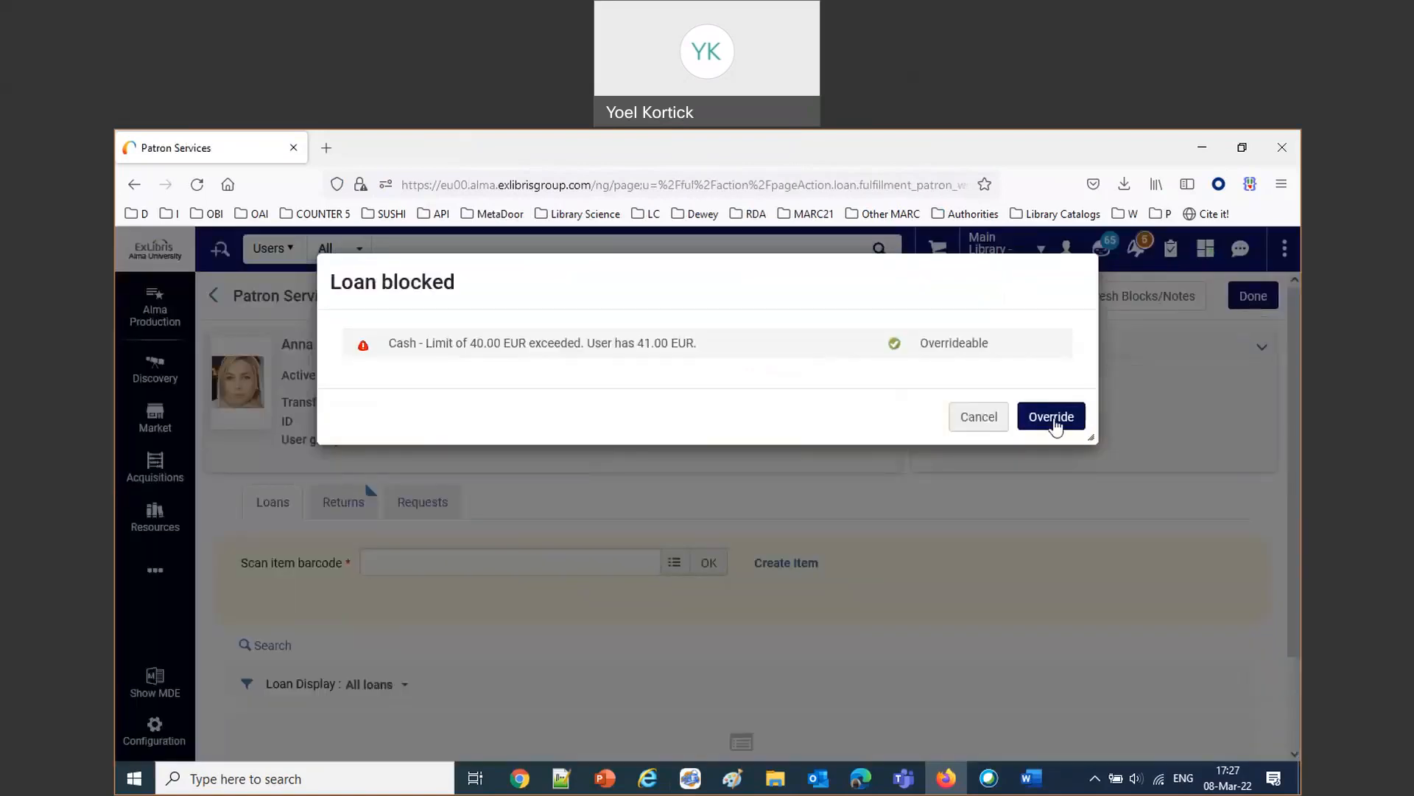
click(1054, 417)
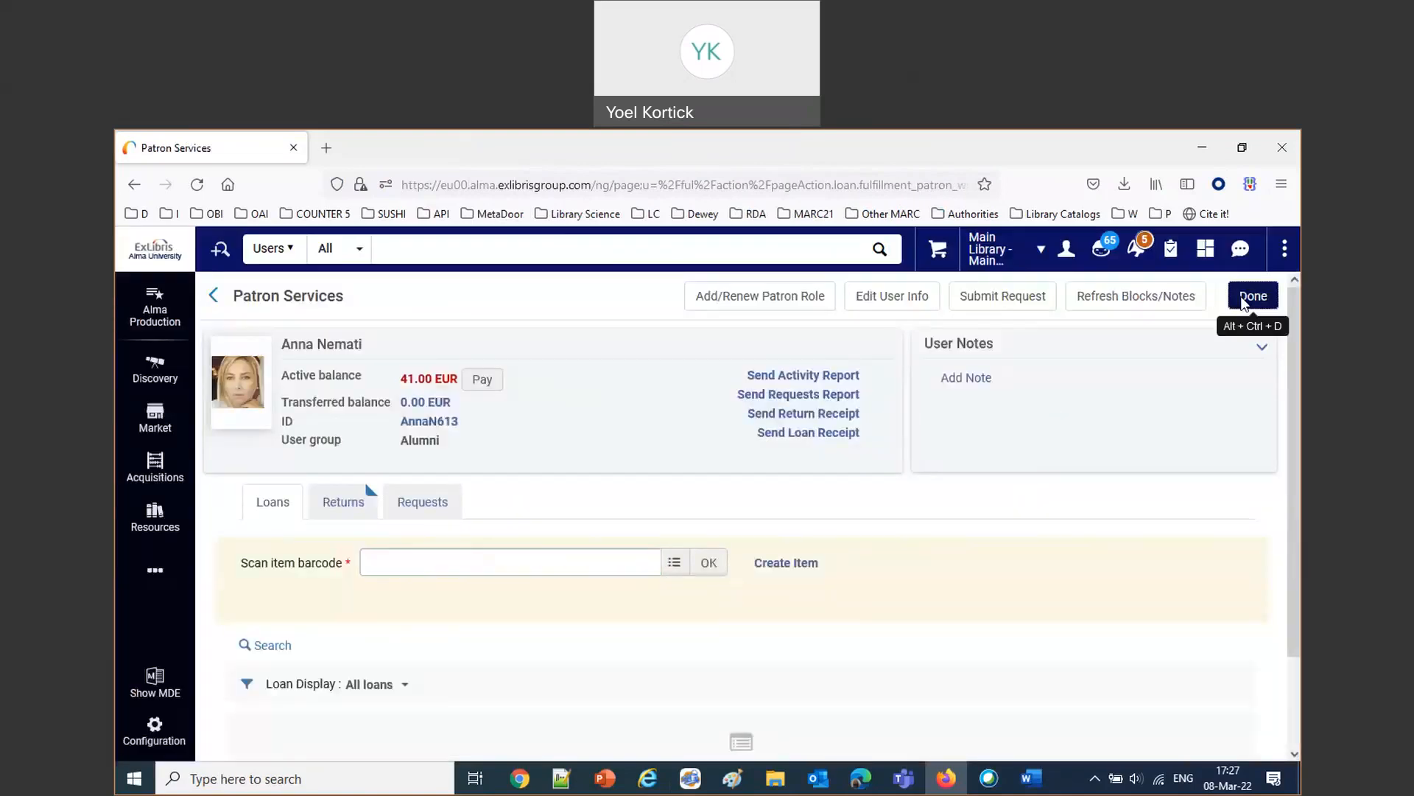
click(1252, 296)
Open Manage Patron Services and identify the Alumni test patron by name.
click(162, 583)
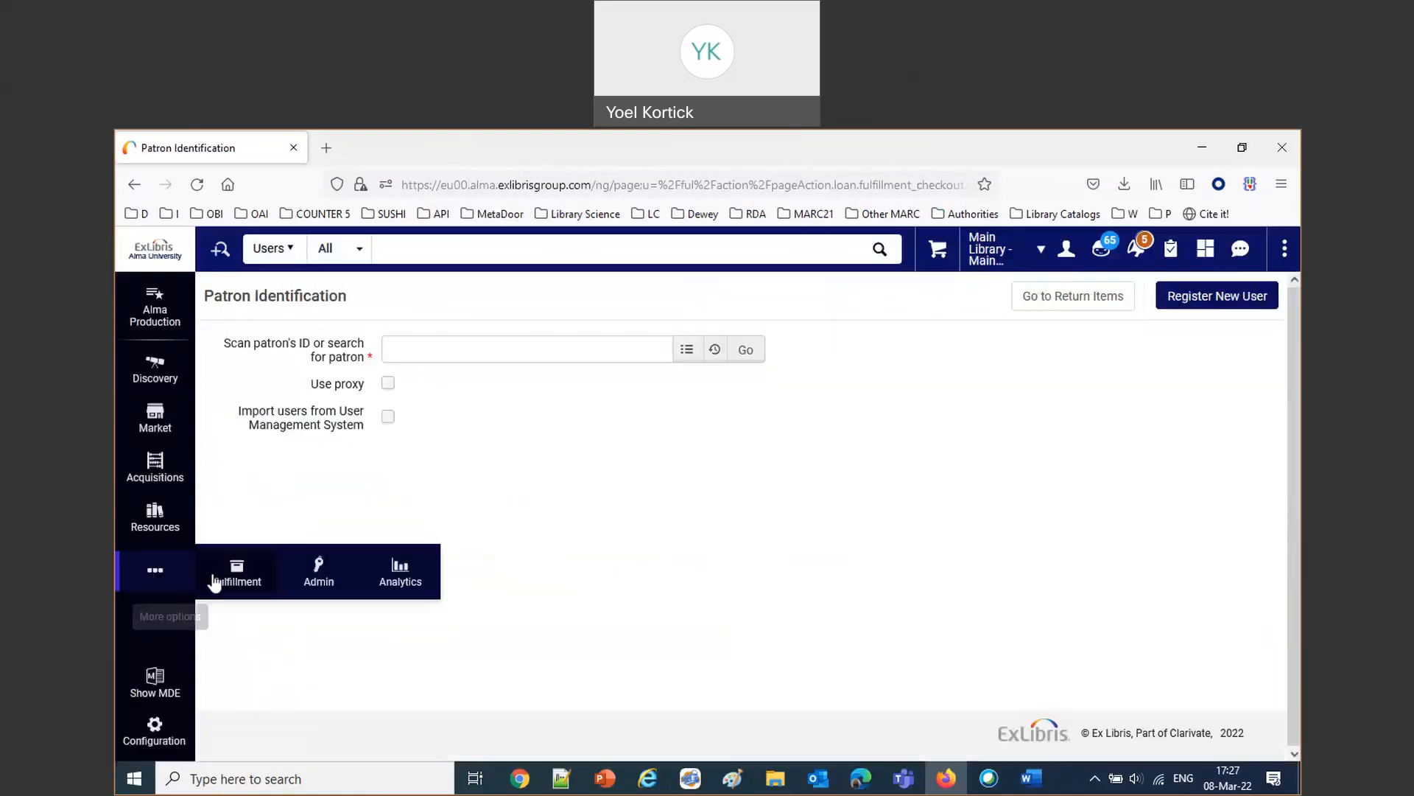
click(235, 557)
click(267, 311)
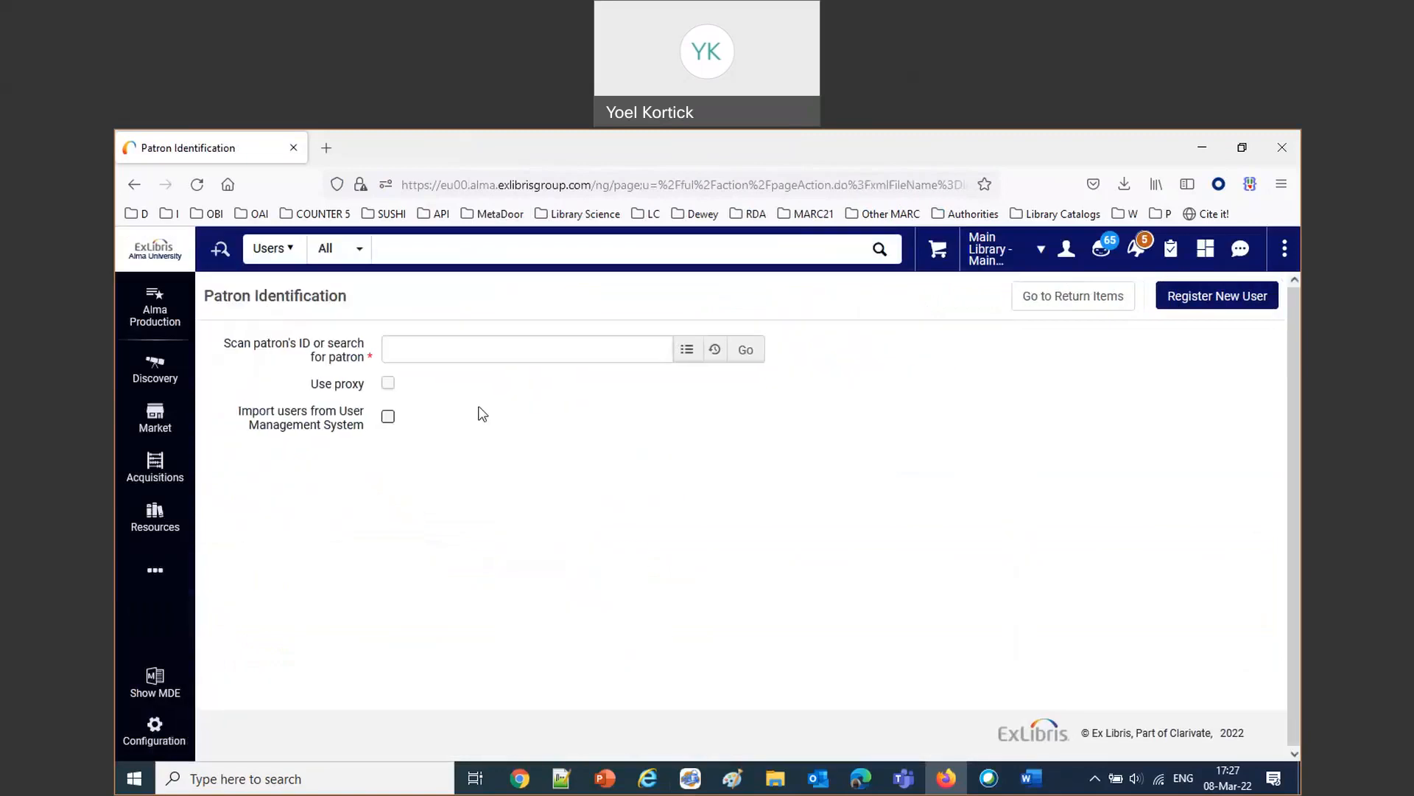
click(468, 346)
text(anna)
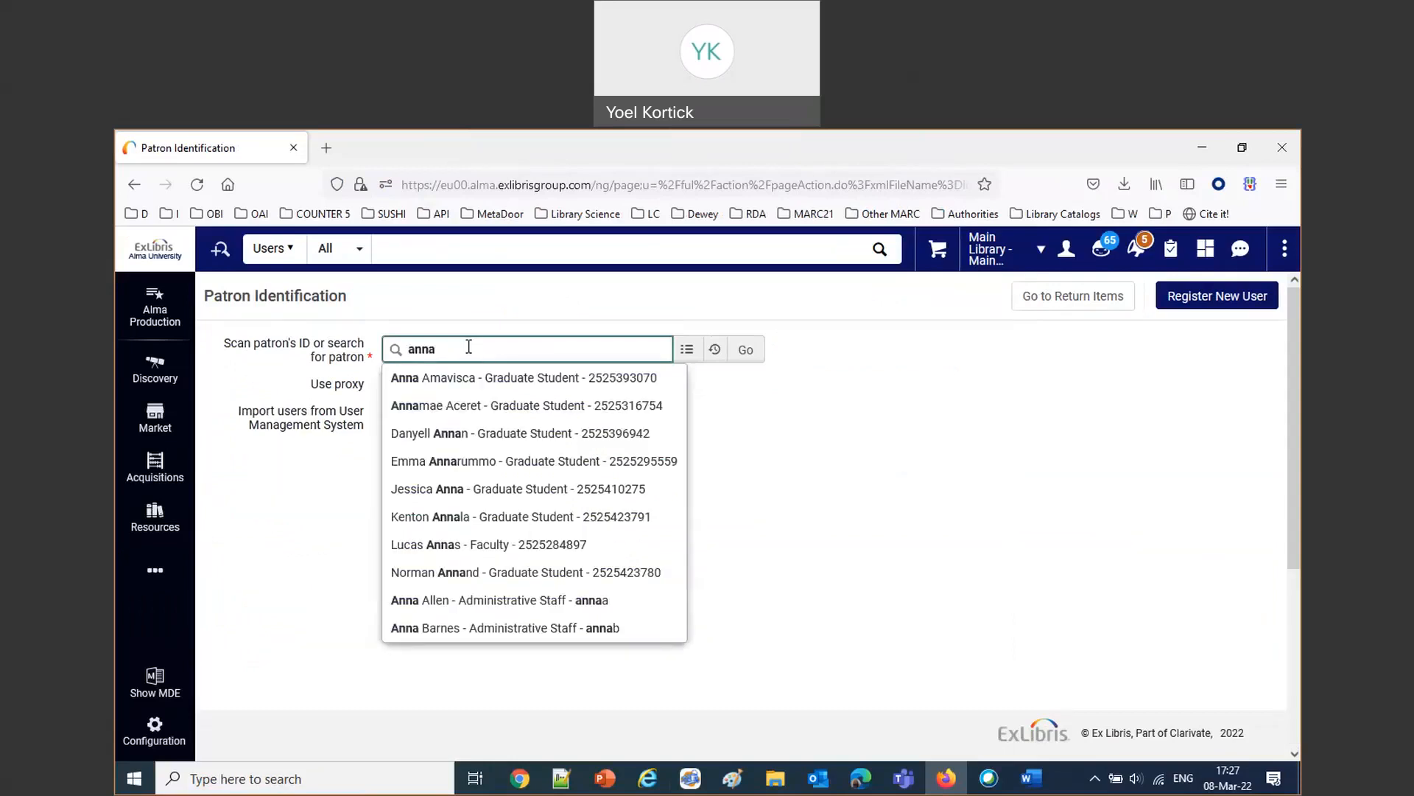
text(n)
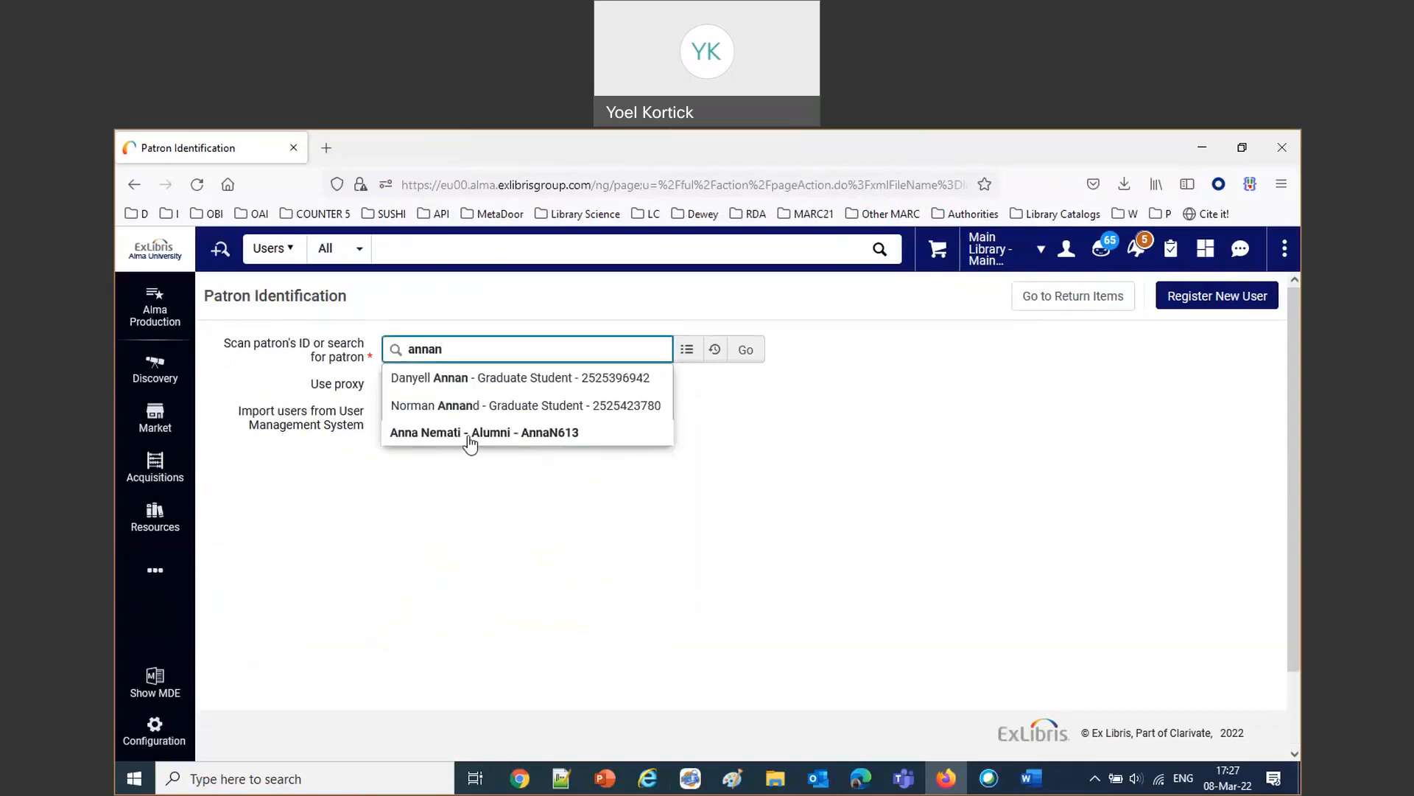
click(469, 434)
click(744, 355)
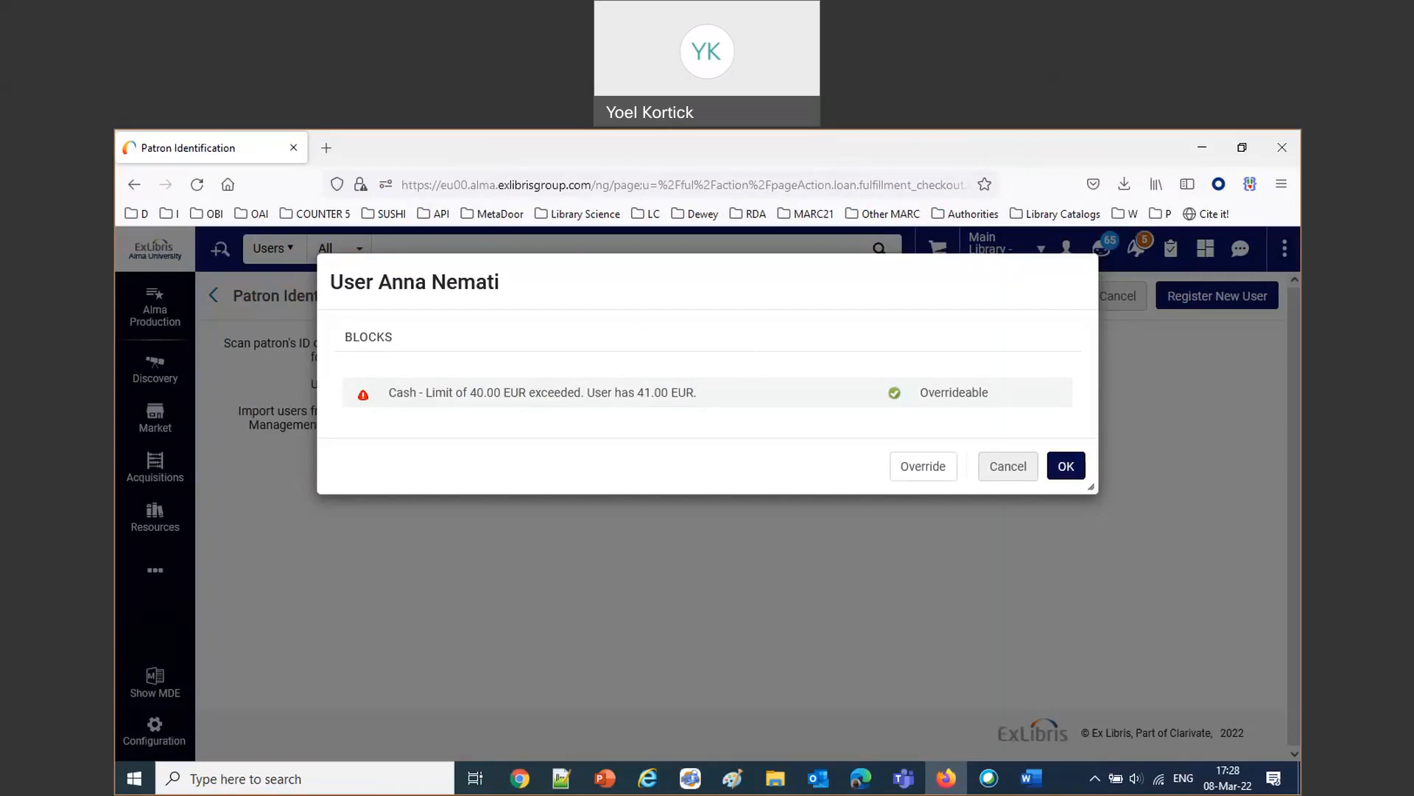
Move the cash limit block message aside, acknowledge it without overriding, and open the Alma configuration area.
click(1019, 154)
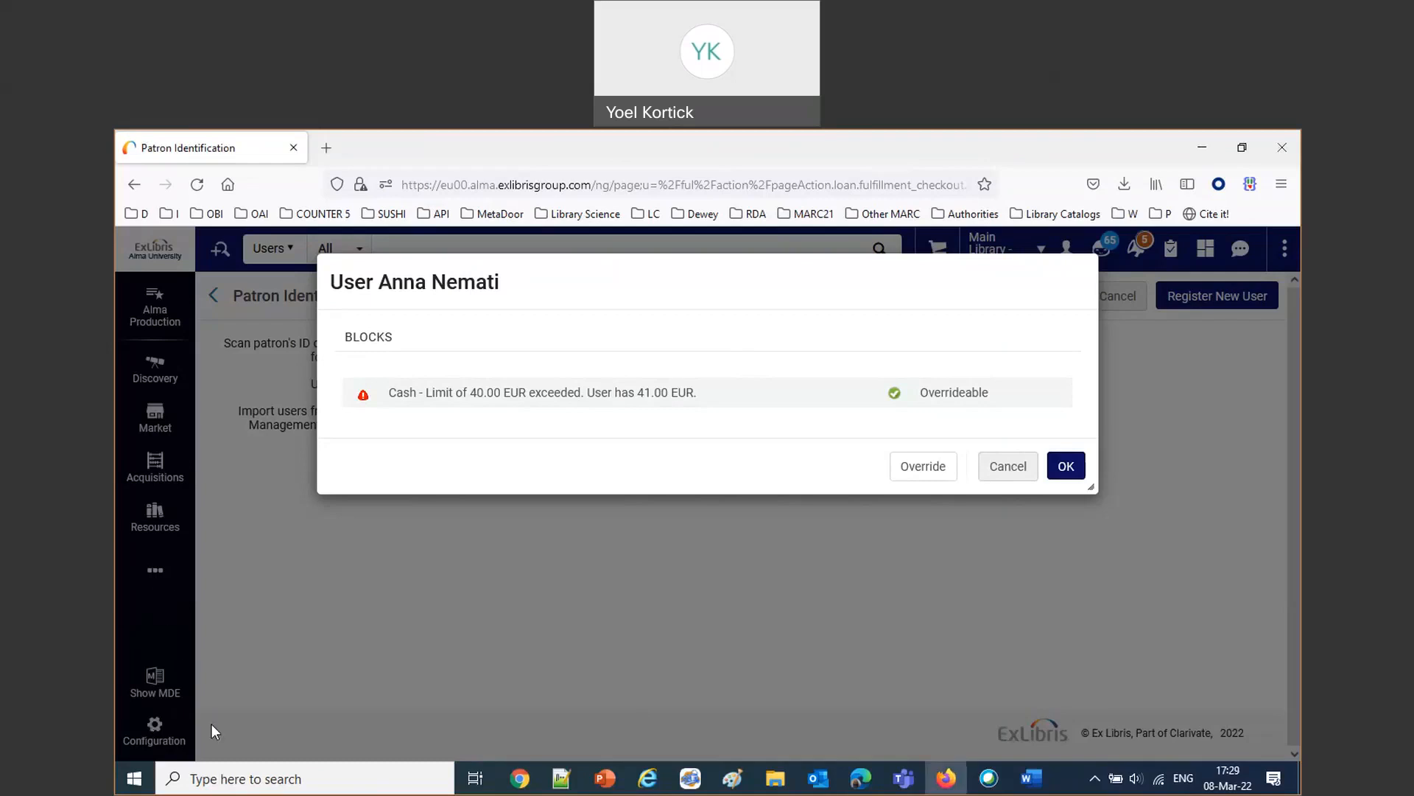
drag(856, 277, 702, 302)
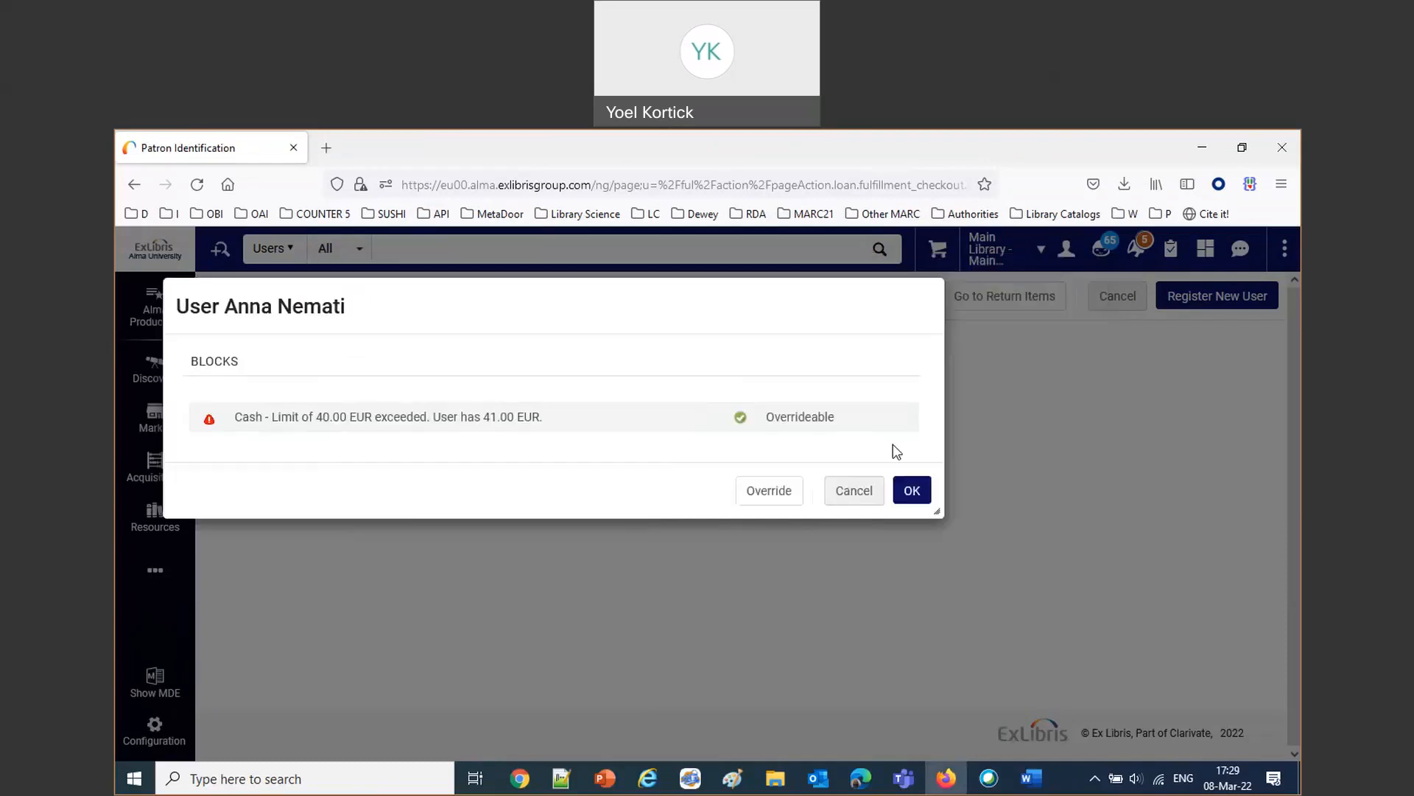
click(912, 491)
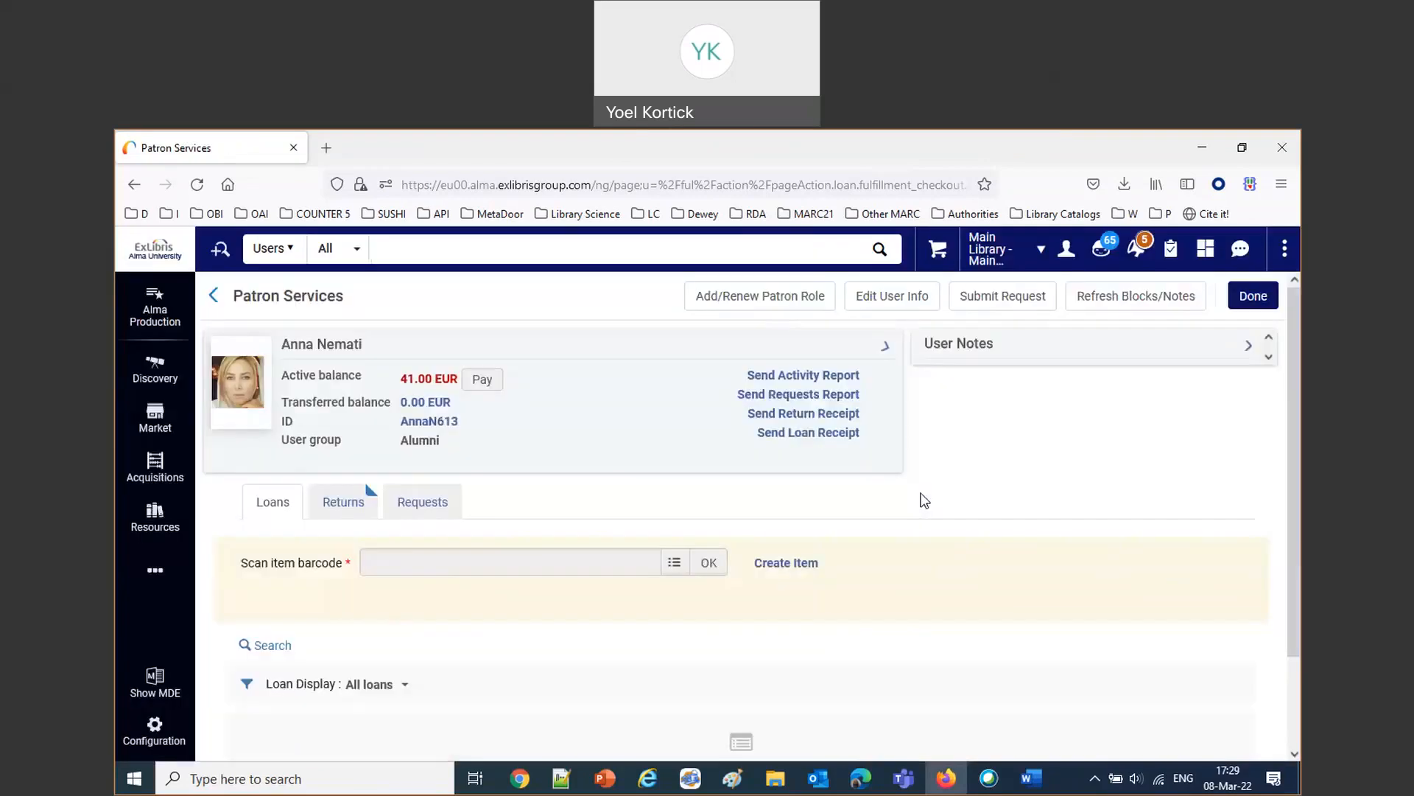
click(157, 732)
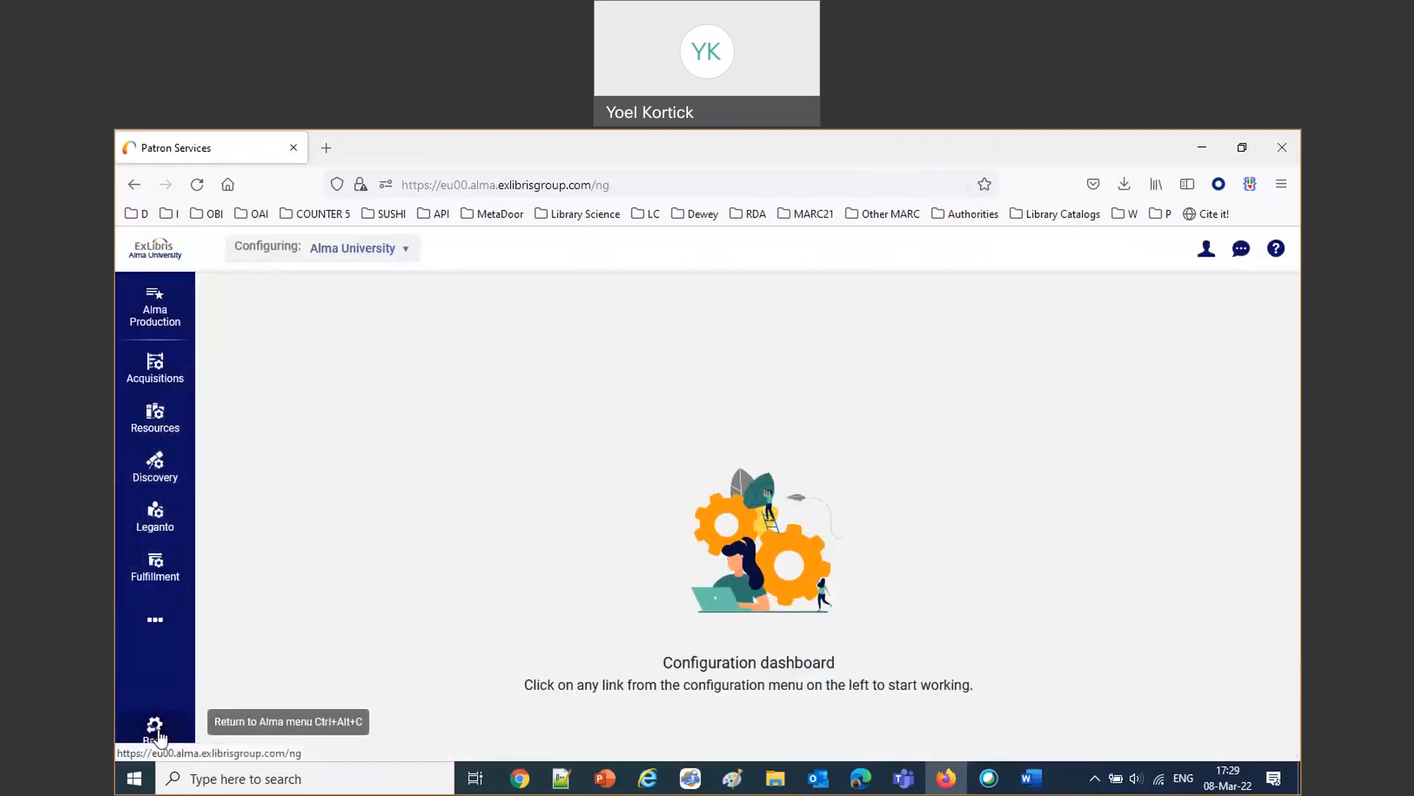
Switch to Word and add below the cash limit line the question starting "Can the loan limits be applied to multiple locations".
key(alt+Tab)
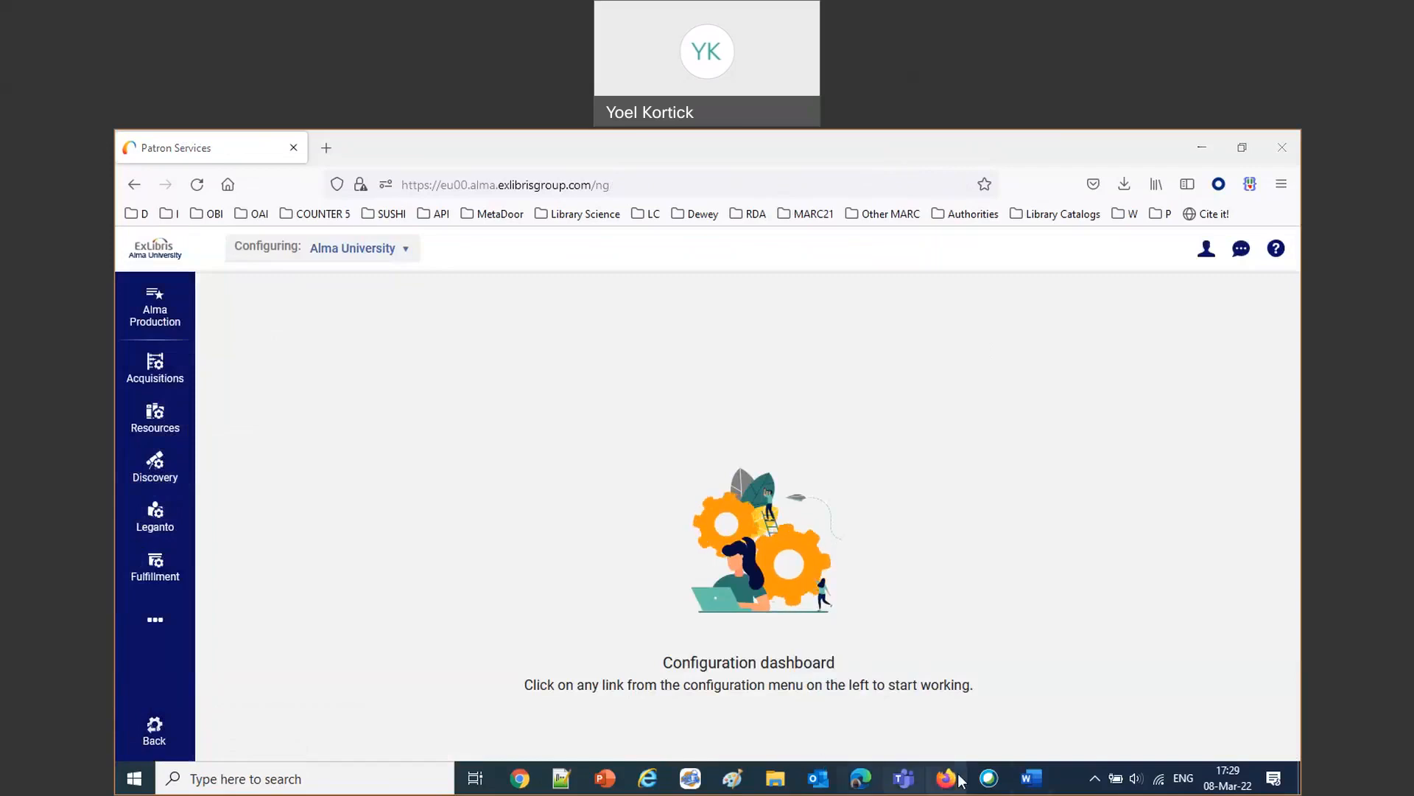
click(1032, 778)
click(711, 486)
key(Return)
key(Return)
text(Can the loan limits be applied to multiple locations, so you can restrict the number of loans for one location but allow them to still loan from others?)
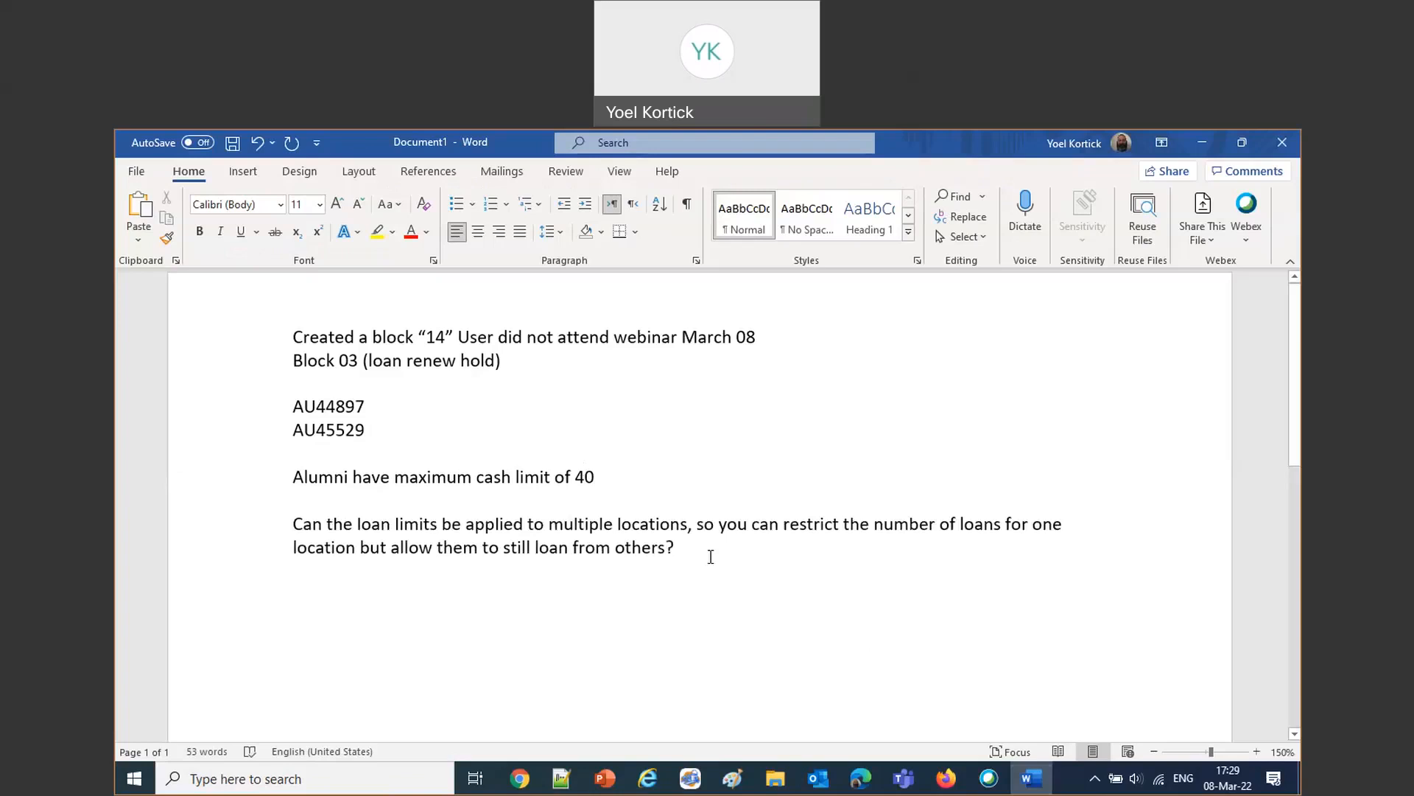
Enlarge the font of the loan limits question to 16 points.
double_click(218, 527)
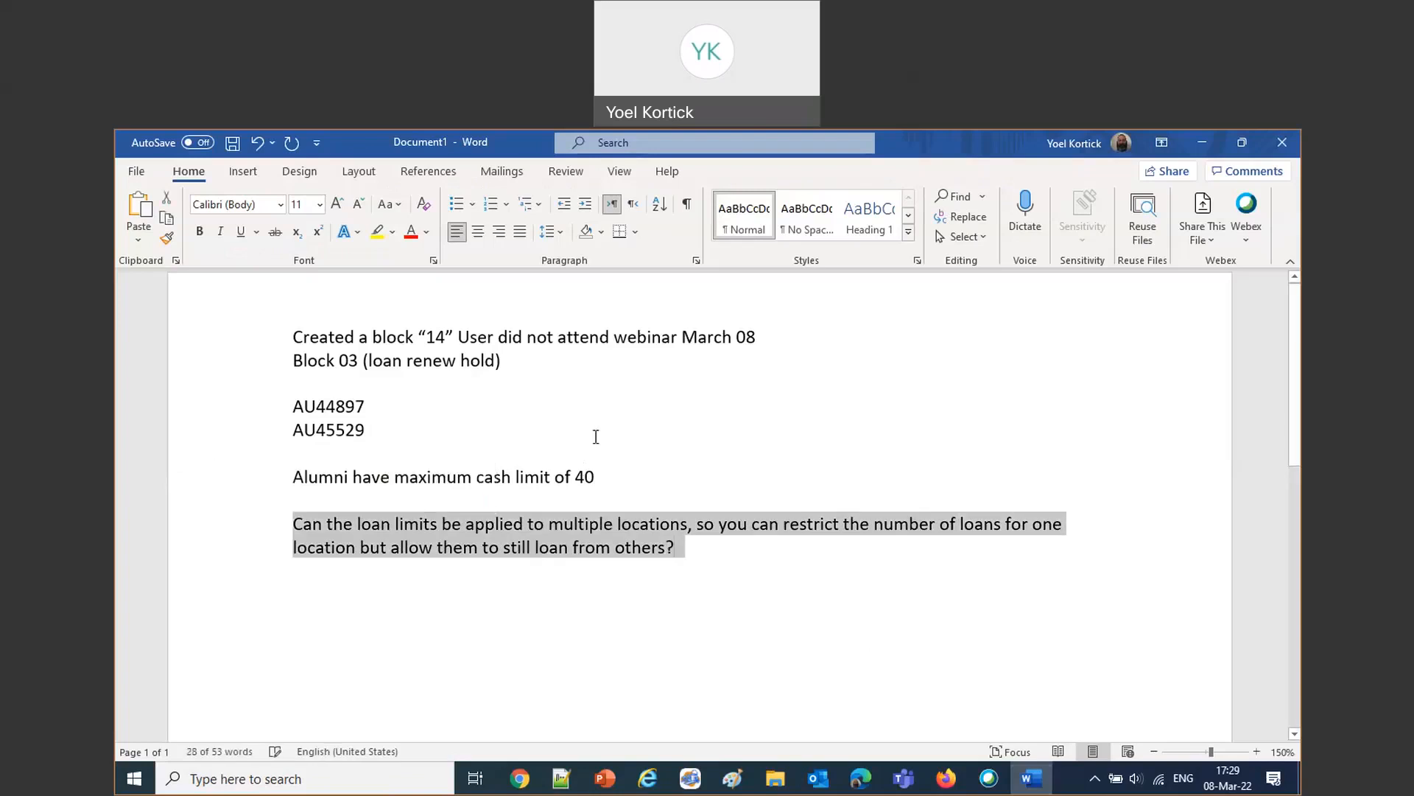
click(337, 204)
click(337, 204)
click(338, 204)
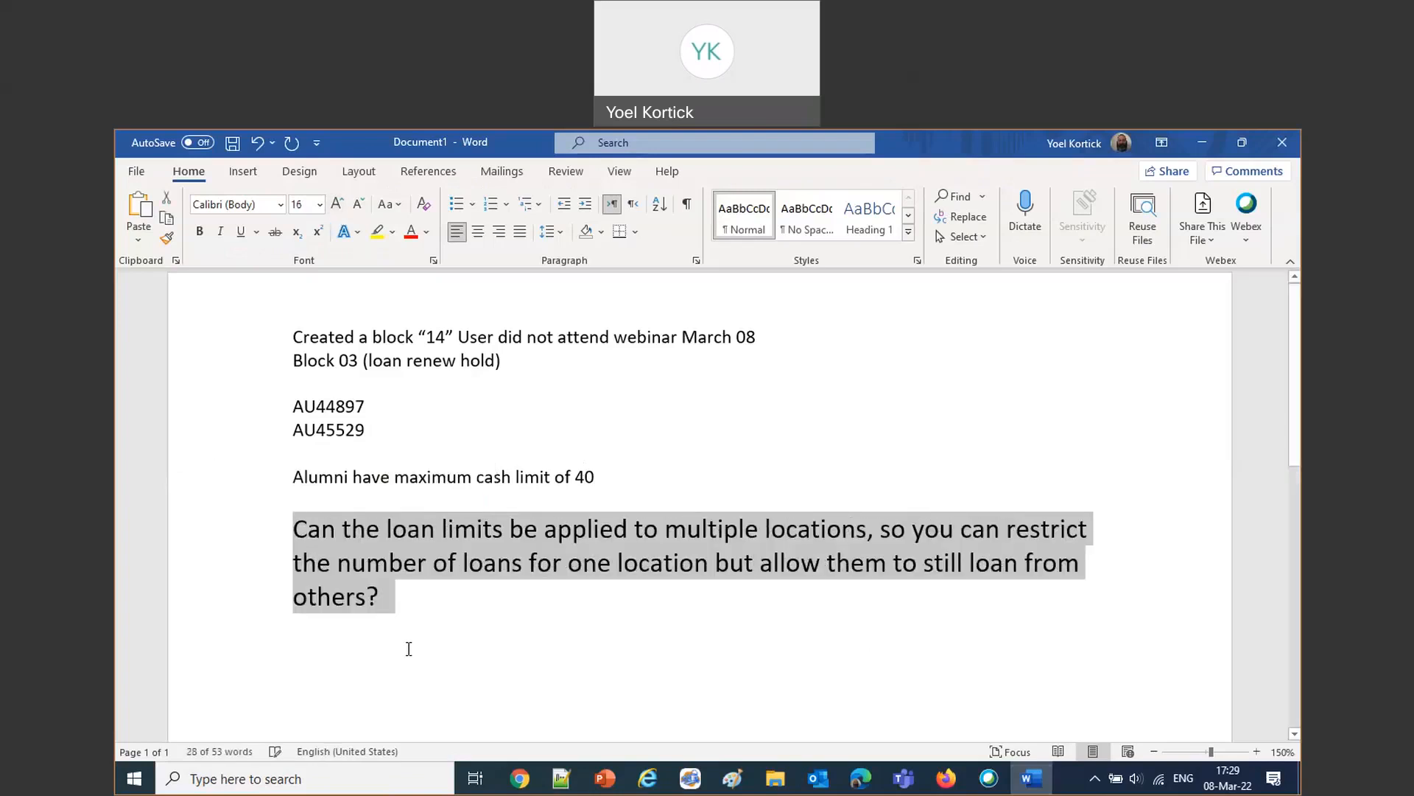
Switch from Word to Alma in Firefox and open the Loan Limits rules in the Fulfillment configuration.
click(409, 648)
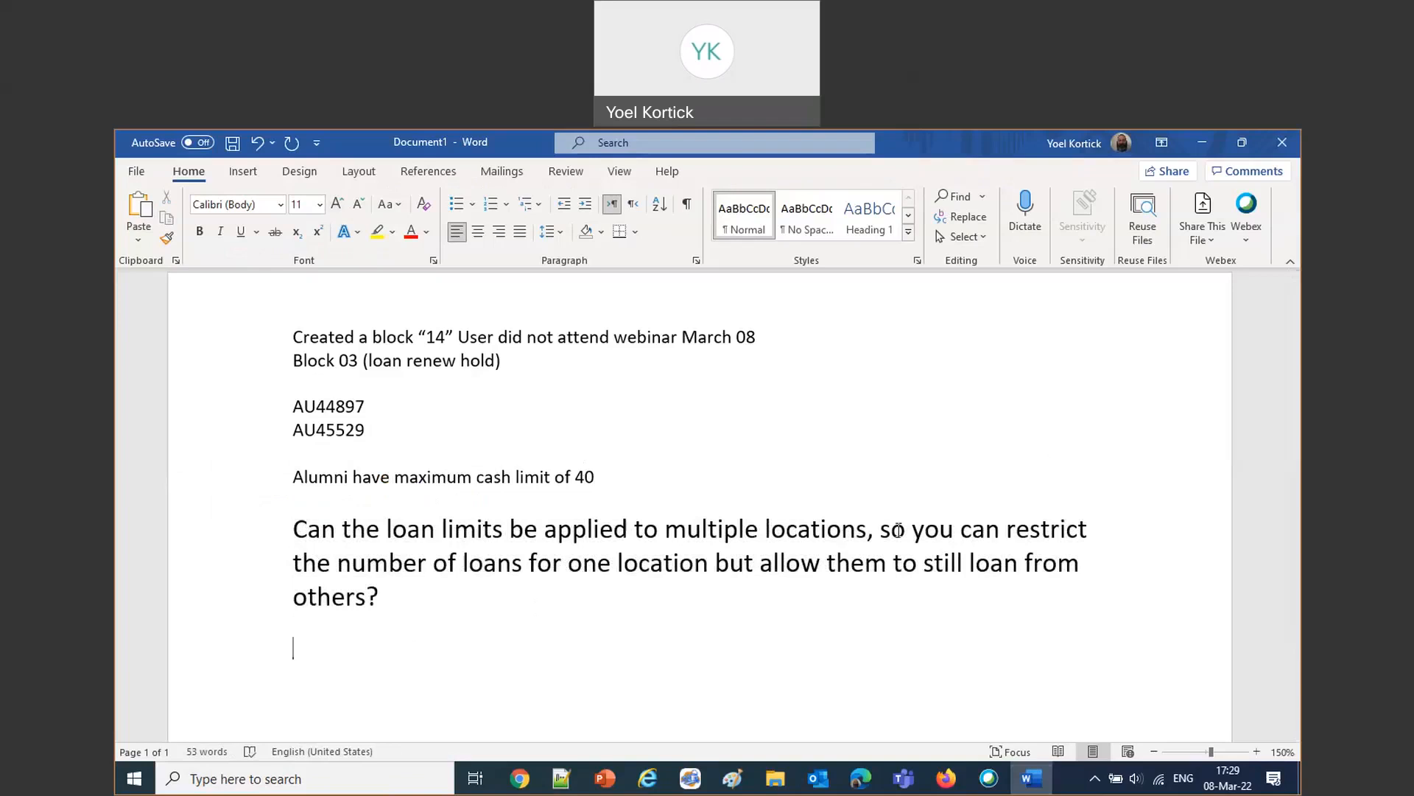
click(946, 778)
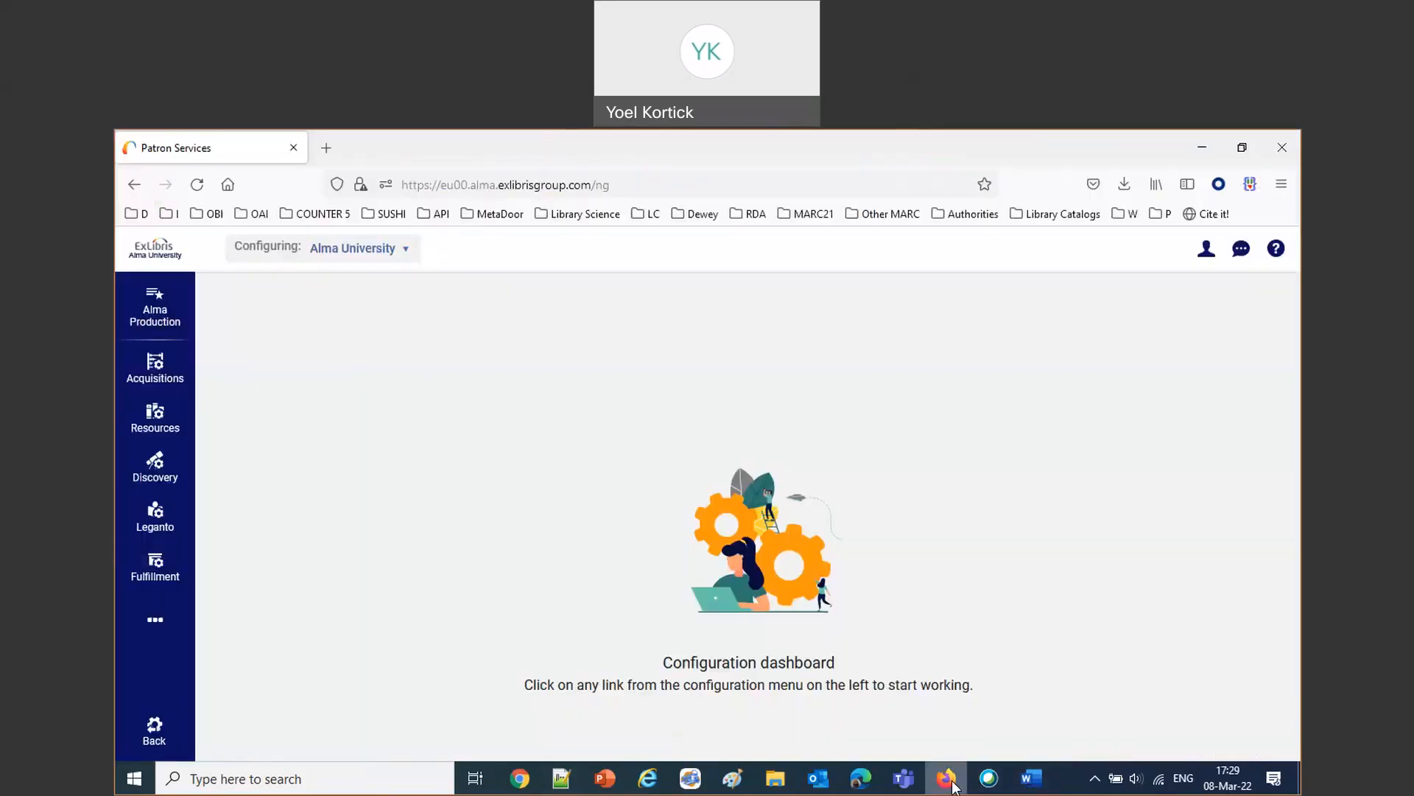
click(158, 567)
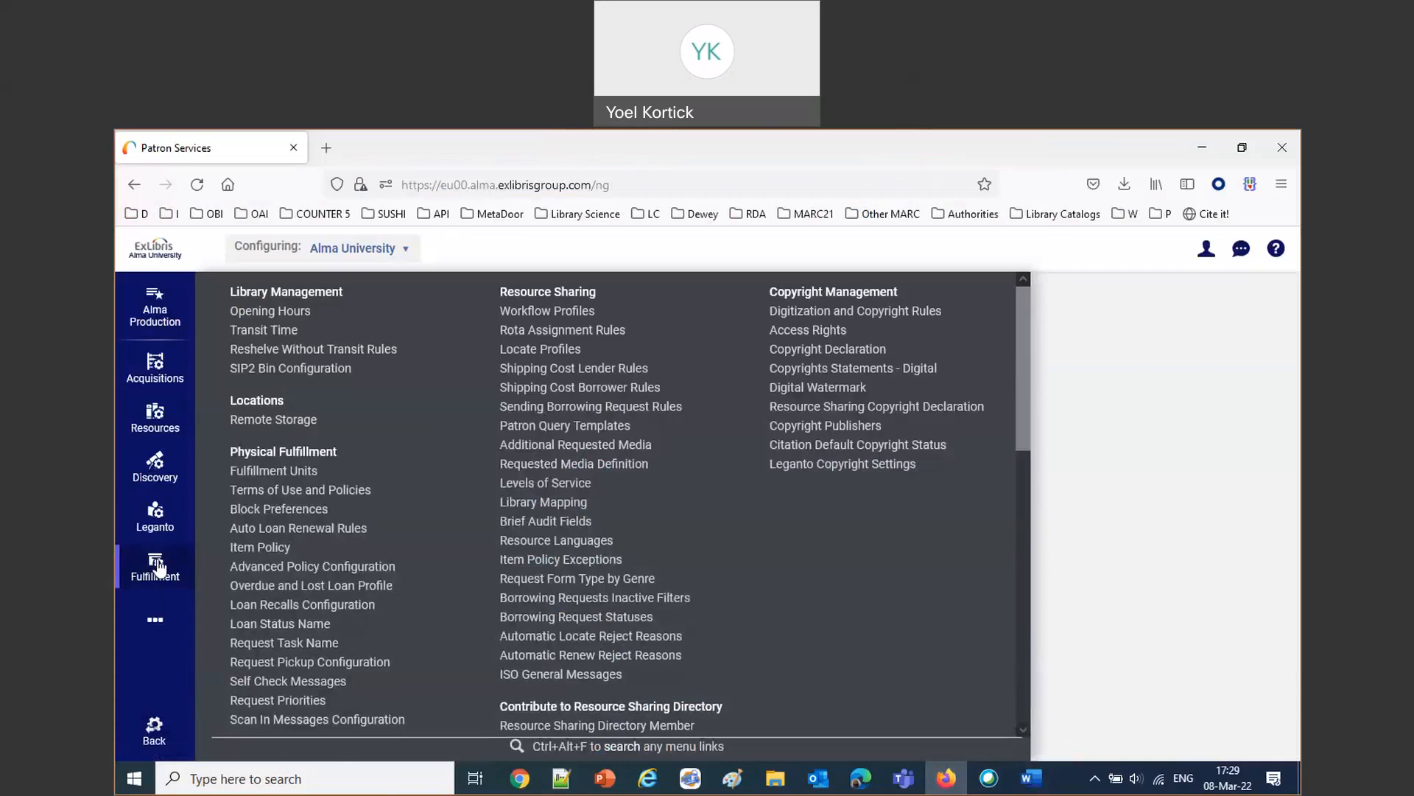
scroll(361, 531, down, 5)
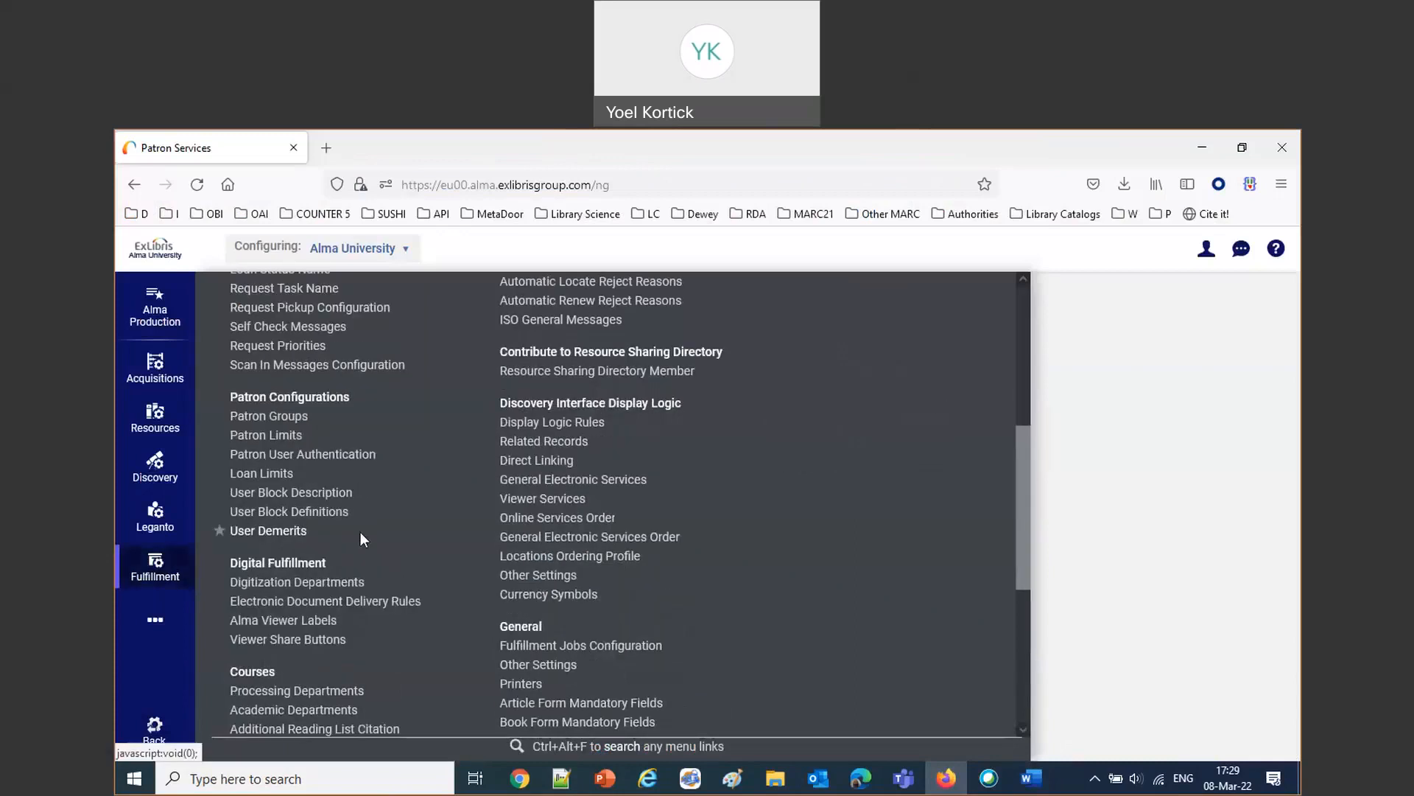
scroll(372, 604, down, 4)
scroll(373, 605, up, 9)
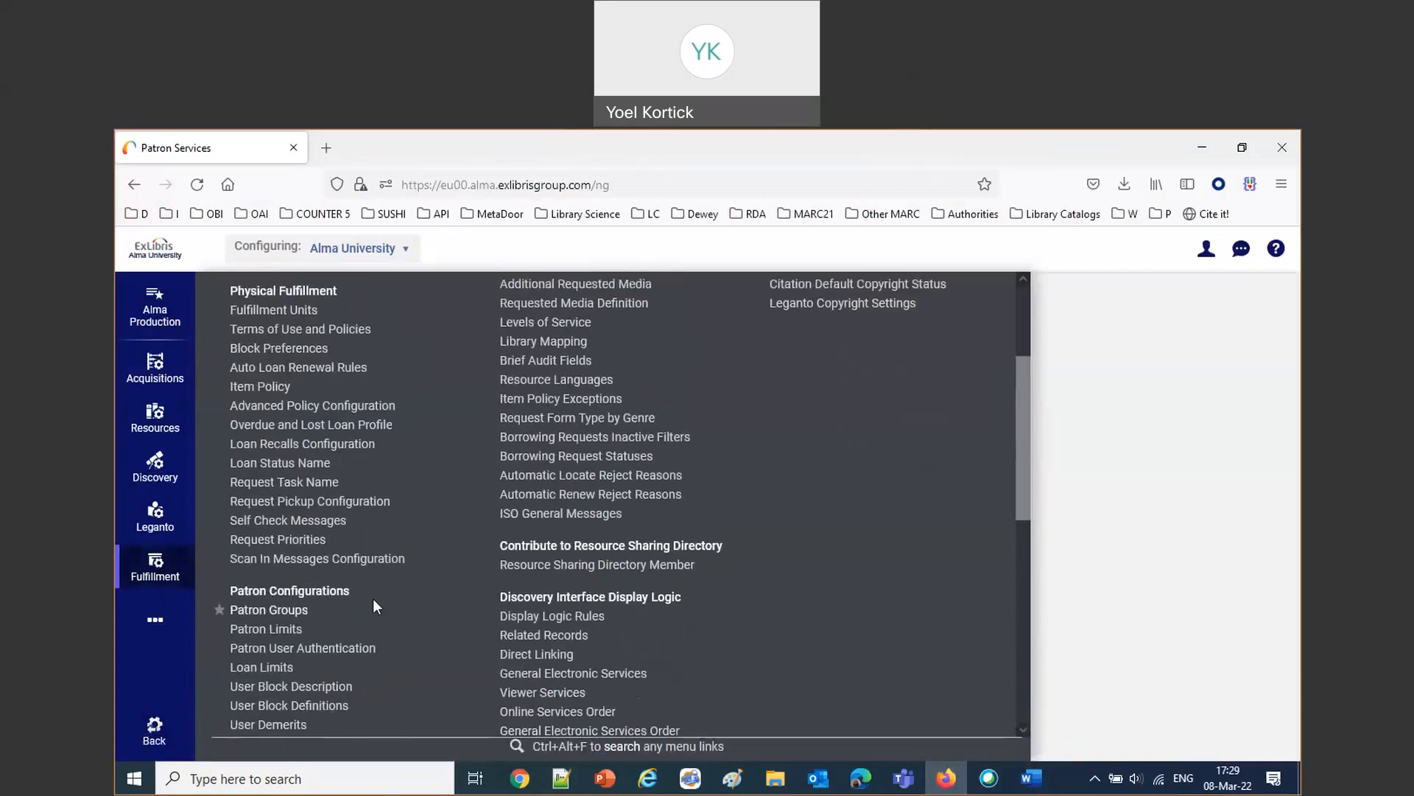
scroll(374, 605, down, 3)
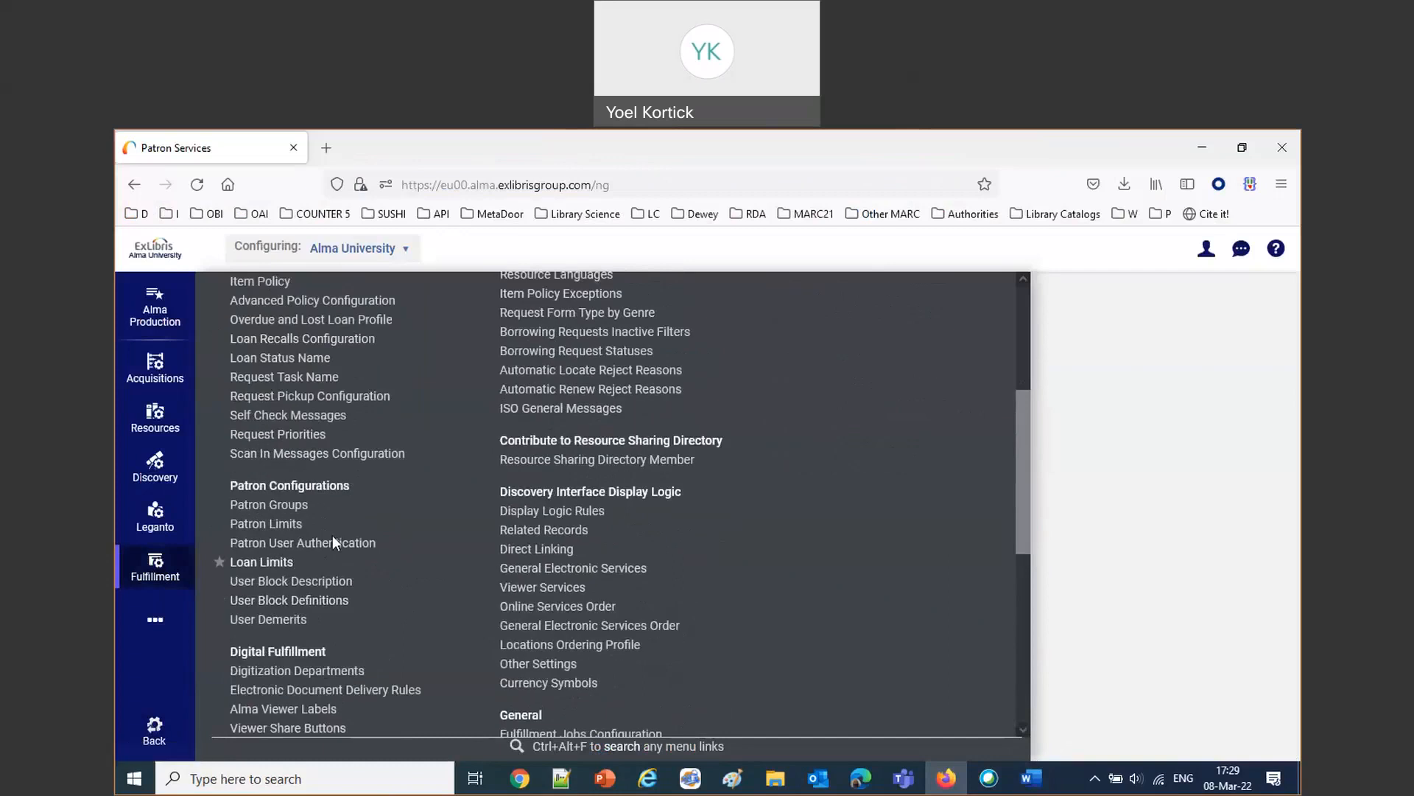
click(261, 562)
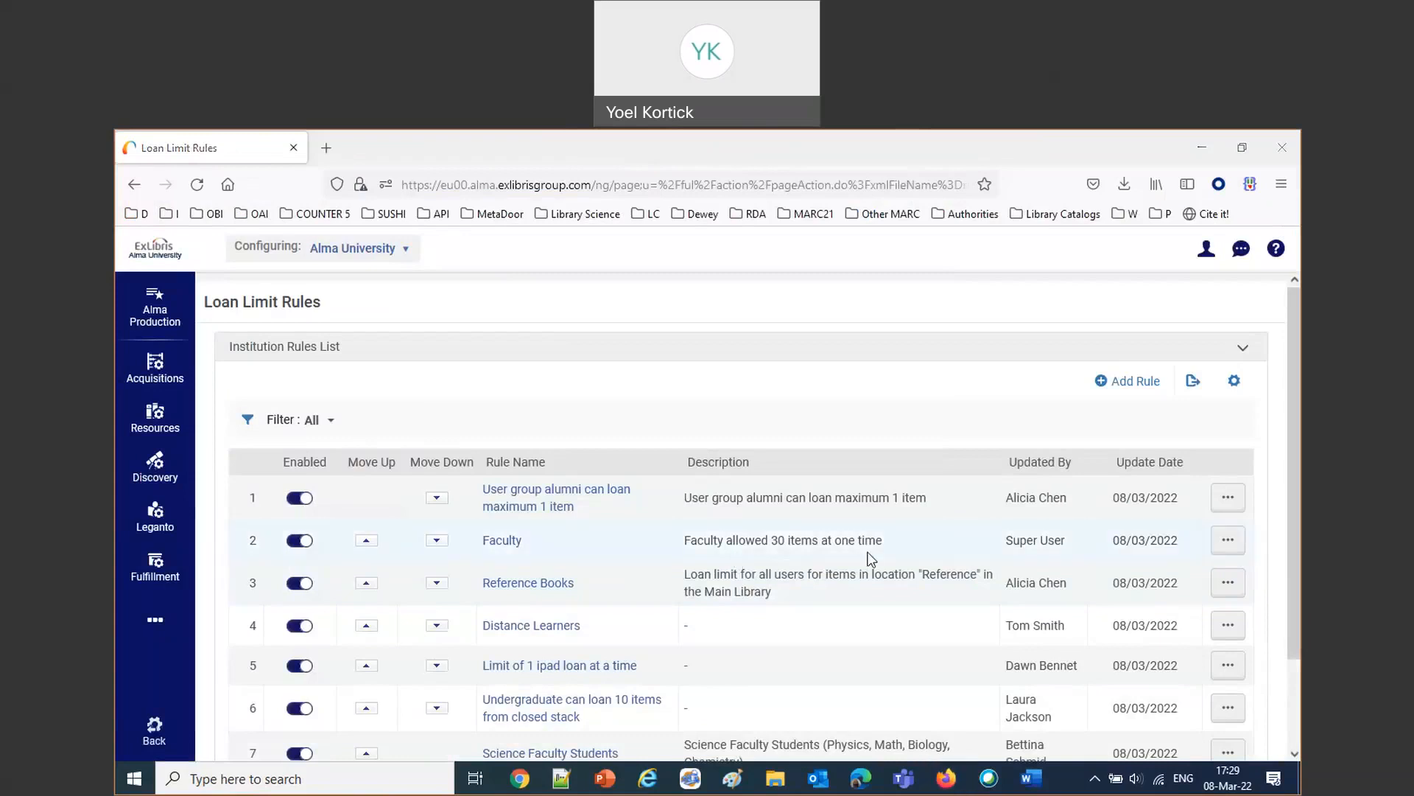
Start a new loan limit rule and define an input parameter with the name Location and the operator InList.
click(1223, 582)
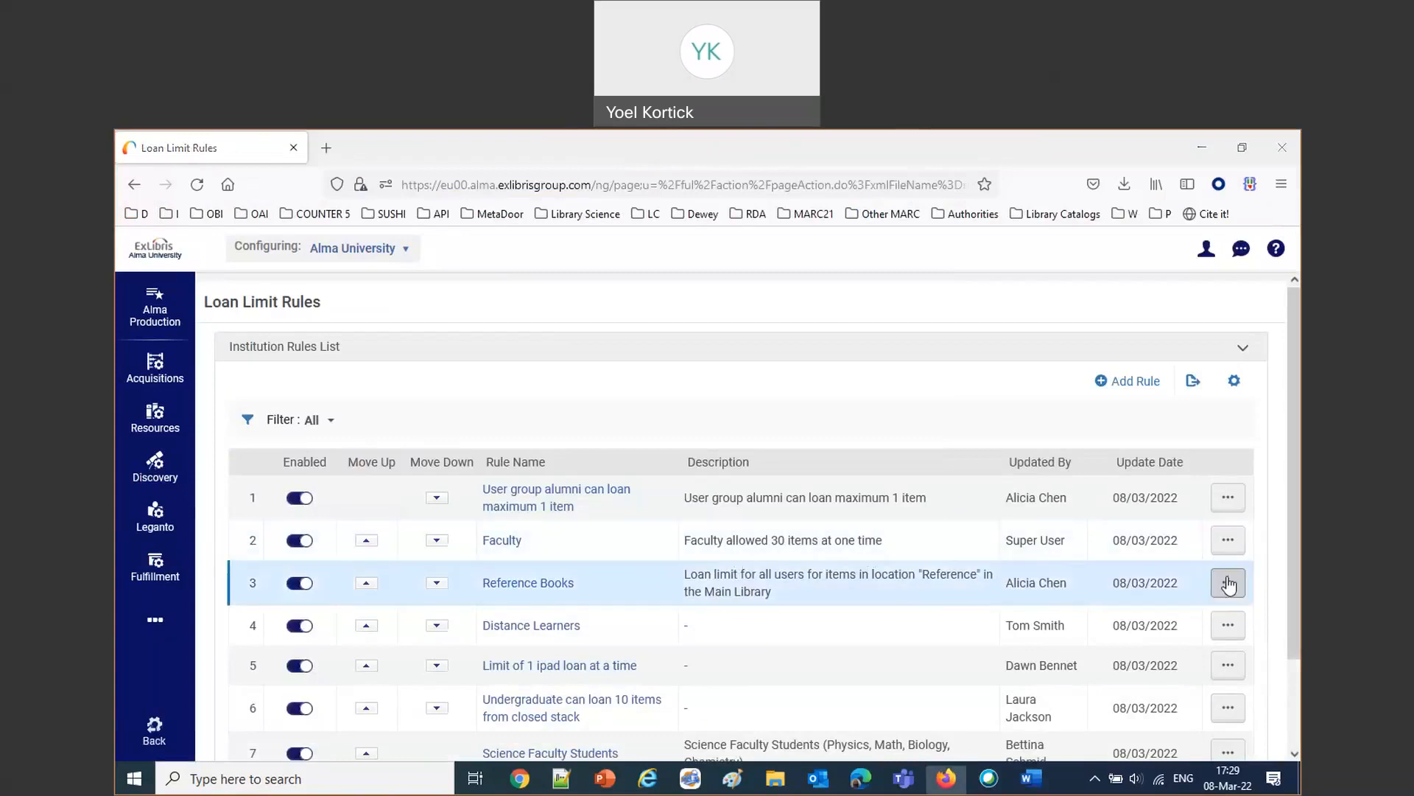
click(1134, 381)
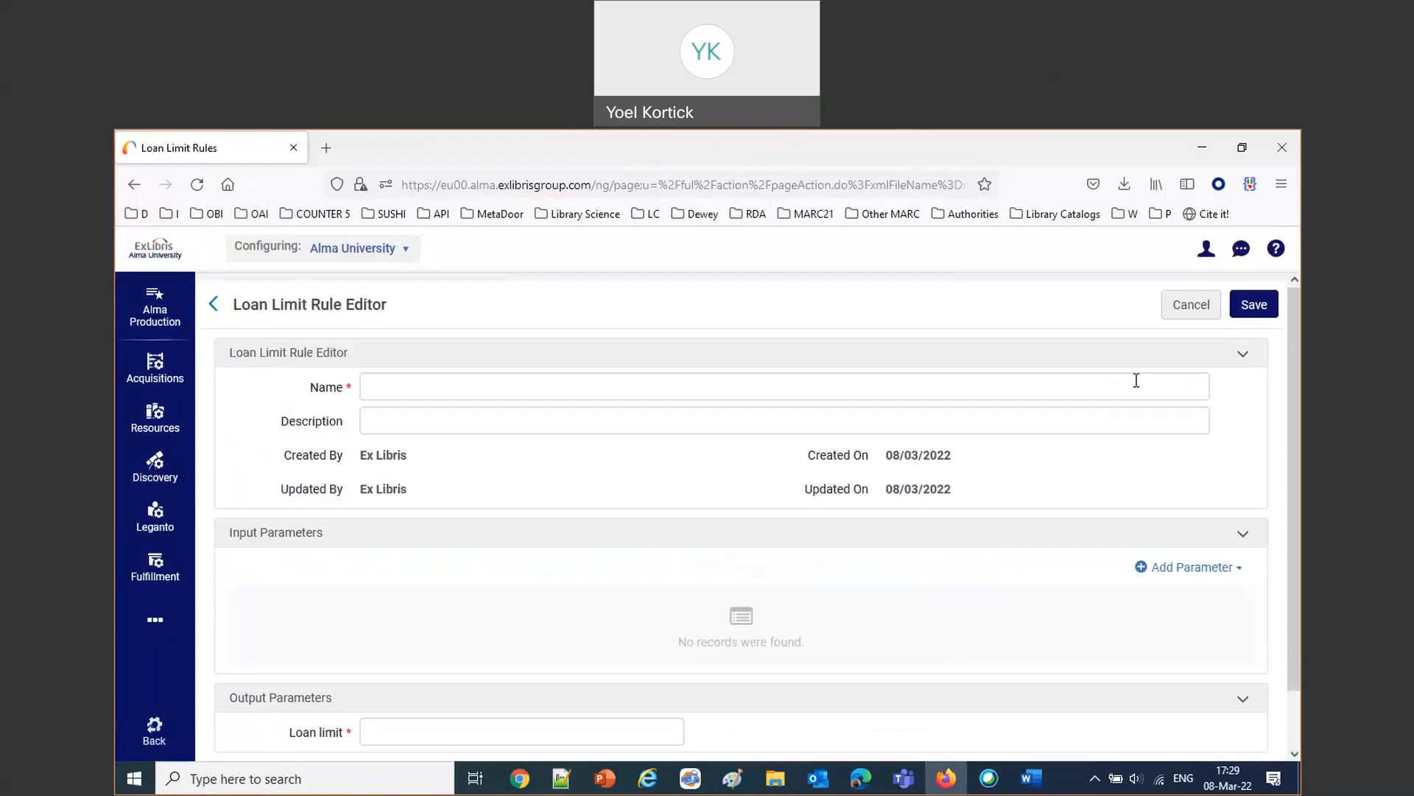
scroll(884, 457, down, 2)
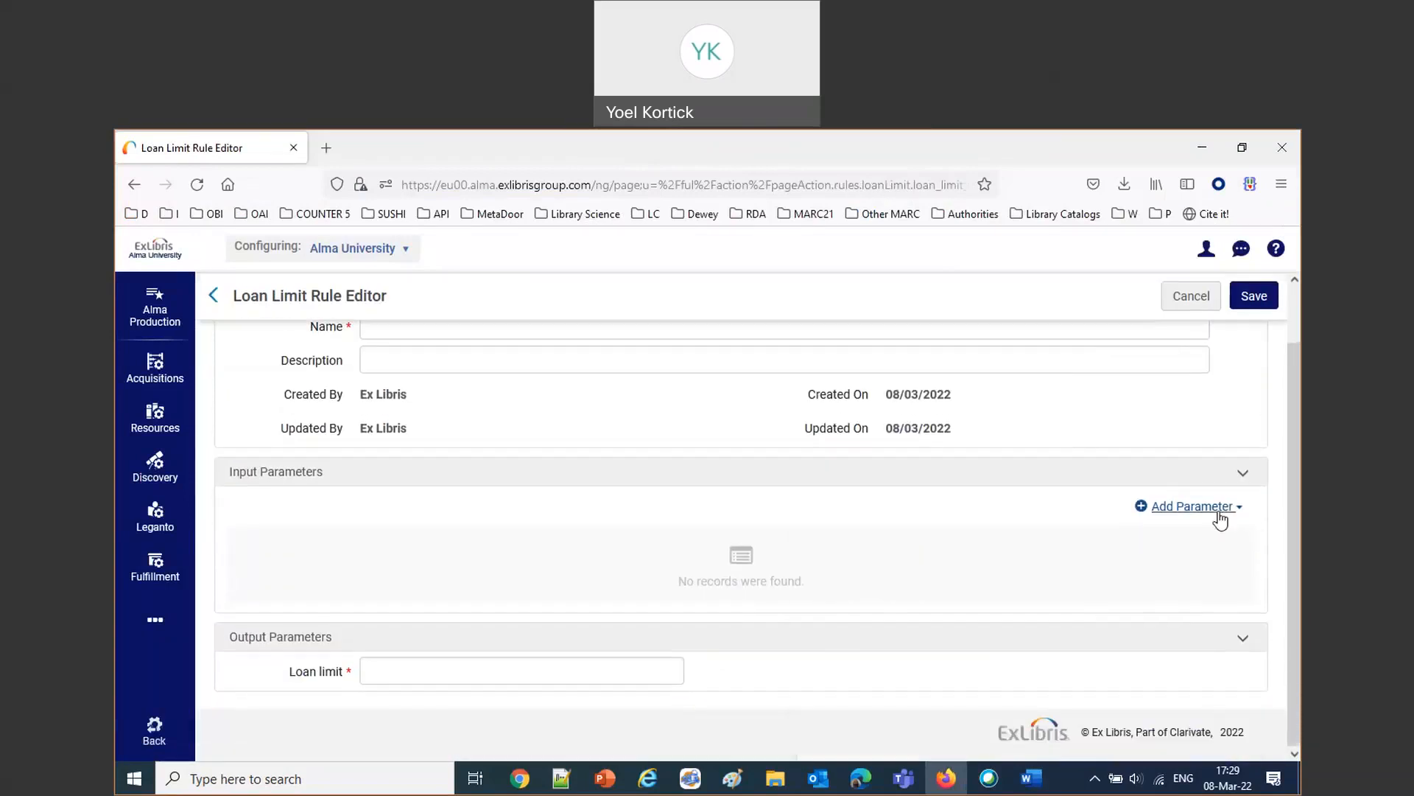
click(1215, 508)
text(loc)
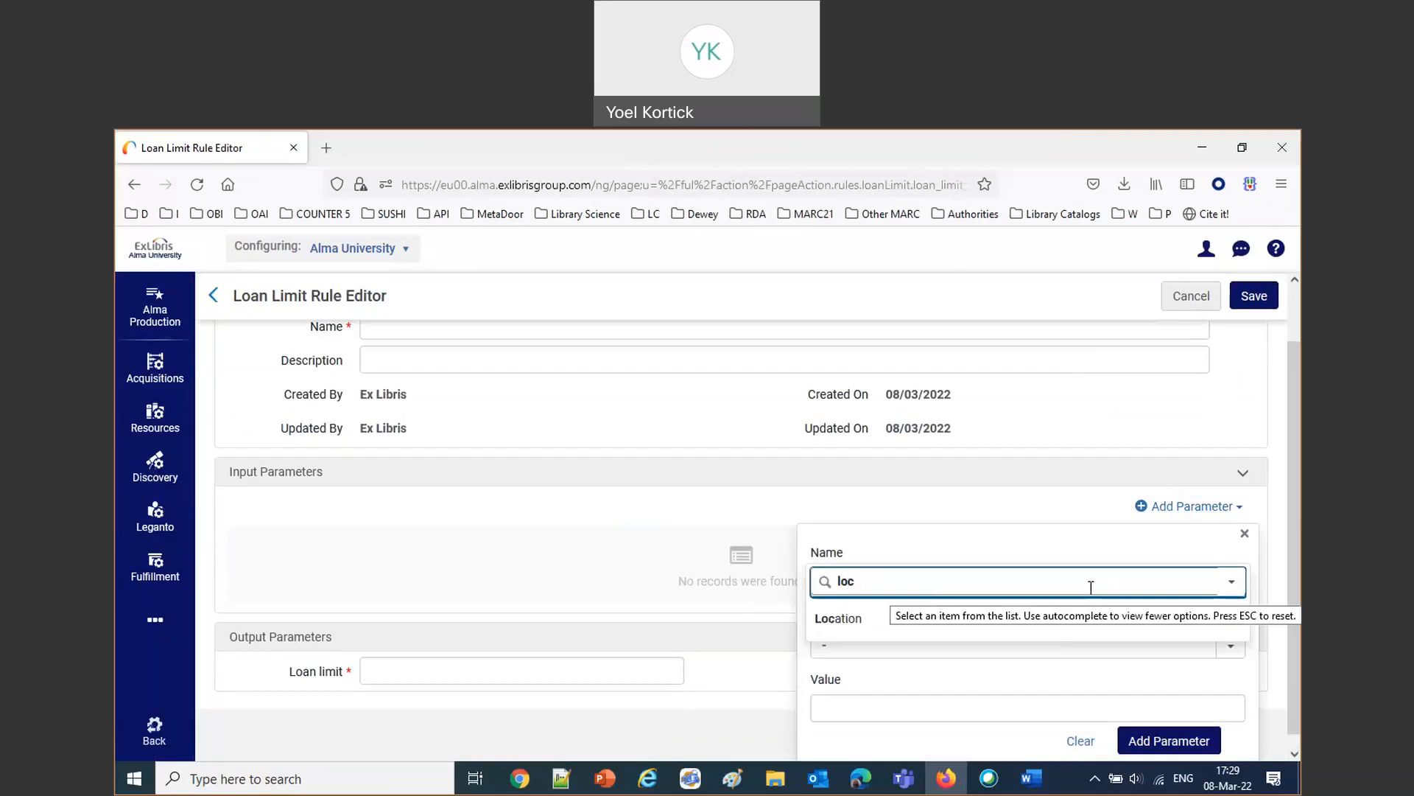
click(876, 624)
click(875, 641)
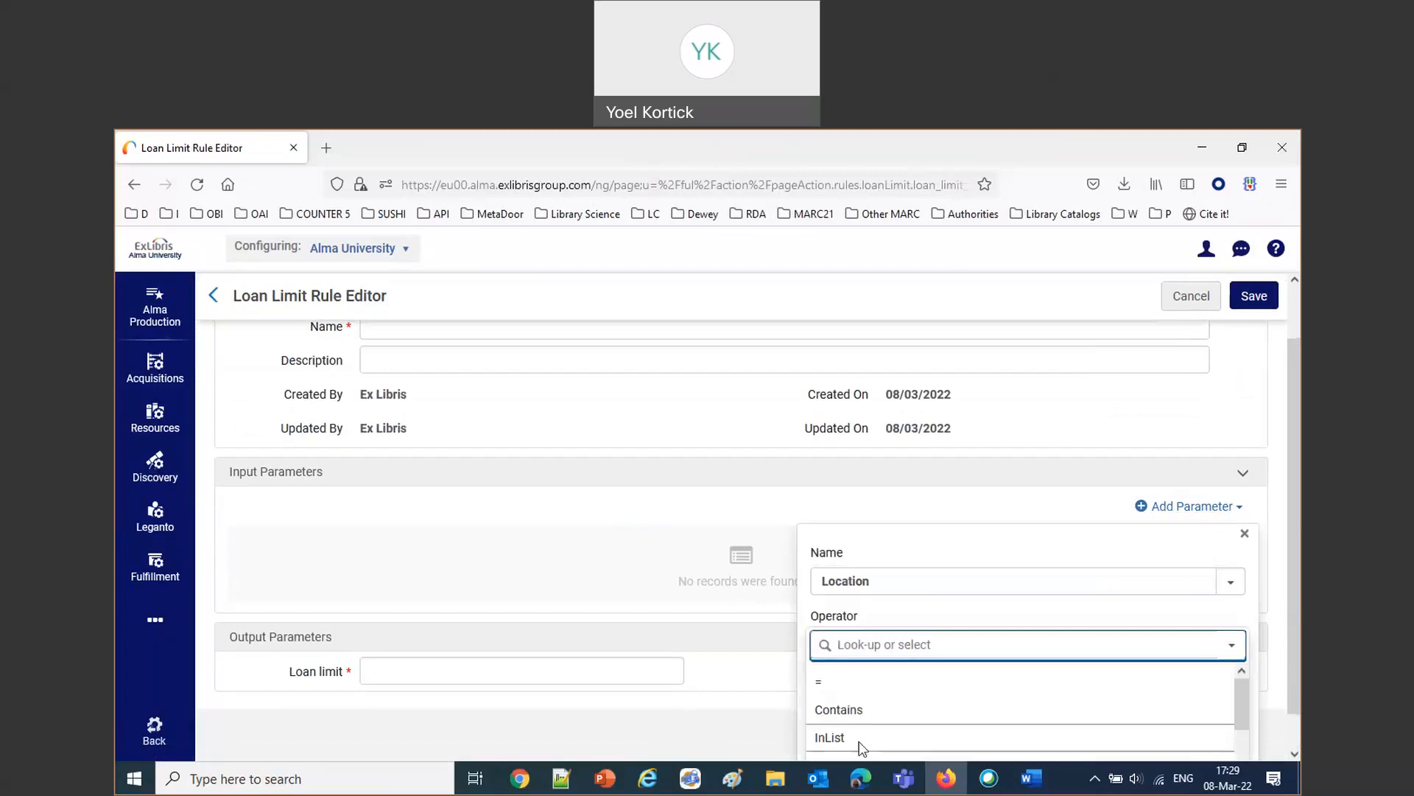
click(831, 737)
scroll(749, 653, down, 1)
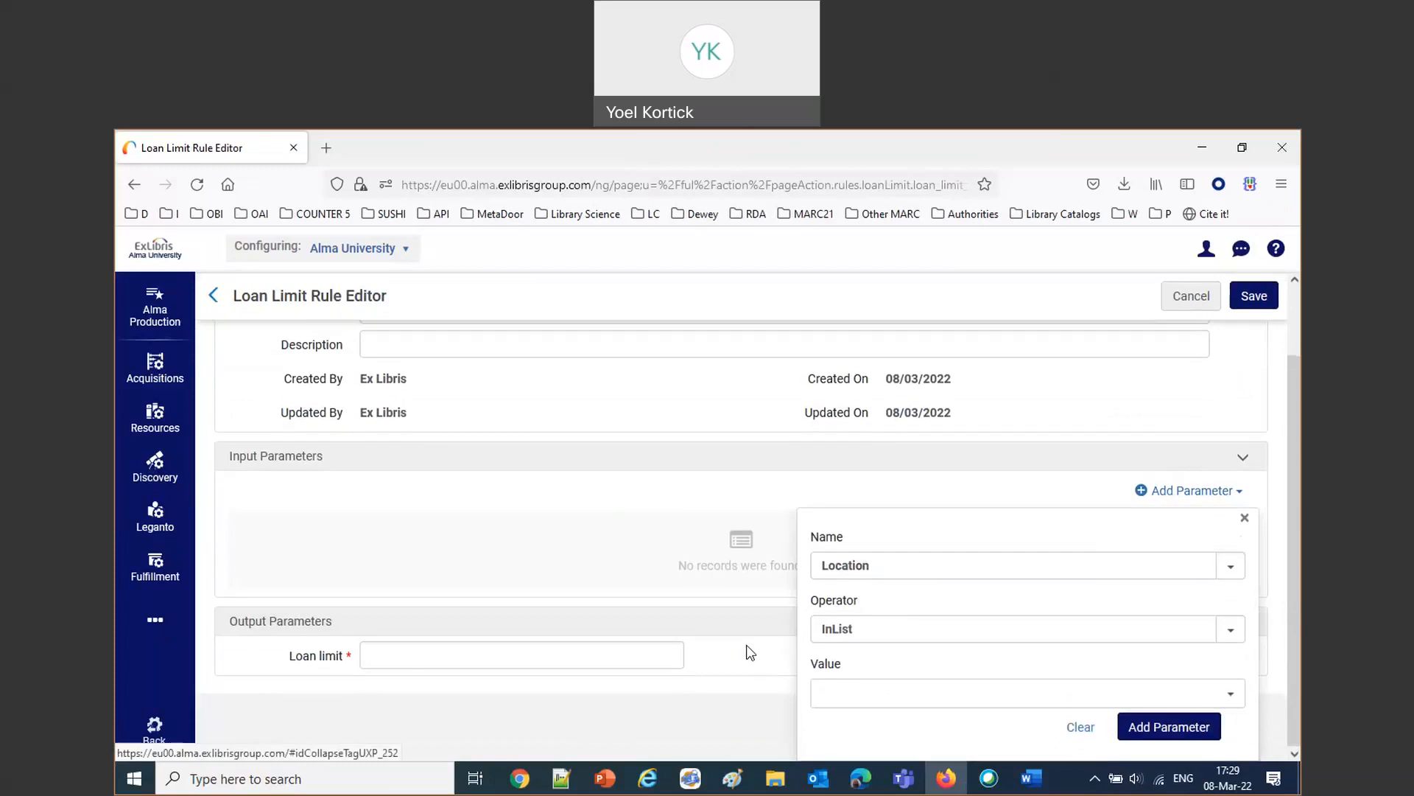
Choose the Art Library locations Ballet Music Collection and Music Theses as the parameter's values, and try to save the rule.
click(881, 686)
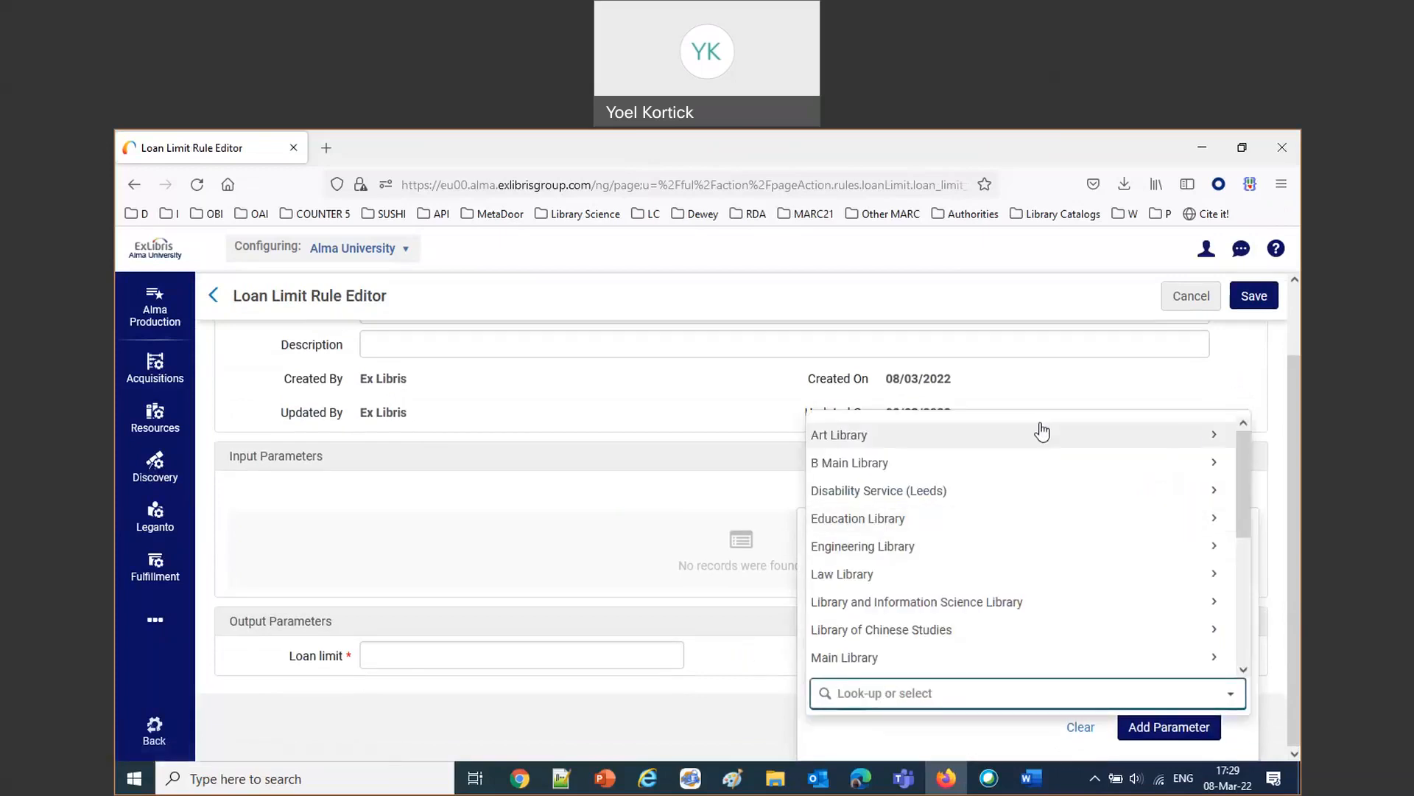
click(1192, 441)
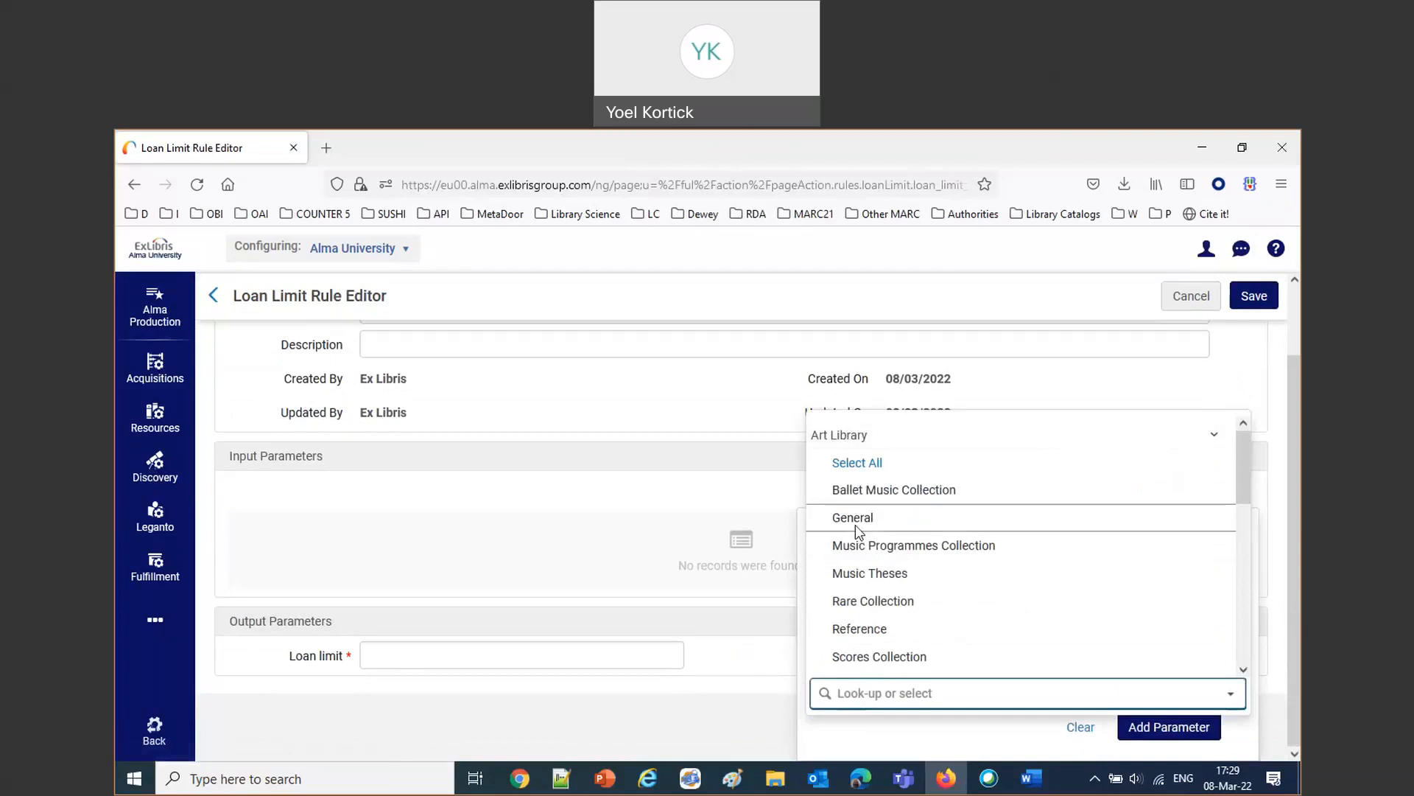
click(861, 491)
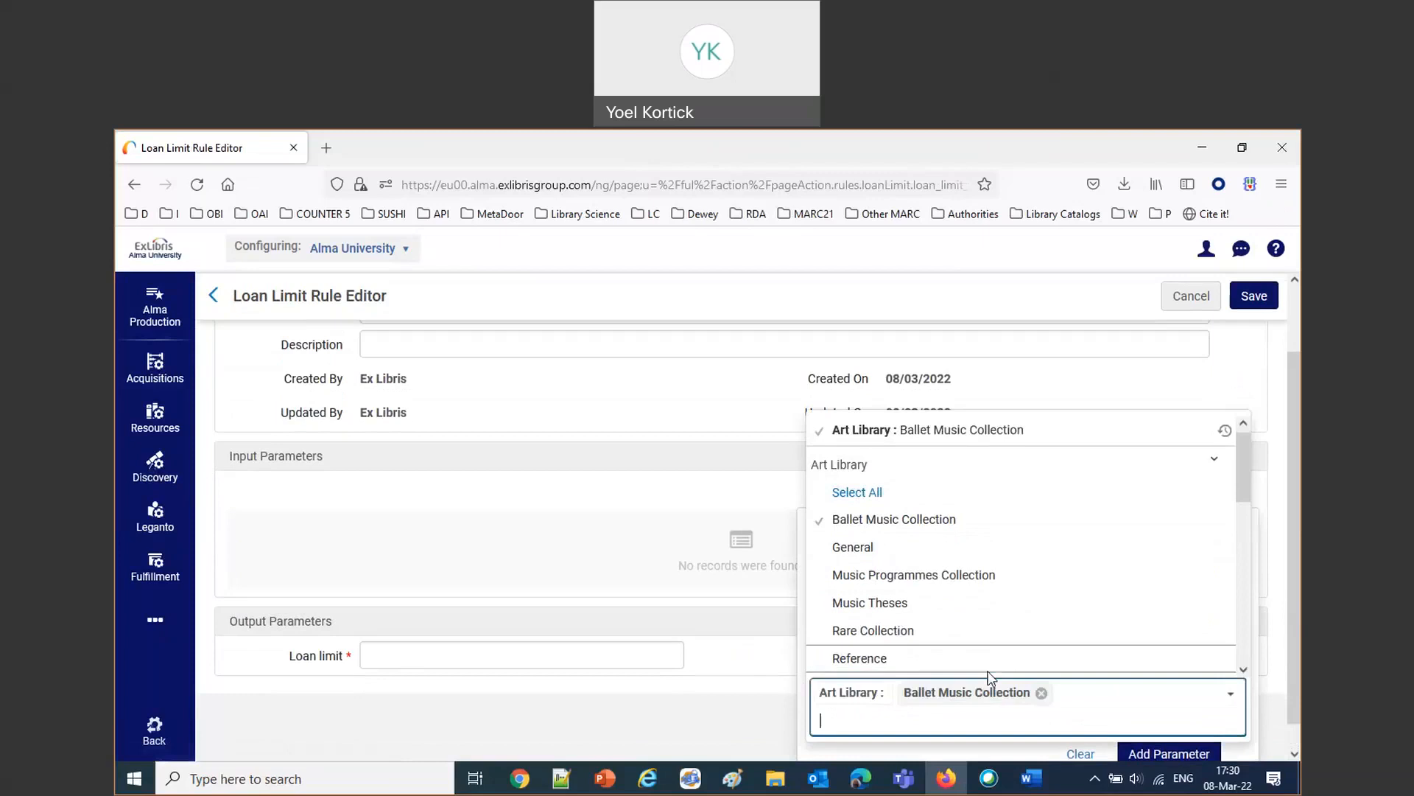
scroll(914, 589, down, 1)
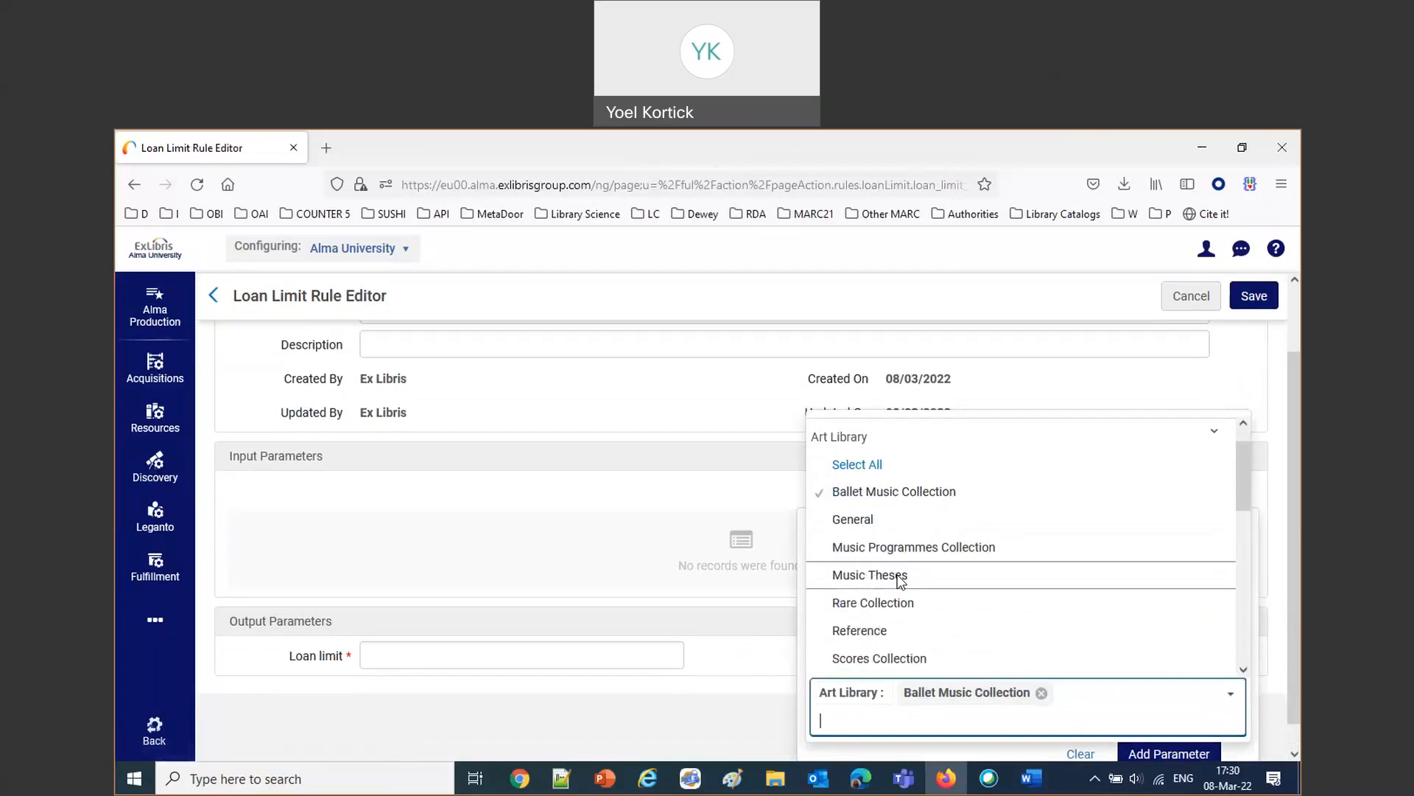
click(900, 575)
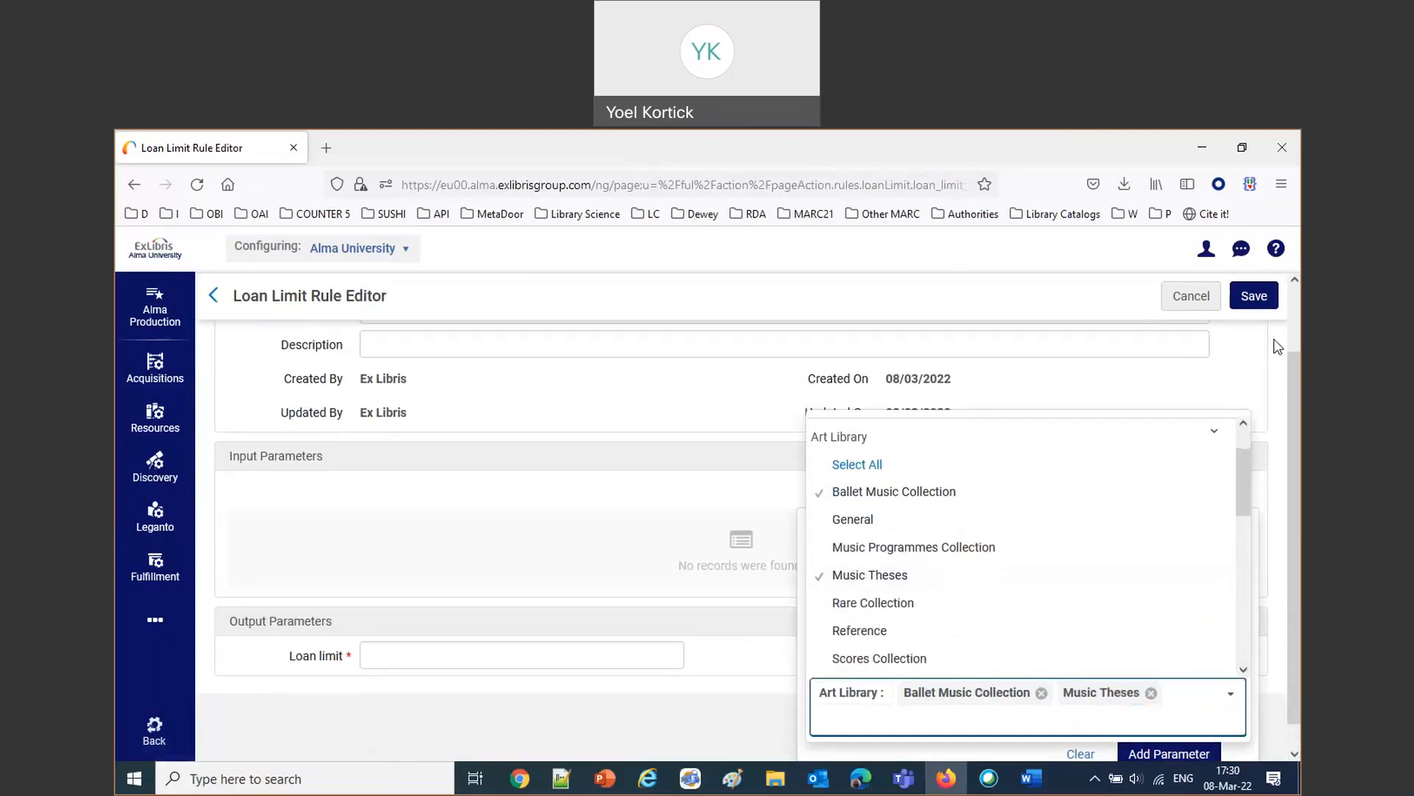
click(1251, 296)
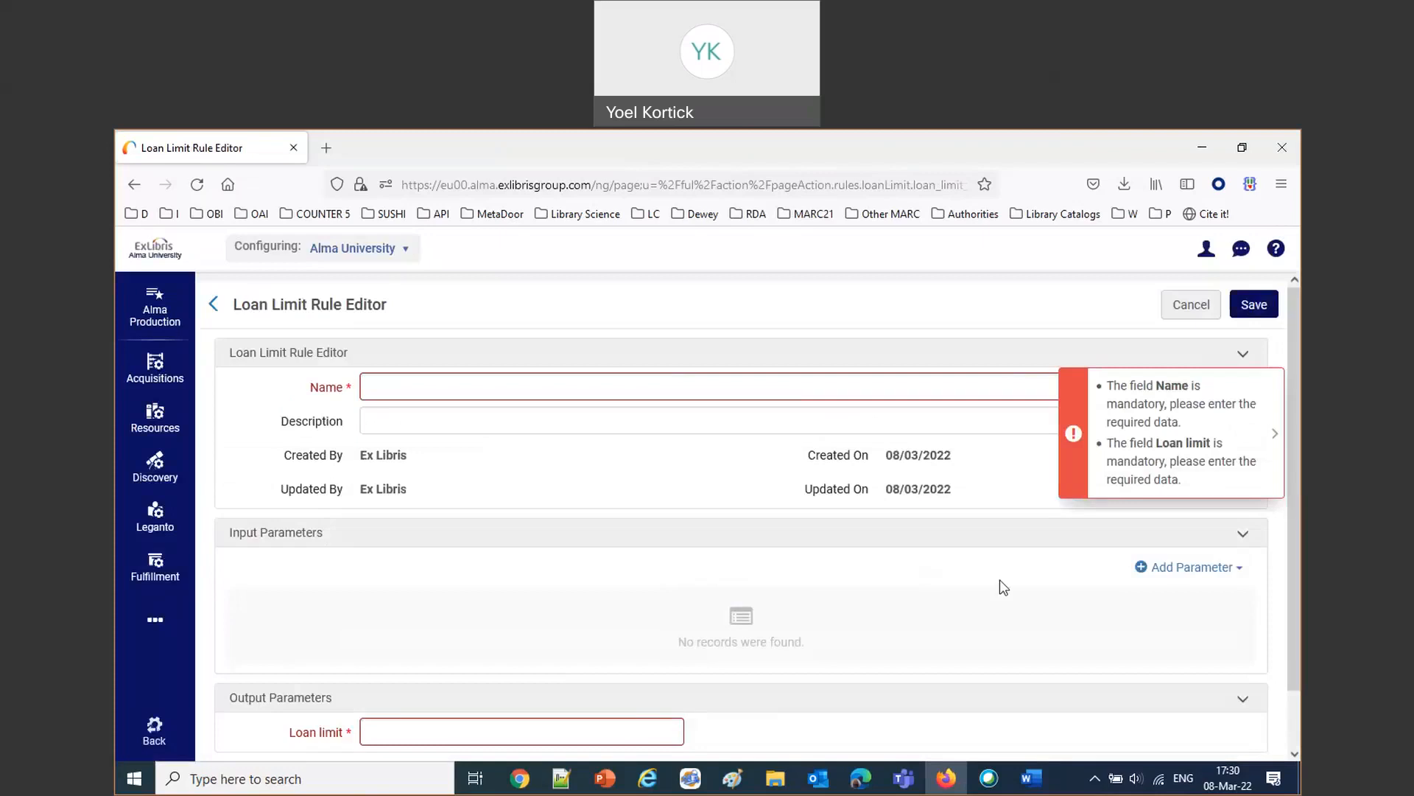
Enter "Theses and Ballet 5 loans" as both the name and the description of the loan limit rule.
click(480, 380)
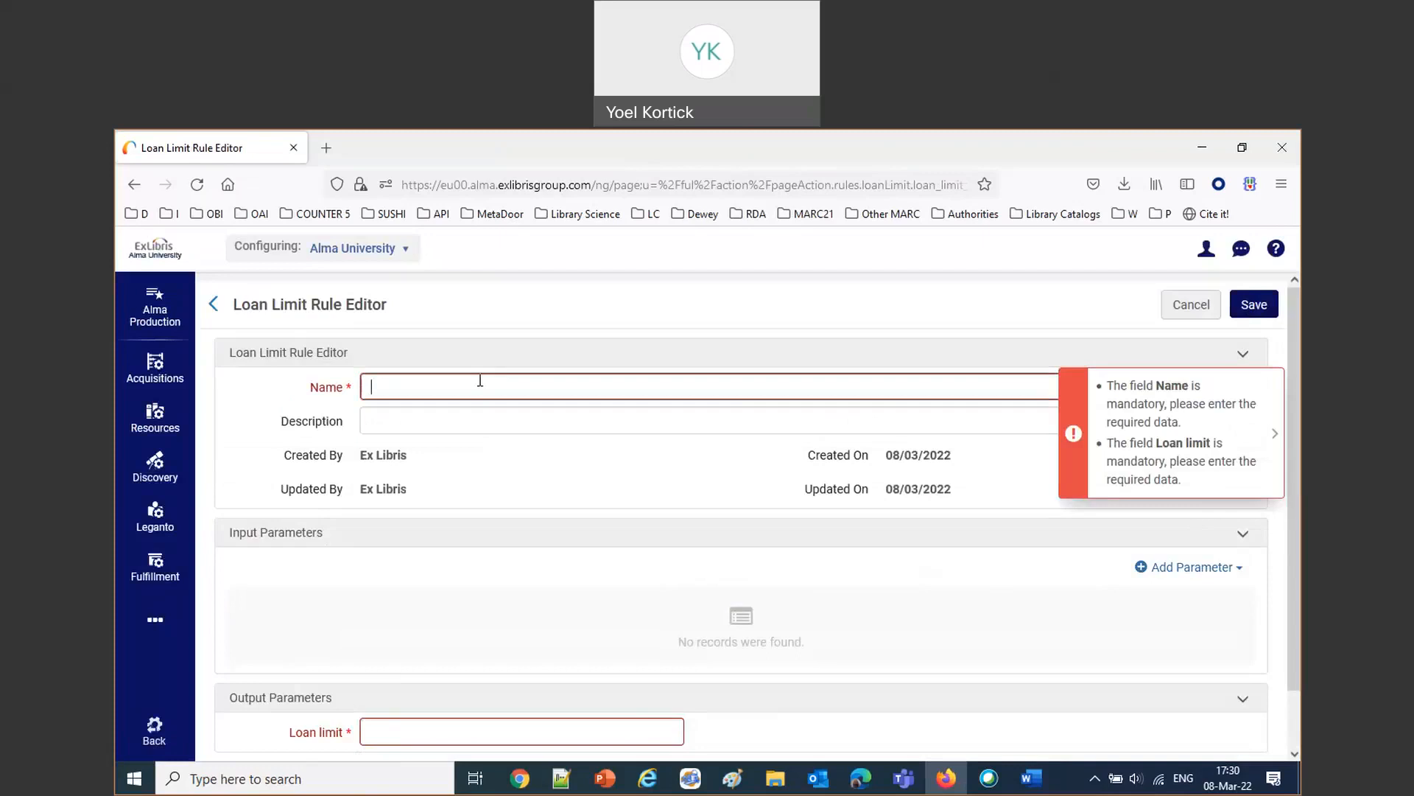
text(The)
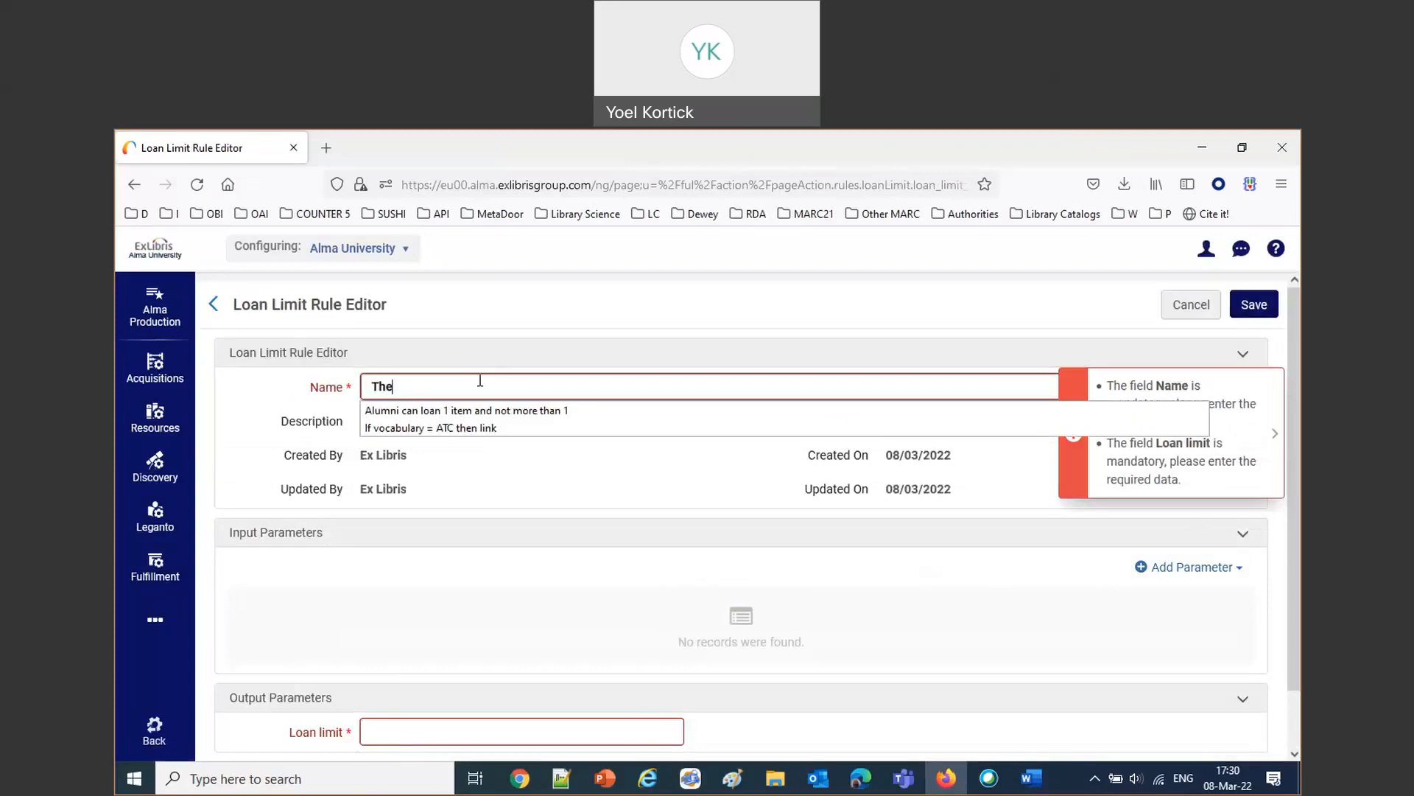
text(ses and Ballet)
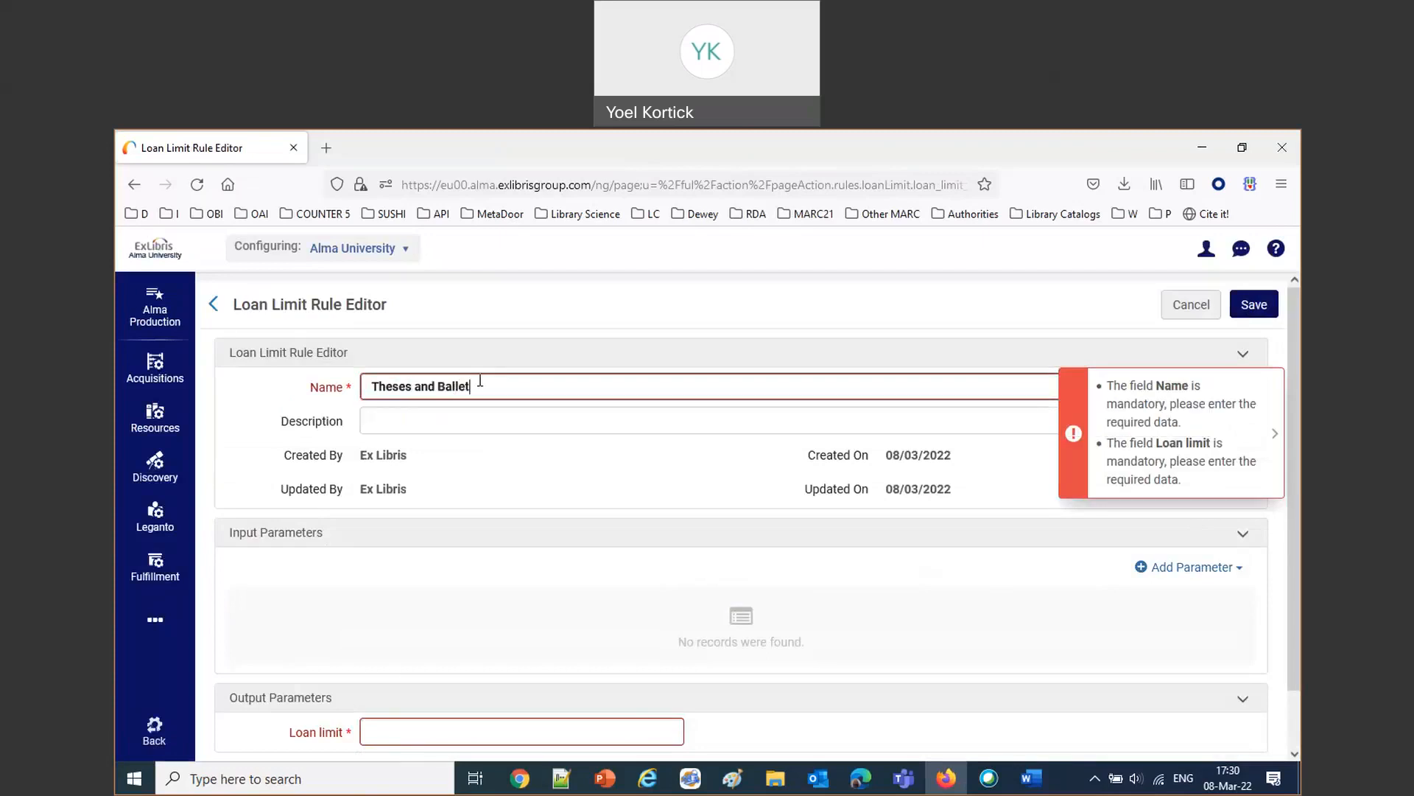
text( 5 loans)
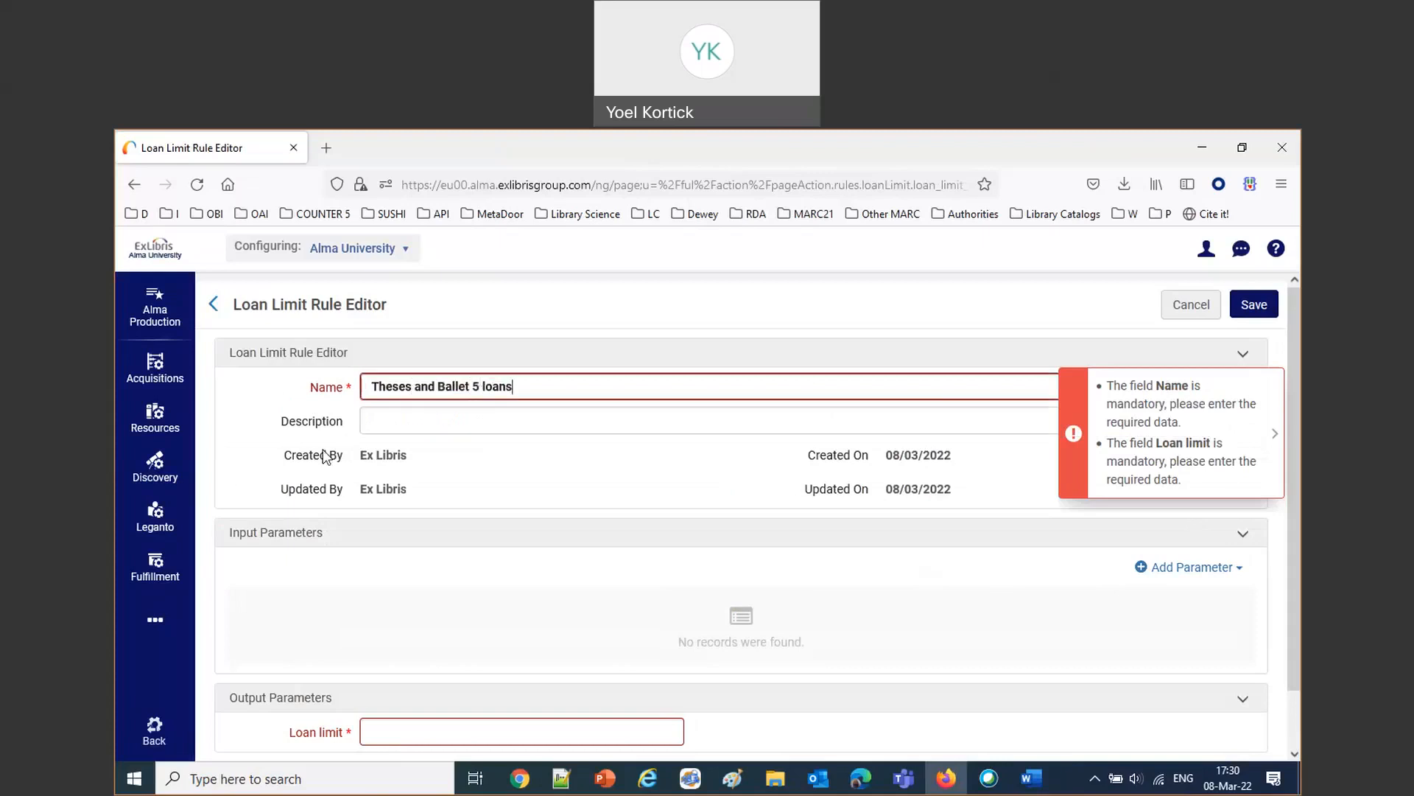
click(407, 422)
drag(606, 388, 288, 394)
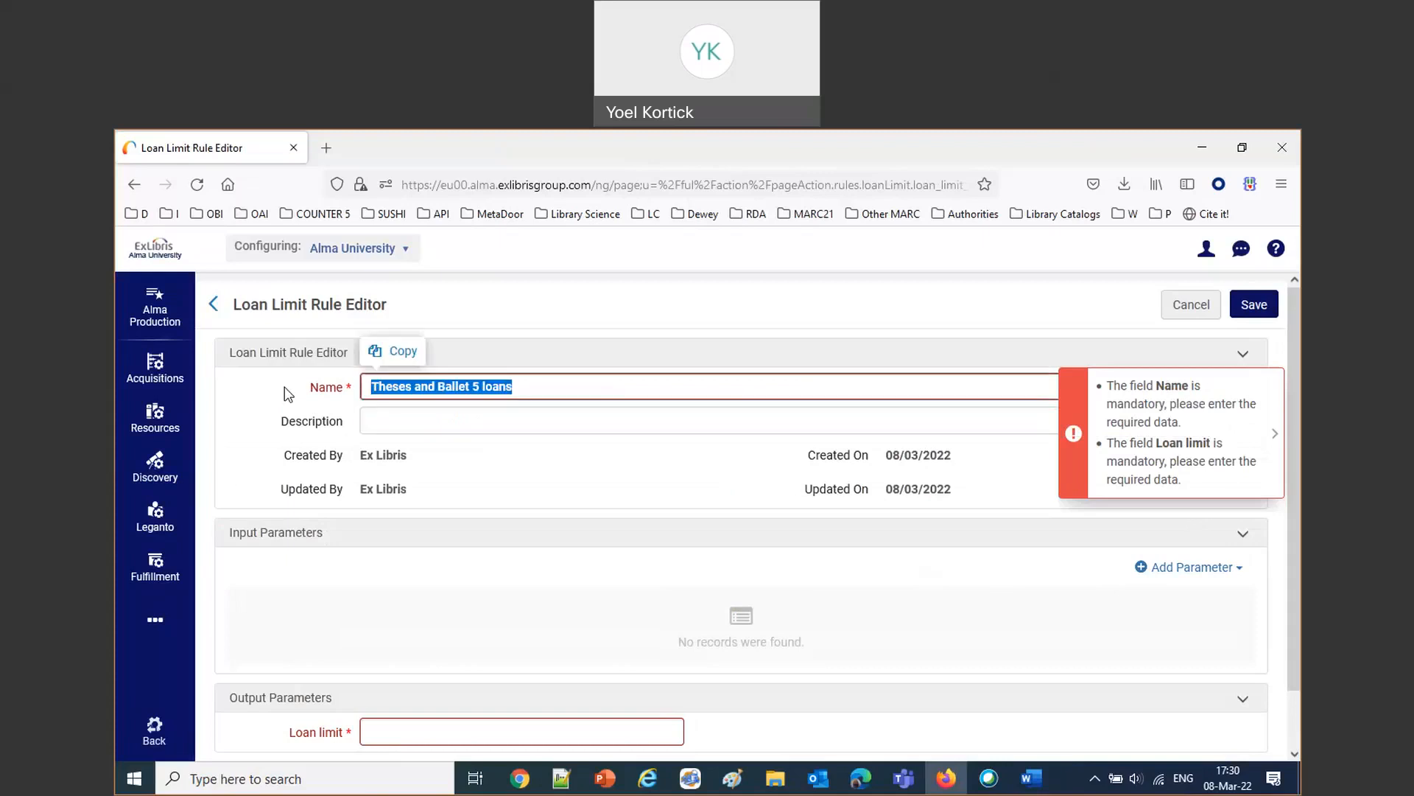
key(ctrl+c)
click(397, 416)
key(ctrl+v)
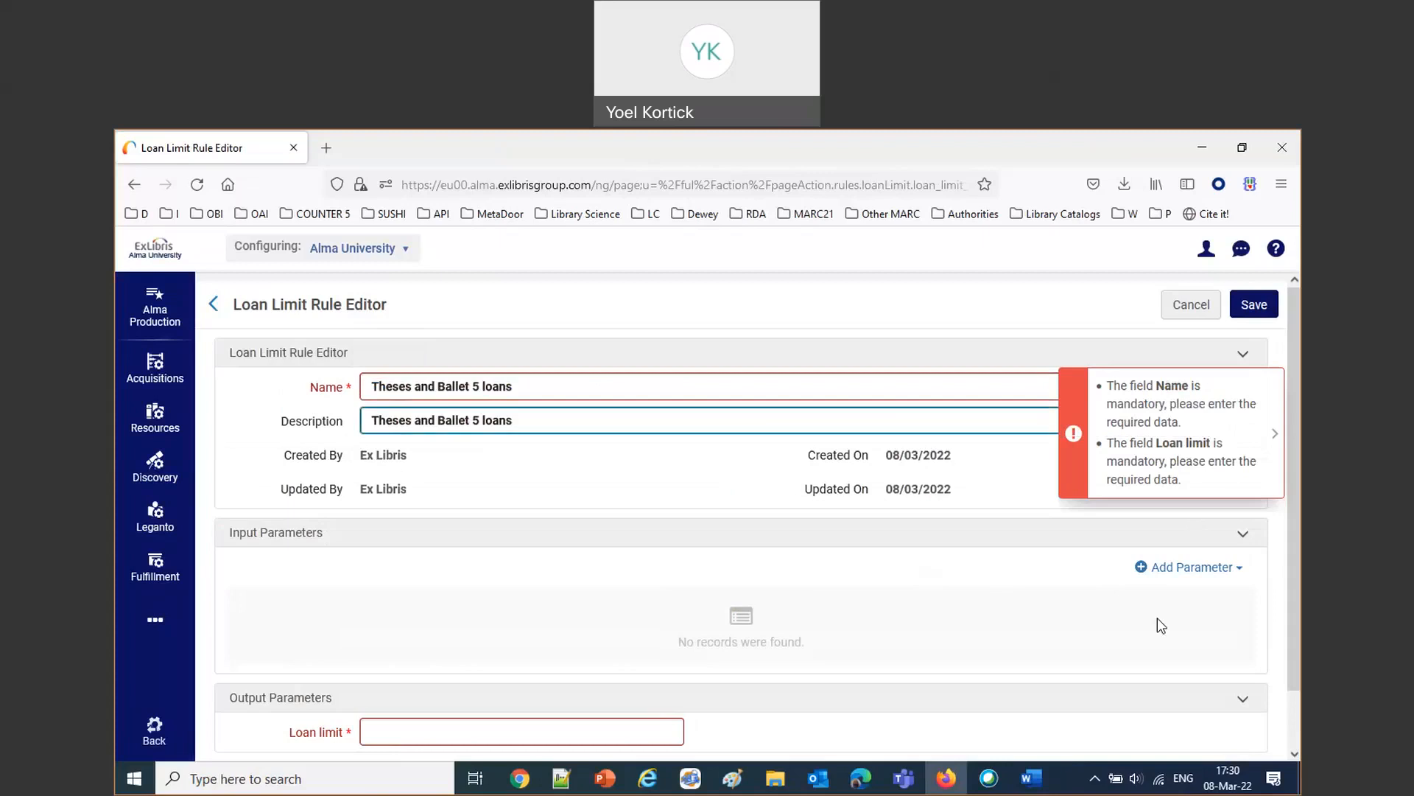
Collapse the error message, review the selectable locations, and add the Location parameter with the two Art Library collections to the rule.
click(1165, 568)
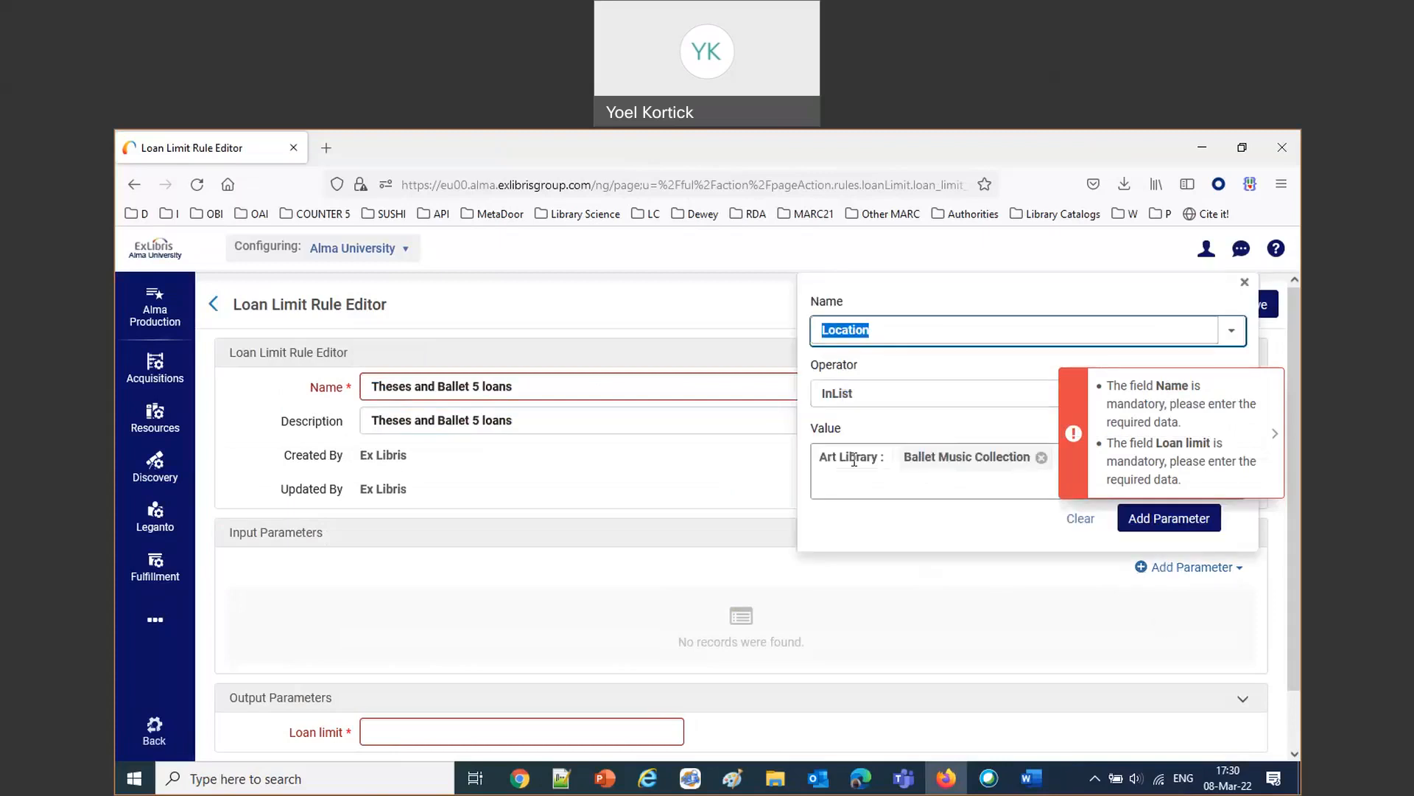
double_click(1163, 405)
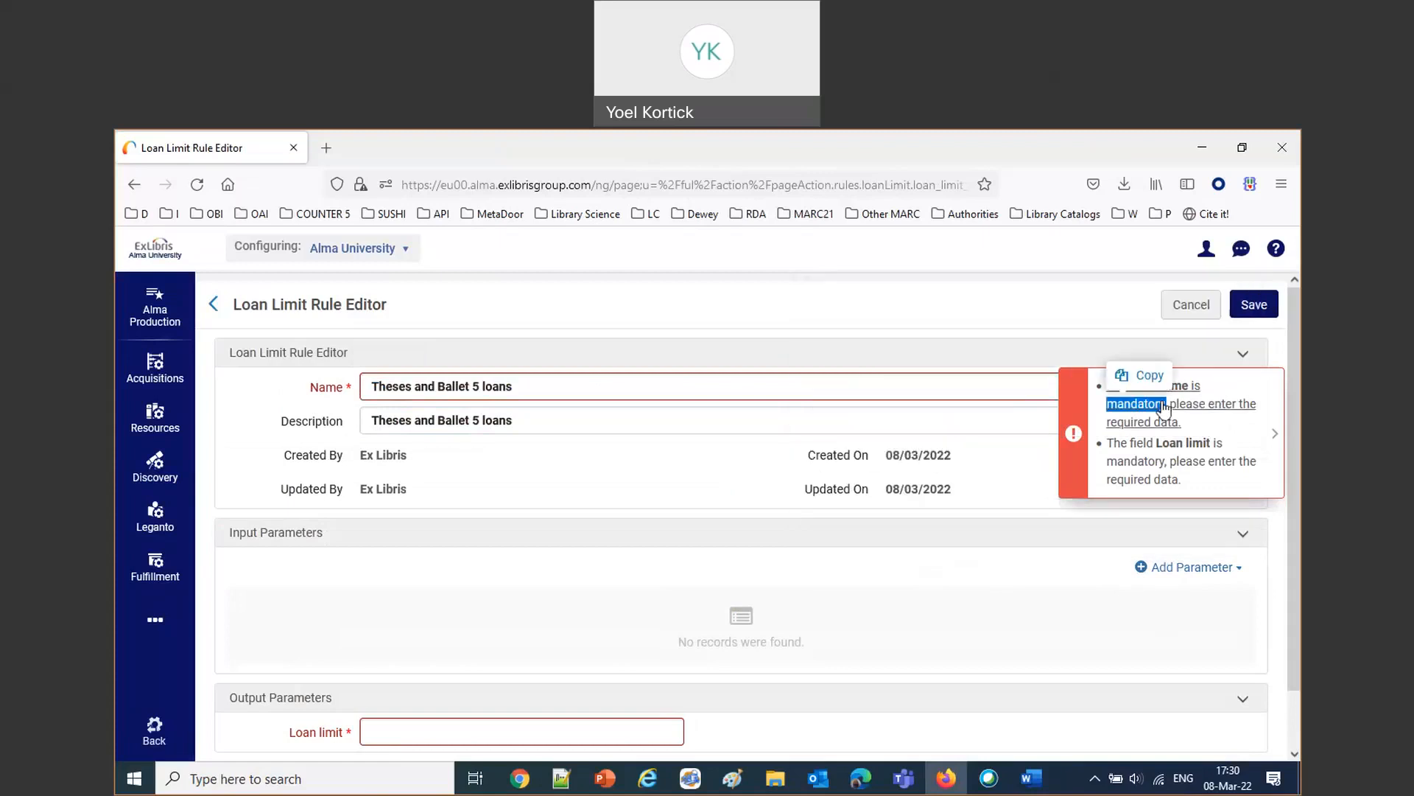
click(1276, 435)
click(1199, 569)
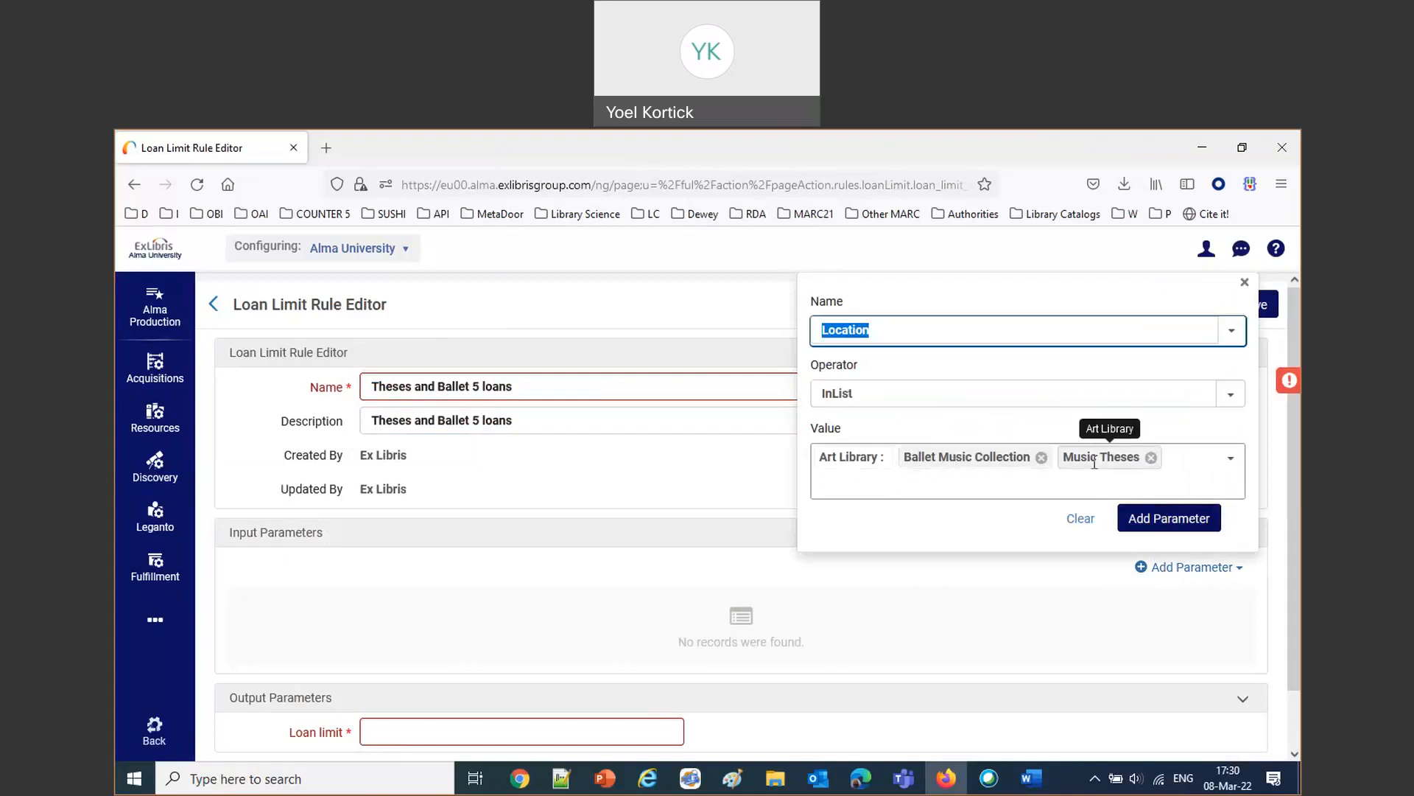
click(1233, 464)
scroll(896, 685, down, 2)
scroll(895, 690, down, 5)
scroll(898, 697, up, 7)
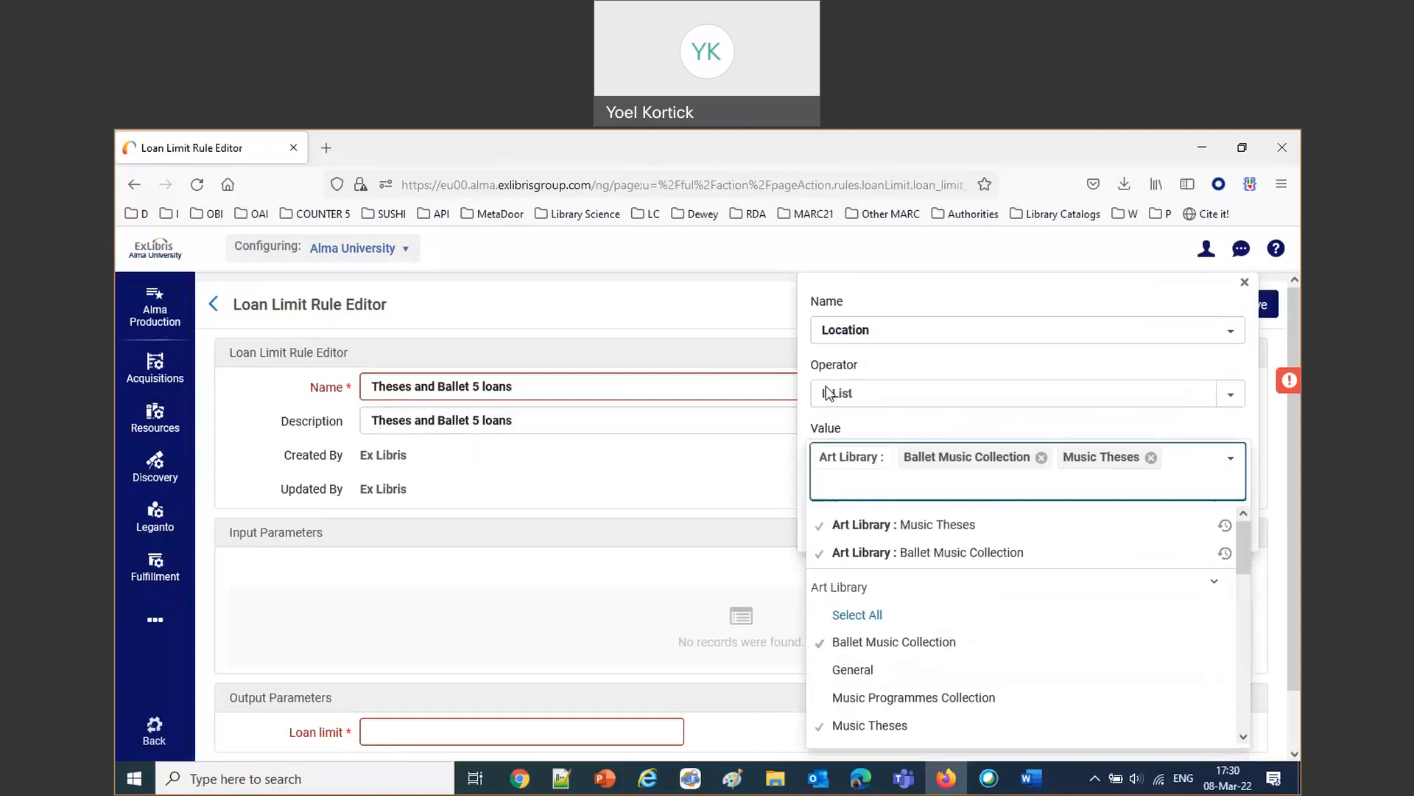
click(717, 471)
click(717, 471)
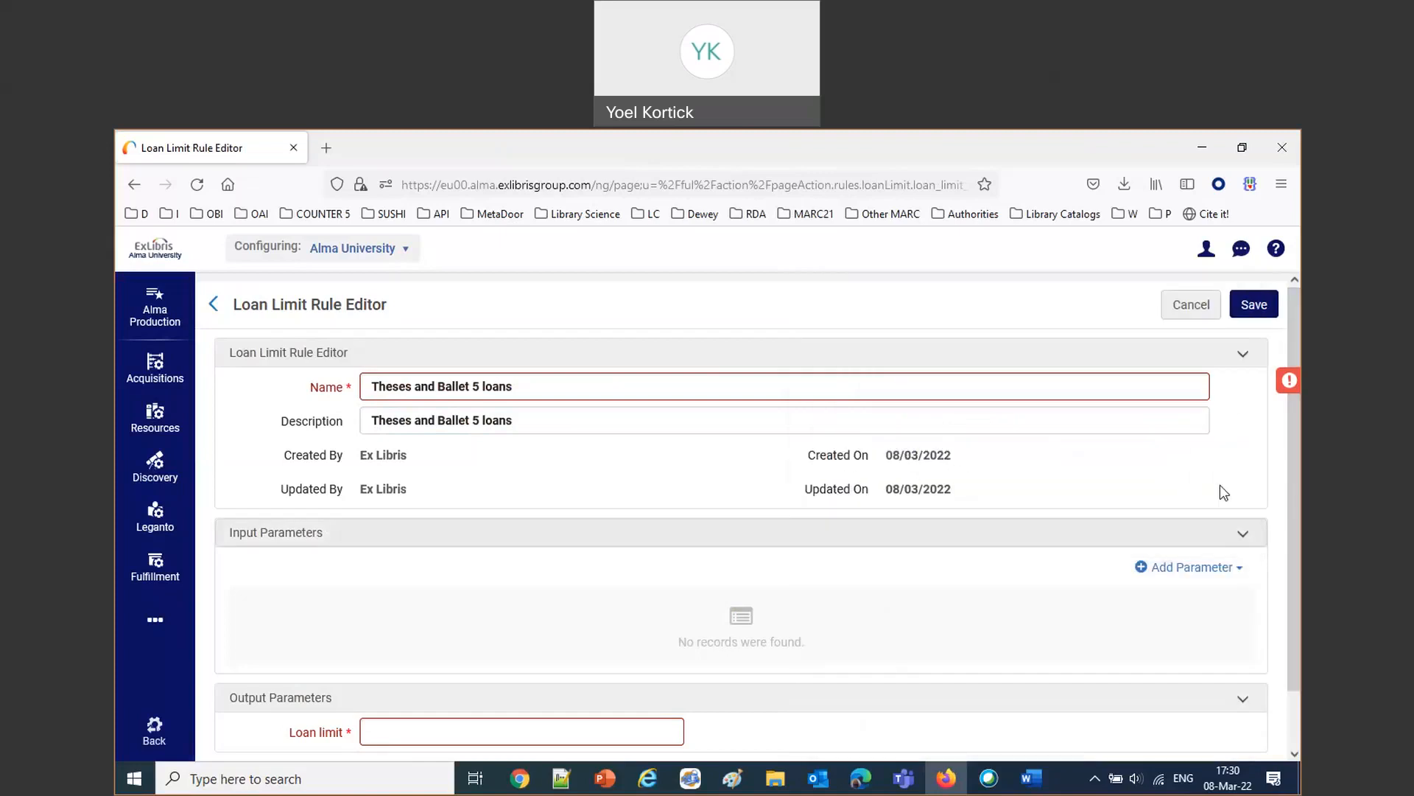
click(1198, 568)
click(1160, 521)
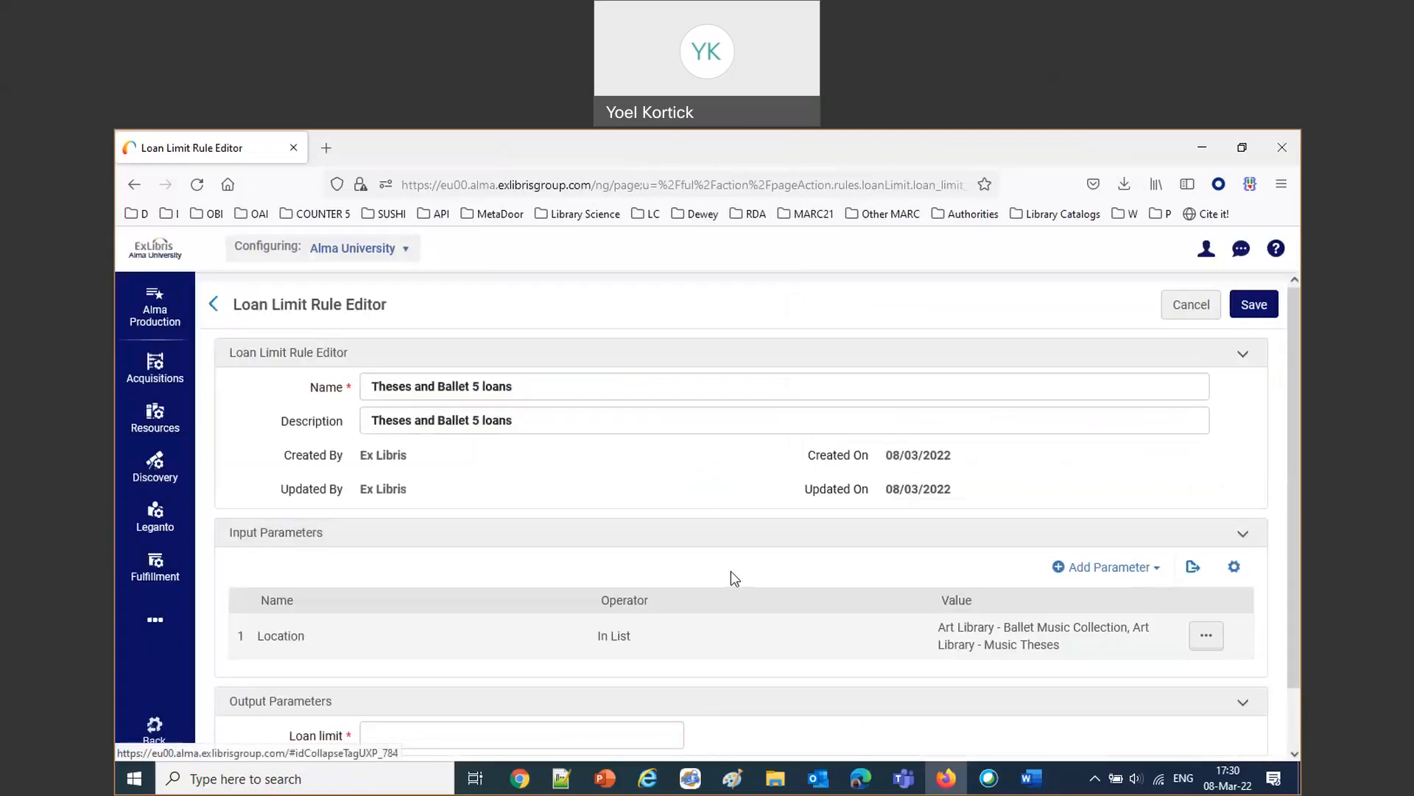
Set the rule's loan limit output parameter to 5.
scroll(732, 578, down, 2)
click(435, 668)
text(5)
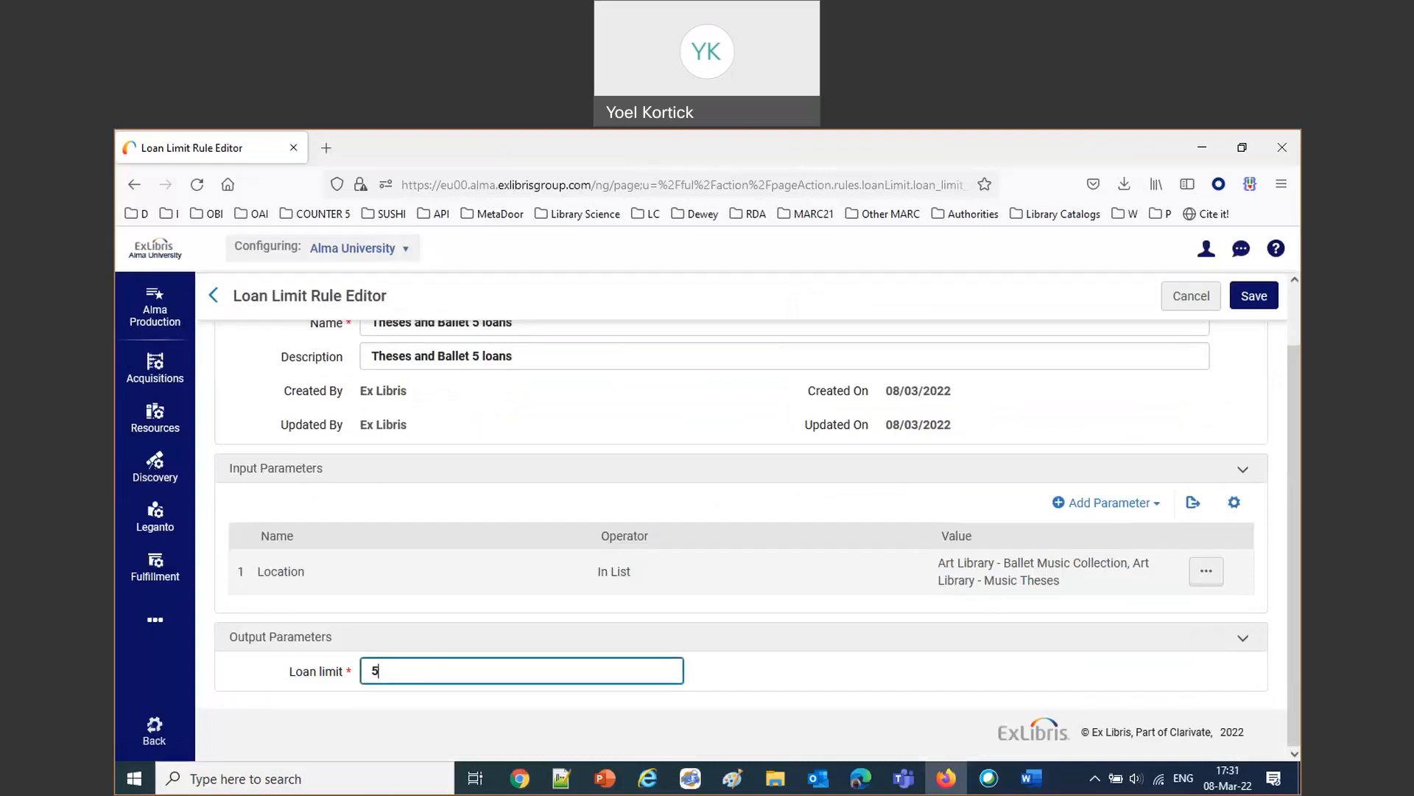
Switch to Word and paste the question about a limit of 10 digitizations per semester below the loan limits question.
click(1012, 154)
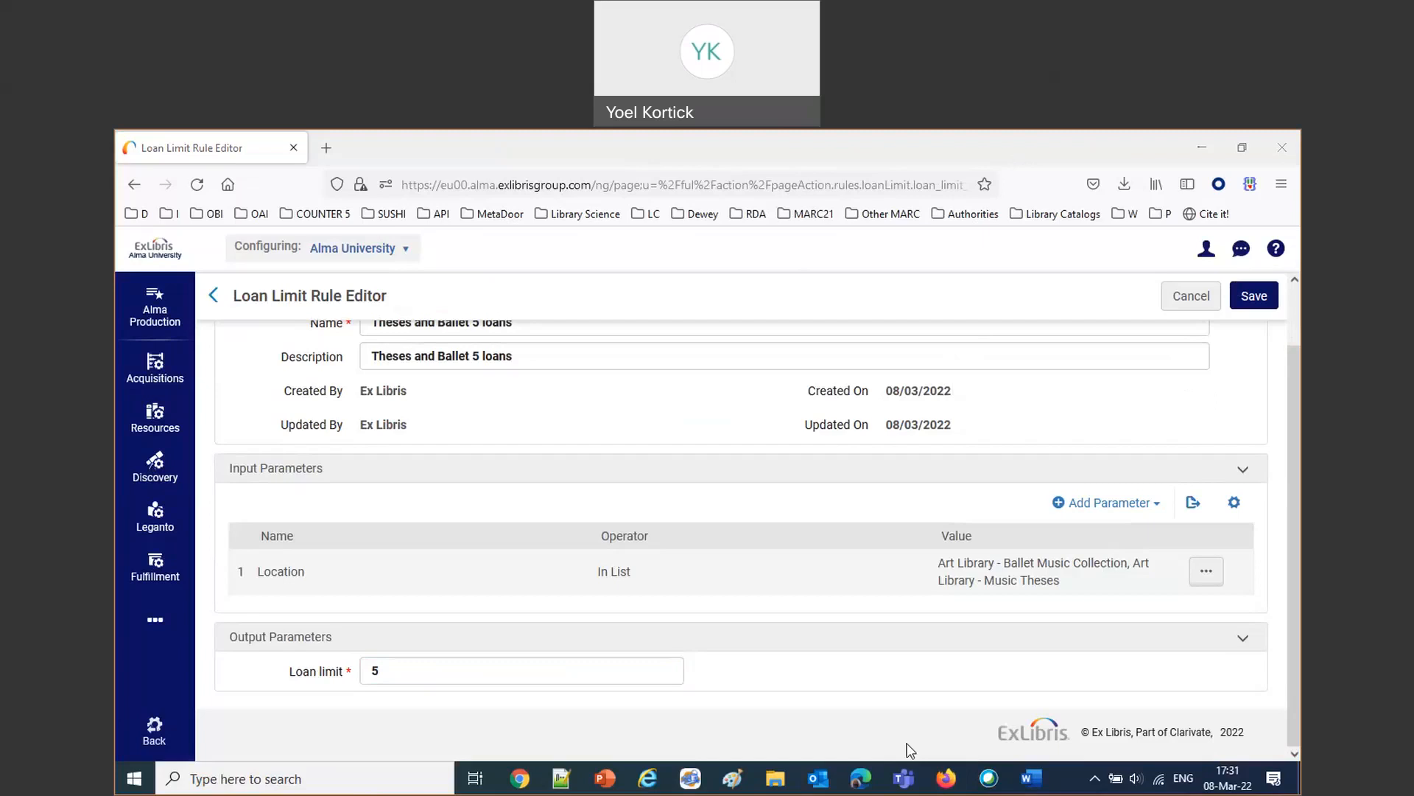
click(946, 778)
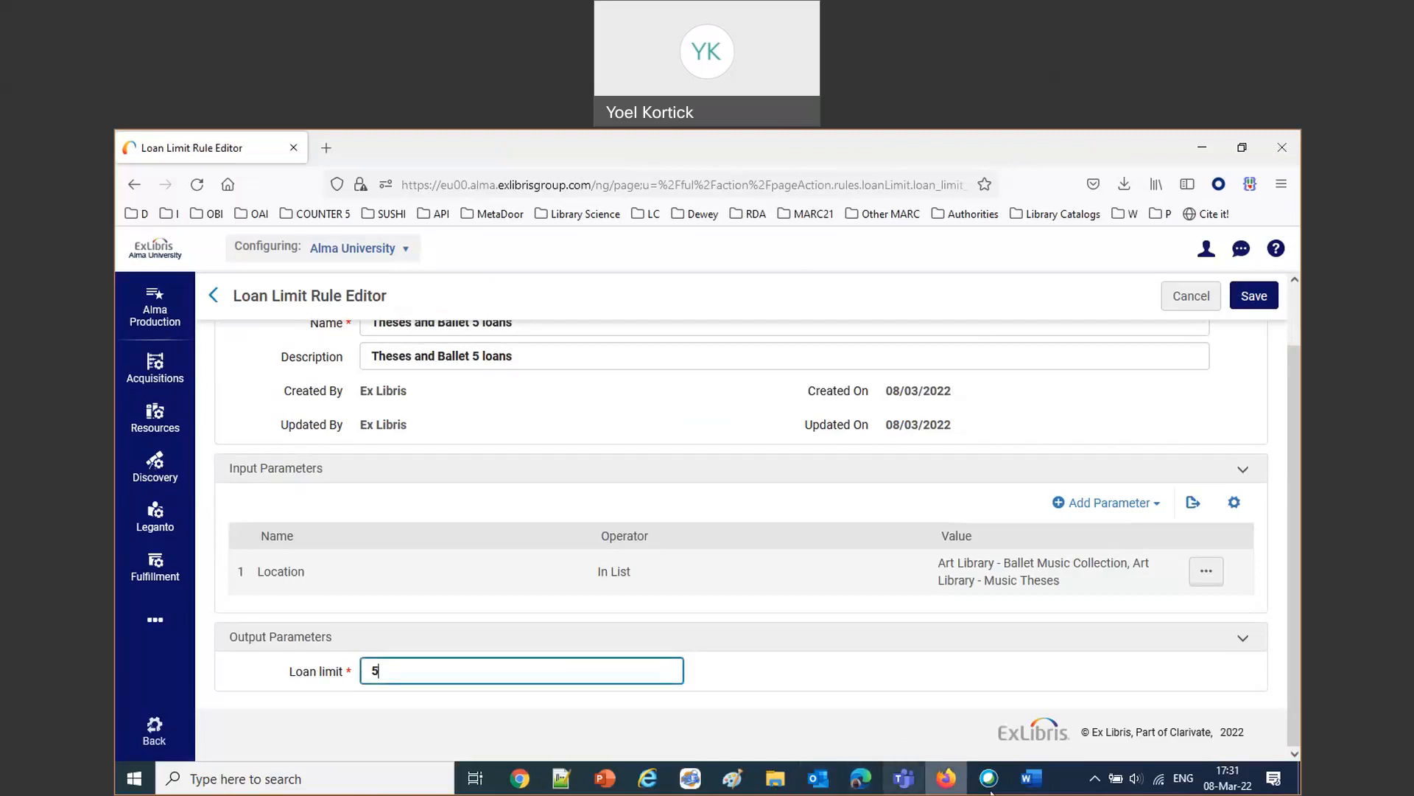
click(1031, 779)
key(ctrl+v)
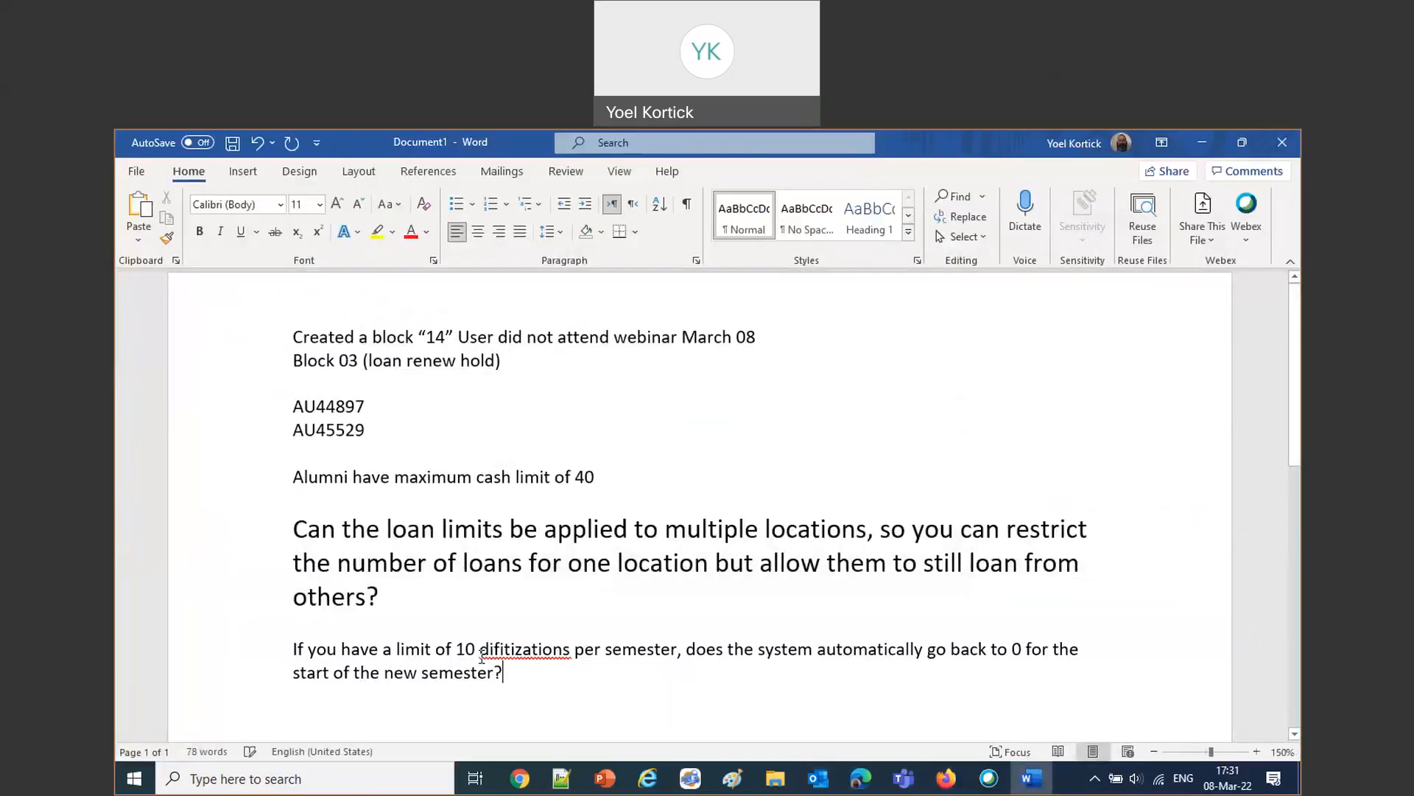
Enlarge the pasted semester limit question to 14 pt and correct its misspelled word to "digitizations".
drag(525, 672, 294, 625)
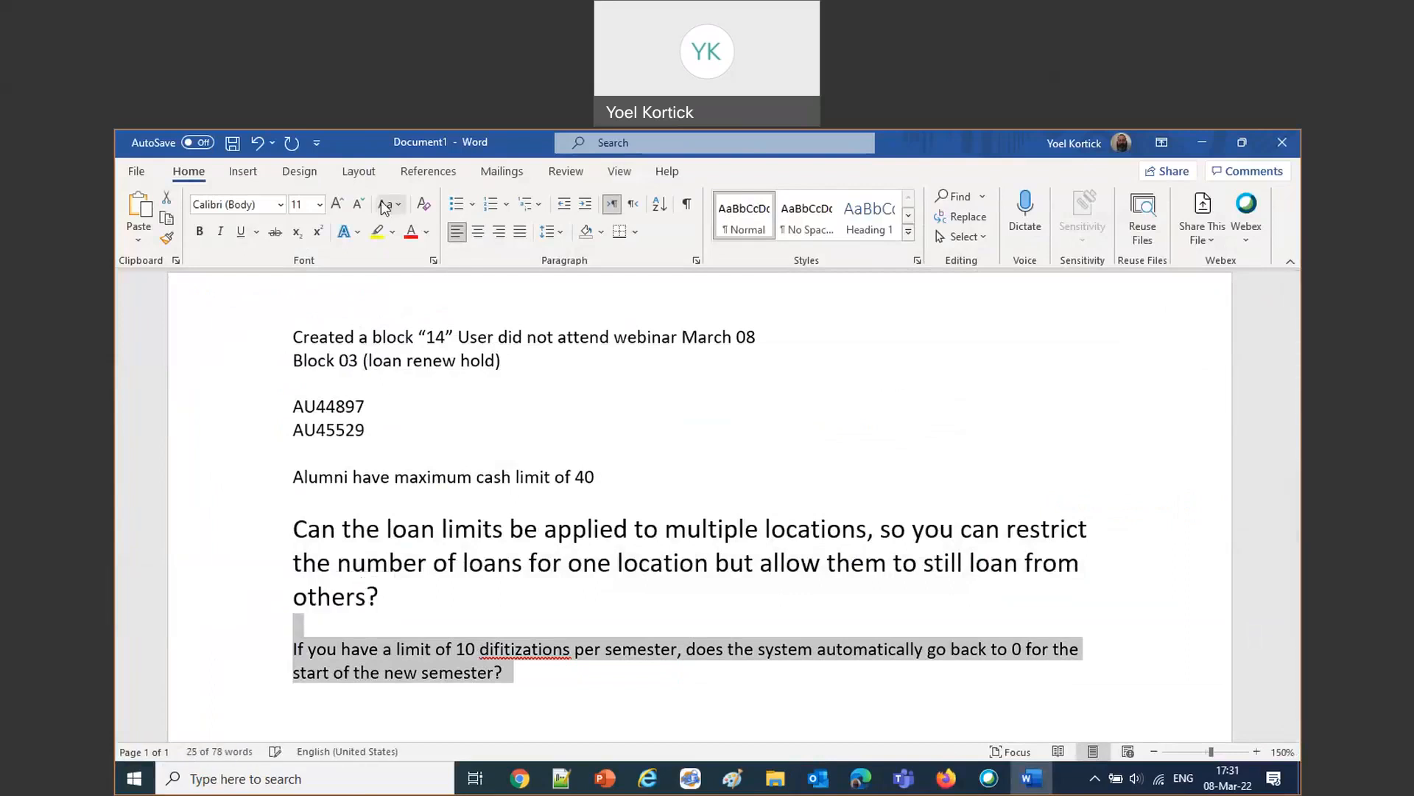
click(341, 208)
click(341, 208)
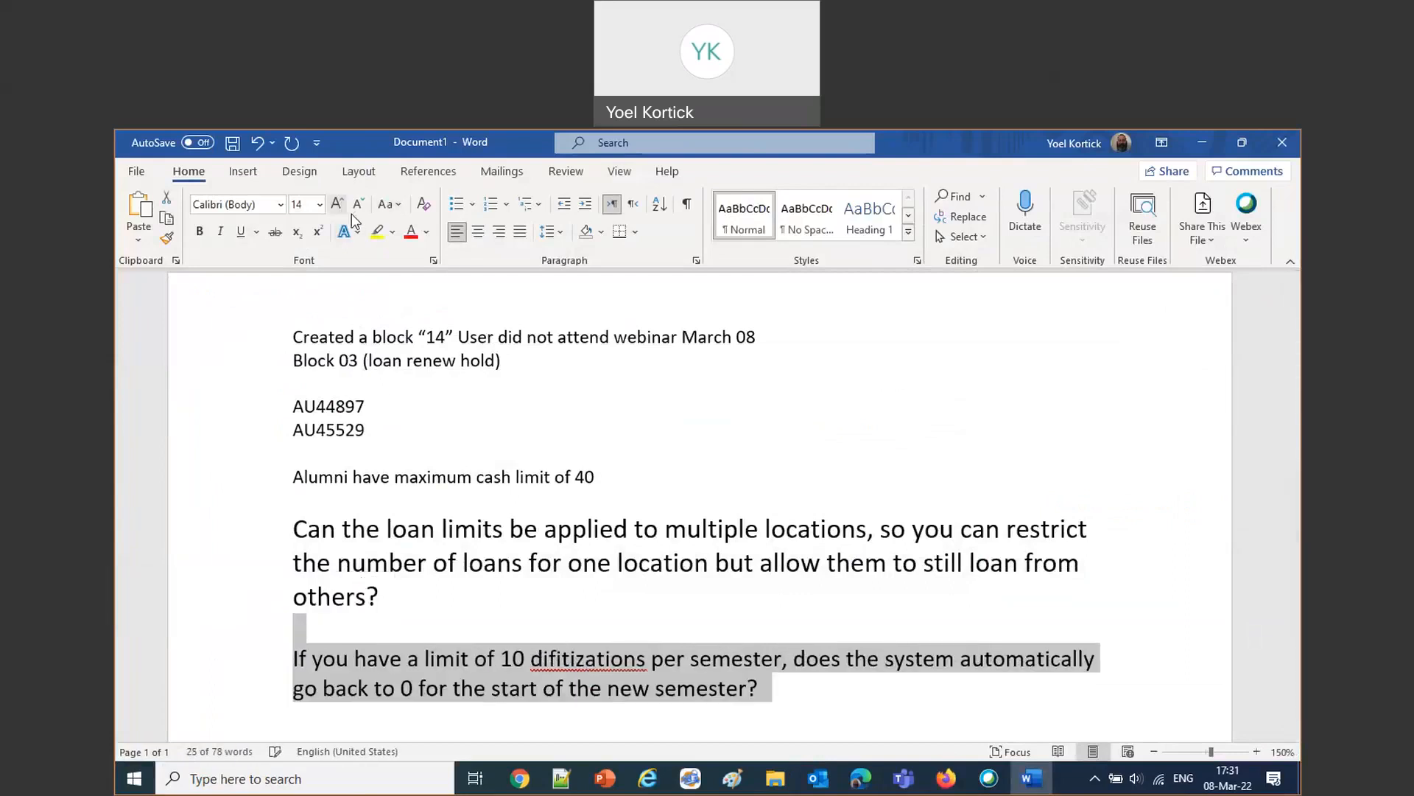
click(599, 658)
right_click(599, 658)
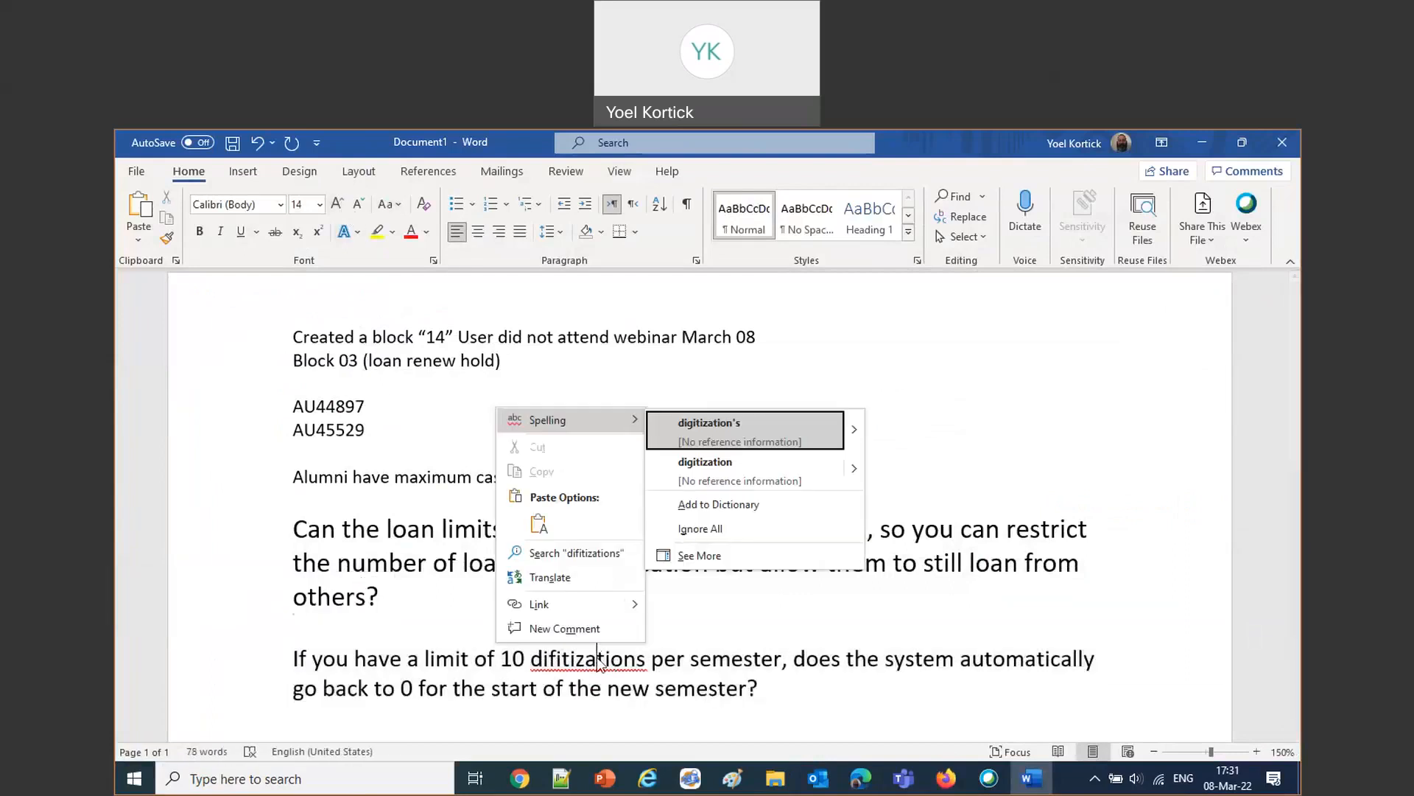
click(718, 467)
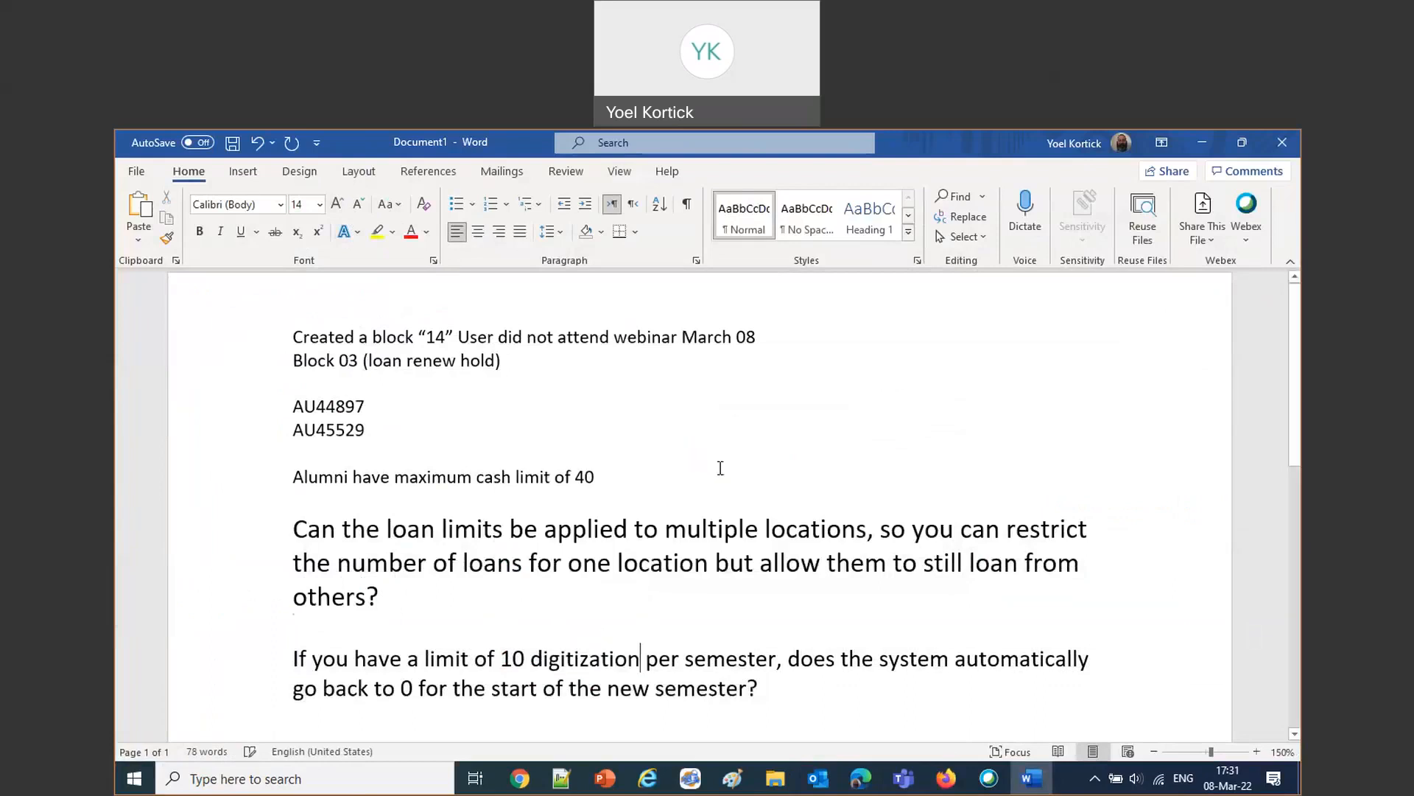
text(s)
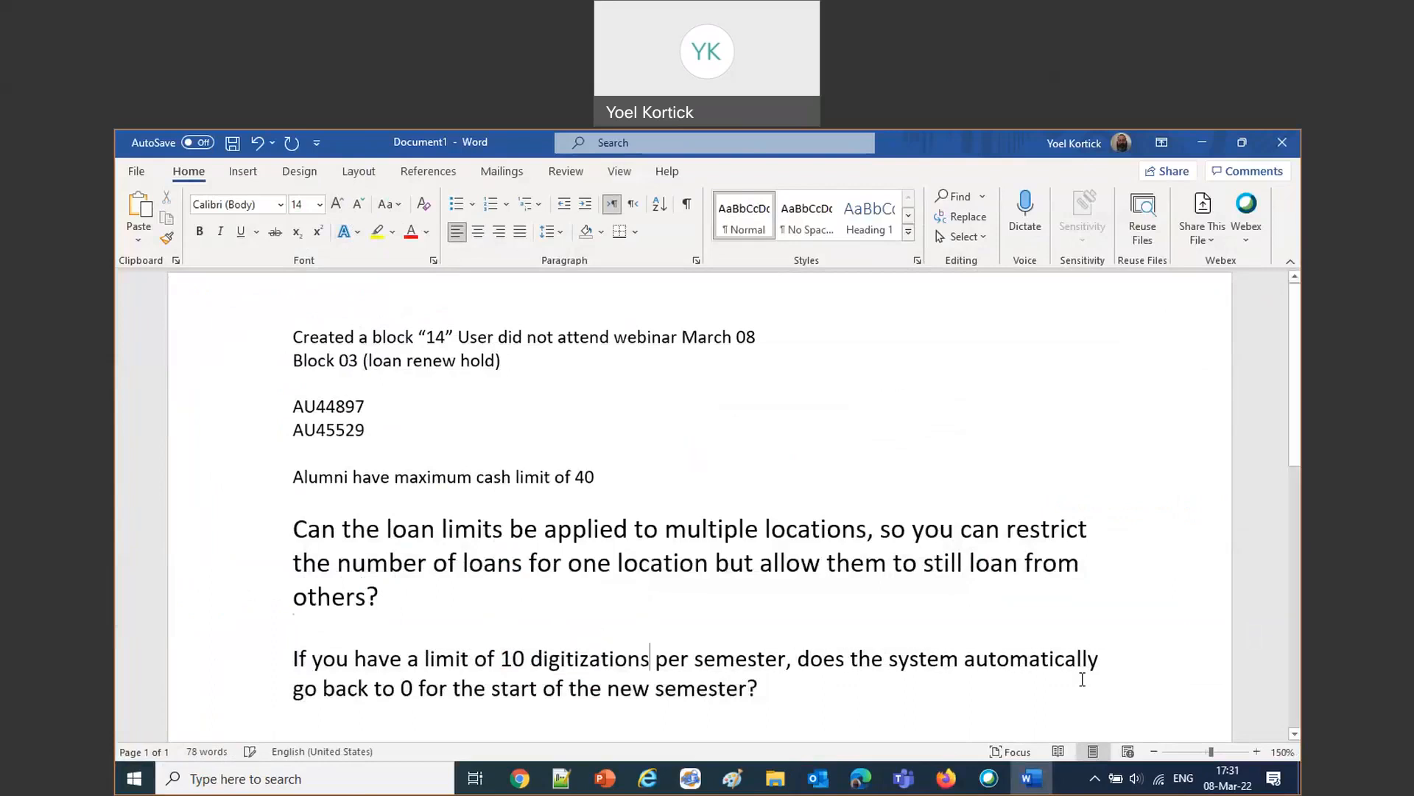
Switch to Alma, open the Patron Limits configuration table, and highlight the "Max. digitization requests" column heading.
click(946, 779)
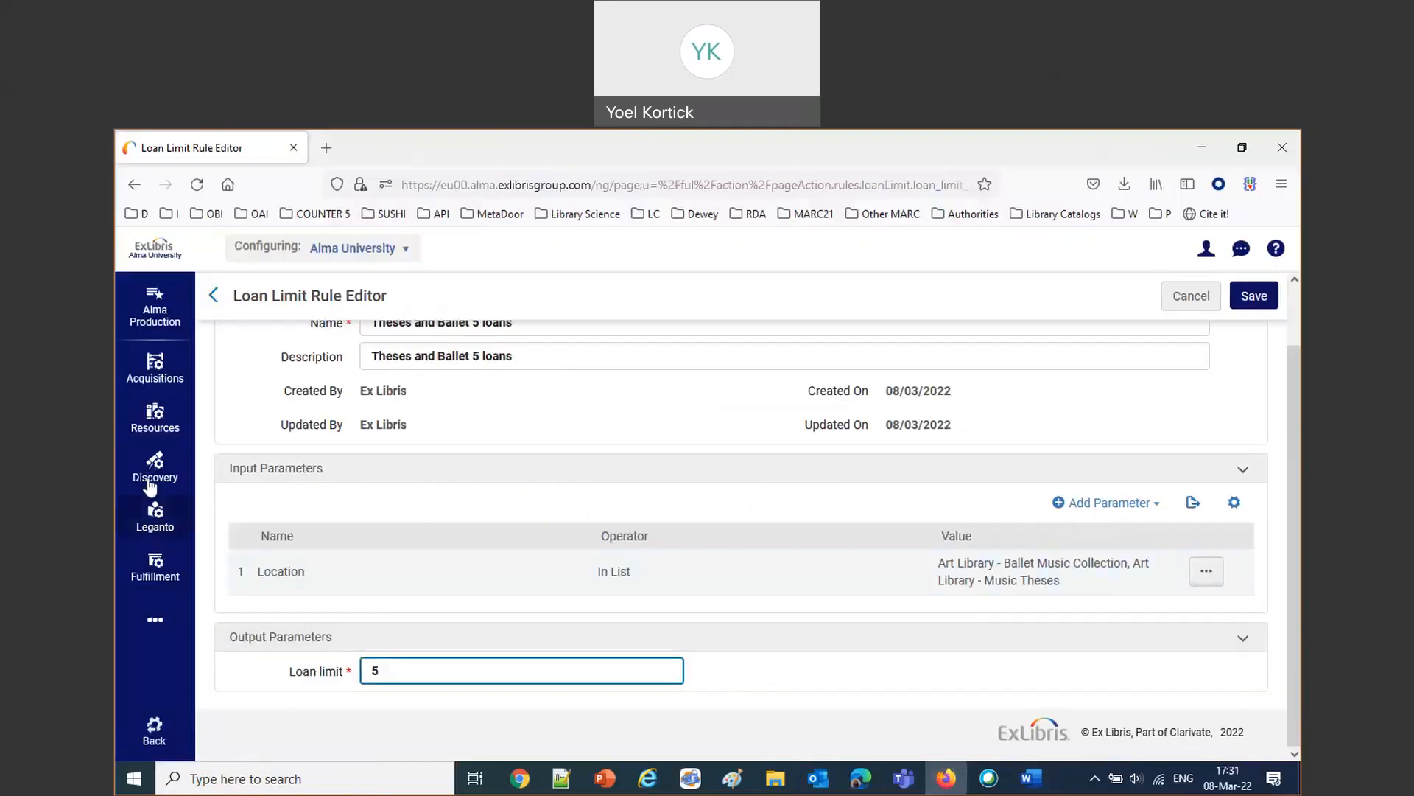
click(150, 567)
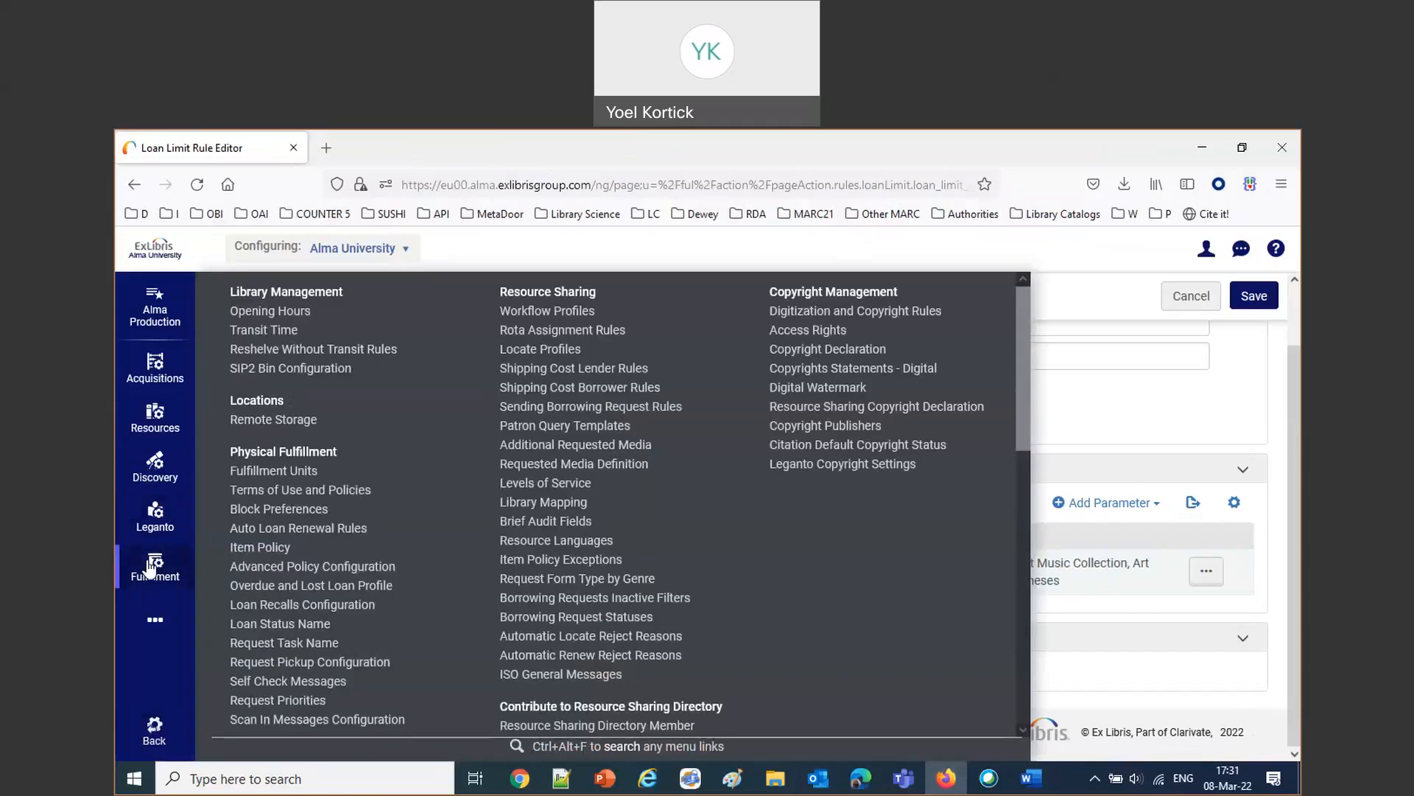
scroll(268, 534, down, 3)
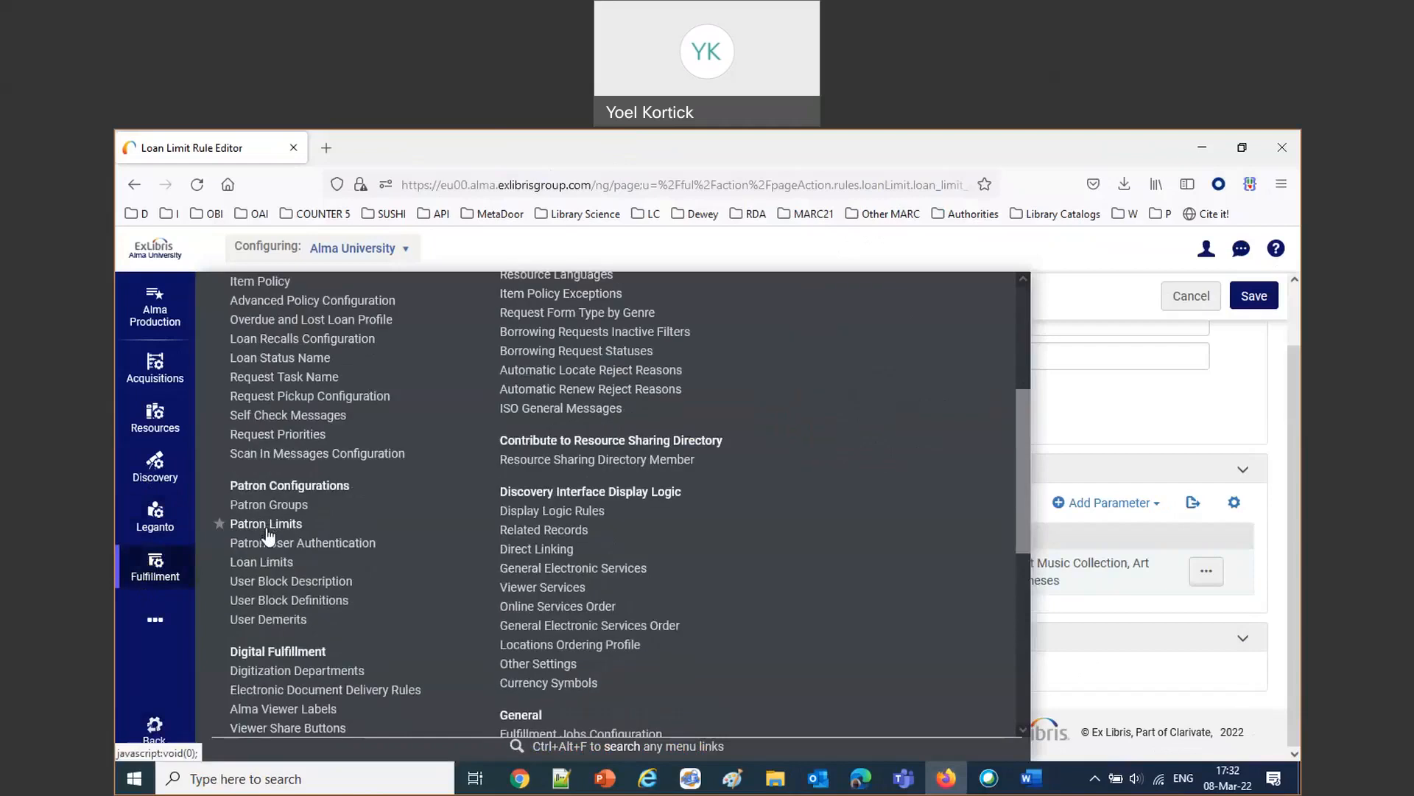
click(279, 523)
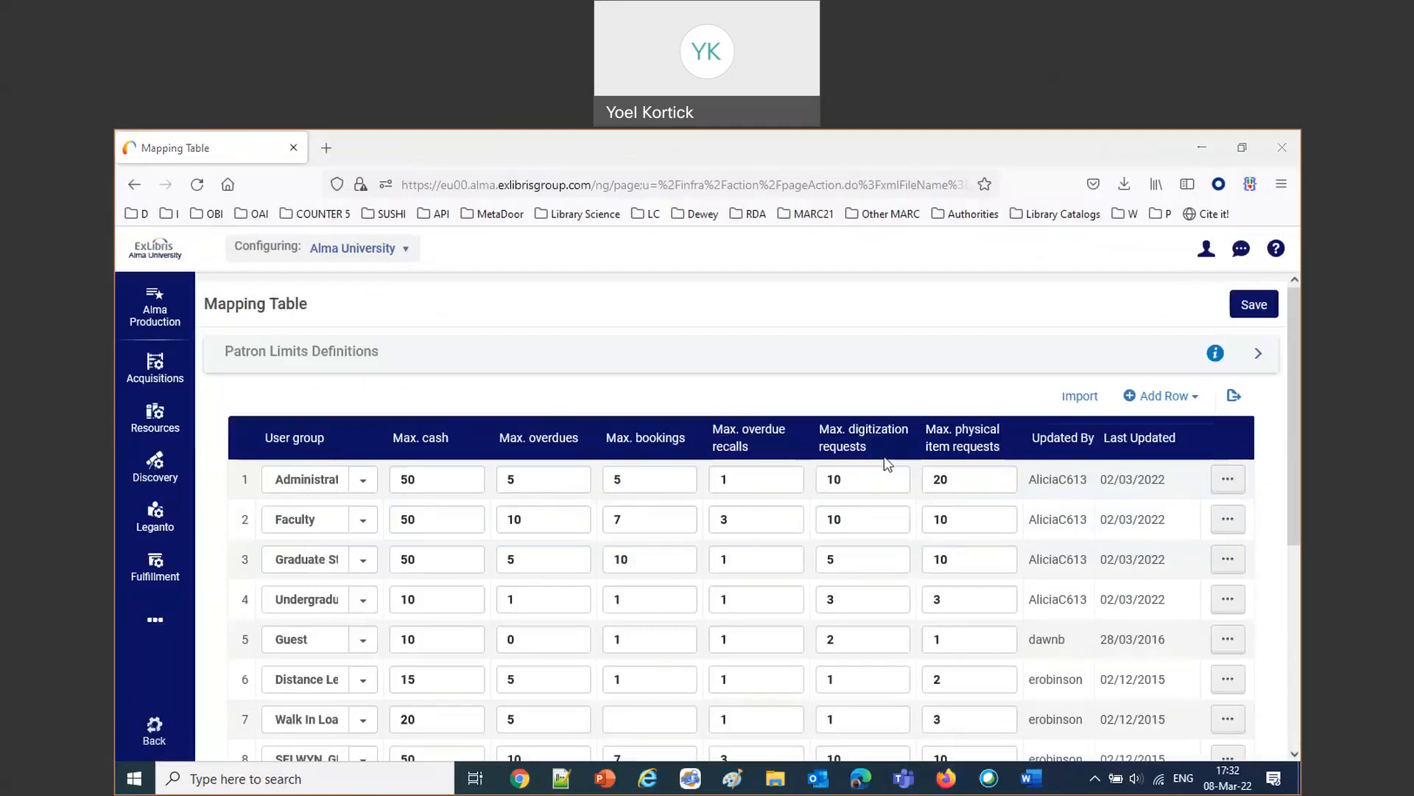
drag(868, 449, 821, 432)
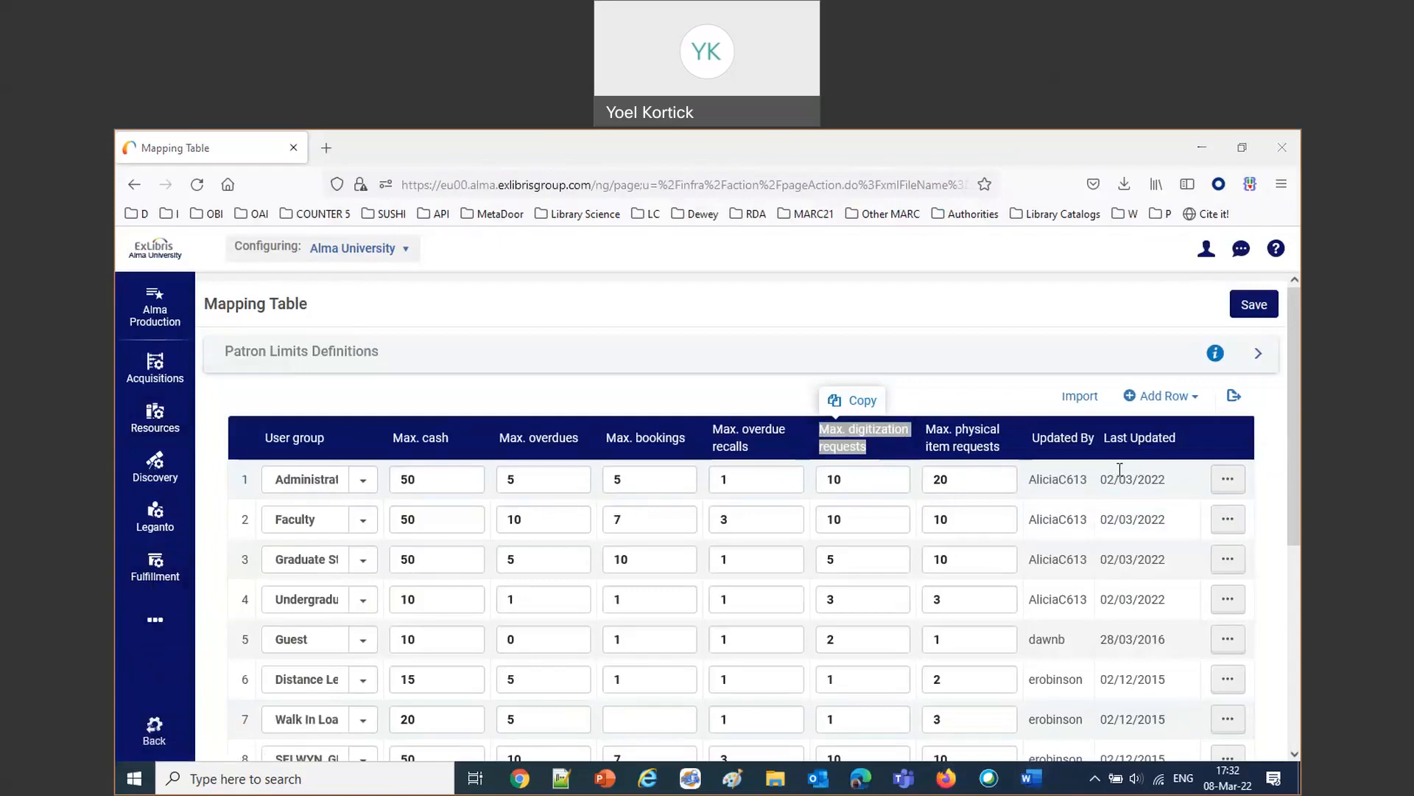
Switch to Word and replace both questions with the one about a patron having multiple types of blocks, both system and "librian".
click(1033, 787)
drag(846, 697, 233, 513)
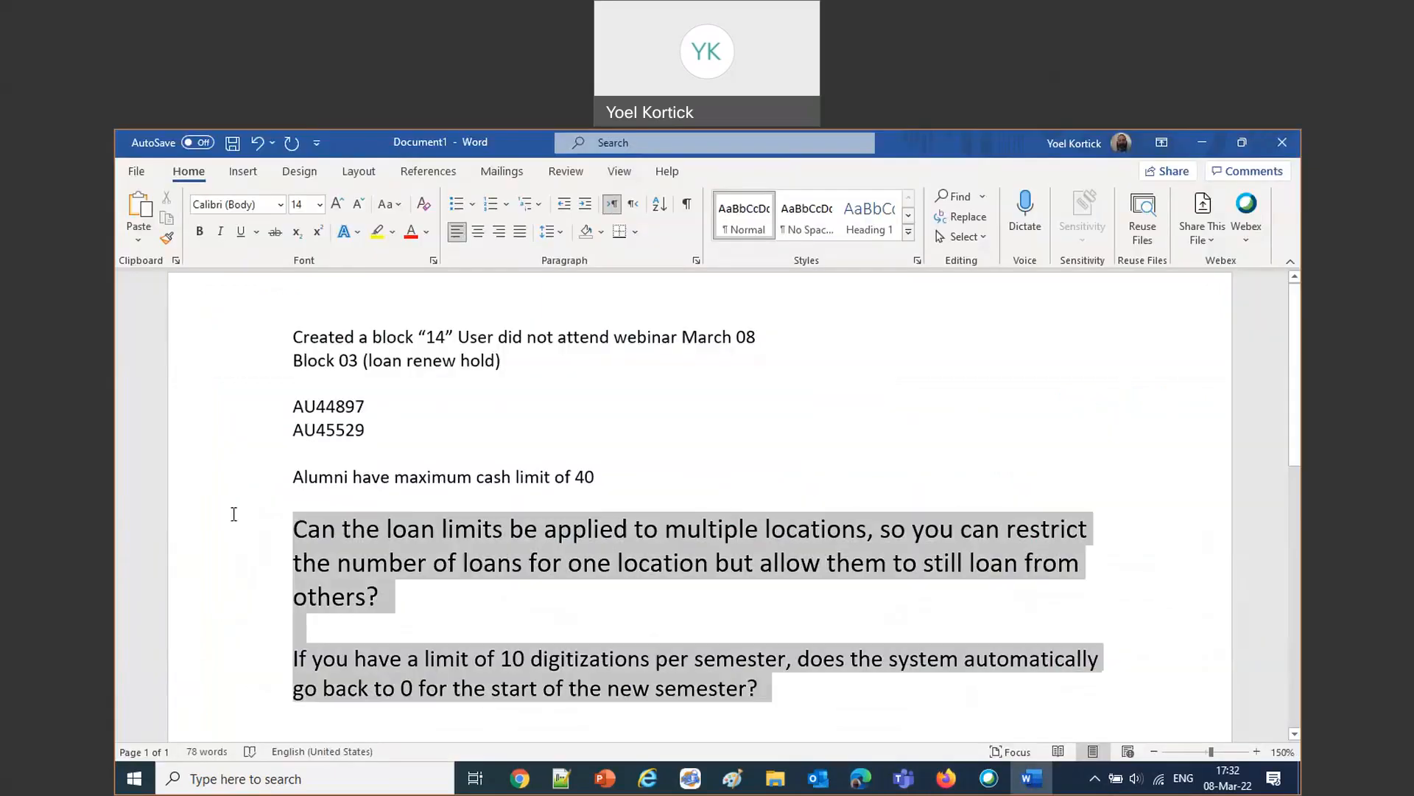
key(ctrl+v)
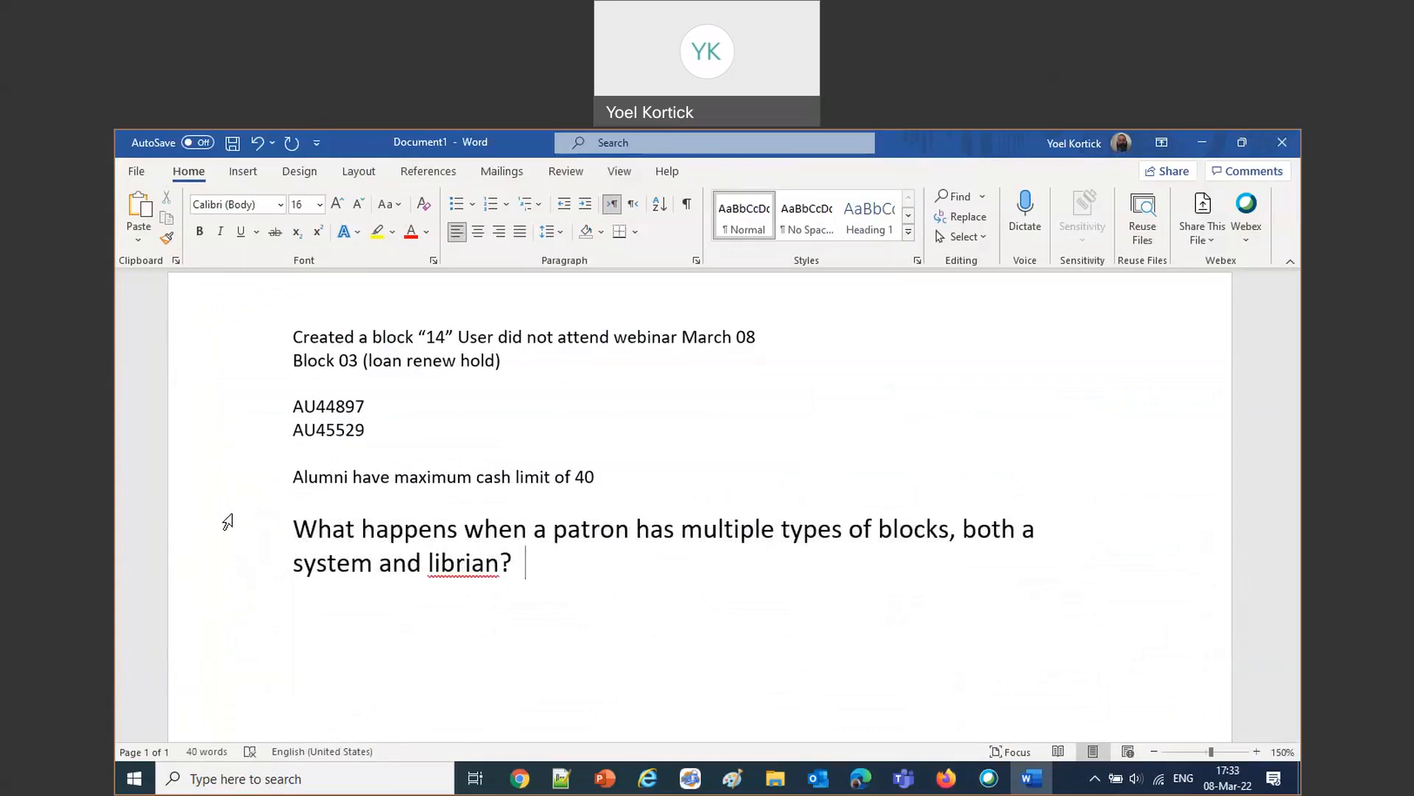
Switch to Alma, leave the configuration area, search the users for the alumni patron by name, and open the record for editing.
click(946, 782)
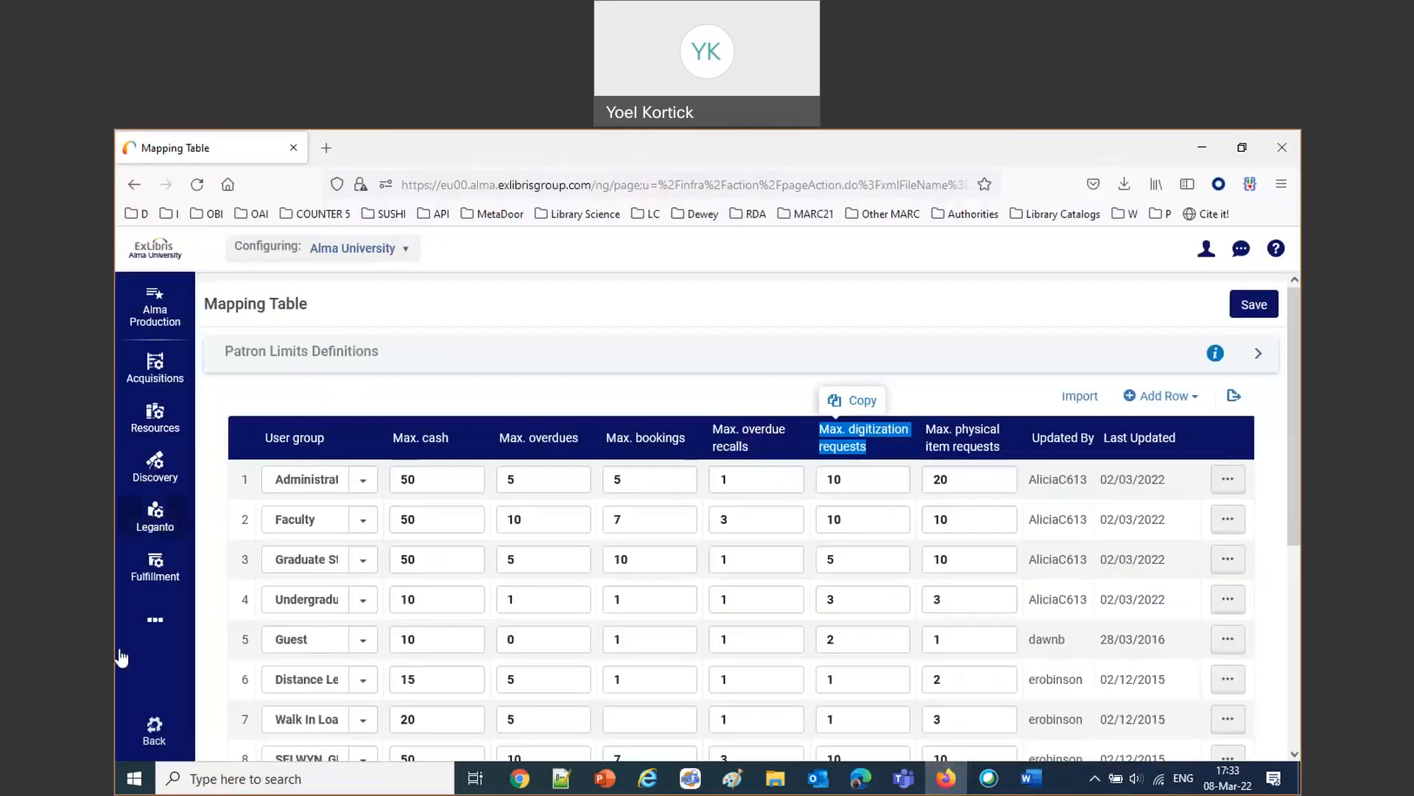
click(153, 728)
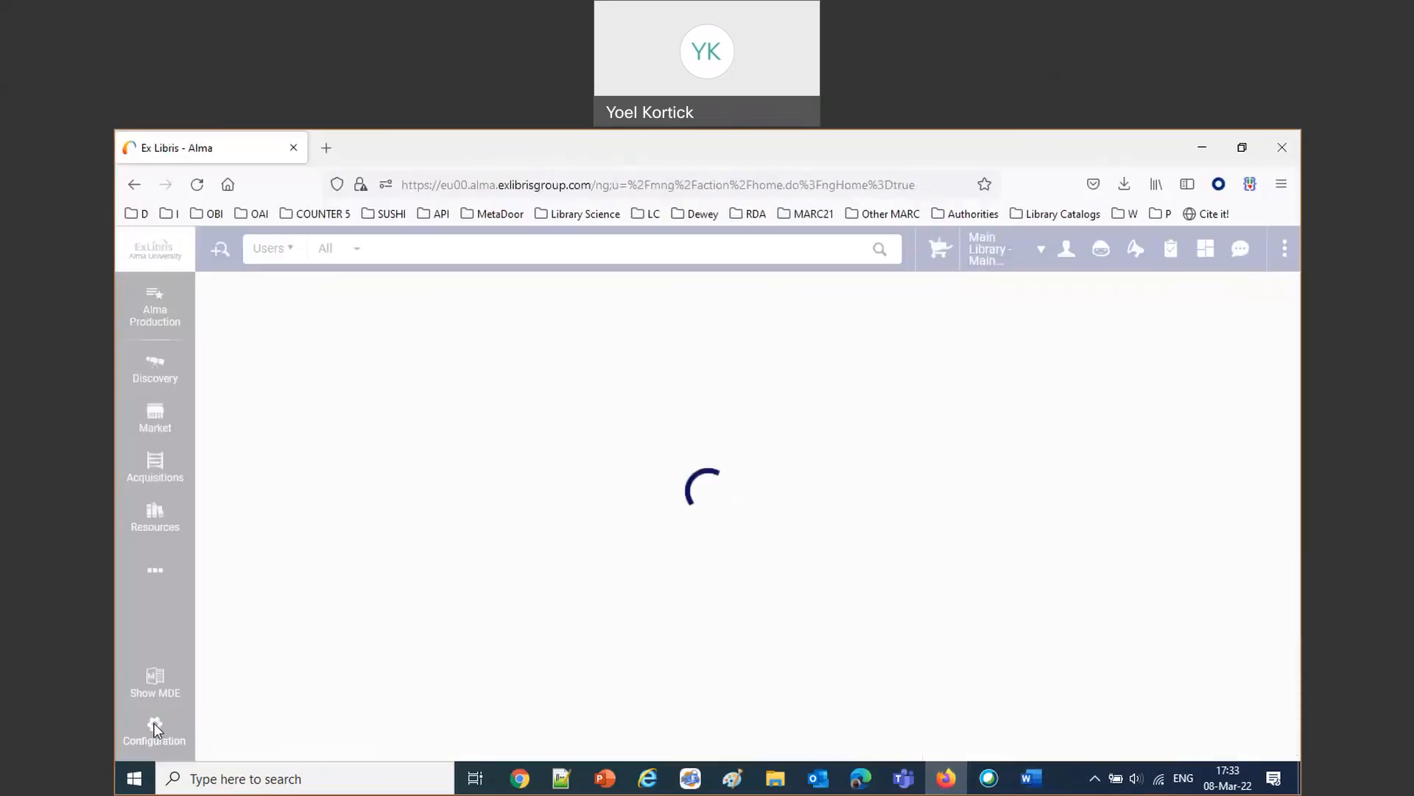
click(274, 248)
click(410, 253)
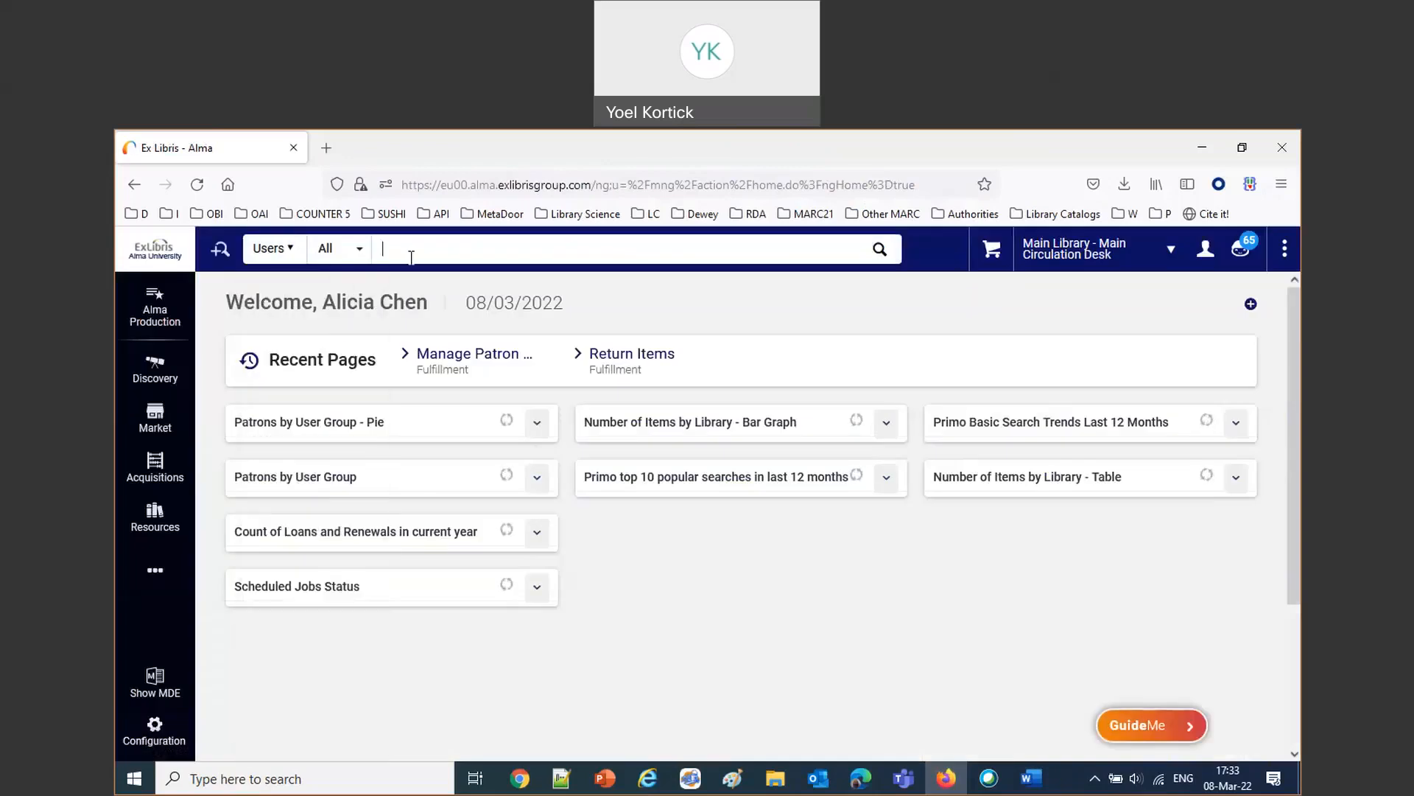
text(anna ne)
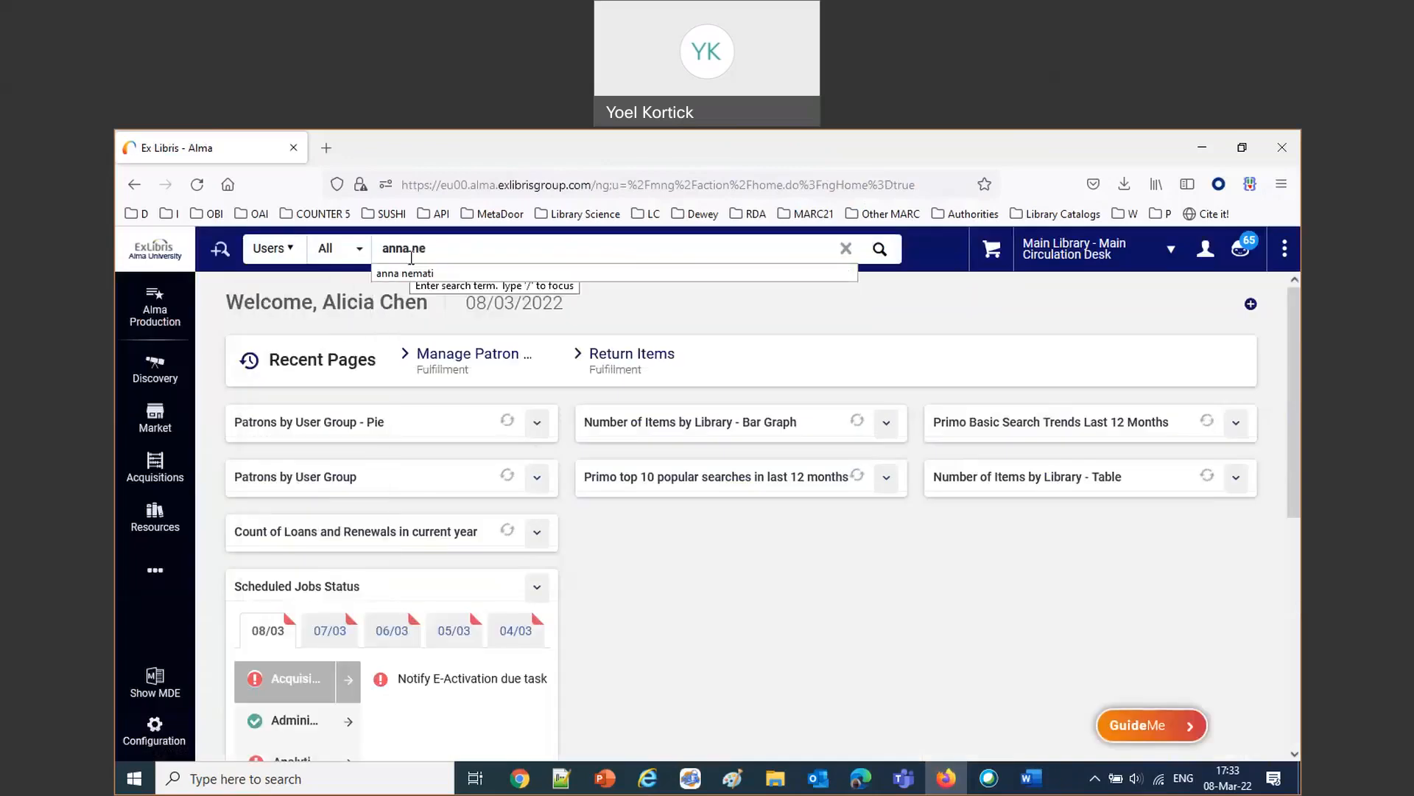
click(439, 274)
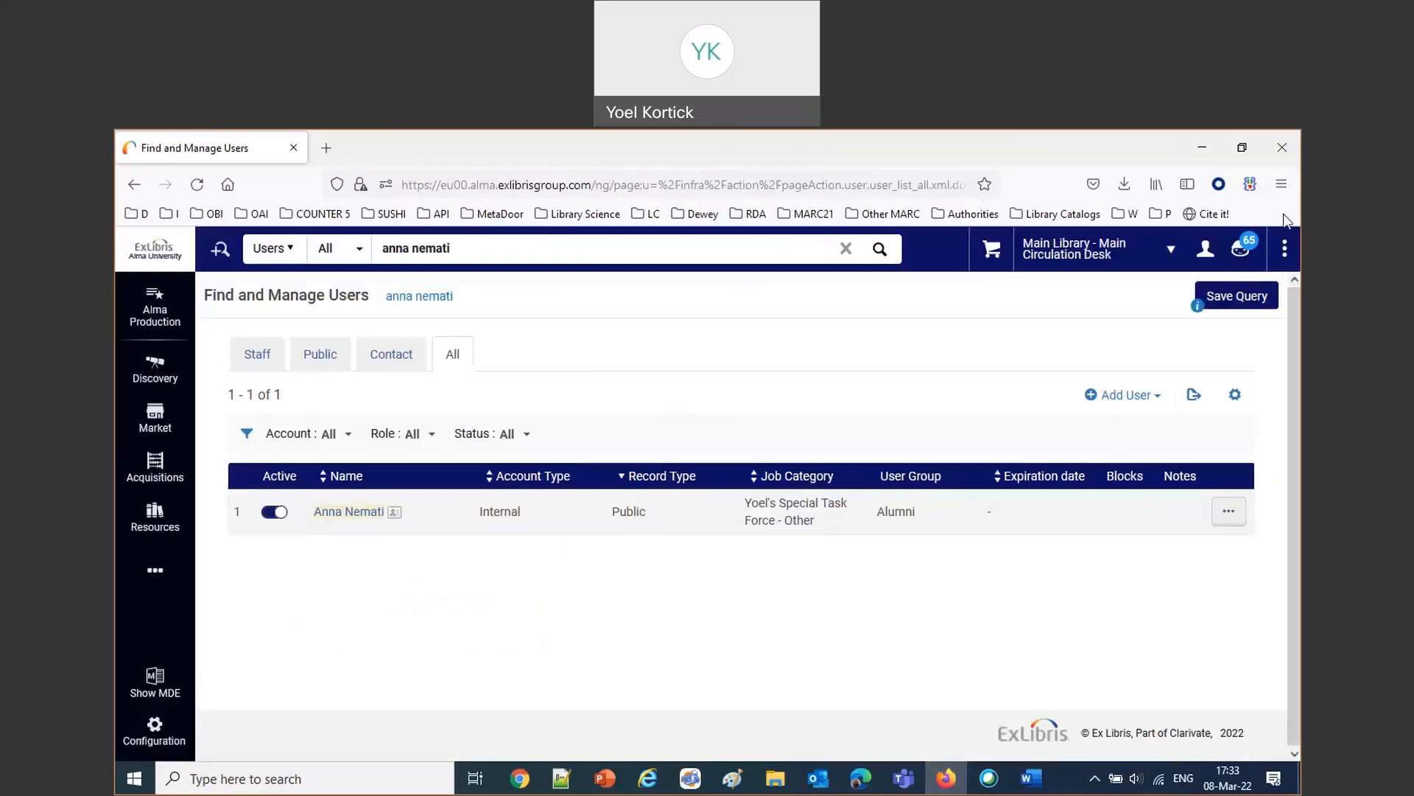
click(1230, 512)
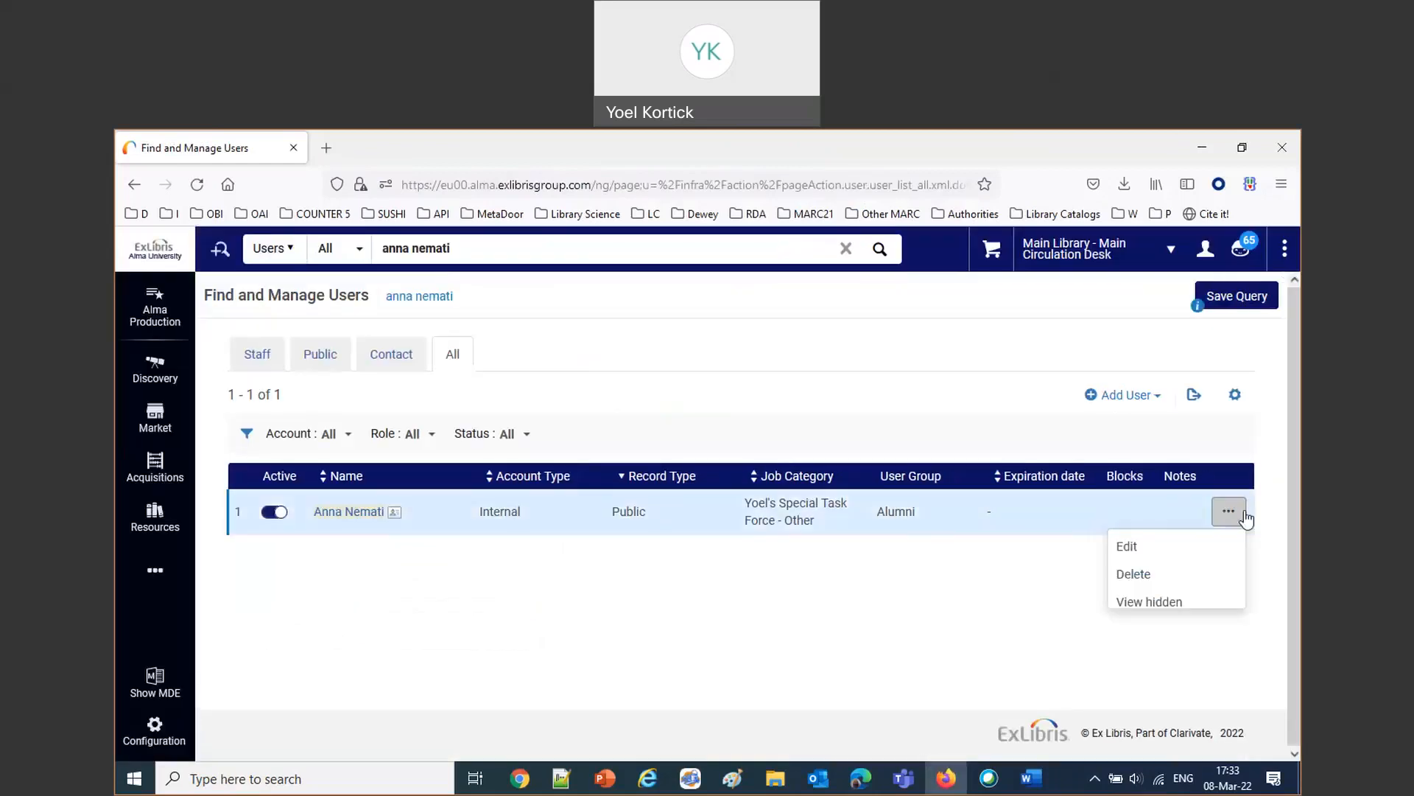
click(1125, 552)
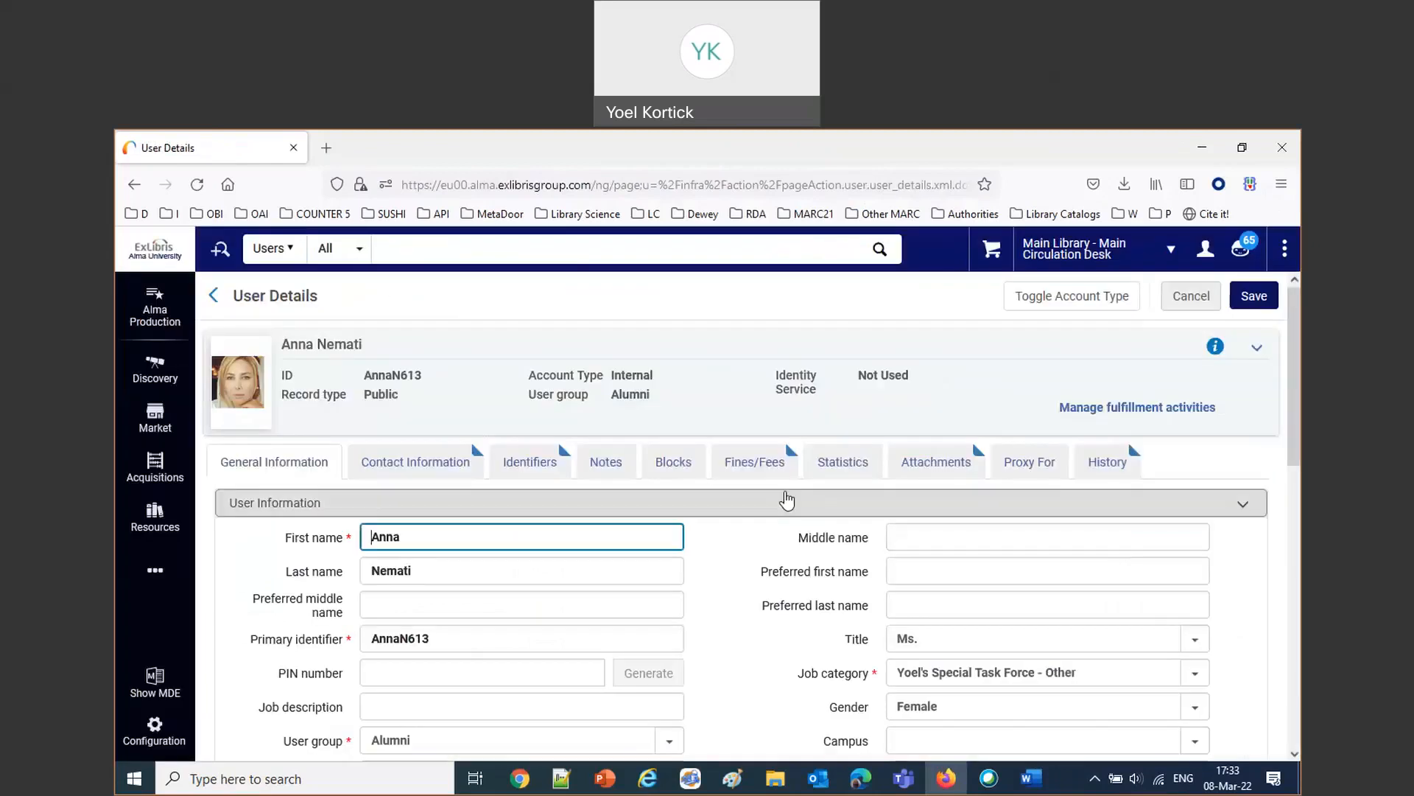
Add the block "User did not attend the webinar on March 08" to the patron, and save the record after checking its fines and fees.
click(678, 470)
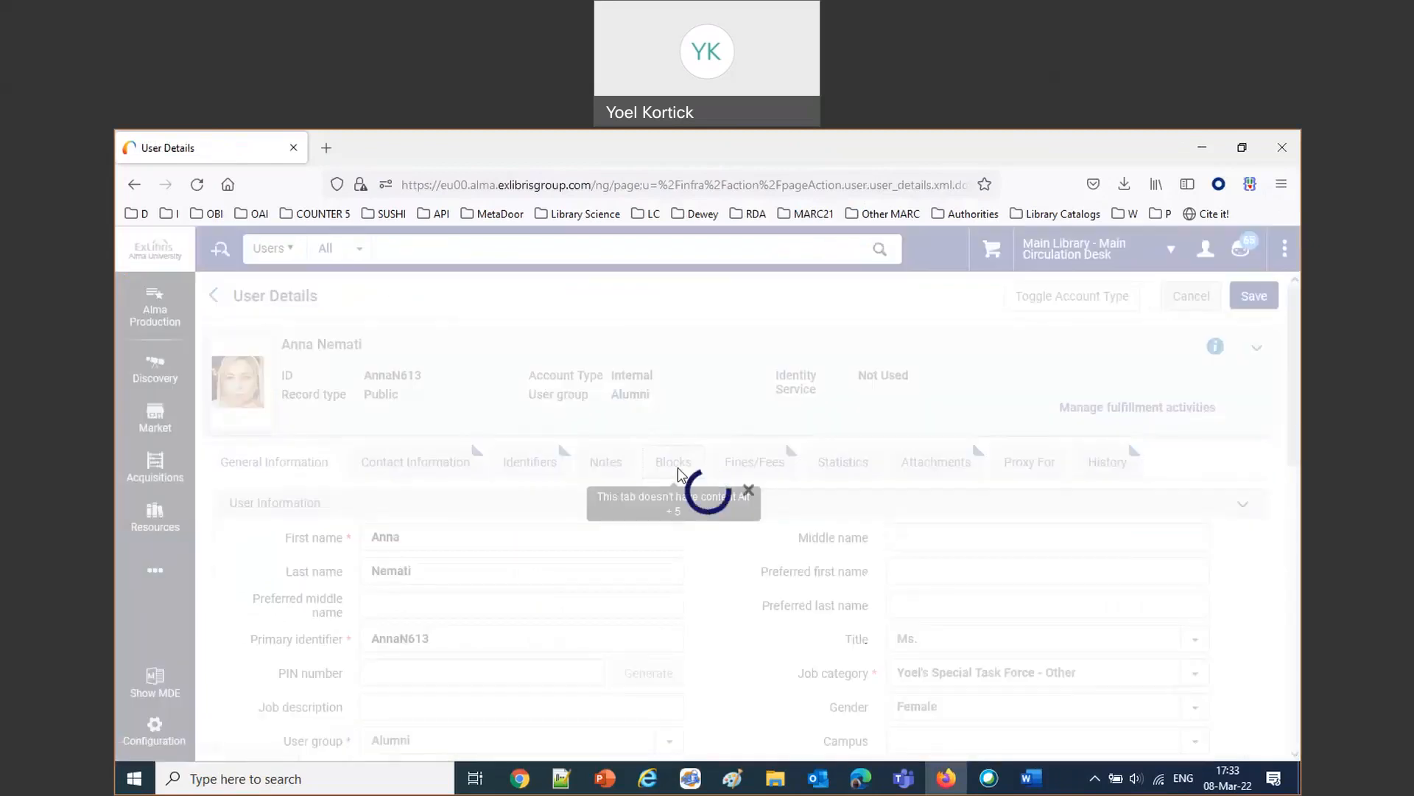
click(1201, 503)
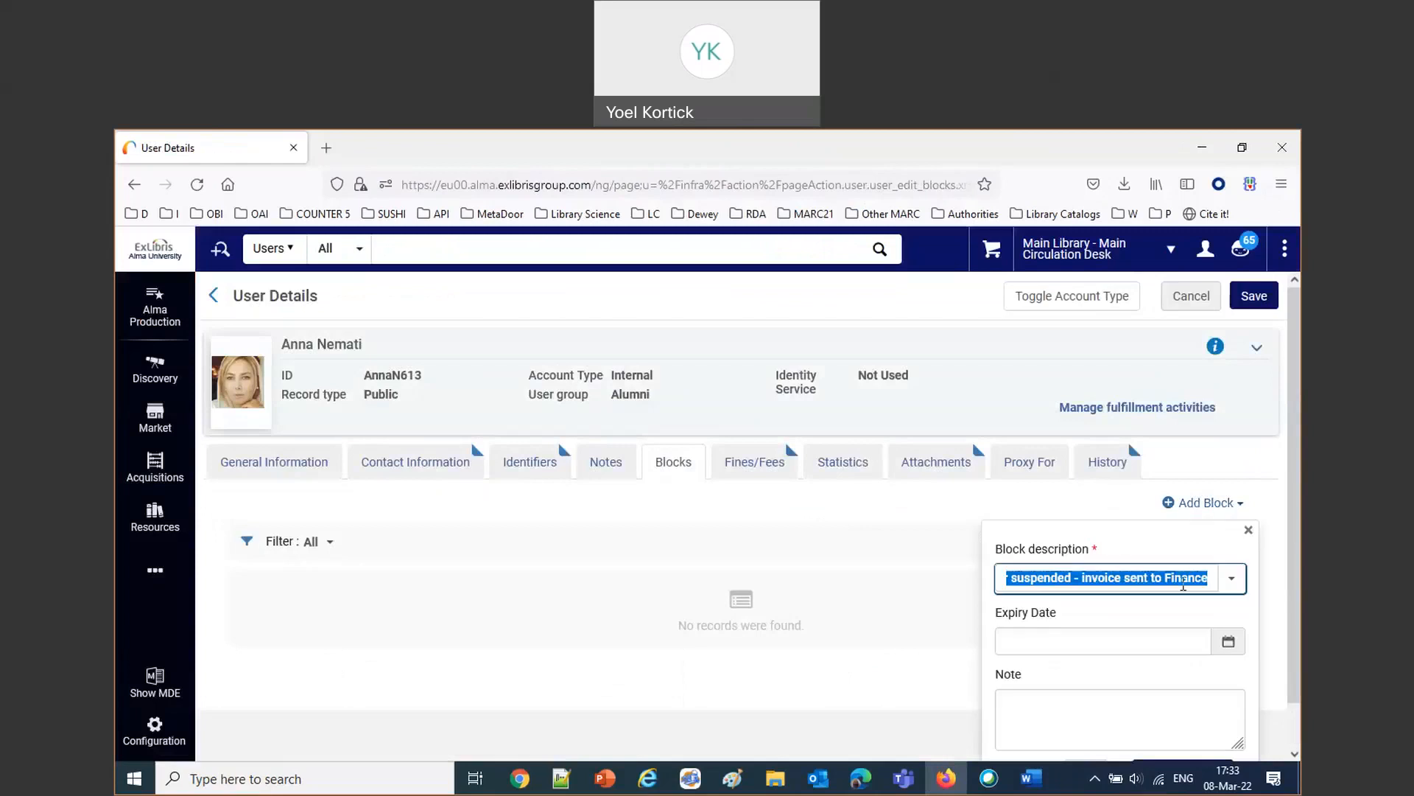
click(1225, 581)
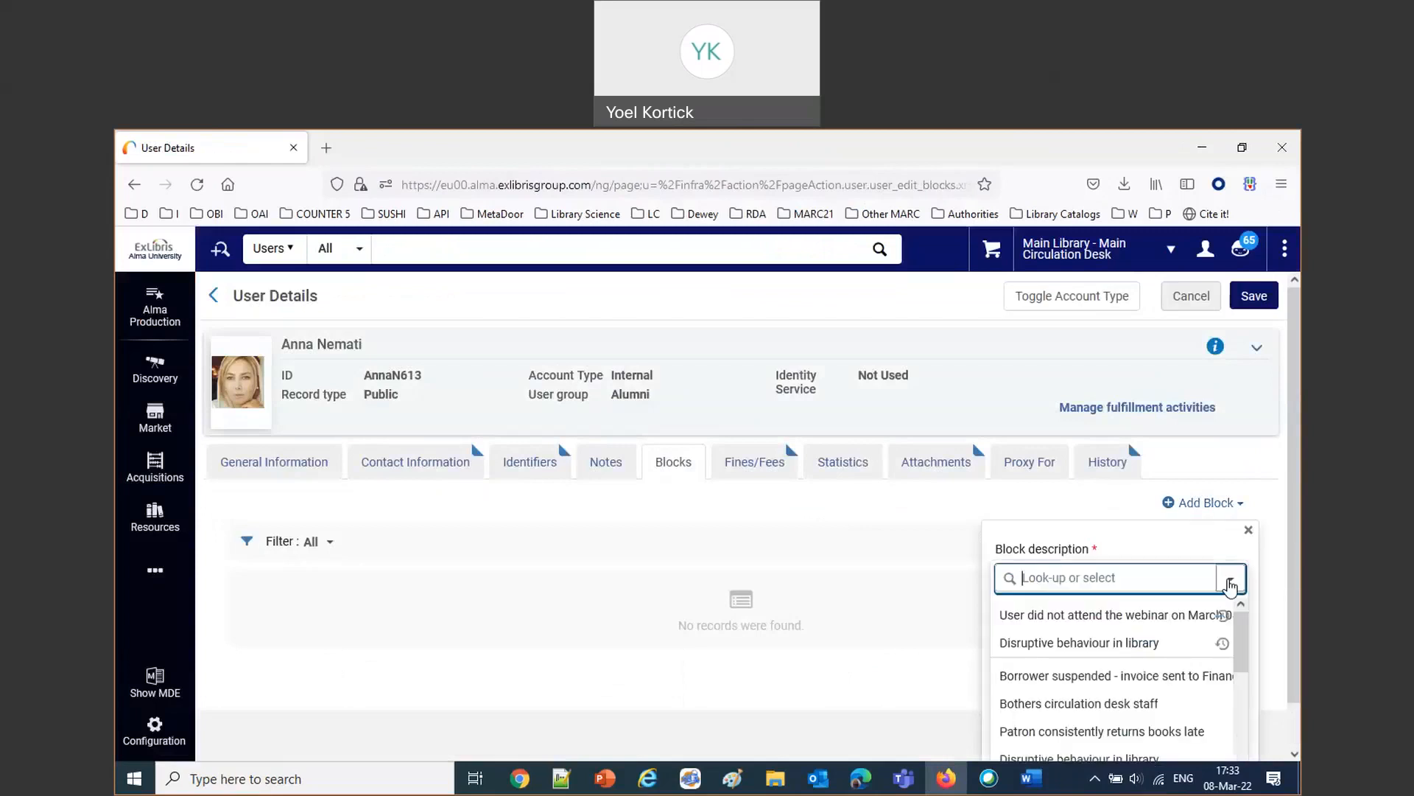
click(1175, 614)
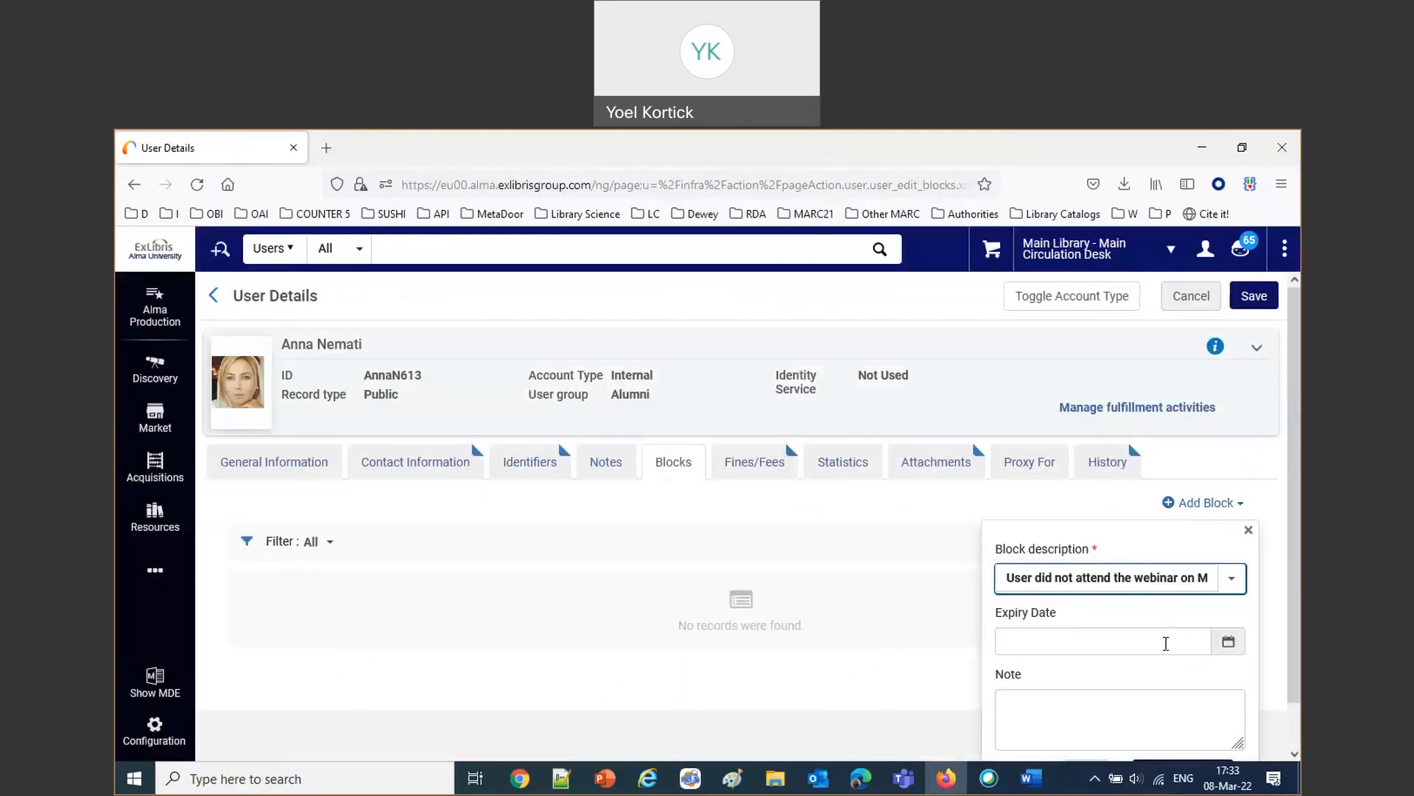
scroll(1209, 726, down, 1)
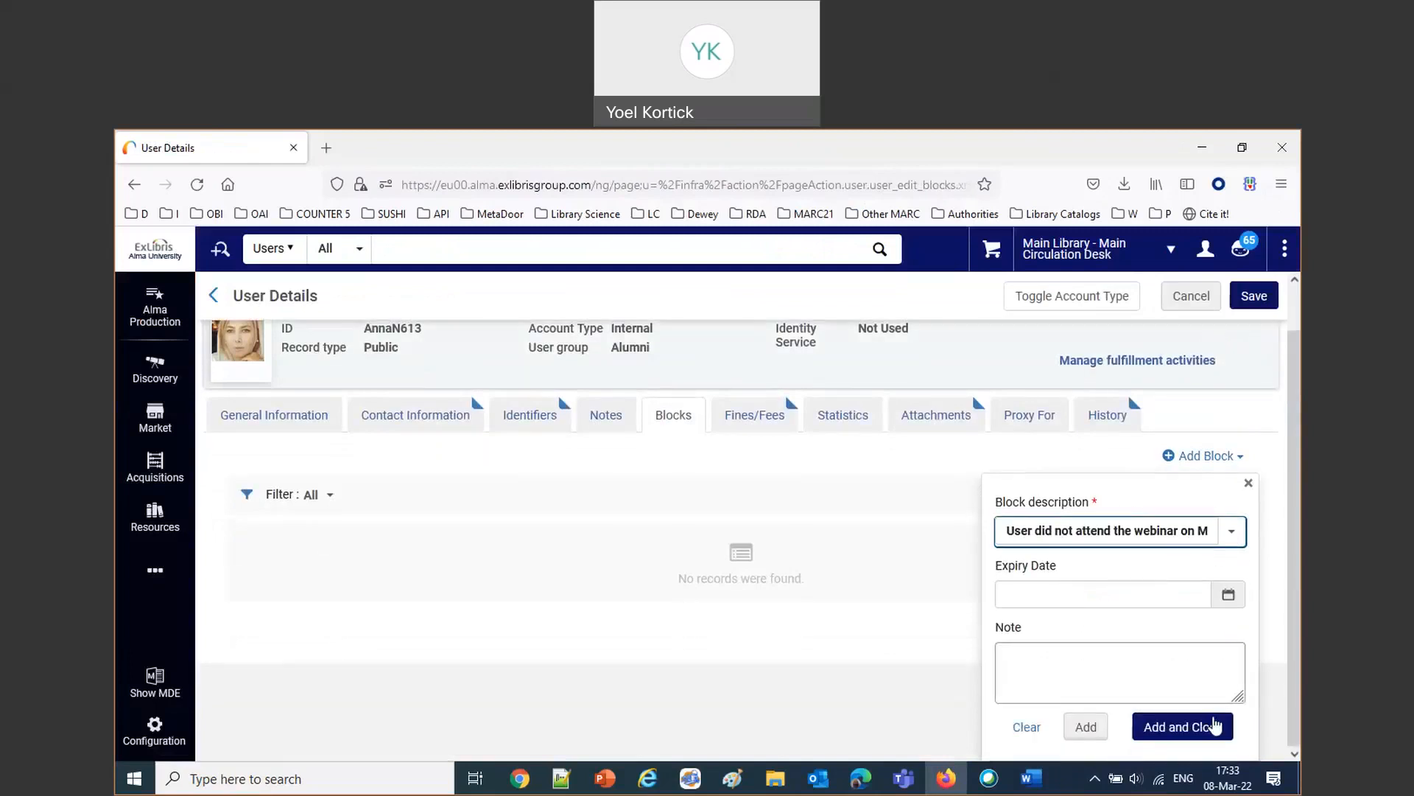
click(1212, 728)
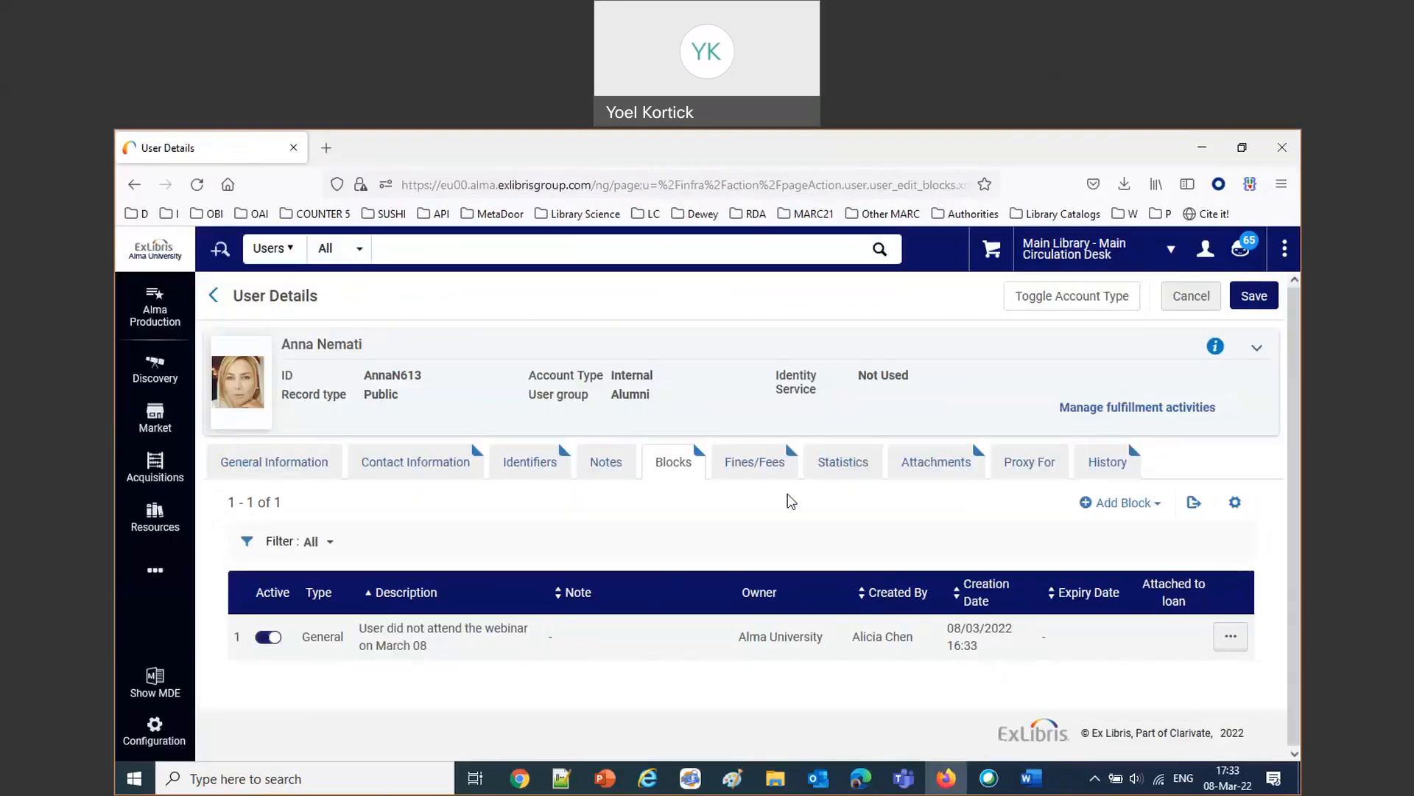
click(764, 467)
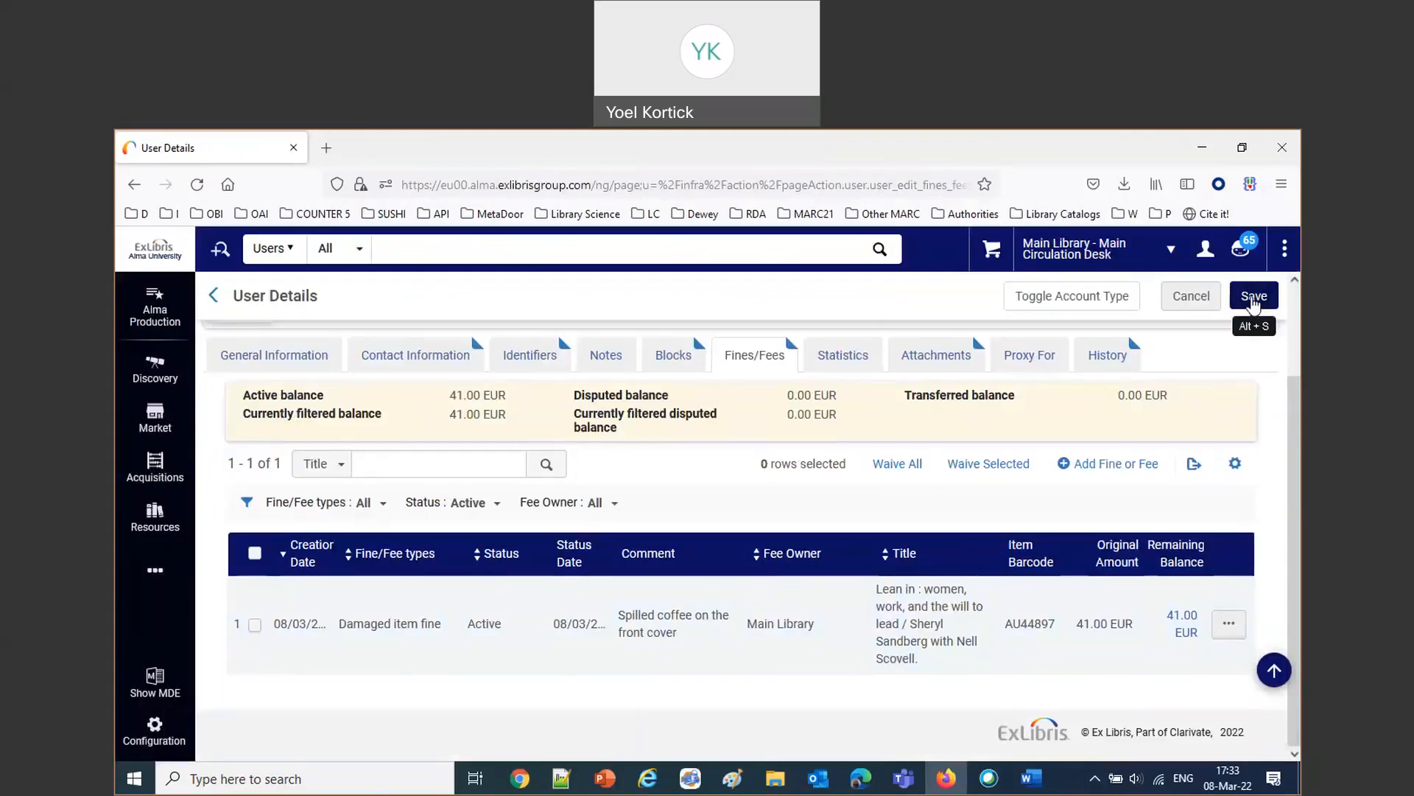
click(1253, 298)
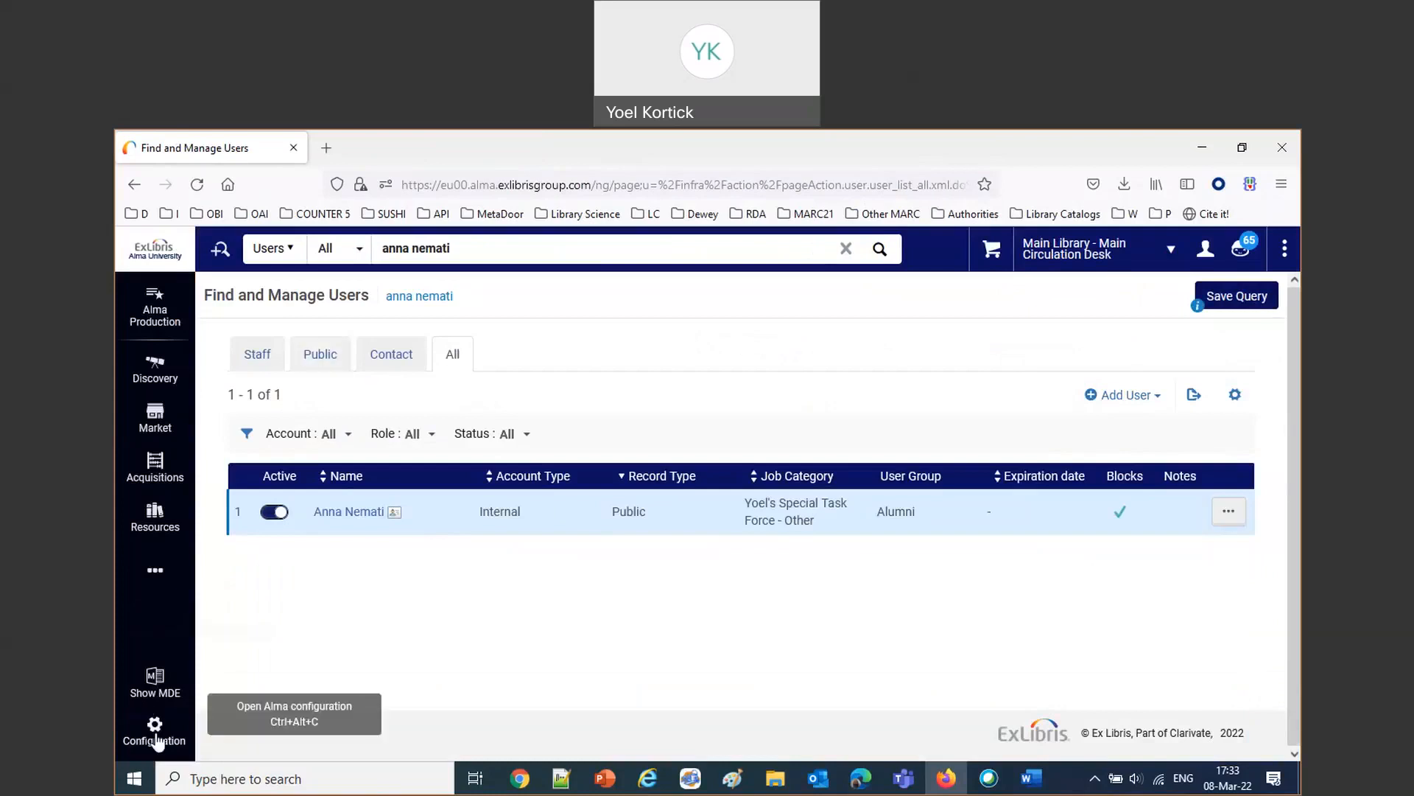
Switch to Word and highlight "system" and "librian" in the question about multiple block types.
click(1033, 779)
click(330, 564)
double_click(330, 566)
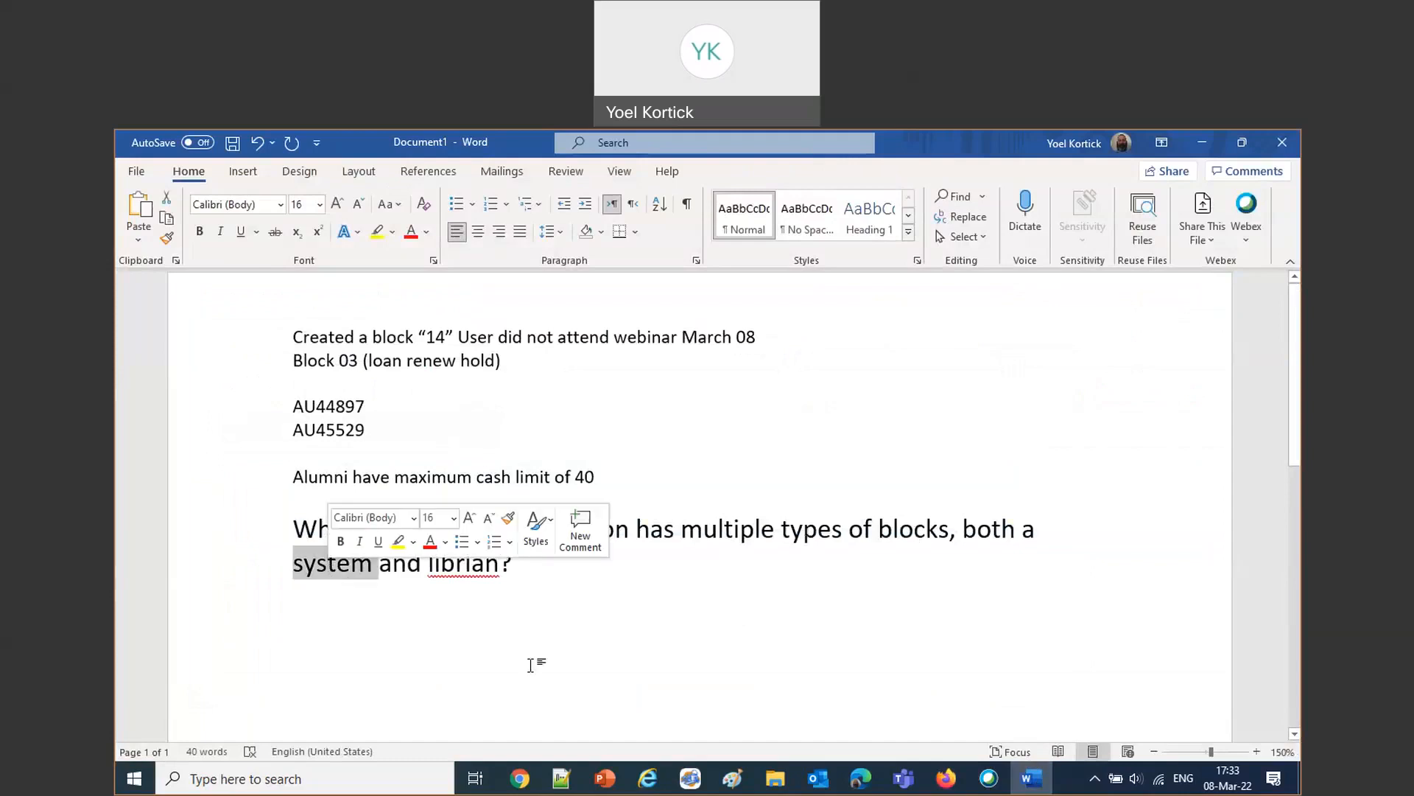
double_click(459, 567)
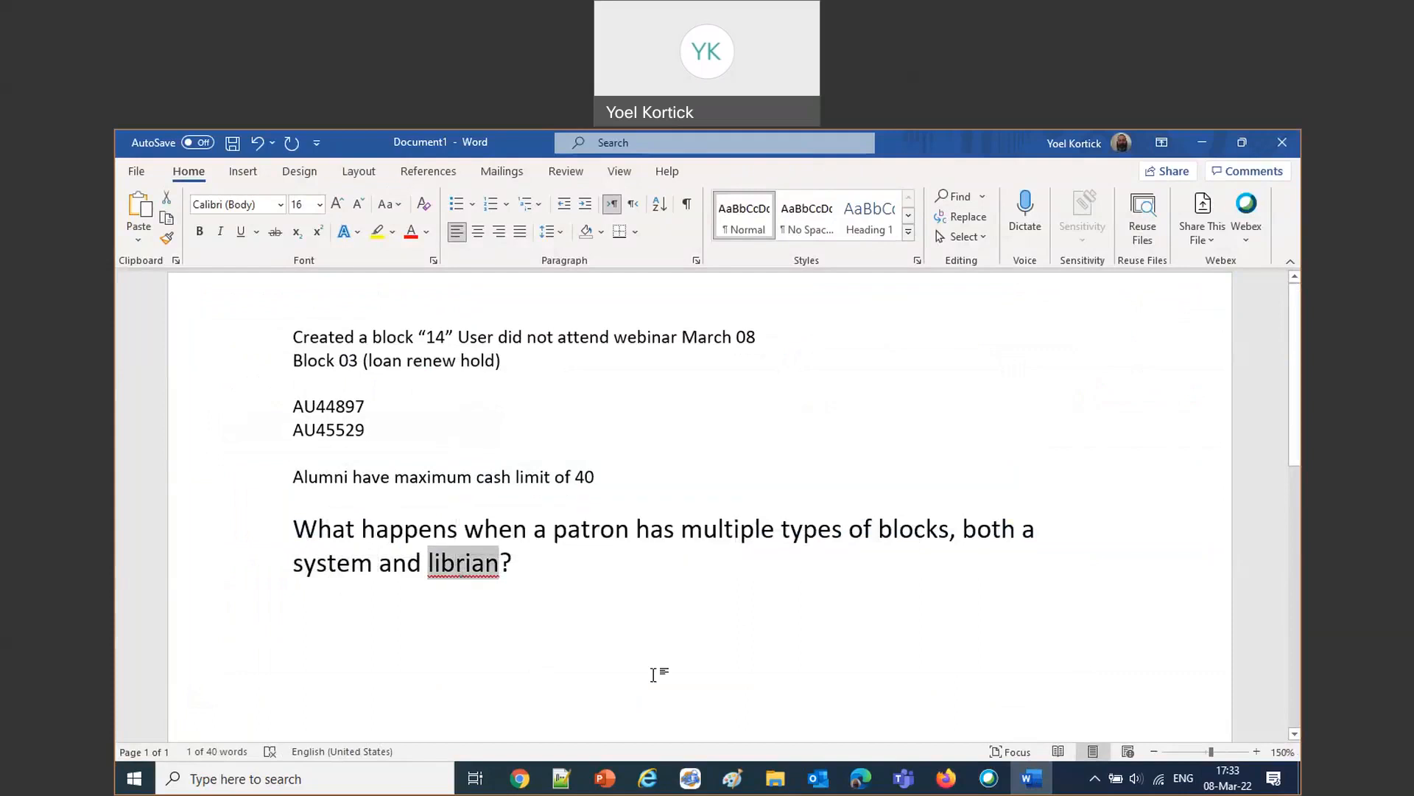
click(945, 781)
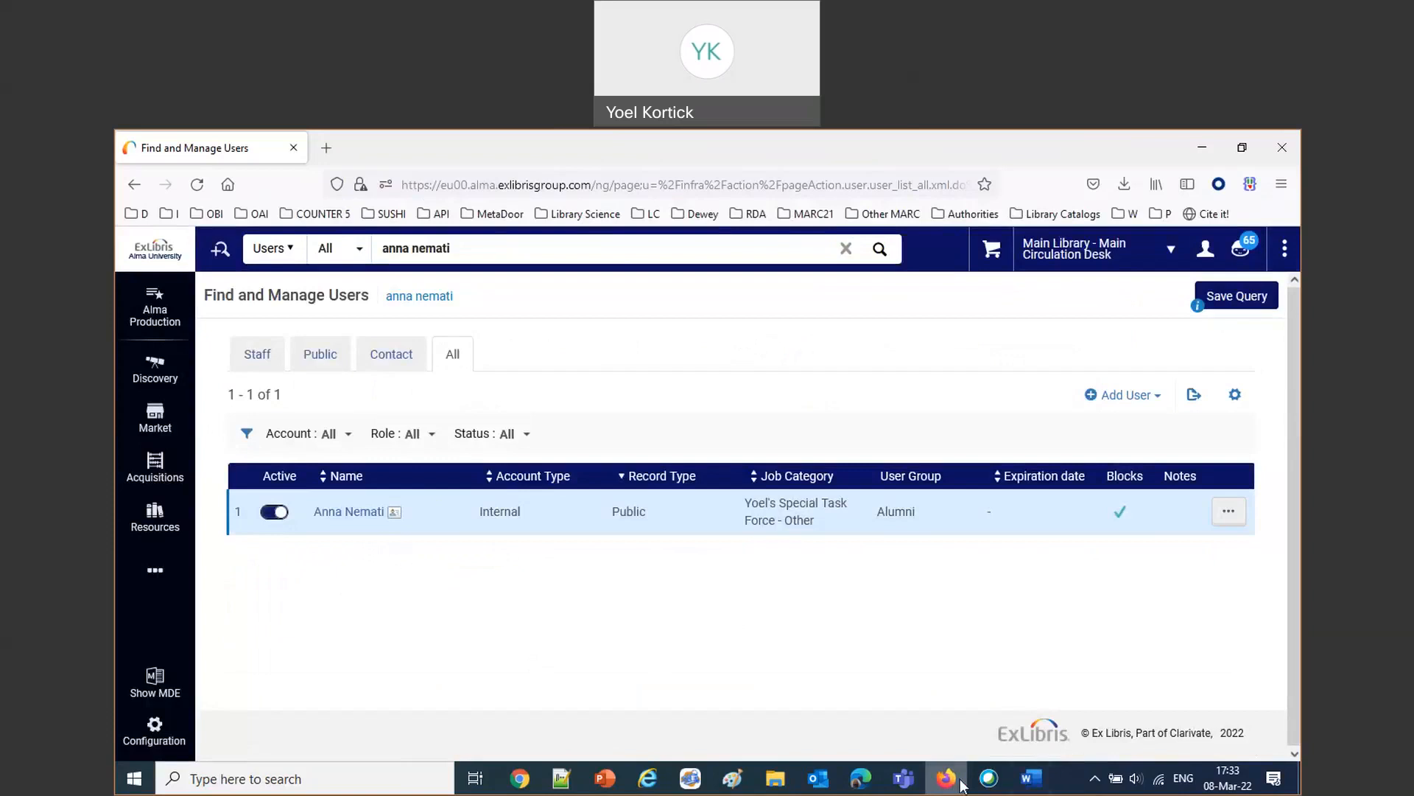
click(1031, 777)
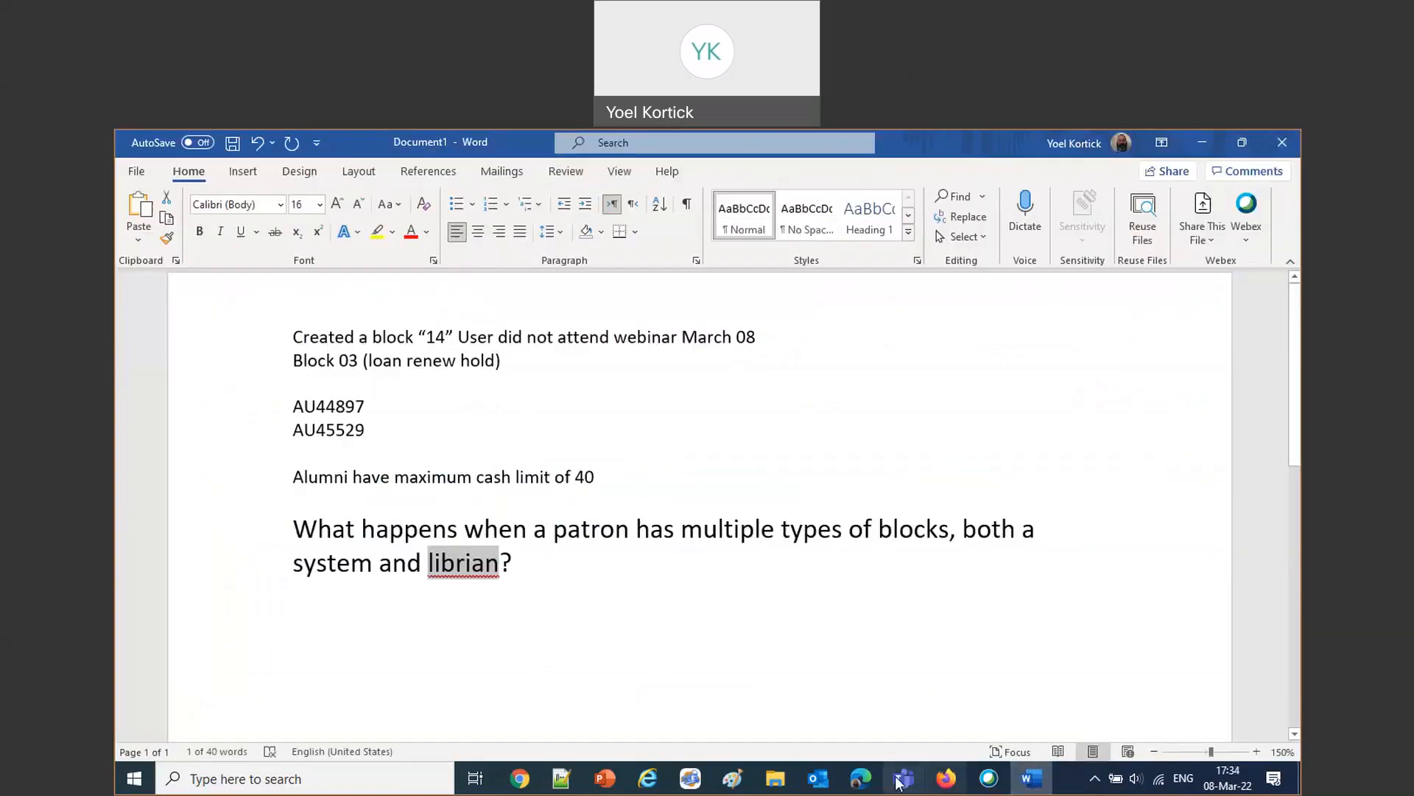
Switch to Alma, return to its home page, and look up the alumni patron by ID in Manage Patron Services to display the blocks.
click(946, 778)
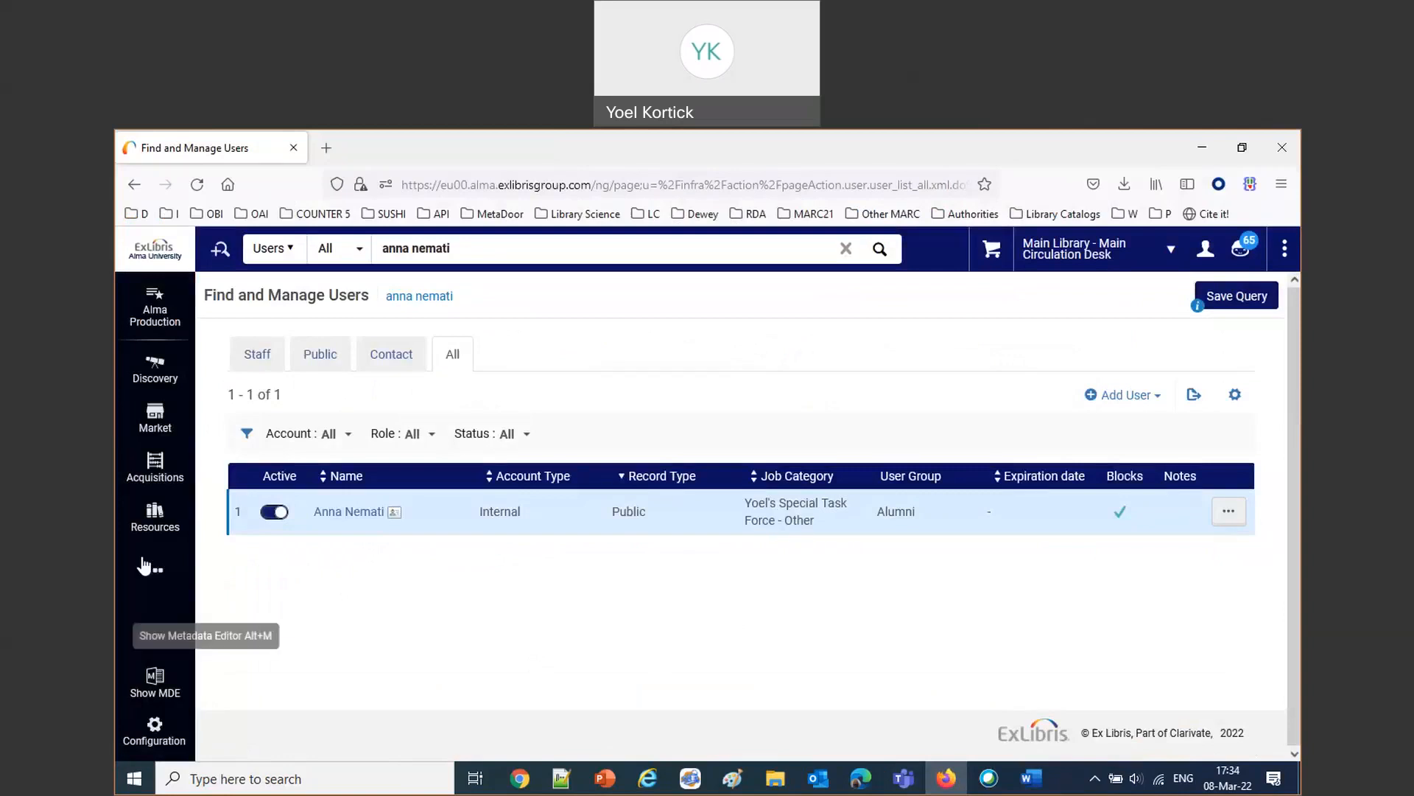
click(158, 729)
click(161, 727)
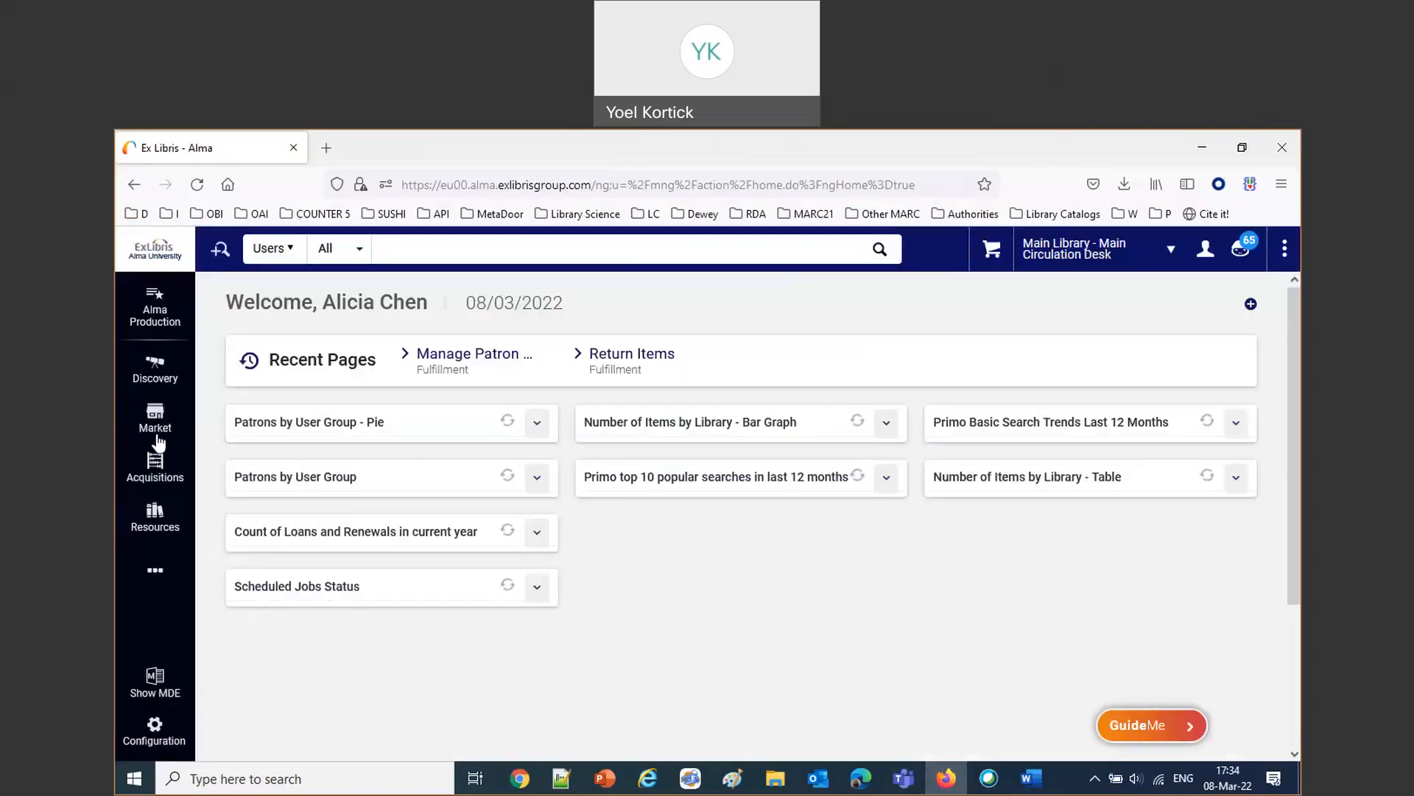
click(155, 570)
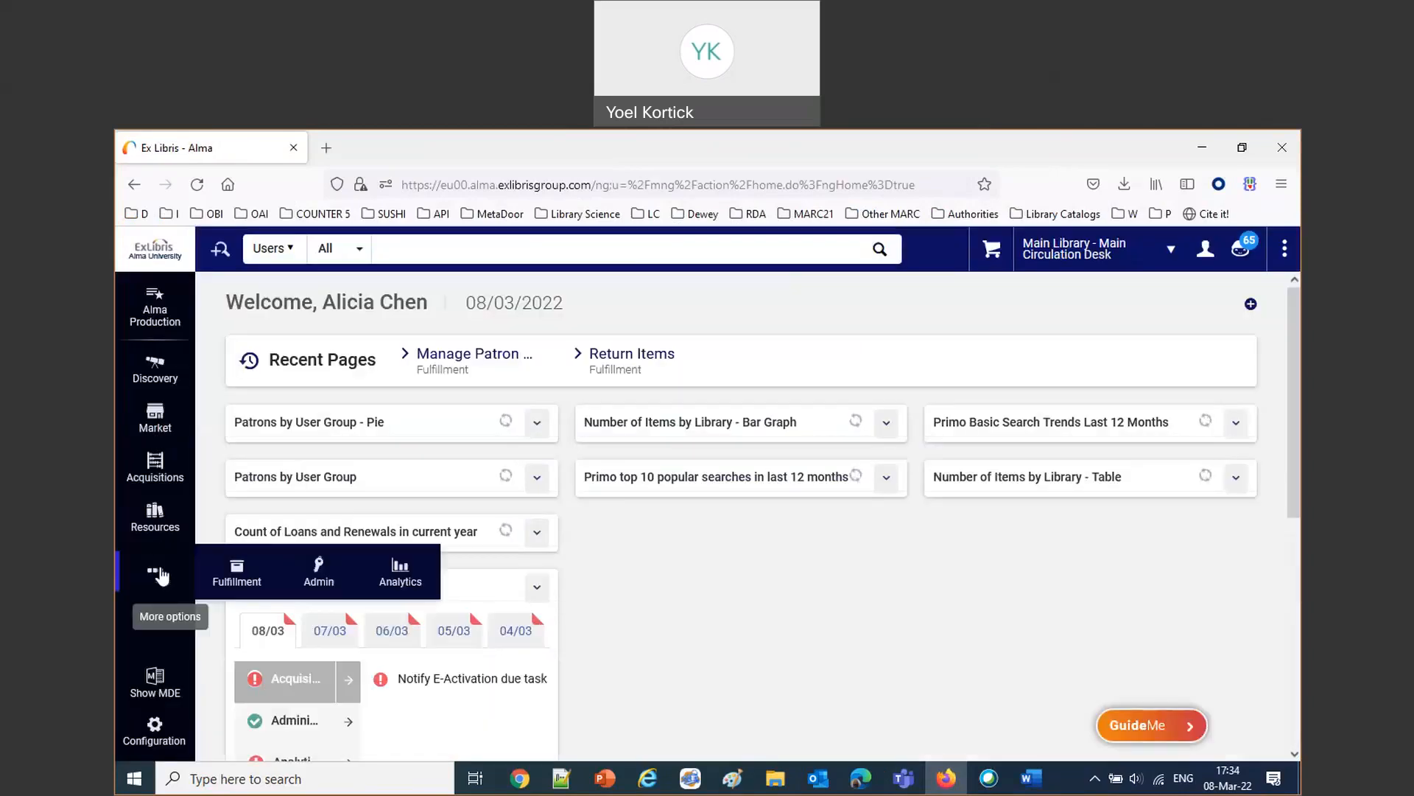
click(238, 573)
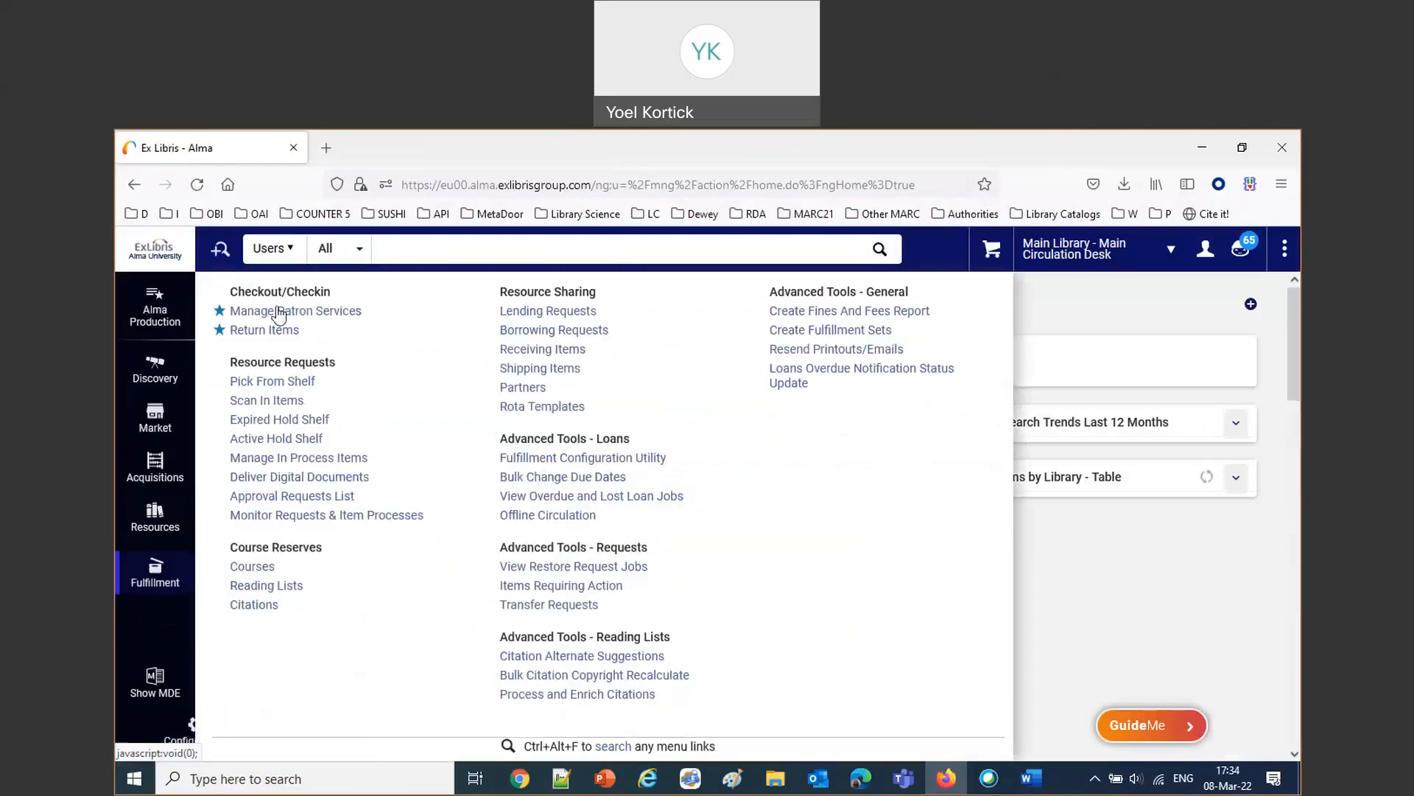
click(279, 311)
text(annan)
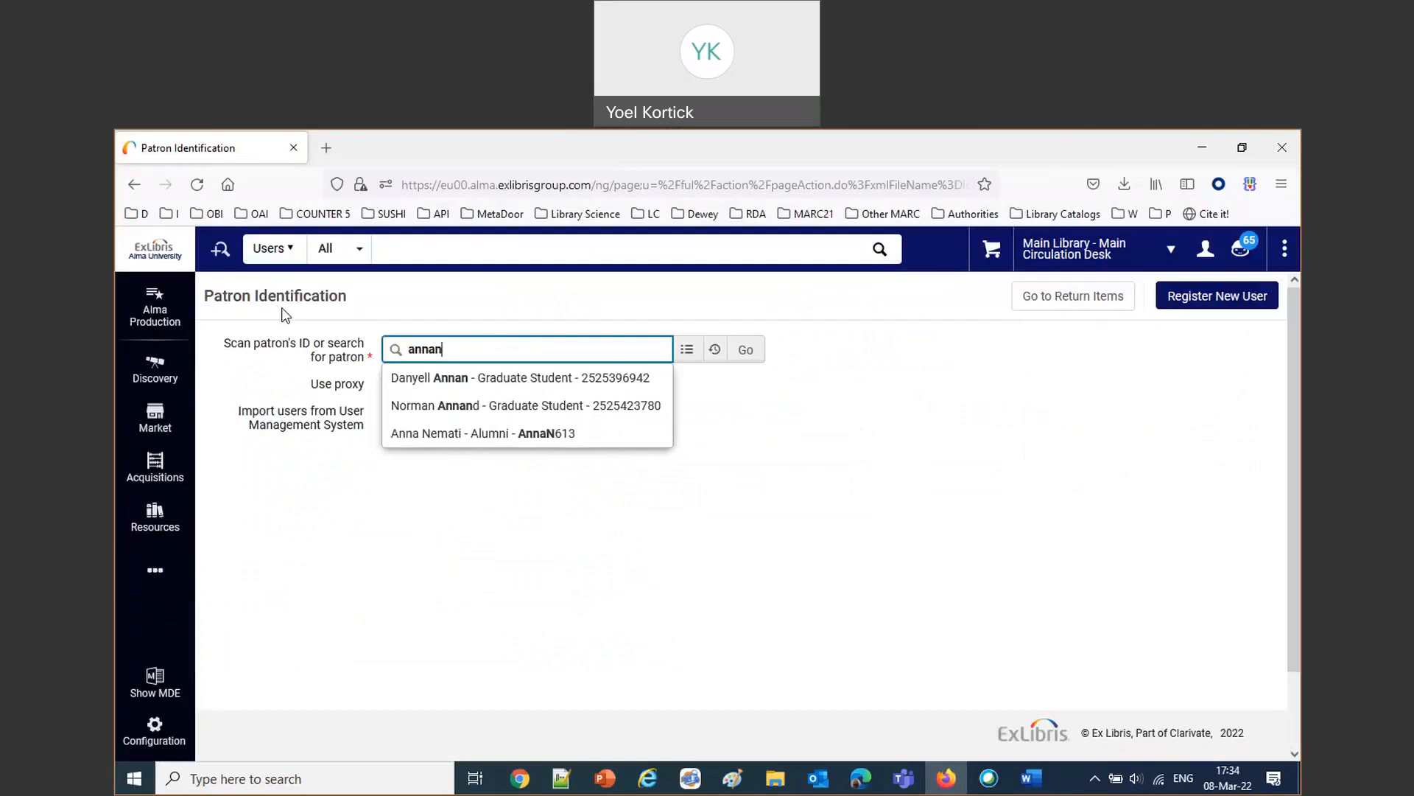
click(435, 442)
click(744, 350)
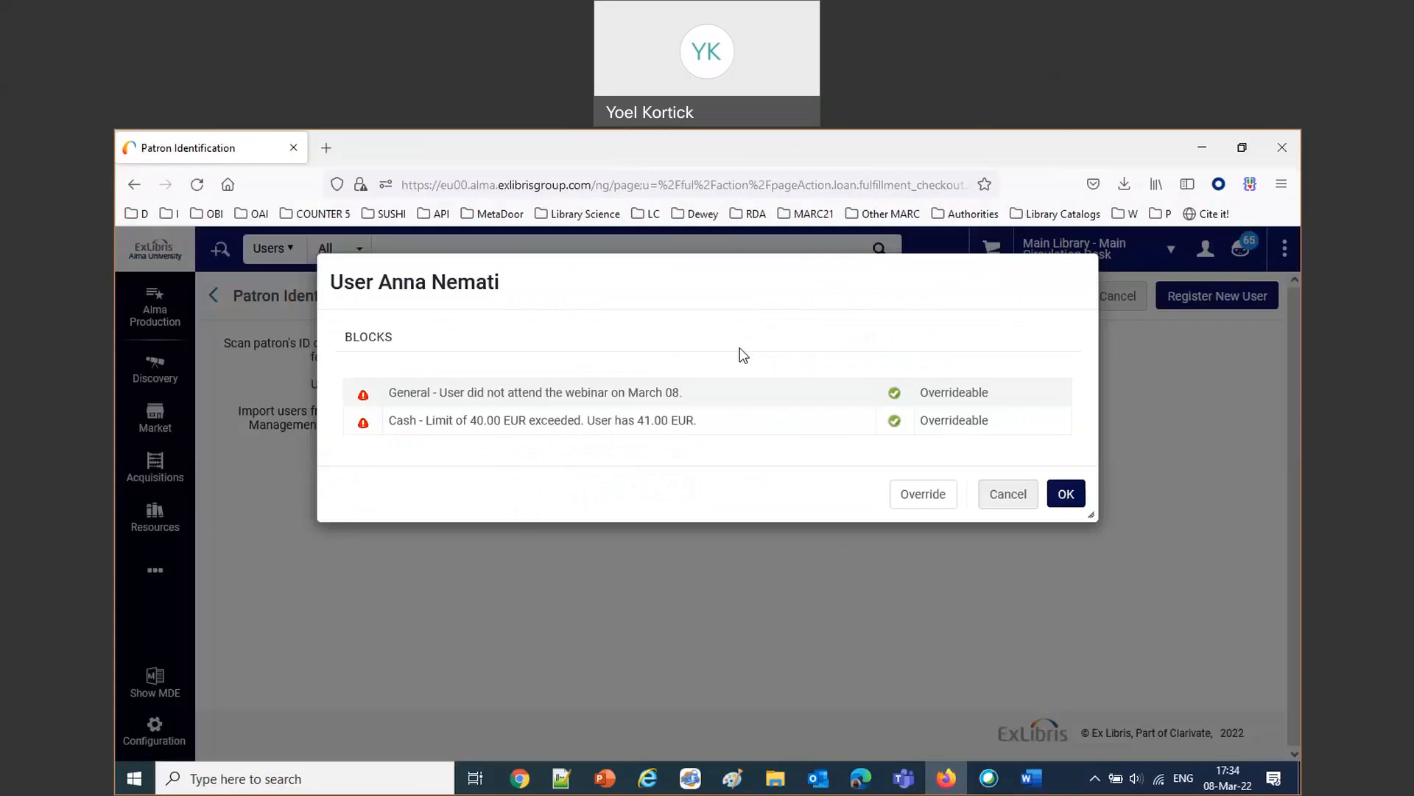
Highlight the texts of the general webinar block and the cash limit block in the patron's block list.
drag(685, 393, 454, 394)
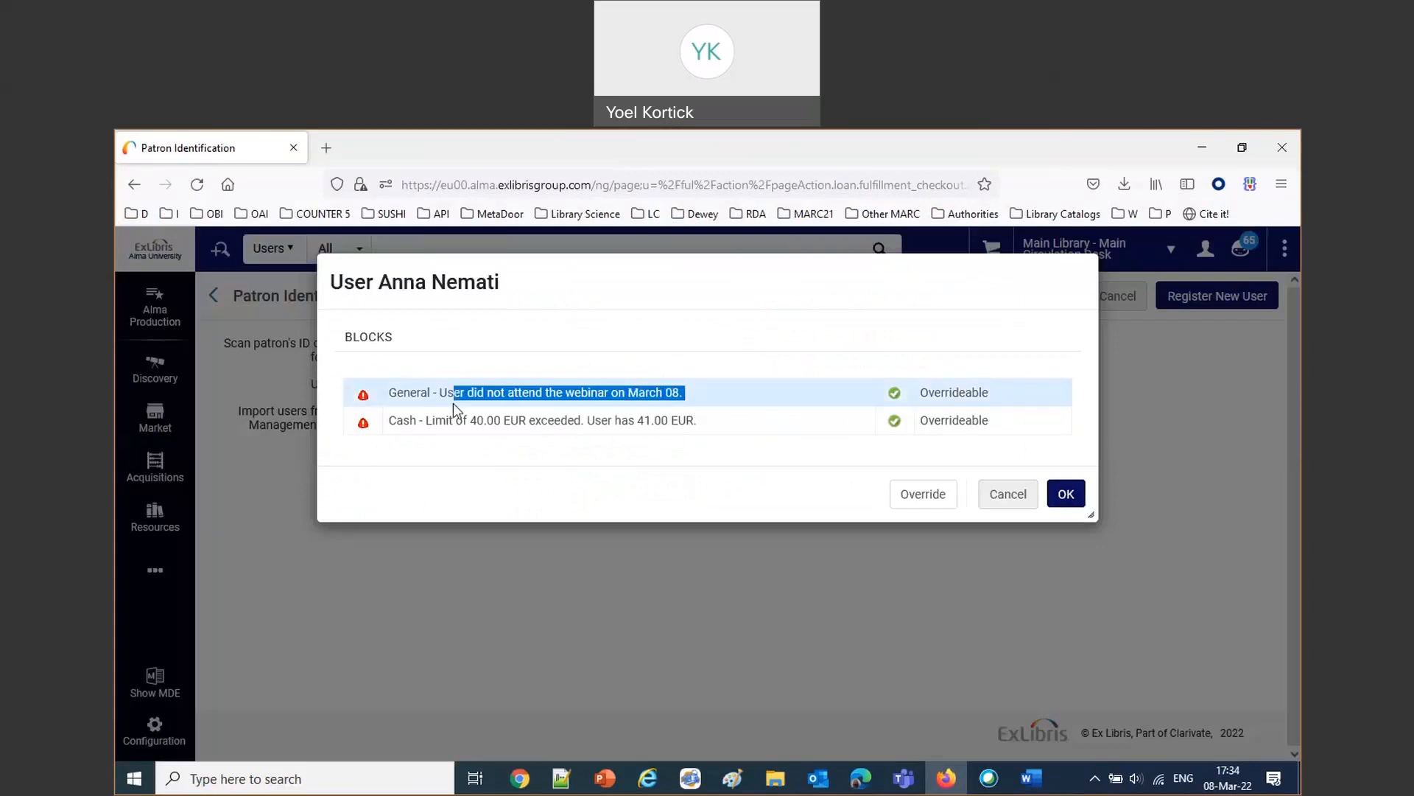
drag(706, 420, 451, 420)
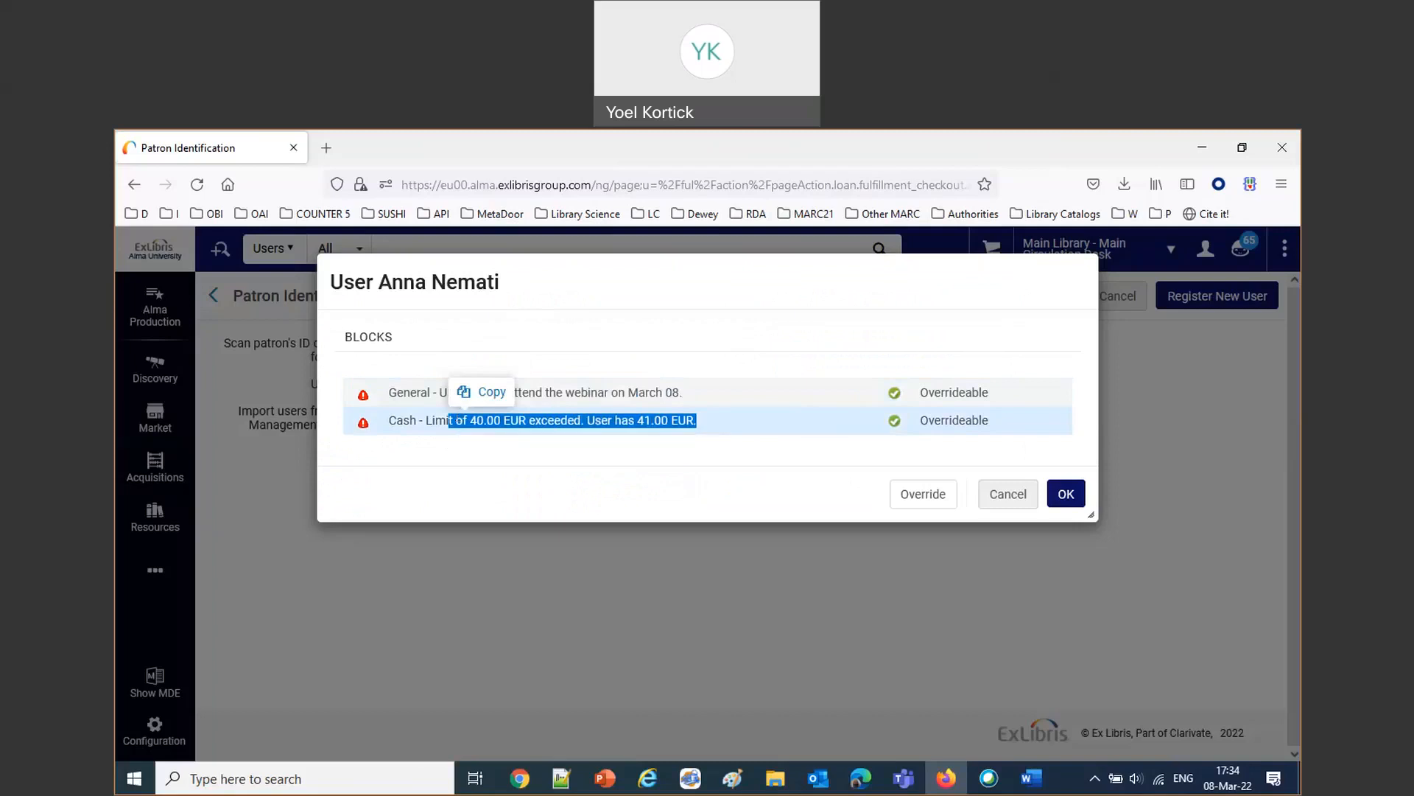
click(1021, 141)
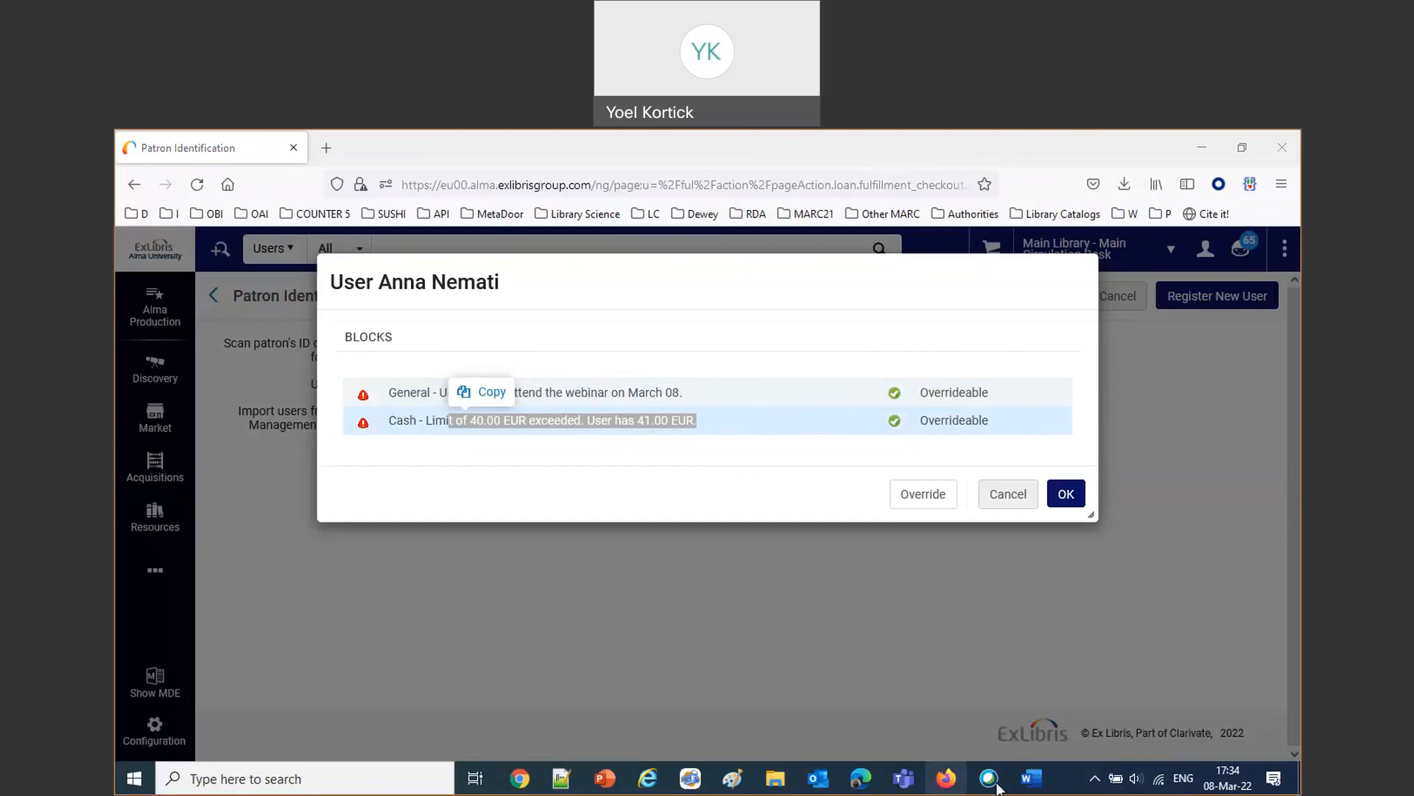
Switch to Word and replace the question with the request to still have a system block on LOST overdue recalled items.
click(1030, 778)
drag(545, 572, 218, 528)
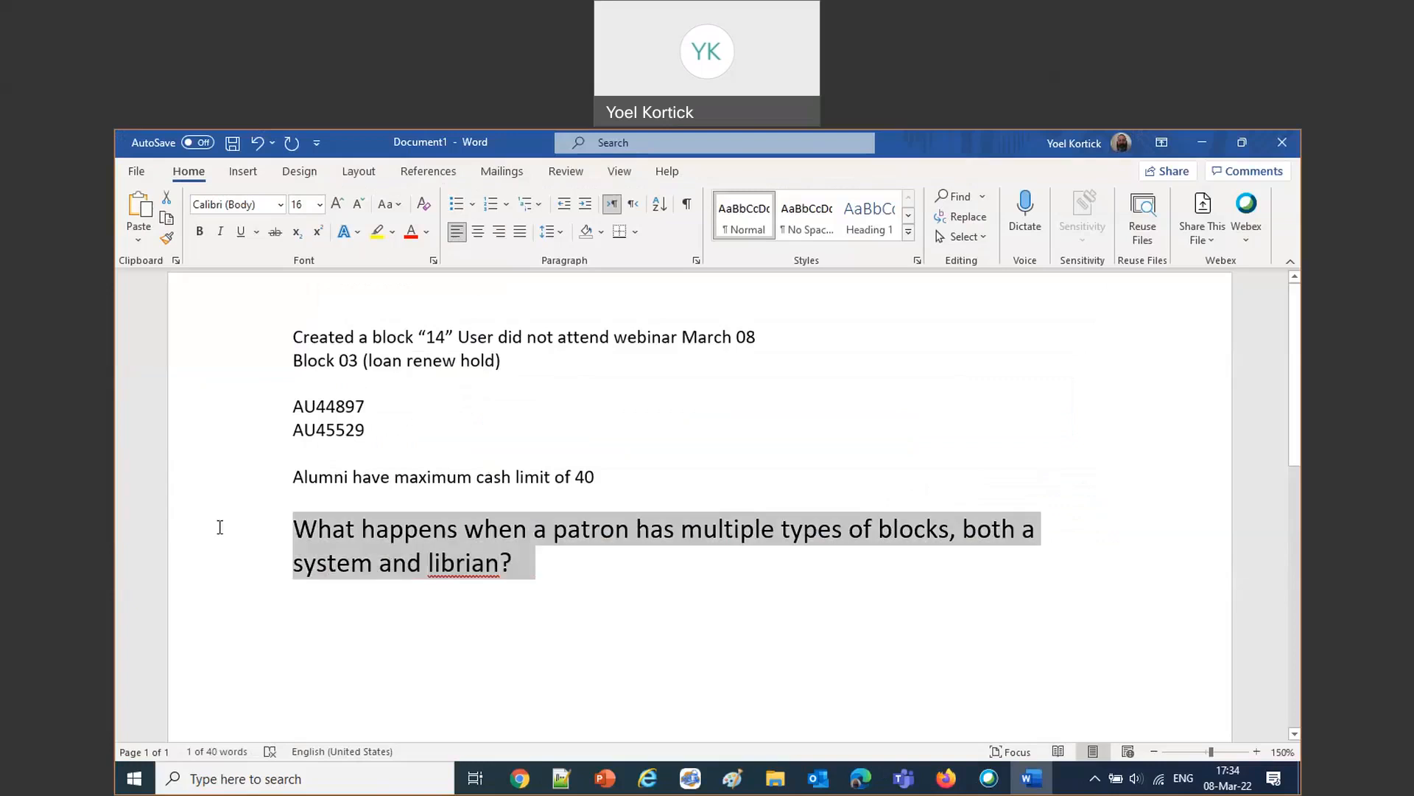
text(We block for overdue recall, but once overdue recall is billed and item is LOST the block disappears. We would like to still have a system block on LOST overdue recalled items.)
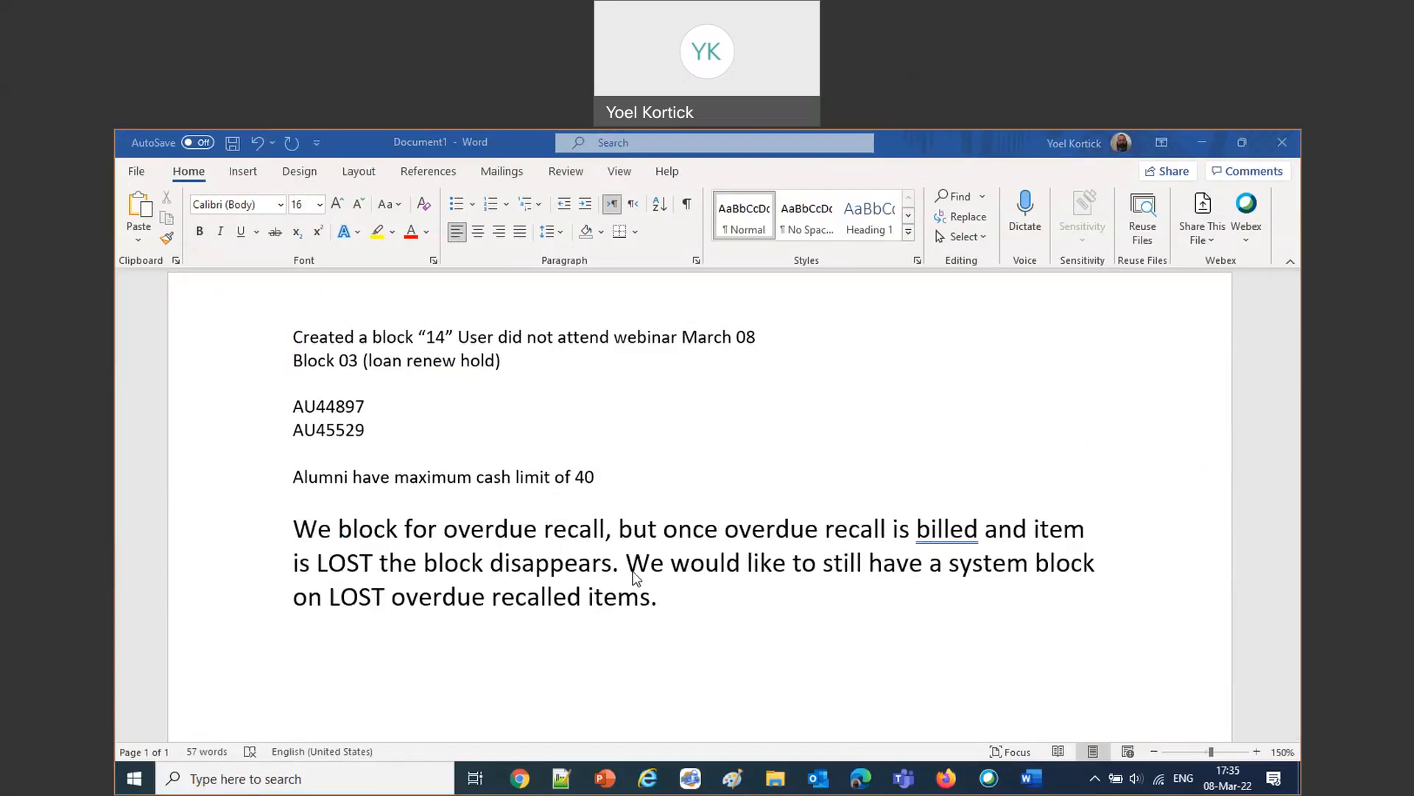
Switch to Alma, cancel the patron's block dialog, and open the Patron Limits configuration table to highlight its limit column headings.
mouse_move(947, 782)
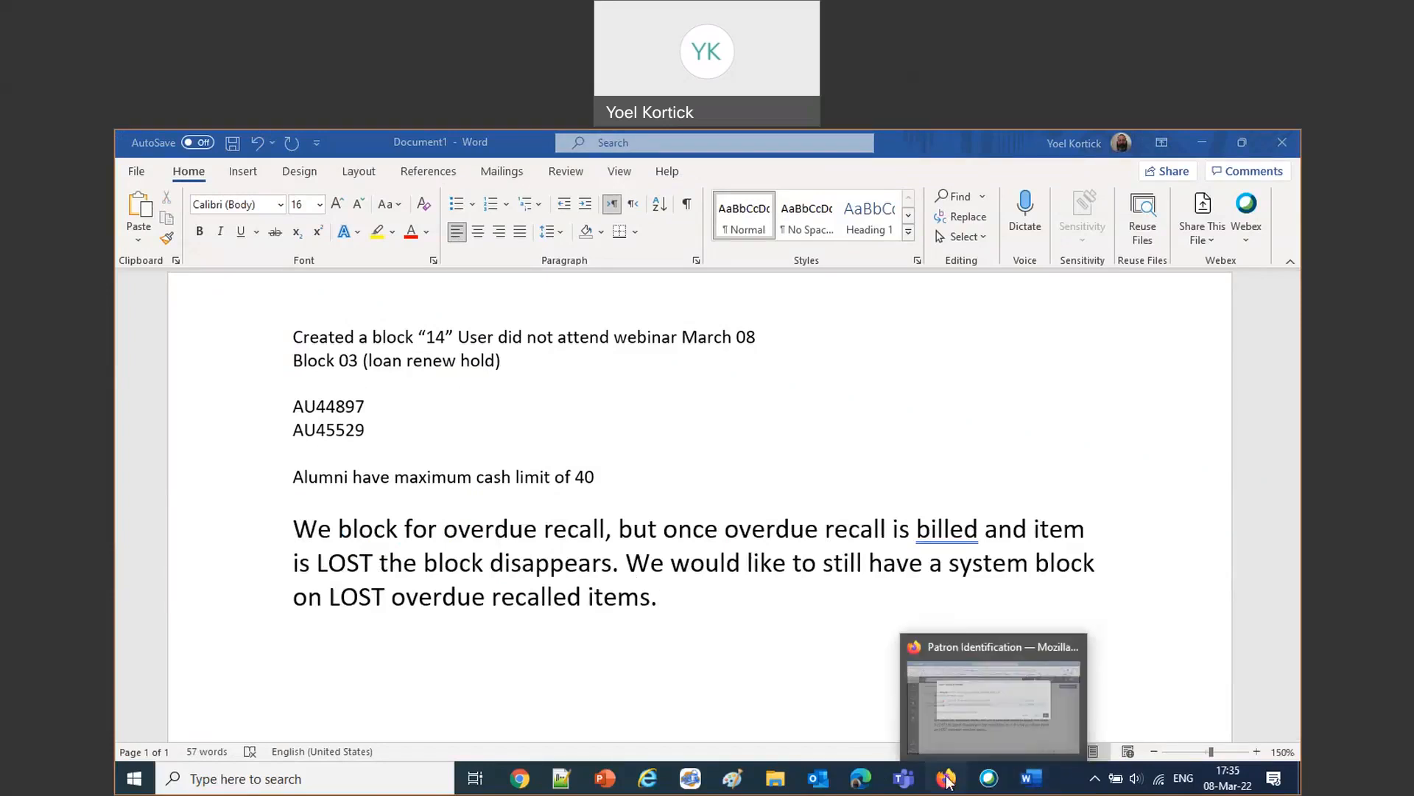
click(937, 734)
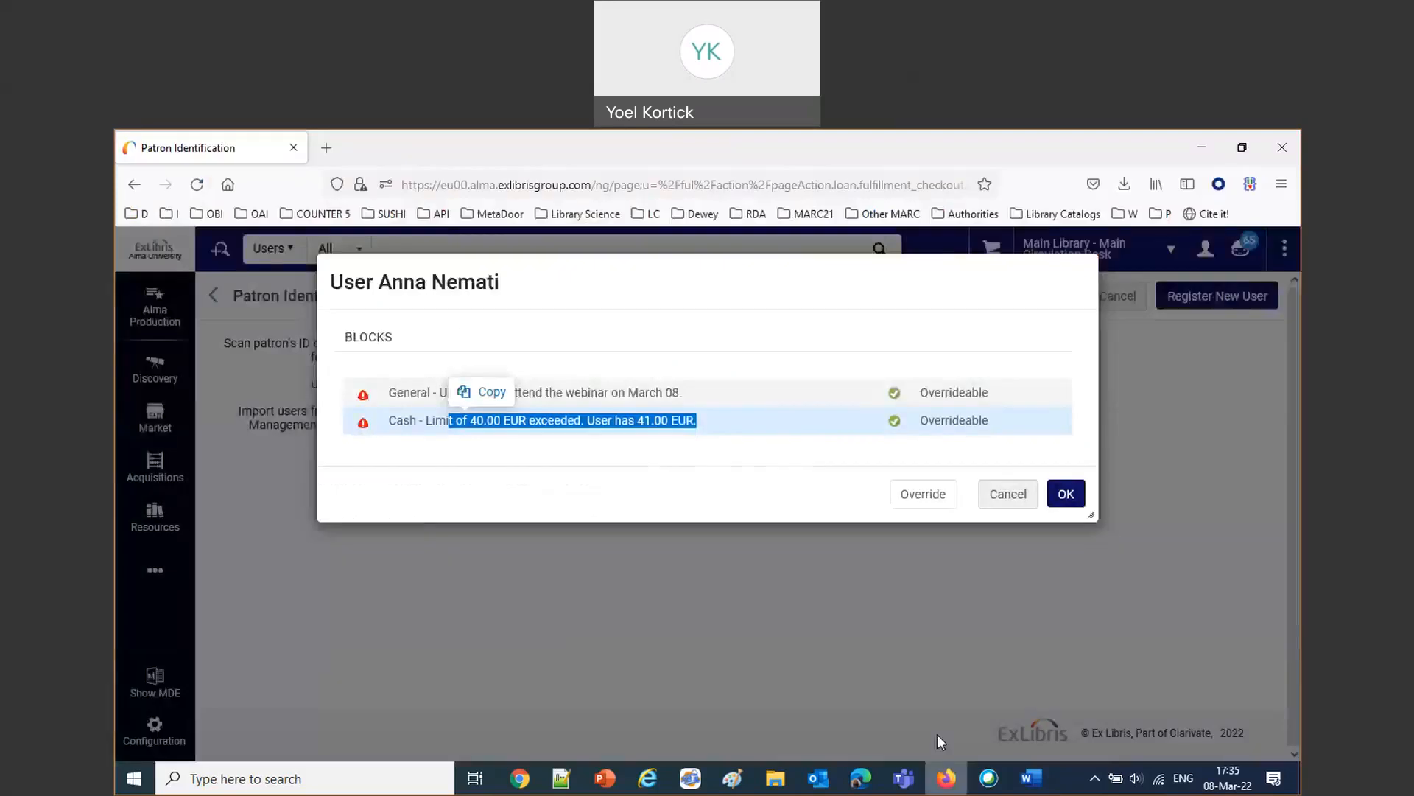
click(1023, 495)
click(152, 749)
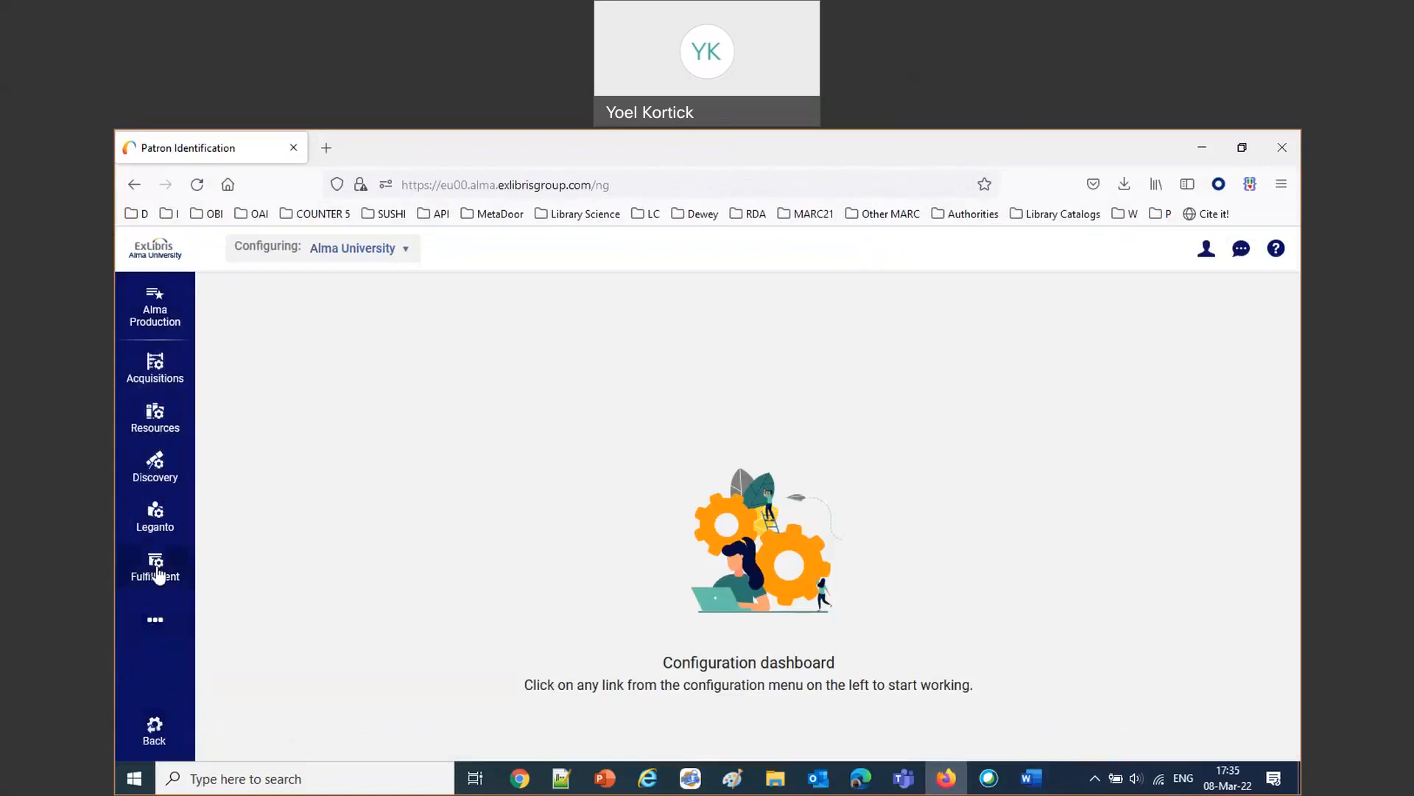
click(157, 573)
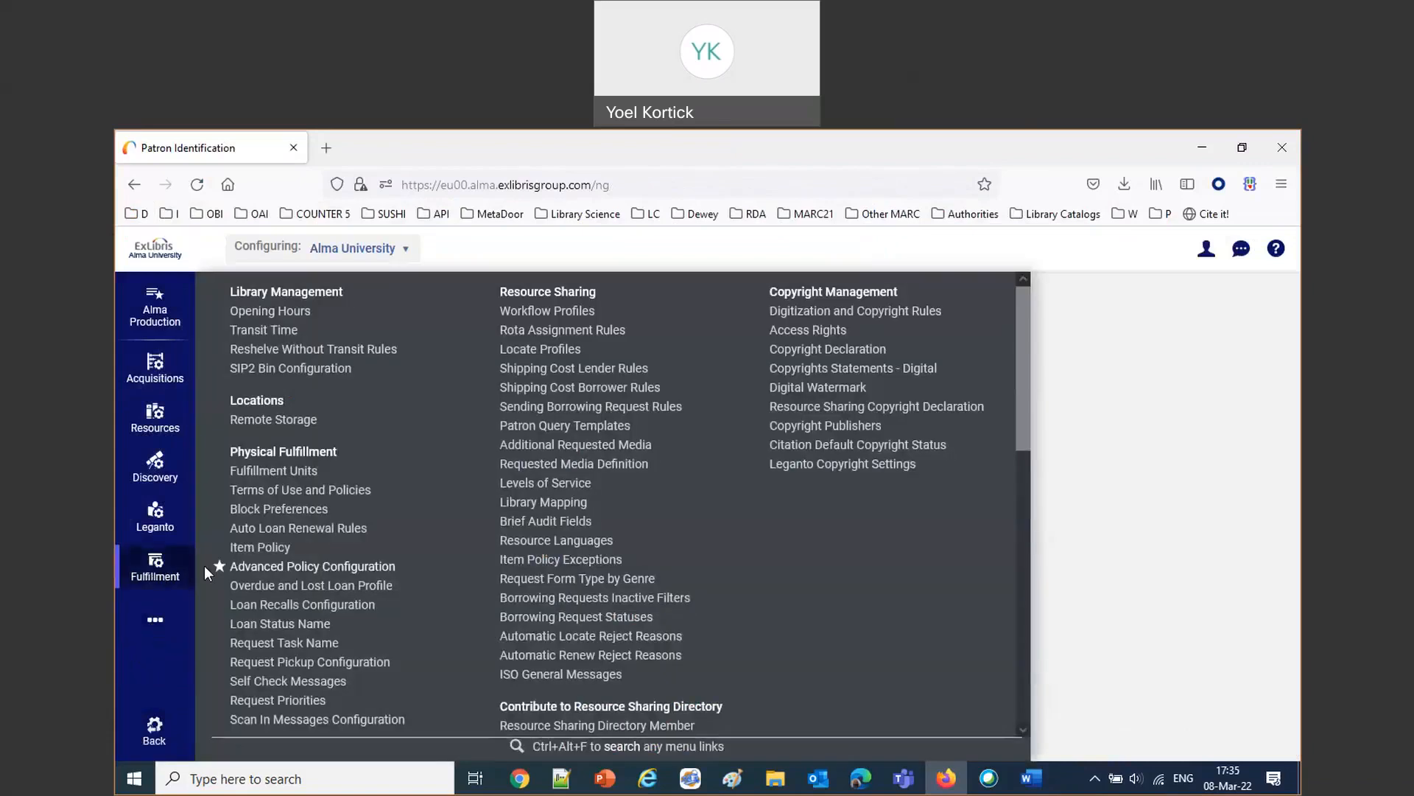
click(157, 298)
text(patron)
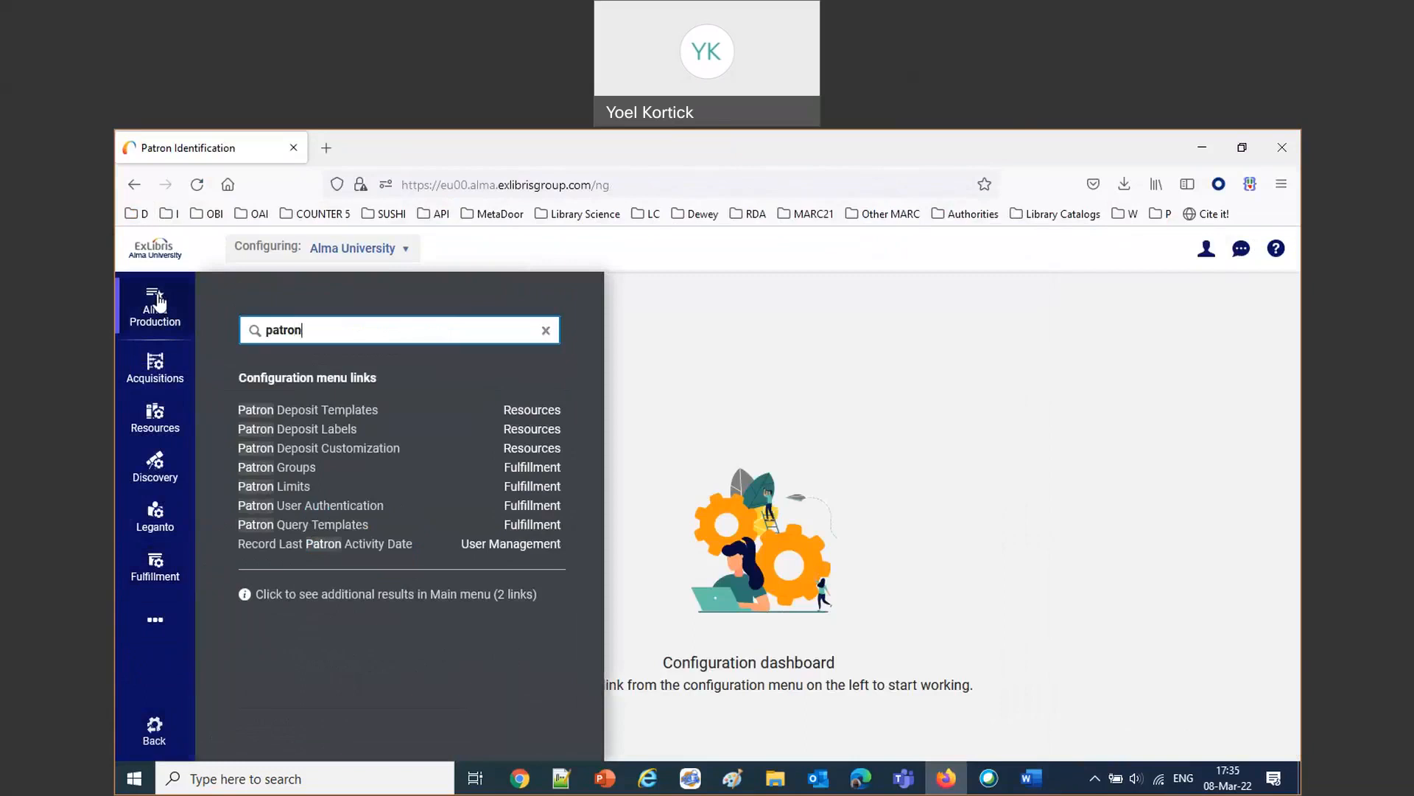
click(282, 488)
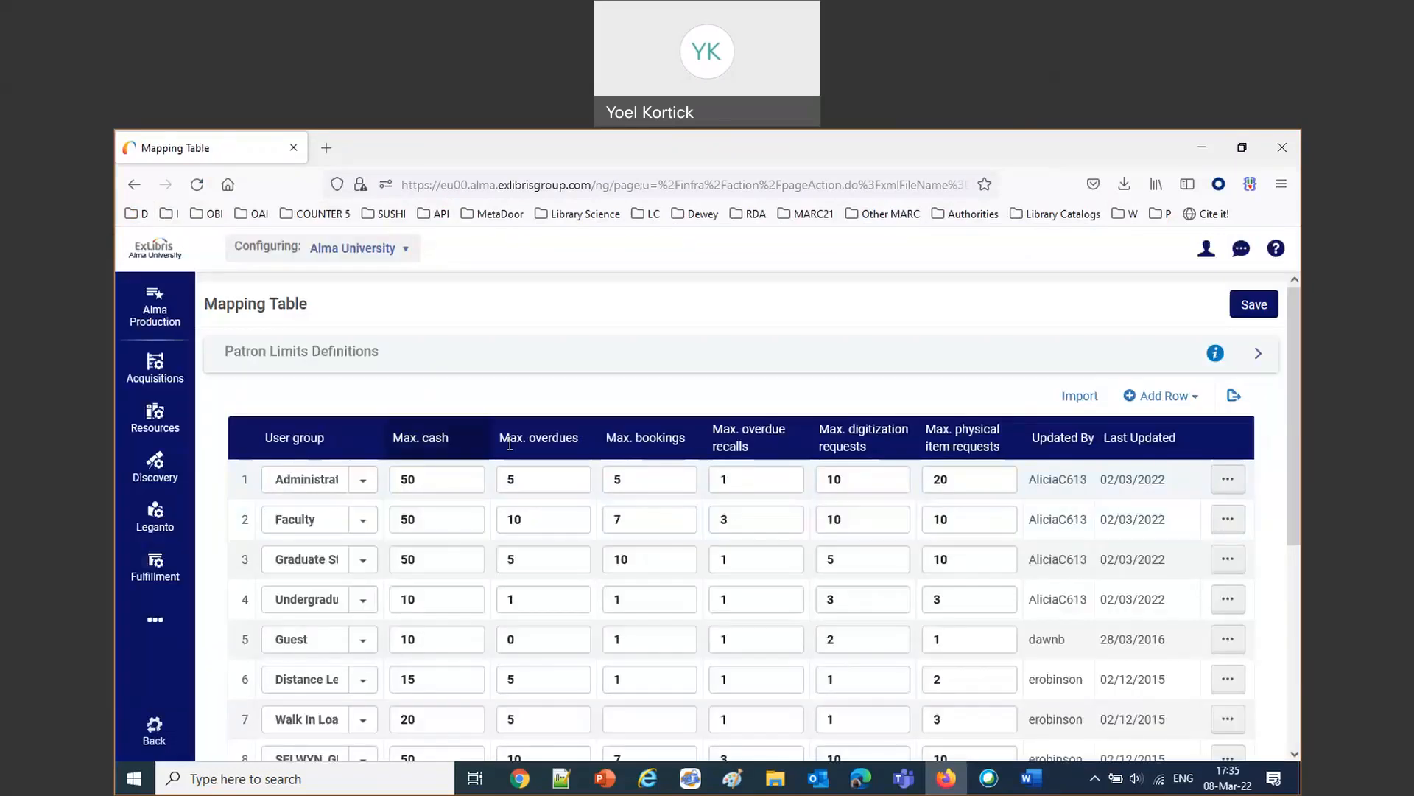
drag(1014, 441, 392, 434)
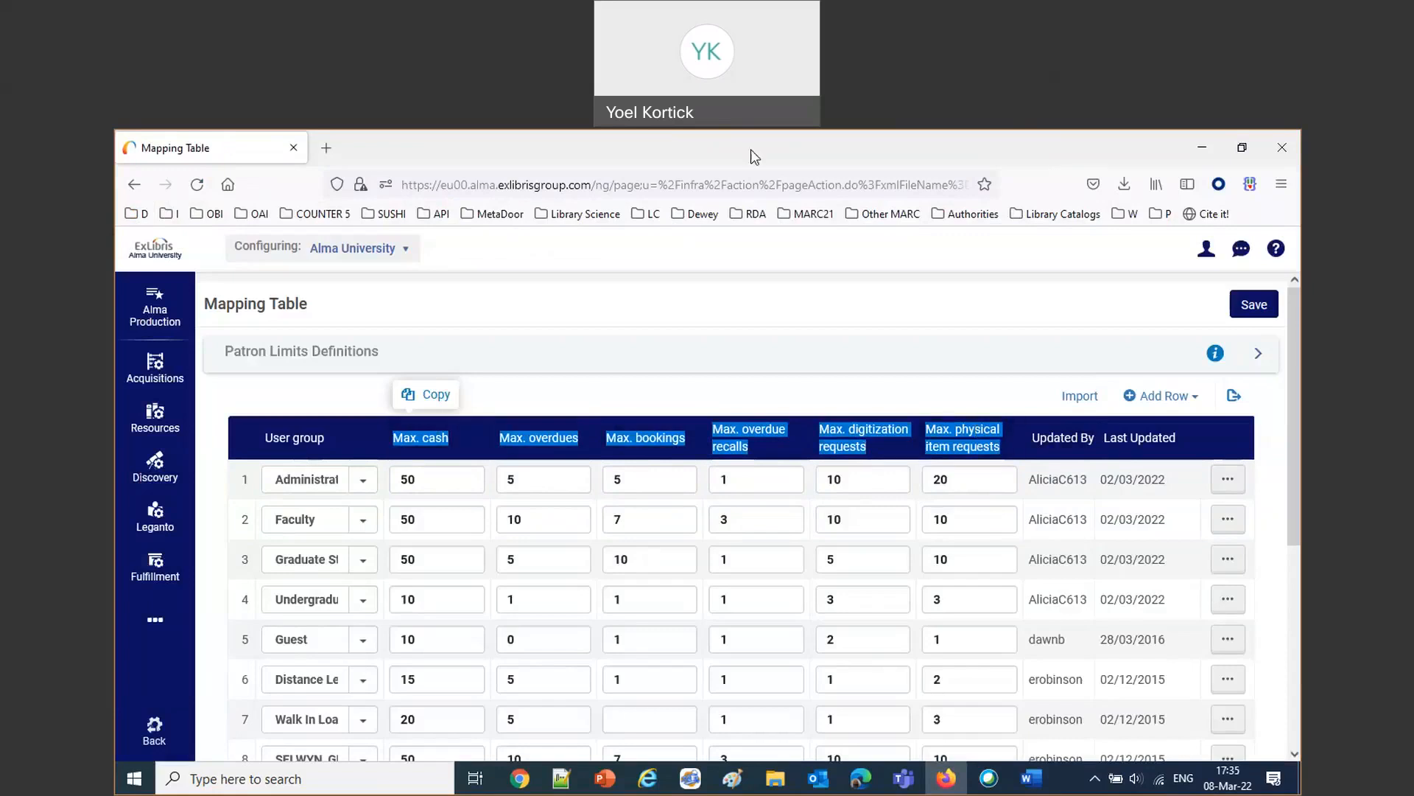
click(1016, 155)
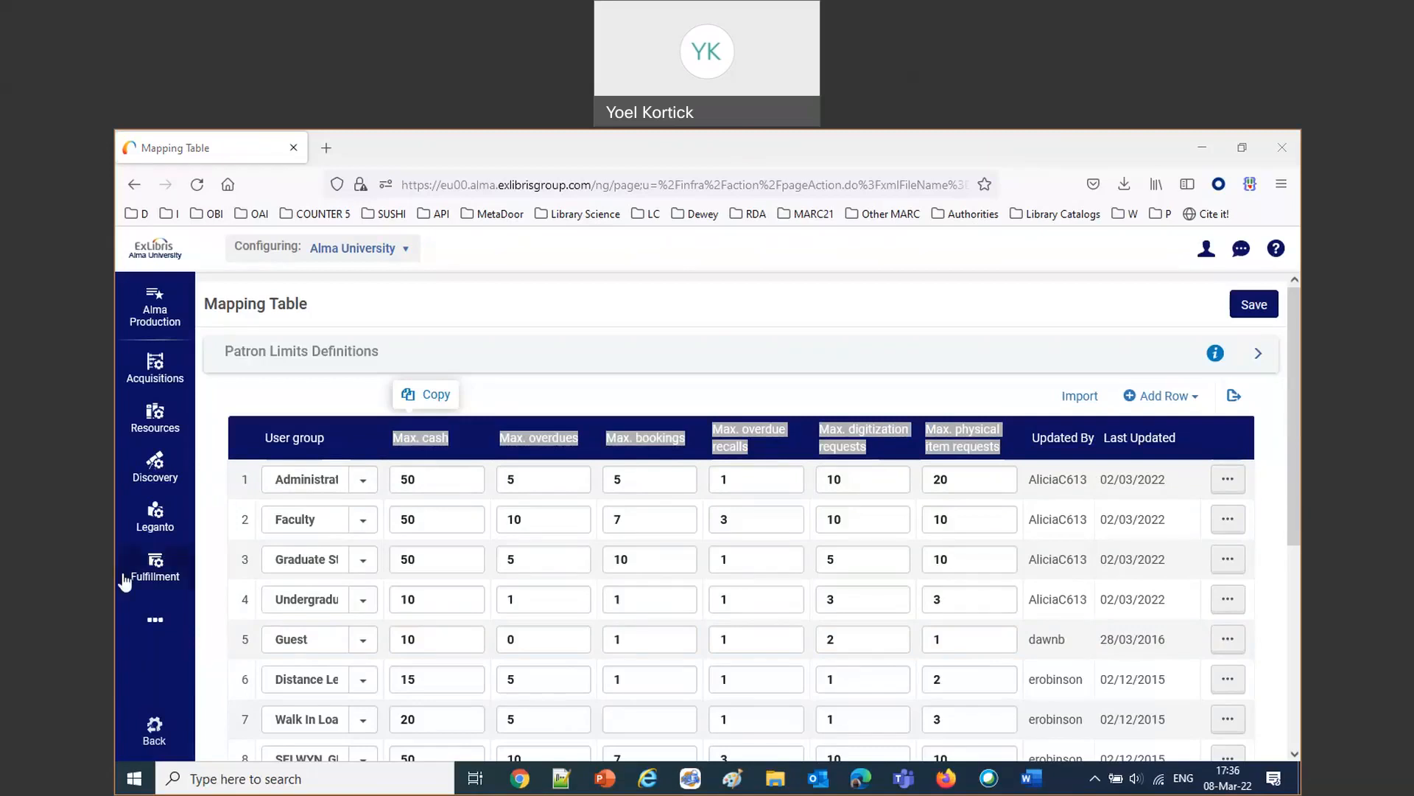
Leave the configuration area, search the users for the alumni patron by ID, and open the record for editing.
click(157, 731)
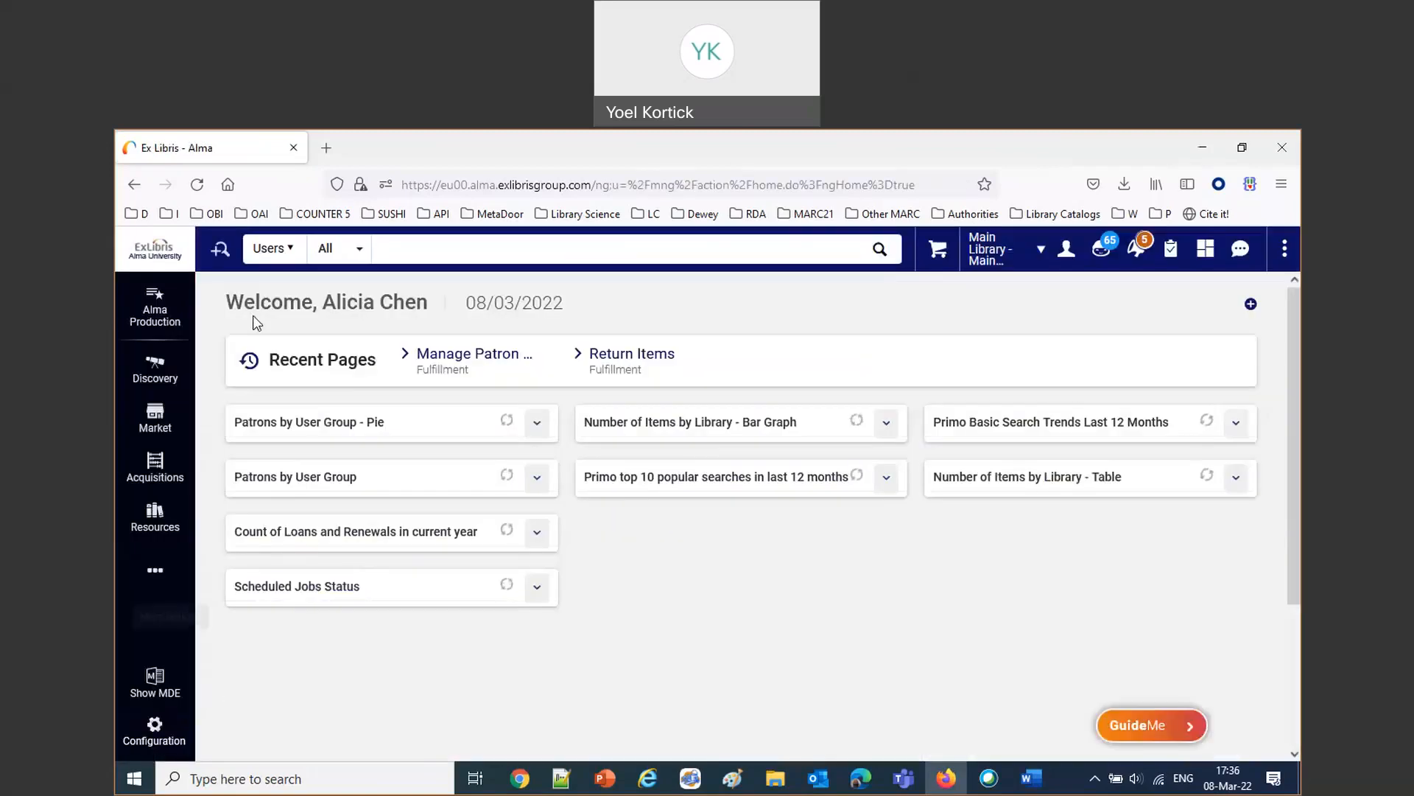
text(annan613)
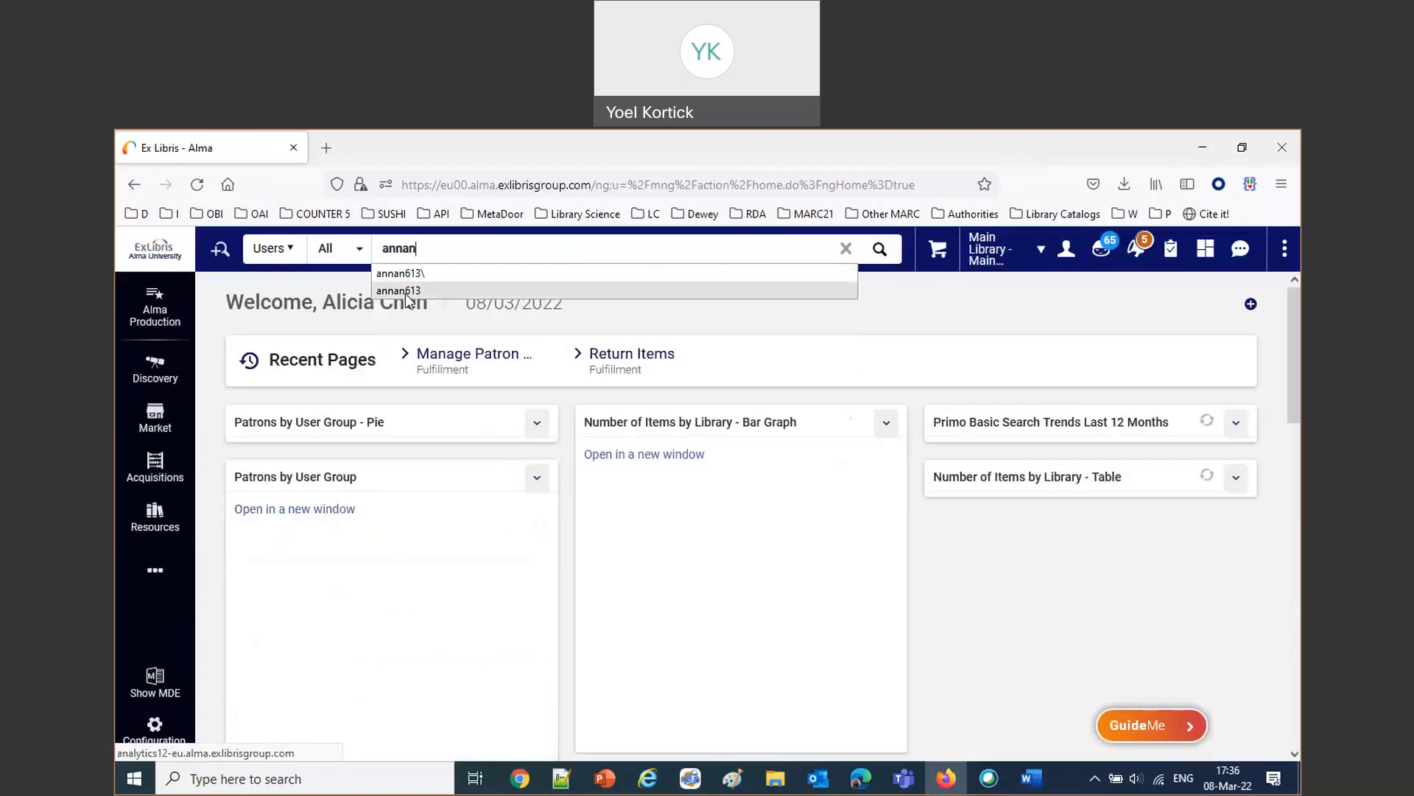
click(406, 292)
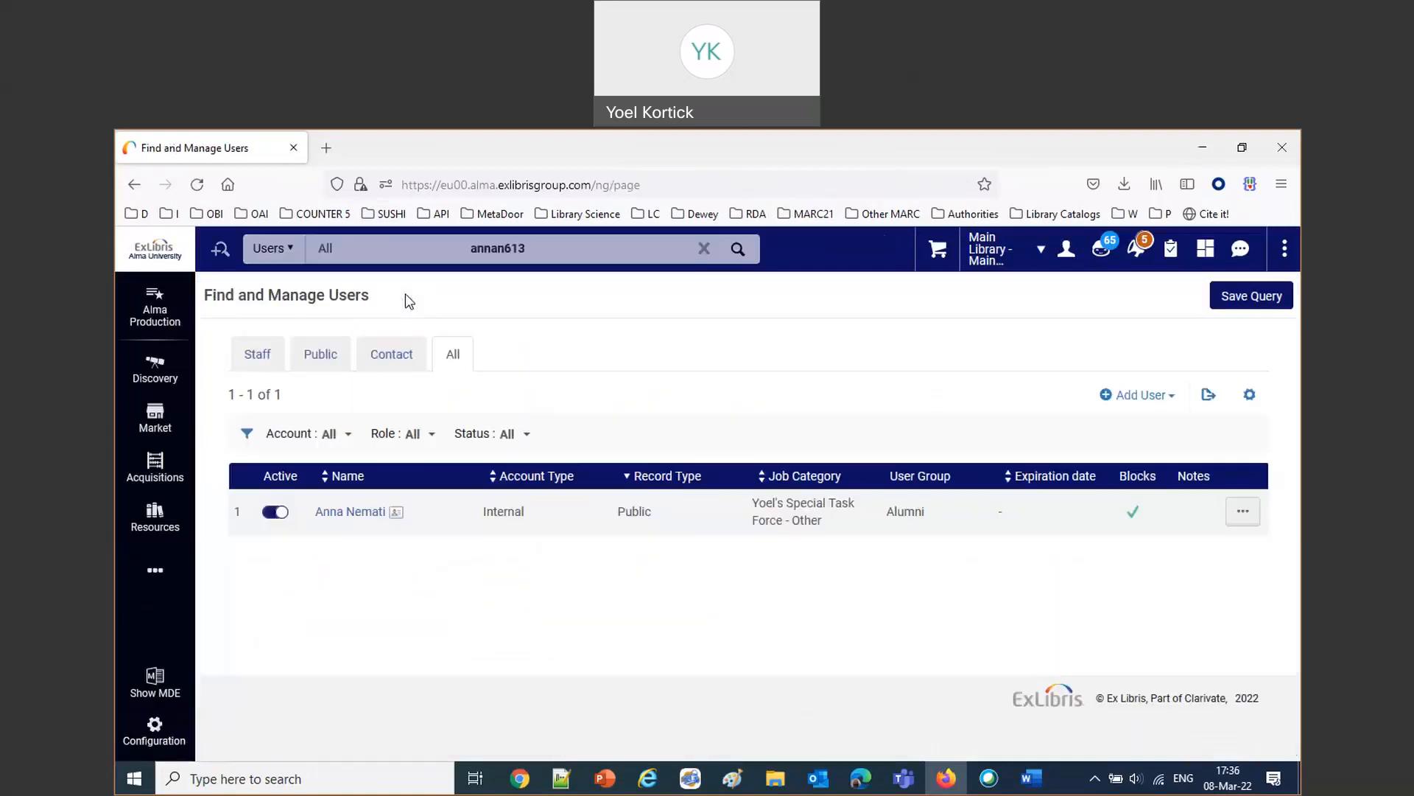
click(1228, 513)
click(1131, 549)
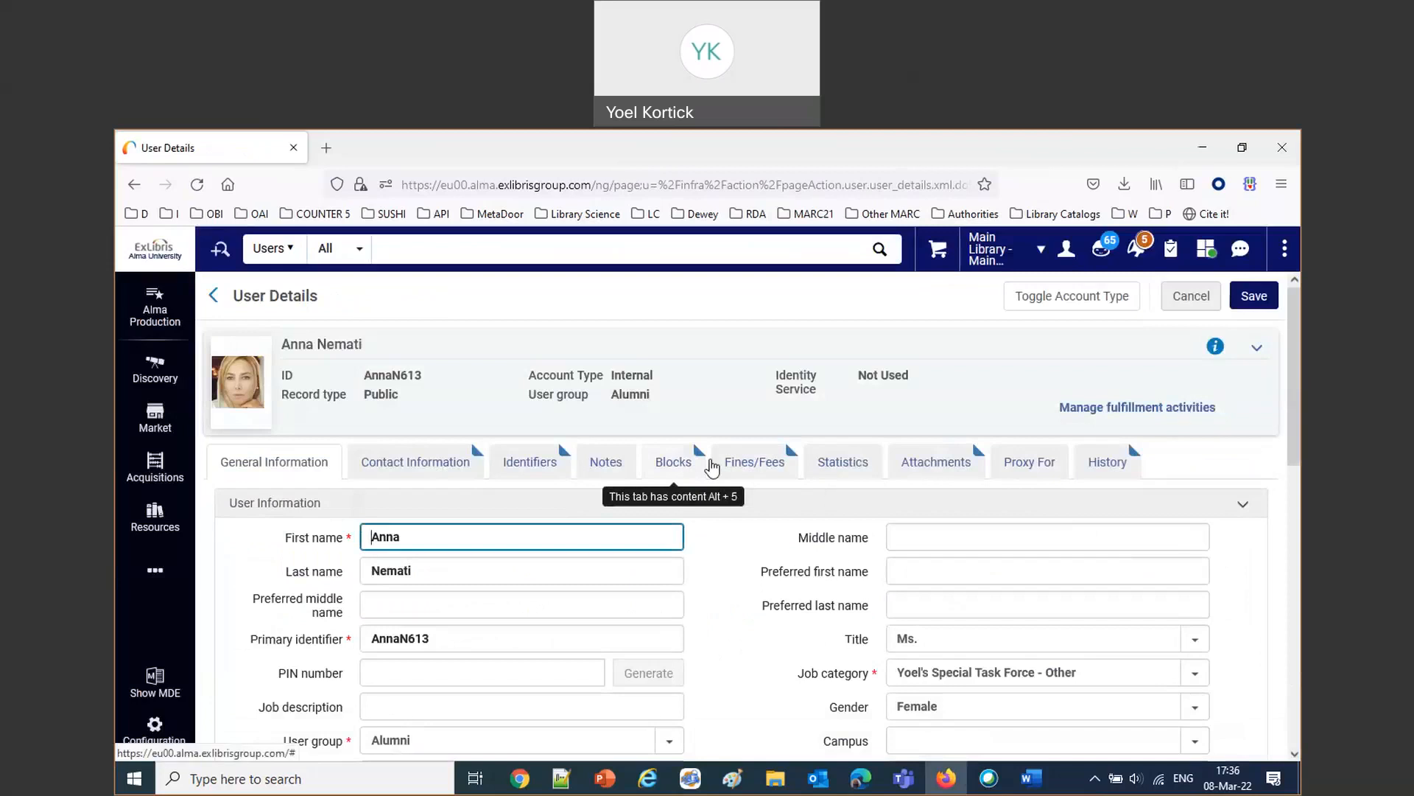
Examine the damaged item fine in the patron's fines and fees, highlighting its comment "Spilled coffee on the front cover".
click(741, 468)
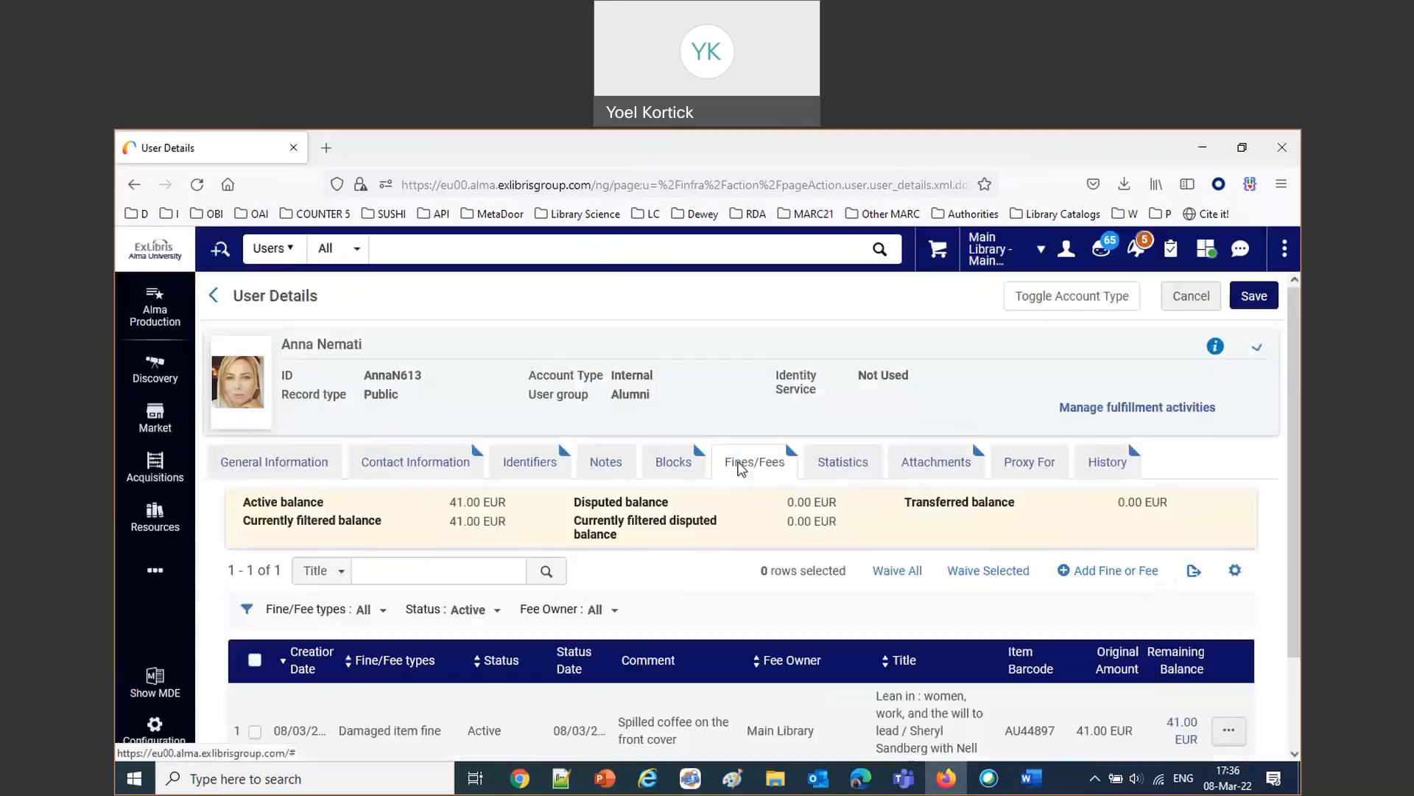
scroll(1175, 650, down, 2)
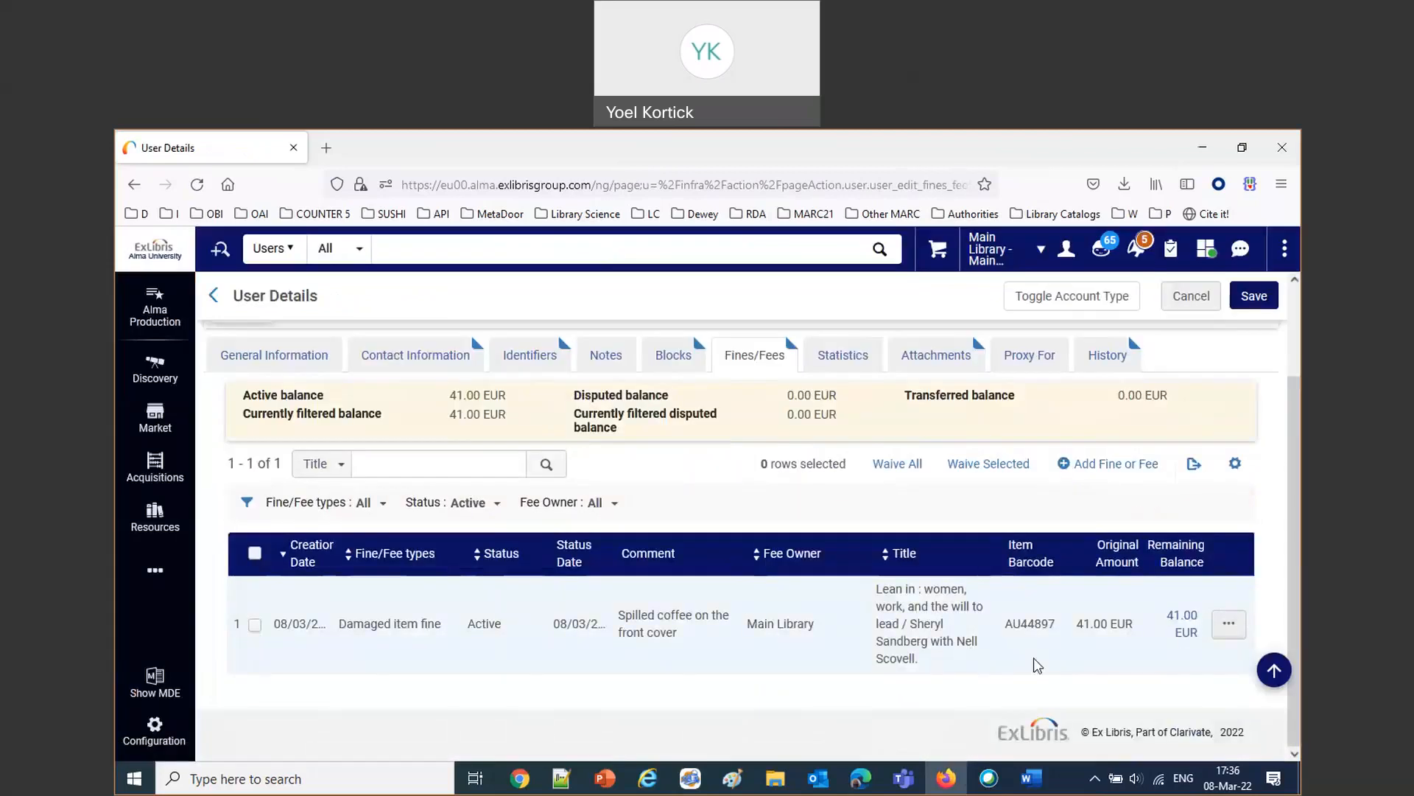
click(1224, 634)
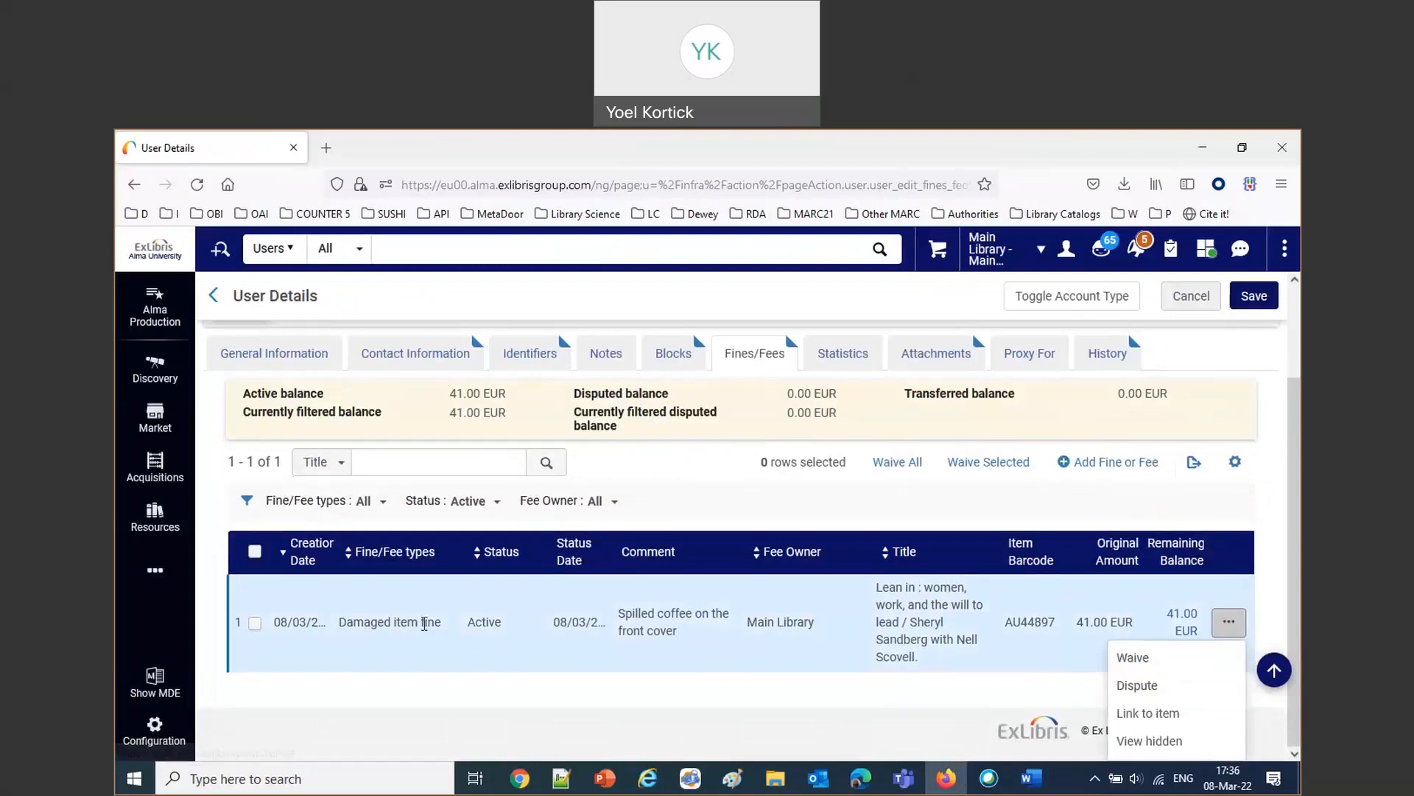
click(646, 618)
triple_click(645, 617)
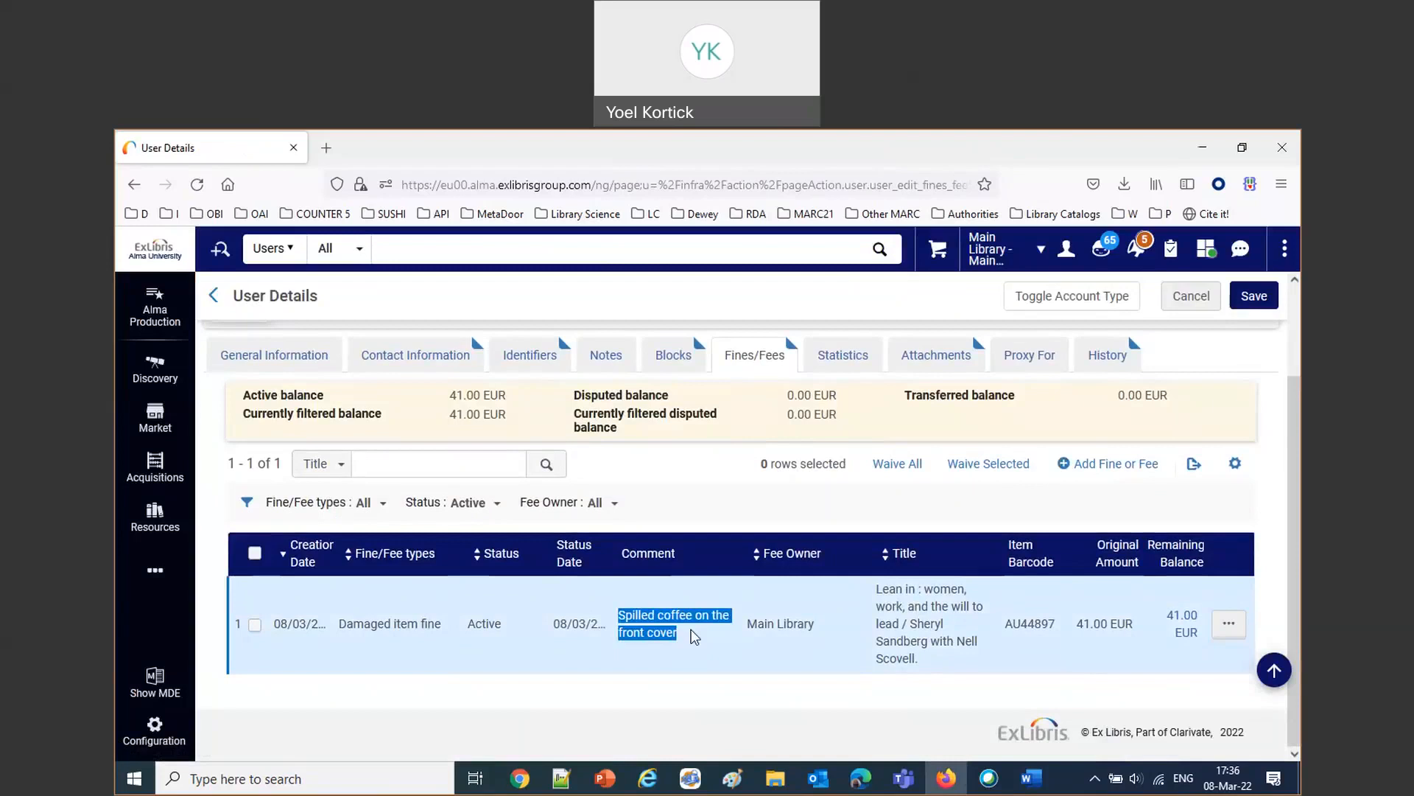
Copy the item barcode AU44897 from the patron's damaged item fine.
double_click(1022, 624)
key(ctrl+c)
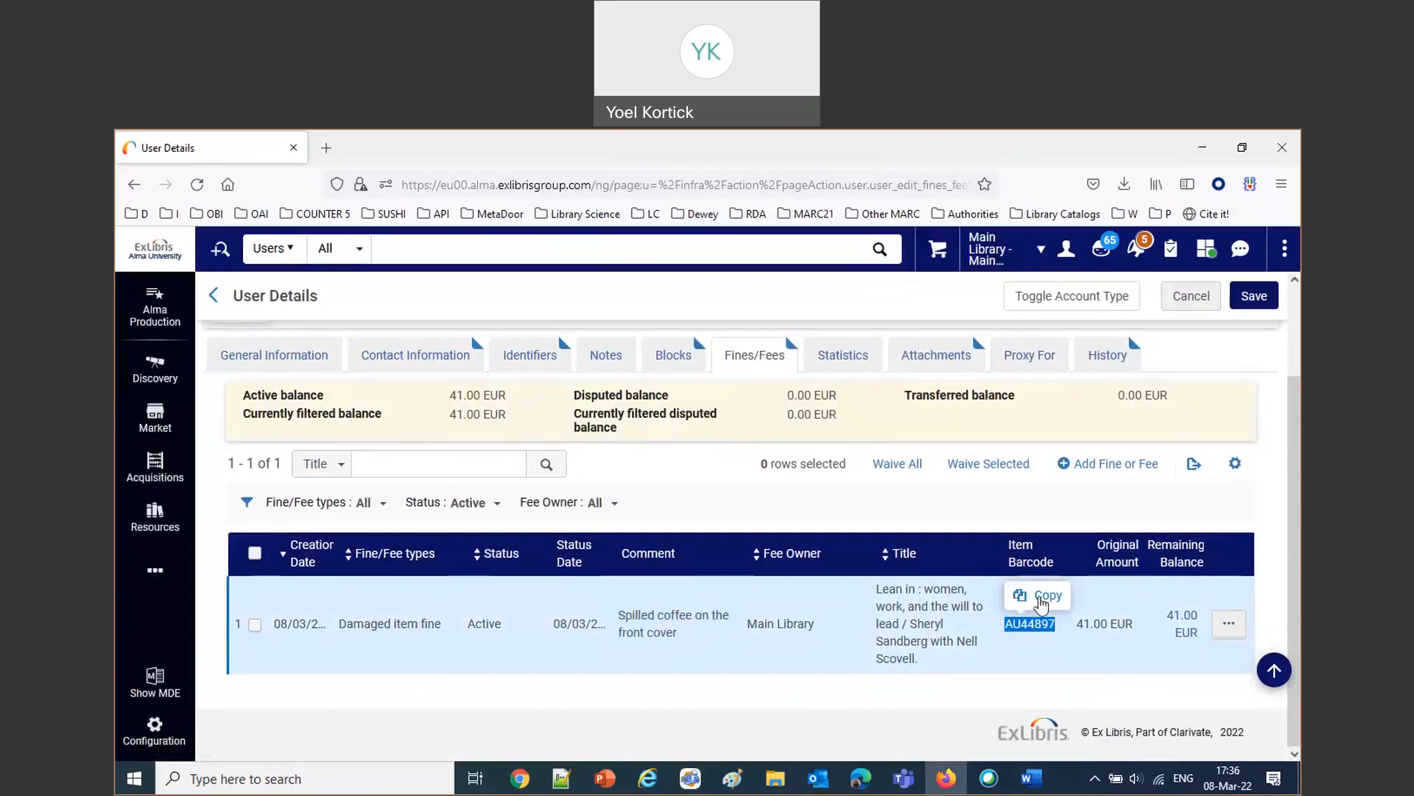
click(1040, 597)
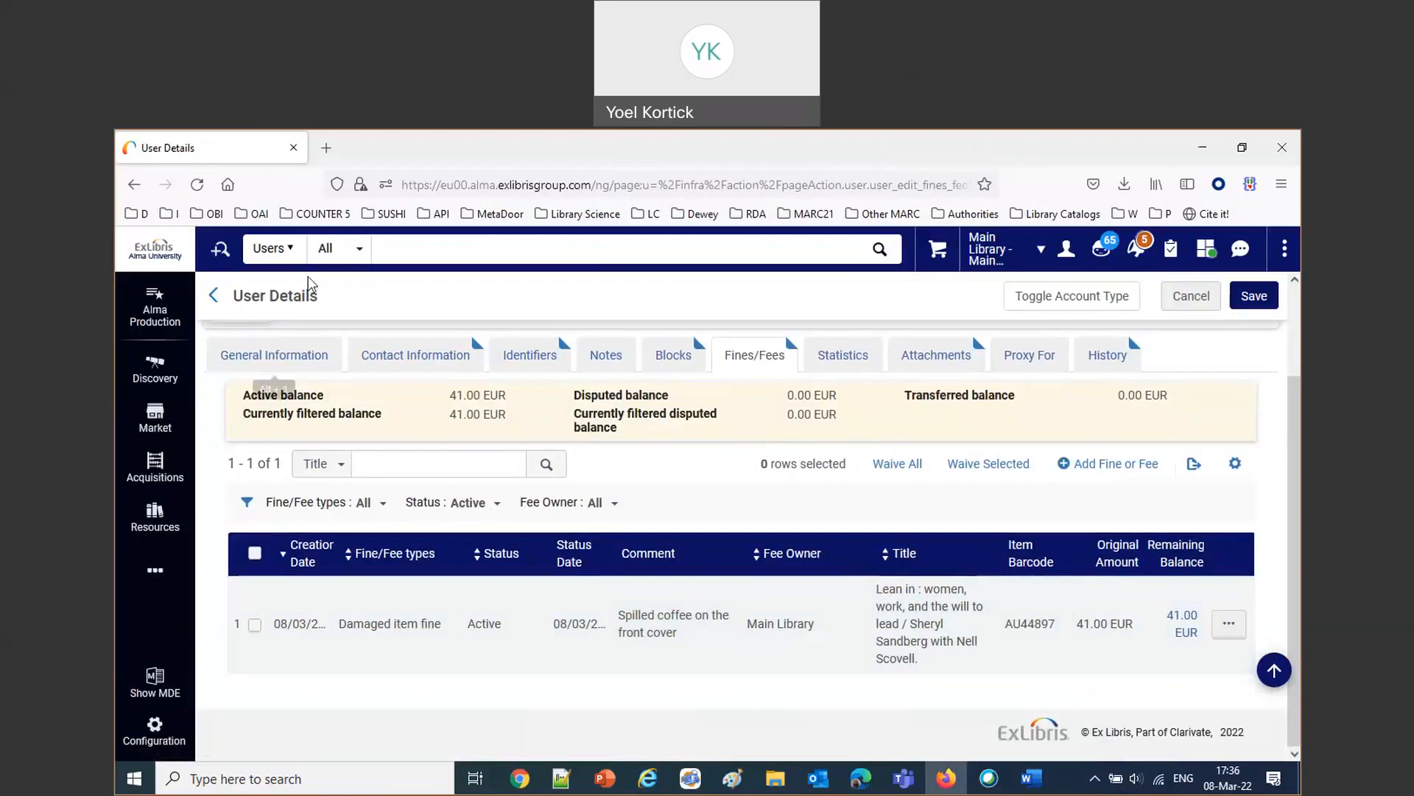
click(155, 570)
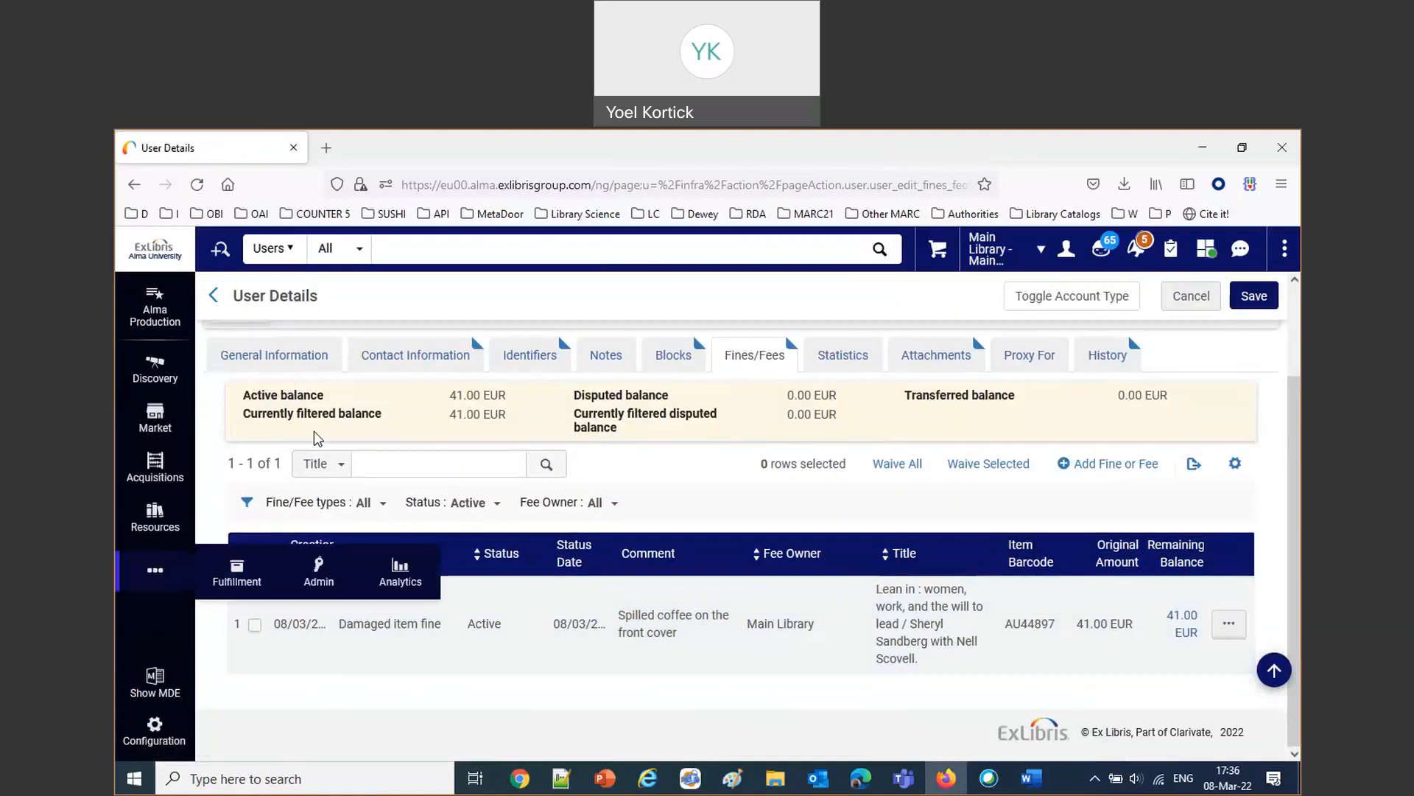
click(441, 700)
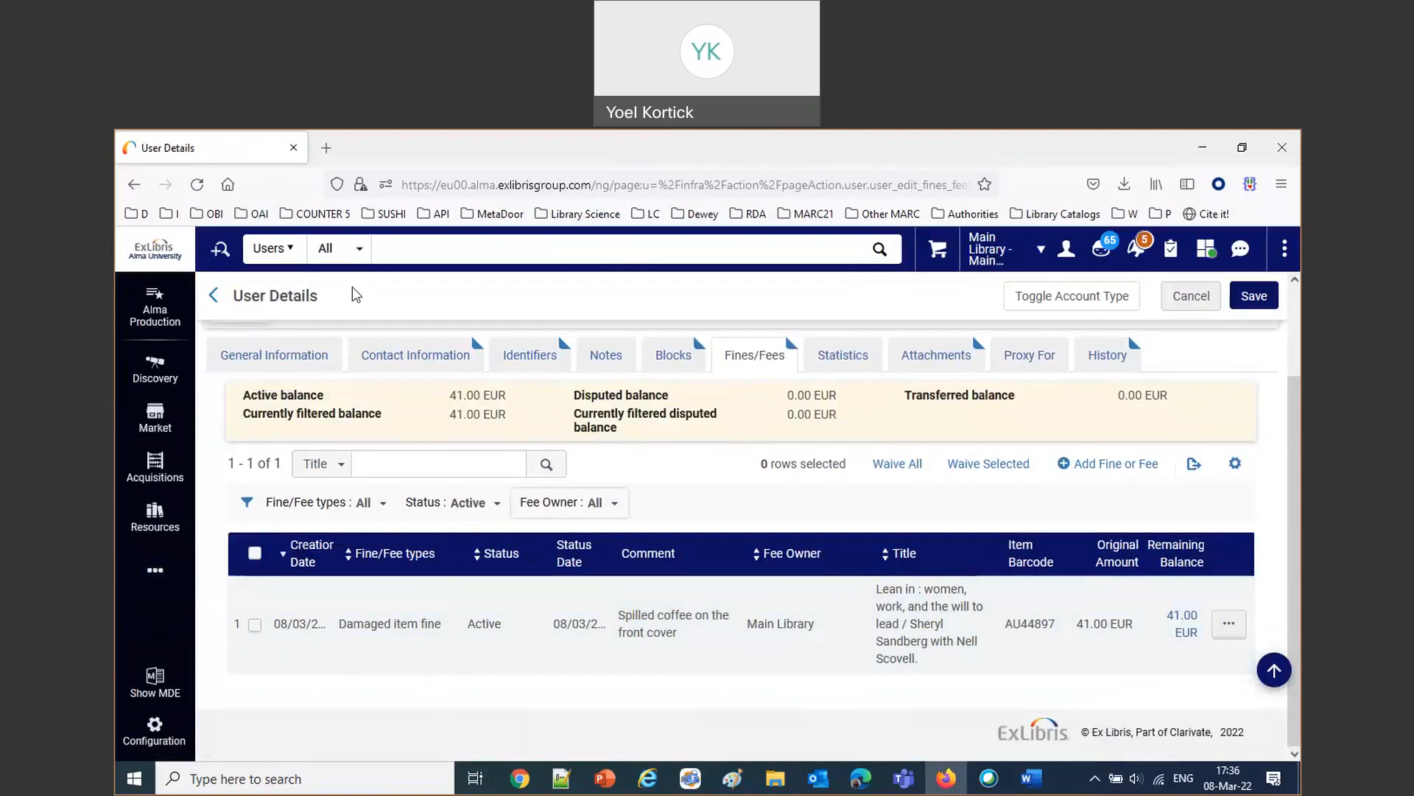
Search the physical items by barcode for AU44897.
click(274, 248)
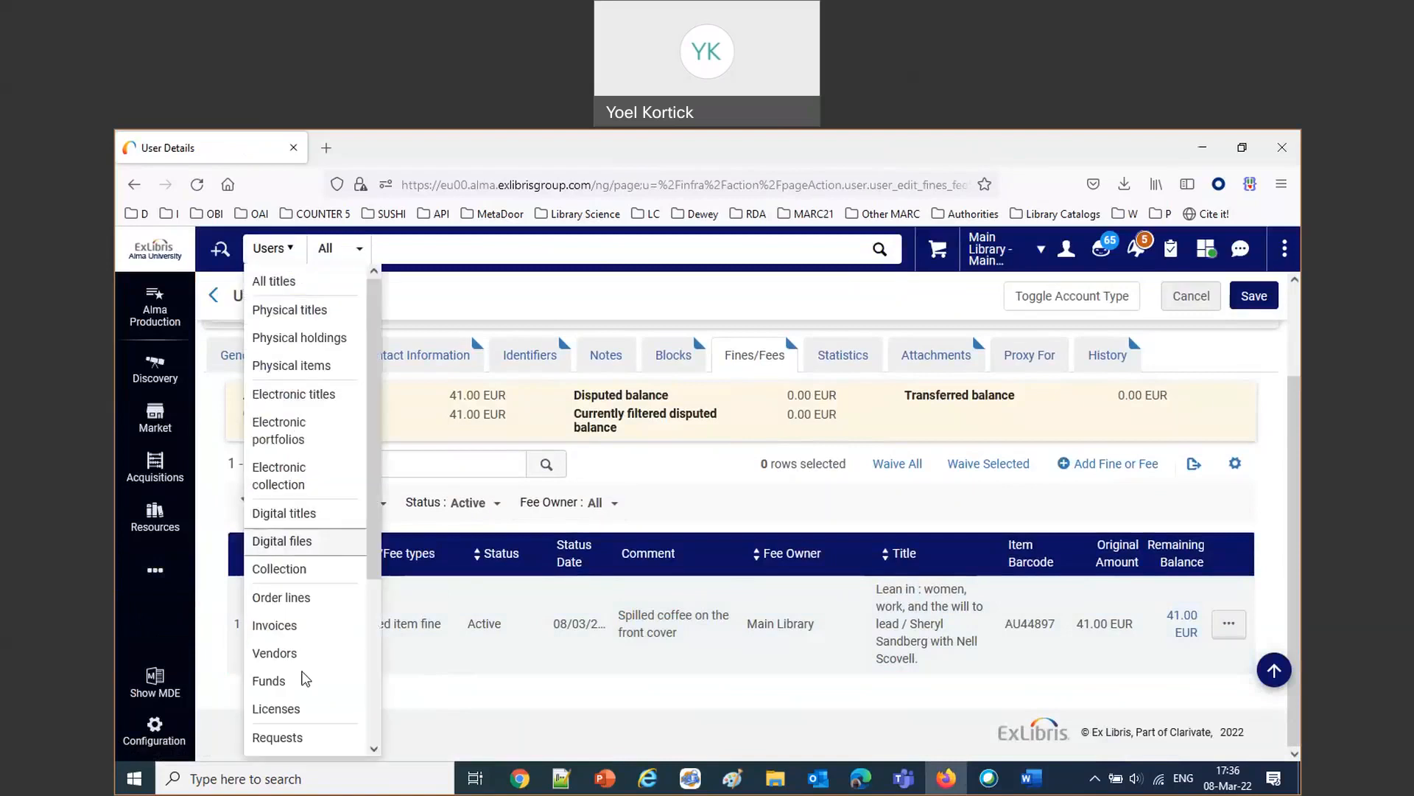
click(309, 366)
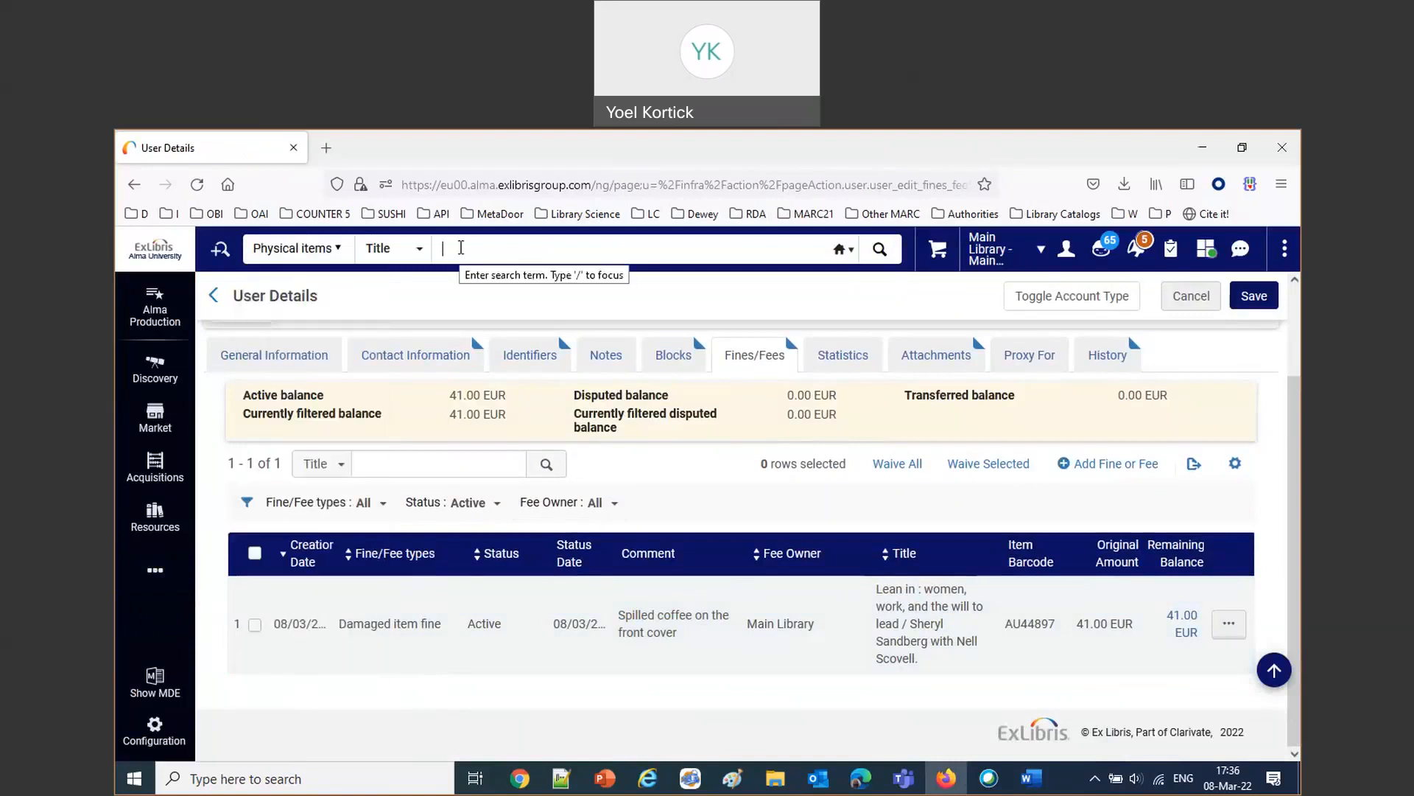
click(398, 248)
click(391, 313)
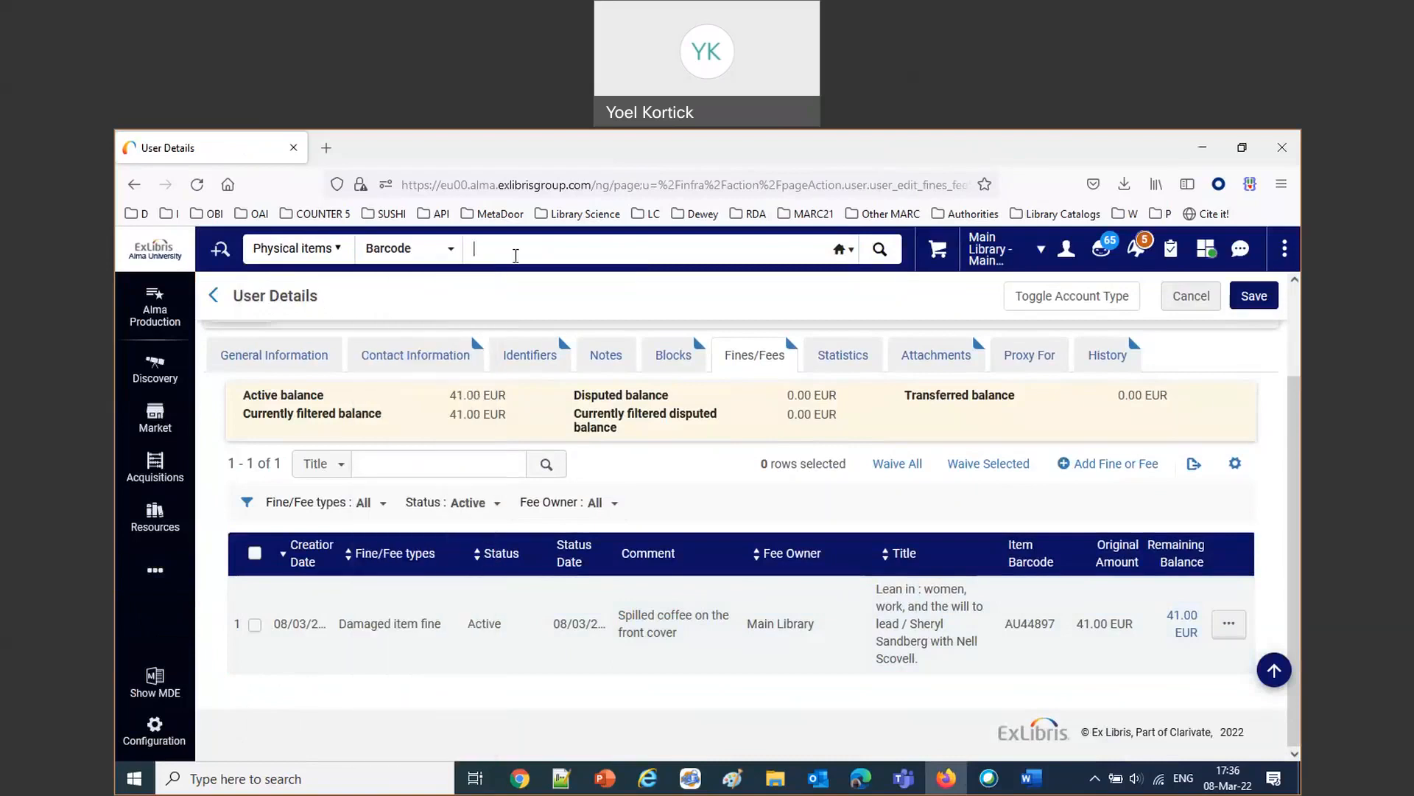
key(ctrl+v)
key(Return)
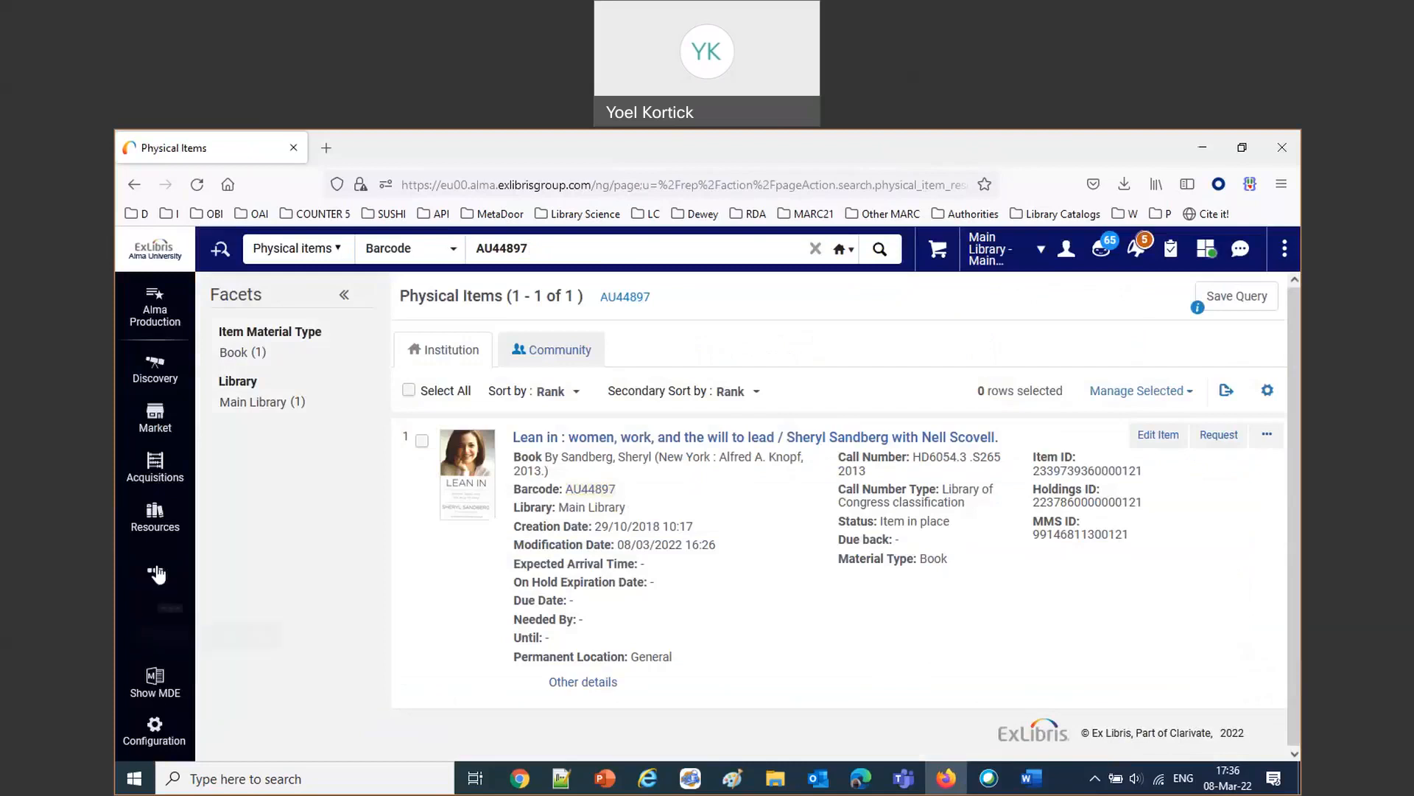
Open the alumni patron in Manage Patron Services by searching for the patron's ID, and override the general and cash blocks.
click(157, 575)
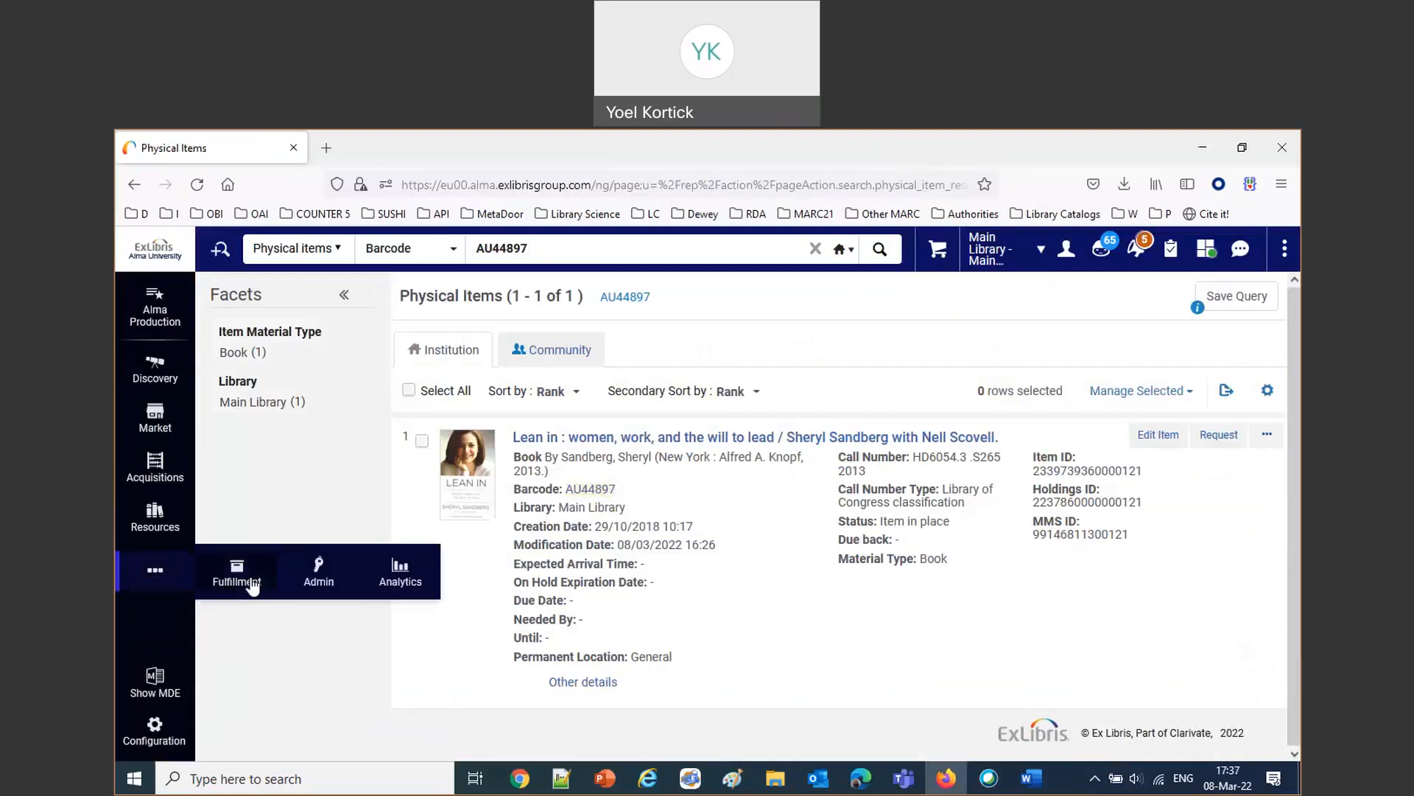
click(250, 584)
click(280, 314)
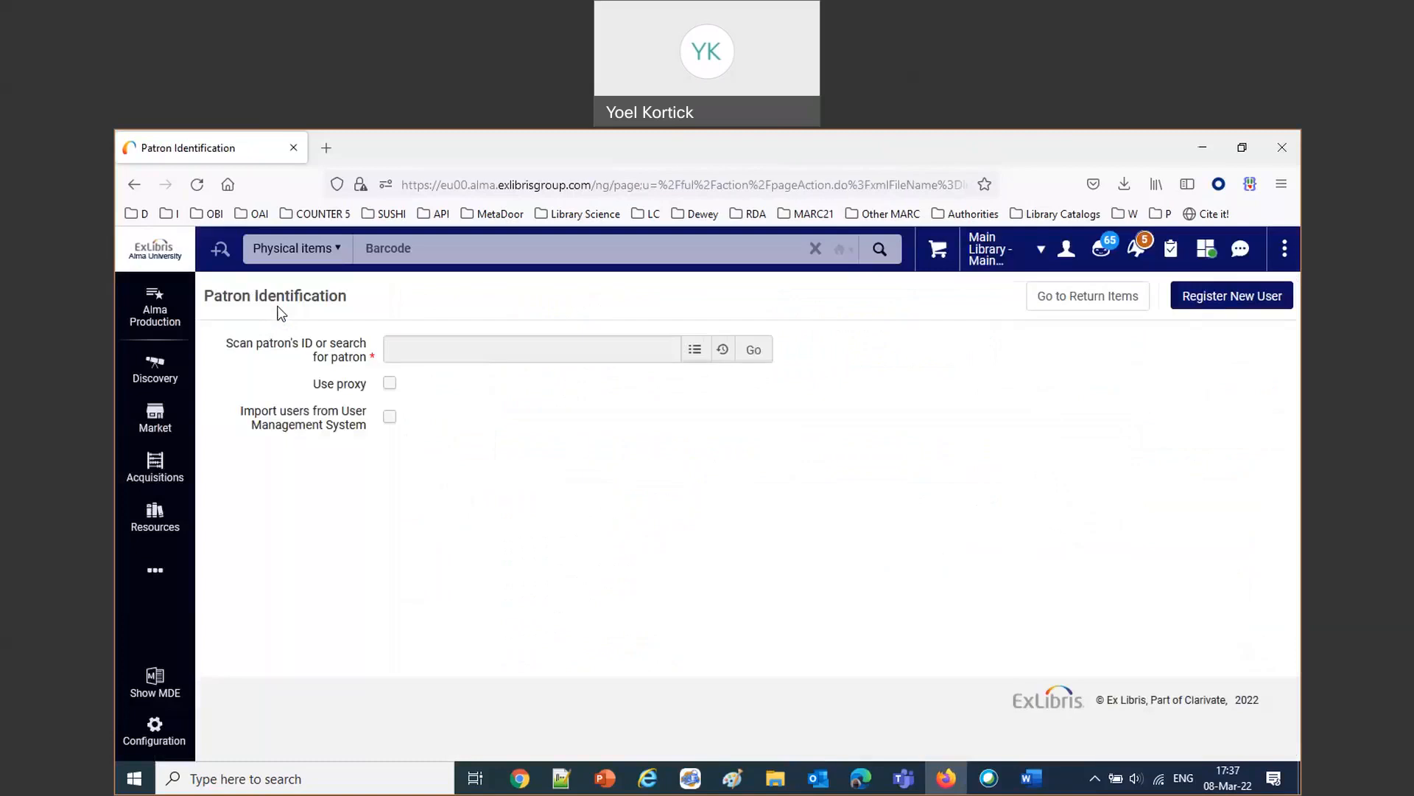
text(anna)
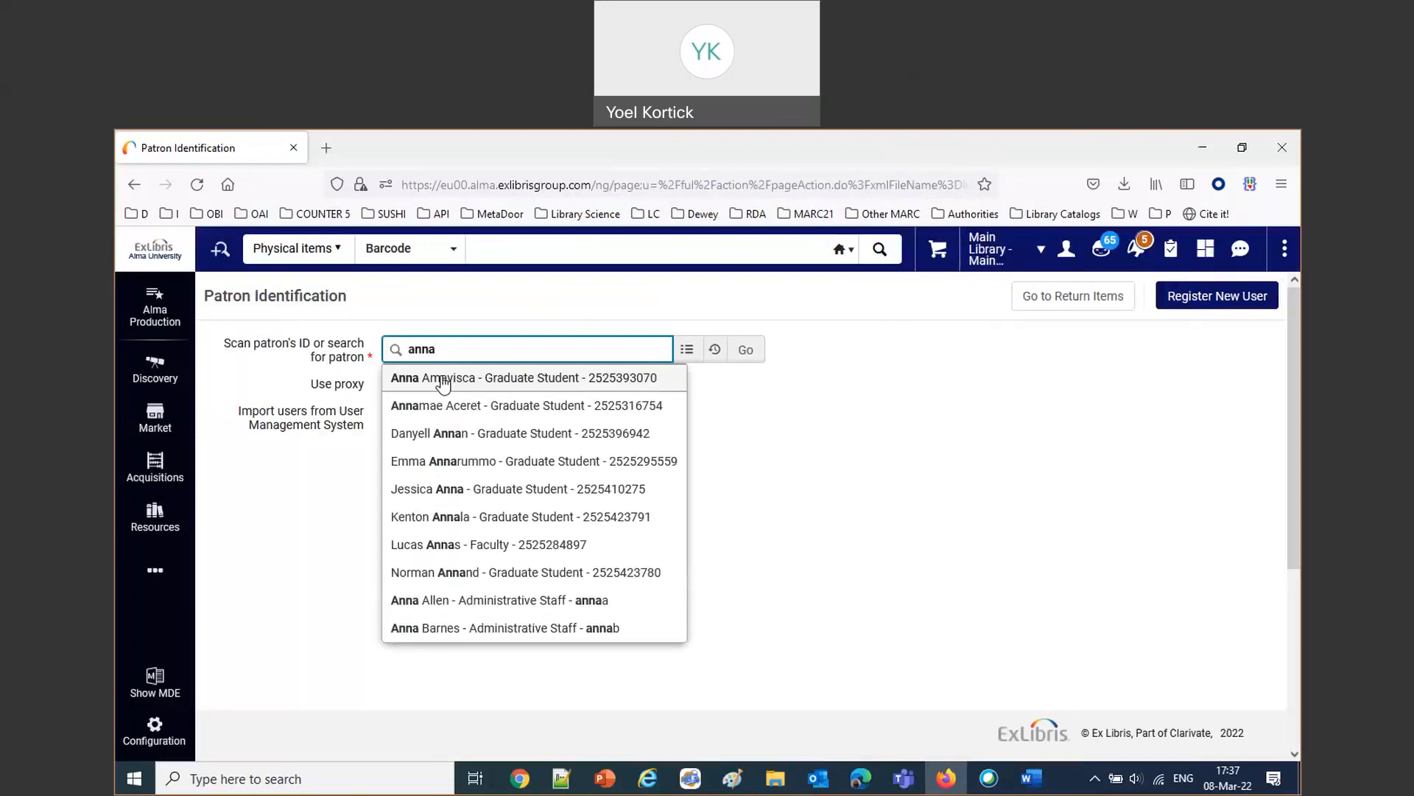
text(n)
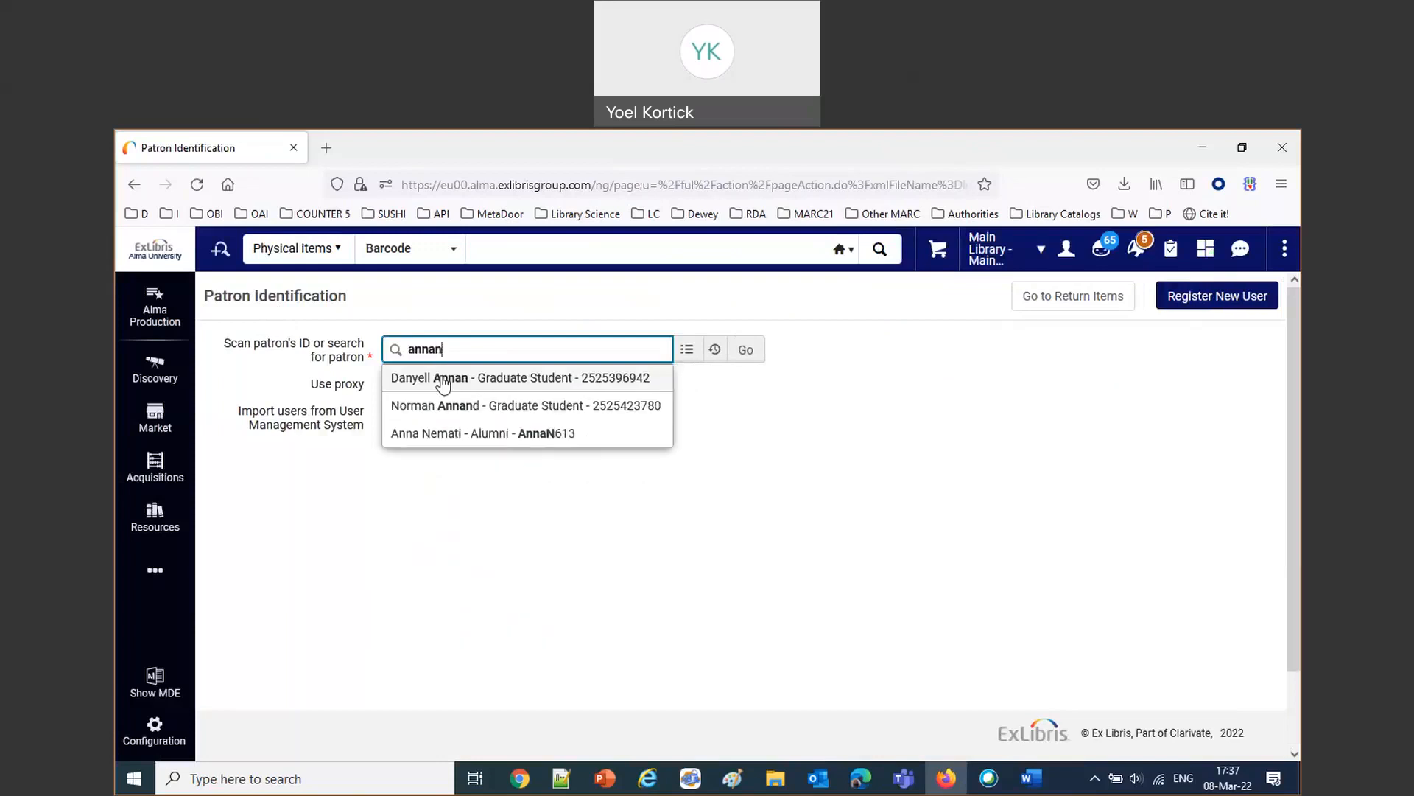
click(463, 435)
click(742, 352)
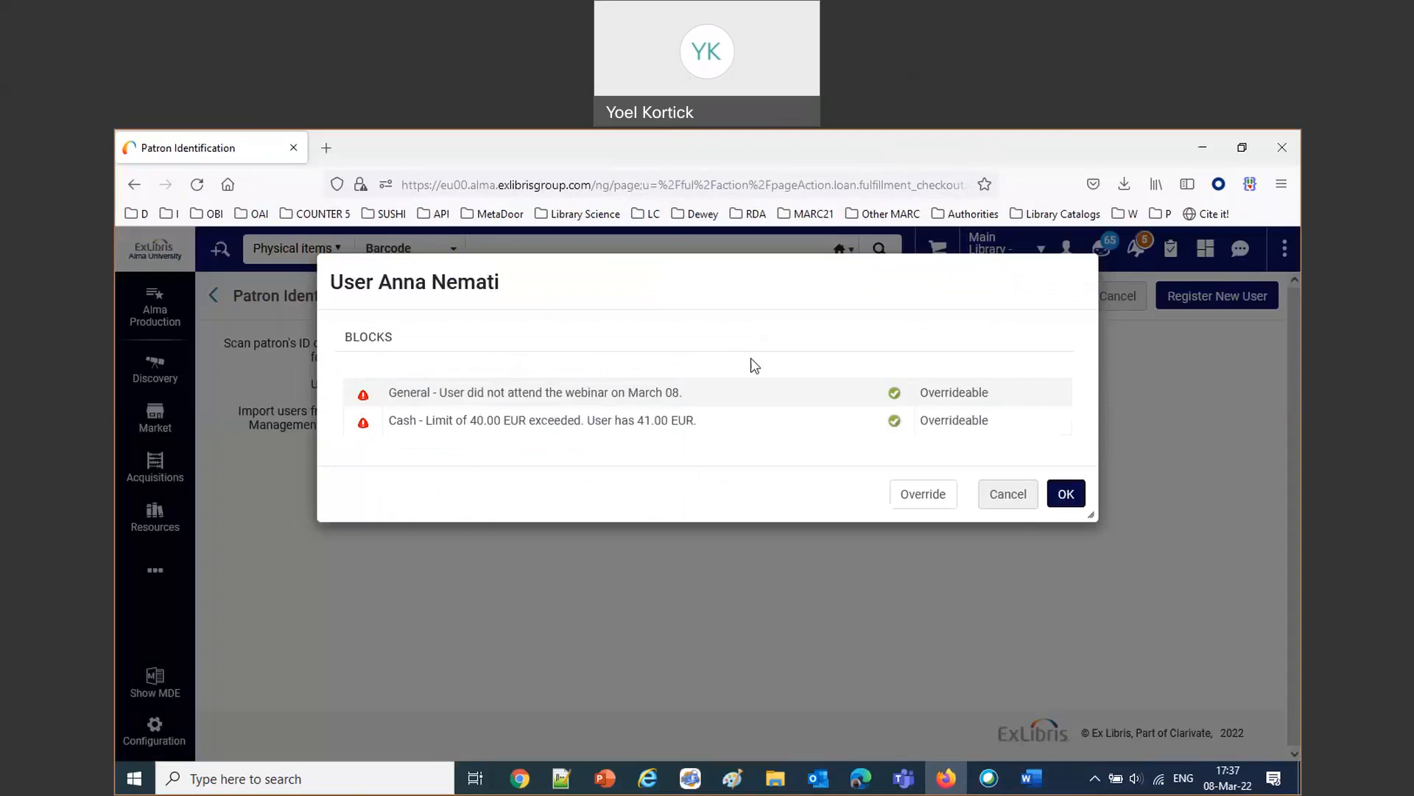
click(923, 493)
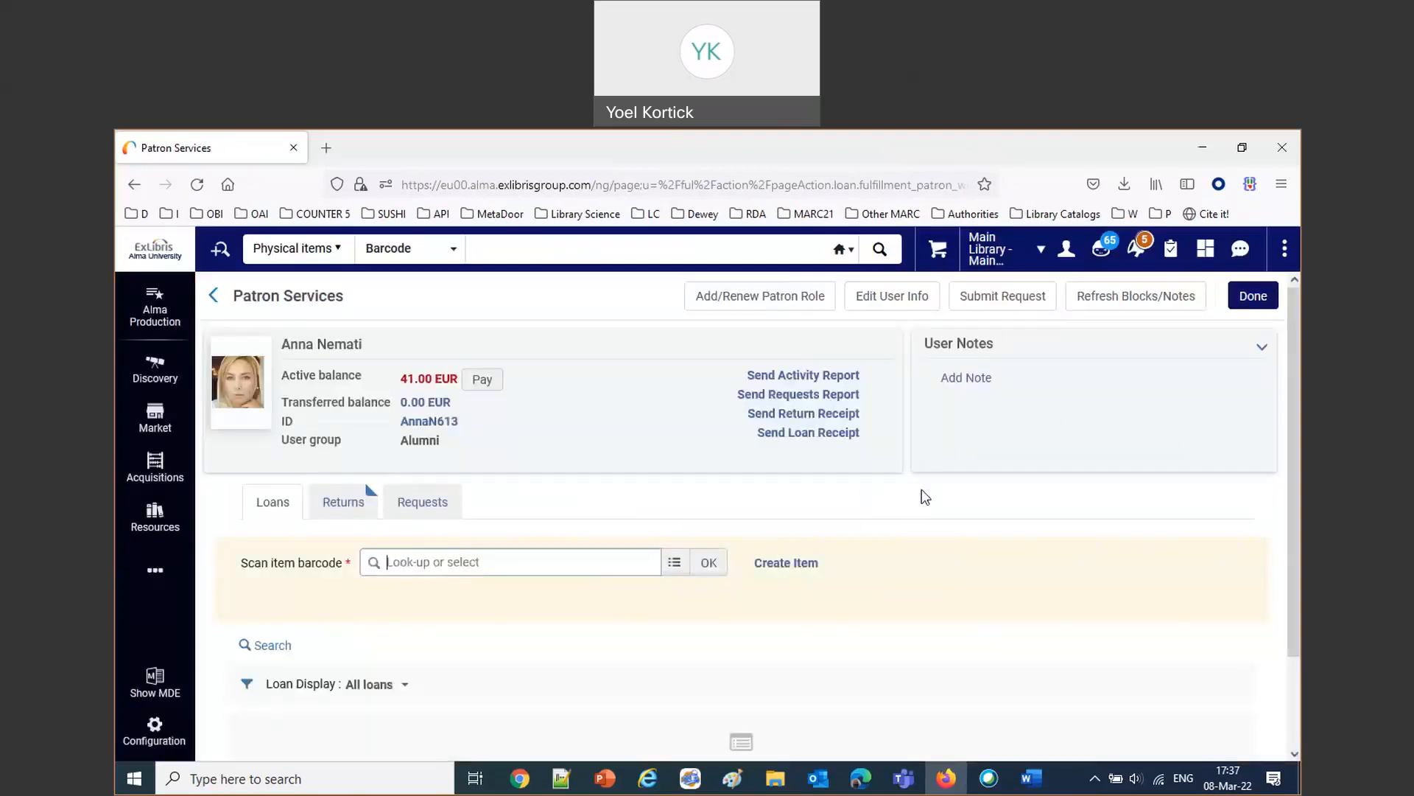
Loan the item with barcode AU44897 to the alumni patron.
text(AU44897)
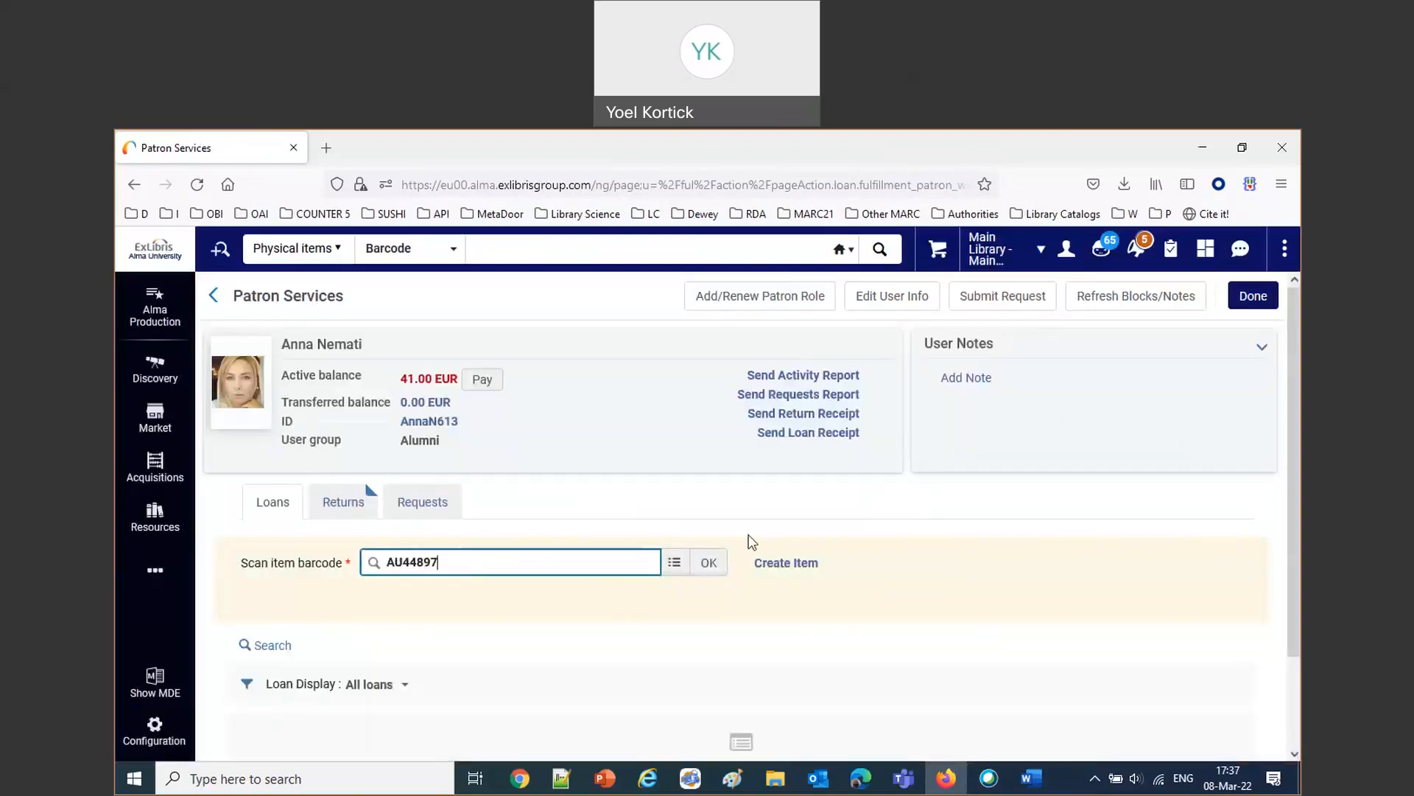
click(709, 563)
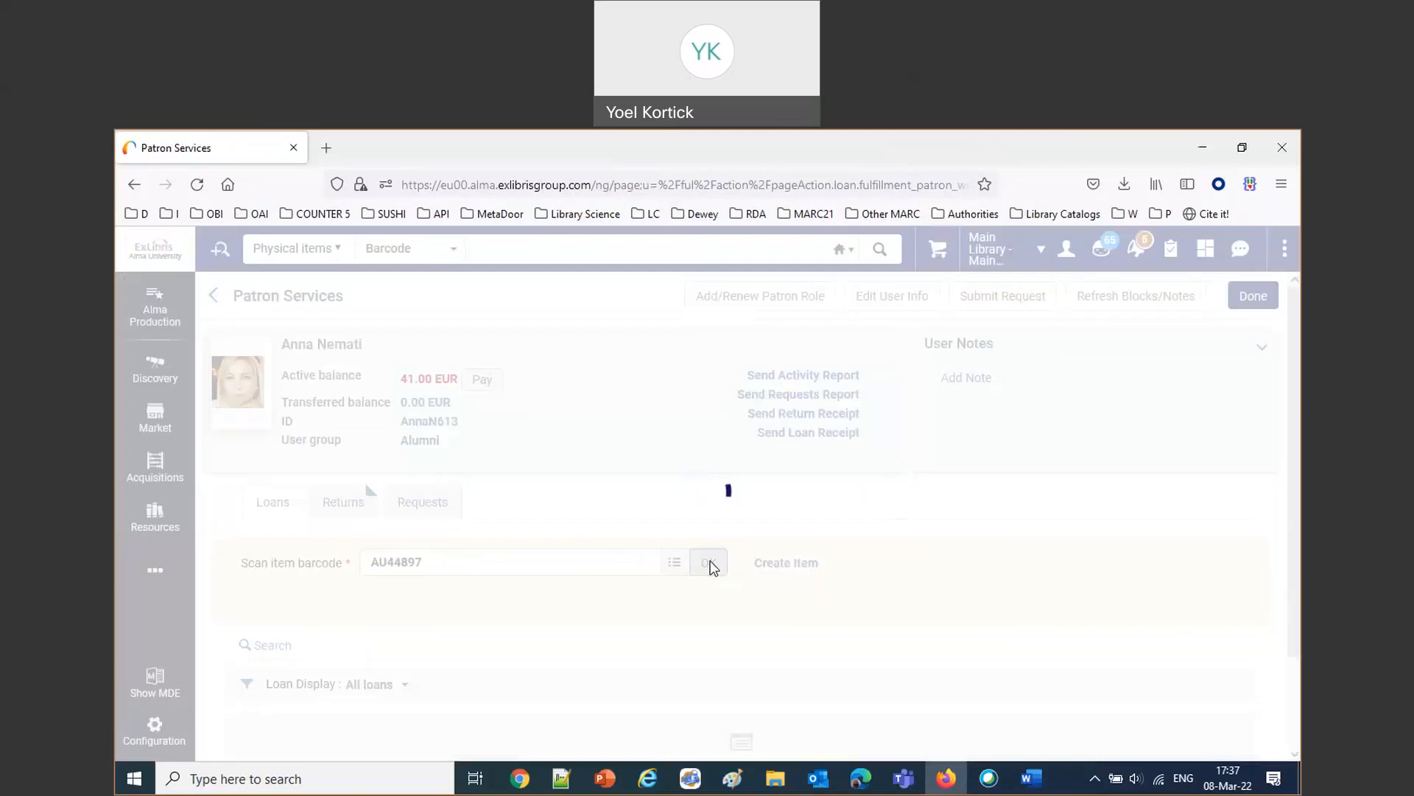
scroll(707, 593, down, 2)
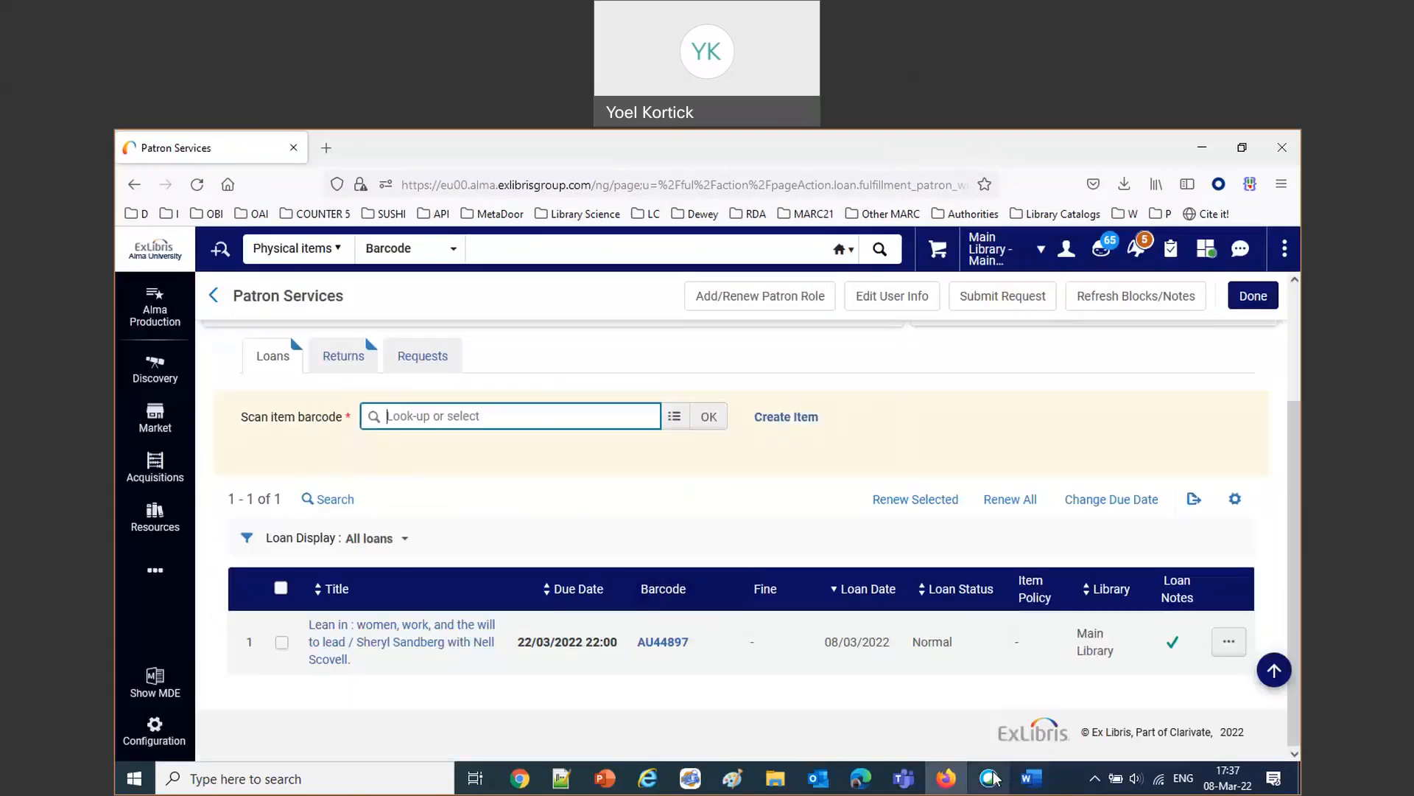
Check the audience question in the Word notes, return to Alma, and open the Patron Limits configuration table.
click(1032, 781)
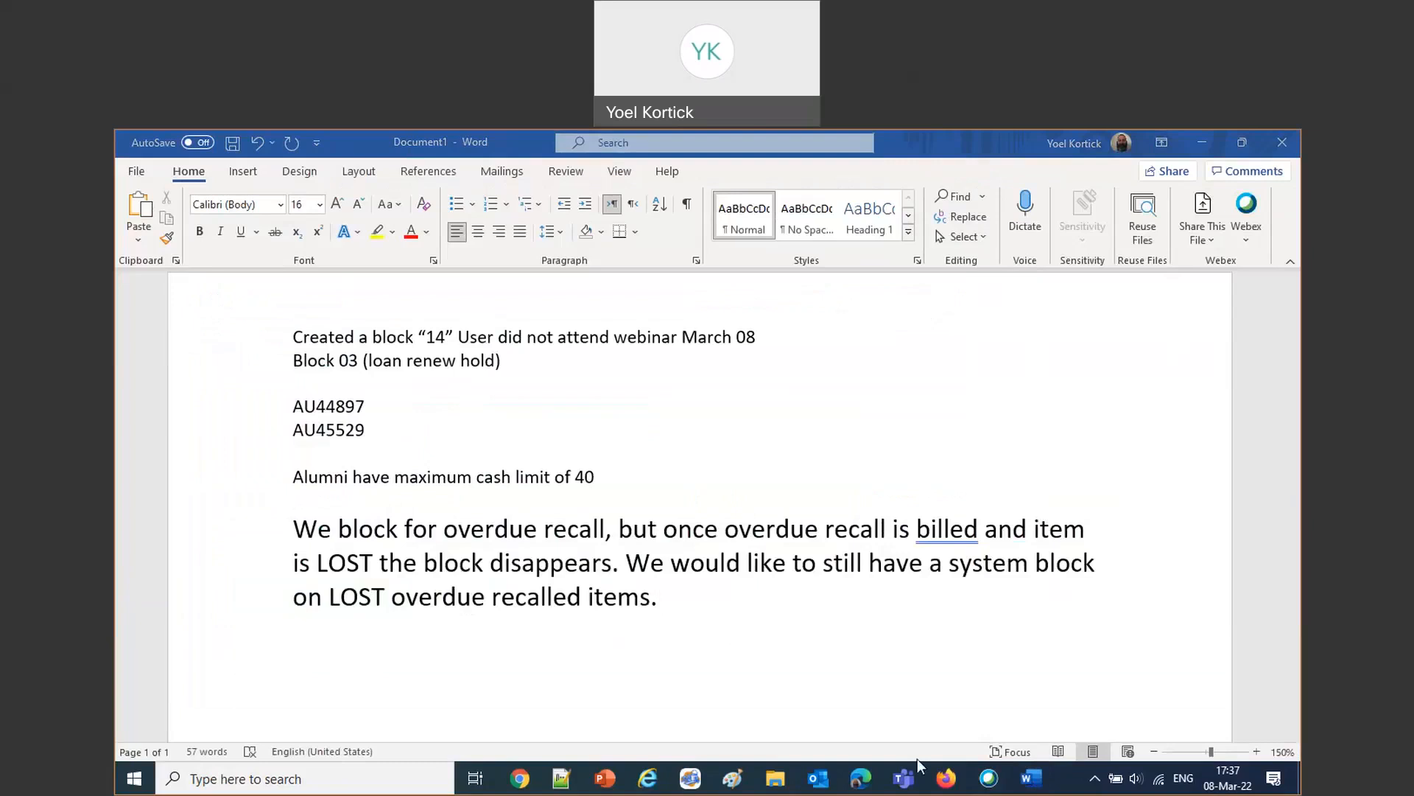
click(949, 779)
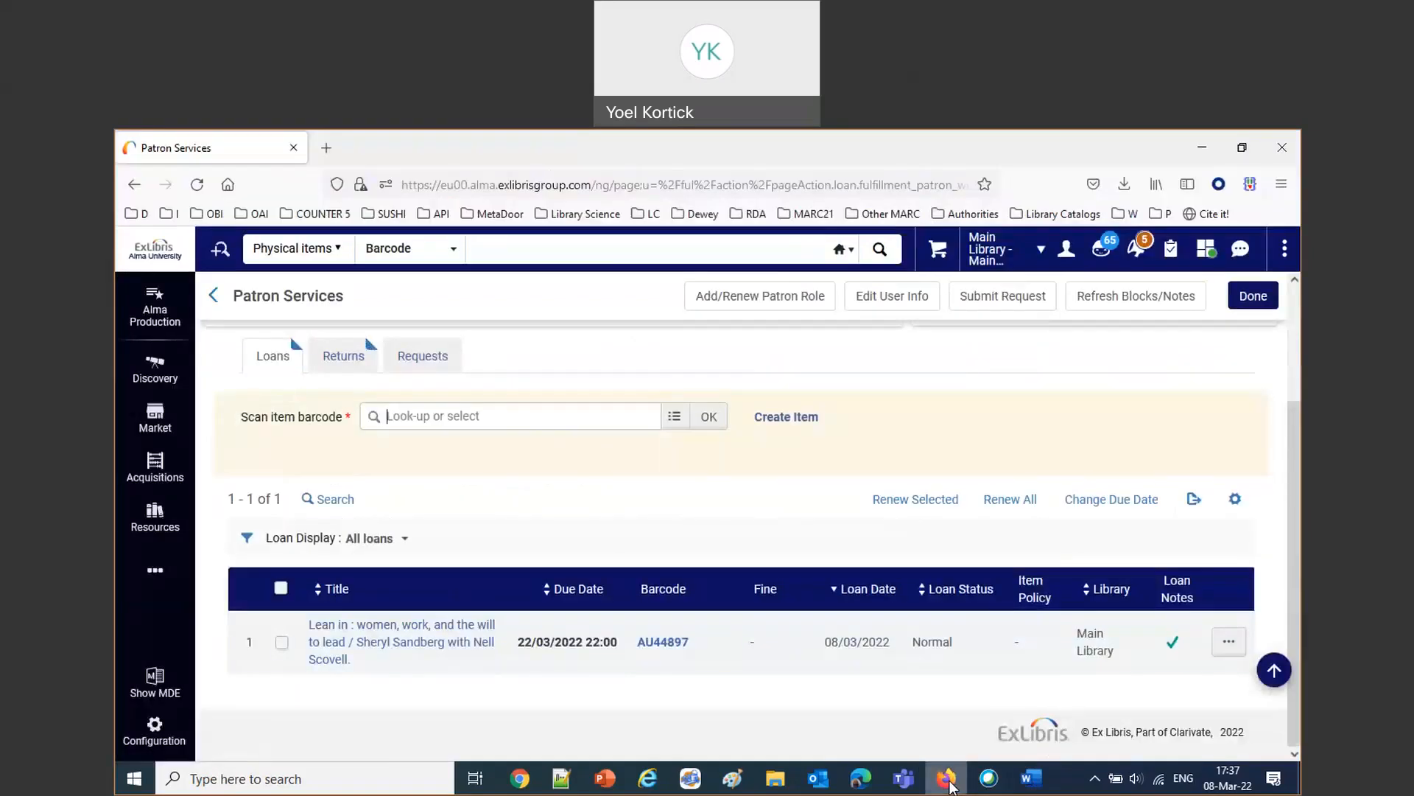
click(155, 570)
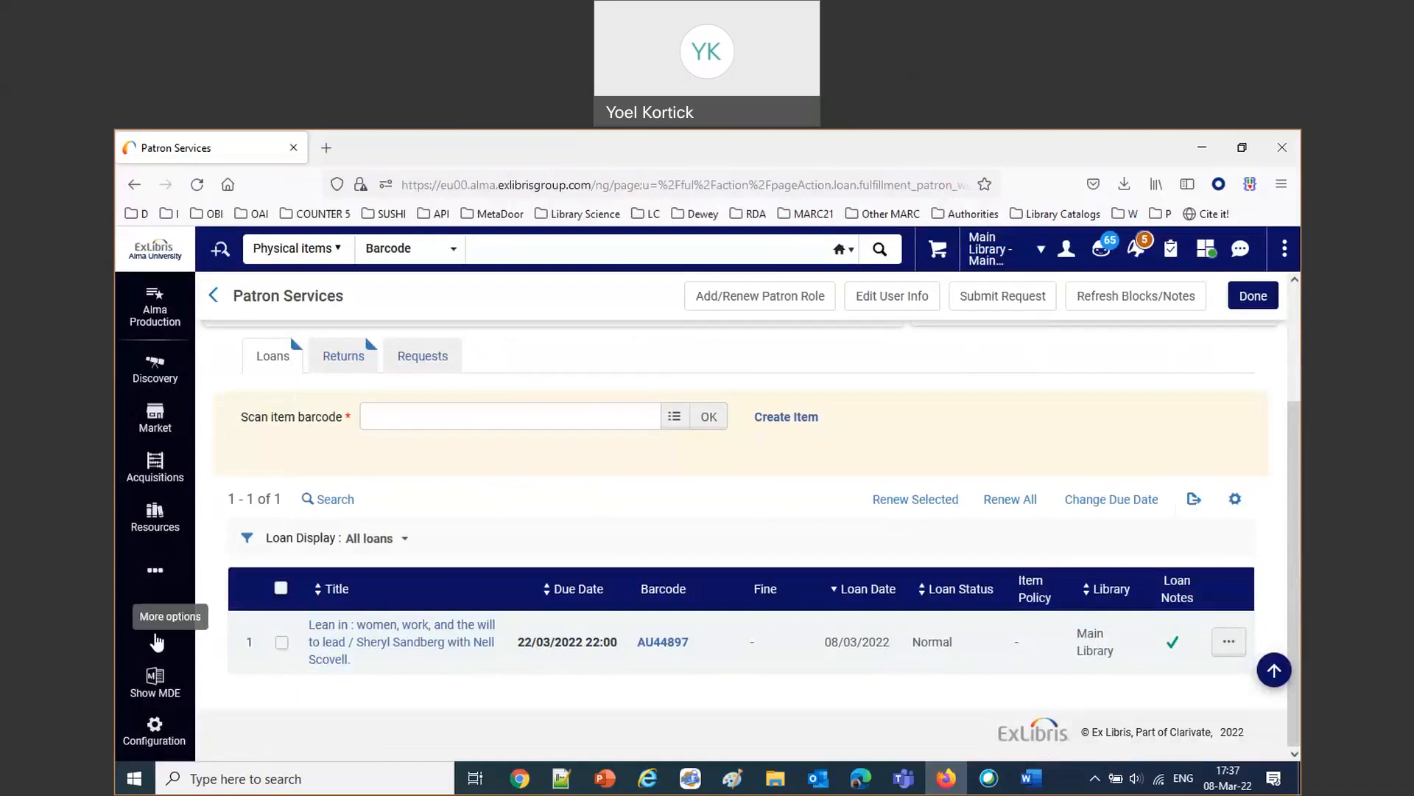
click(153, 728)
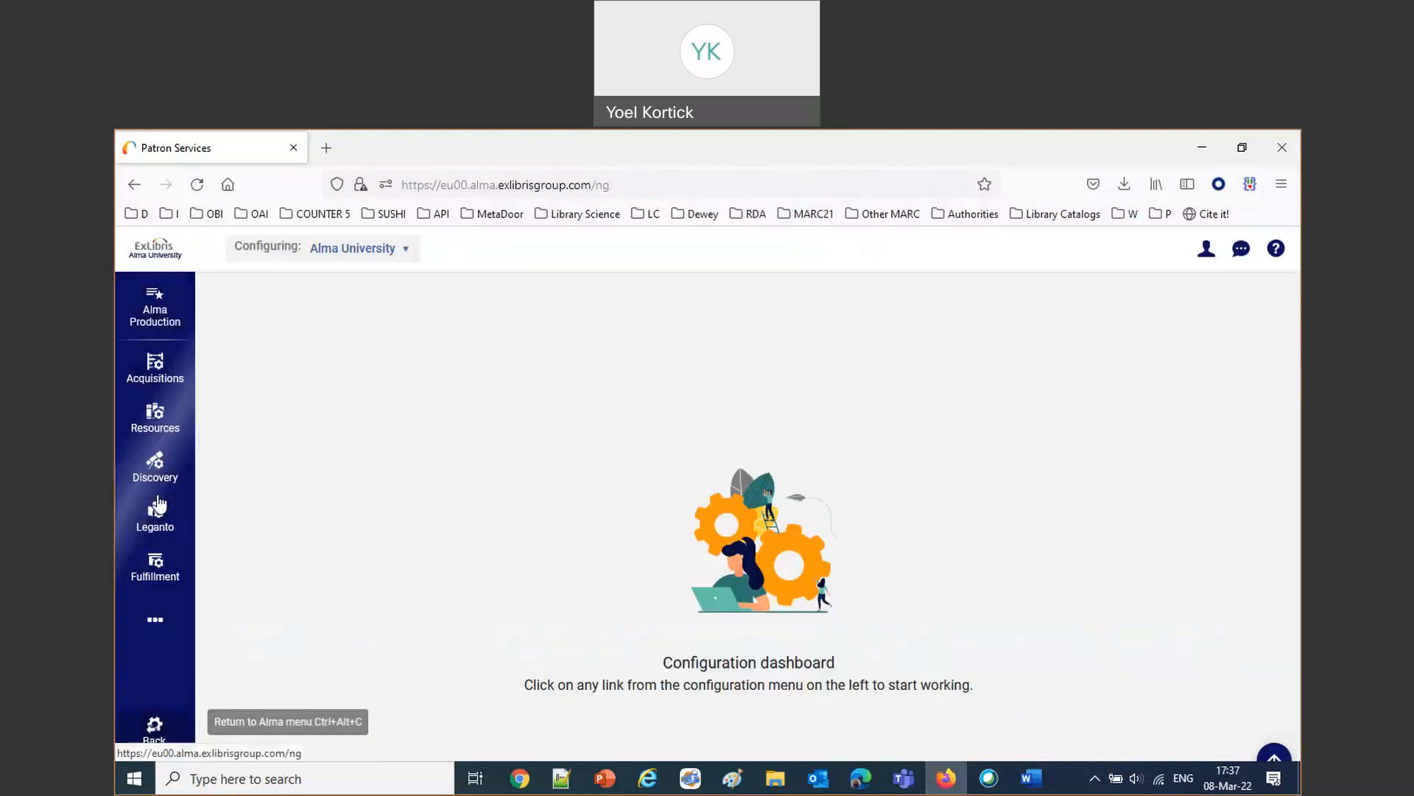
click(158, 309)
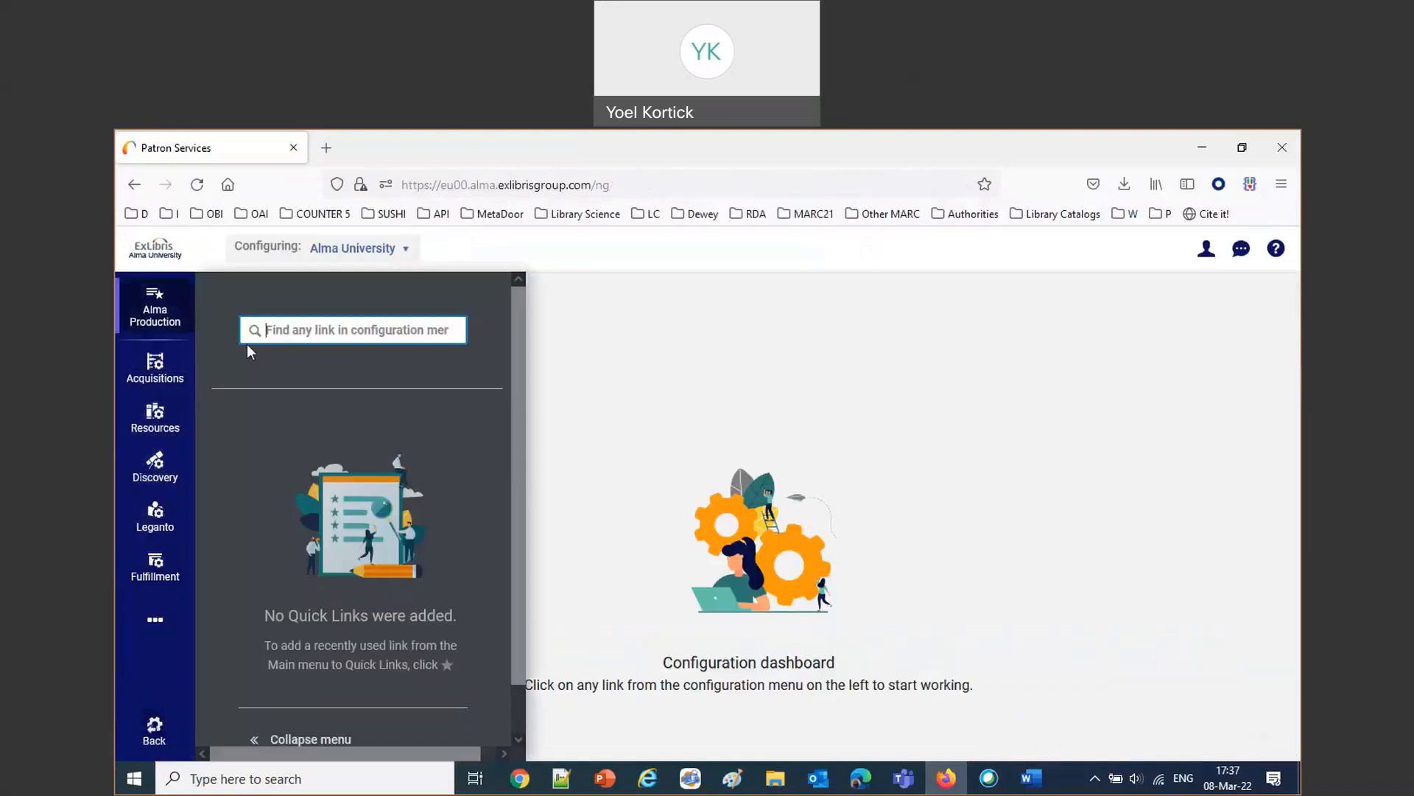
text(paqi)
key(BackSpace)
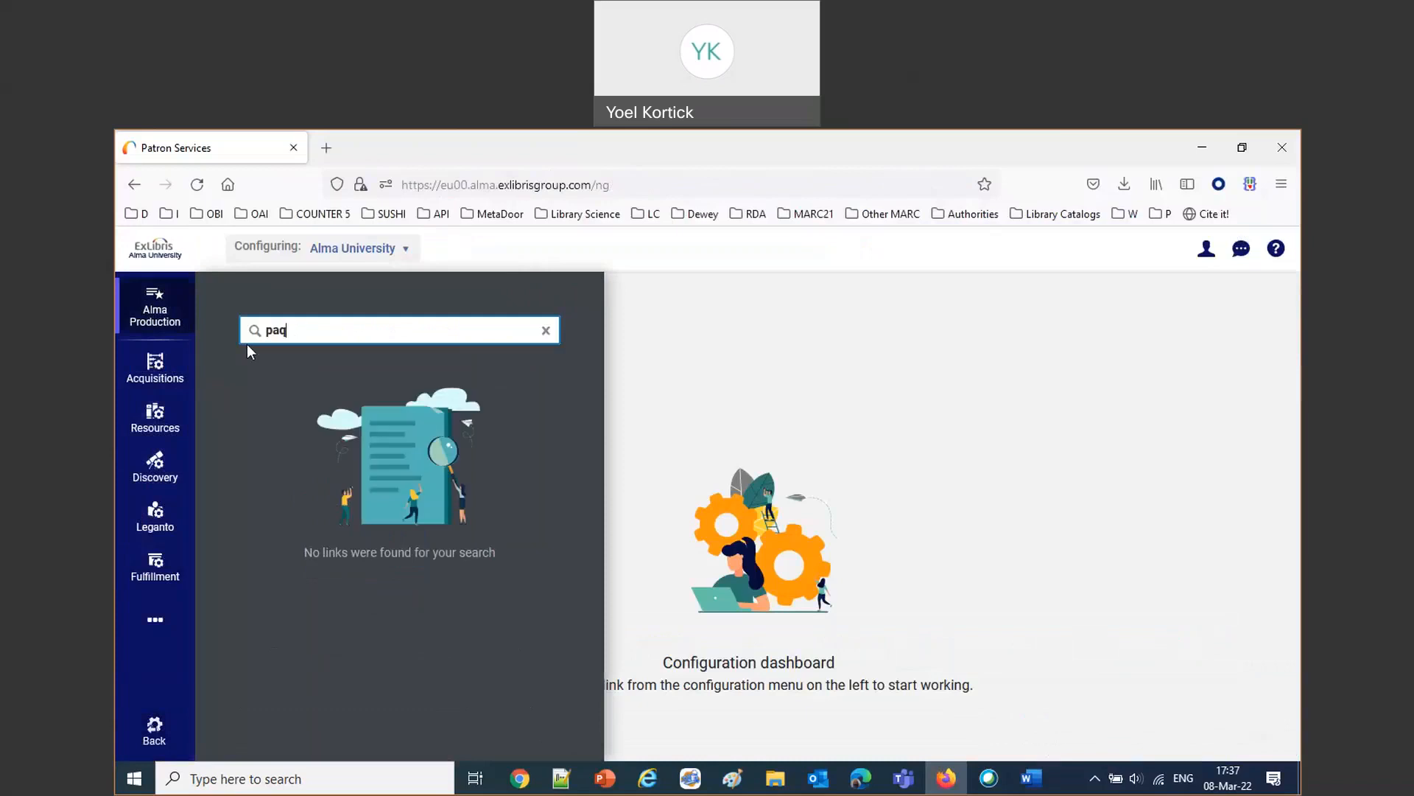
key(BackSpace)
text(tron)
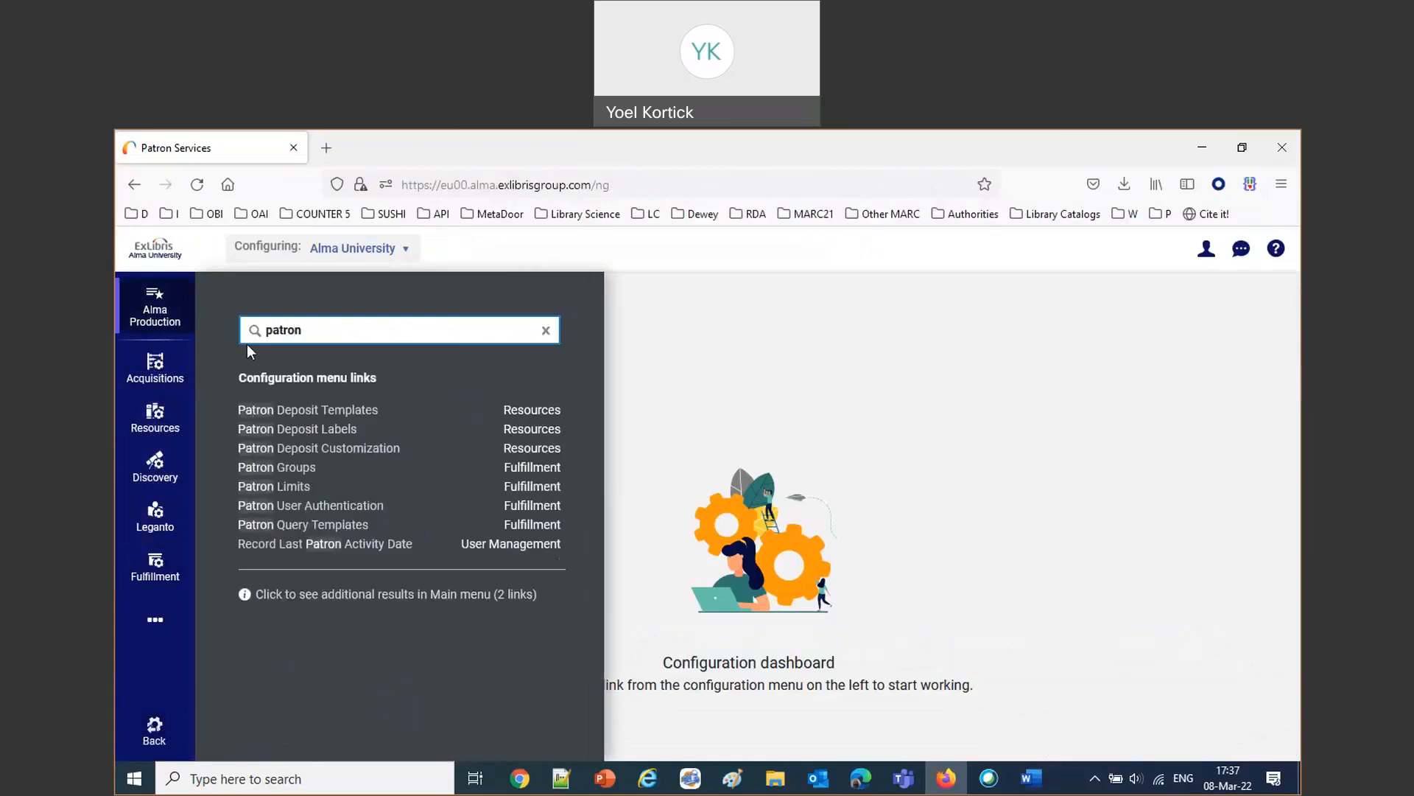
click(274, 489)
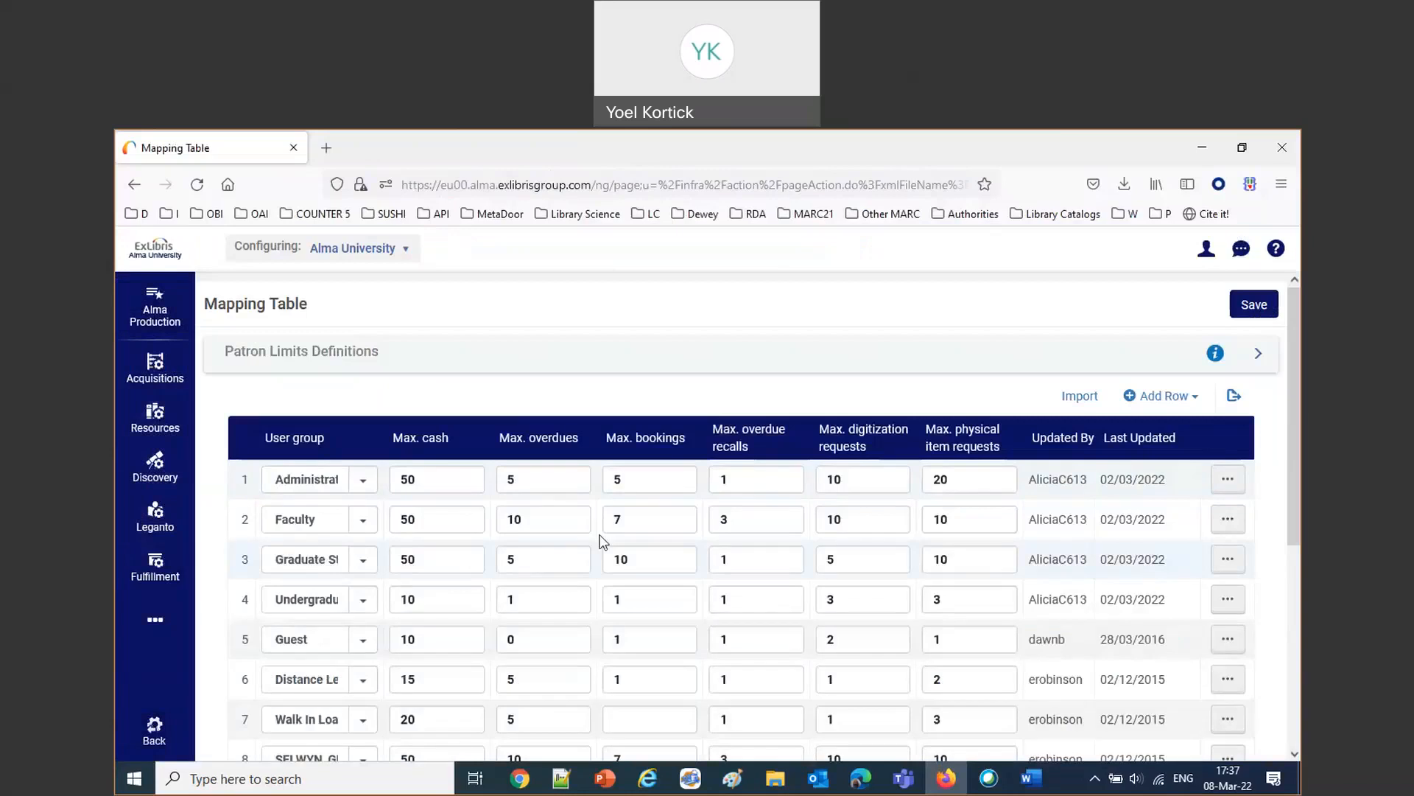
Set the Administrative Staff group's maximum overdue recalls, digitization requests and physical item requests each to 5.
drag(738, 483, 697, 484)
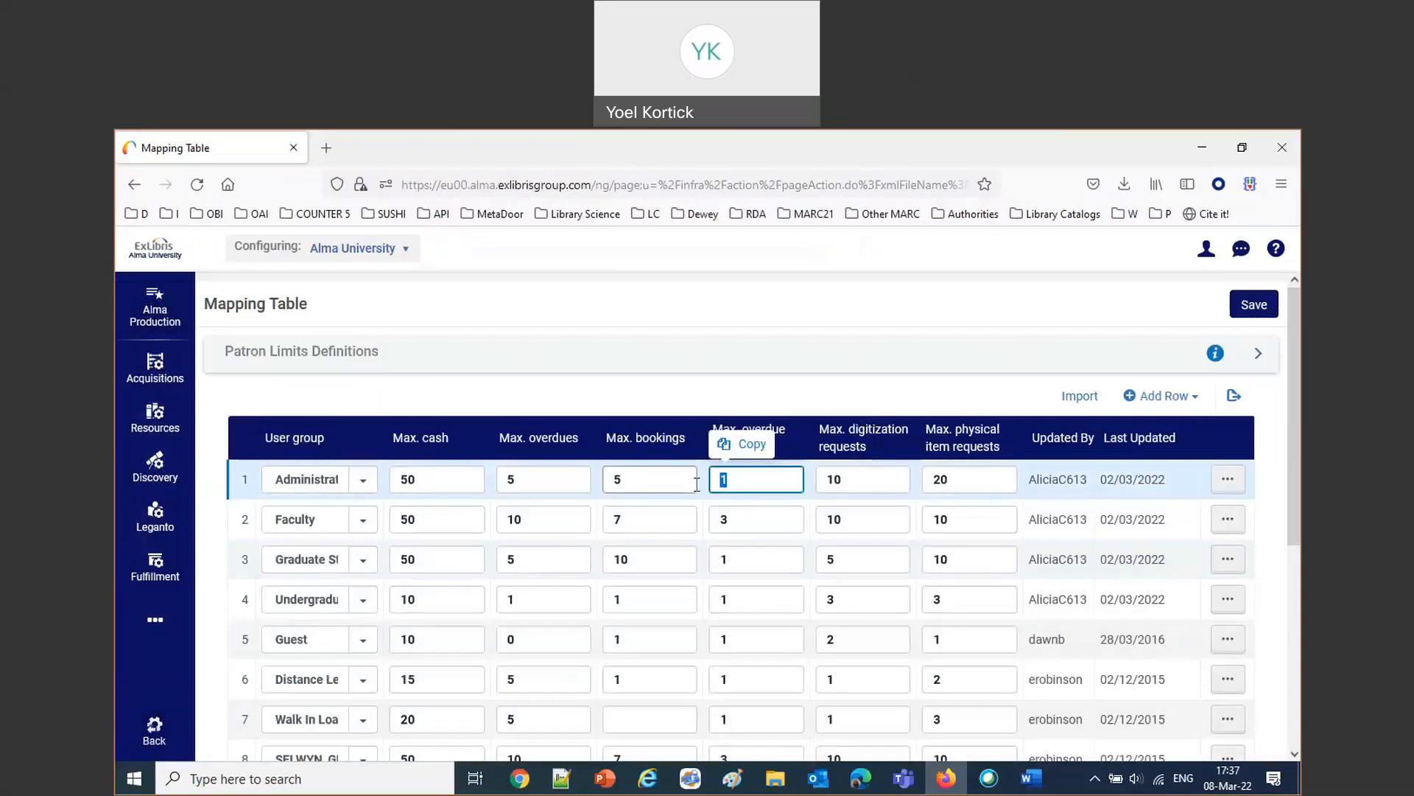
text(5)
drag(855, 480, 815, 480)
text(5)
drag(965, 480, 921, 480)
text(5)
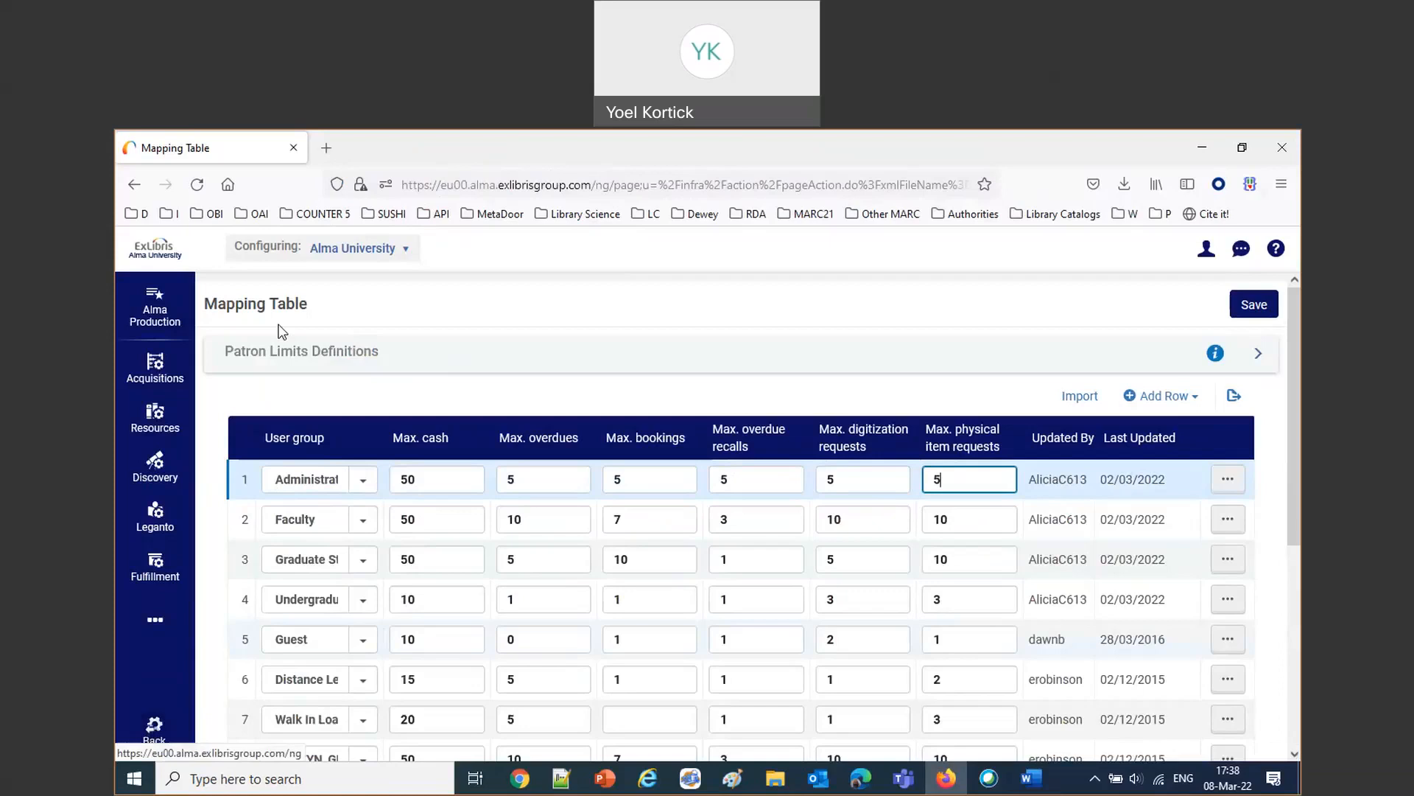
click(1281, 215)
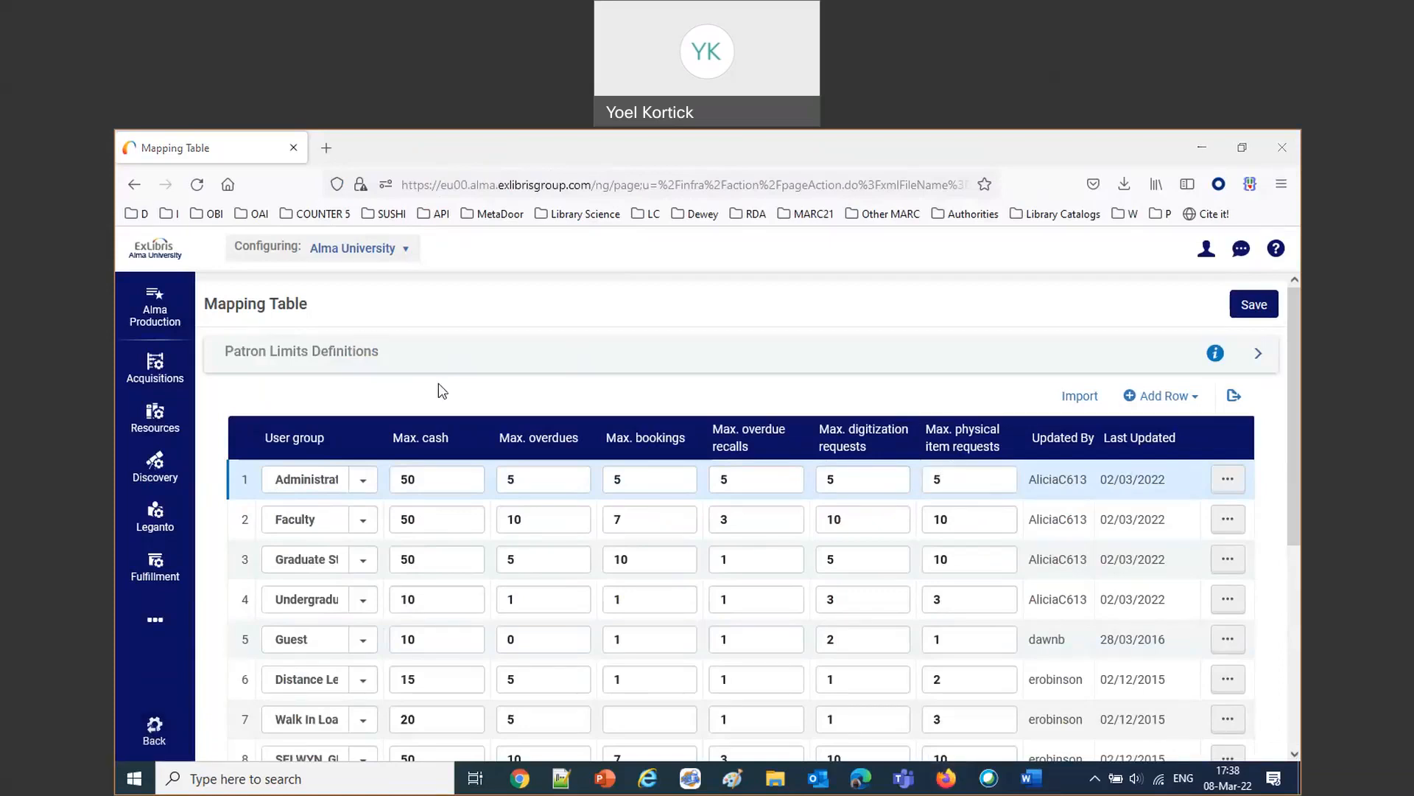
Leave the configuration area and search the users for the alumni patron by ID.
click(153, 728)
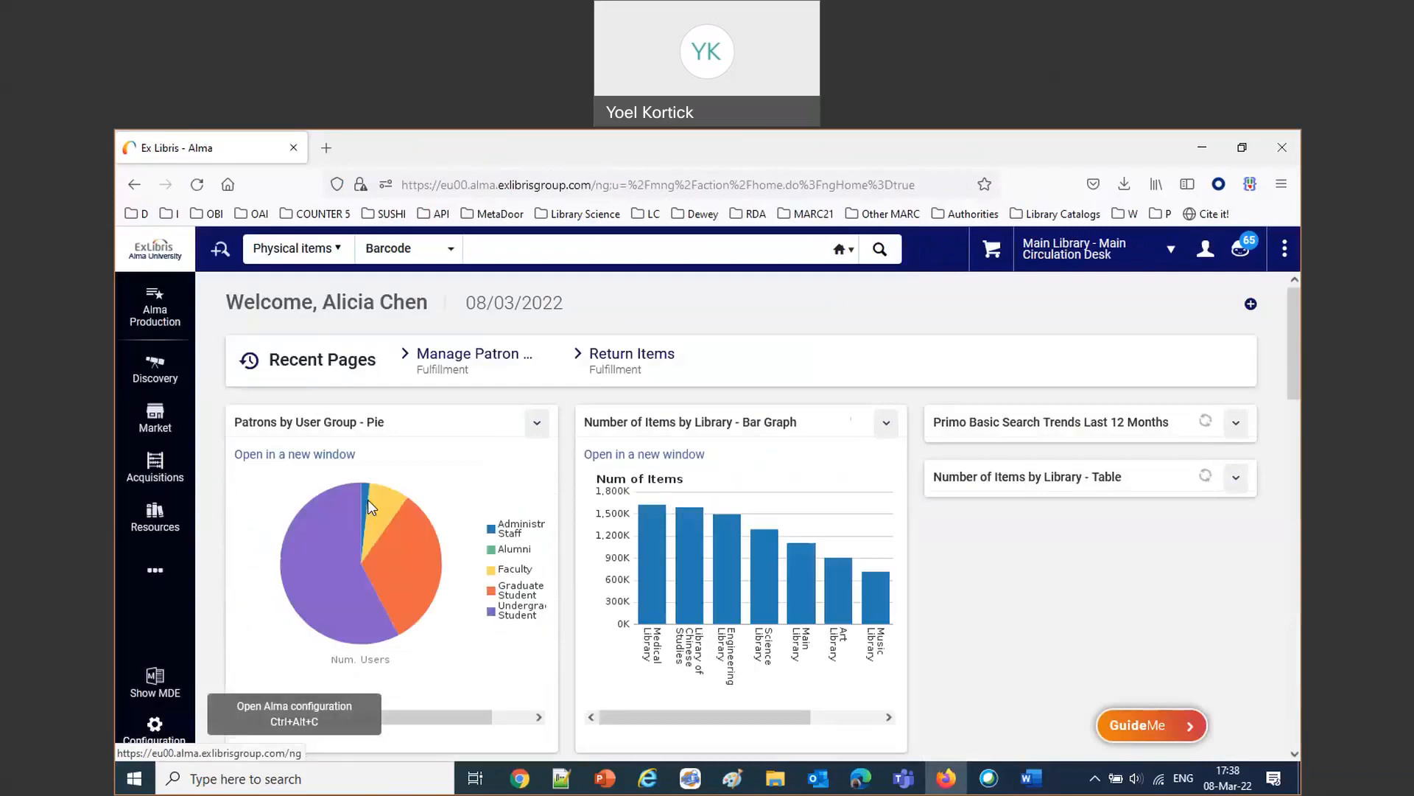
click(310, 249)
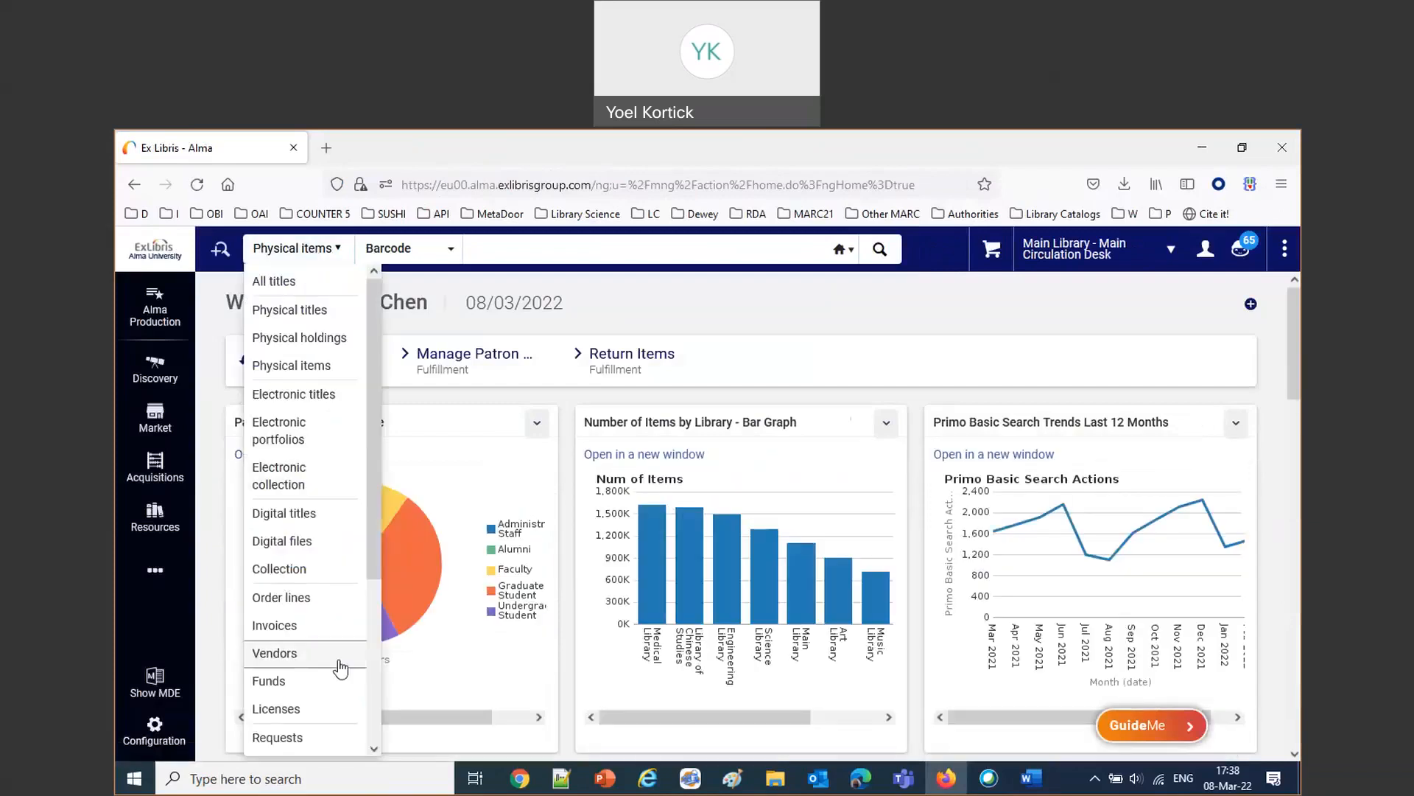
scroll(339, 516, down, 4)
scroll(336, 487, up, 1)
scroll(333, 482, down, 1)
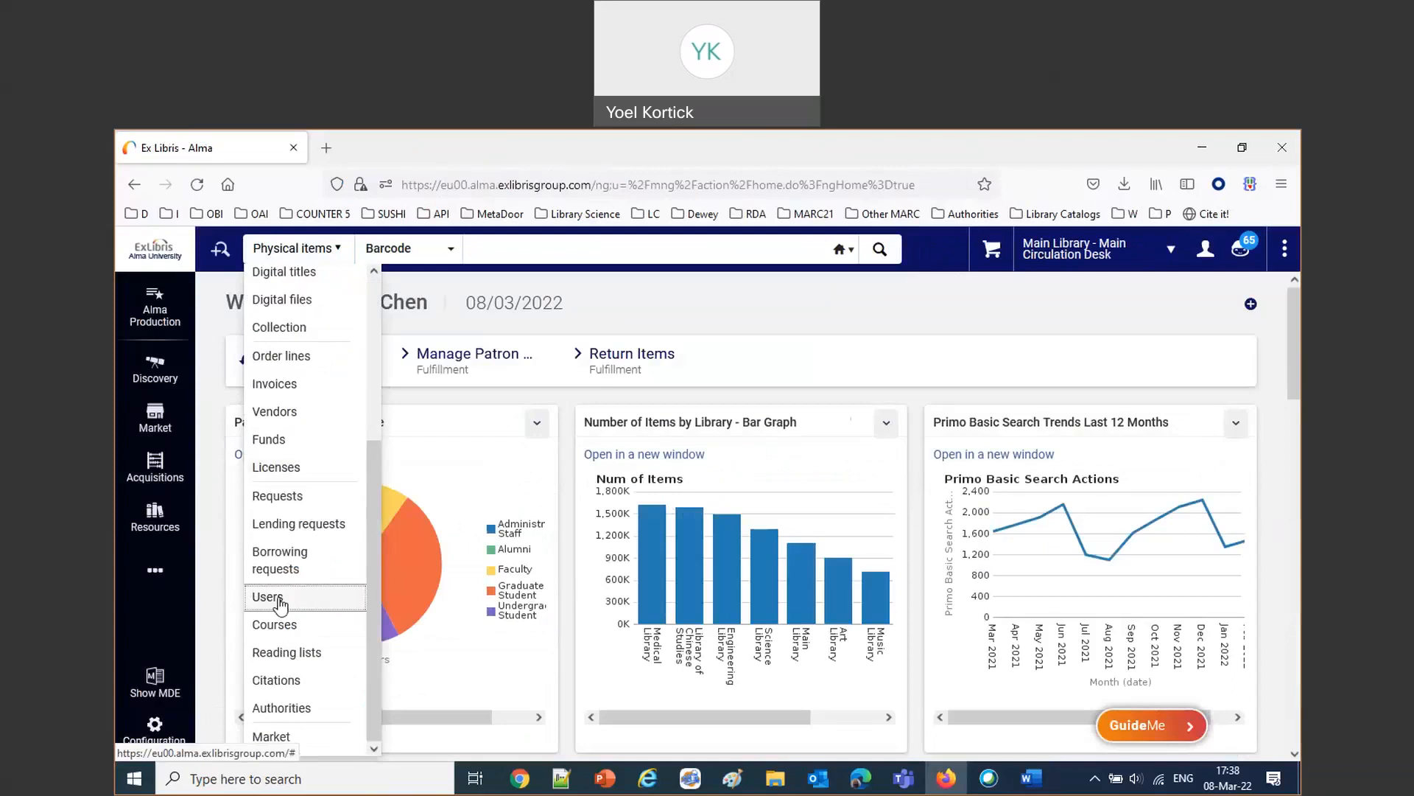
click(332, 596)
text(a)
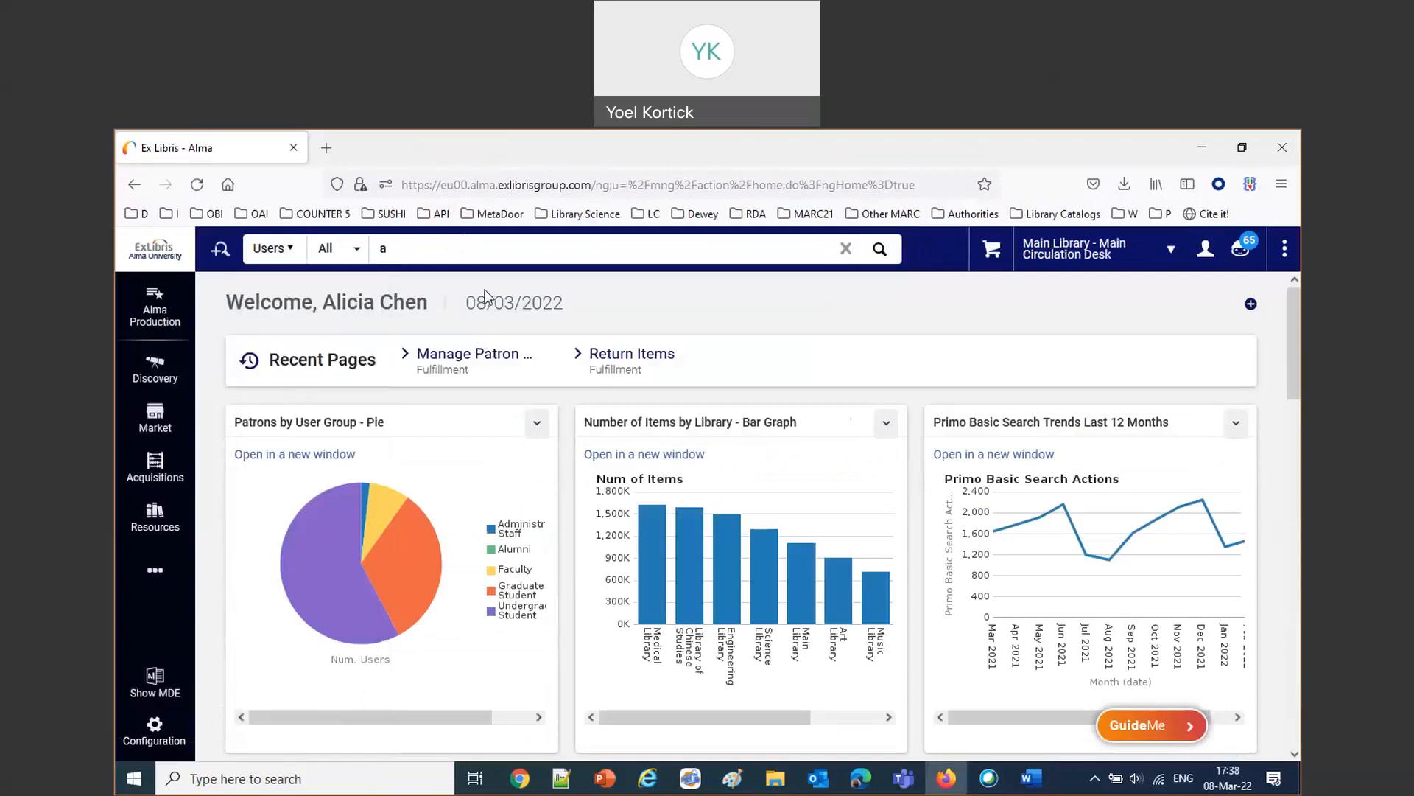
text(nnan)
text(613)
key(Return)
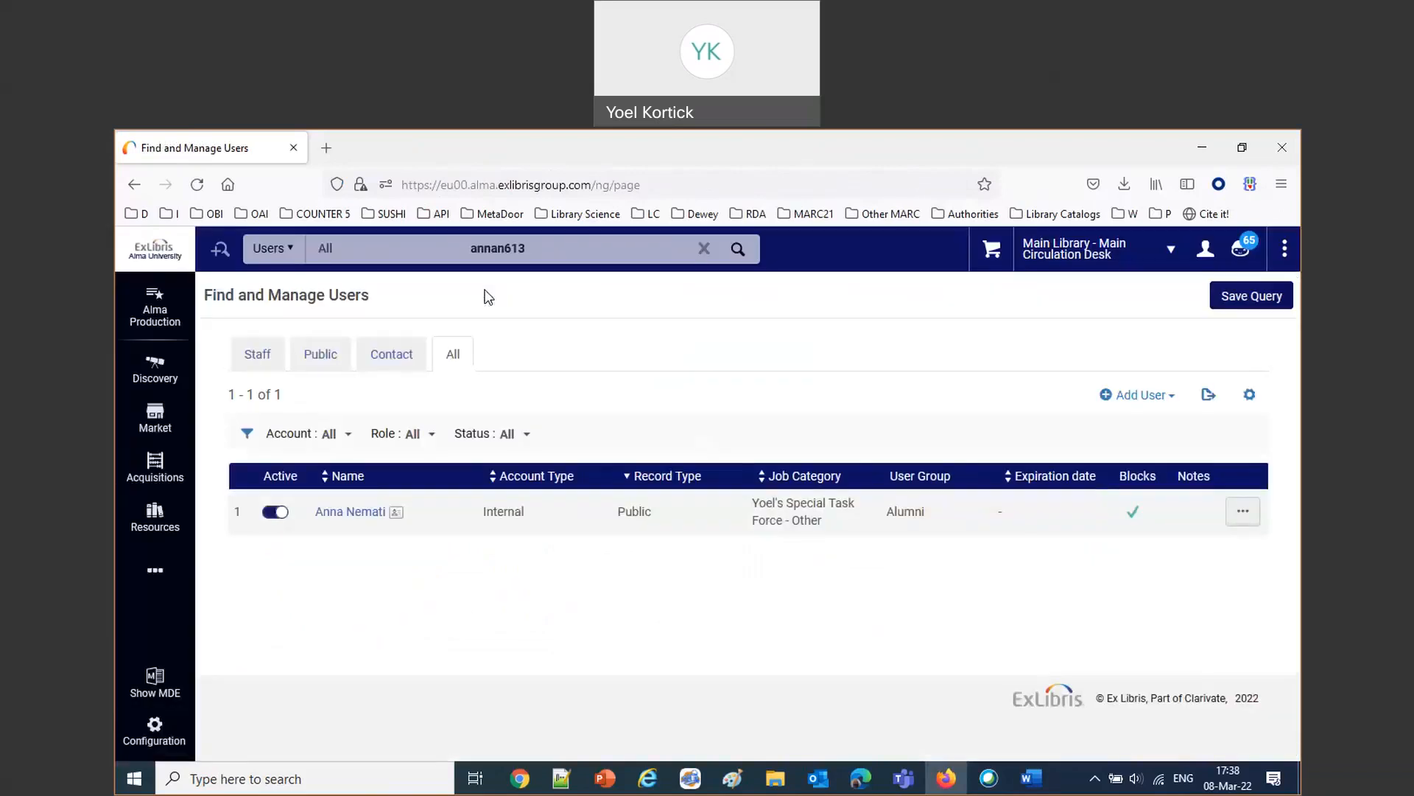
Try to delete the alumni patron, examine the reasons in the deletion dialog, highlighting the purchase request line, and cancel.
click(1228, 511)
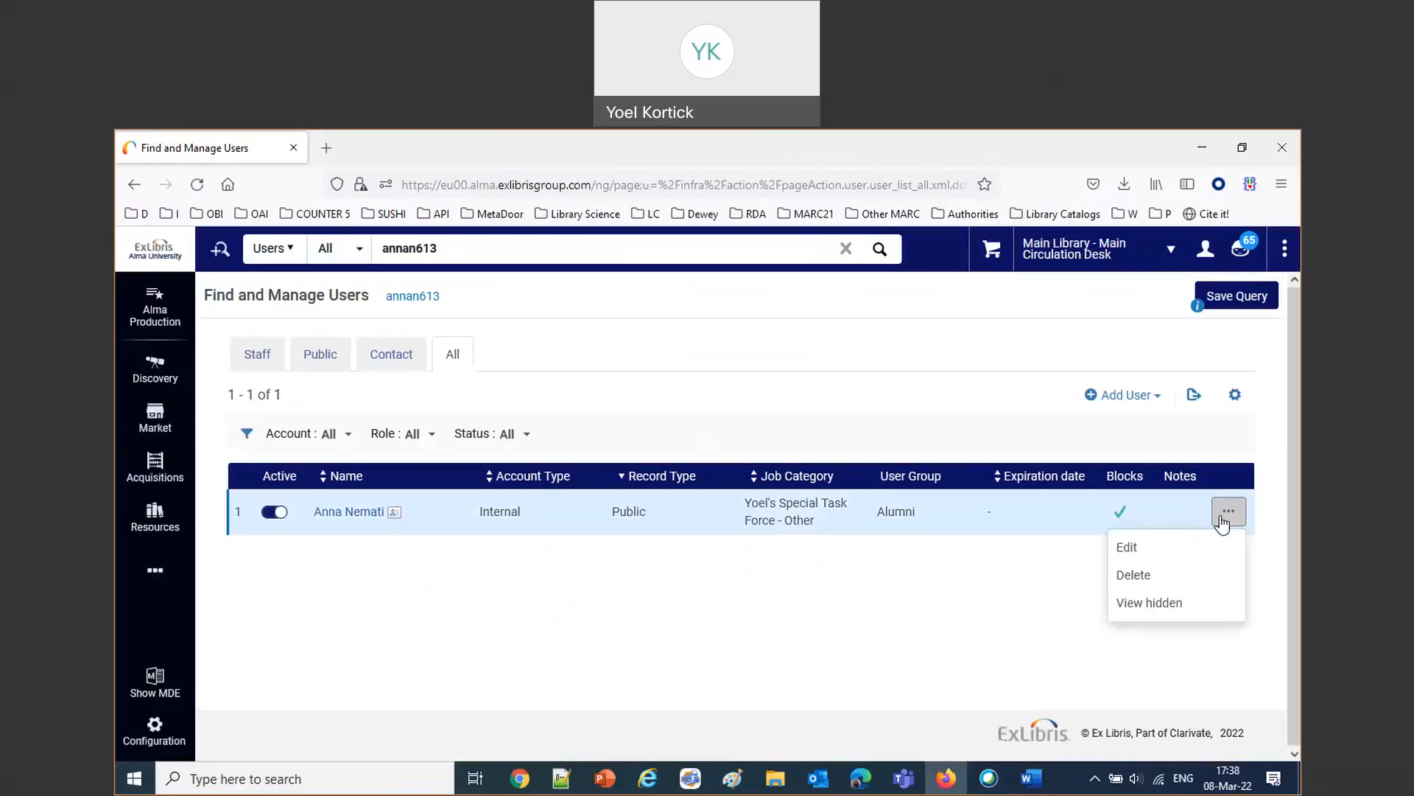
click(1135, 575)
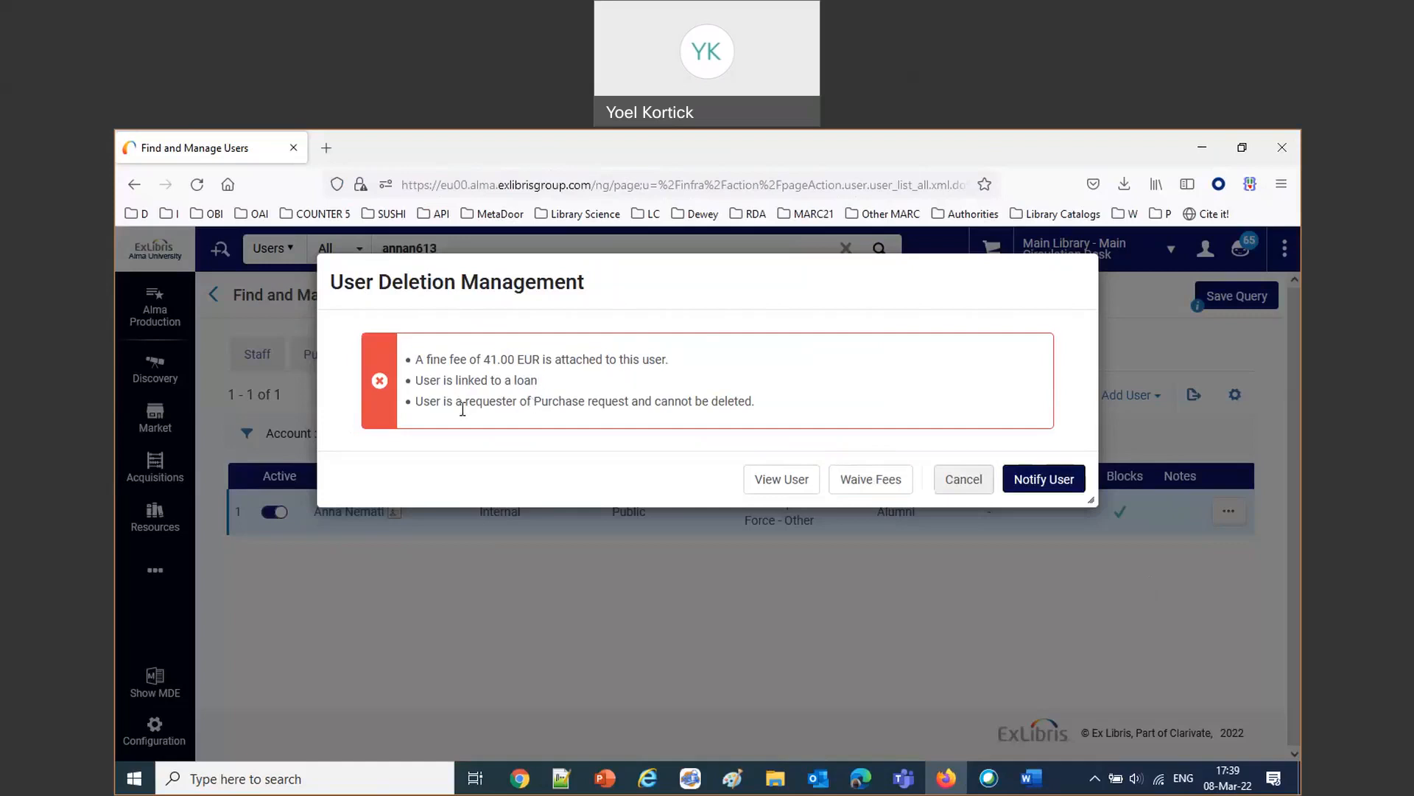
drag(417, 402, 811, 410)
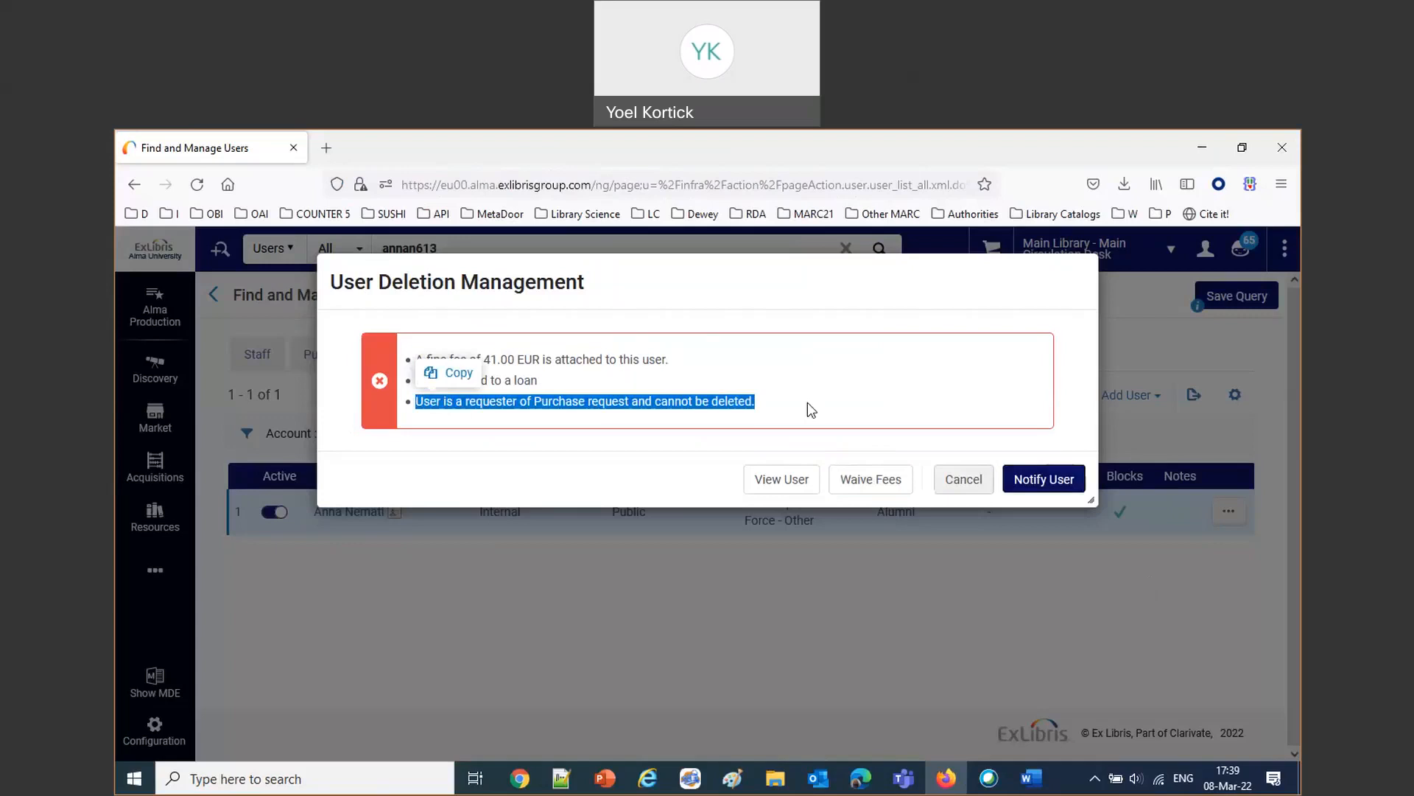
click(807, 402)
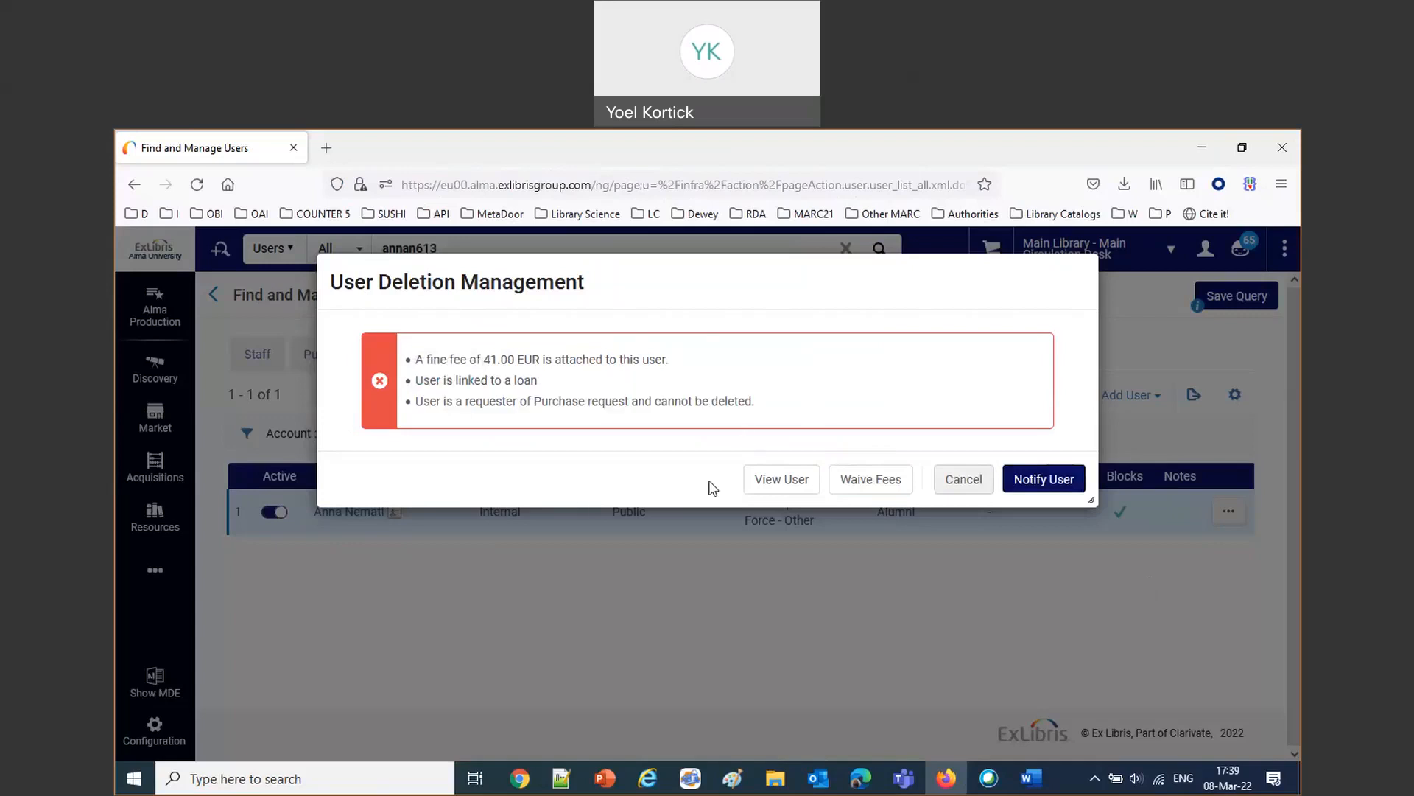
click(953, 484)
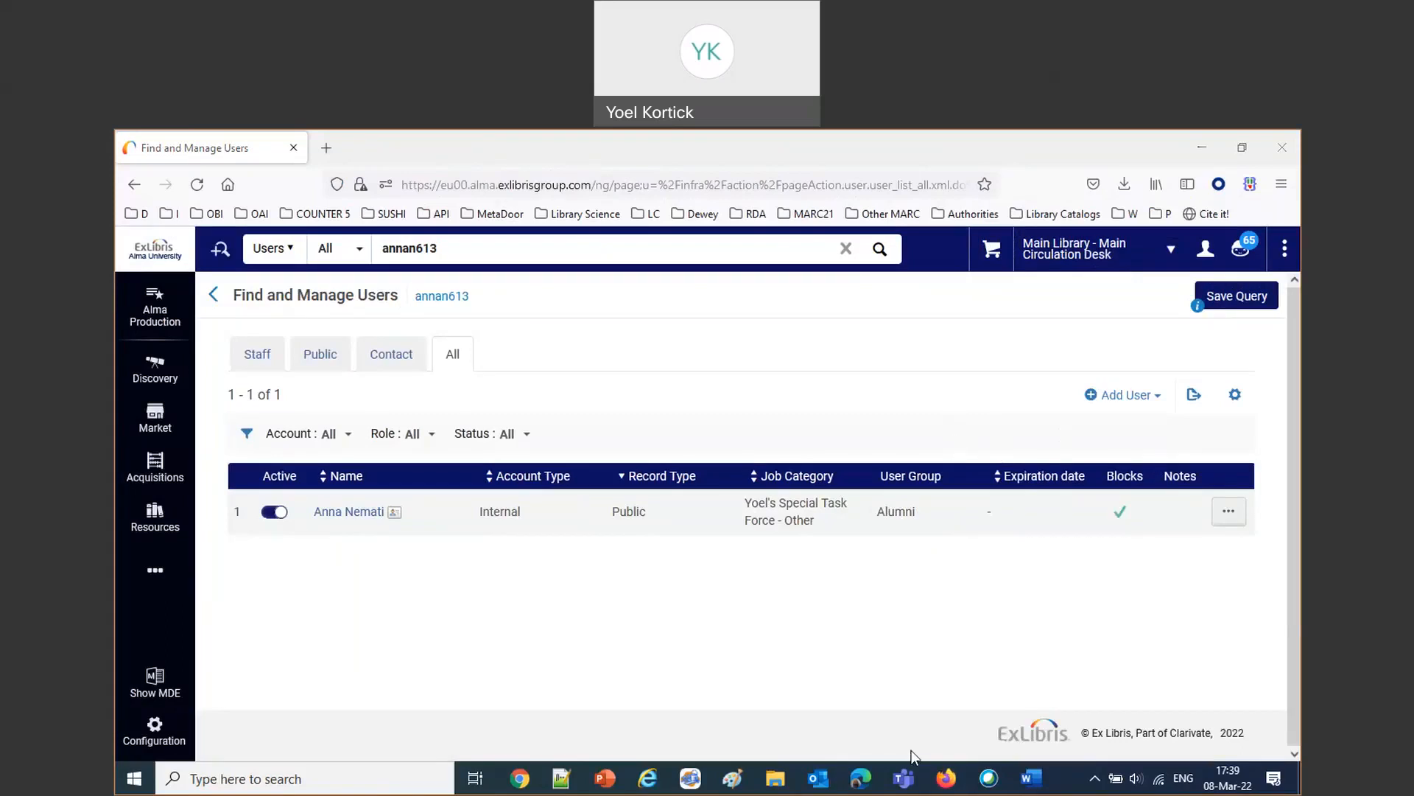
In Word, replace the overdue recall question with "sorry, I meant 5 from each of the chosen libraries, rather than total.".
click(1032, 778)
drag(683, 600, 124, 490)
text(sorry, I meant 5 from each of the chosen libraries, rather than total.)
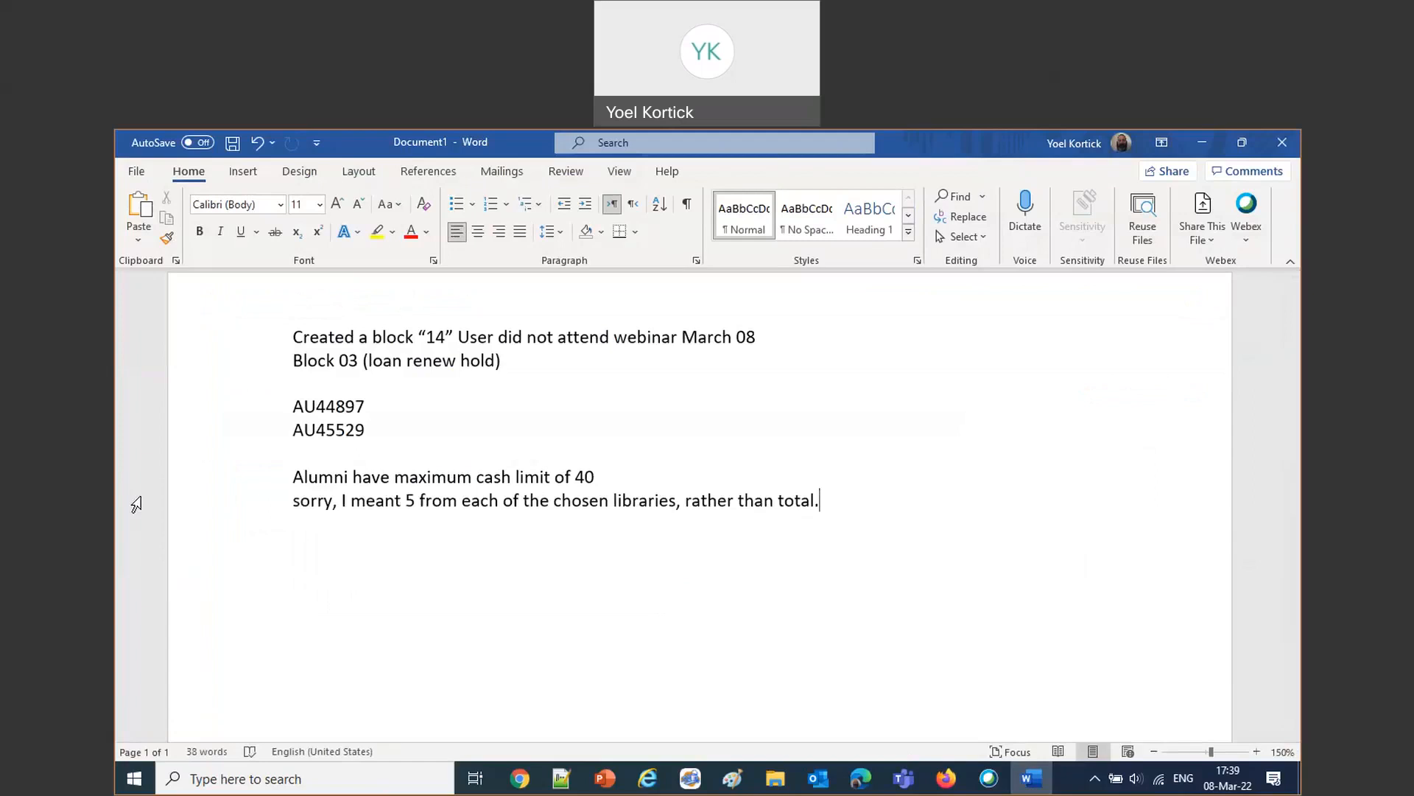
Return to Alma and open the Loan Limits rules in the fulfillment configuration.
click(946, 778)
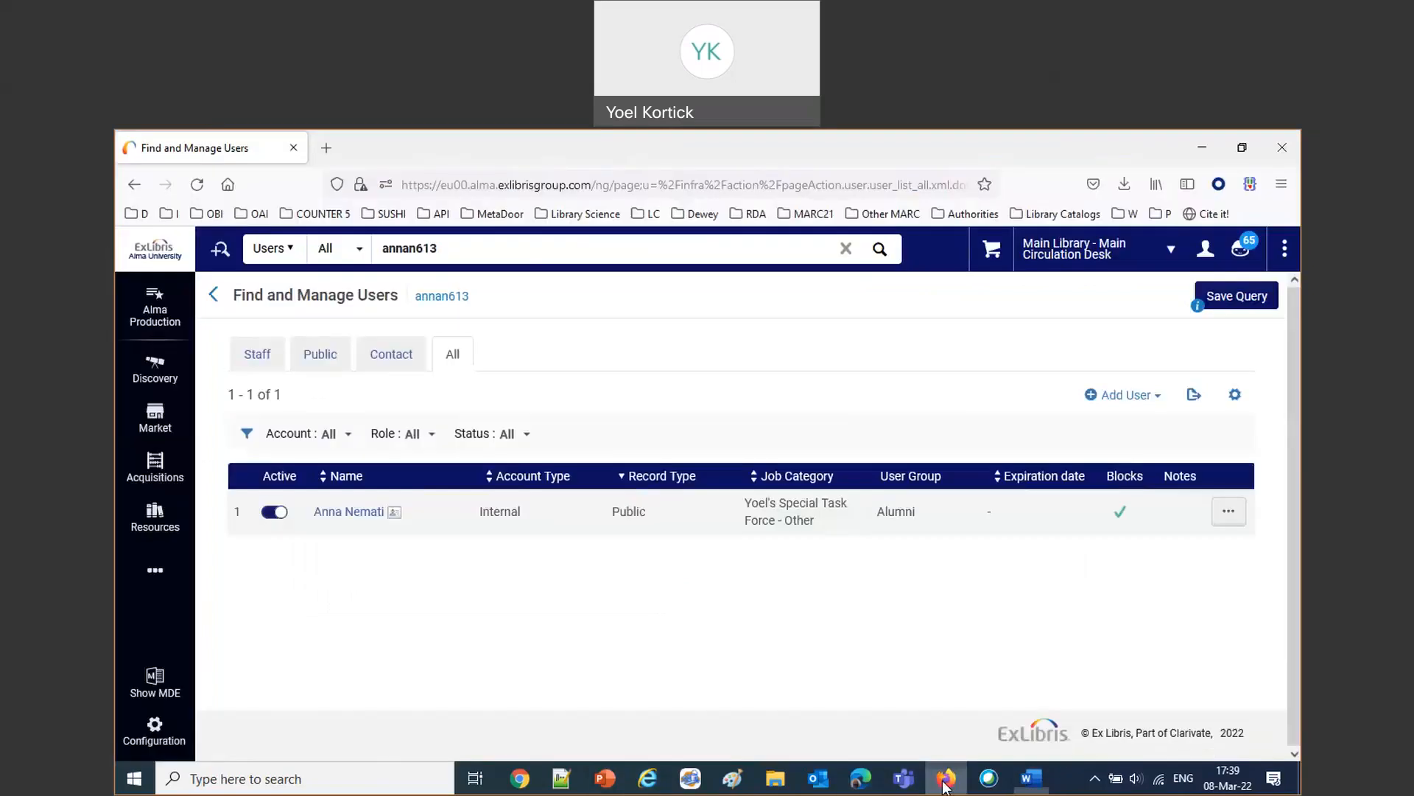
click(154, 725)
click(165, 571)
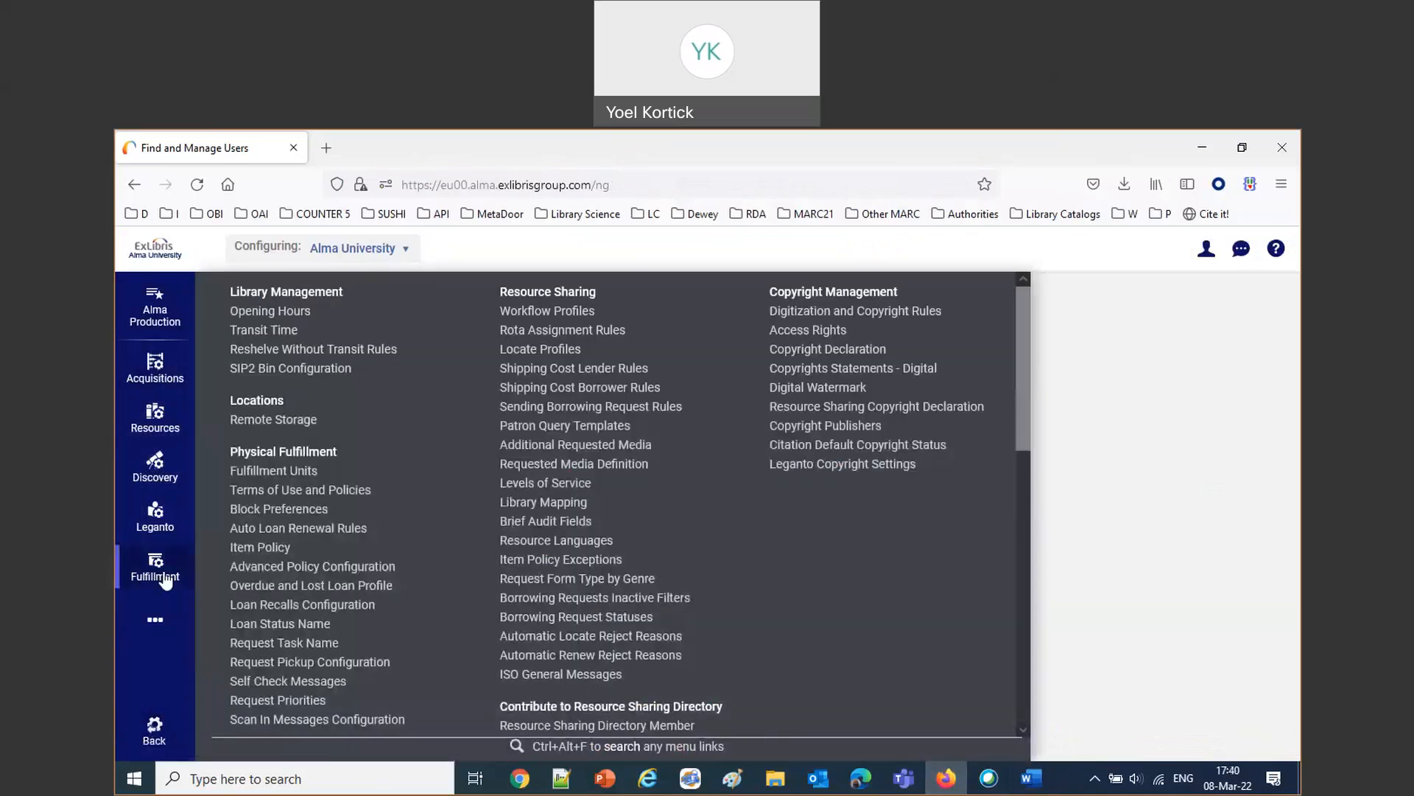
scroll(290, 593, down, 6)
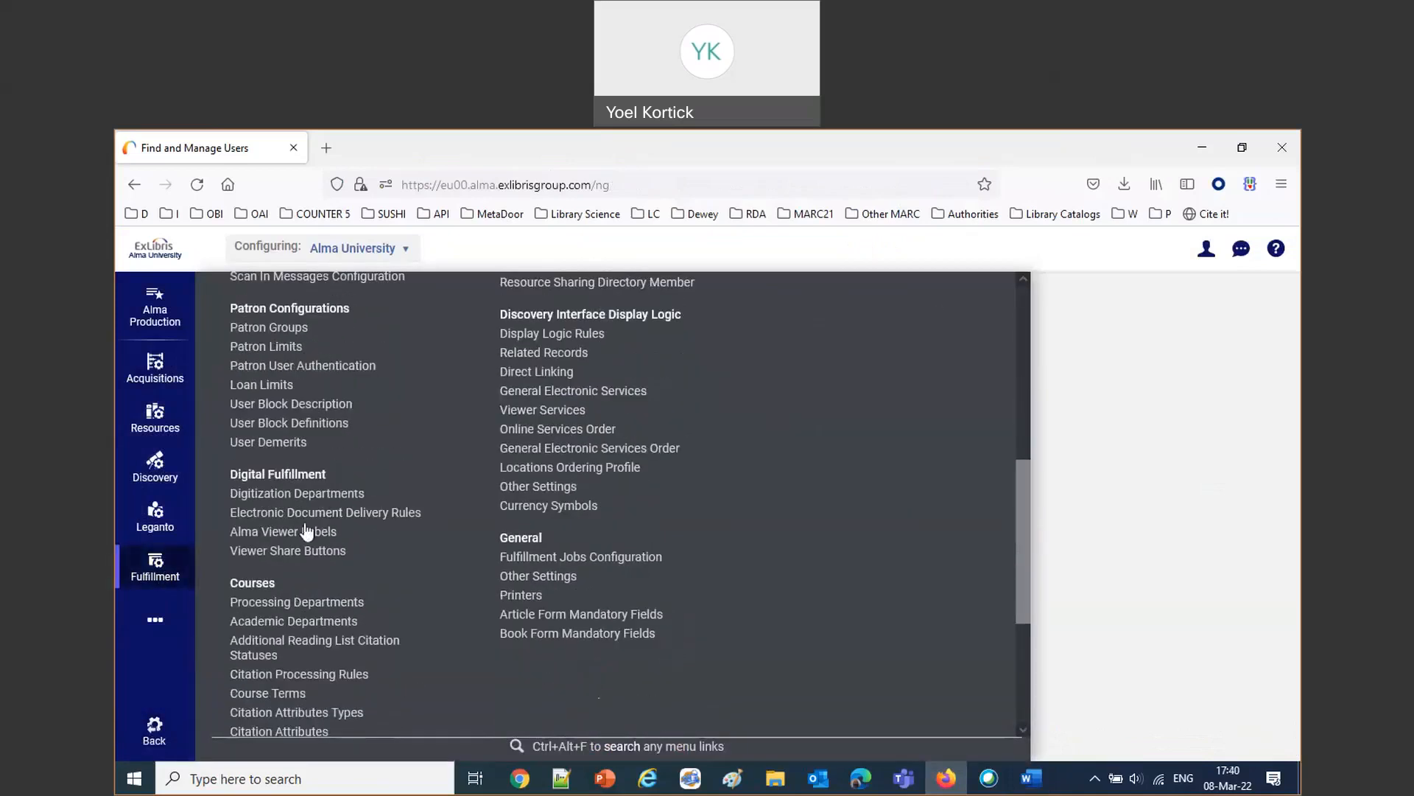
click(264, 385)
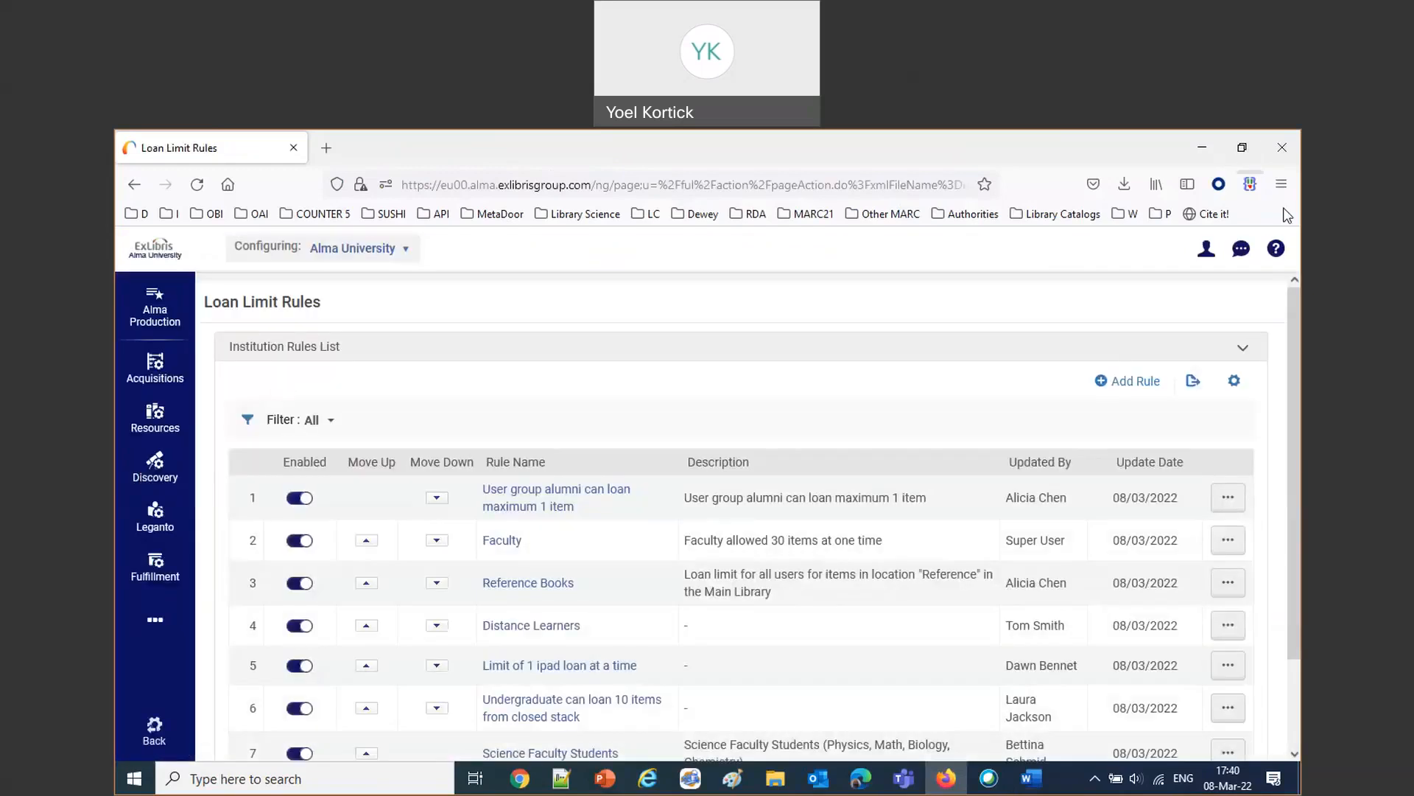
Start a new loan limit rule and name it "5 limit A".
click(1140, 382)
click(532, 389)
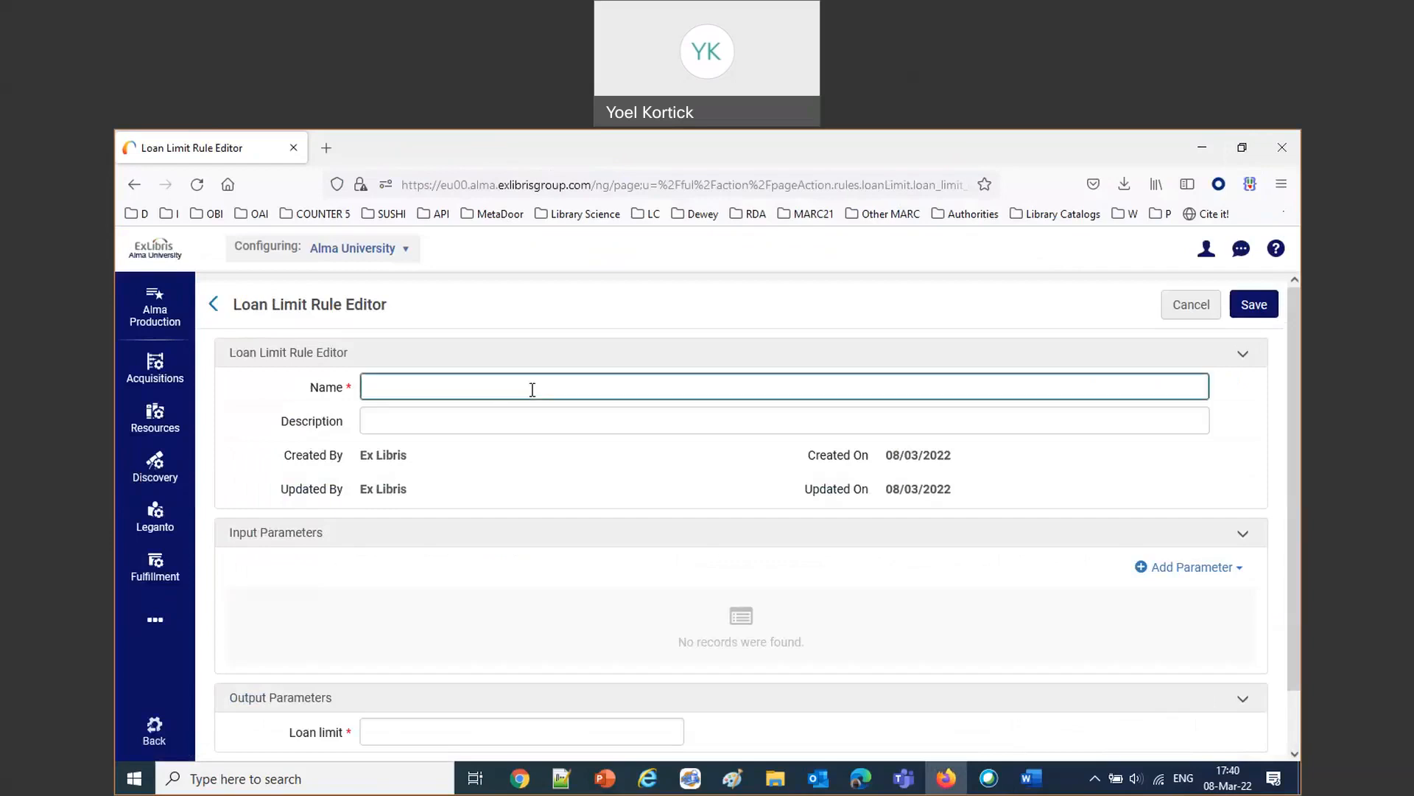
text(% limit A)
drag(381, 386, 370, 384)
text(5)
Add the input parameter Library = Art Library to the new rule and set its loan limit to 5.
click(1189, 569)
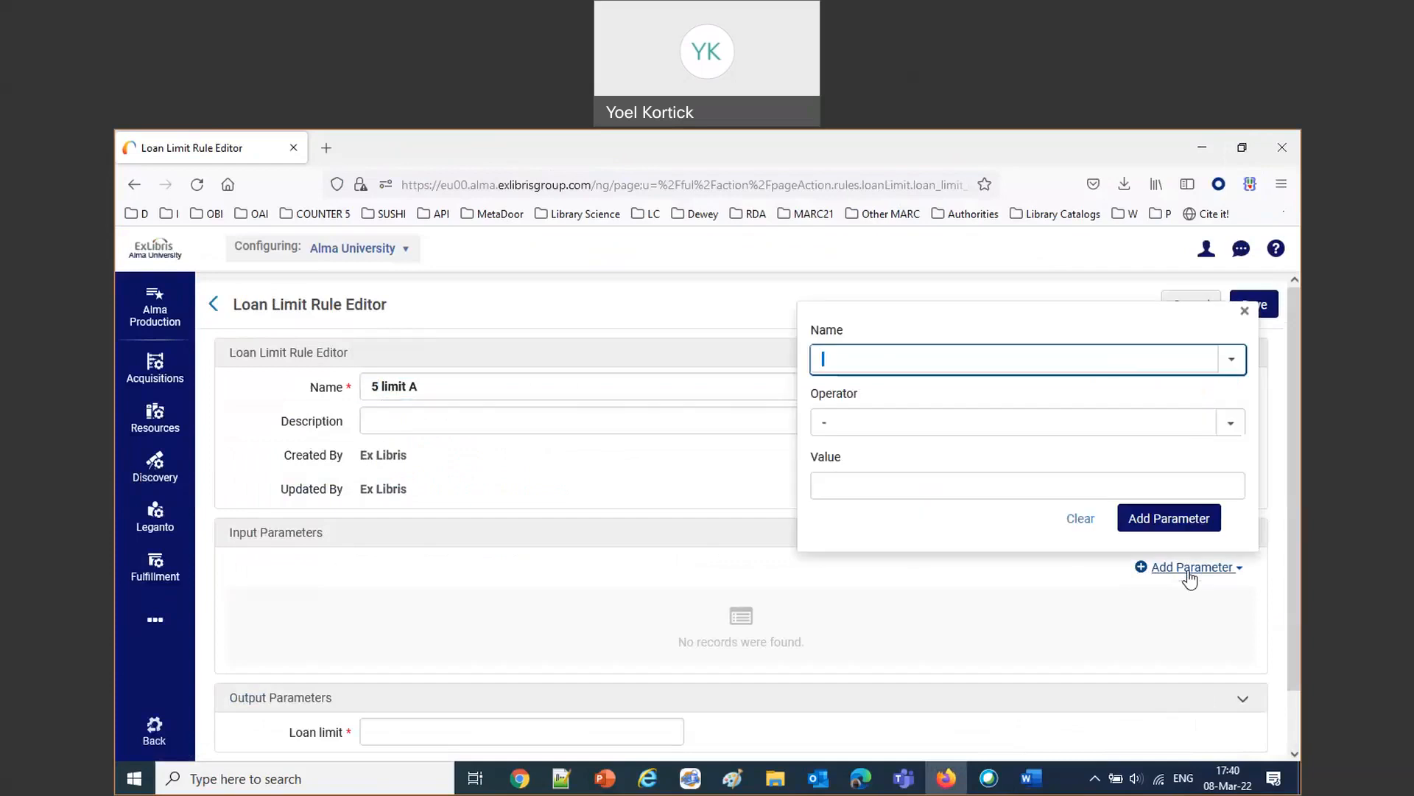
text(lib)
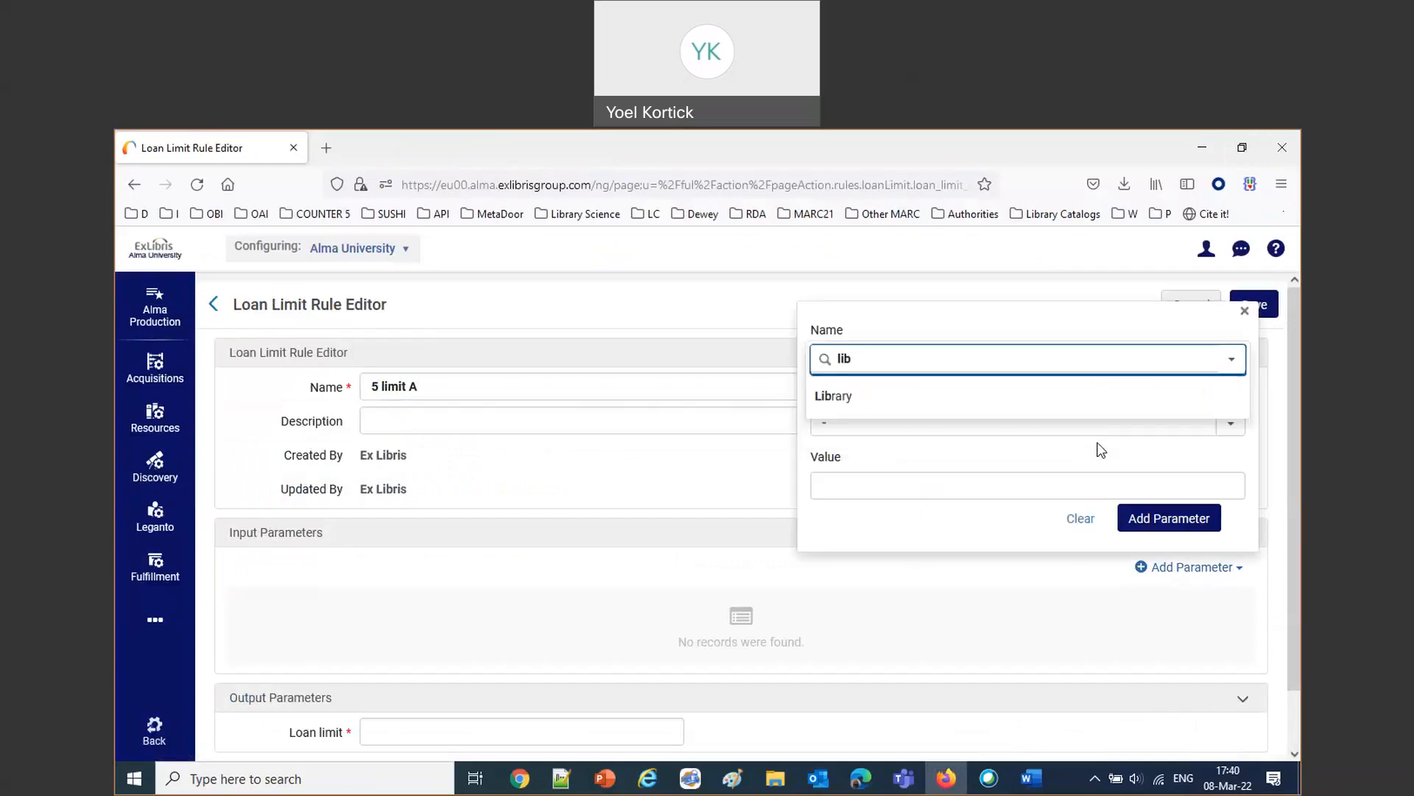
click(860, 398)
click(865, 420)
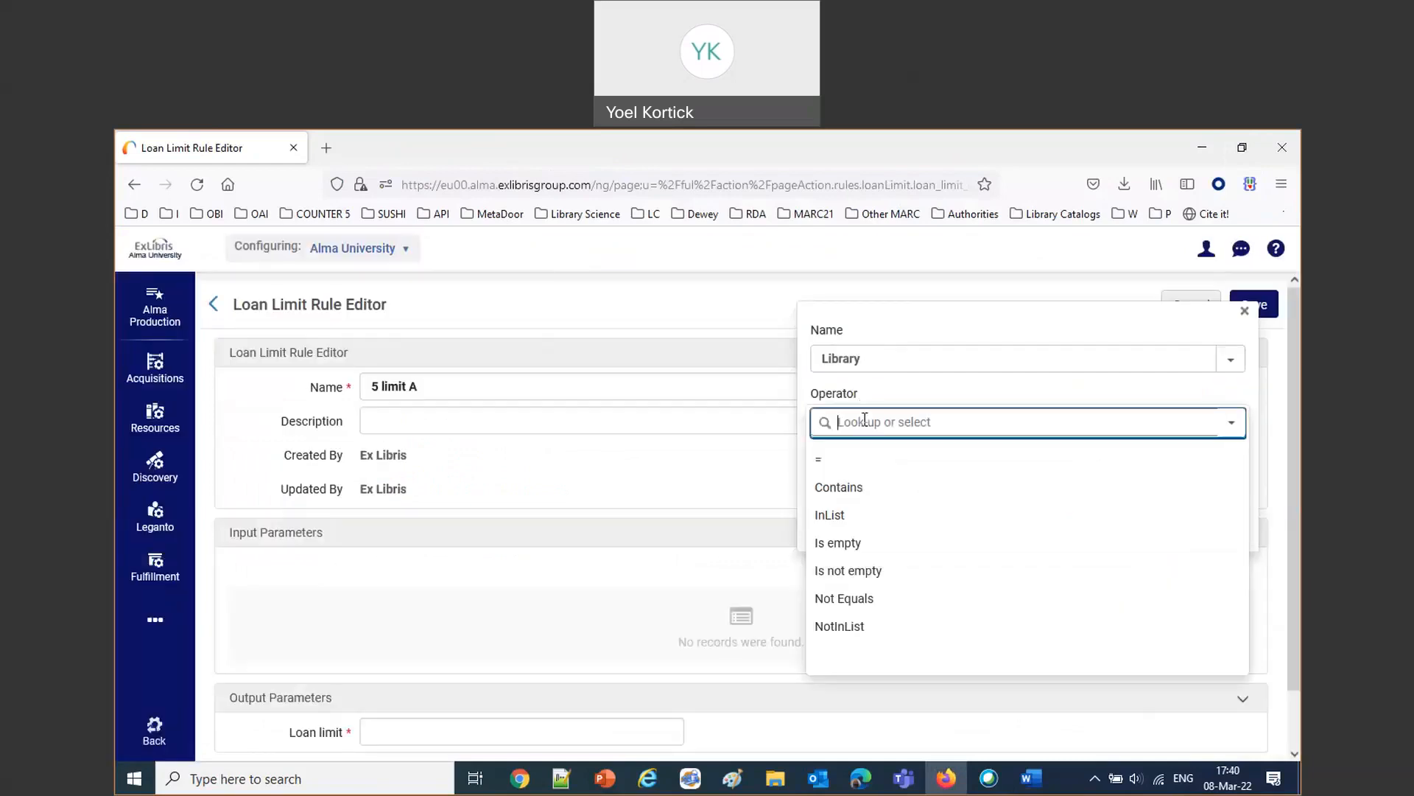
click(861, 461)
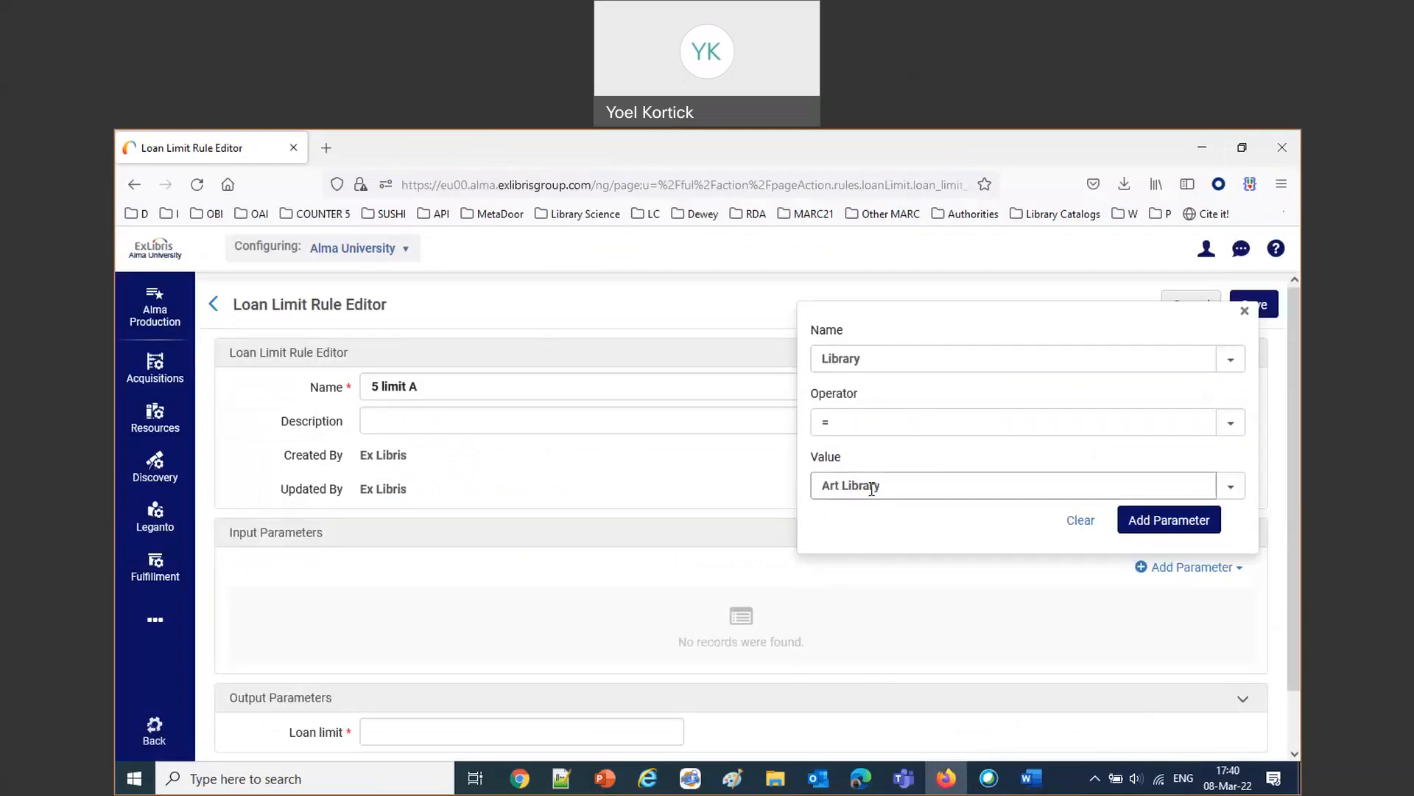
click(390, 737)
text(5)
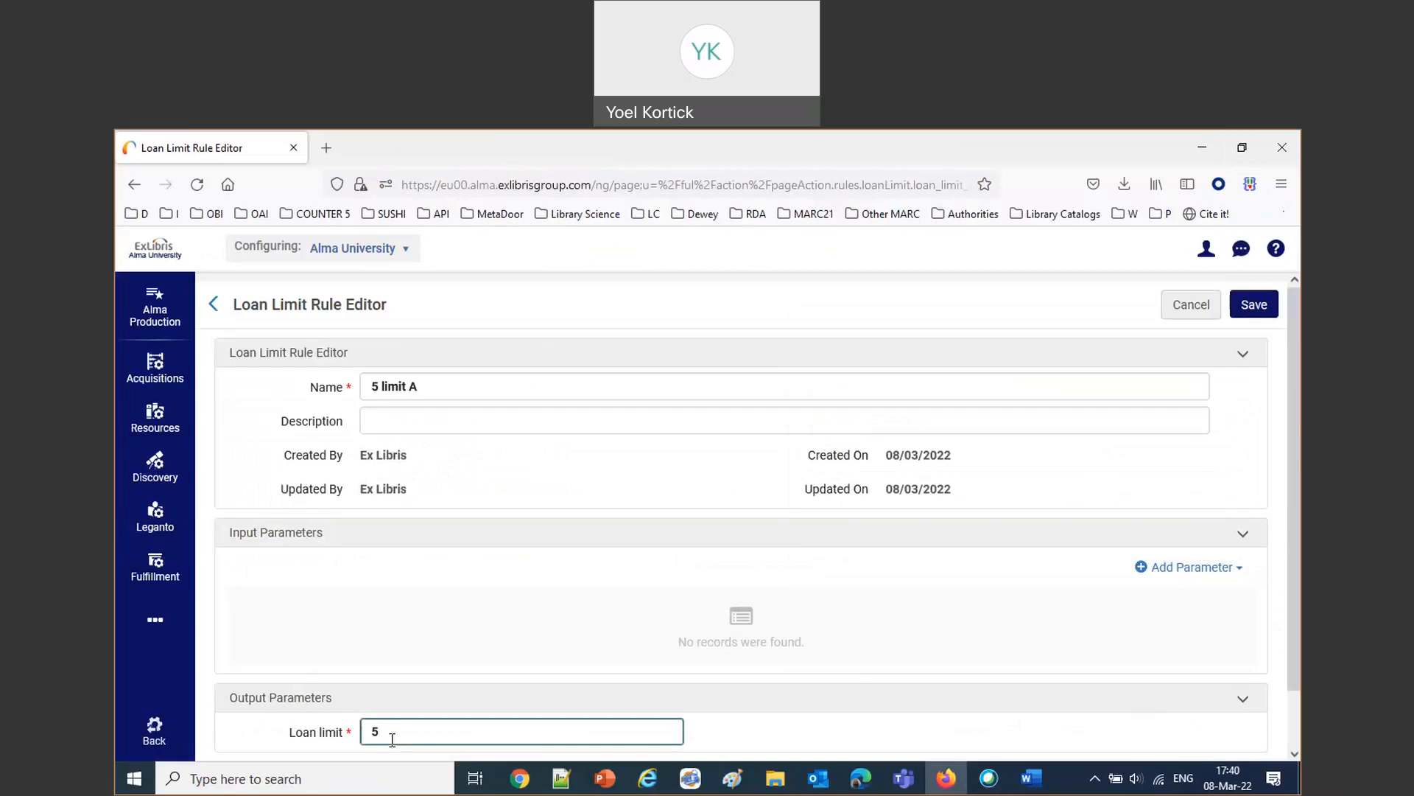
click(1179, 566)
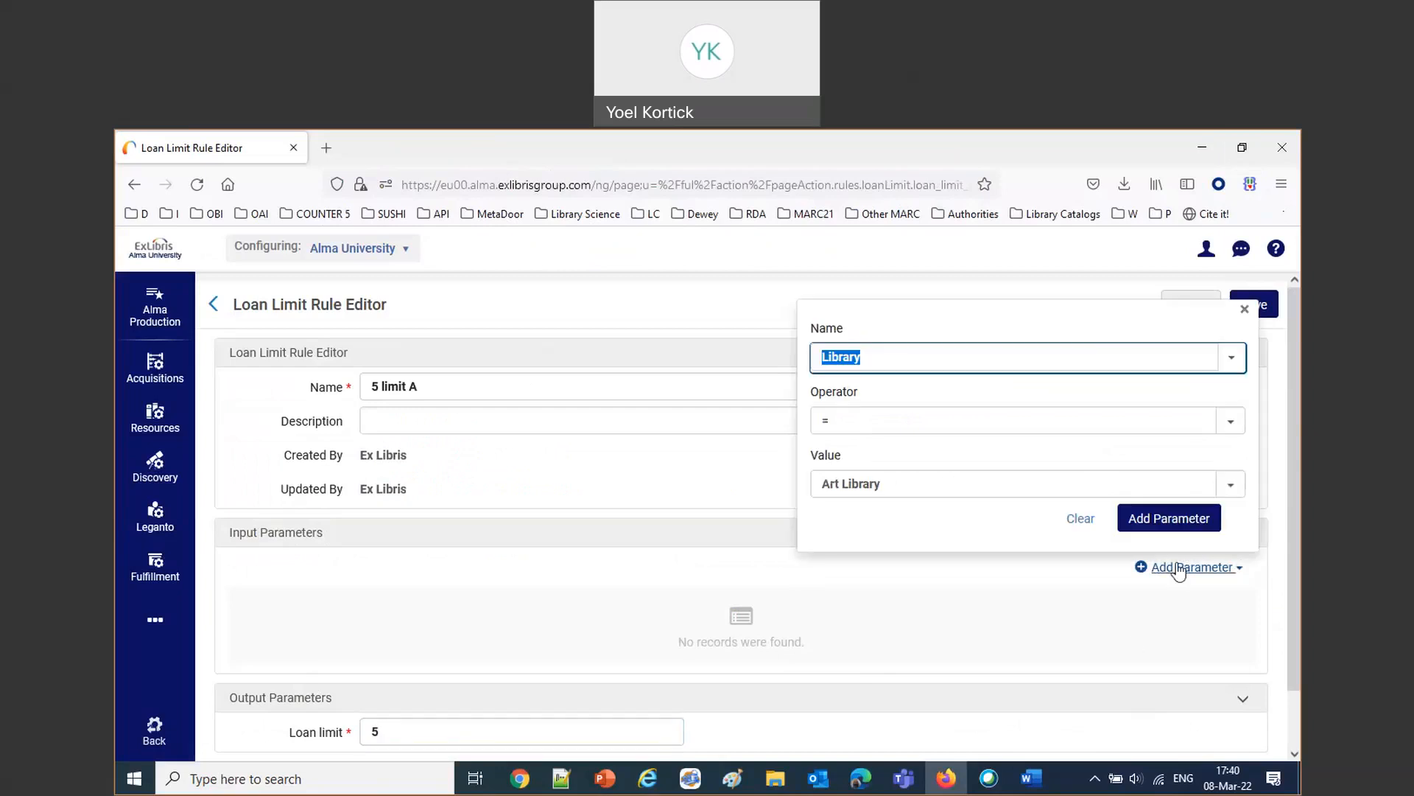
click(1171, 519)
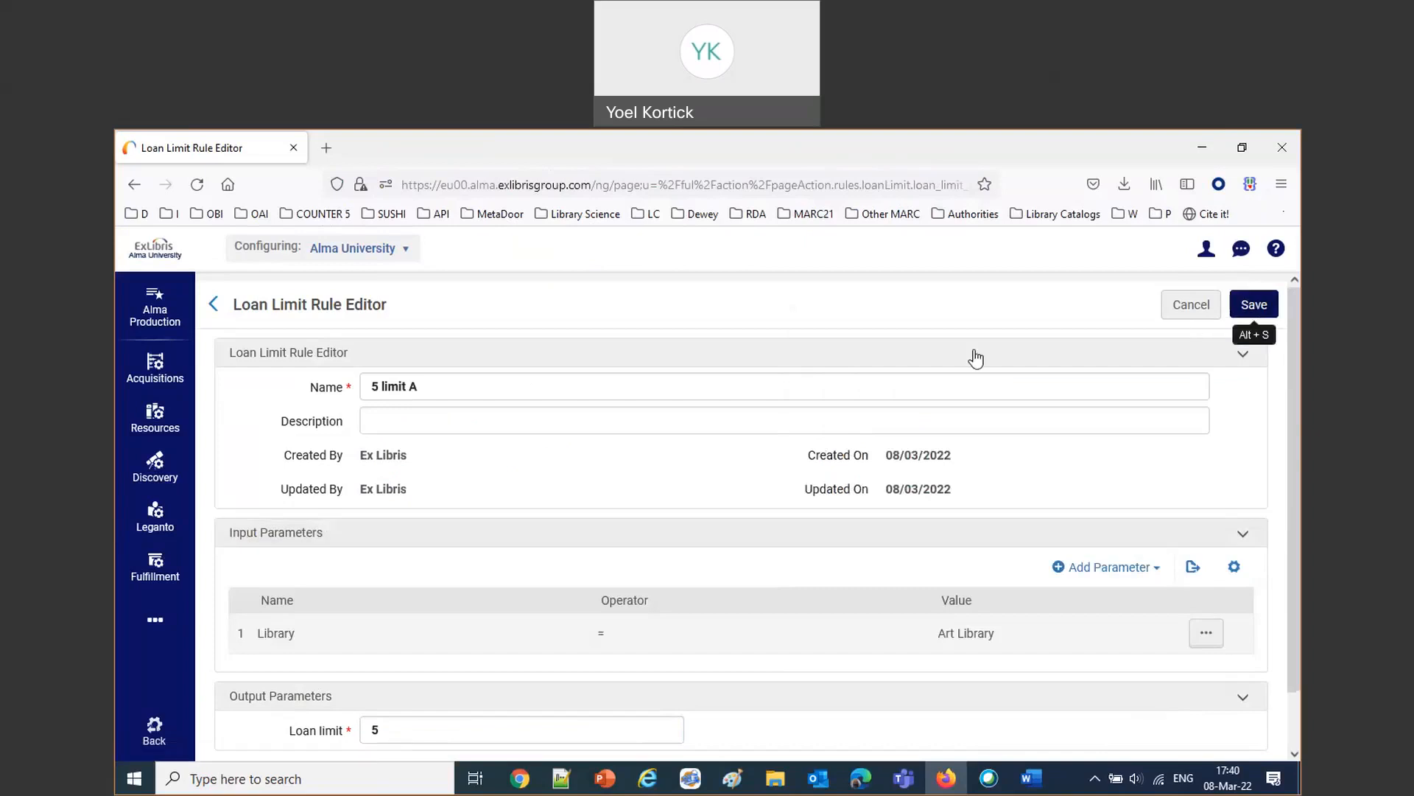
Change the rule name to "5 limit Art" and save the rule.
click(425, 391)
text(rt)
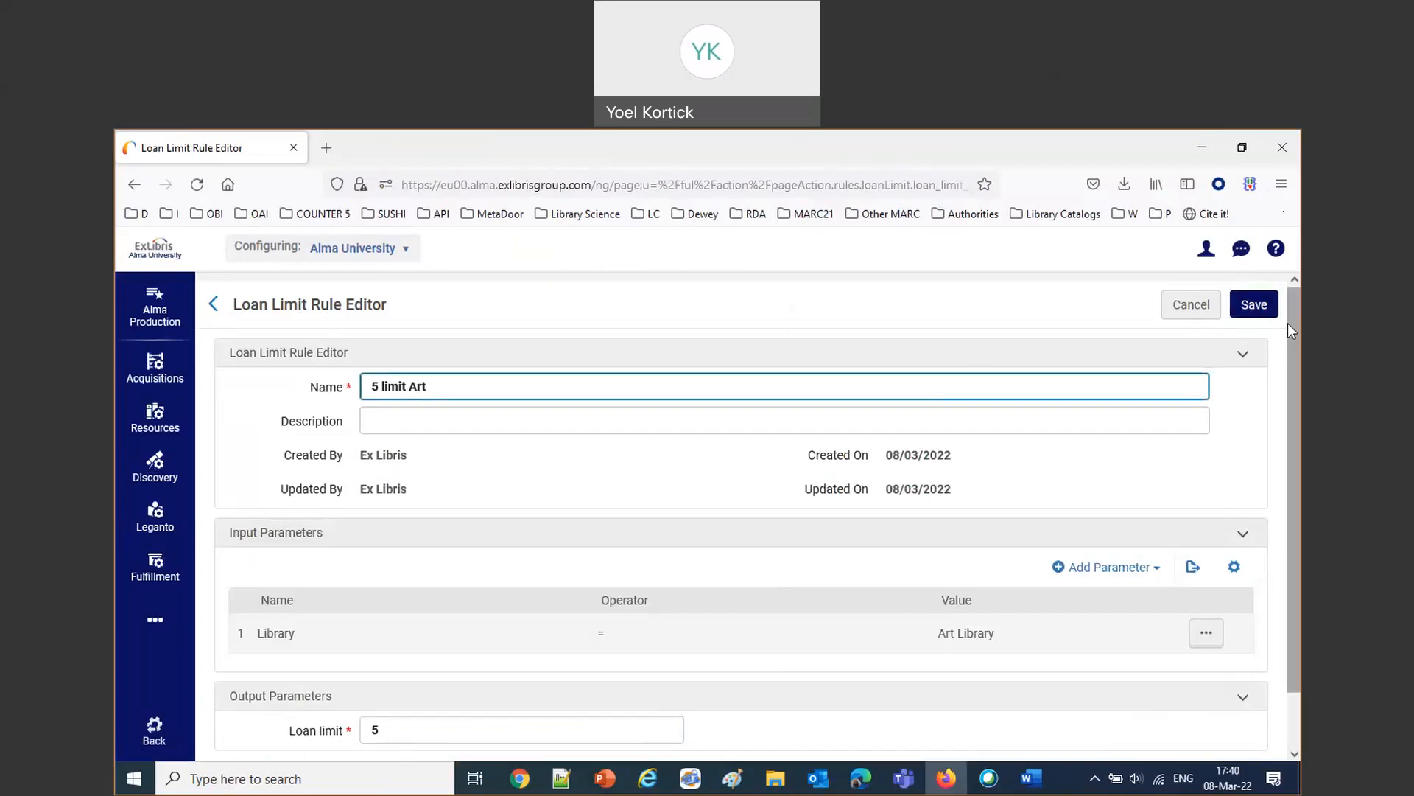
click(1257, 303)
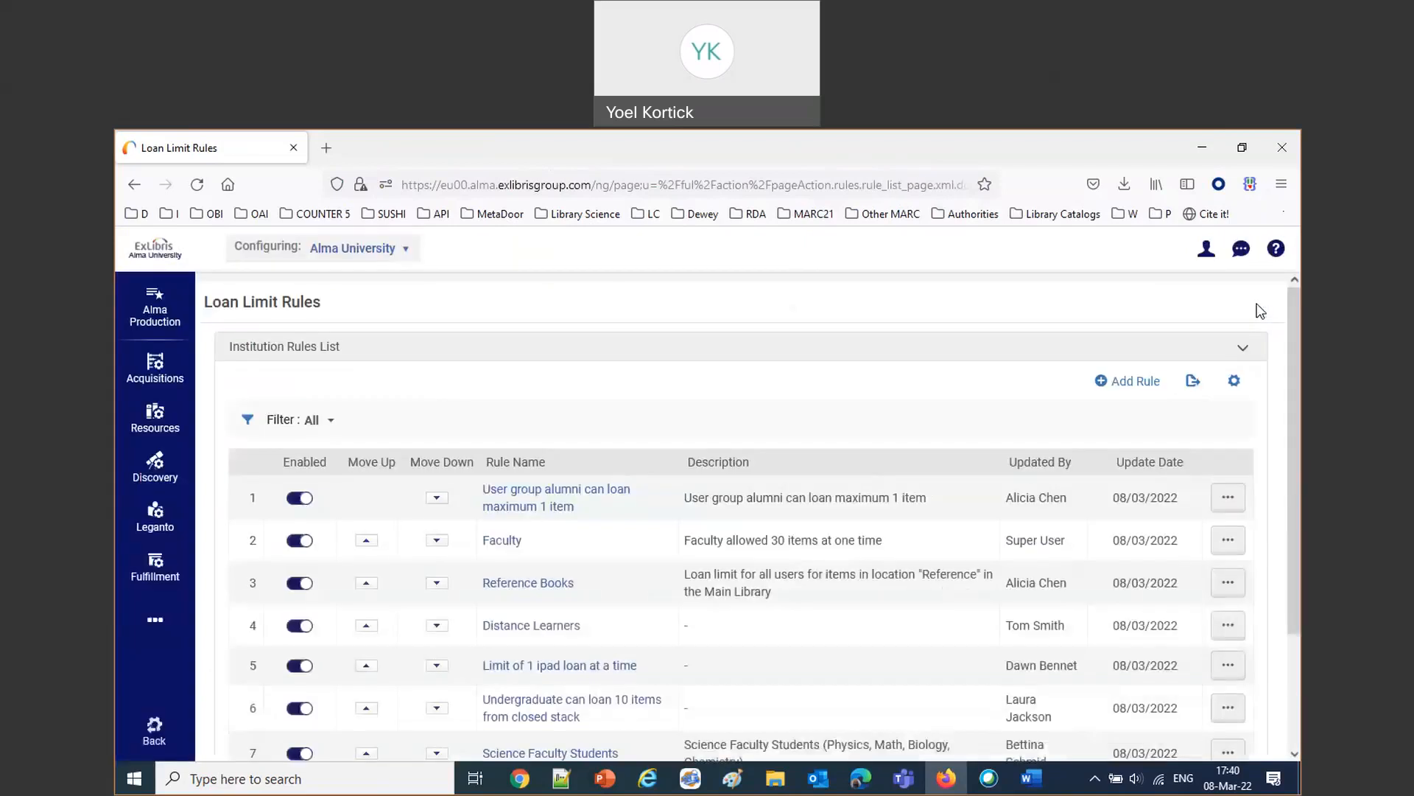
Start another loan limit rule and name it "5 limit Engineering".
click(1138, 383)
click(482, 379)
text(5 limit )
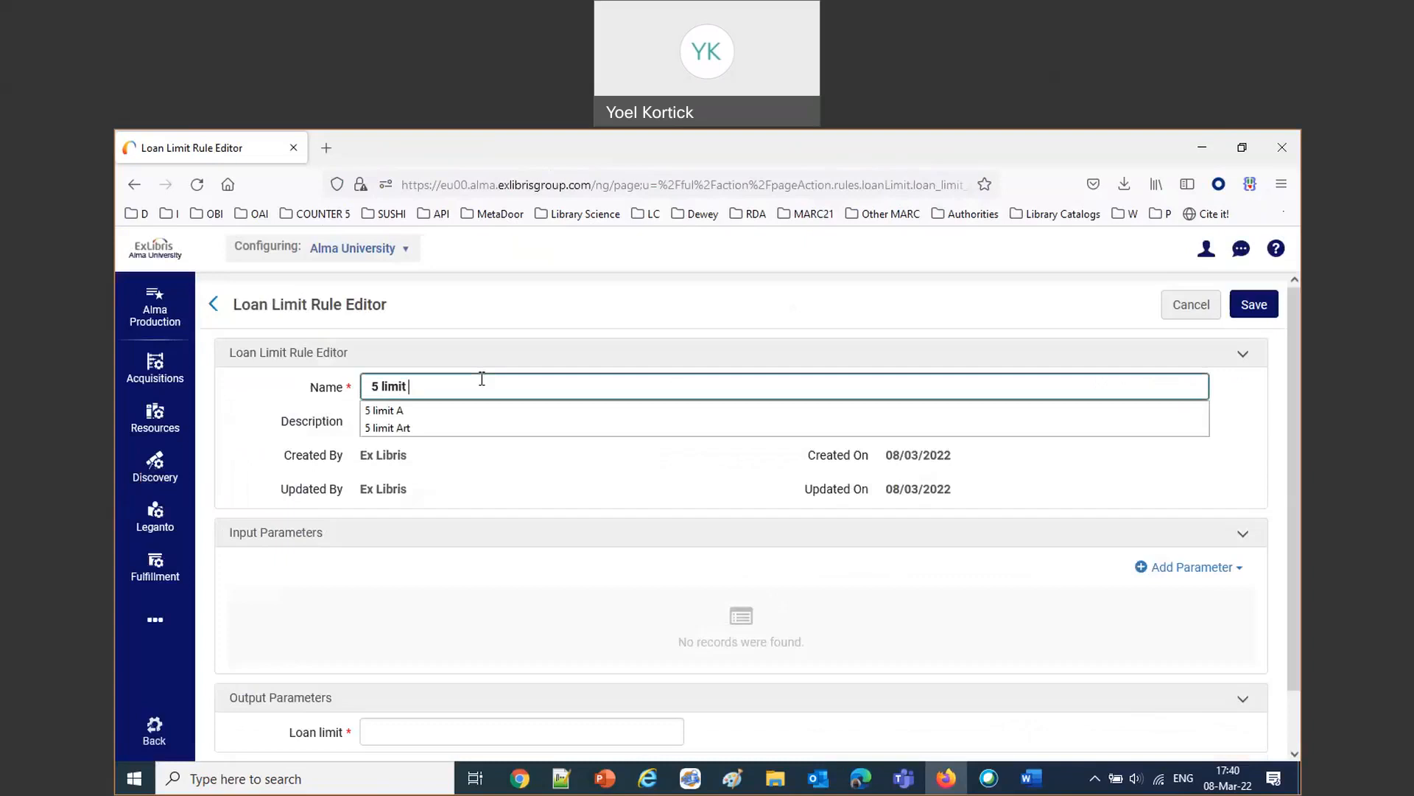
text(Engineering)
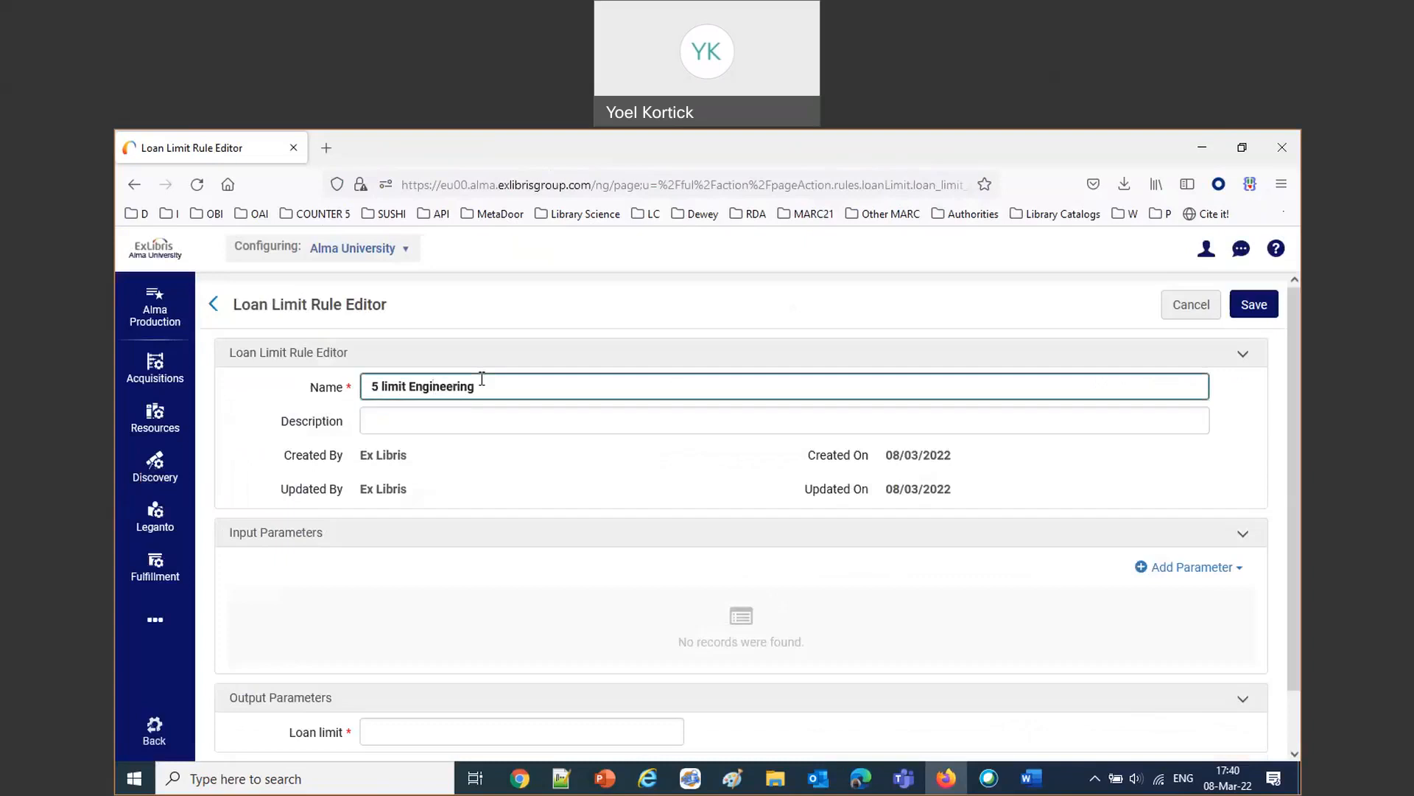
Add the input parameter Library = Engineering Library to the "5 limit Engineering" rule.
click(1199, 568)
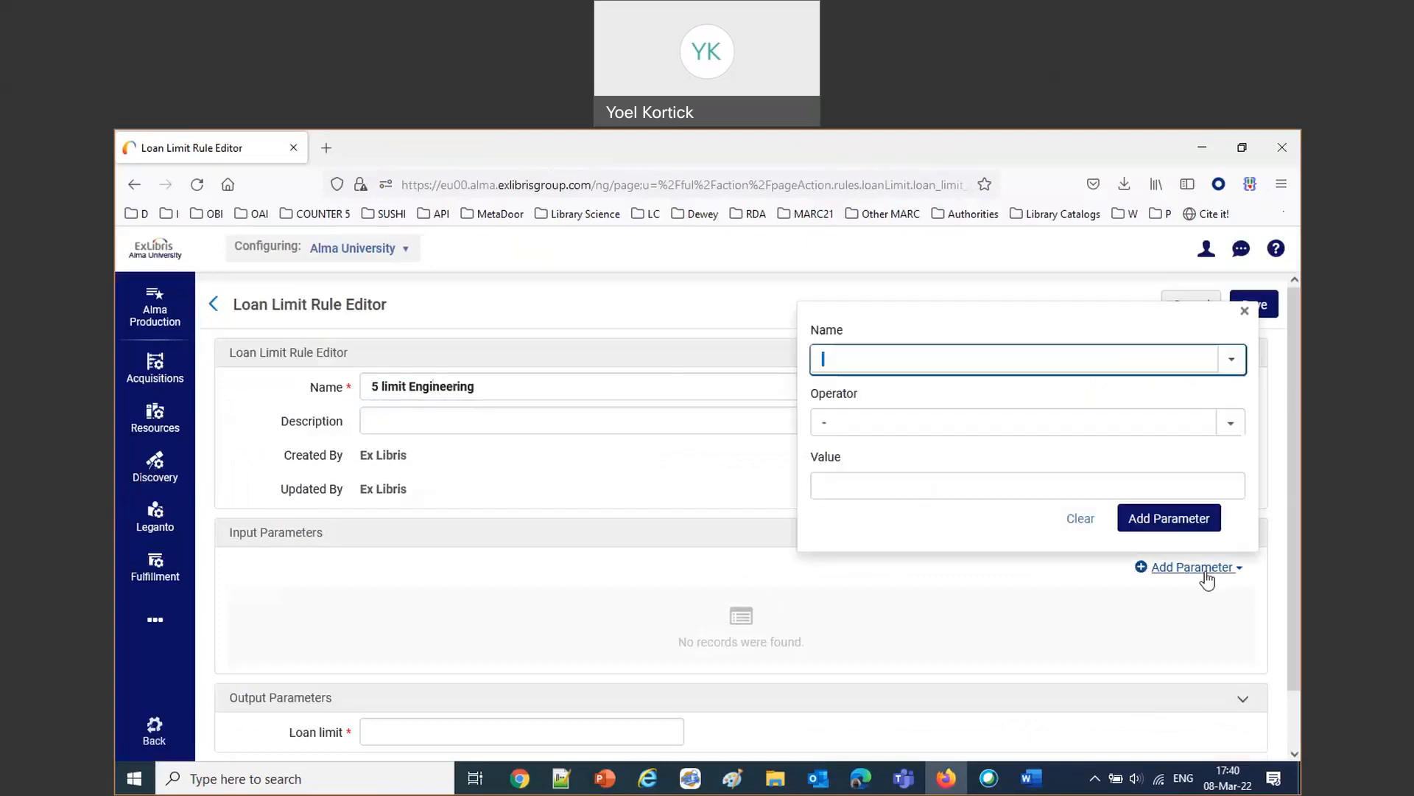
click(1021, 366)
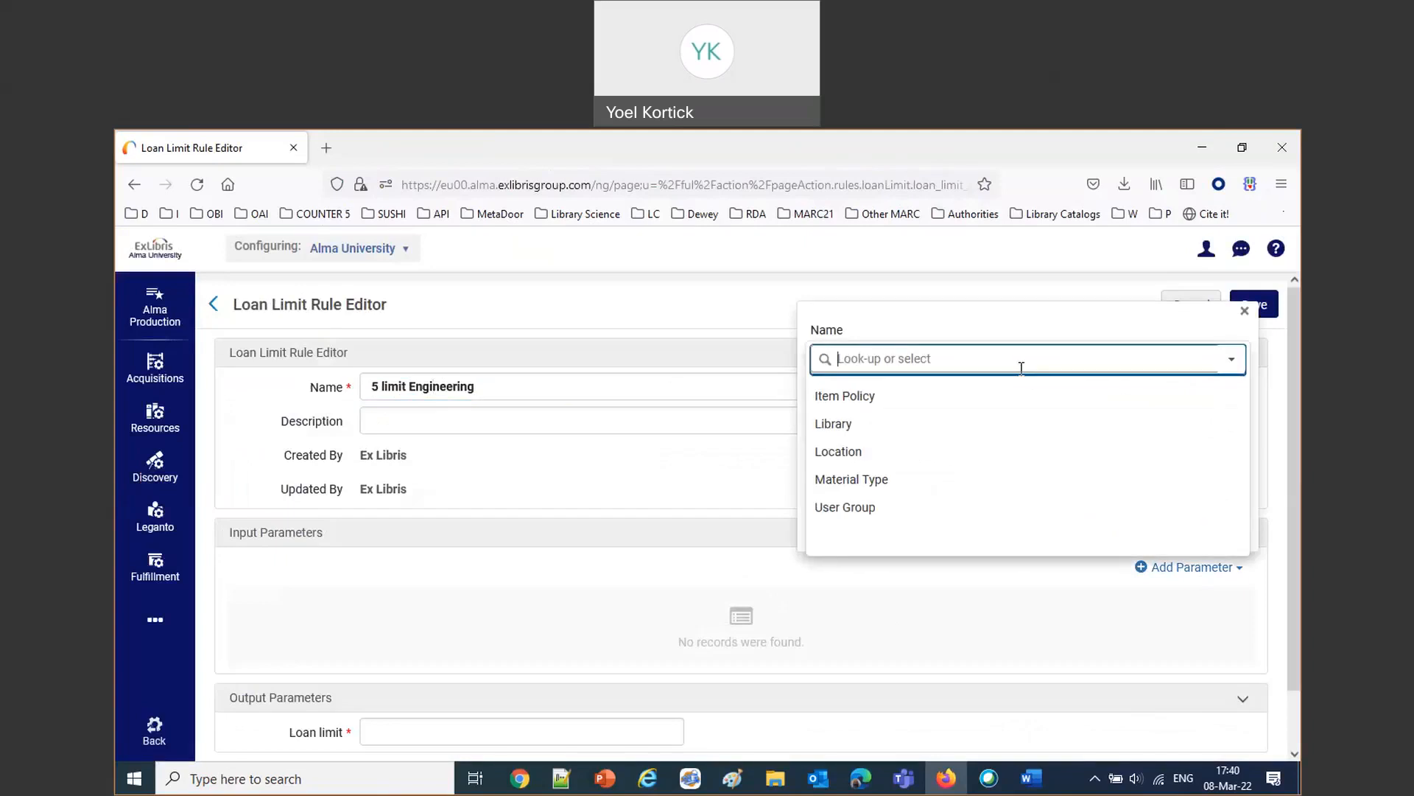
click(932, 414)
click(933, 417)
click(905, 467)
click(934, 488)
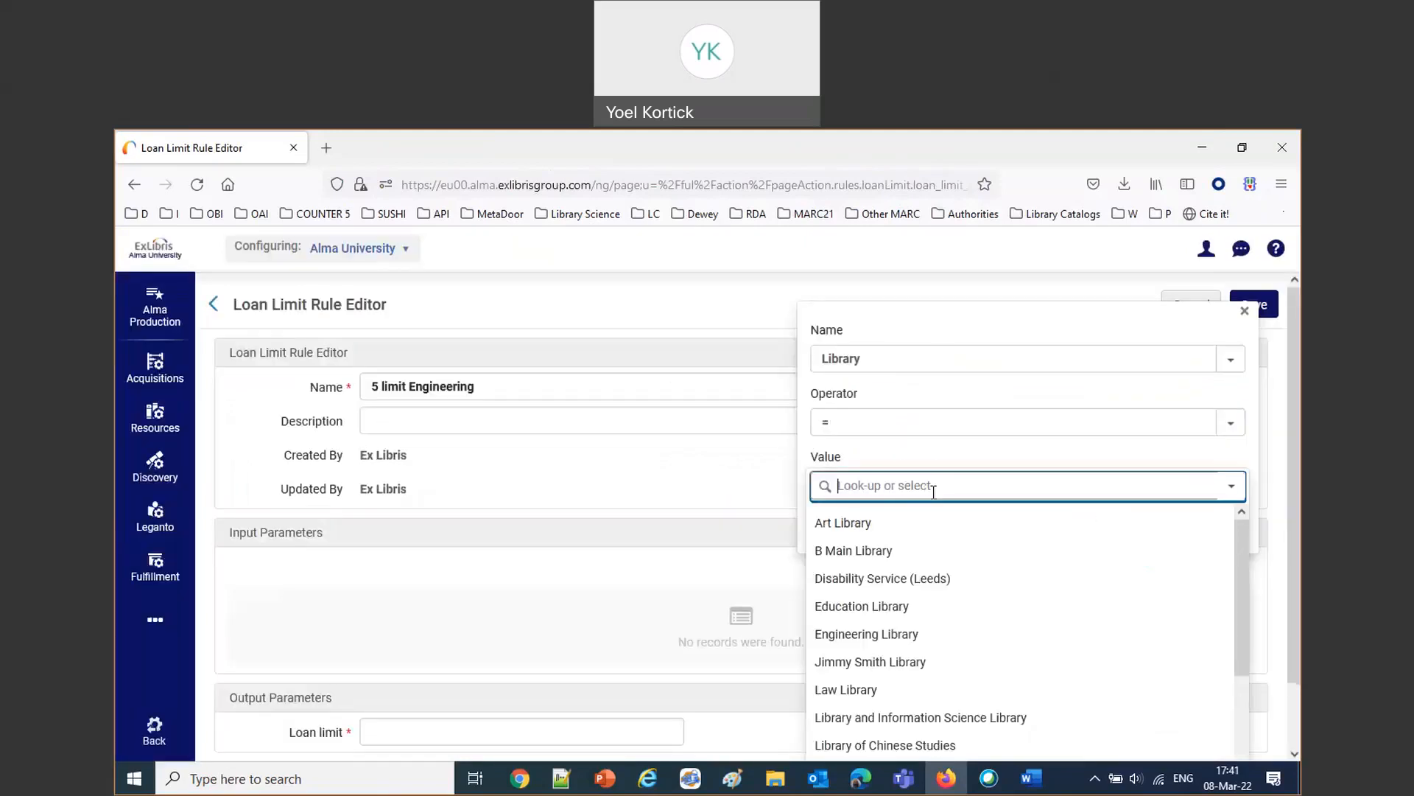
click(921, 632)
click(1161, 530)
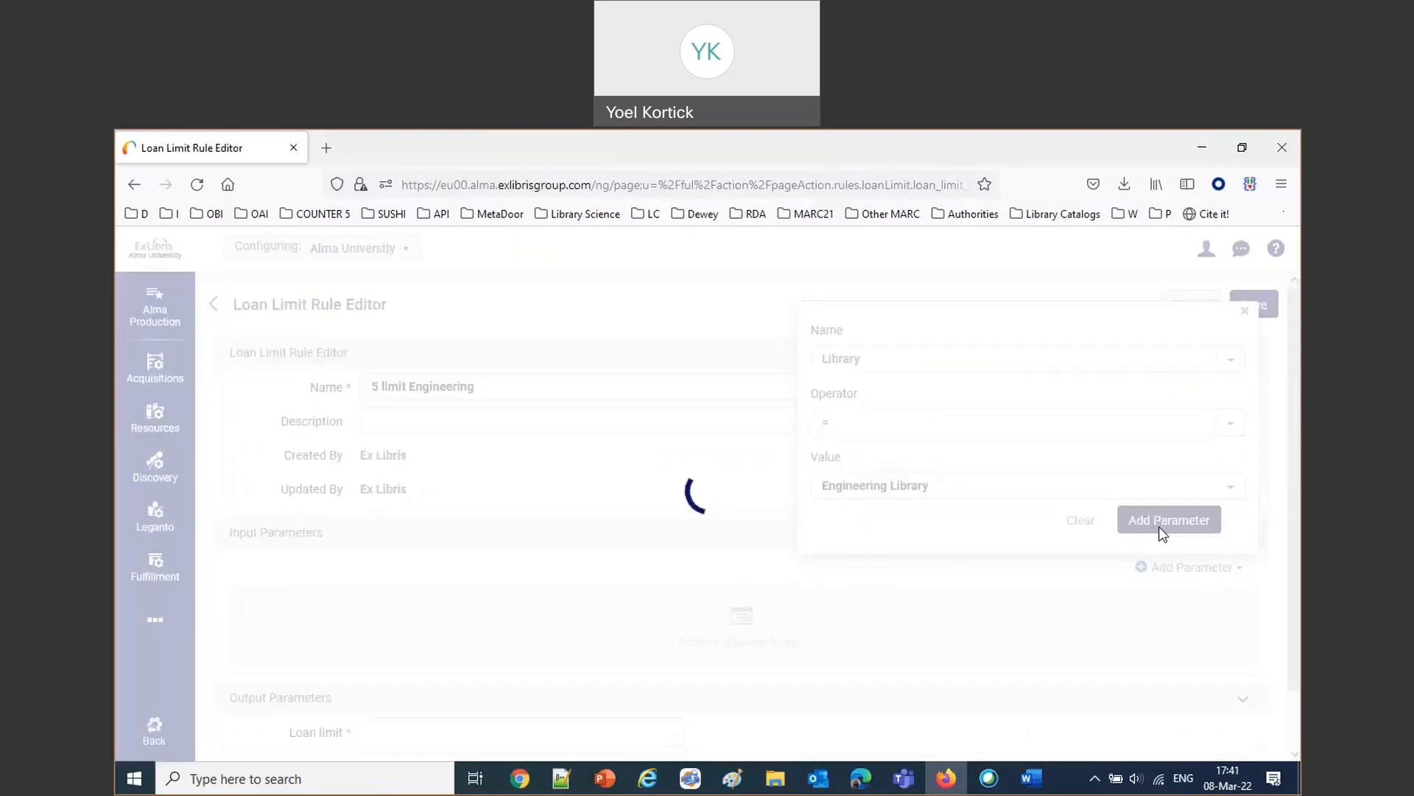
Set the Engineering rule's loan limit to 5, save it, and check the new rules at the end of the list.
click(466, 727)
text(5)
click(1262, 306)
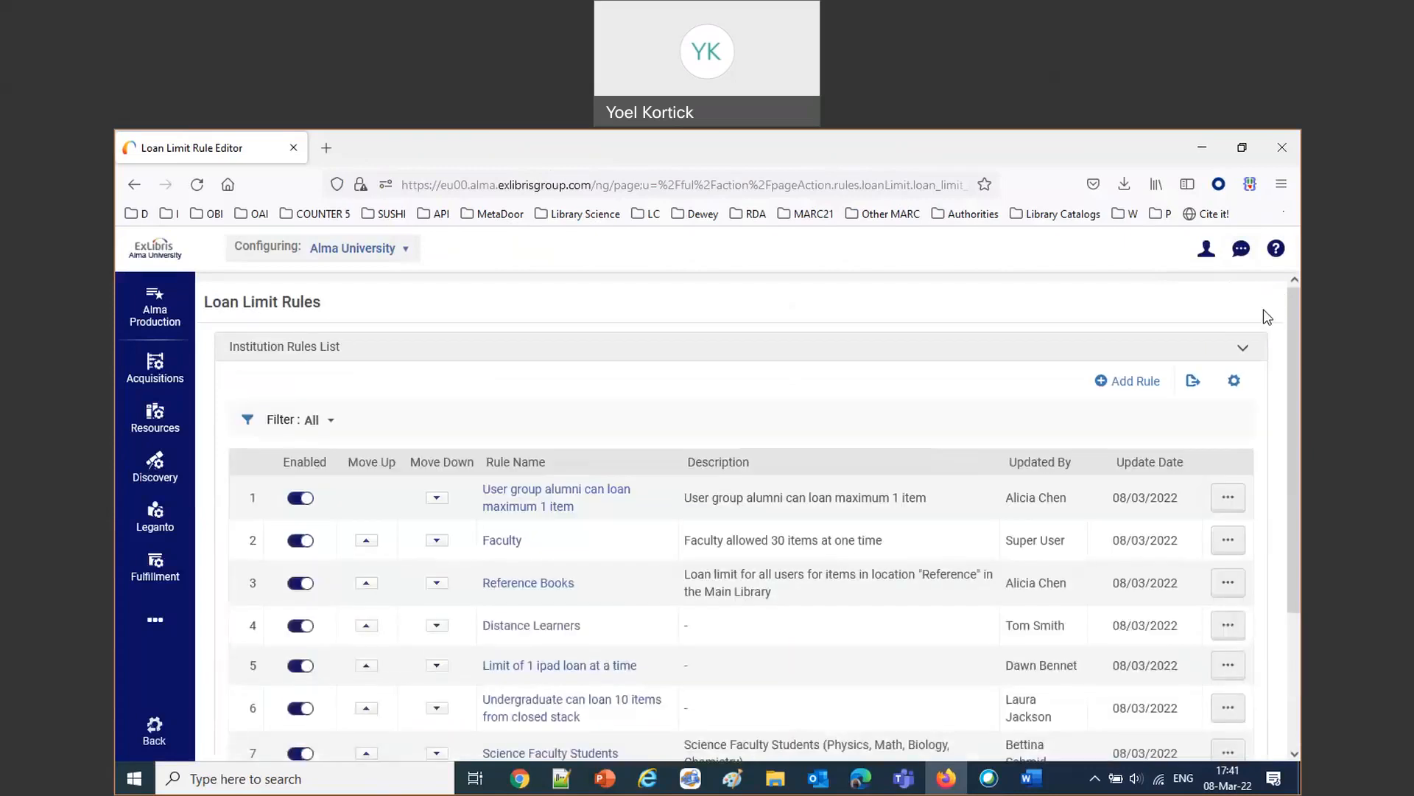
scroll(1032, 478, down, 3)
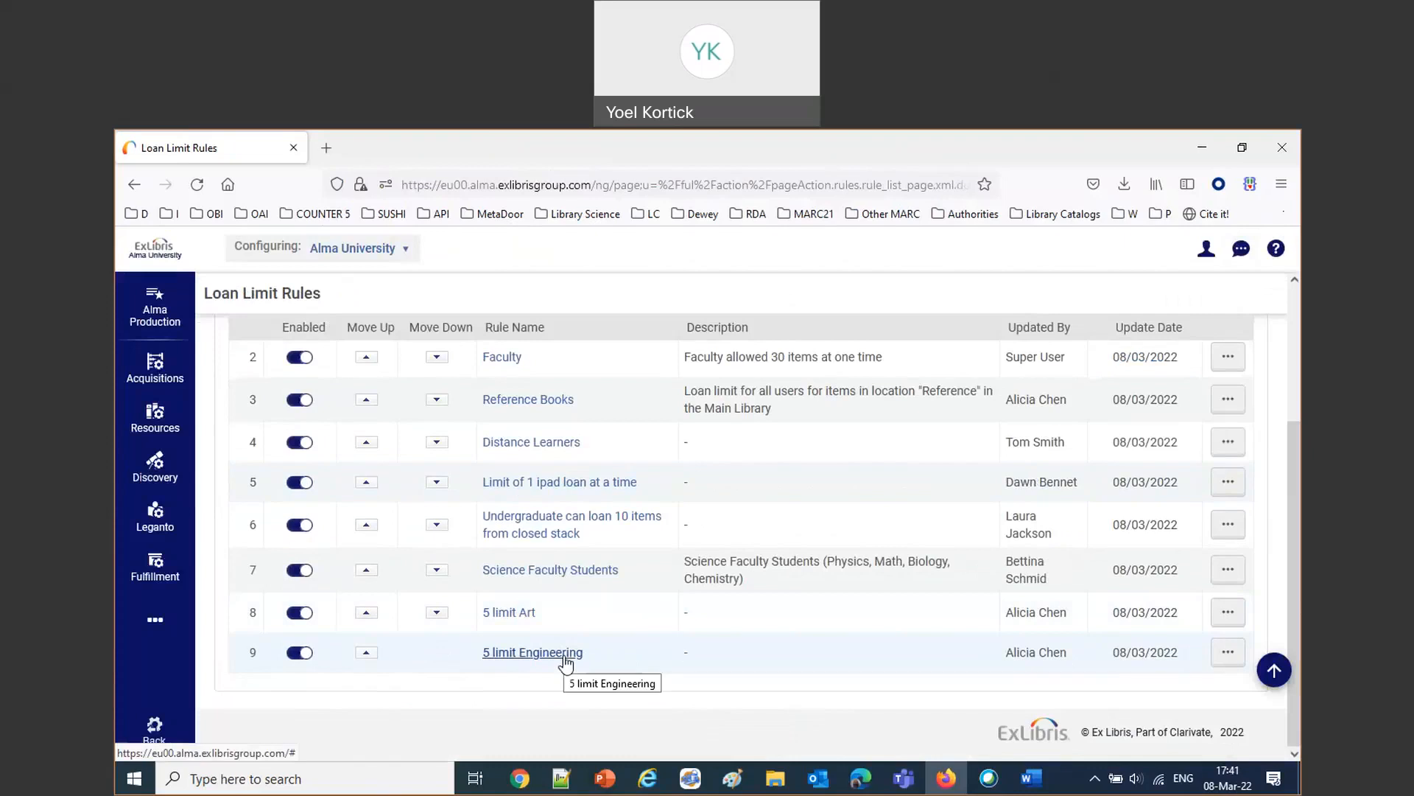
click(1013, 146)
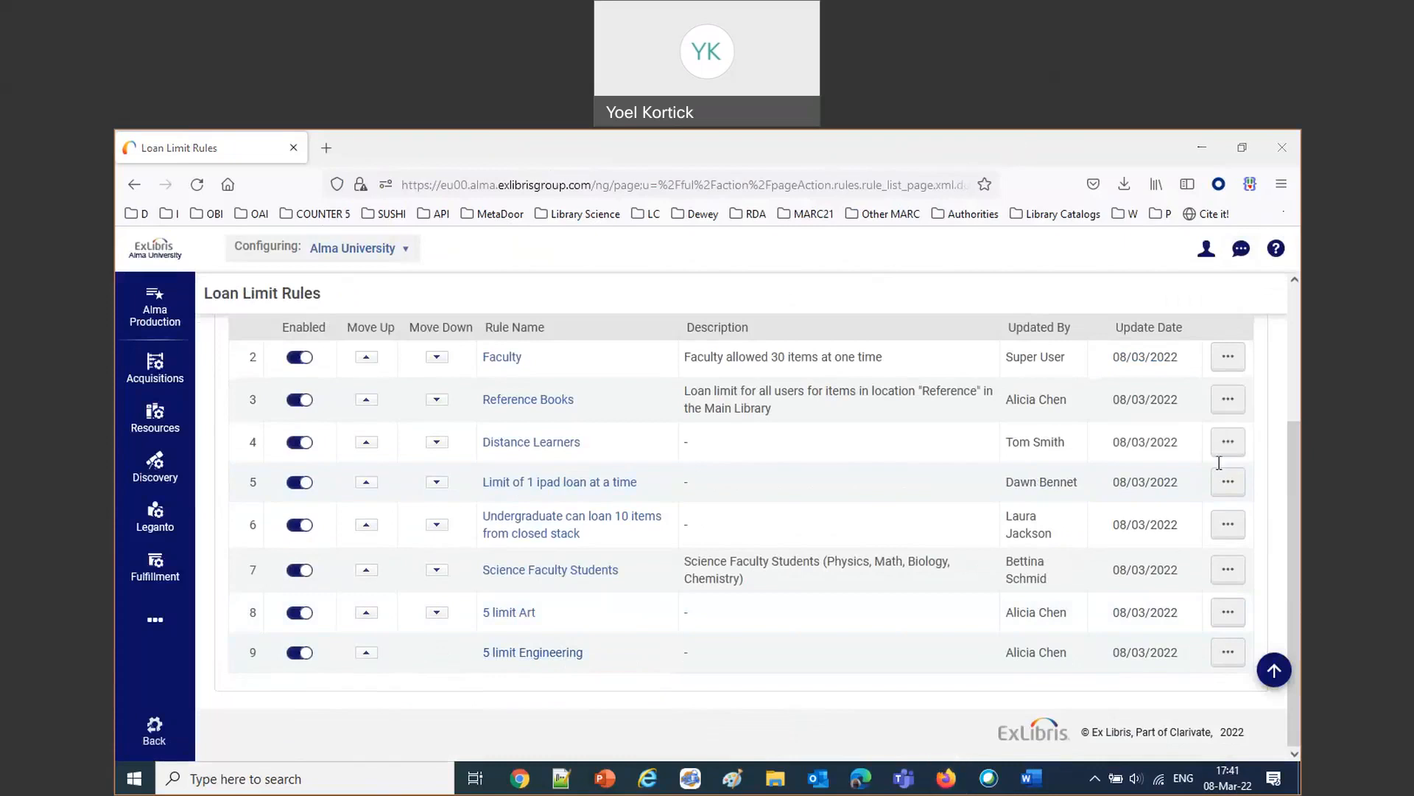